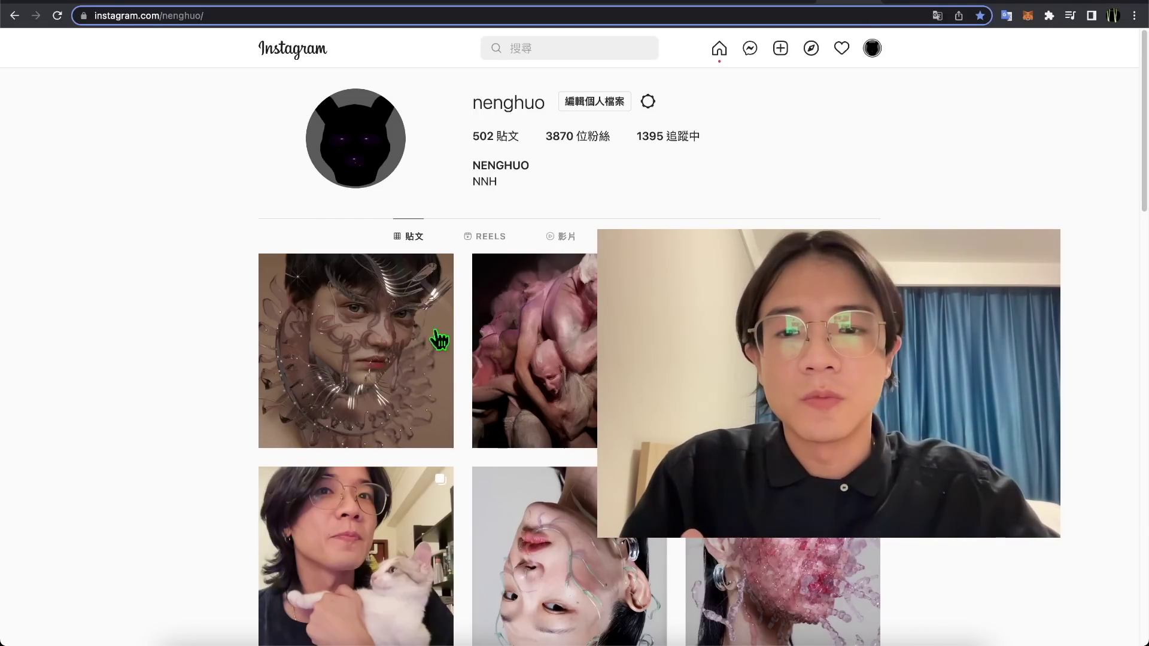
# Open the portrait post with the glass ornaments on the profile page to view it, and close it again
pyautogui.click(363, 355)
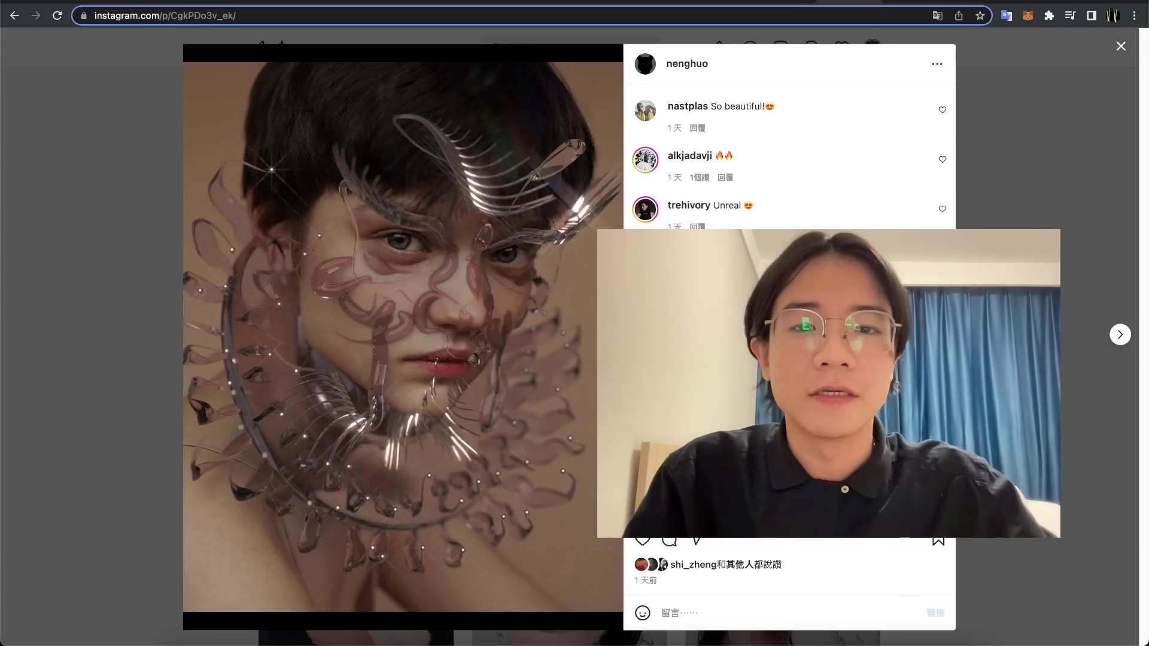
pyautogui.press('Escape')
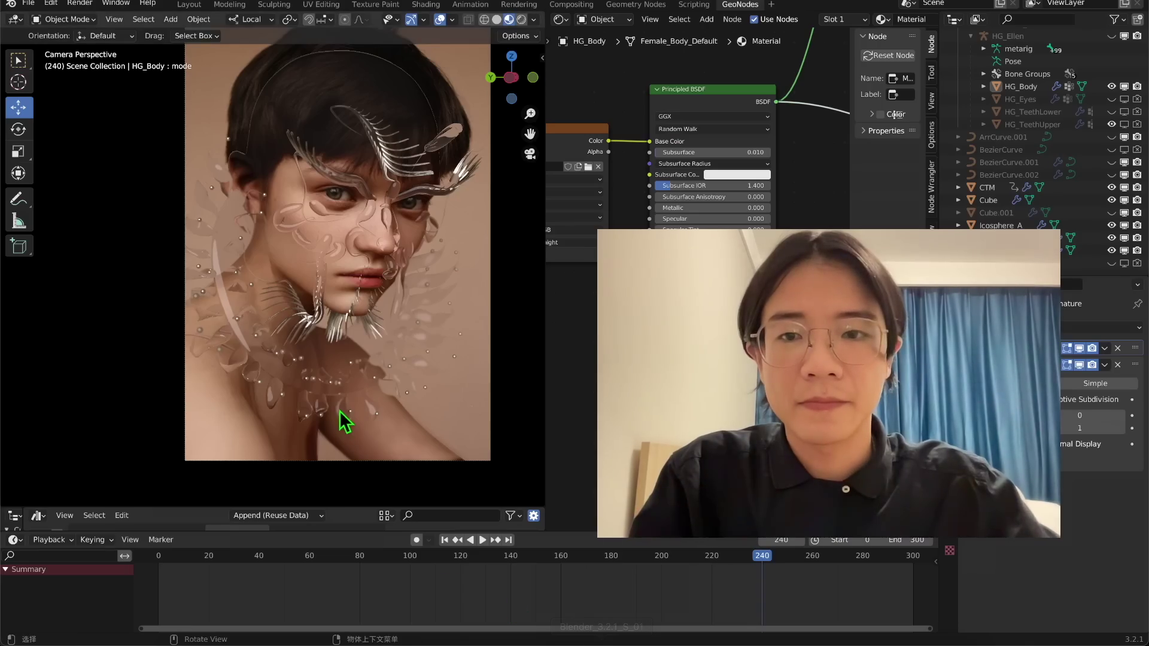
# Switch to Blender and examine the glass and metal ornaments on the portrait's face and collar from the camera and from the side
pyautogui.moveTo(341, 418); pyautogui.dragTo(422, 195, button='middle')
pyautogui.scroll(3, 399, 250)
pyautogui.press('KP_0')
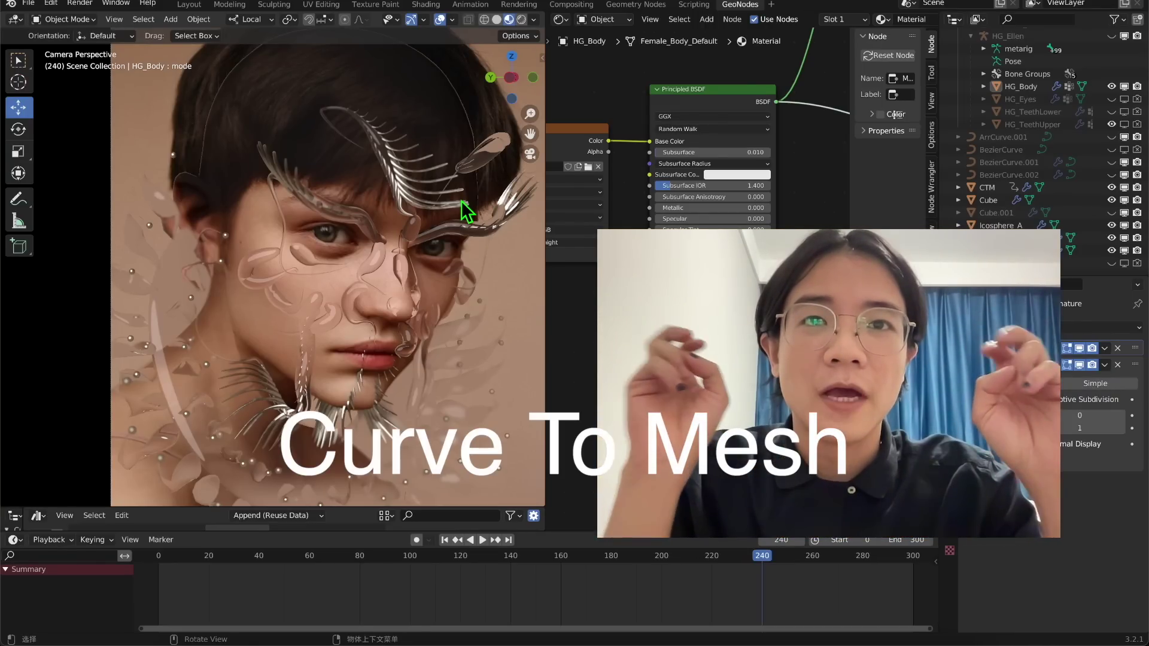
pyautogui.moveTo(249, 231); pyautogui.dragTo(350, 102, button='middle')
pyautogui.scroll(-2, 325, 220)
pyautogui.scroll(6, 325, 220)
pyautogui.scroll(4, 299, 220)
pyautogui.scroll(-5, 317, 147)
pyautogui.moveTo(323, 157); pyautogui.dragTo(250, 264, button='middle')
pyautogui.moveTo(193, 289); pyautogui.dragTo(390, 216, button='middle')
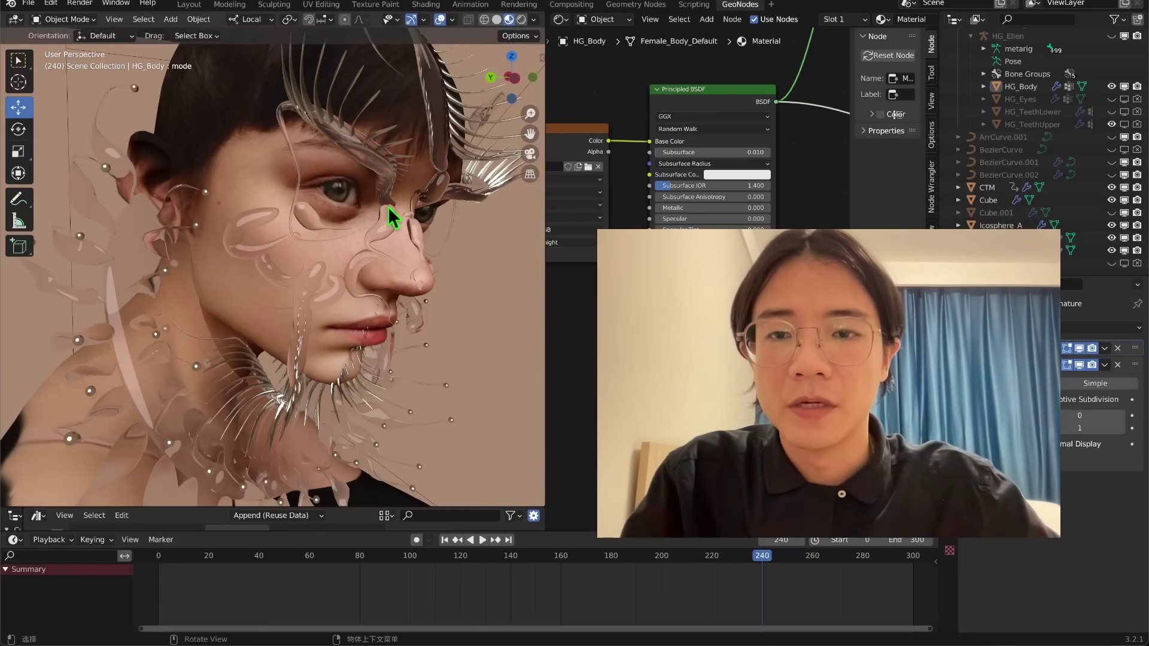
pyautogui.moveTo(359, 270); pyautogui.dragTo(325, 269, button='middle')
pyautogui.scroll(-3, 325, 269)
pyautogui.scroll(4, 324, 263)
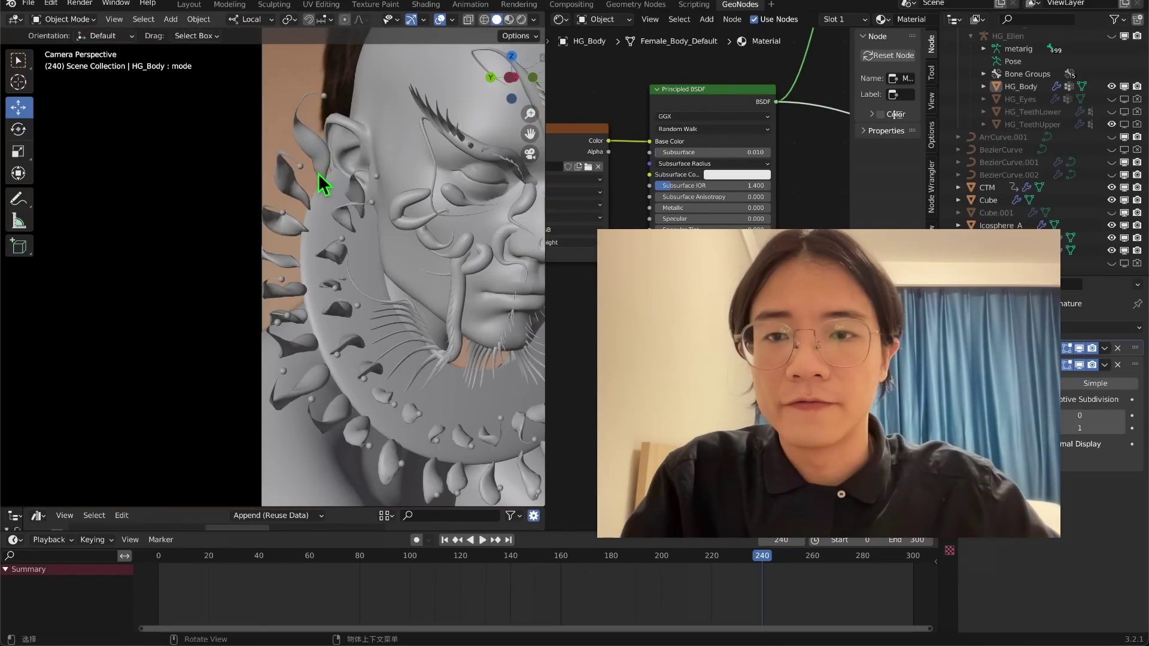
# Inspect the ornament geometry around the ear, brow, chin and collar in solid shading through the camera
pyautogui.scroll(4, 335, 163)
pyautogui.scroll(-3, 343, 158)
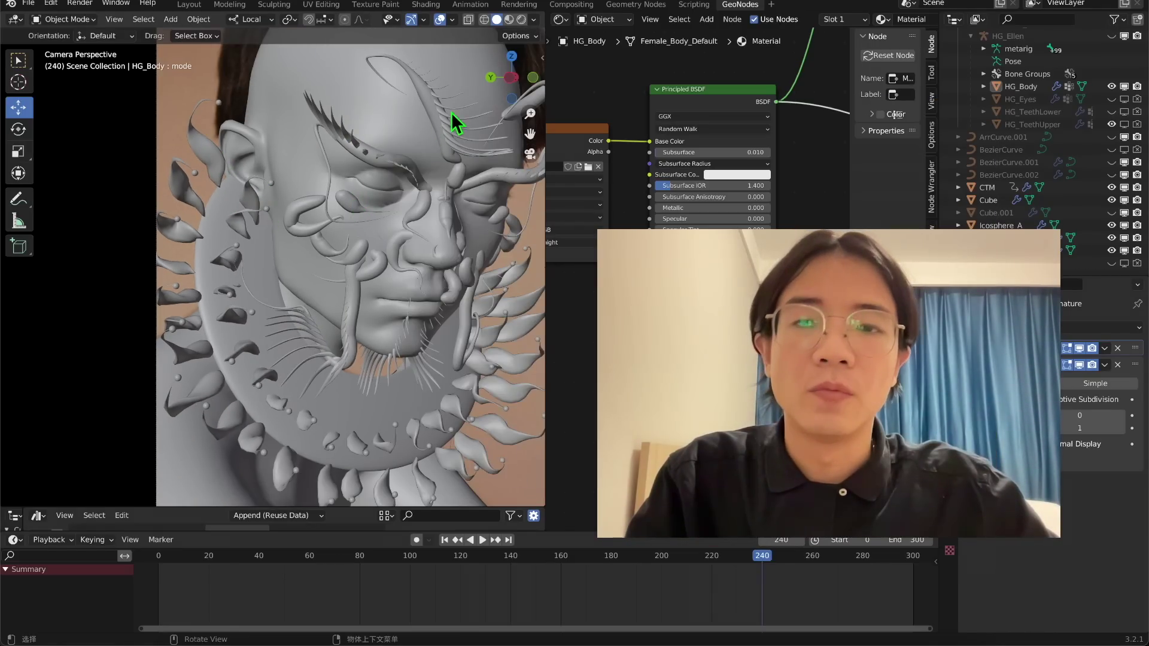
pyautogui.scroll(3, 286, 188)
pyautogui.scroll(-2, 257, 216)
pyautogui.scroll(1, 204, 141)
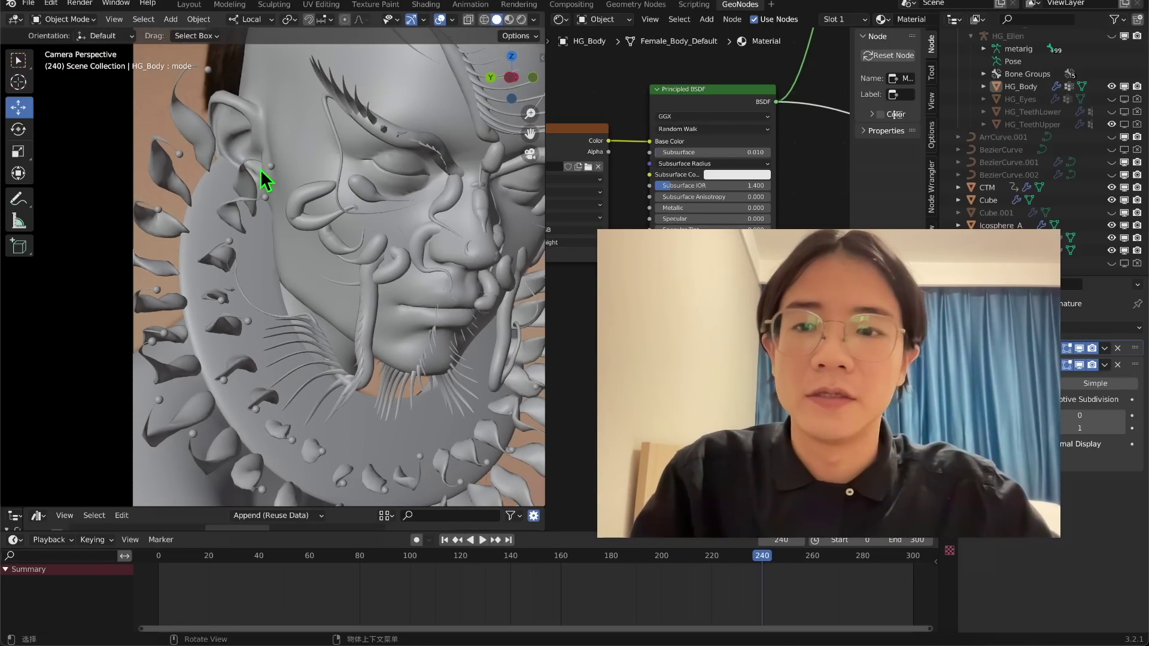
pyautogui.scroll(-2, 338, 146)
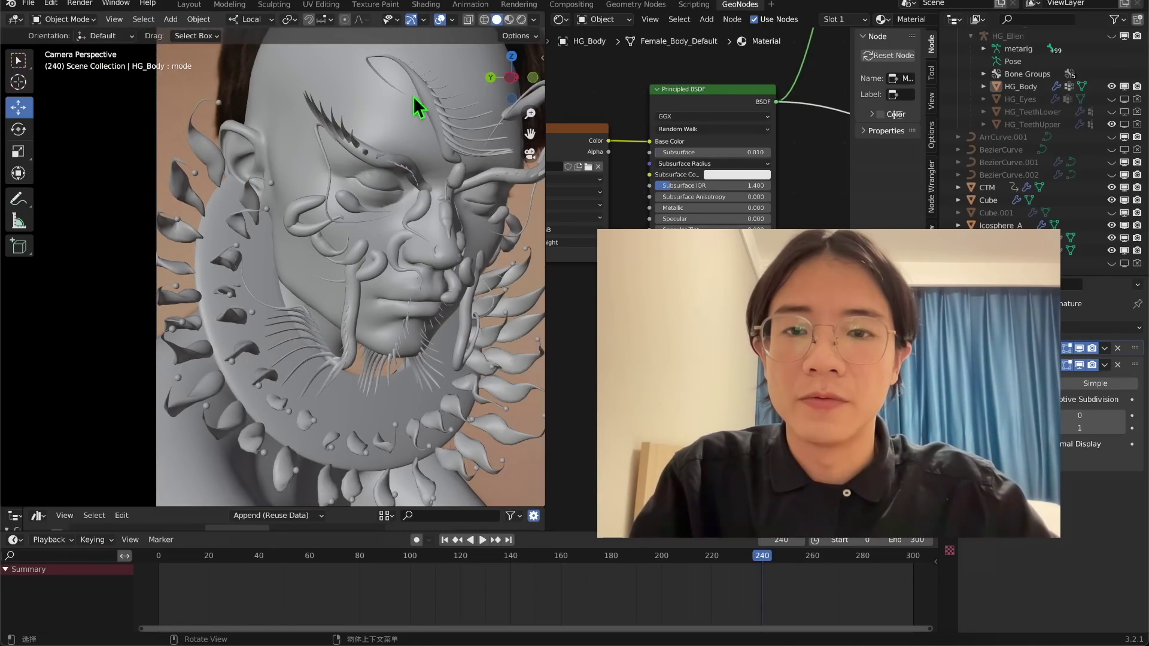
# Return the viewport to material preview and examine the whole figure and the face ornaments from outside the camera
pyautogui.press('z')
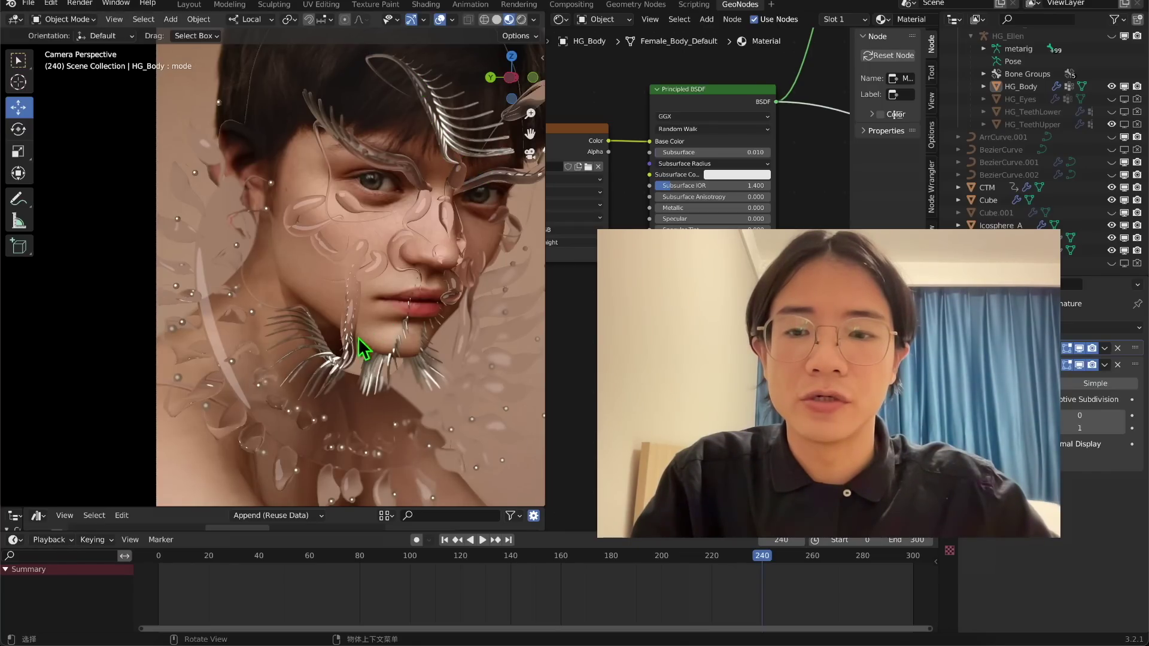
pyautogui.scroll(2, 406, 207)
pyautogui.keyDown('shift'); pyautogui.moveTo(403, 191); pyautogui.dragTo(237, 312, button='middle'); pyautogui.keyUp('shift')
pyautogui.moveTo(398, 217); pyautogui.dragTo(353, 225, button='middle')
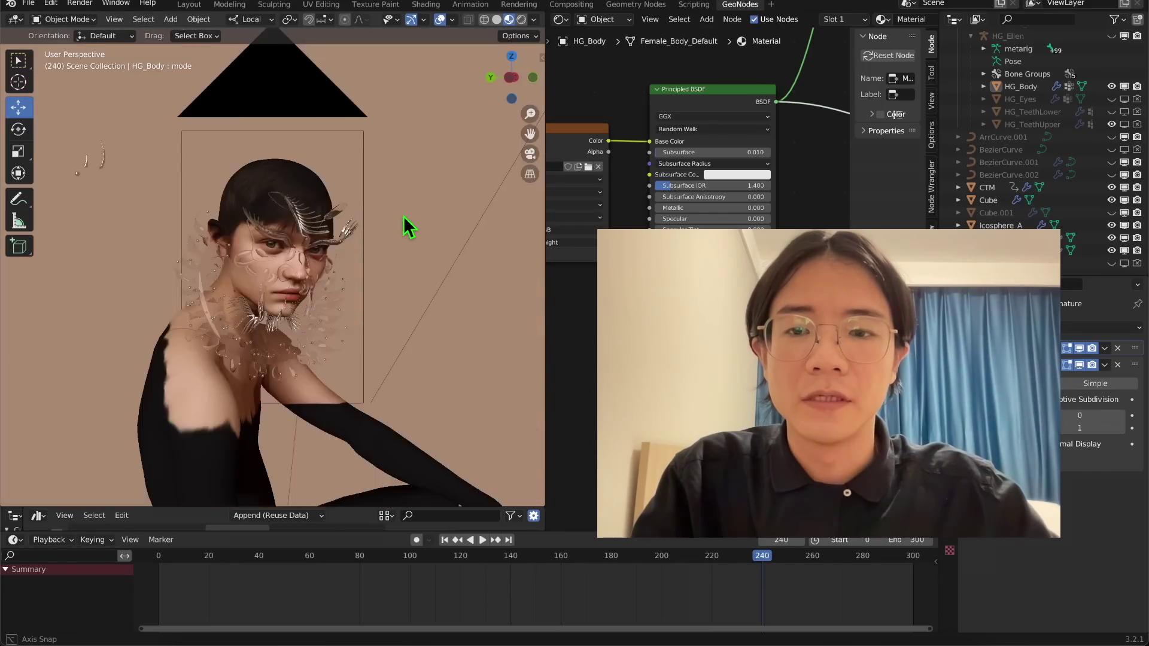
pyautogui.scroll(5, 303, 205)
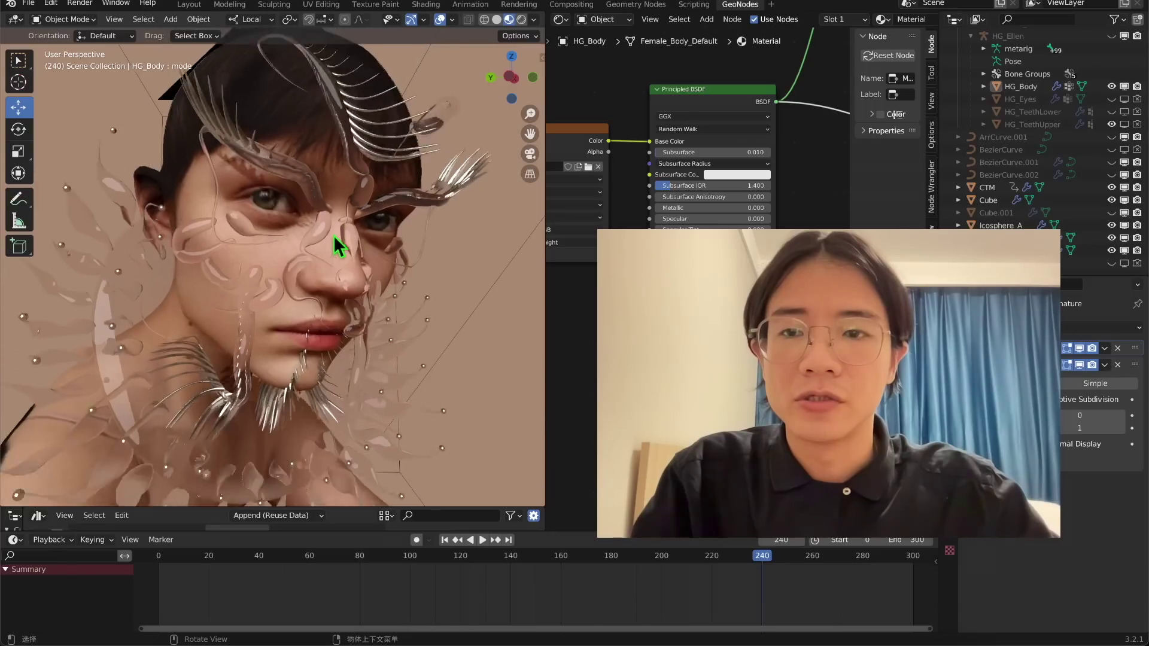
pyautogui.scroll(-4, 302, 224)
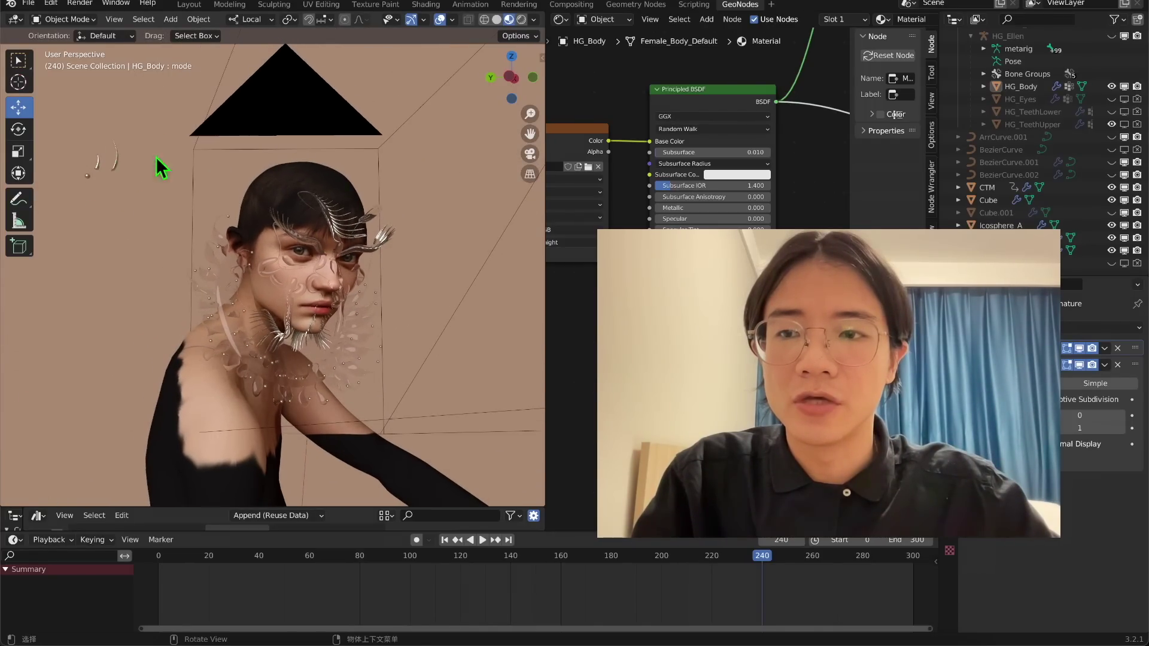
pyautogui.scroll(3, 387, 263)
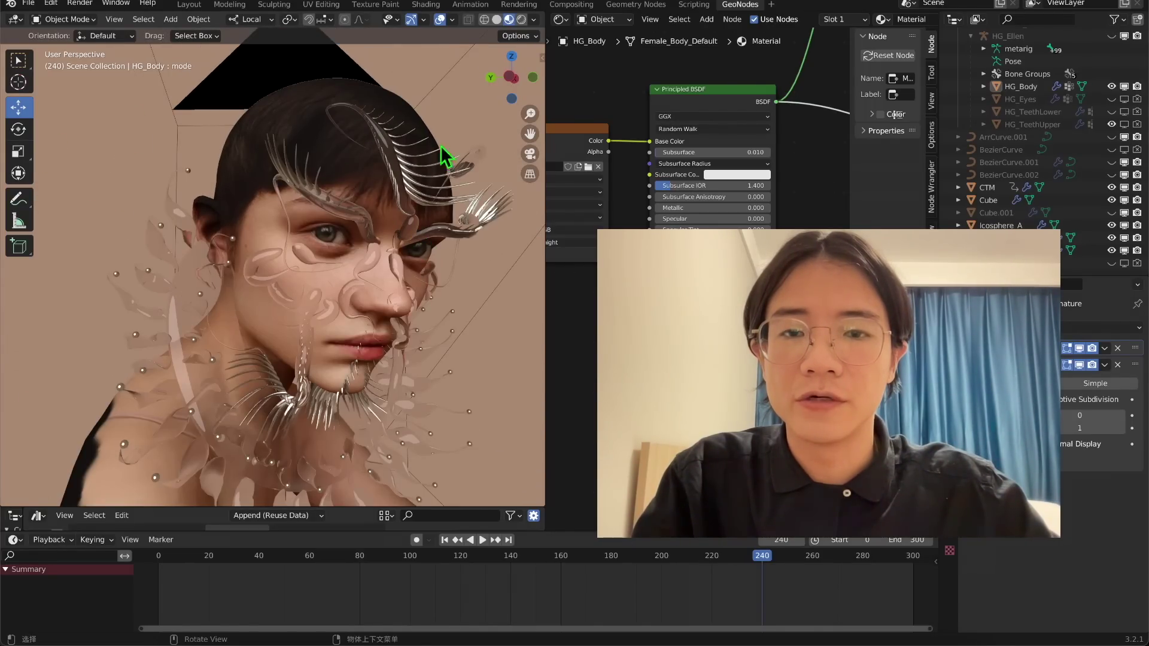
# Play the ornament animation from frame 30 through the camera in solid shading, and stop playback
pyautogui.click(529, 153)
pyautogui.moveTo(756, 555); pyautogui.dragTo(250, 583)
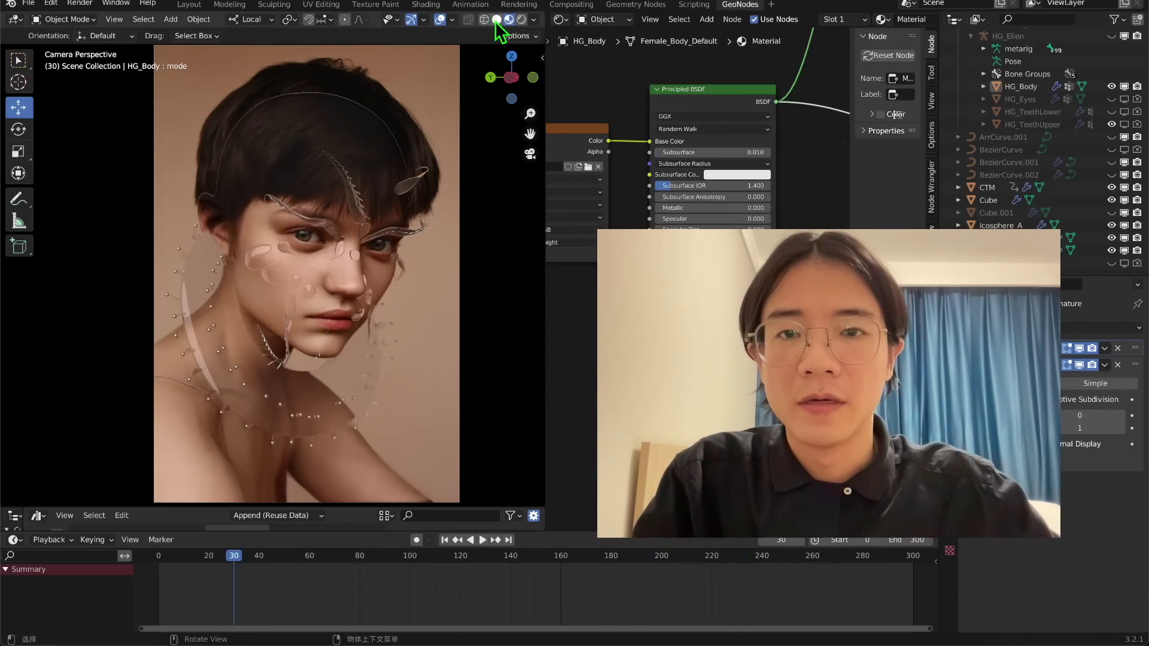
pyautogui.click(496, 19)
pyautogui.press('space')
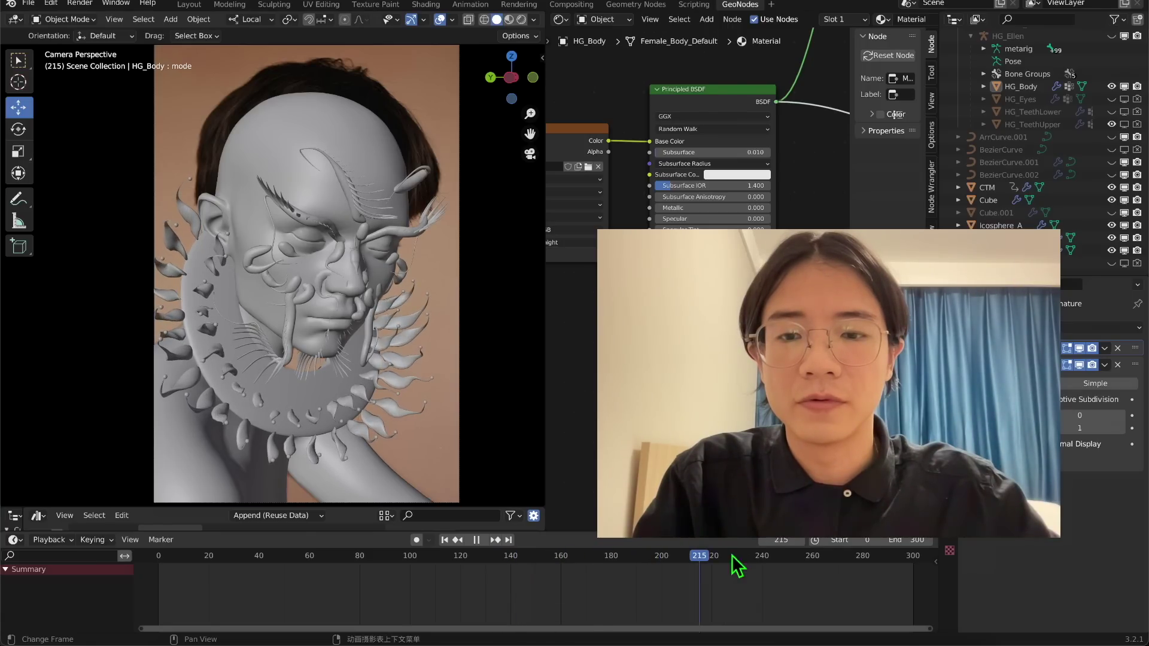
pyautogui.press('space')
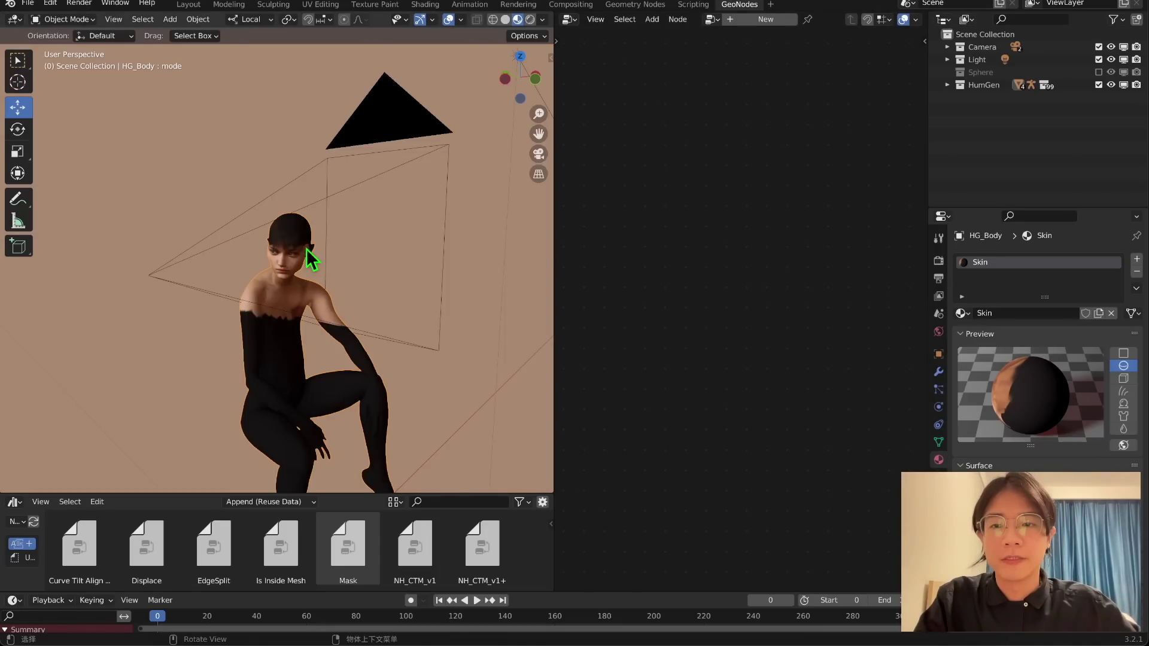
# Examine the posed human model without ornaments, both up close and through the camera, including rendered shading
pyautogui.scroll(7, 308, 250)
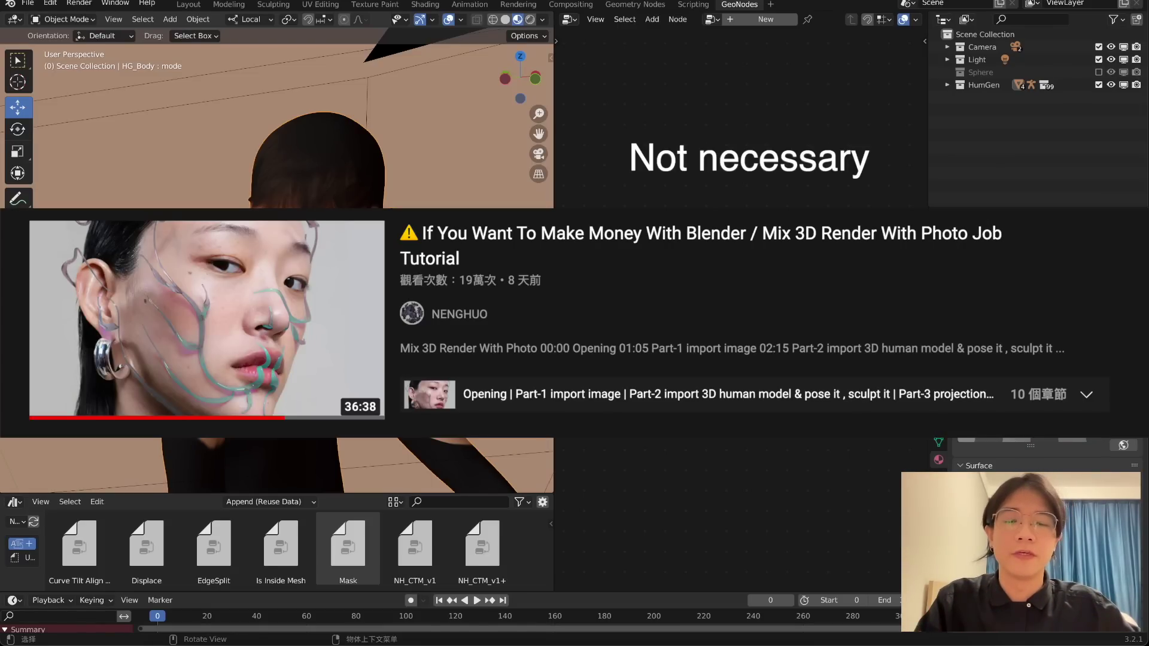
pyautogui.press('KP_0')
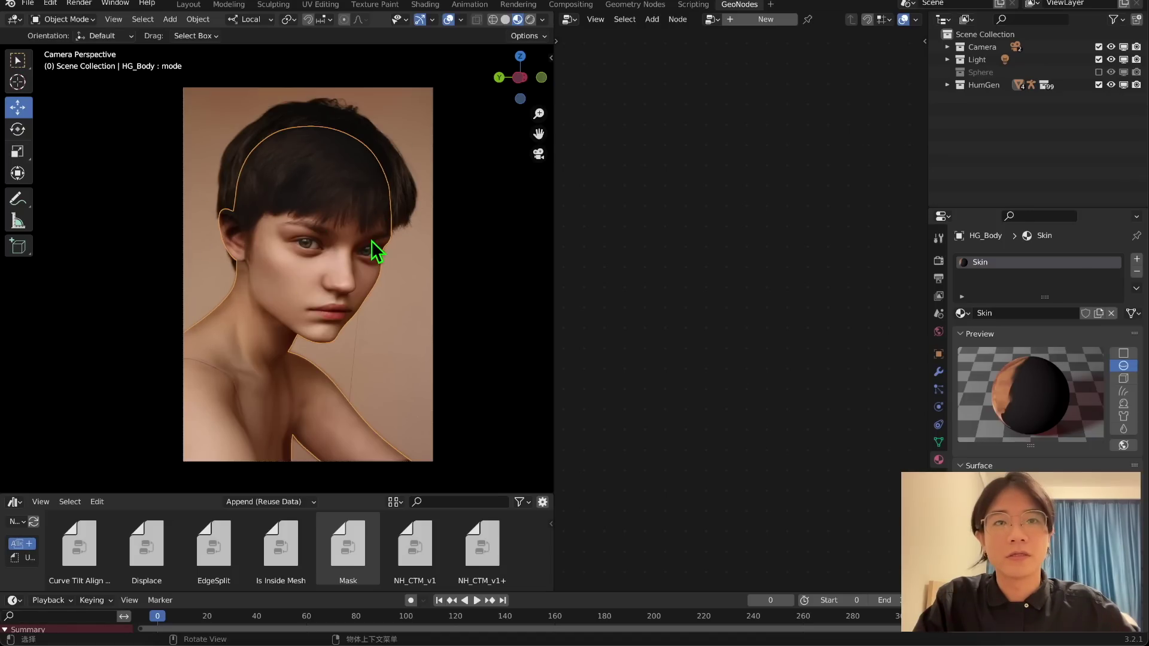
pyautogui.click(529, 19)
pyautogui.moveTo(231, 303)
pyautogui.mouseDown(button='middle')
pyautogui.moveTo(354, 287)
pyautogui.moveTo(195, 323)
pyautogui.moveTo(377, 259)
pyautogui.mouseUp(button='middle')
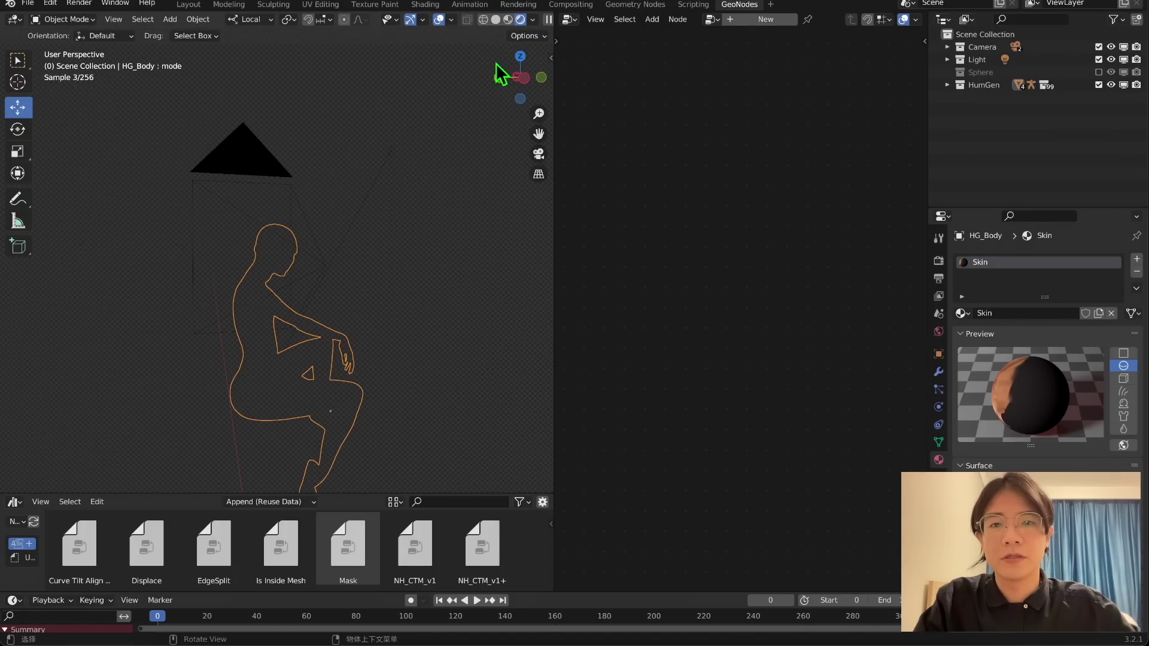
pyautogui.click(538, 154)
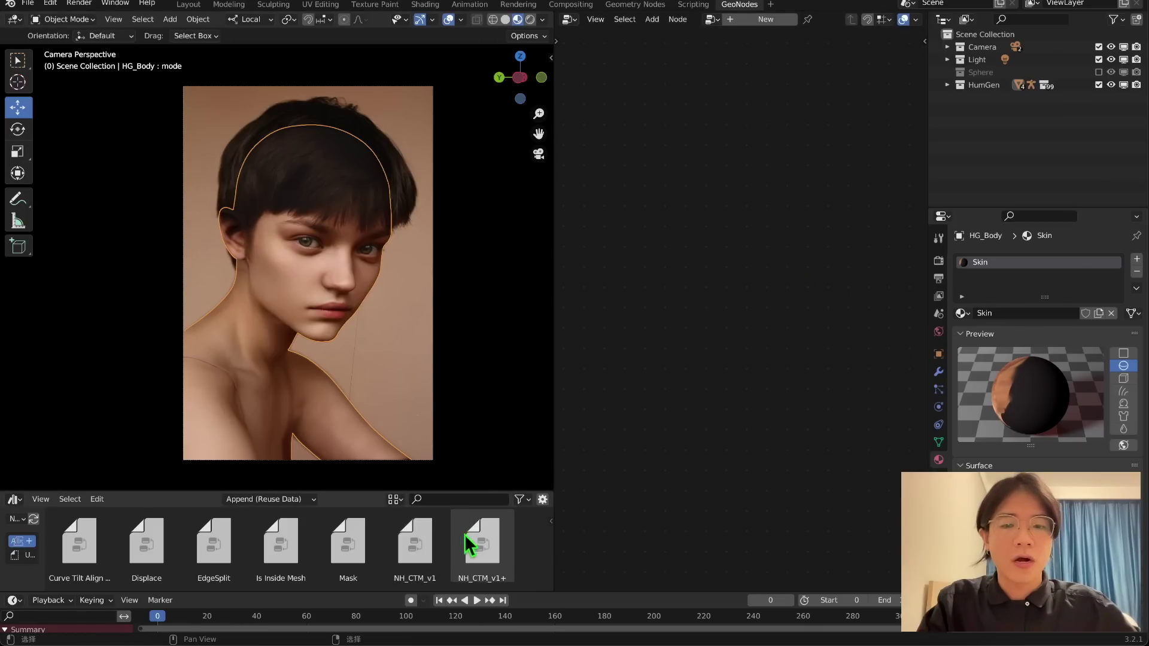
# Add a plane mesh to the scene and create a new geometry node tree on it
pyautogui.click(478, 516)
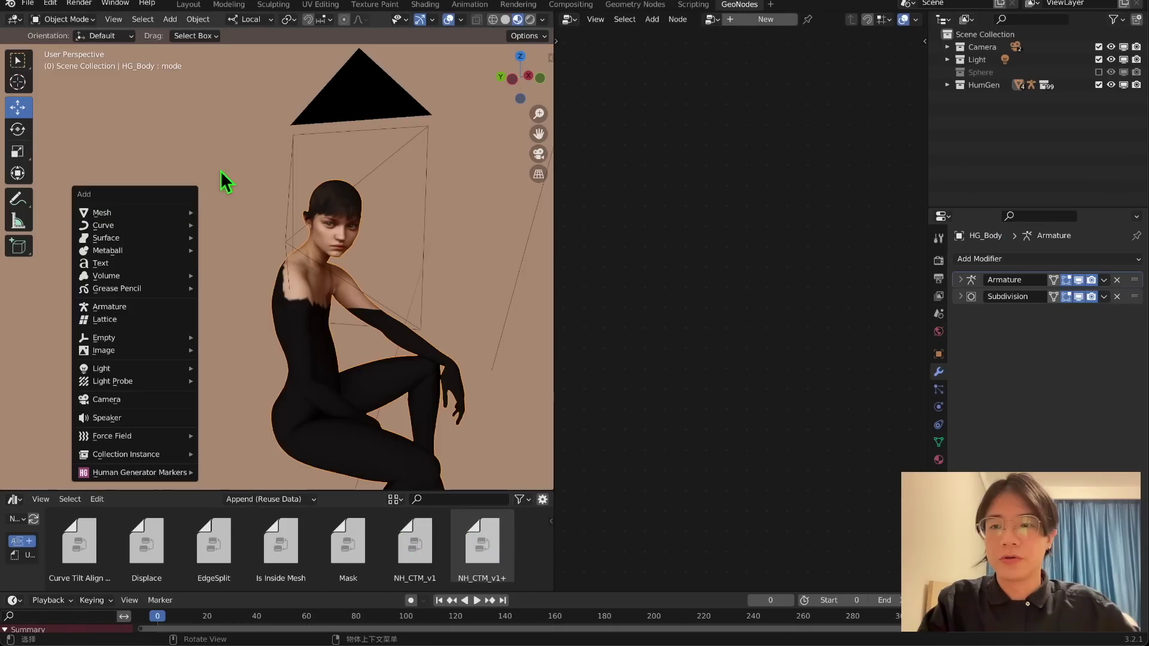
pyautogui.moveTo(120, 212)
pyautogui.click(230, 213)
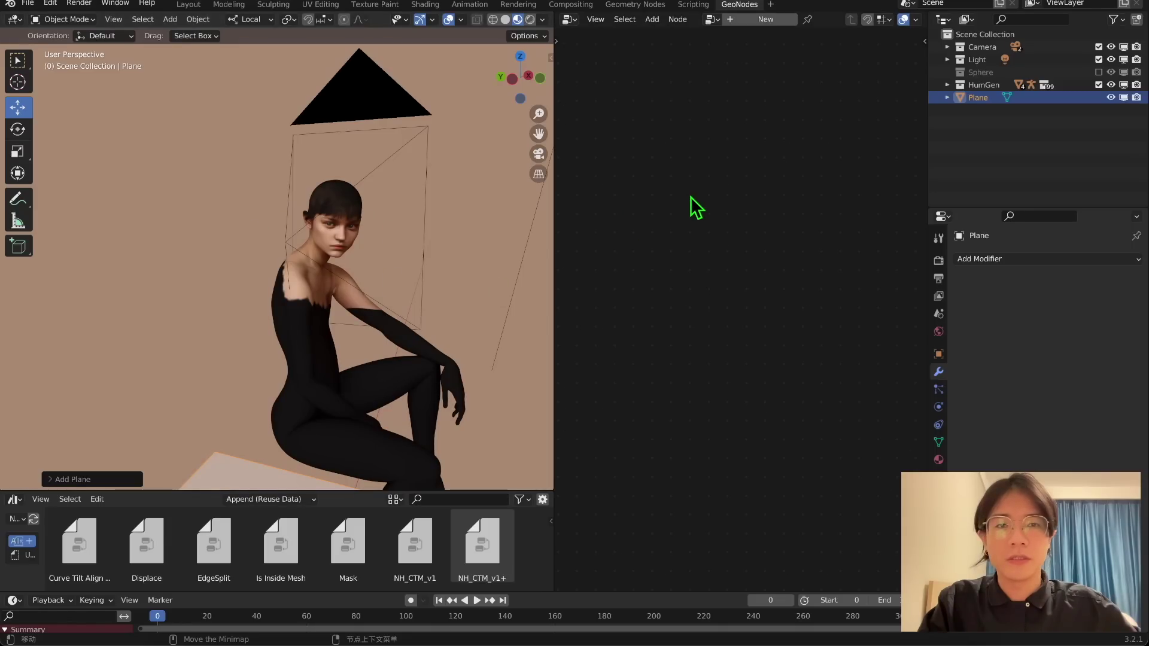
pyautogui.click(765, 19)
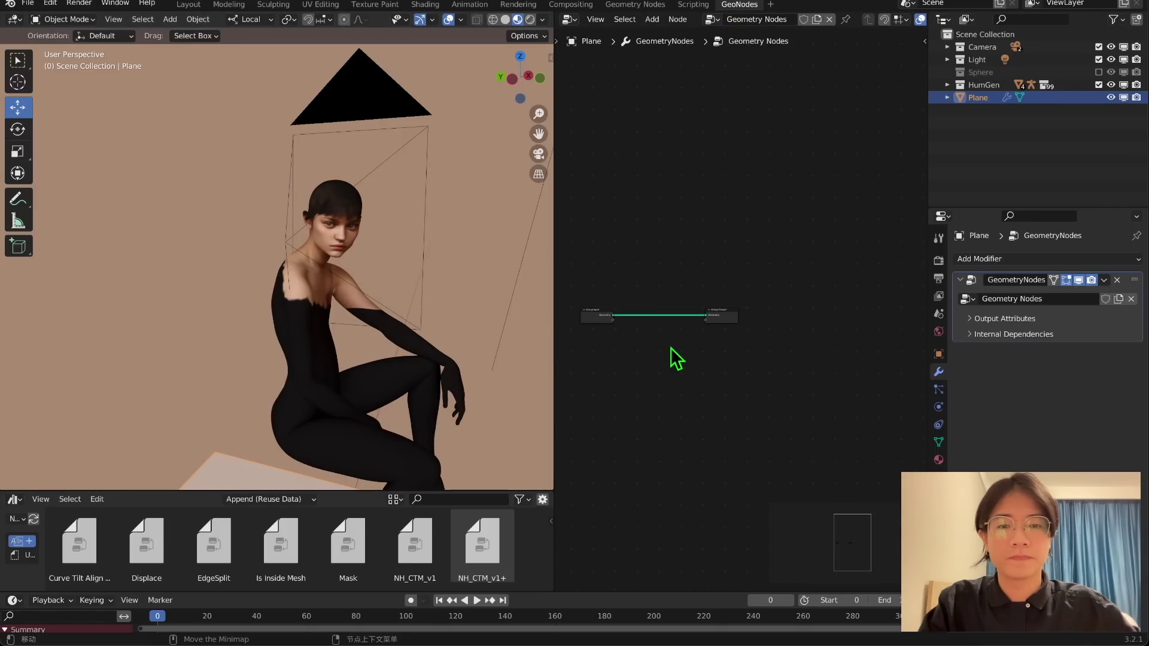
# Place the NH_CTM_v1 and NH_CTM_v1+ node group assets side by side in the plane's node tree
pyautogui.click(413, 541)
pyautogui.moveTo(413, 541); pyautogui.dragTo(666, 331)
pyautogui.scroll(2, 752, 415)
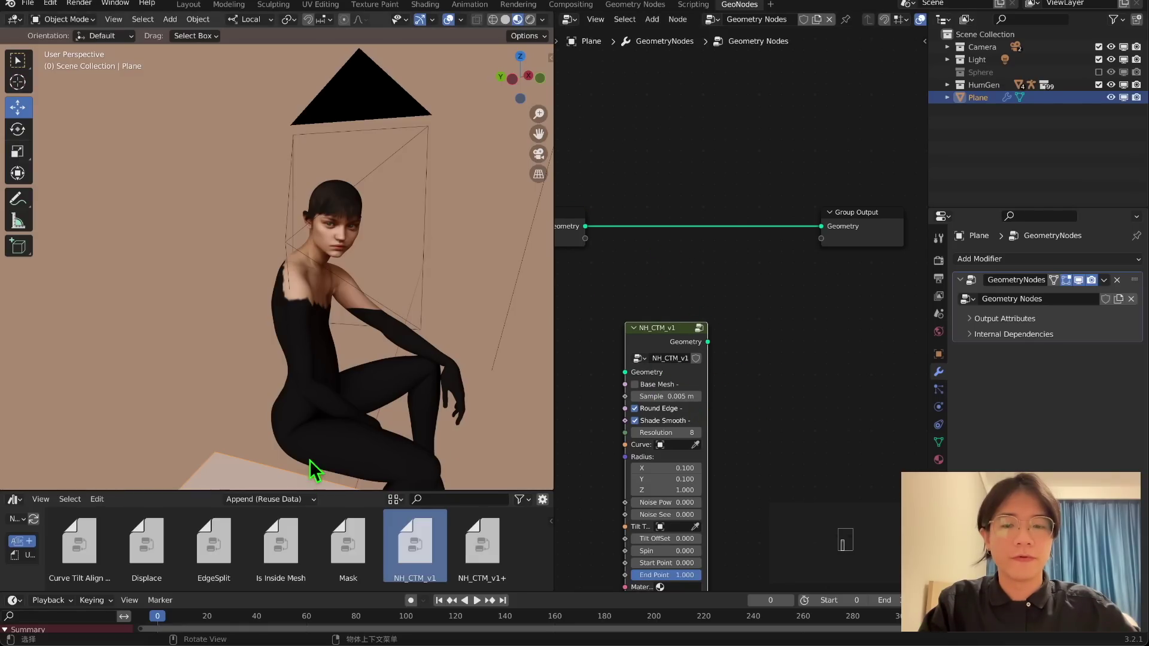
pyautogui.moveTo(482, 543); pyautogui.dragTo(803, 323)
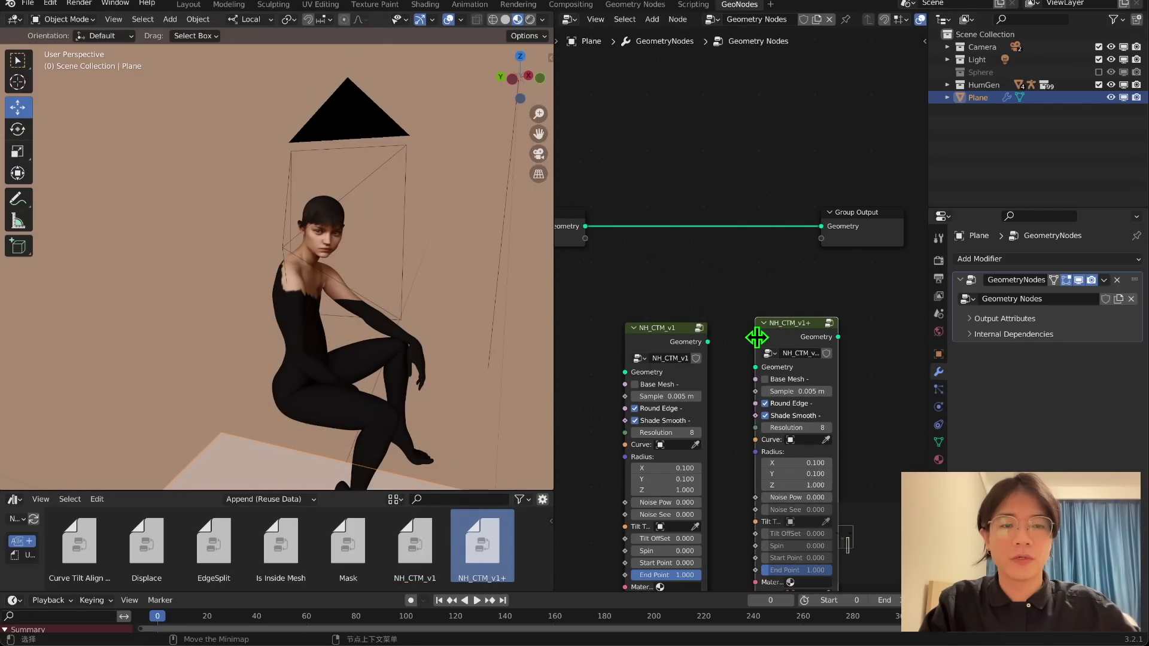
pyautogui.scroll(-1, 758, 339)
pyautogui.moveTo(757, 340); pyautogui.dragTo(692, 264, button='middle')
pyautogui.moveTo(755, 443); pyautogui.dragTo(764, 289, button='middle')
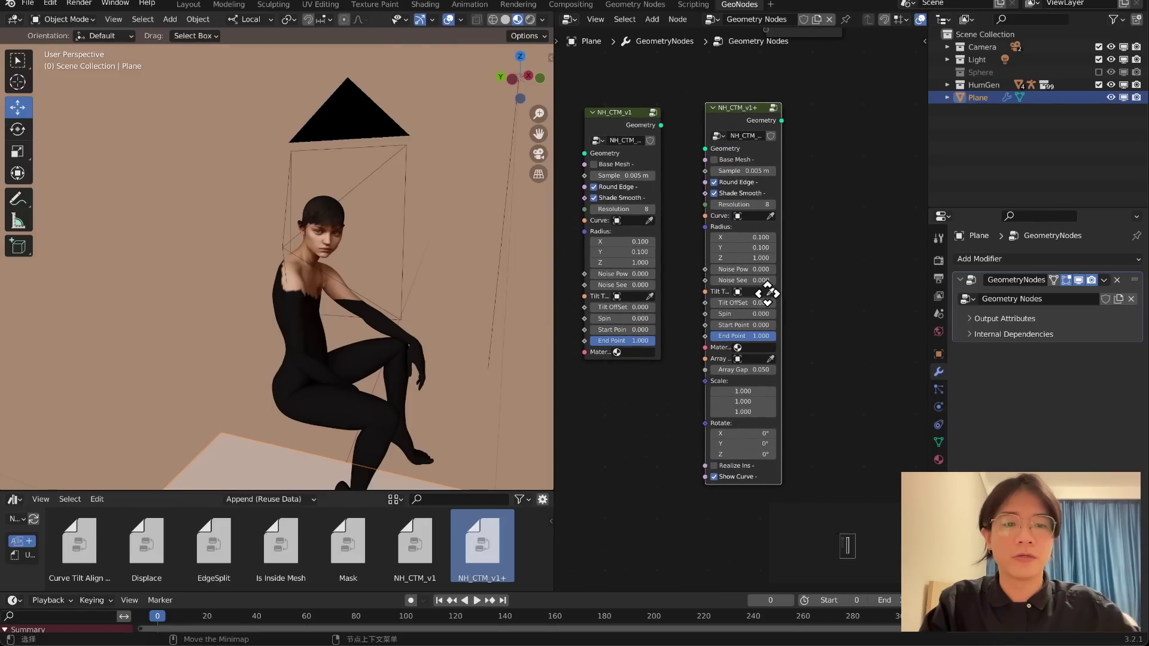
pyautogui.moveTo(768, 142); pyautogui.dragTo(807, 151, button='middle')
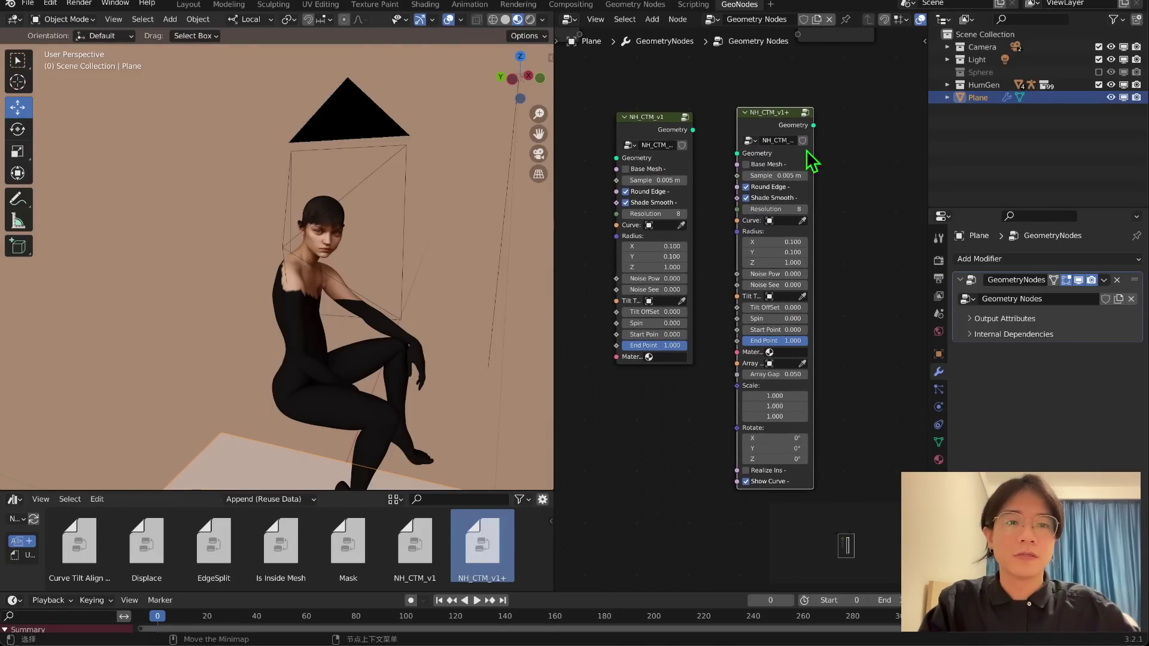
# Move the NH_CTM_v1 node closer to the NH_CTM_v1+ node
pyautogui.moveTo(676, 118); pyautogui.dragTo(678, 117)
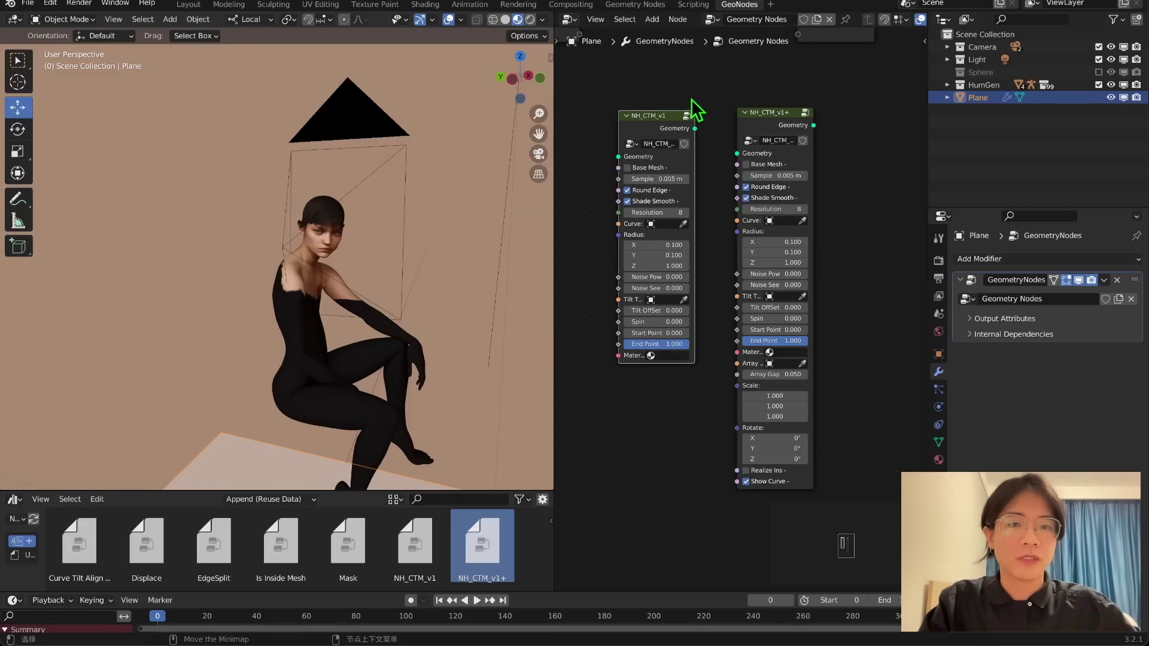
pyautogui.moveTo(676, 118); pyautogui.dragTo(696, 121)
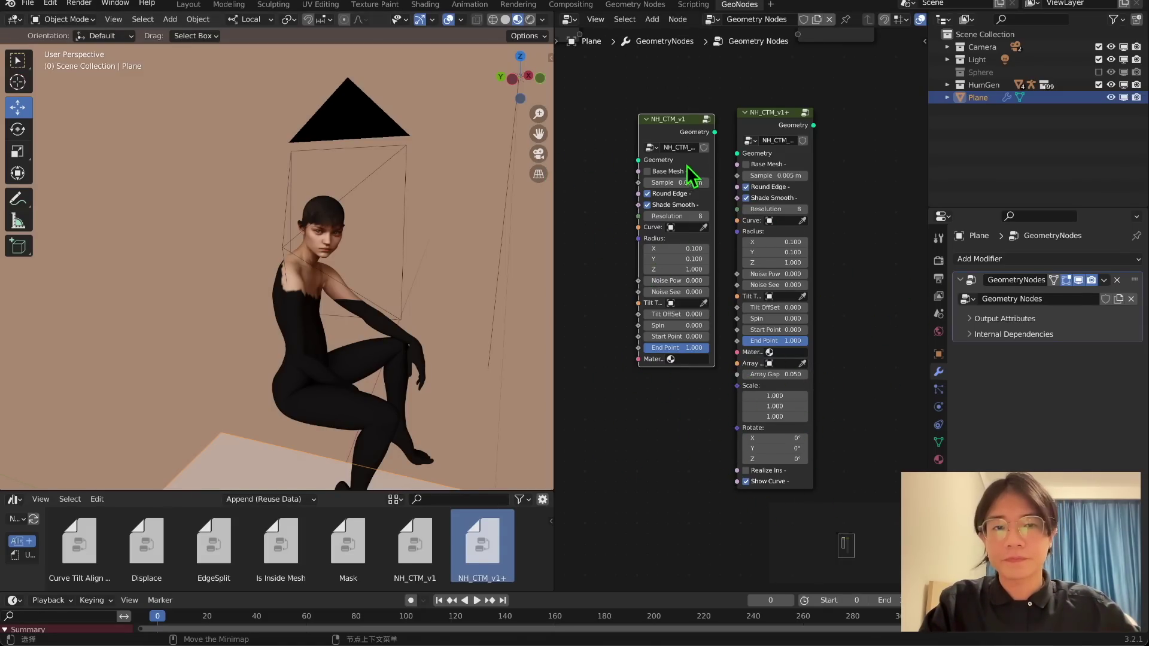
pyautogui.scroll(-1, 863, 179)
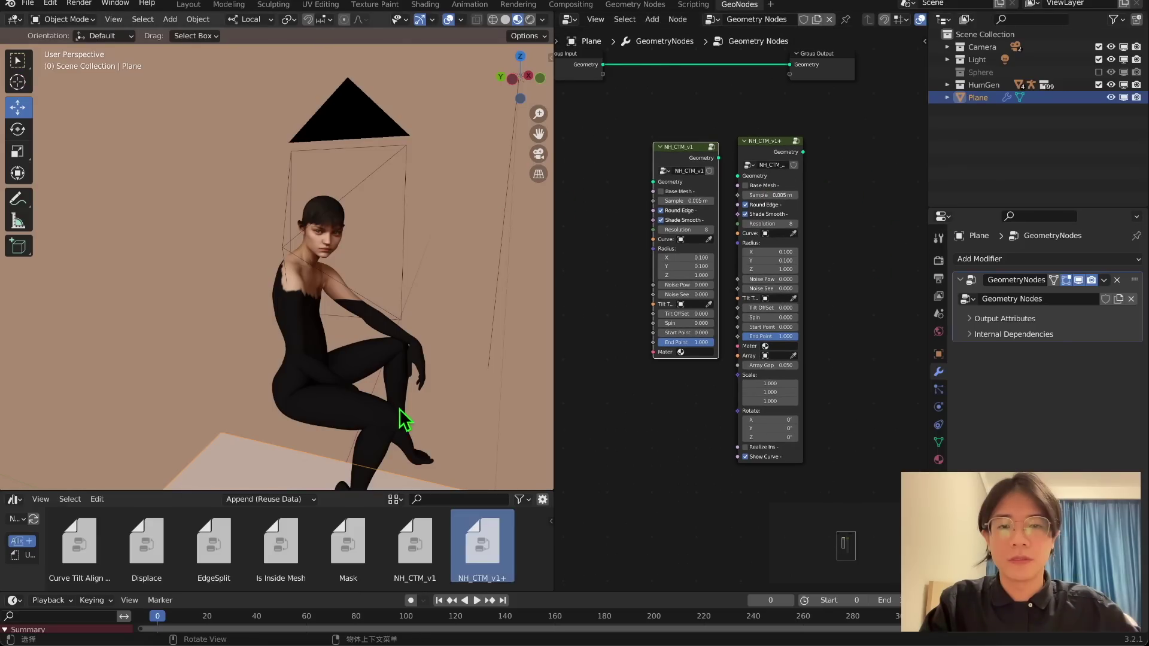
# Rename the plane's node tree to inport, and assign the NH_CTM_v1 node group to its geometry nodes modifier
pyautogui.doubleClick(1069, 298)
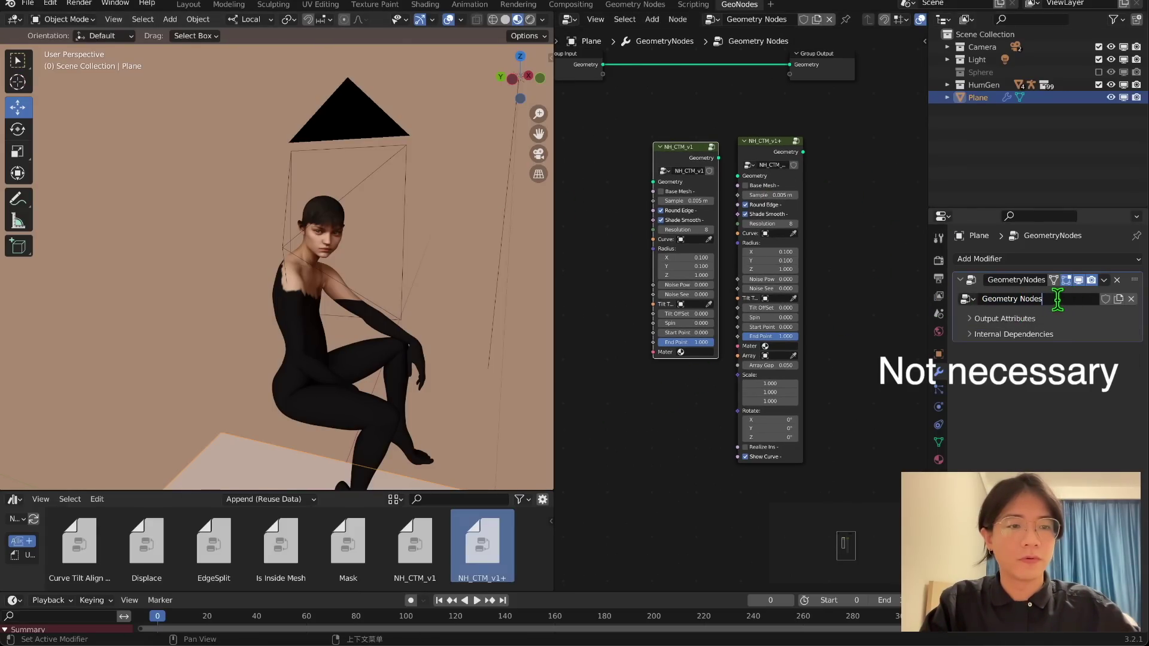
pyautogui.press('BackSpace')
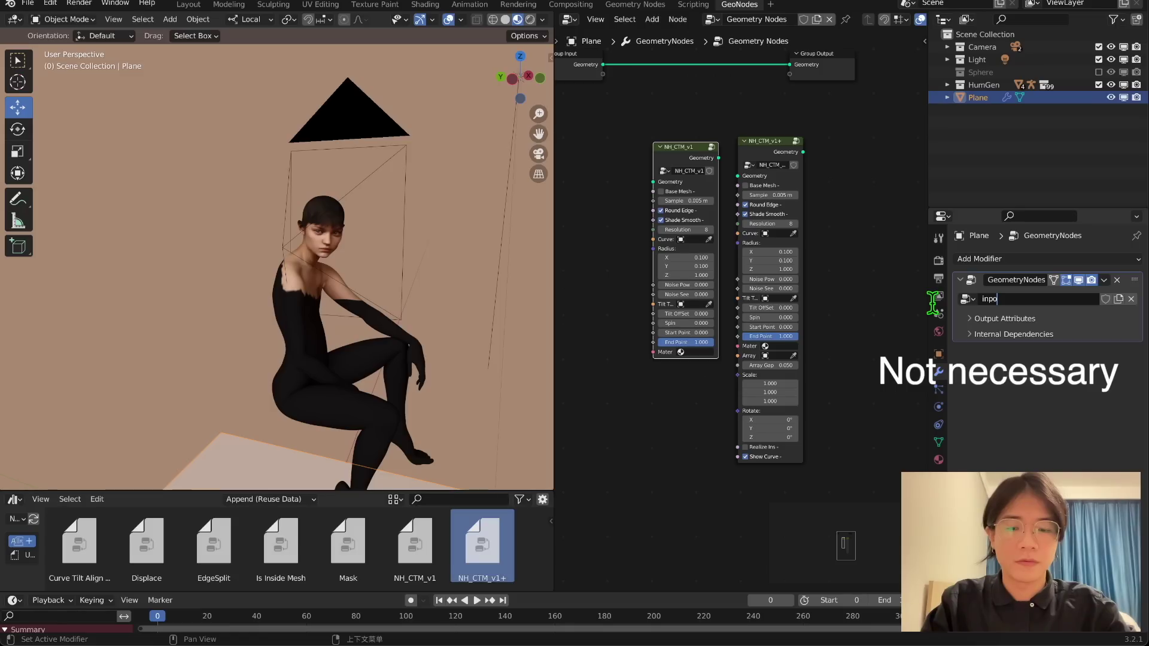
pyautogui.press('Return')
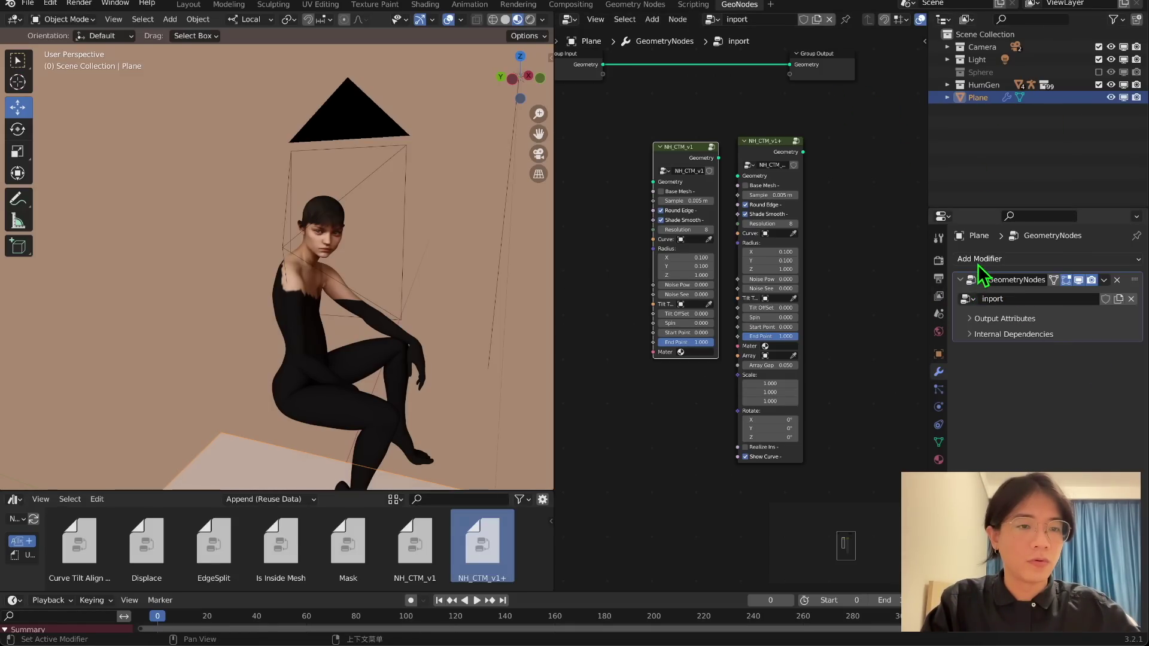
pyautogui.click(966, 299)
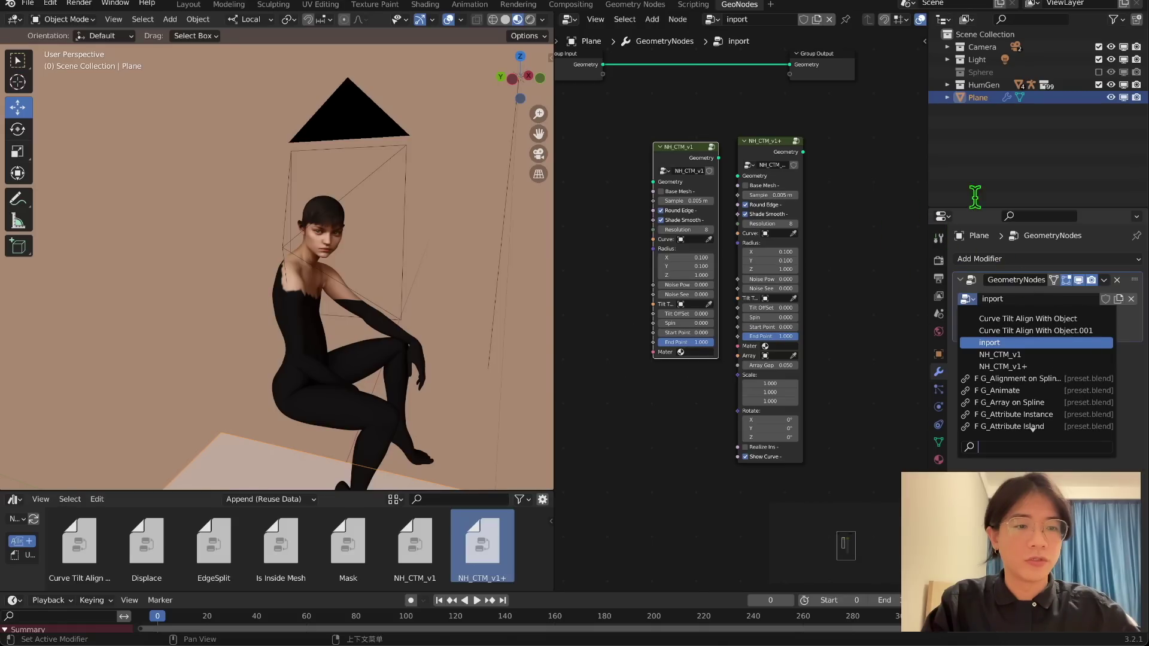
pyautogui.click(993, 355)
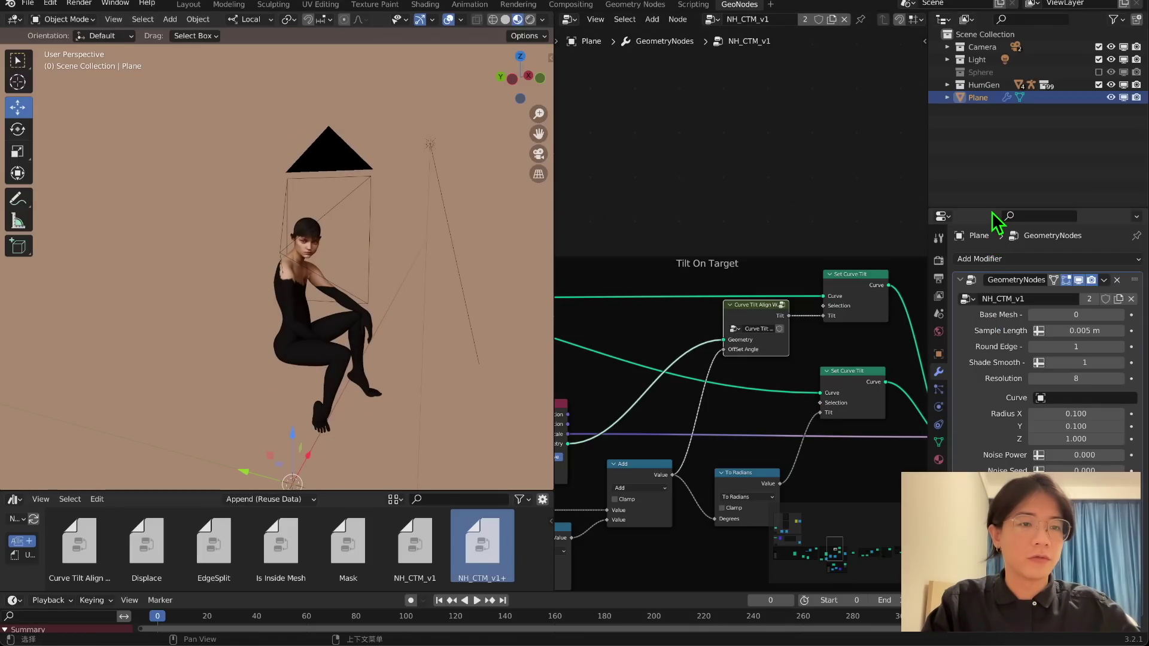
# Enlarge the modifier properties area and widen the 3D viewport next to the node editor
pyautogui.moveTo(992, 206); pyautogui.dragTo(992, 105)
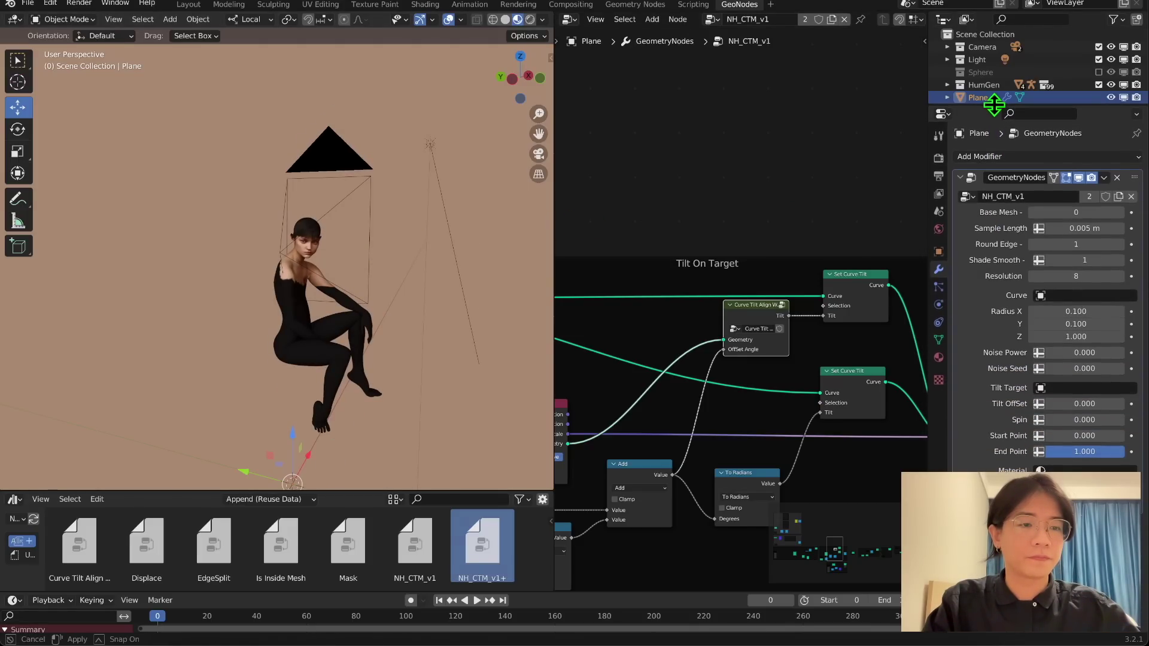
pyautogui.moveTo(555, 207); pyautogui.dragTo(464, 210)
pyautogui.scroll(-6, 616, 214)
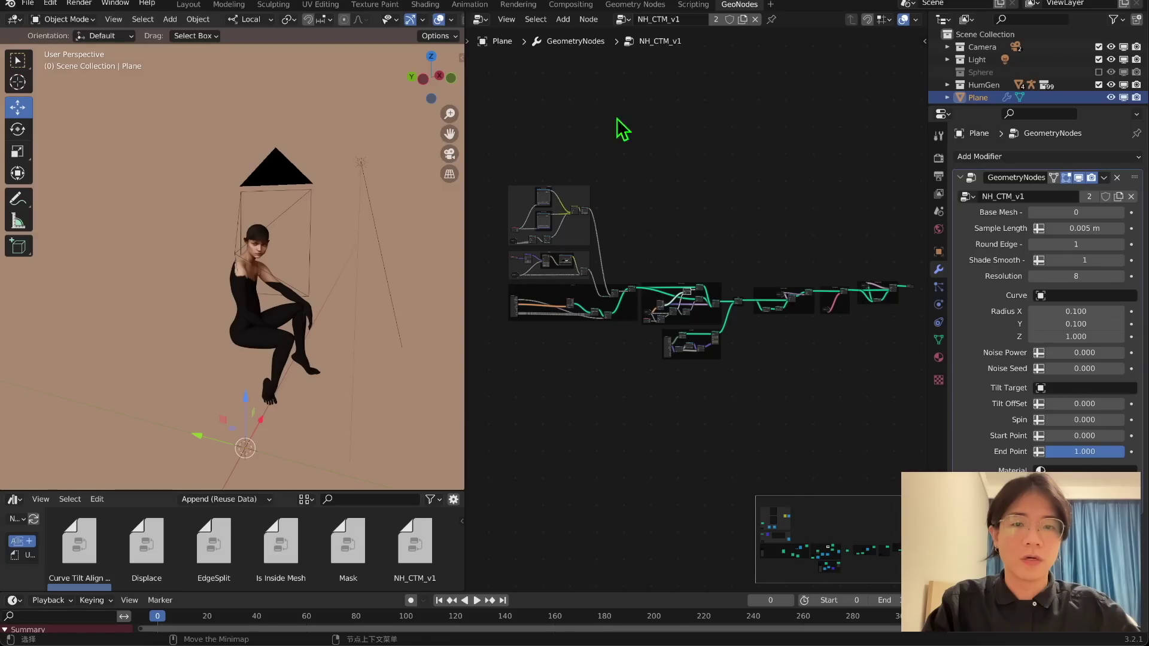
pyautogui.moveTo(464, 245); pyautogui.dragTo(584, 173)
pyautogui.scroll(-4, 458, 220)
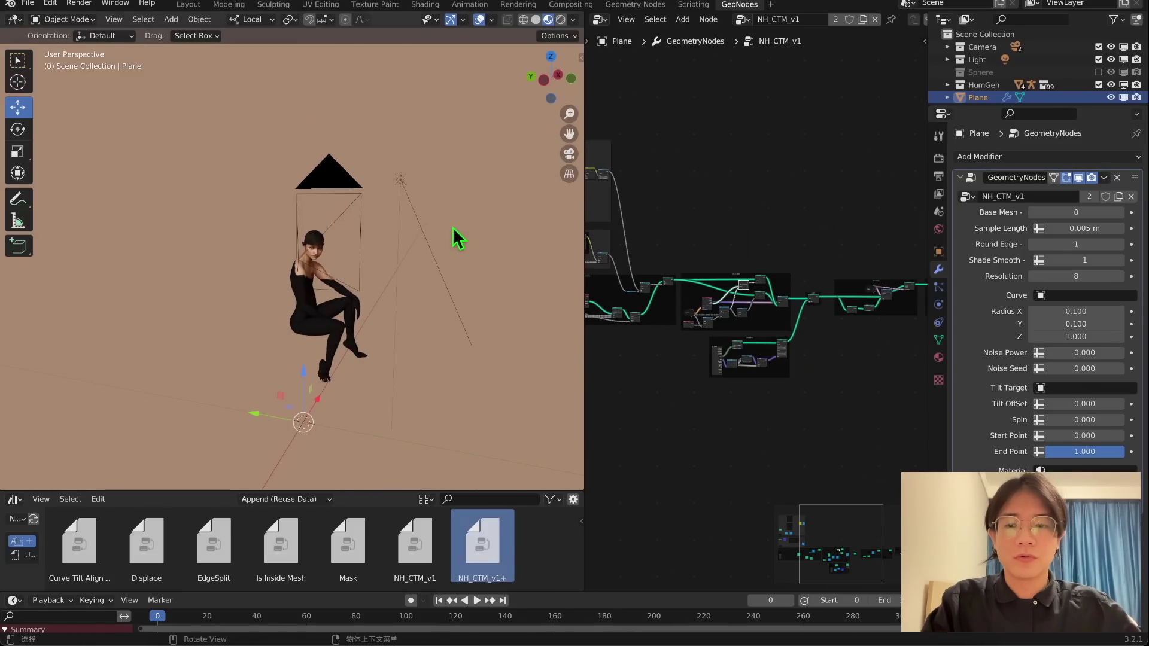
pyautogui.moveTo(455, 230); pyautogui.dragTo(422, 228, button='middle')
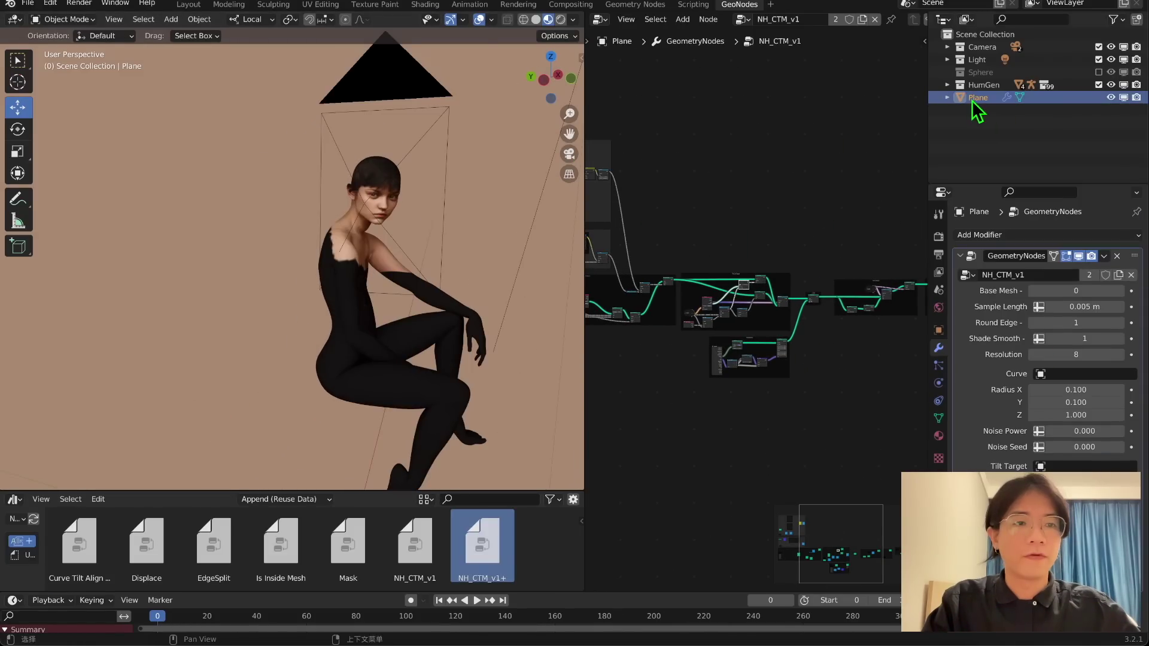
# Rename the plane object to CTM
pyautogui.doubleClick(971, 97)
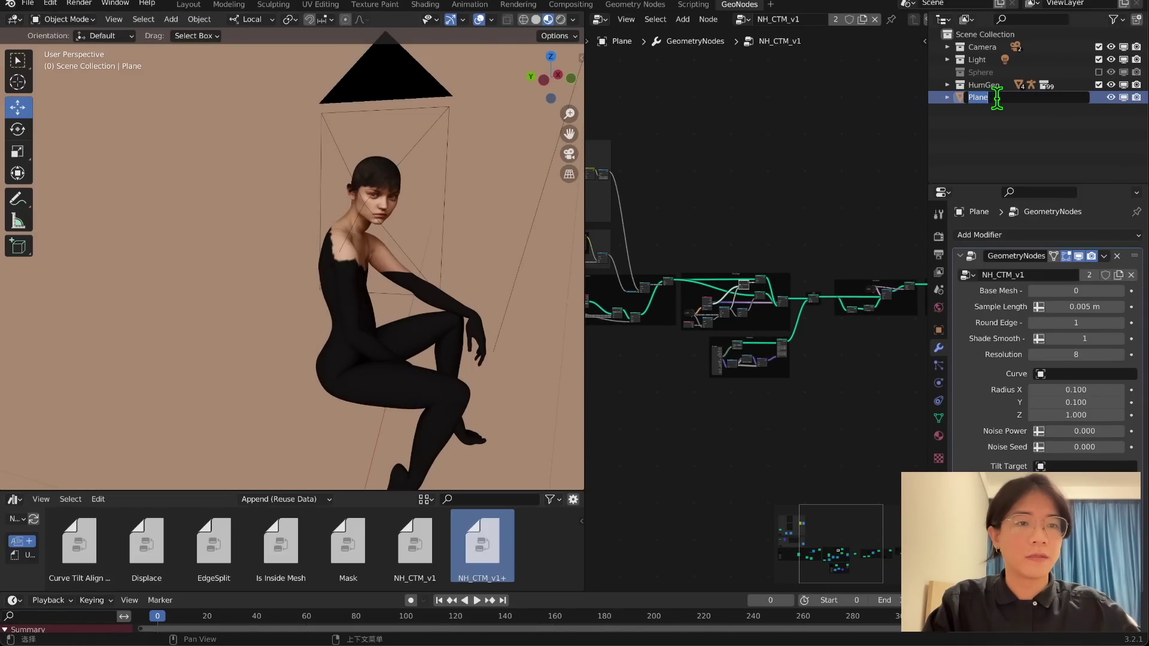
pyautogui.write('CTM')
pyautogui.press('Return')
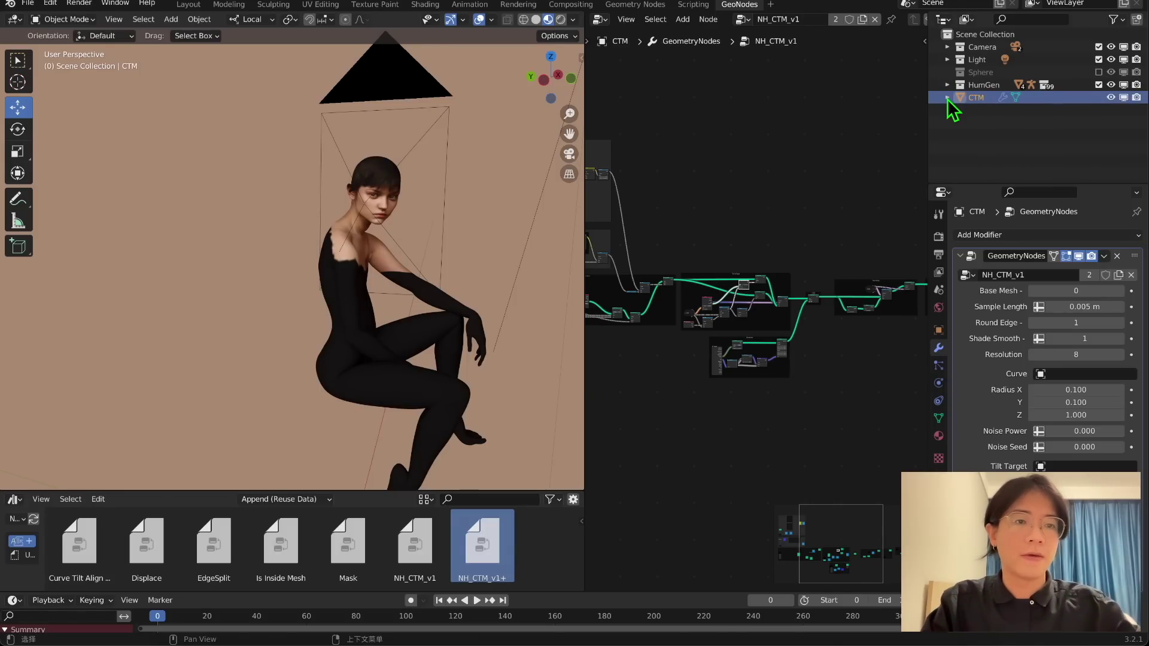
# Add a Bezier curve to the scene and rename it Curve_01
pyautogui.hotkey('shift', 'a')
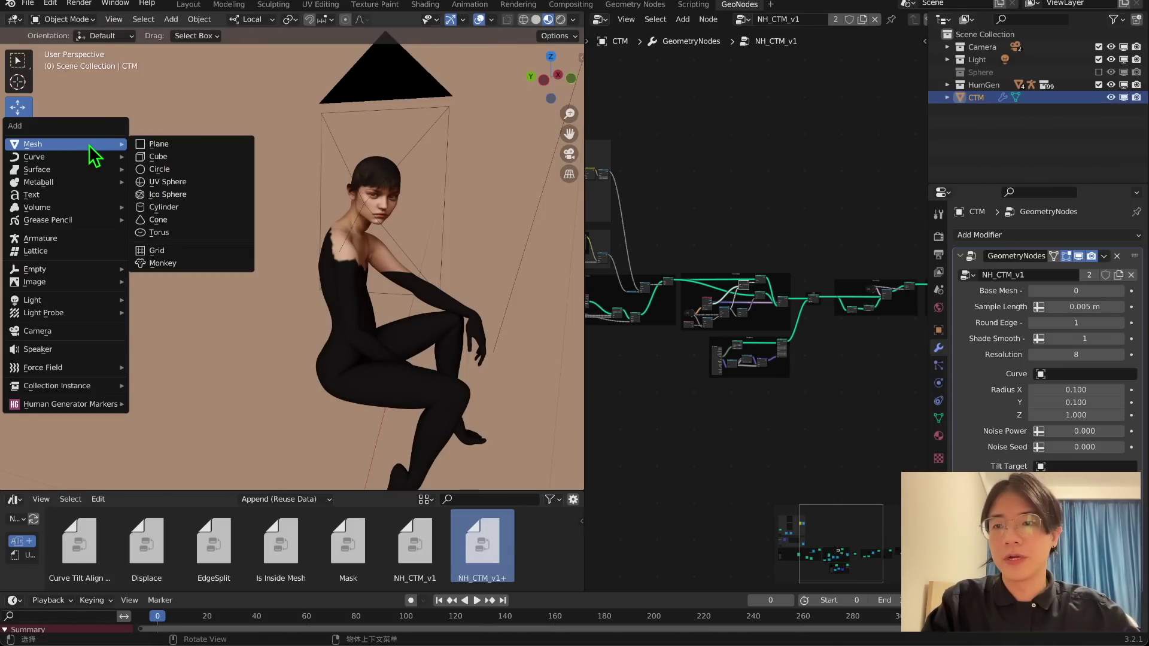
pyautogui.moveTo(76, 157)
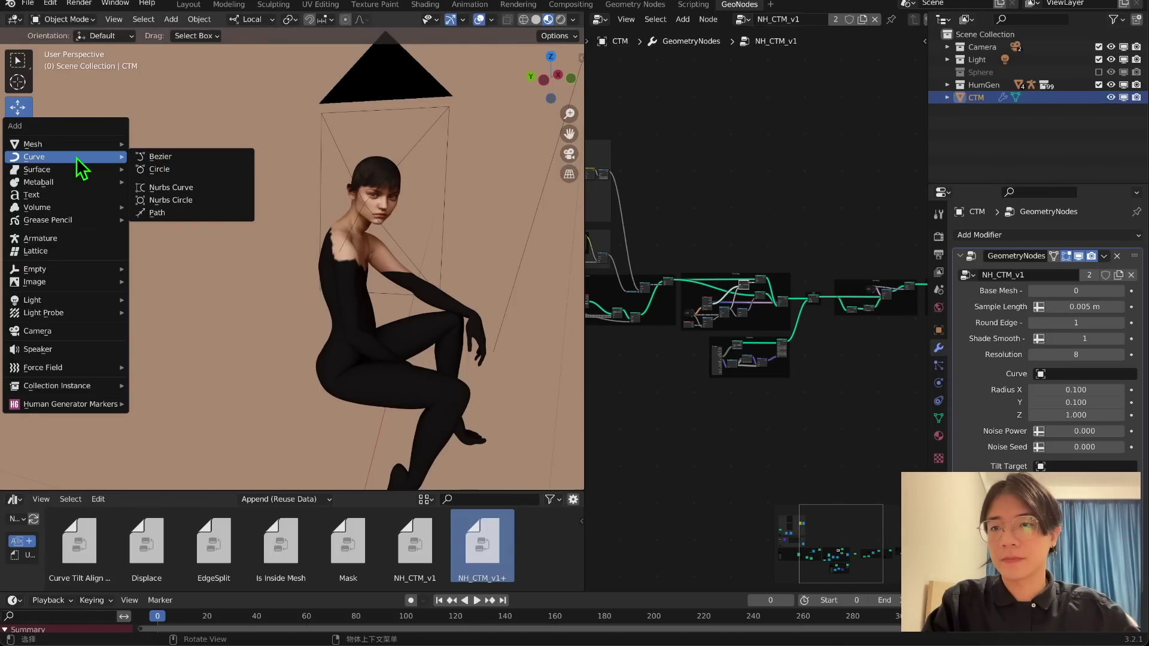
pyautogui.click(157, 156)
pyautogui.scroll(-3, 372, 275)
pyautogui.doubleClick(985, 97)
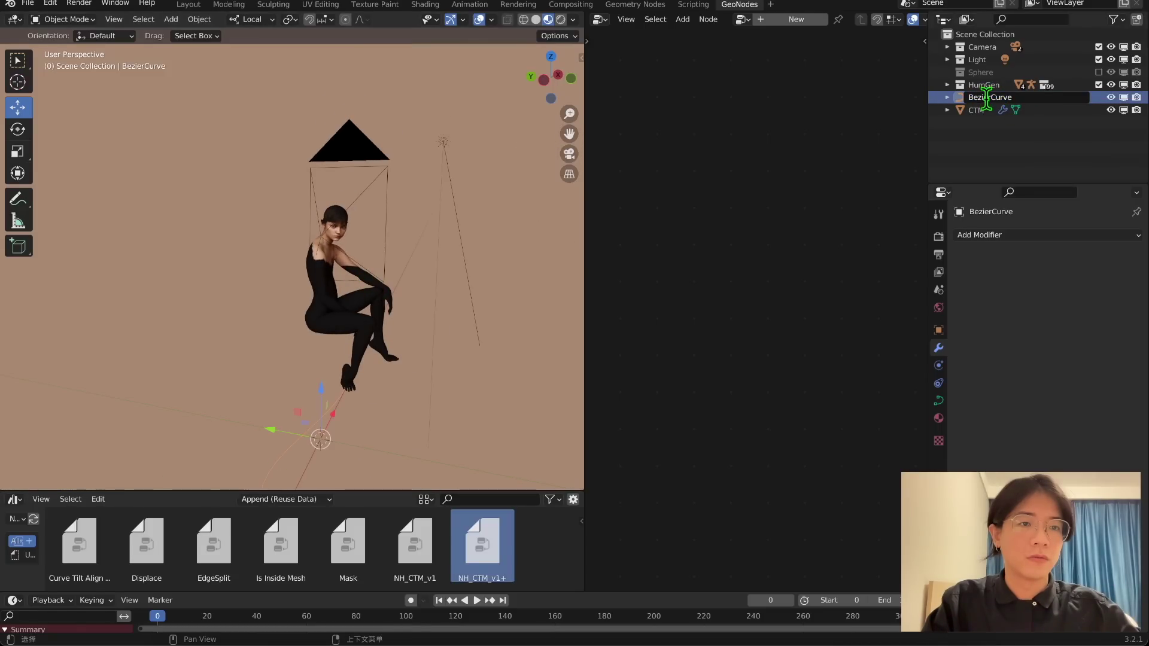
pyautogui.press('BackSpace')
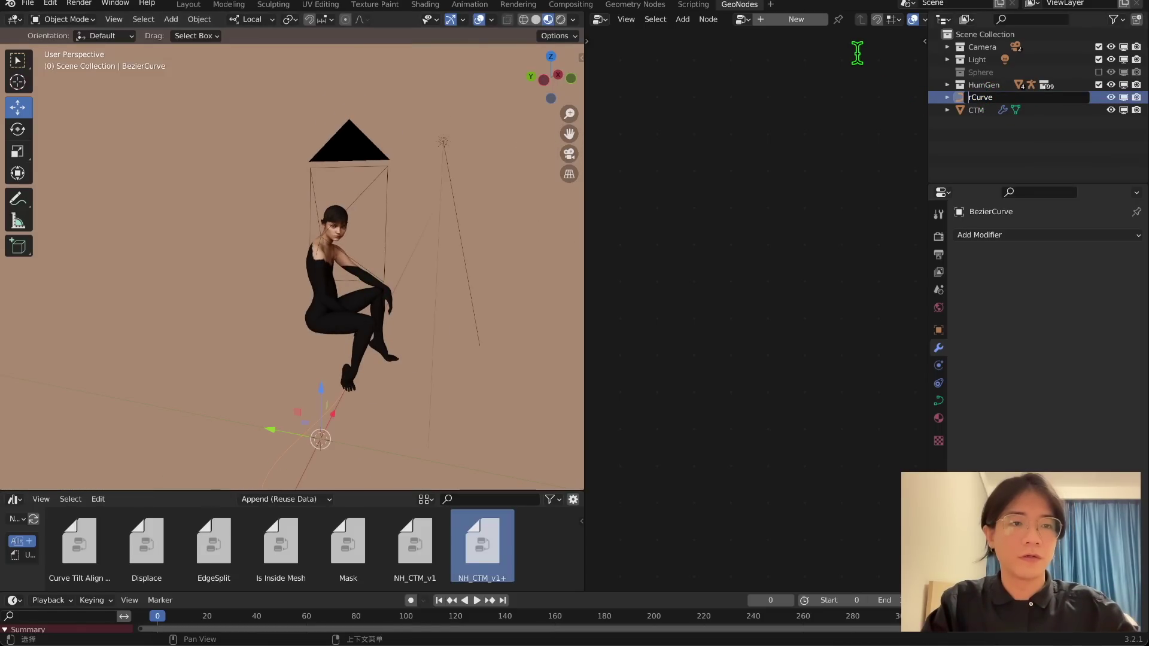
pyautogui.press('BackSpace')
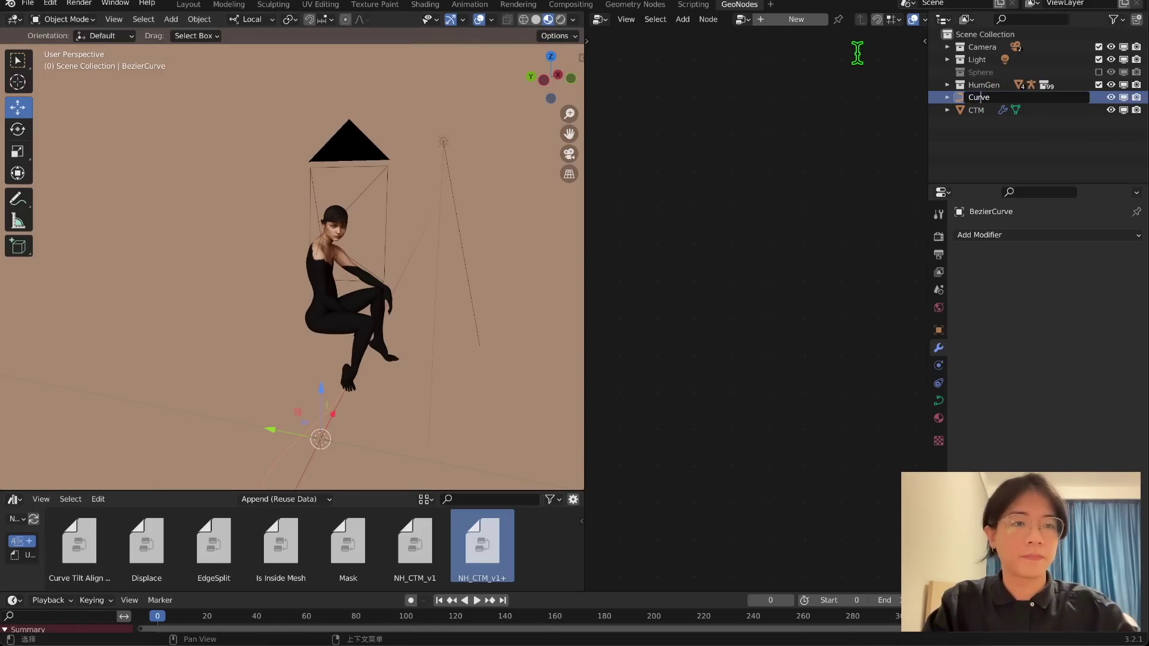
pyautogui.write('_01')
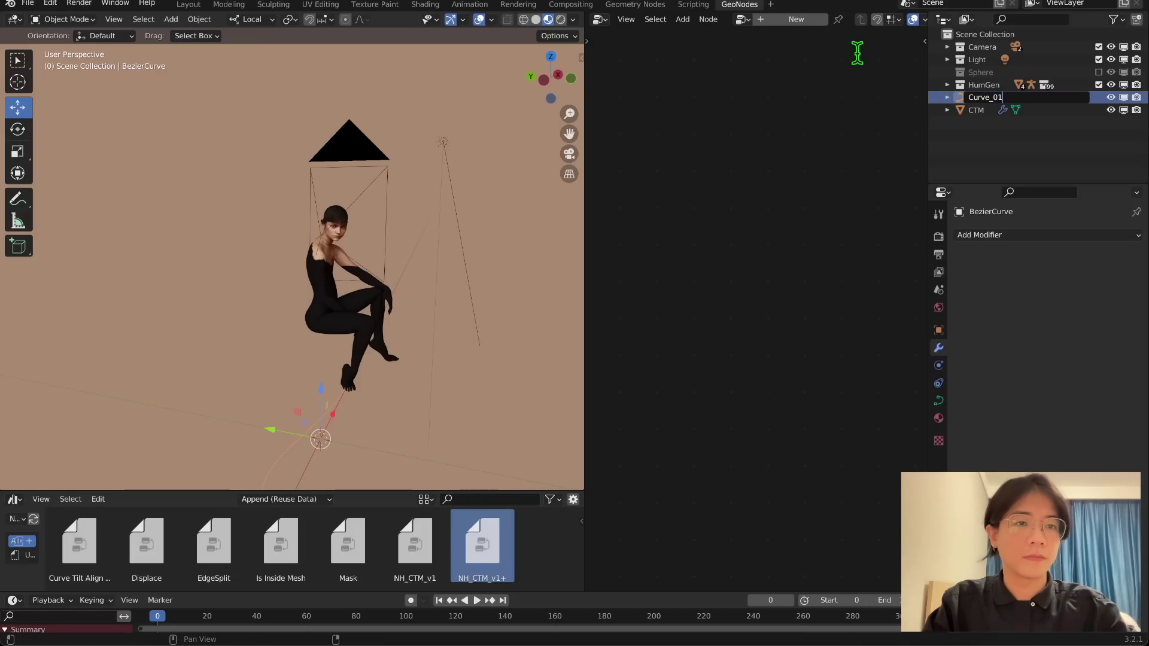
pyautogui.press('Return')
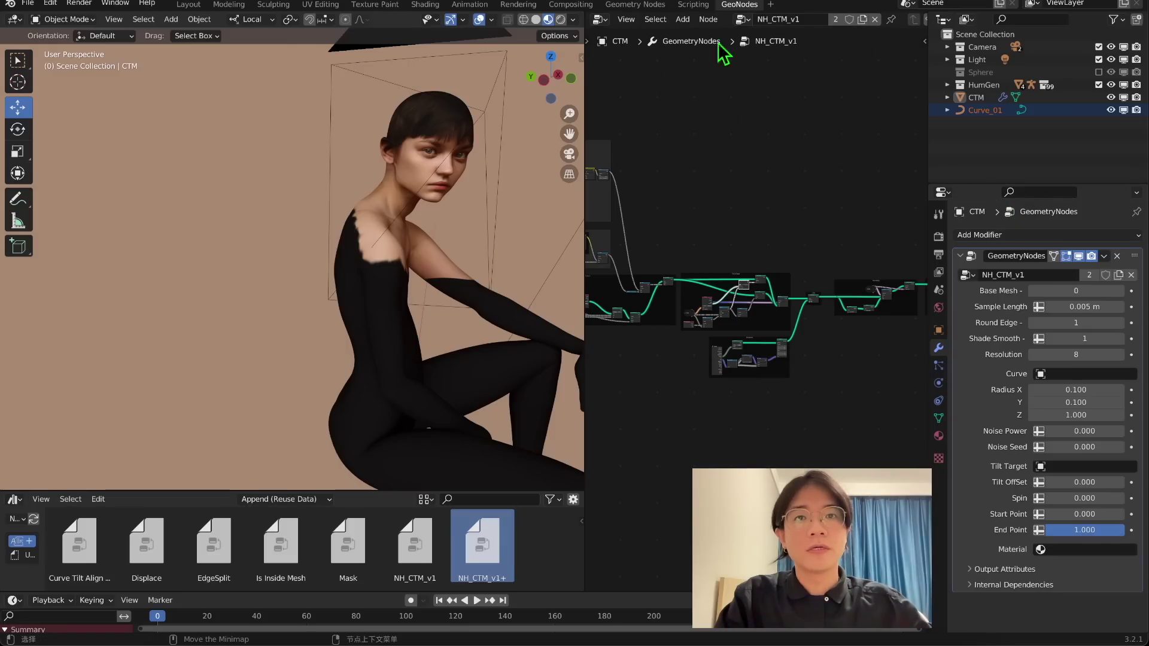
# Assign Curve_01 as the Curve input of CTM's geometry nodes modifier
pyautogui.moveTo(991, 113); pyautogui.dragTo(1058, 372)
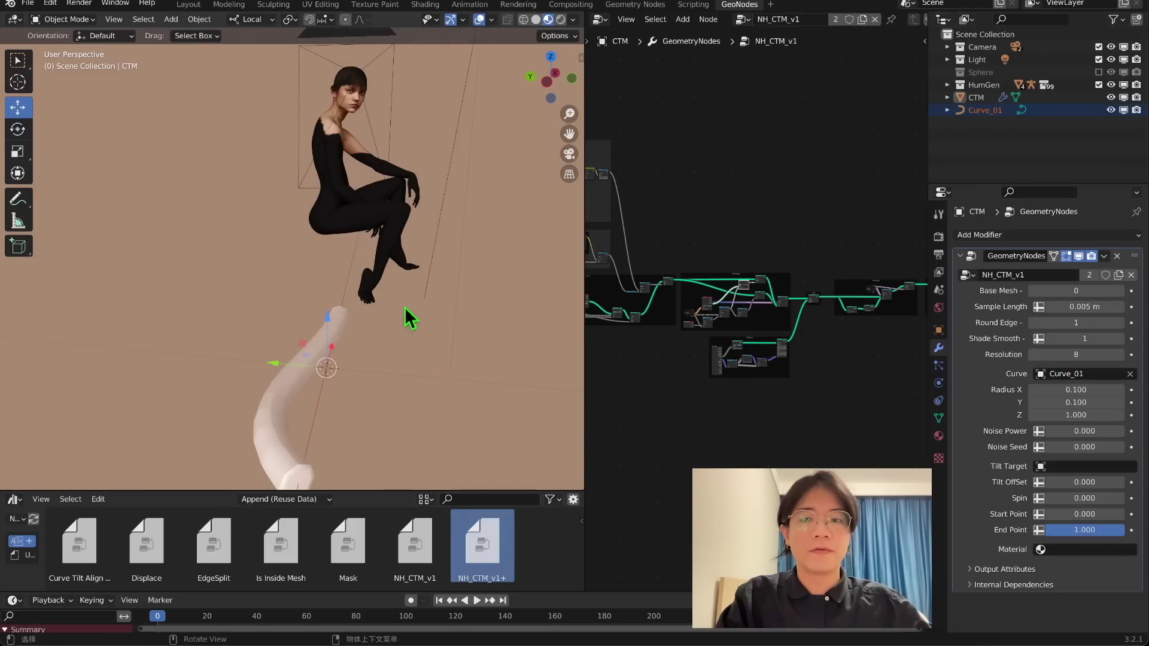
pyautogui.moveTo(409, 317); pyautogui.dragTo(282, 379, button='middle')
pyautogui.moveTo(357, 356); pyautogui.dragTo(346, 340, button='middle')
# Open Curve_01 for point editing in Edit Mode
pyautogui.click(985, 110)
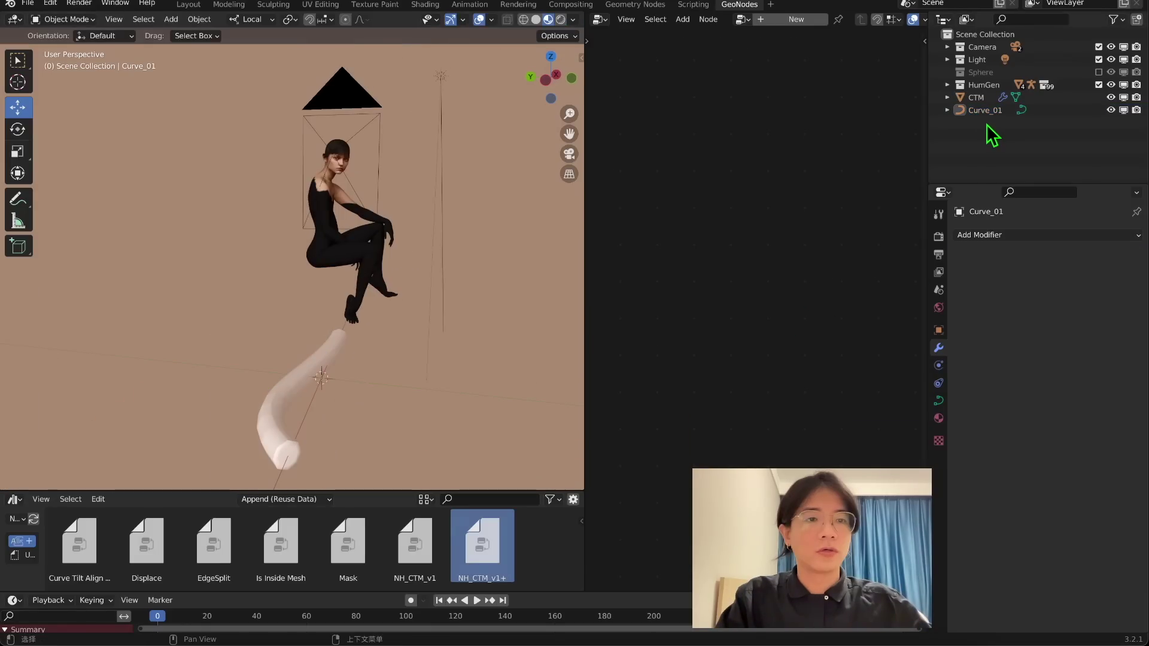
pyautogui.press('Tab')
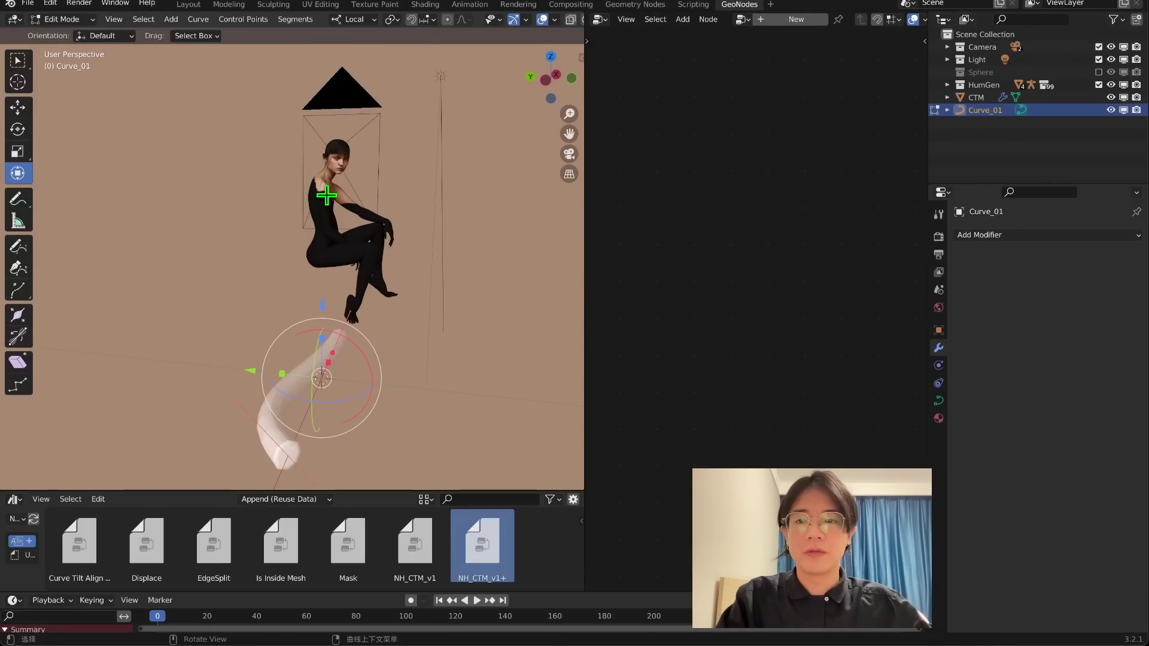
pyautogui.moveTo(322, 249); pyautogui.dragTo(278, 329, button='middle')
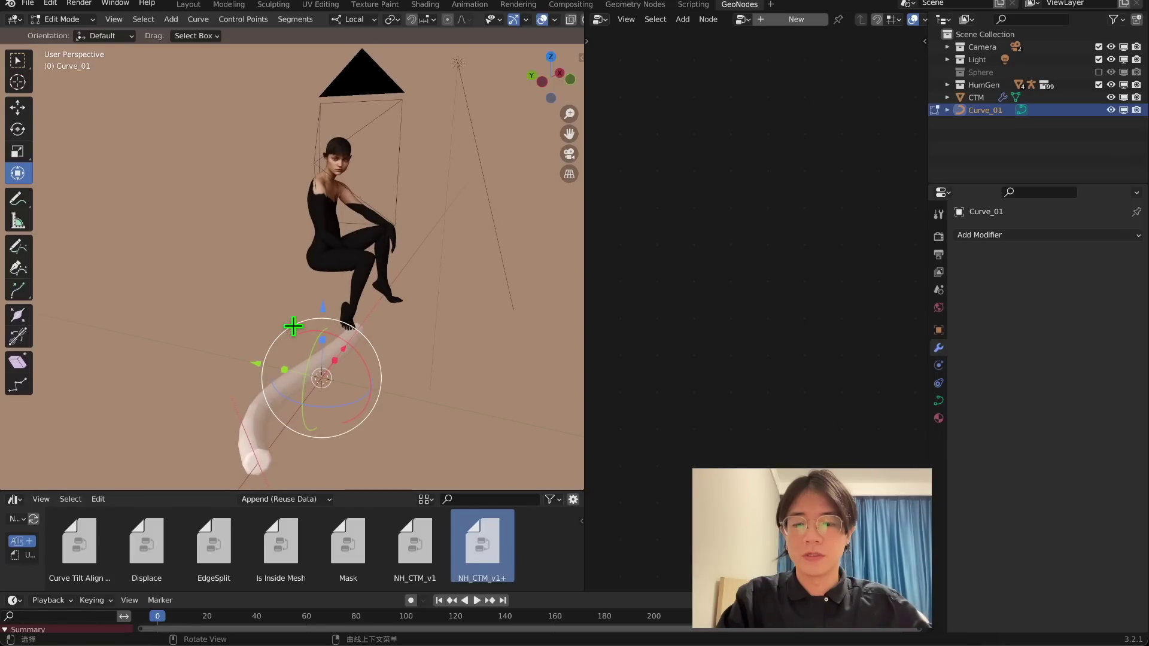
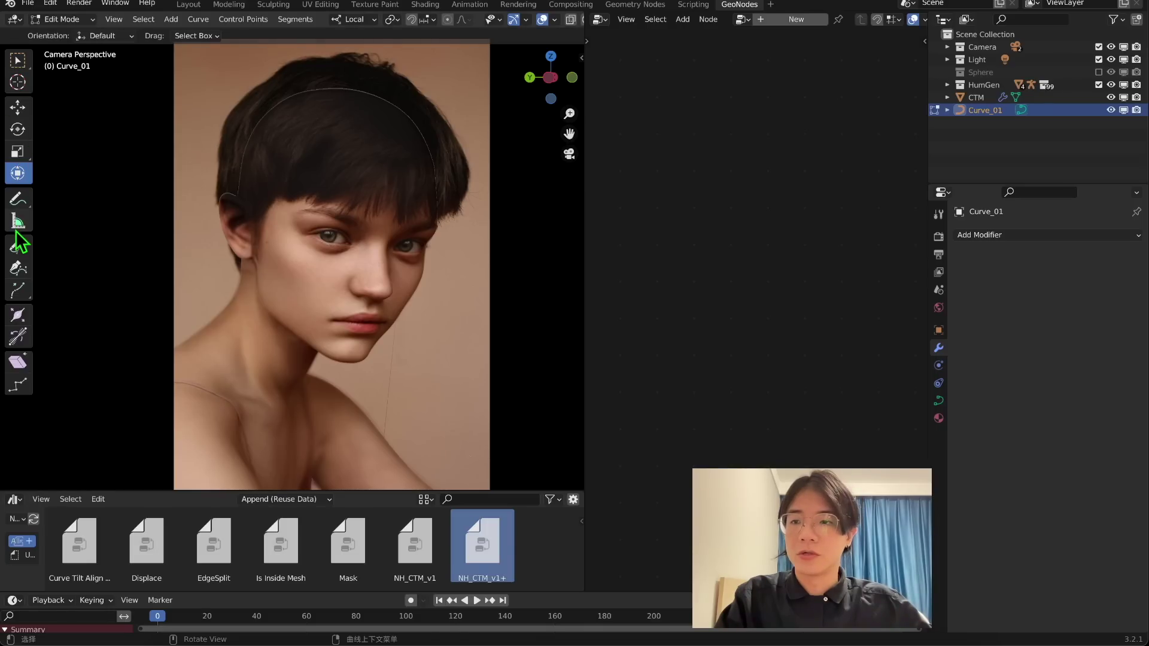
# Draw a Poly curve with Surface depth on the model, running from the hair down past the cheek to the shoulder
pyautogui.click(17, 246)
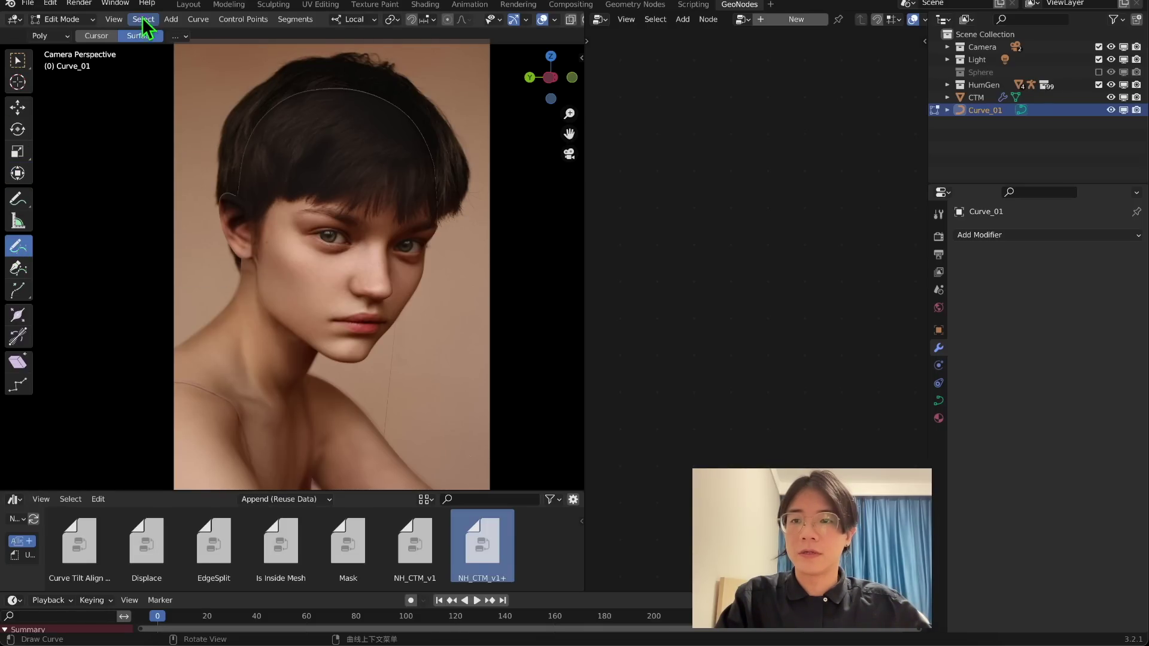
pyautogui.click(58, 36)
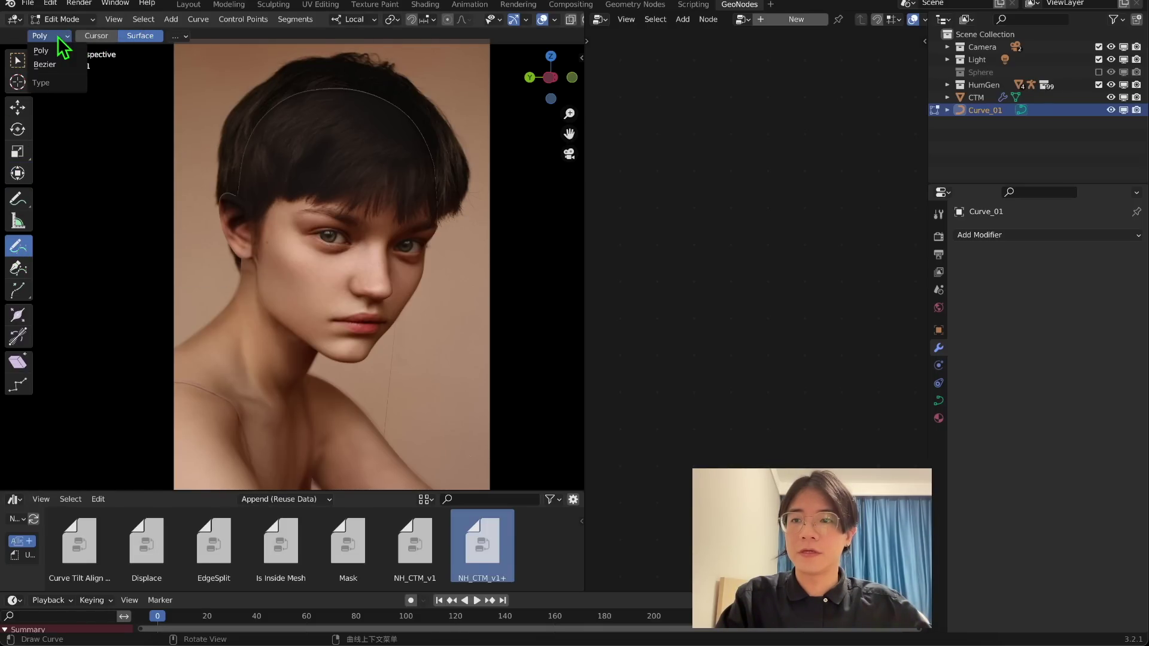
pyautogui.click(55, 52)
pyautogui.scroll(3, 366, 235)
pyautogui.scroll(-4, 317, 226)
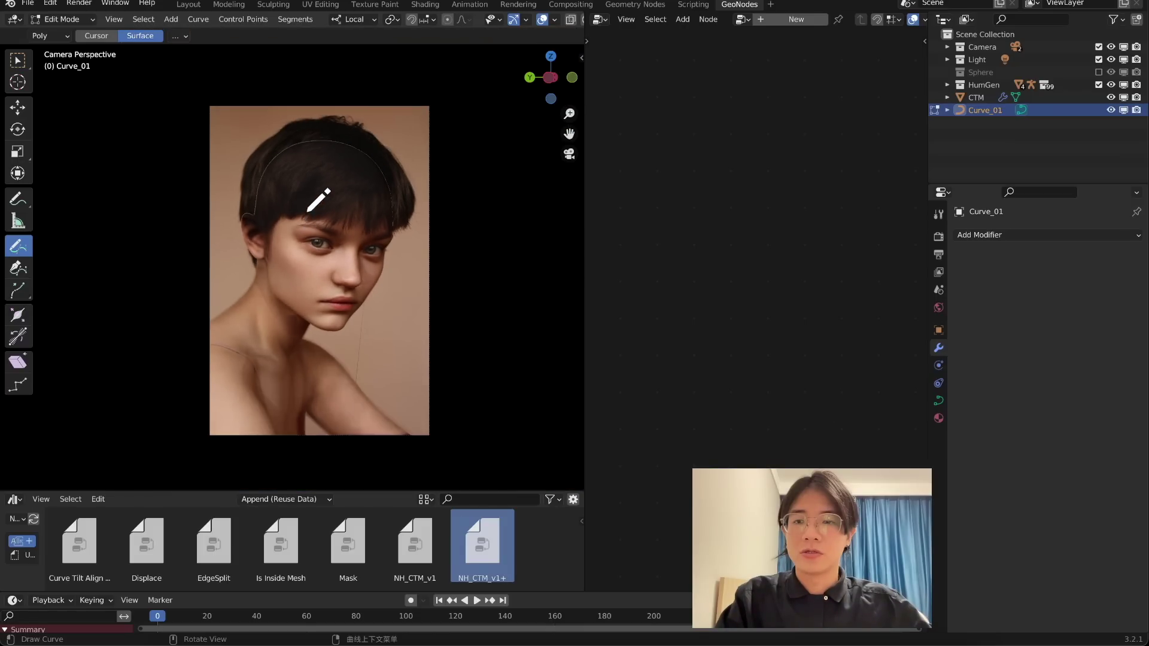
pyautogui.moveTo(257, 312); pyautogui.dragTo(247, 361)
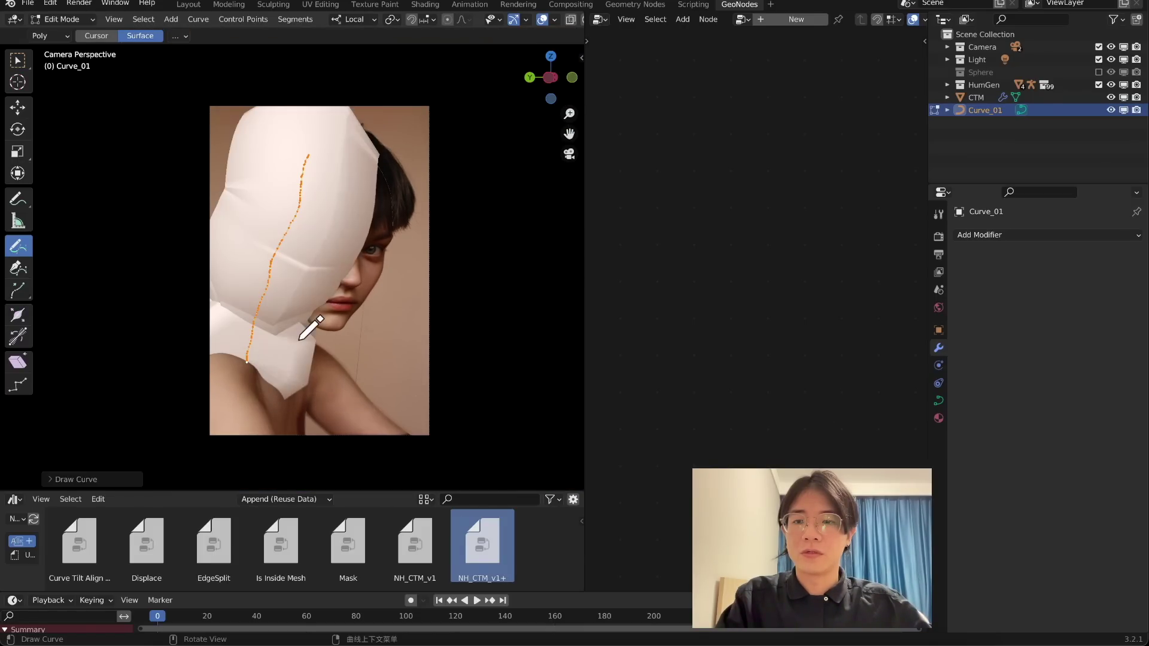
pyautogui.scroll(-1, 290, 267)
pyautogui.scroll(1, 389, 240)
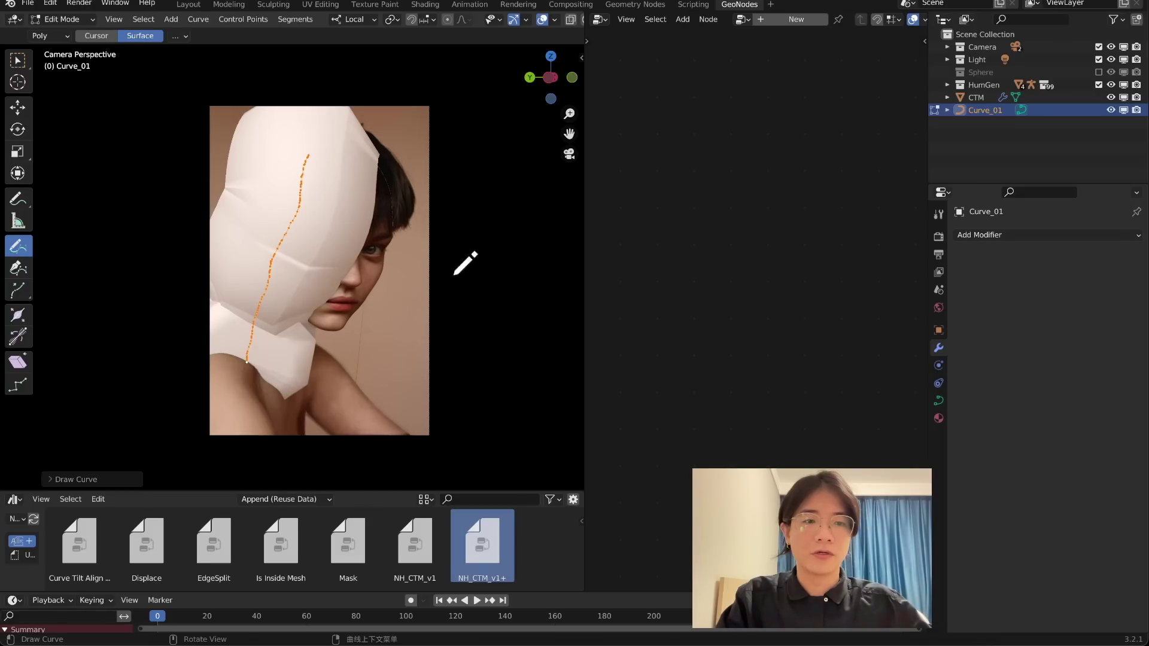
# Leave curve editing and set Radius X and Y of the CTM object's modifier to 0.001
pyautogui.click(977, 98)
pyautogui.click(977, 107)
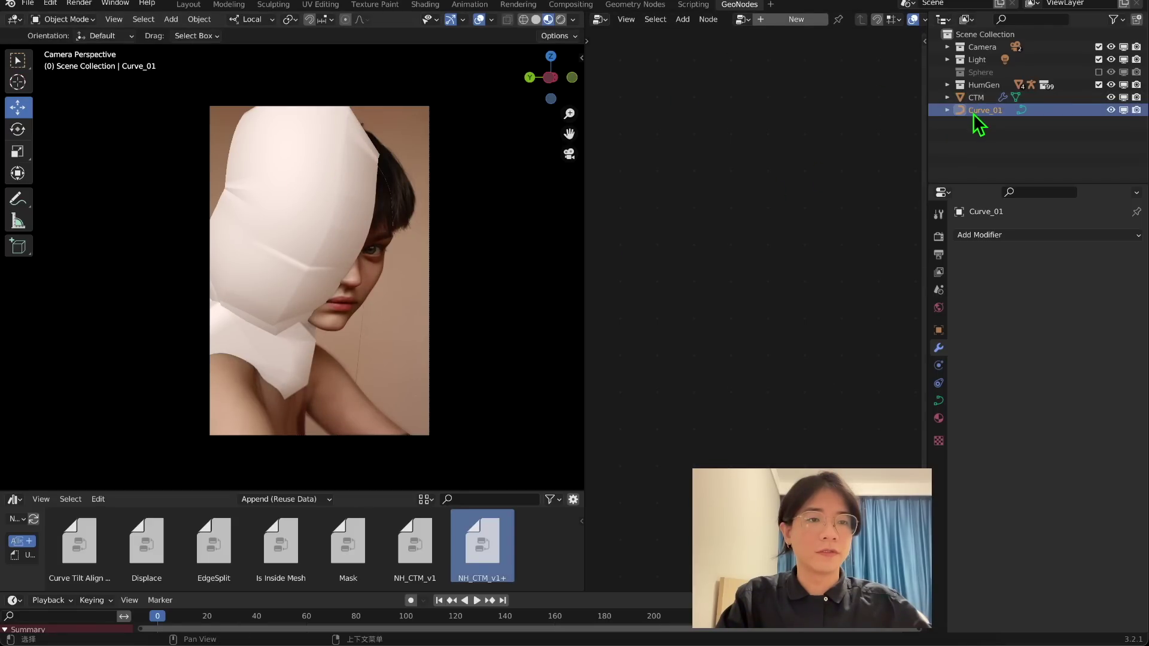
pyautogui.click(976, 97)
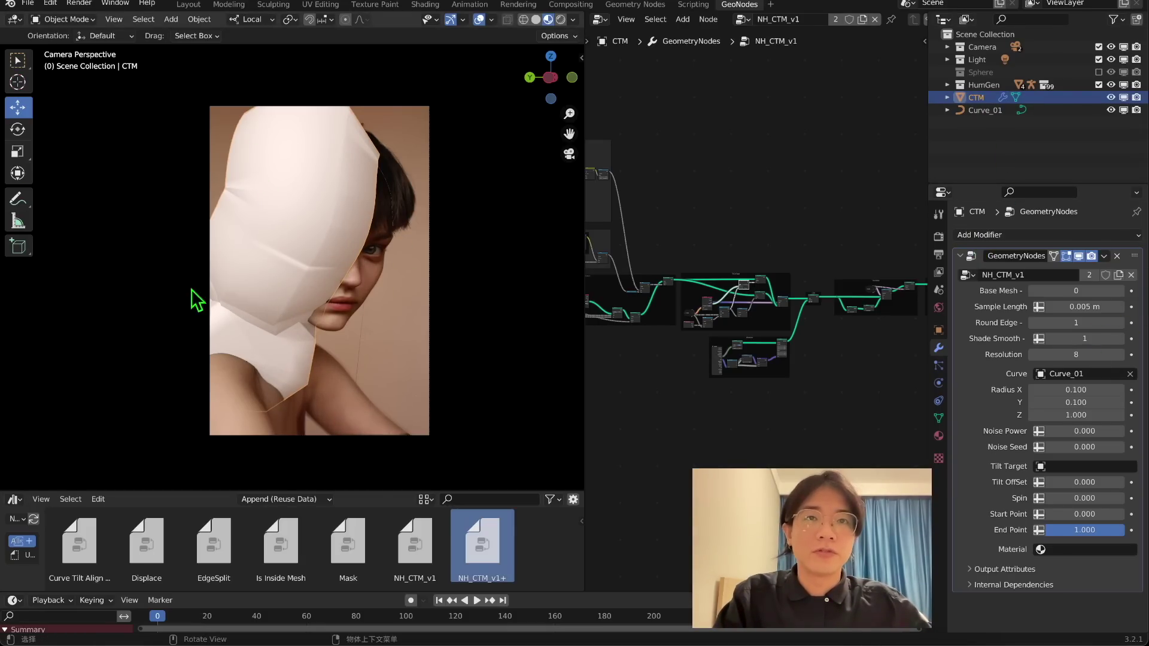
pyautogui.moveTo(1080, 391); pyautogui.dragTo(1049, 389)
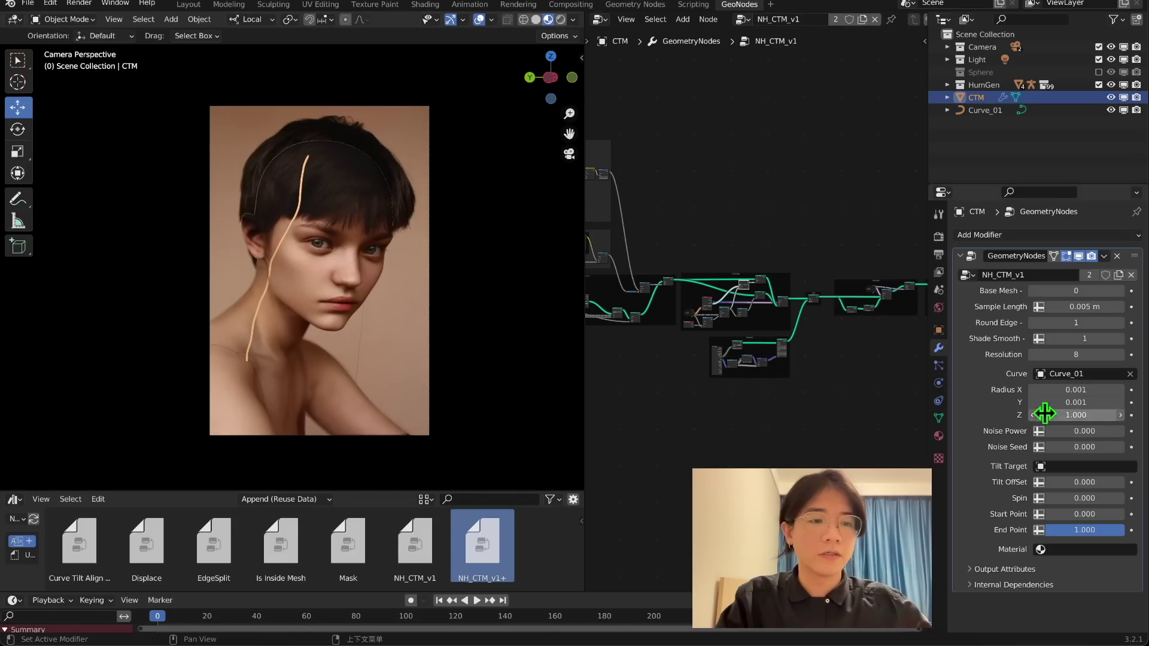
pyautogui.scroll(3, 251, 261)
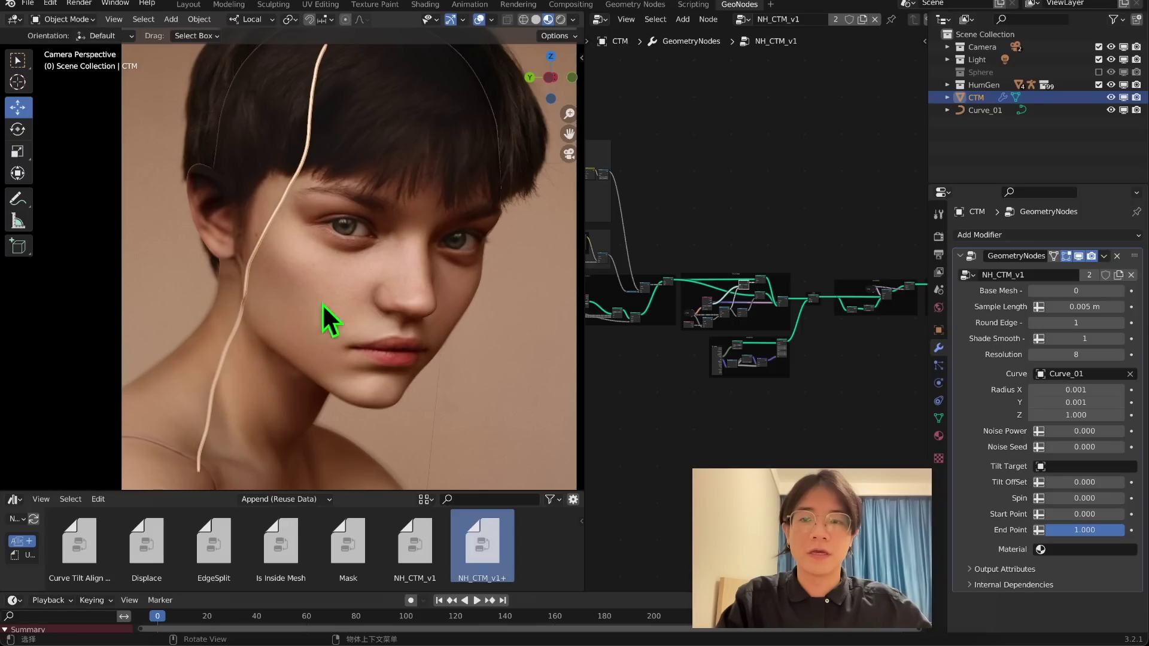
pyautogui.scroll(-2, 322, 303)
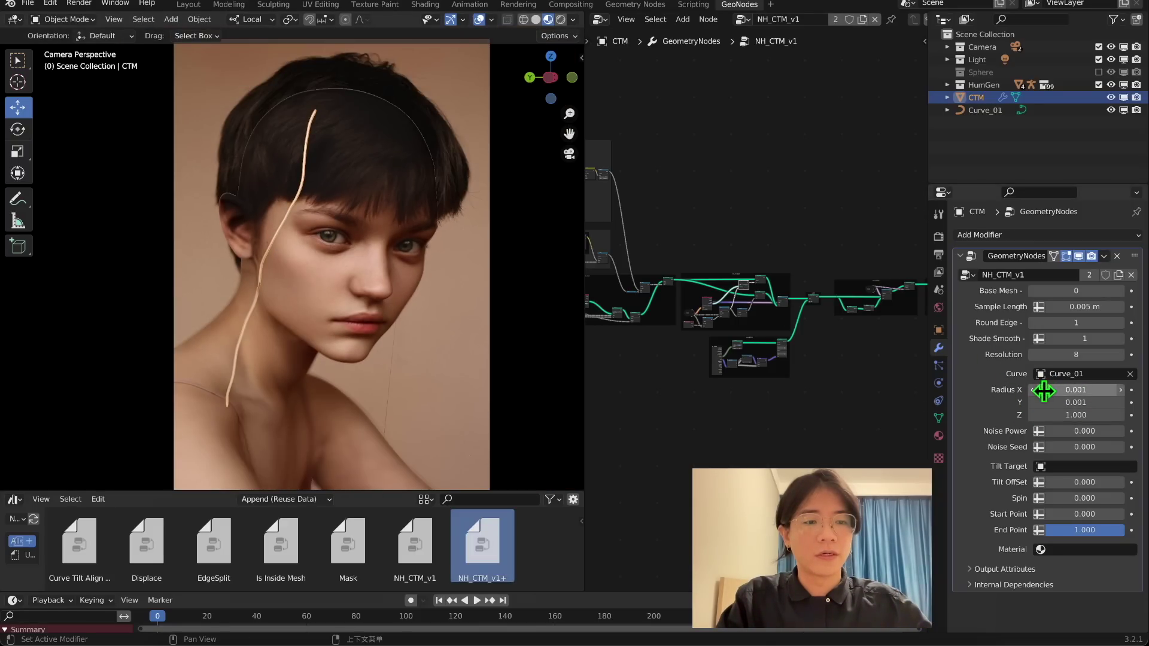
# Try a larger Radius X on the CTM modifier to flatten the strand, and reset it to 0.001
pyautogui.moveTo(1075, 390)
pyautogui.mouseDown()
pyautogui.moveTo(1107, 391)
pyautogui.moveTo(1075, 392)
pyautogui.mouseUp()
pyautogui.moveTo(347, 296); pyautogui.dragTo(495, 317, button='middle')
pyautogui.scroll(3, 487, 313)
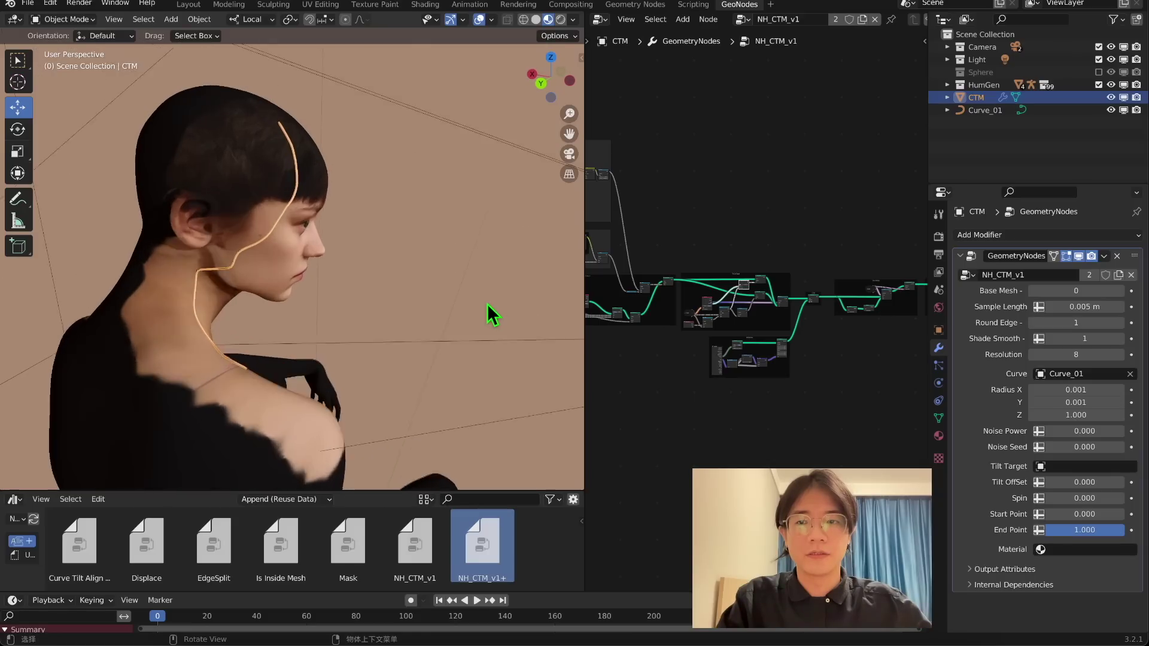
pyautogui.moveTo(1074, 389); pyautogui.dragTo(1100, 389)
pyautogui.moveTo(402, 280); pyautogui.dragTo(491, 299, button='middle')
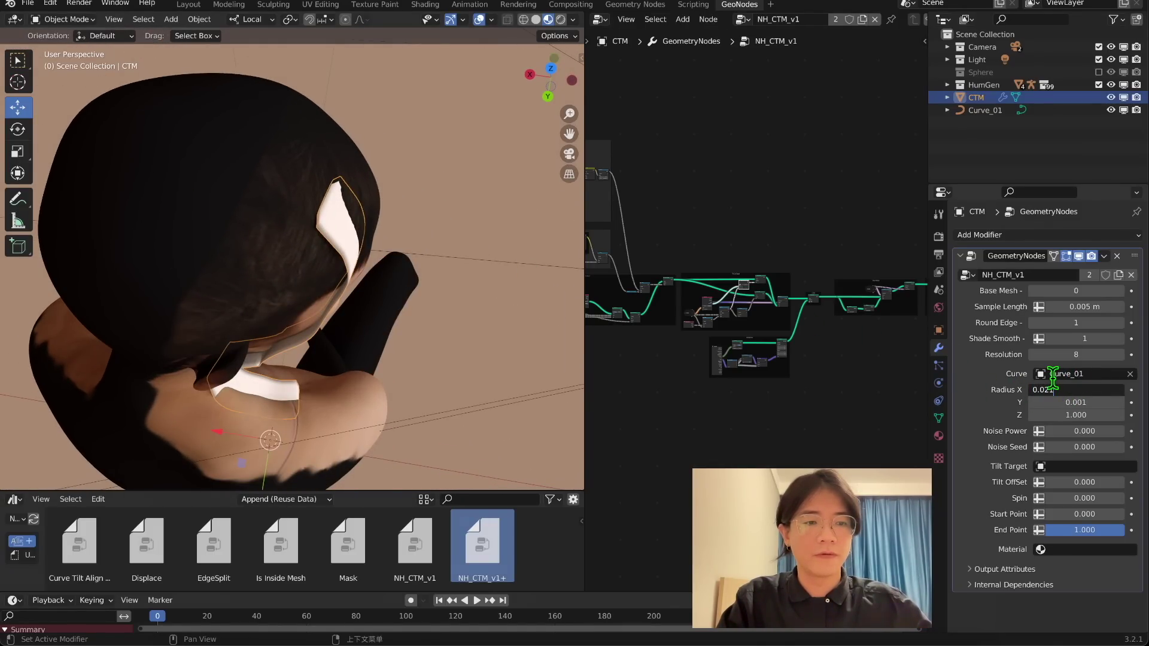
pyautogui.write('0')
pyautogui.press('Return')
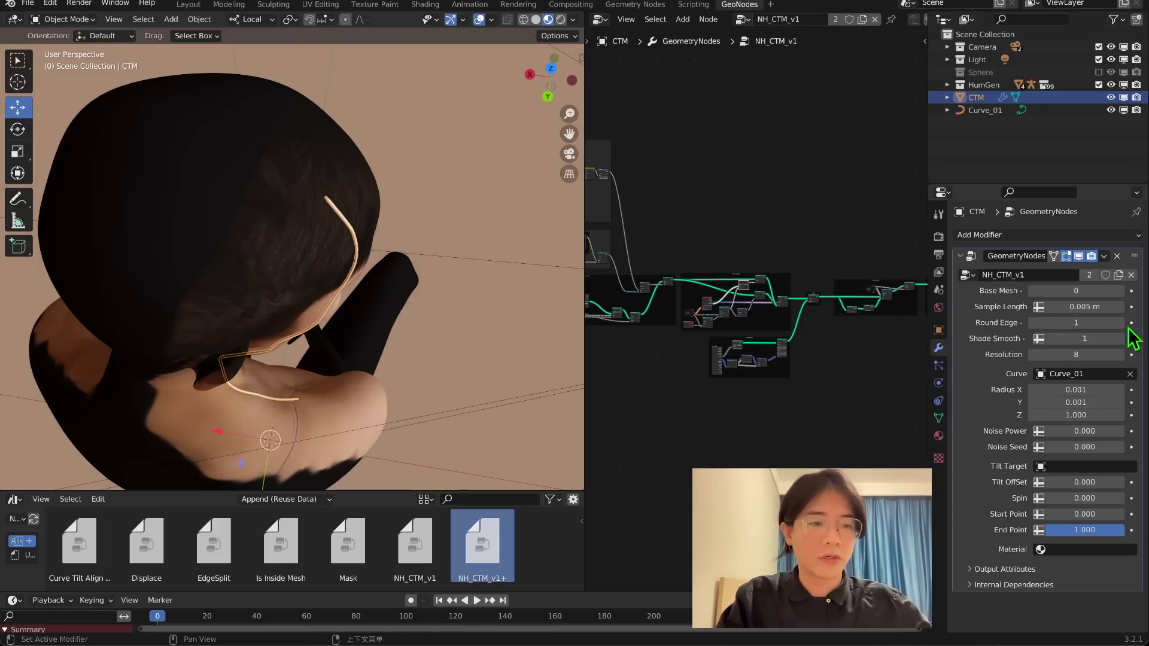
# Try a Radius Y of 0.101 on the CTM modifier, and reset it to 0.001
pyautogui.moveTo(1072, 404); pyautogui.dragTo(1090, 404)
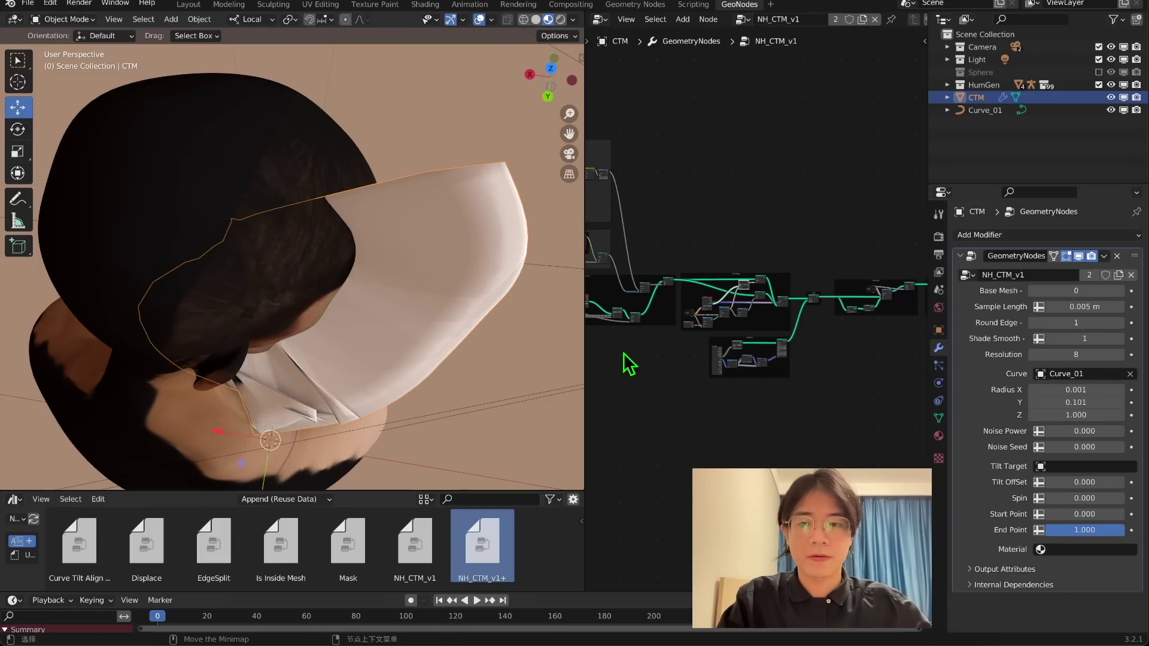
pyautogui.moveTo(514, 317); pyautogui.dragTo(385, 188, button='middle')
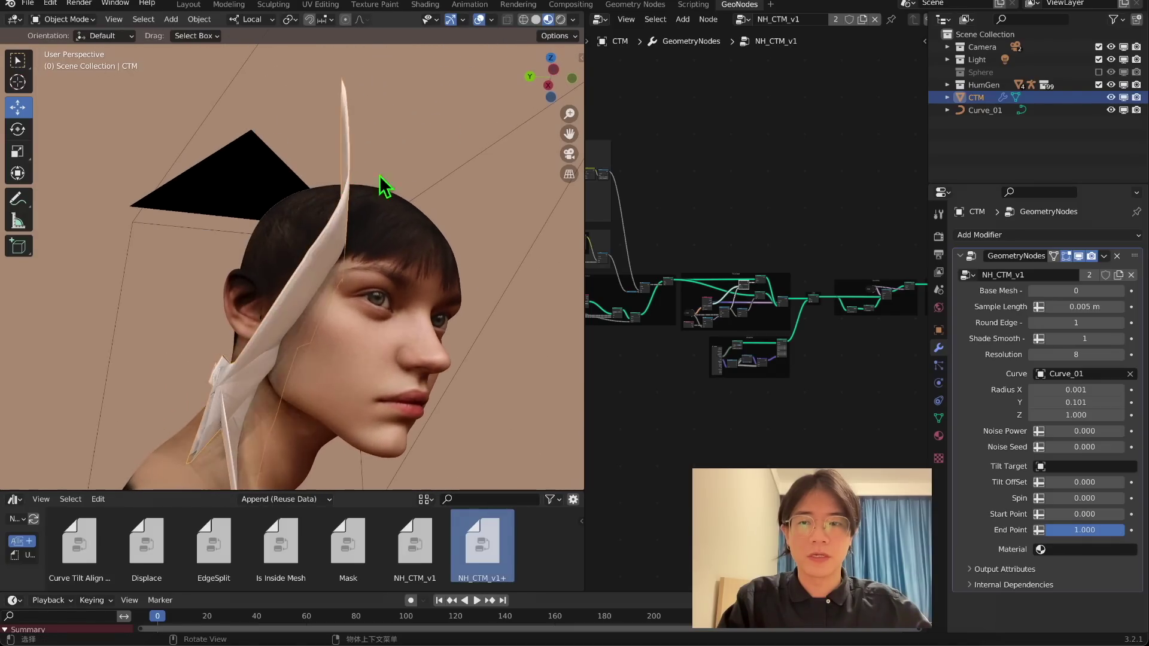
pyautogui.moveTo(1094, 399); pyautogui.dragTo(1084, 401)
pyautogui.click(1086, 402)
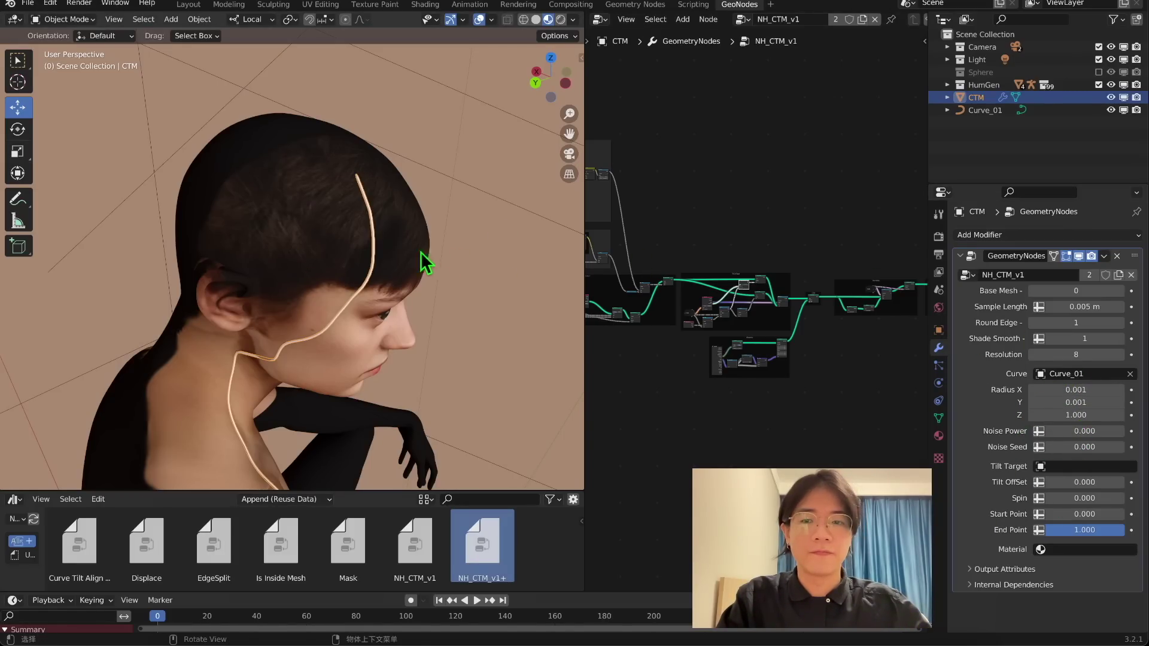
pyautogui.moveTo(423, 256); pyautogui.dragTo(443, 203, button='middle')
pyautogui.click(568, 154)
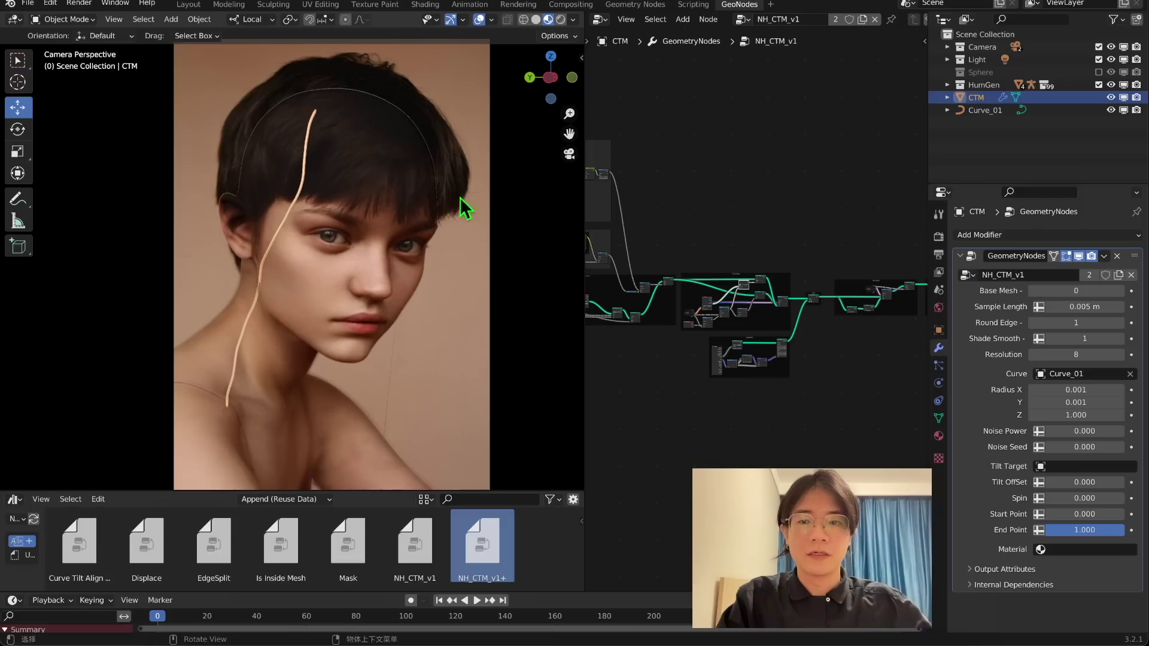
# Try a different Radius Z on the CTM modifier, and reset it to 1.000
pyautogui.keyDown('shift'); pyautogui.moveTo(352, 219); pyautogui.dragTo(329, 389, button='middle'); pyautogui.keyUp('shift')
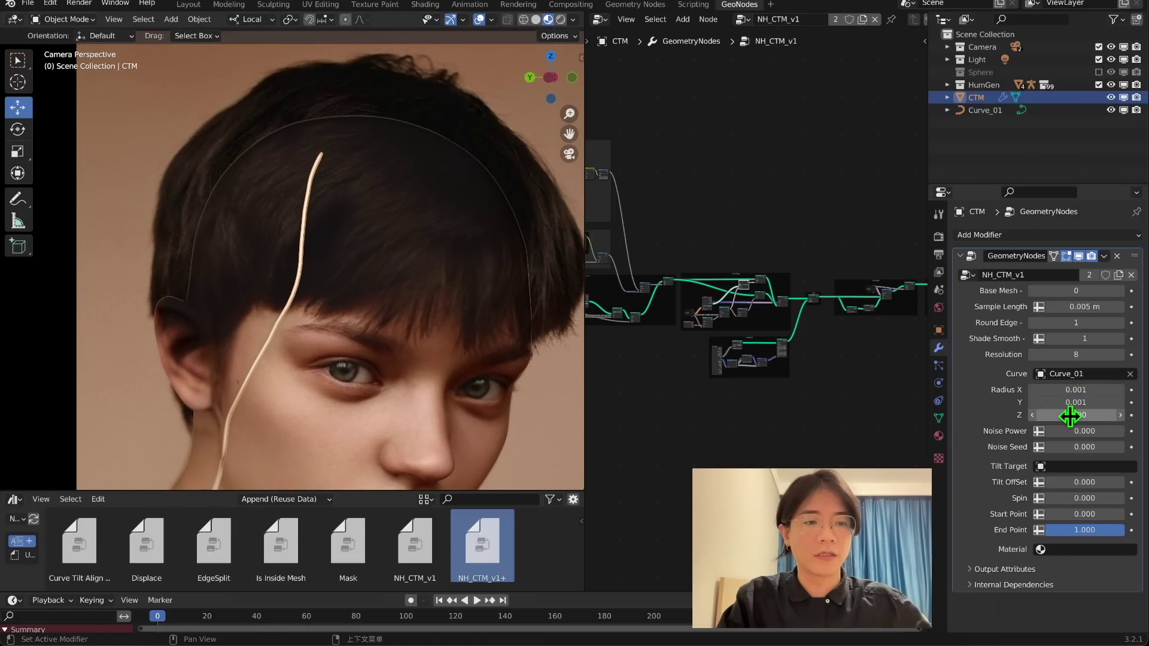
pyautogui.moveTo(1072, 414); pyautogui.dragTo(1116, 414)
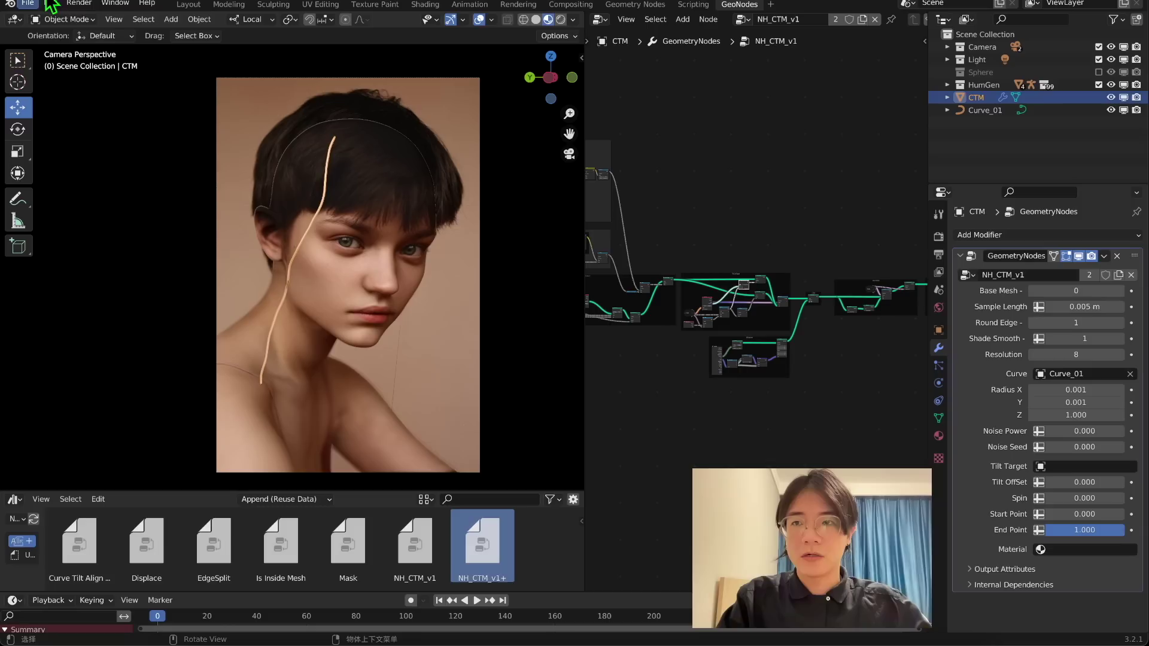
# Open Curve_01 for editing and delete the existing strand's points
pyautogui.click(67, 19)
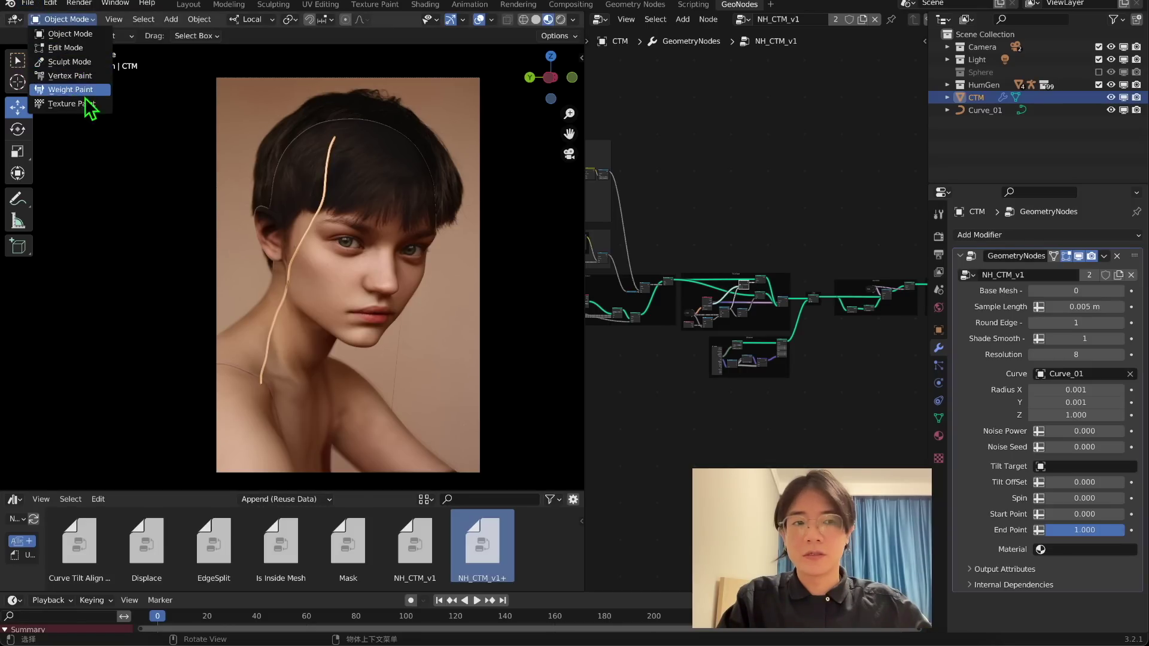
pyautogui.click(984, 111)
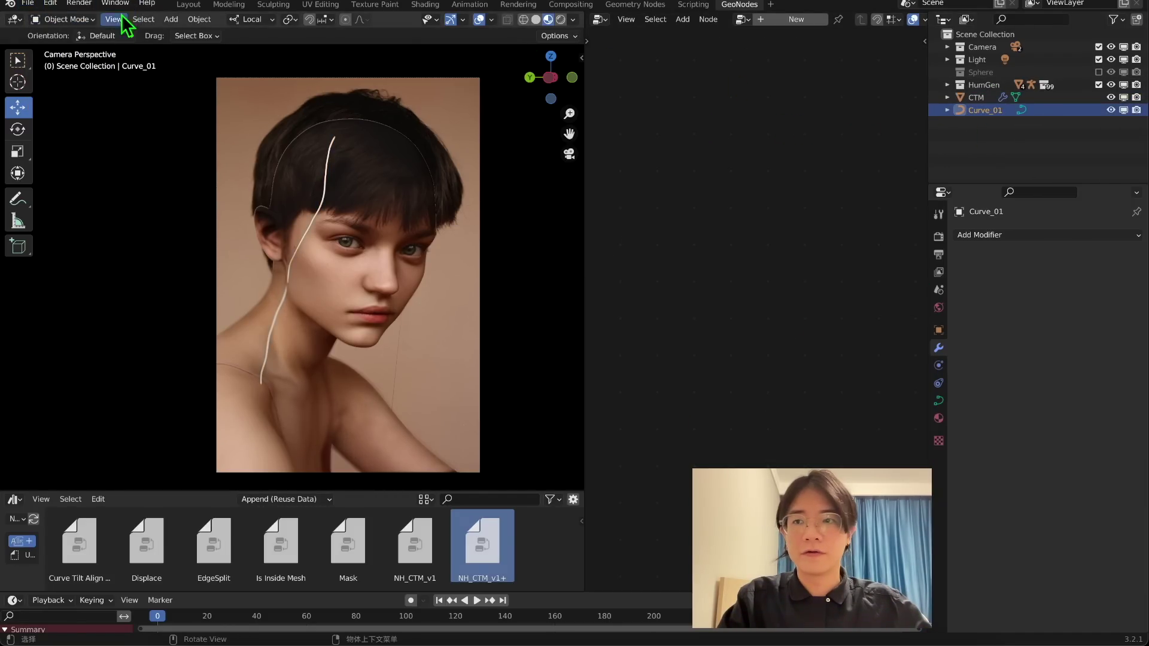
pyautogui.click(71, 48)
pyautogui.scroll(3, 358, 190)
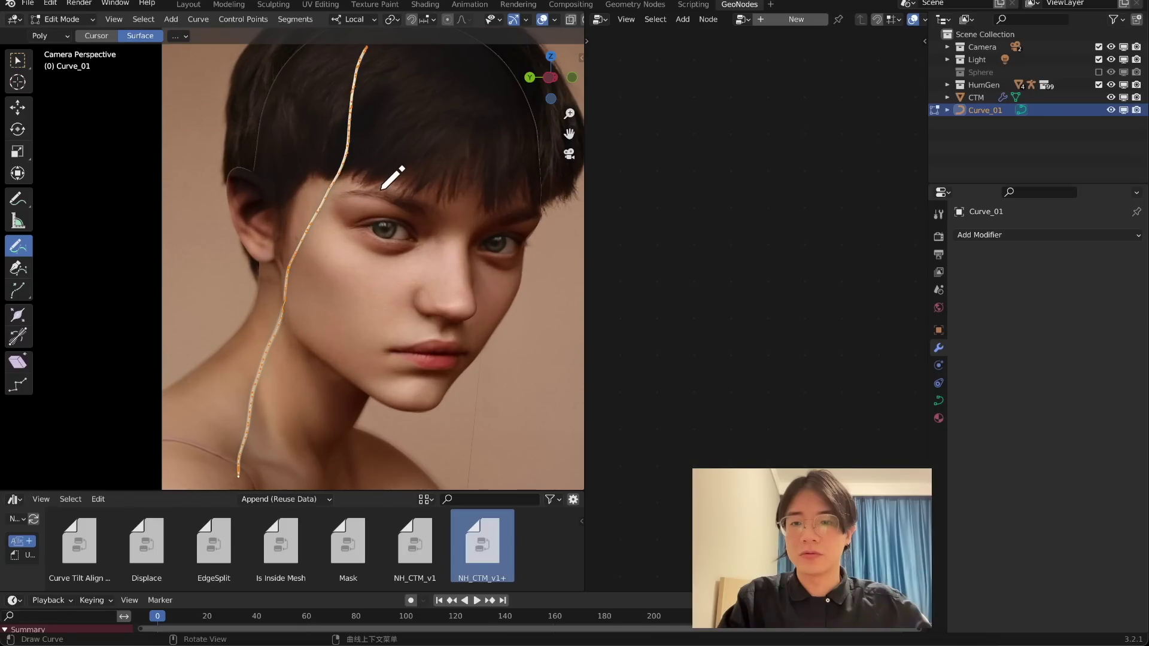
pyautogui.press('x')
pyautogui.click(345, 210)
pyautogui.scroll(-3, 345, 206)
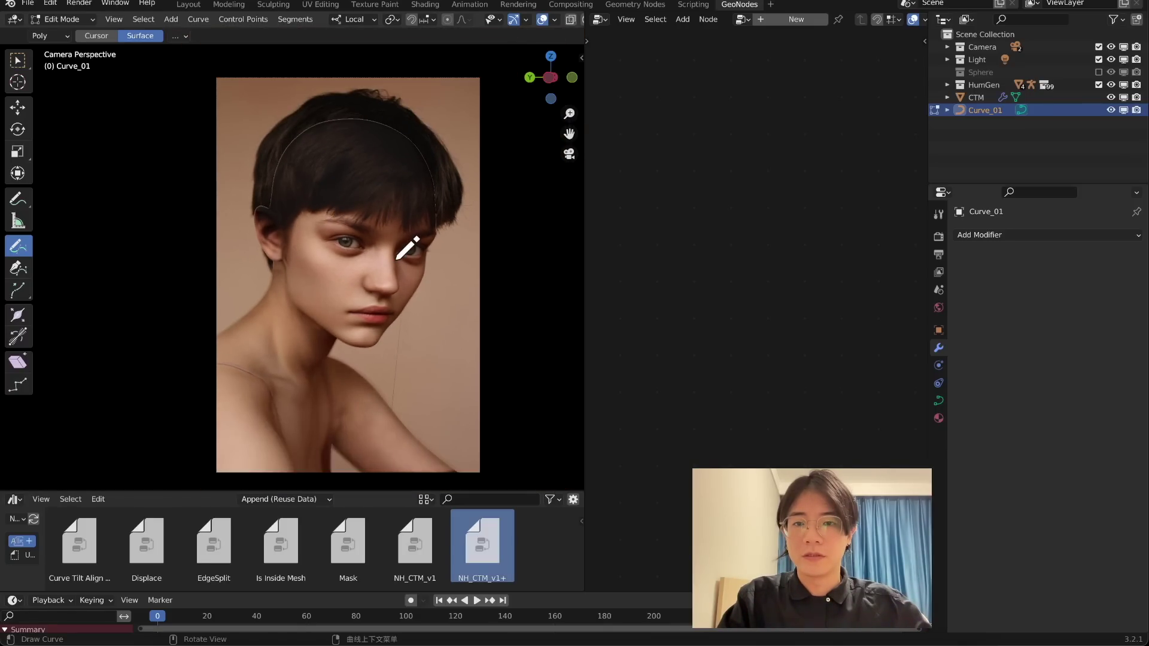
# Draw Poly curves on the face surface around the eye, down the cheek to the chin, as a small cheek loop and over the nose bridge
pyautogui.scroll(4, 385, 261)
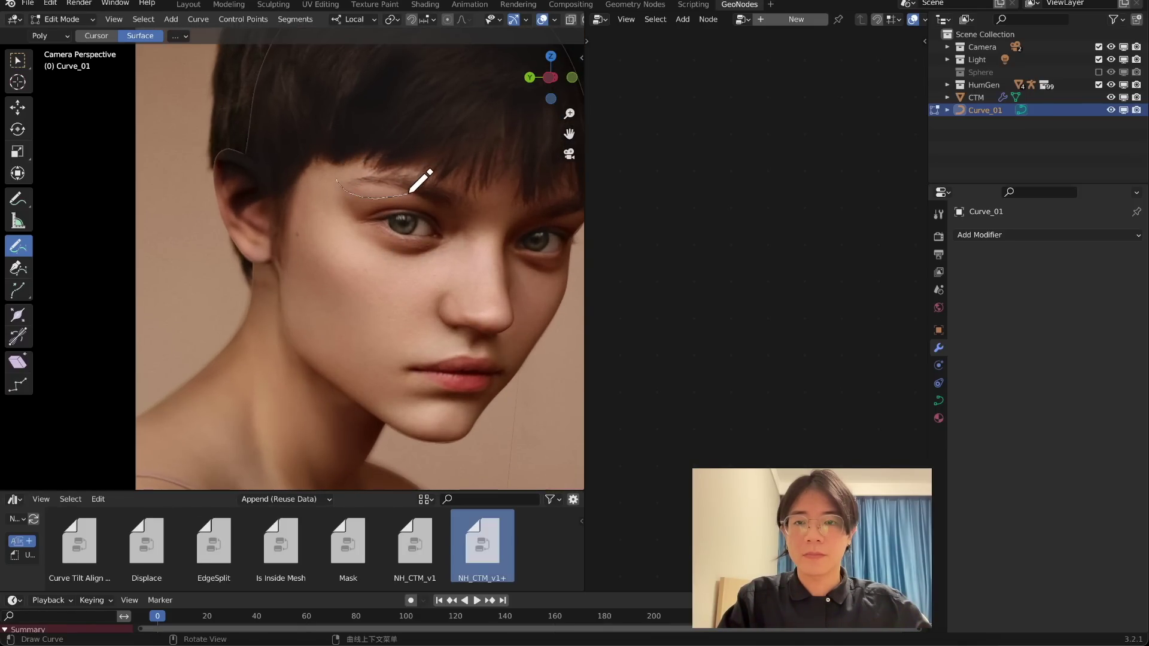
pyautogui.moveTo(409, 302); pyautogui.dragTo(392, 332)
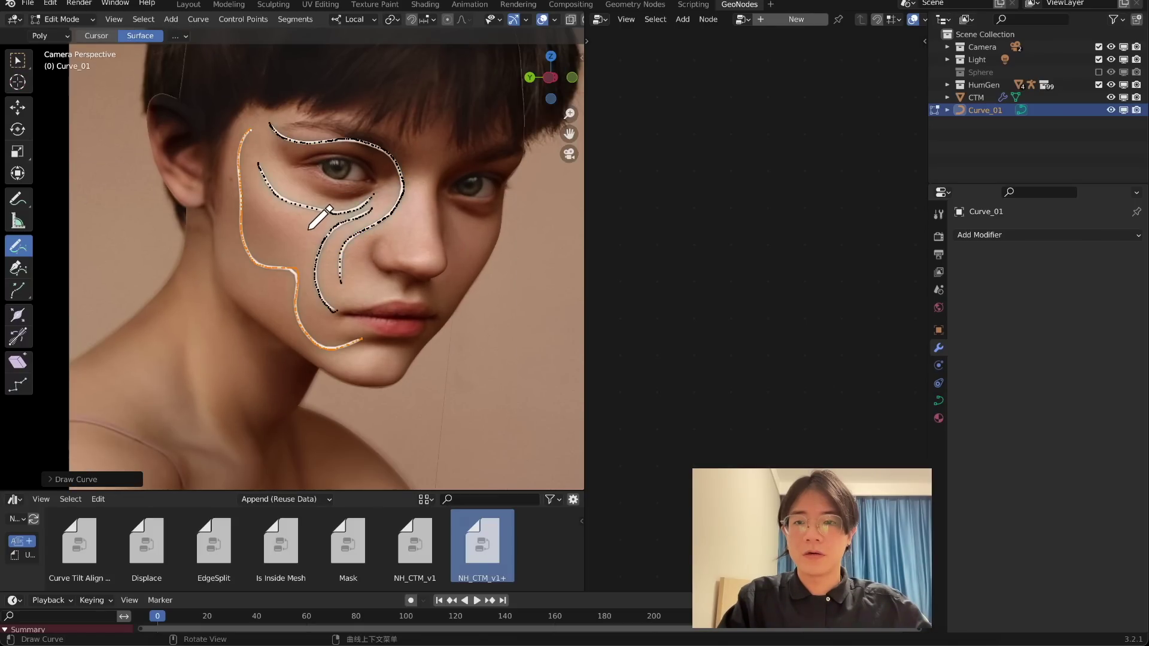
pyautogui.moveTo(307, 228); pyautogui.dragTo(270, 215)
pyautogui.moveTo(407, 223); pyautogui.dragTo(446, 216)
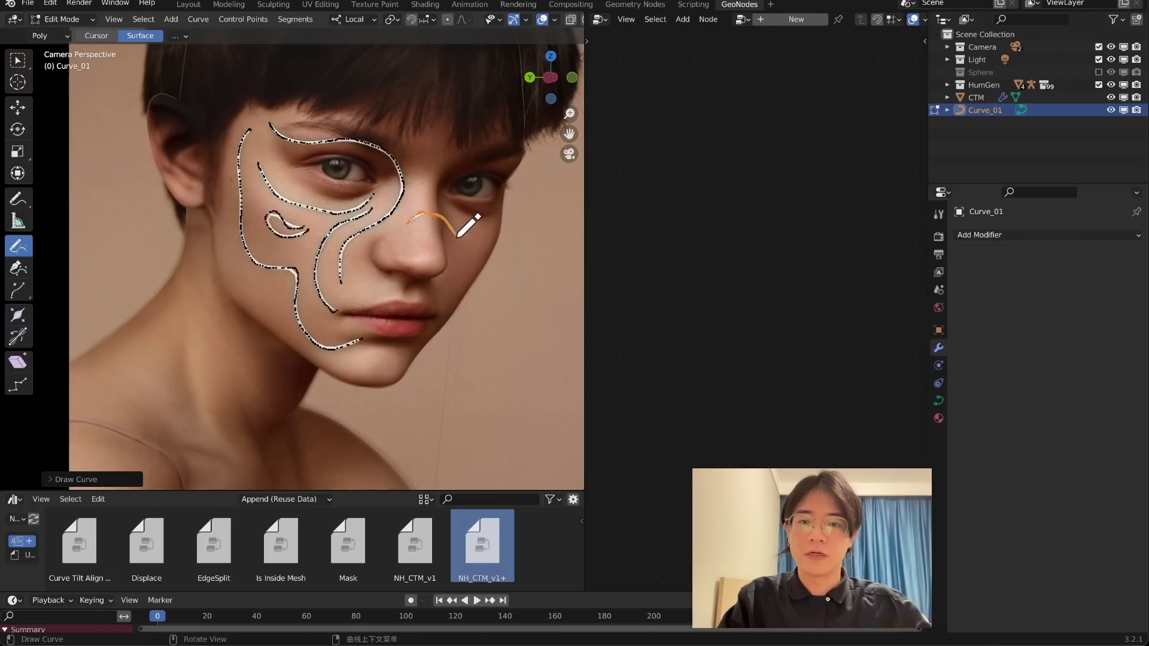
# Draw a second surface curve across the nose, just below the one on the bridge
pyautogui.moveTo(457, 238); pyautogui.dragTo(377, 194, button='middle')
pyautogui.scroll(8, 371, 254)
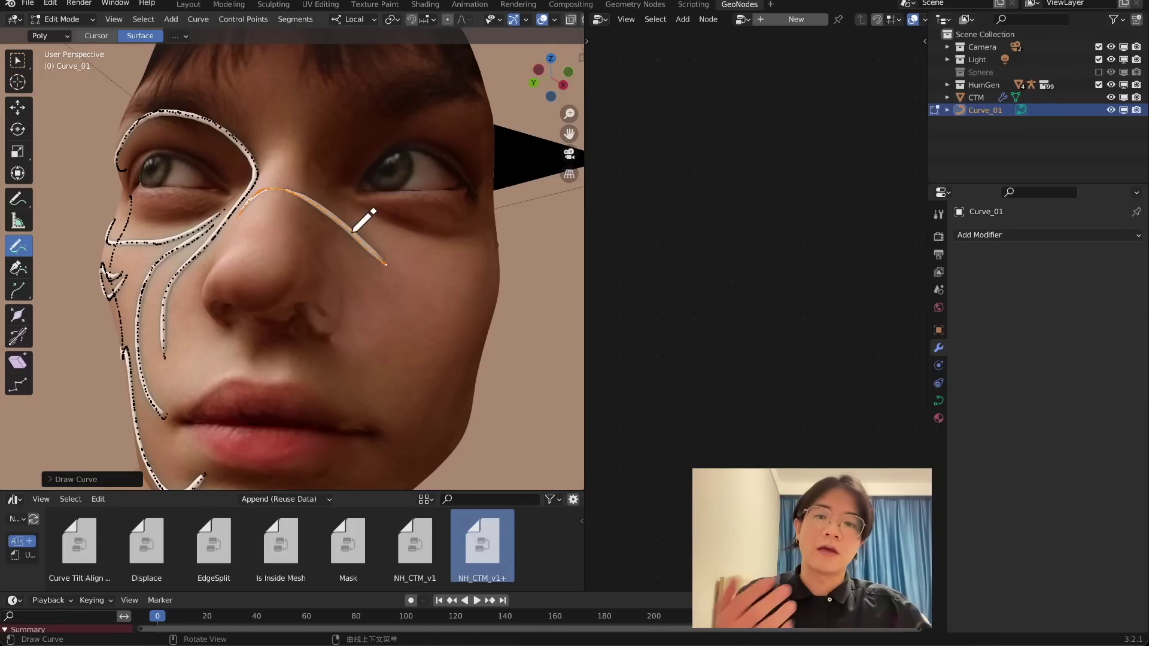
pyautogui.moveTo(335, 233); pyautogui.dragTo(259, 236, button='middle')
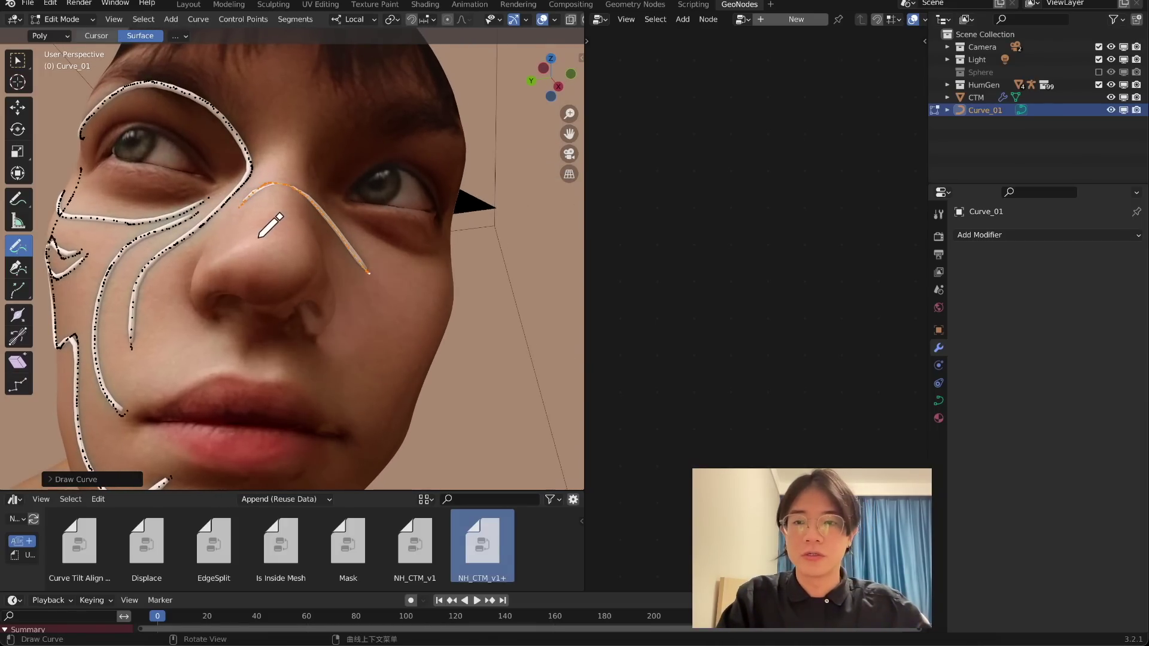
pyautogui.moveTo(313, 218); pyautogui.dragTo(336, 260)
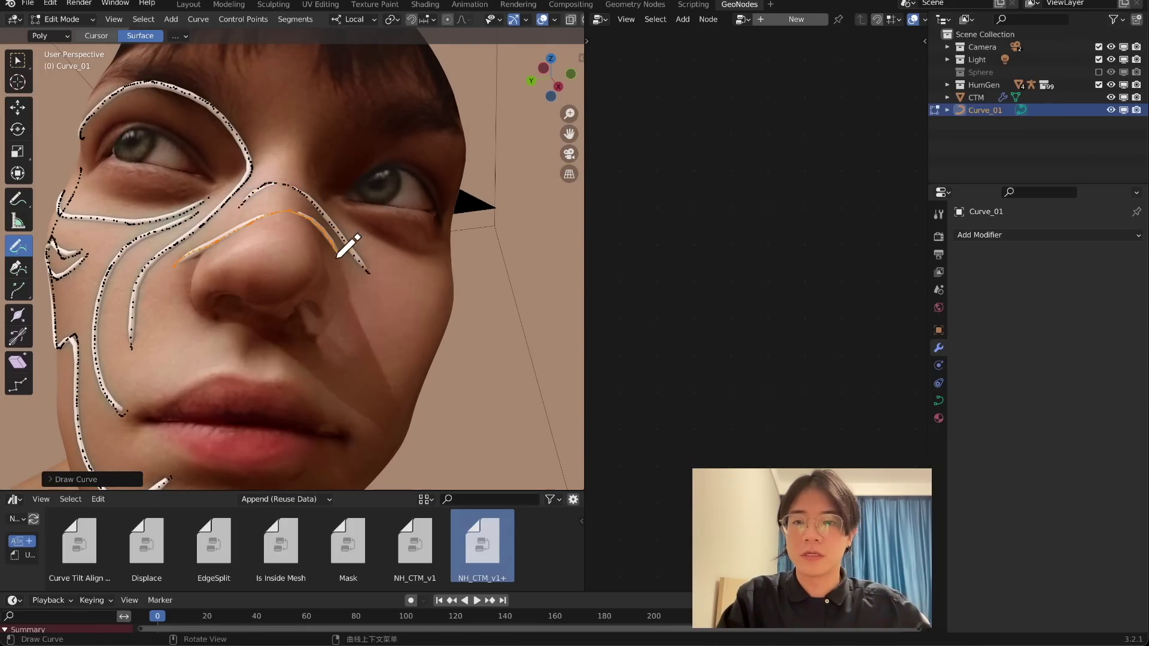
# Examine from the side how the drawn curves follow the cheek and nose surface
pyautogui.moveTo(337, 261)
pyautogui.mouseDown(button='middle')
pyautogui.moveTo(260, 315)
pyautogui.moveTo(330, 320)
pyautogui.moveTo(282, 326)
pyautogui.moveTo(242, 236)
pyautogui.moveTo(326, 273)
pyautogui.mouseUp(button='middle')
pyautogui.scroll(-5, 326, 273)
pyautogui.scroll(10, 430, 252)
pyautogui.scroll(-6, 441, 239)
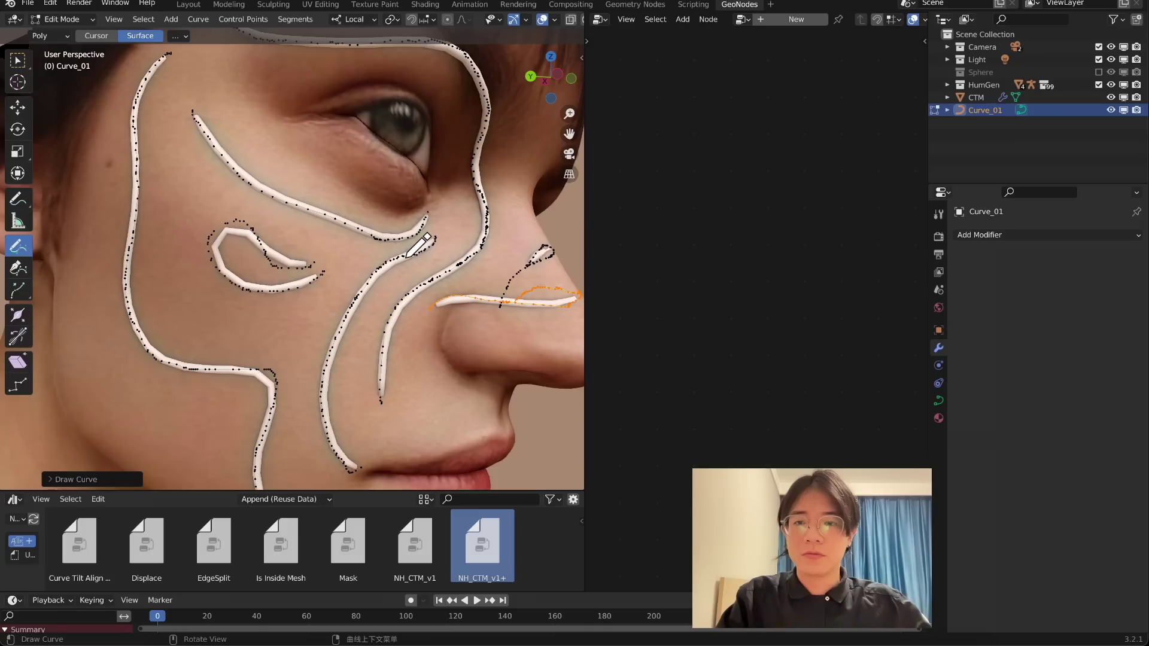
pyautogui.hotkey('shift', '`')
pyautogui.press('s')
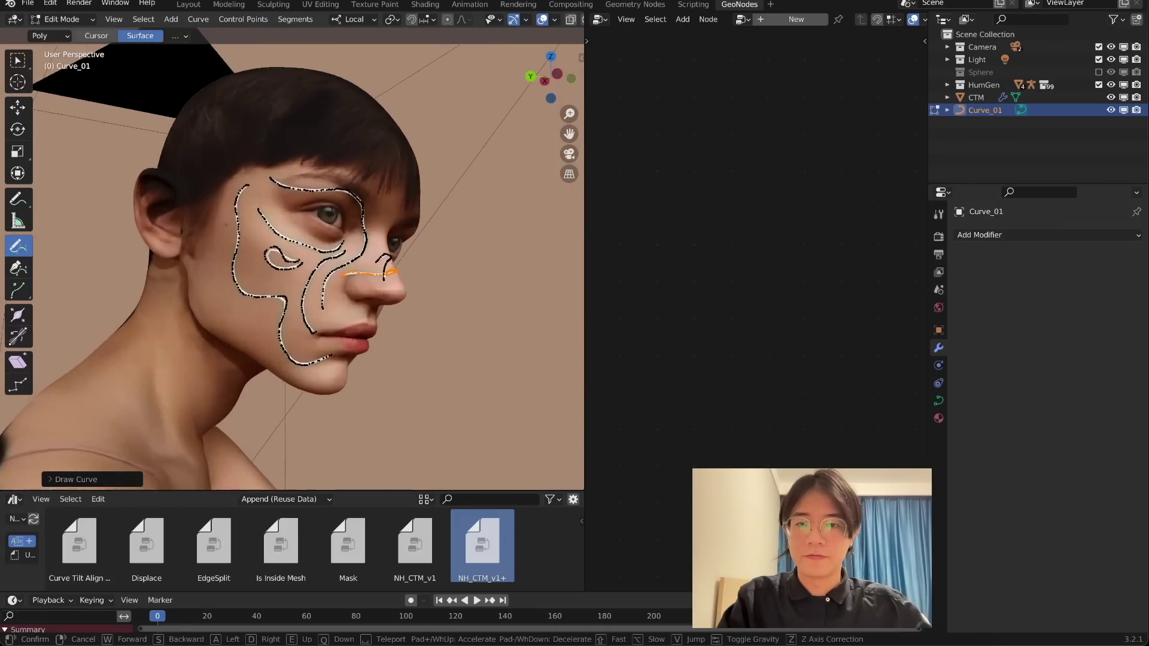
pyautogui.press('w')
pyautogui.click(292, 259)
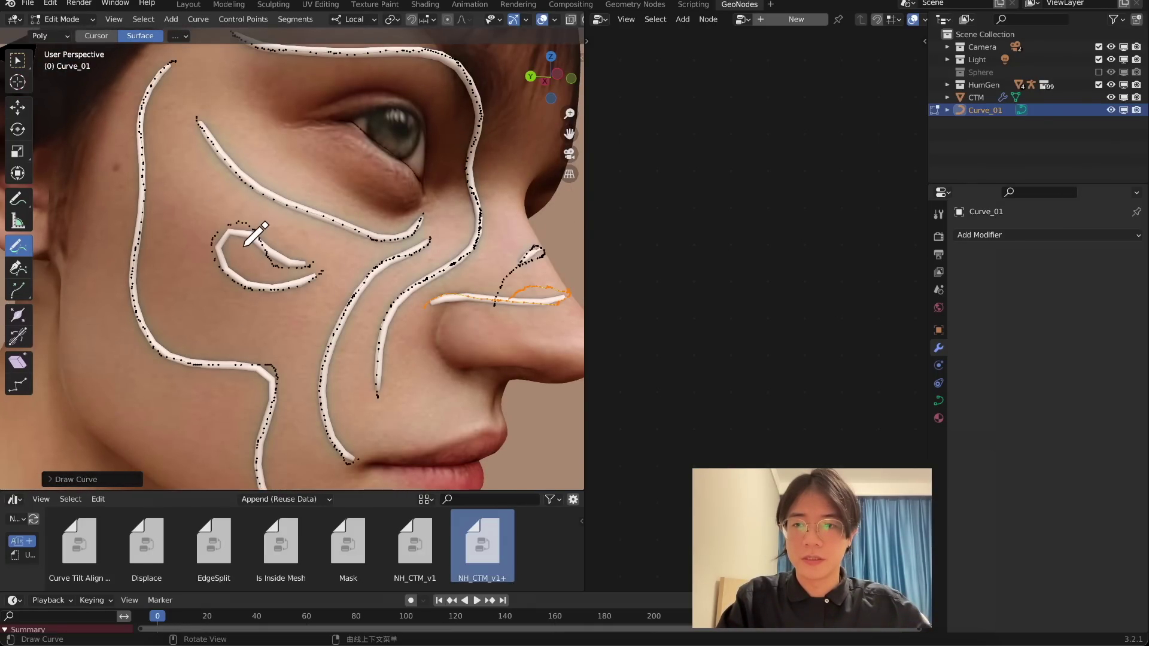
pyautogui.scroll(-6, 244, 245)
# Select all points of the face curves and apply Smooth nine times
pyautogui.moveTo(349, 256); pyautogui.dragTo(326, 169, button='middle')
pyautogui.scroll(2, 348, 258)
pyautogui.scroll(3, 333, 268)
pyautogui.press('a')
pyautogui.rightClick(326, 170)
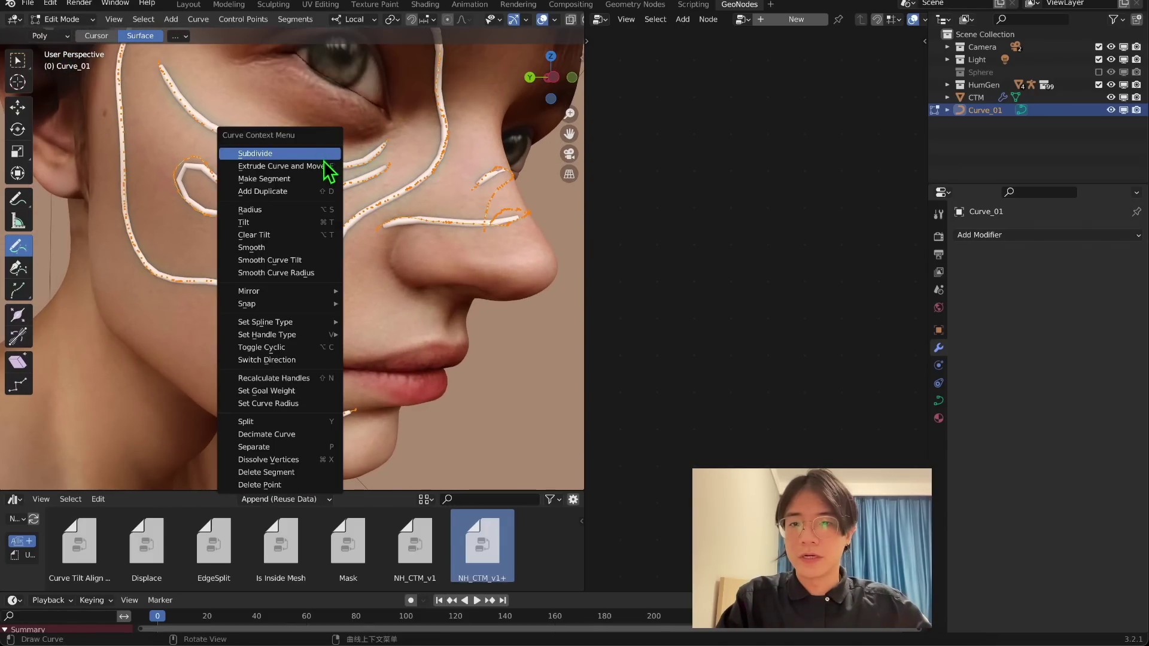
pyautogui.click(266, 247)
pyautogui.rightClick(265, 248)
pyautogui.click(265, 246)
pyautogui.rightClick(265, 248)
pyautogui.click(264, 247)
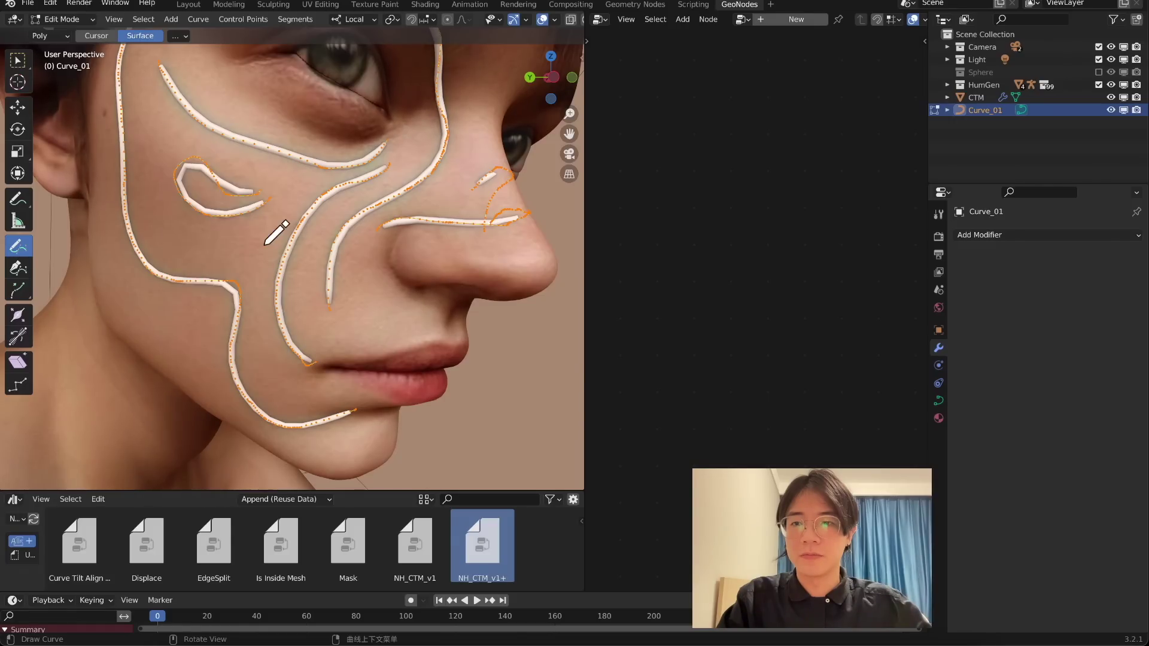
pyautogui.rightClick(265, 247)
pyautogui.click(265, 246)
pyautogui.rightClick(265, 247)
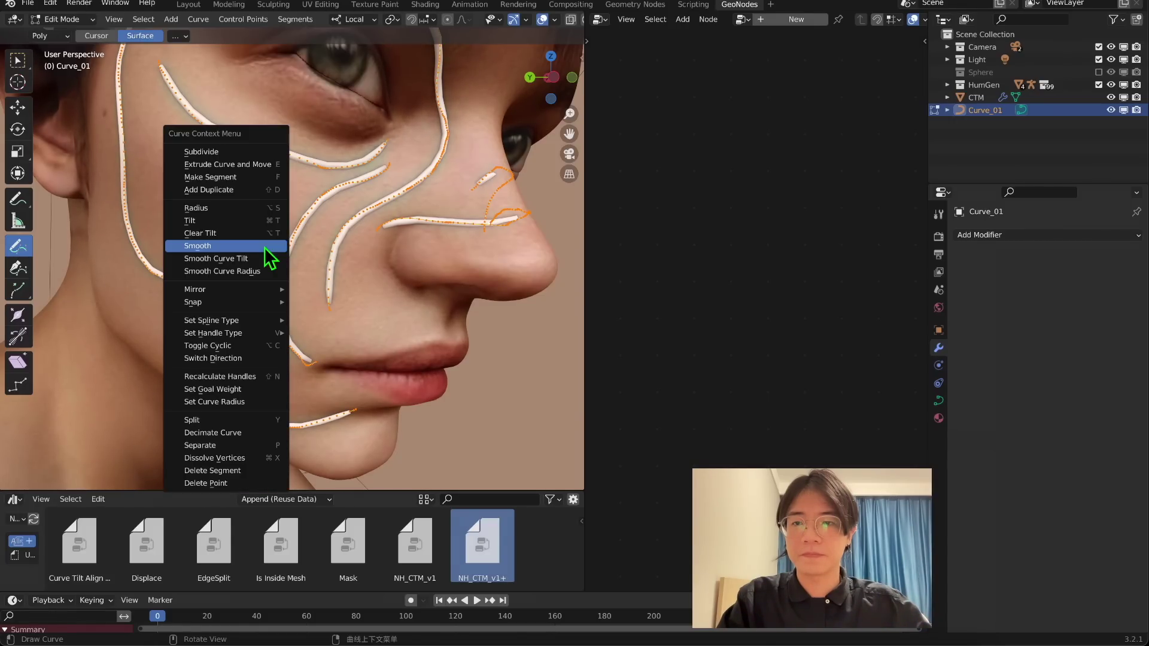
pyautogui.click(265, 246)
pyautogui.rightClick(265, 247)
pyautogui.click(265, 246)
pyautogui.rightClick(265, 247)
pyautogui.click(265, 246)
pyautogui.rightClick(265, 247)
pyautogui.click(265, 246)
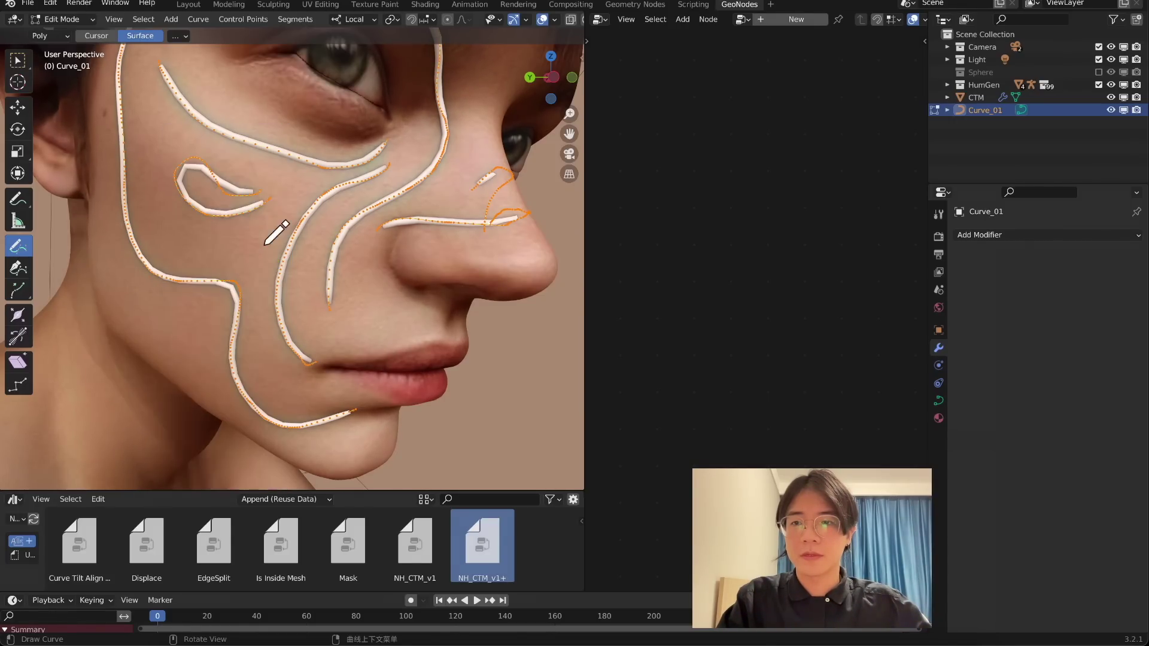
pyautogui.rightClick(265, 247)
pyautogui.click(265, 246)
# Leave curve editing, make the CTM object active, and turn on the wireframe overlay in the viewport
pyautogui.moveTo(265, 245); pyautogui.dragTo(319, 197, button='middle')
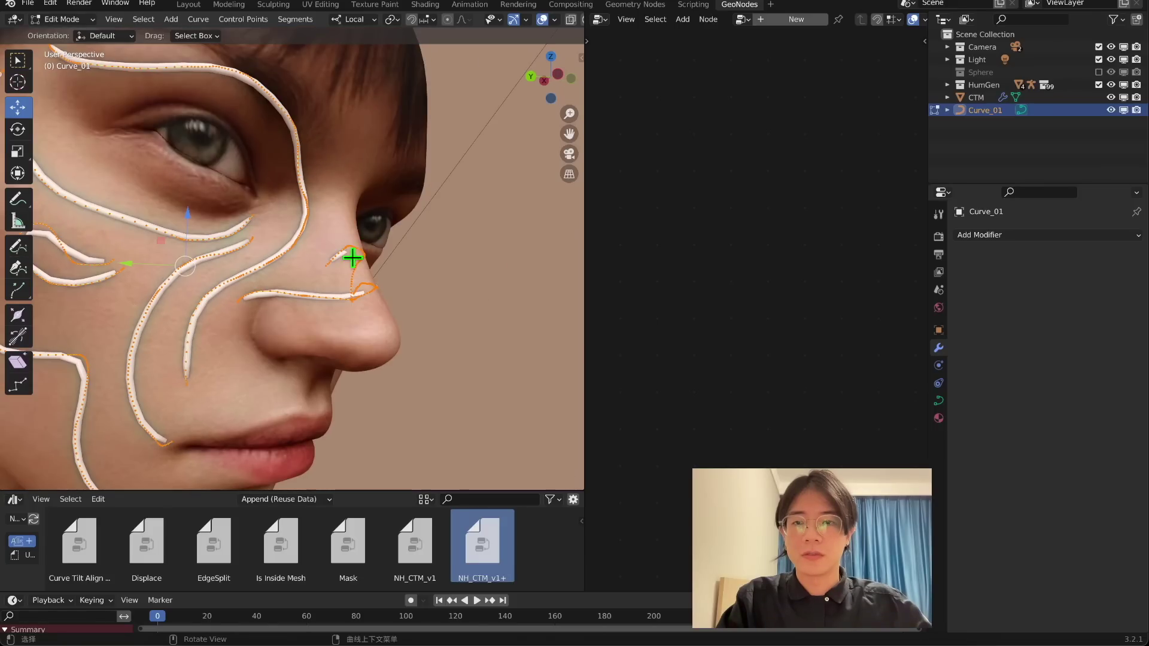
pyautogui.moveTo(363, 272)
pyautogui.mouseDown(button='middle')
pyautogui.moveTo(308, 303)
pyautogui.moveTo(369, 280)
pyautogui.mouseUp(button='middle')
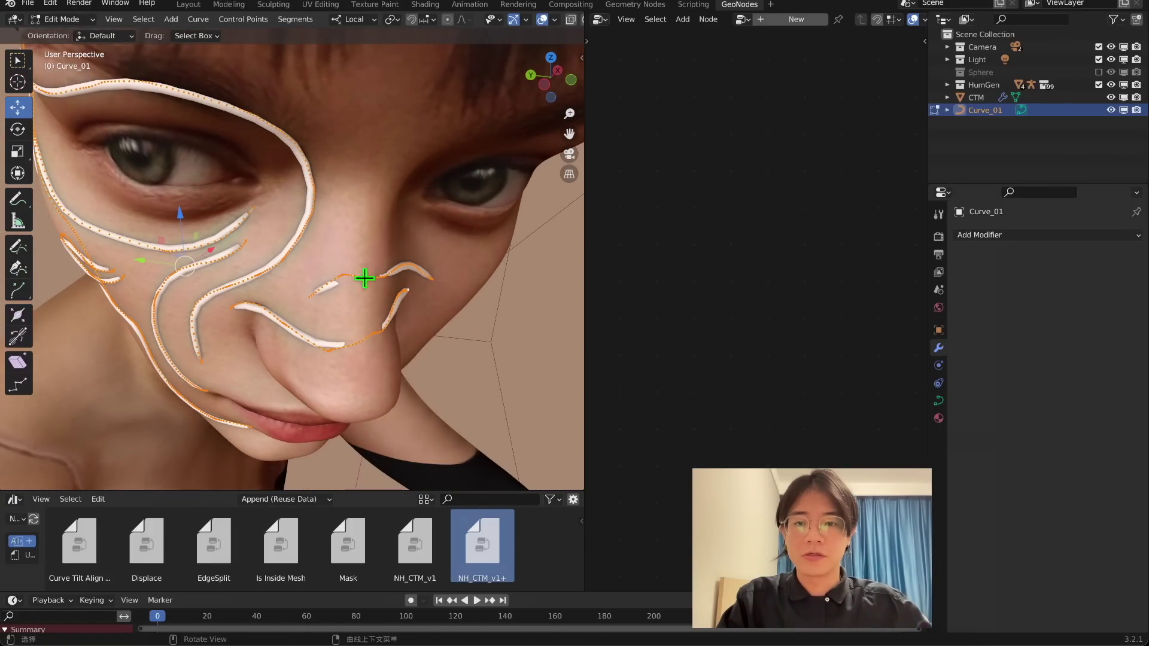
pyautogui.moveTo(371, 269); pyautogui.dragTo(303, 177, button='middle')
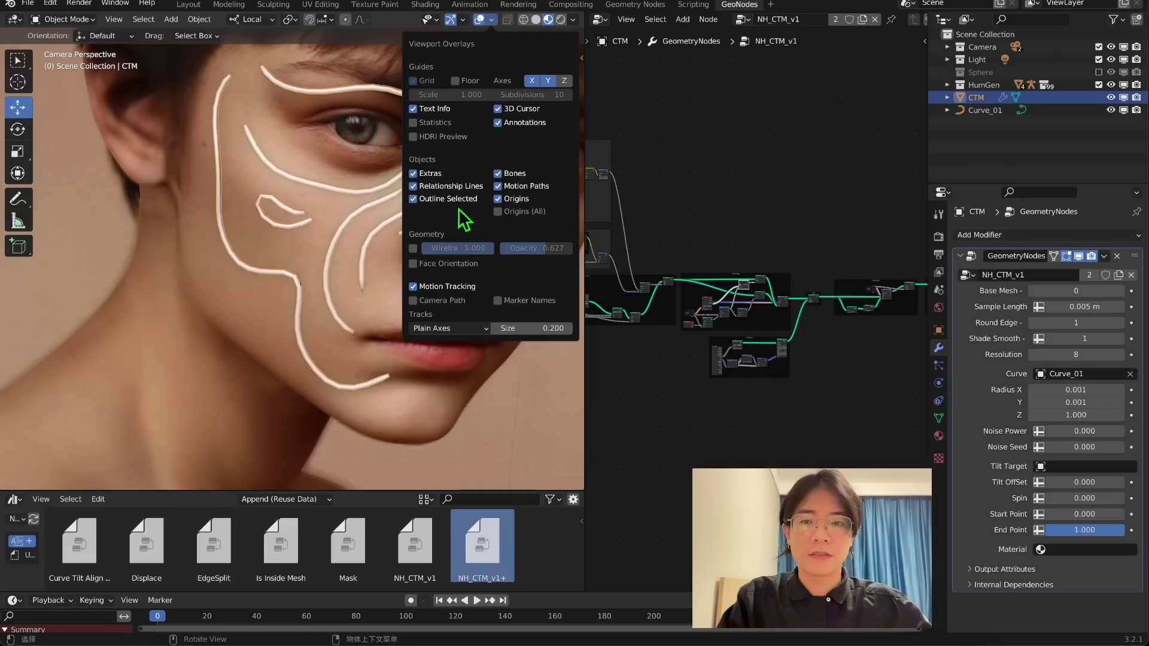
pyautogui.click(413, 247)
pyautogui.scroll(6, 472, 179)
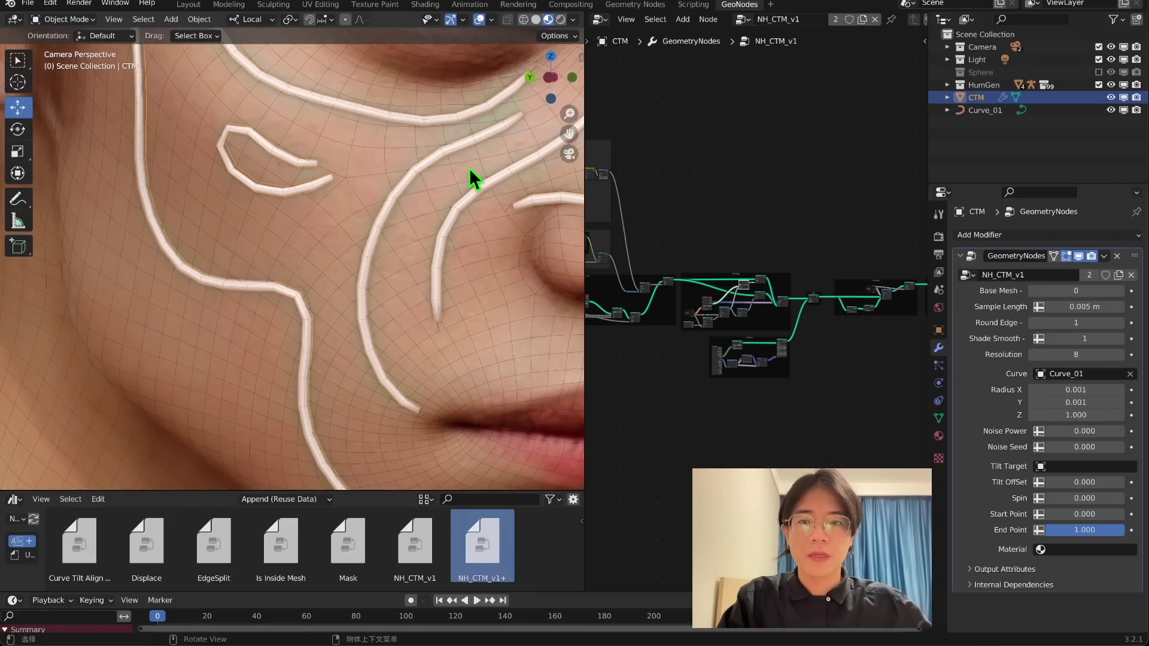
pyautogui.keyDown('shift'); pyautogui.moveTo(465, 171); pyautogui.dragTo(250, 285, button='middle'); pyautogui.keyUp('shift')
pyautogui.scroll(-3, 419, 105)
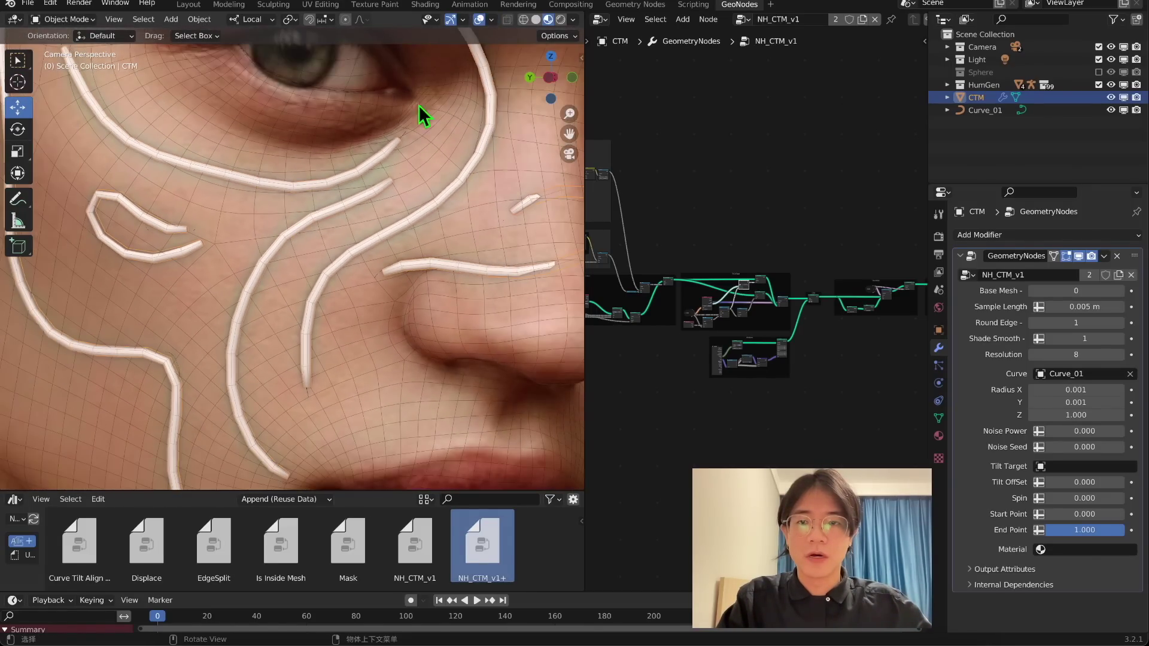
# Switch the viewport to Solid shading and select the CTM strands on the face
pyautogui.click(535, 19)
pyautogui.click(313, 199)
pyautogui.scroll(2, 282, 195)
pyautogui.scroll(2, 383, 141)
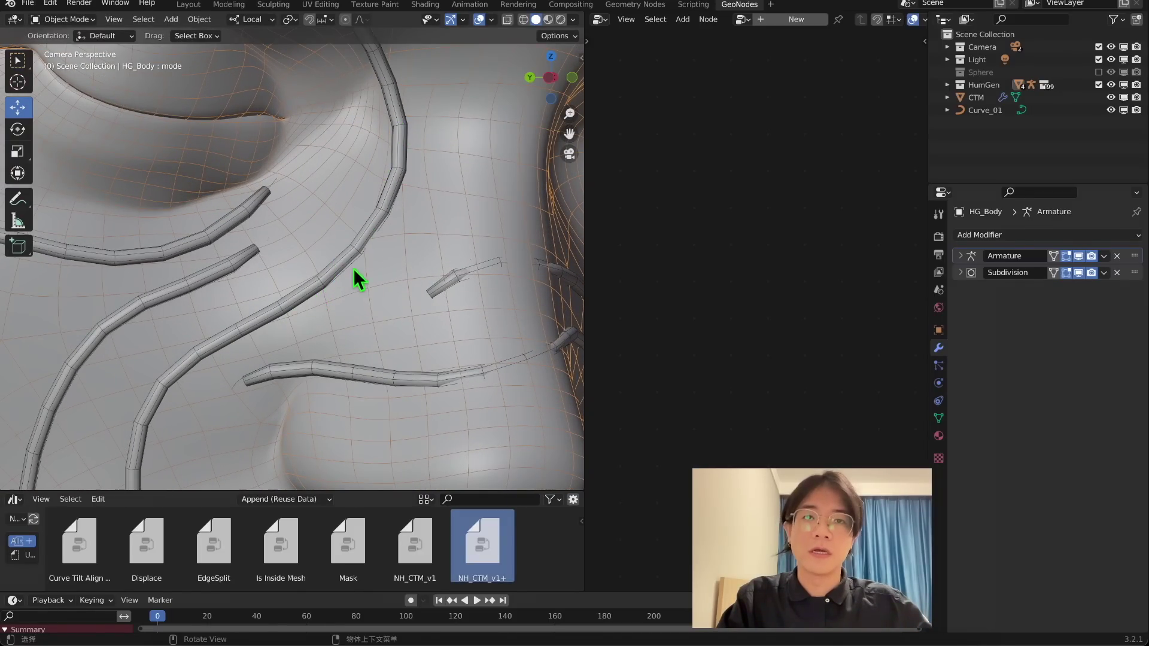
pyautogui.click(389, 192)
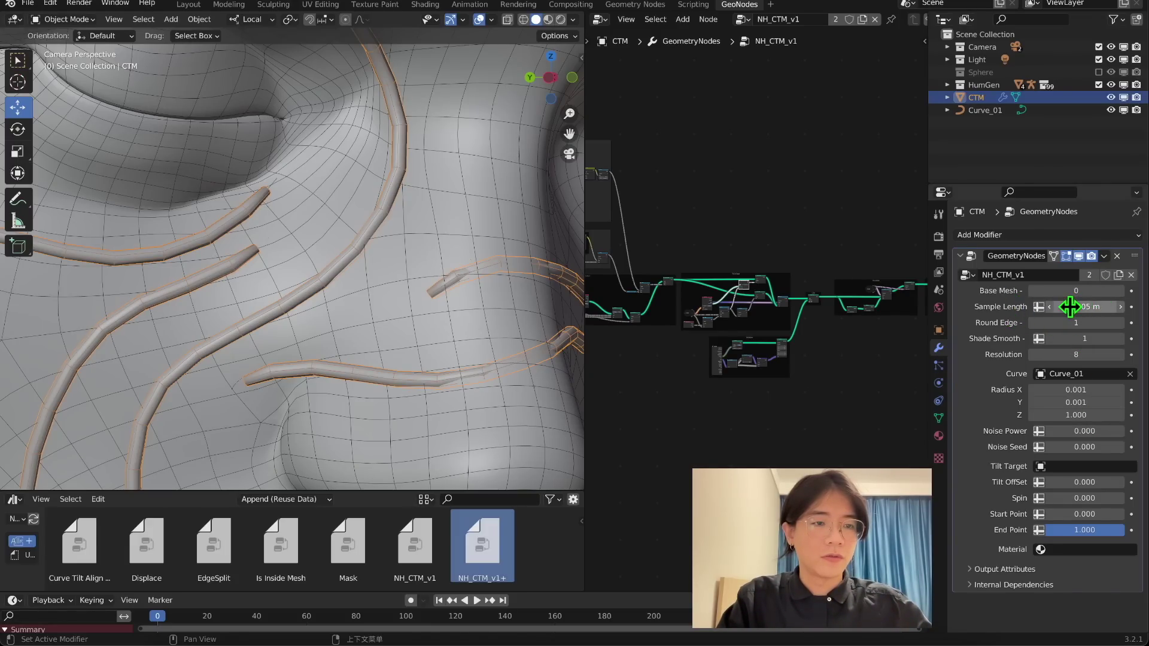
# Set the CTM modifier's Sample Length to 0.001 m
pyautogui.moveTo(1072, 305)
pyautogui.mouseDown()
pyautogui.moveTo(1113, 306)
pyautogui.moveTo(1072, 305)
pyautogui.moveTo(1104, 306)
pyautogui.moveTo(1071, 306)
pyautogui.moveTo(1062, 321)
pyautogui.mouseUp()
pyautogui.scroll(-3, 468, 289)
pyautogui.scroll(-3, 468, 289)
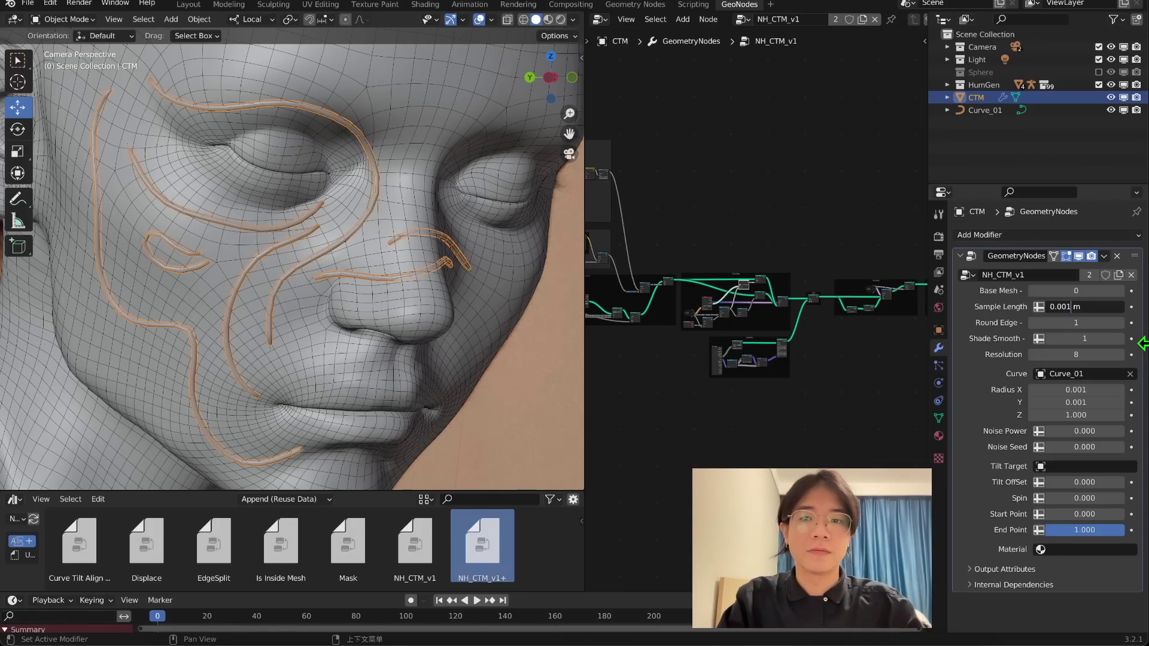
pyautogui.press('Return')
# Examine the strands' mesh segments and bends around the nose up close, and return to the camera view
pyautogui.scroll(4, 515, 208)
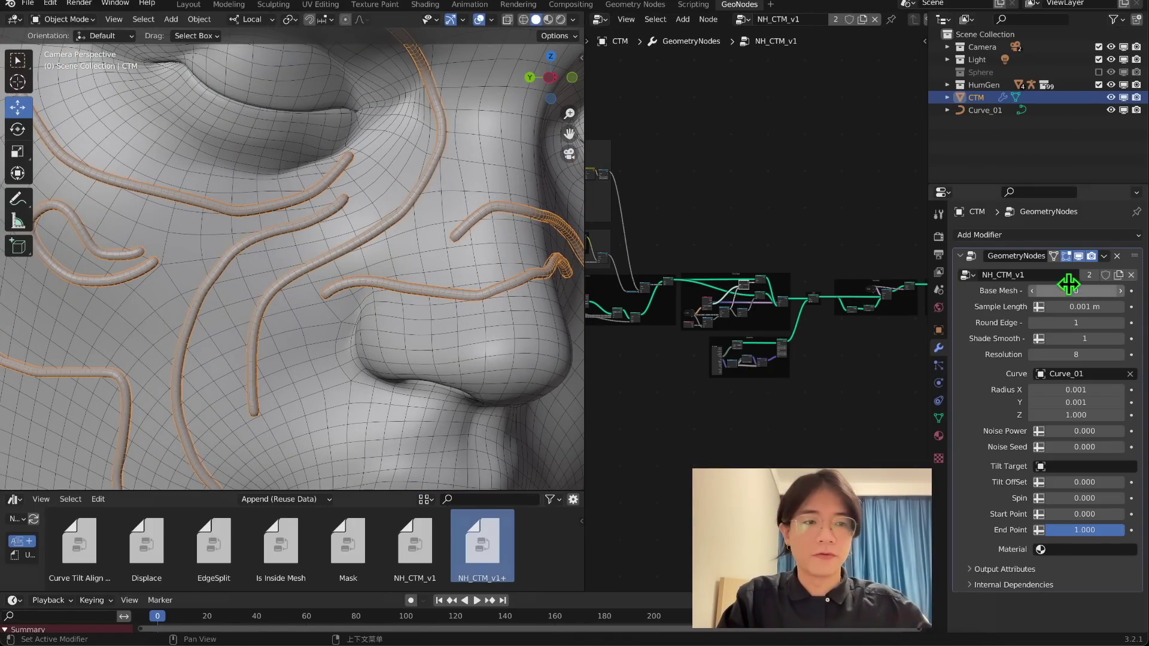
pyautogui.scroll(3, 516, 211)
pyautogui.keyDown('shift'); pyautogui.moveTo(515, 210); pyautogui.dragTo(272, 236, button='middle'); pyautogui.keyUp('shift')
pyautogui.scroll(4, 375, 214)
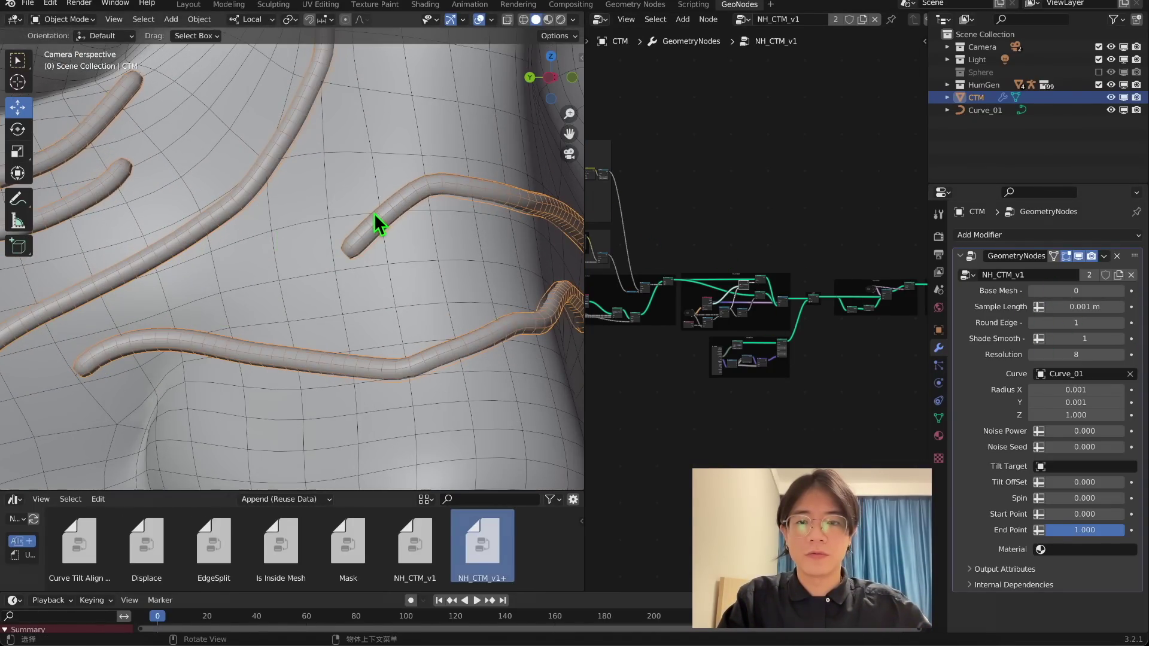
pyautogui.moveTo(374, 213); pyautogui.dragTo(313, 214, button='middle')
pyautogui.scroll(4, 314, 215)
pyautogui.press('KP_0')
pyautogui.scroll(-5, 339, 274)
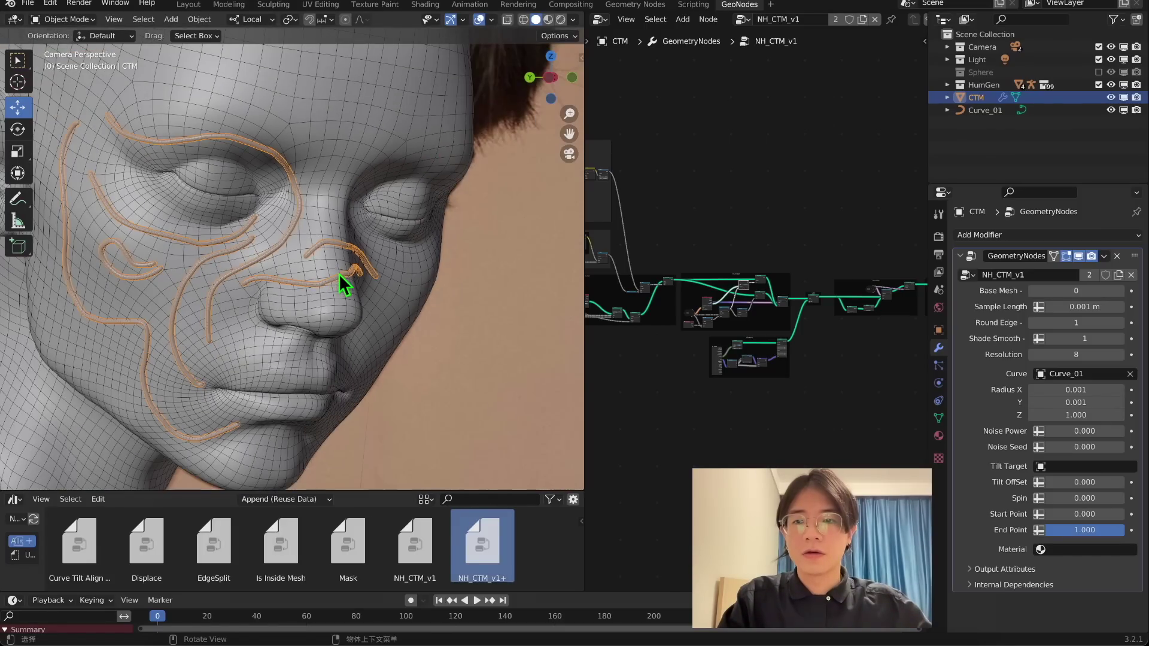
# Switch the viewport back to Material Preview shading and frame the strands on the cheek
pyautogui.click(548, 19)
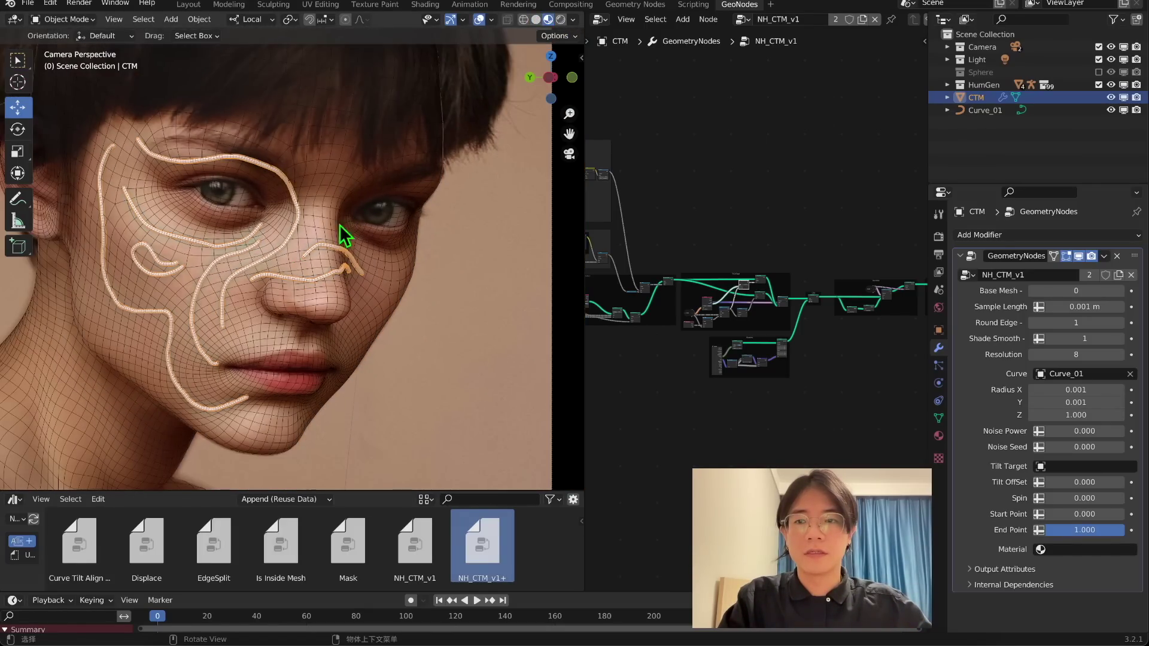
pyautogui.moveTo(340, 225); pyautogui.dragTo(548, 215, button='middle')
pyautogui.moveTo(420, 236); pyautogui.dragTo(533, 159, button='middle')
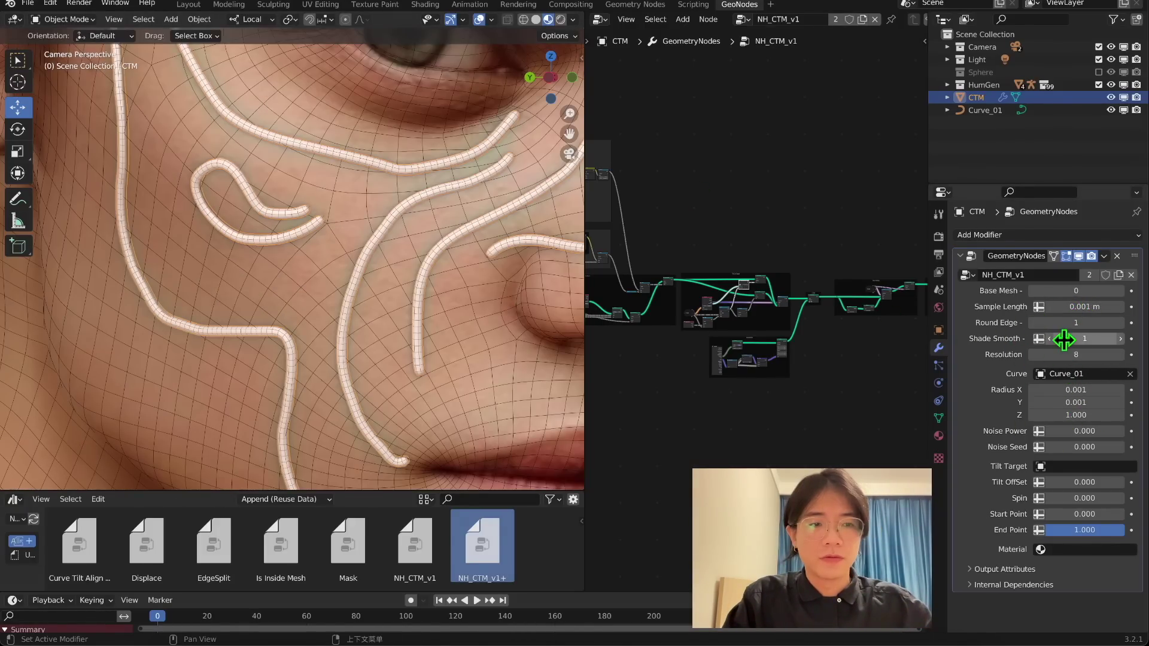
# Try Round Edge at 0 on the CTM modifier to compare the strand ends, and restore it to 1
pyautogui.click(1029, 323)
pyautogui.scroll(5, 390, 296)
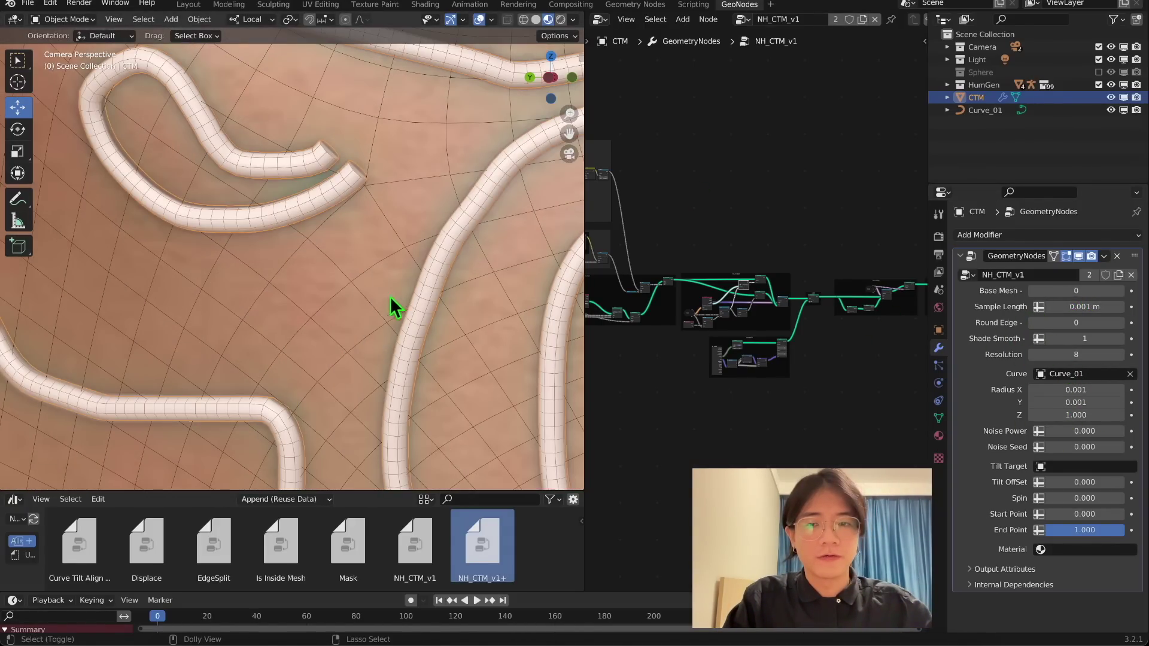
pyautogui.click(1127, 323)
pyautogui.scroll(-2, 344, 278)
pyautogui.scroll(-3, 339, 268)
pyautogui.scroll(2, 613, 289)
pyautogui.scroll(6, 424, 281)
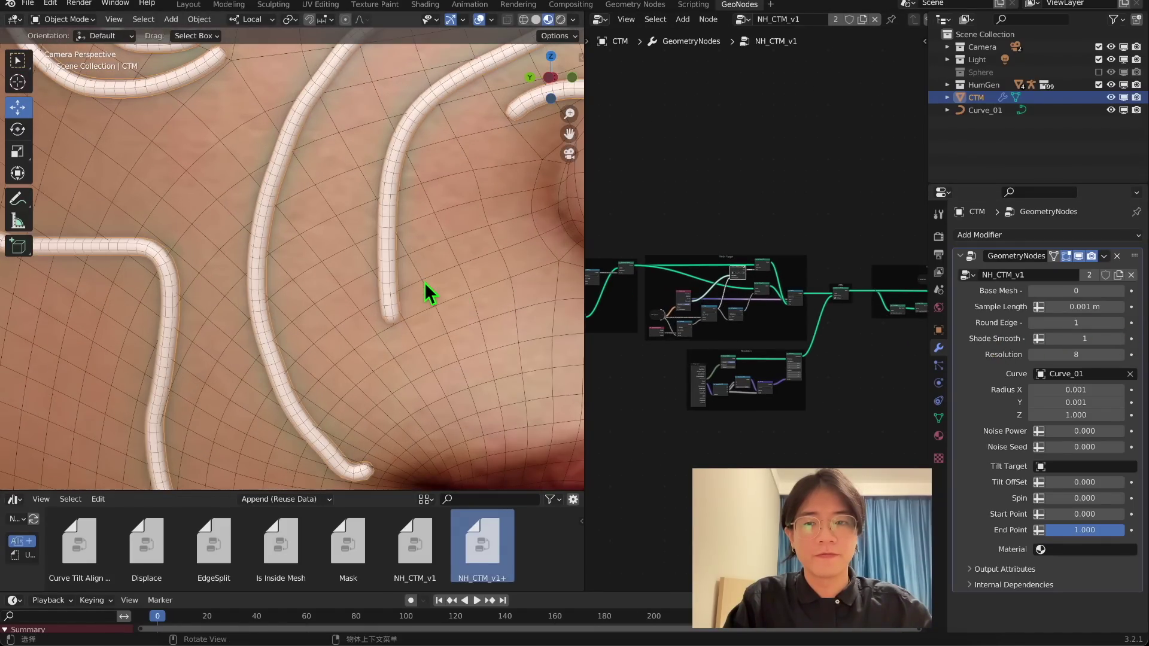
pyautogui.scroll(-1, 379, 253)
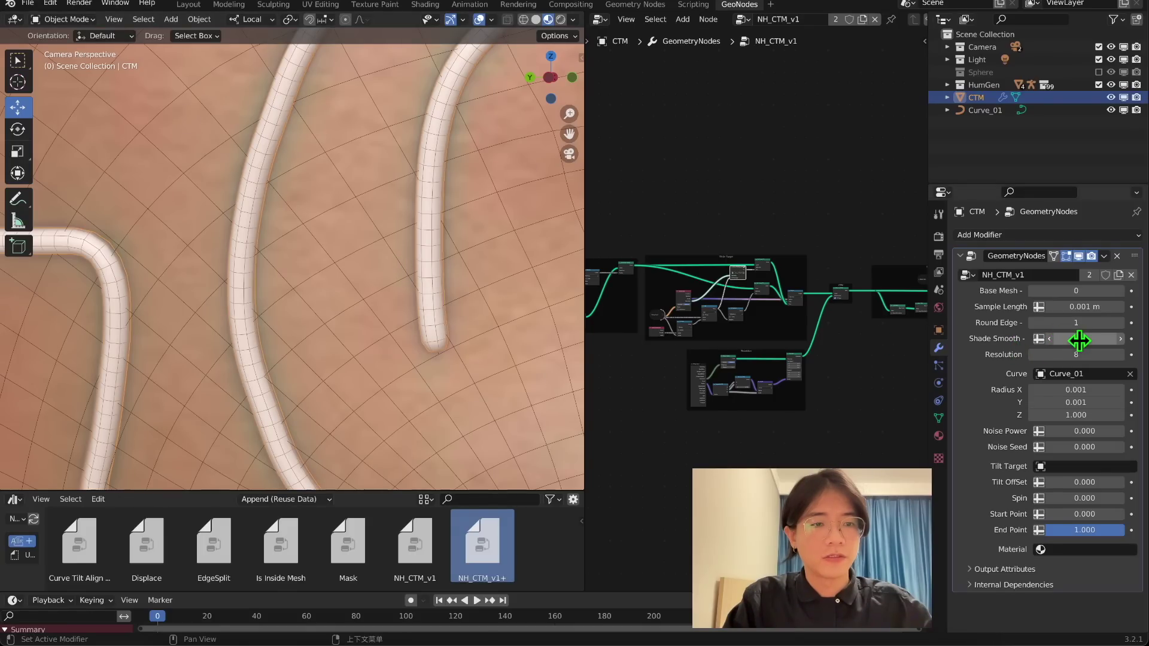
# Try Shade Smooth at 0 on the CTM modifier to compare the shading, and restore it to 1
pyautogui.click(1050, 340)
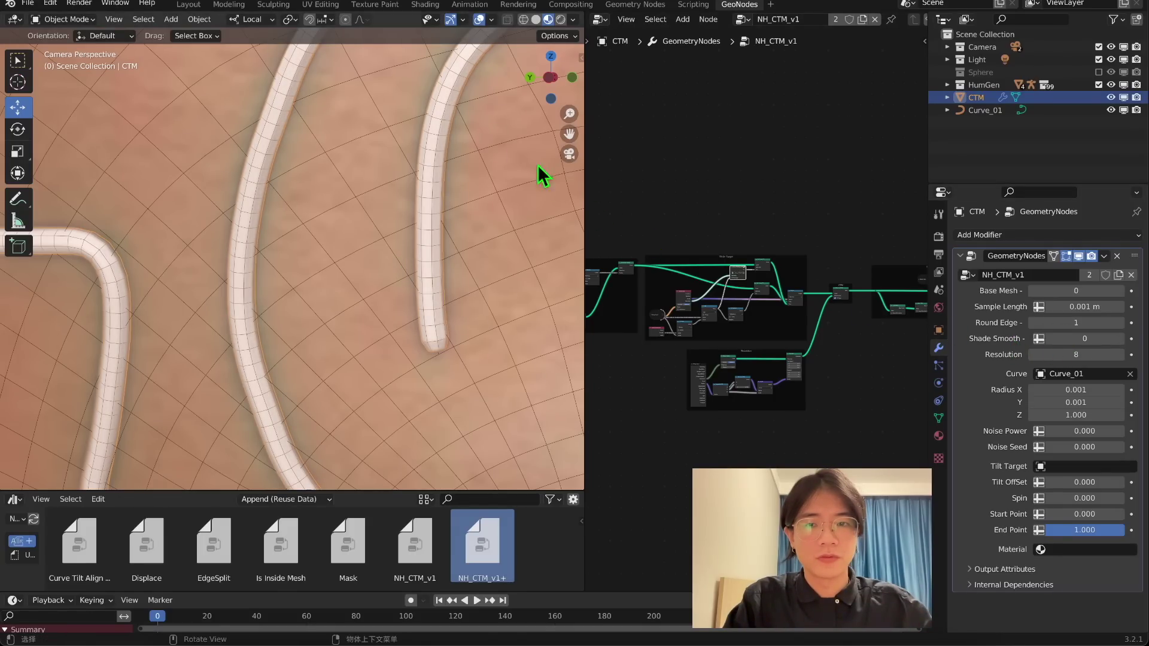
pyautogui.scroll(-5, 538, 182)
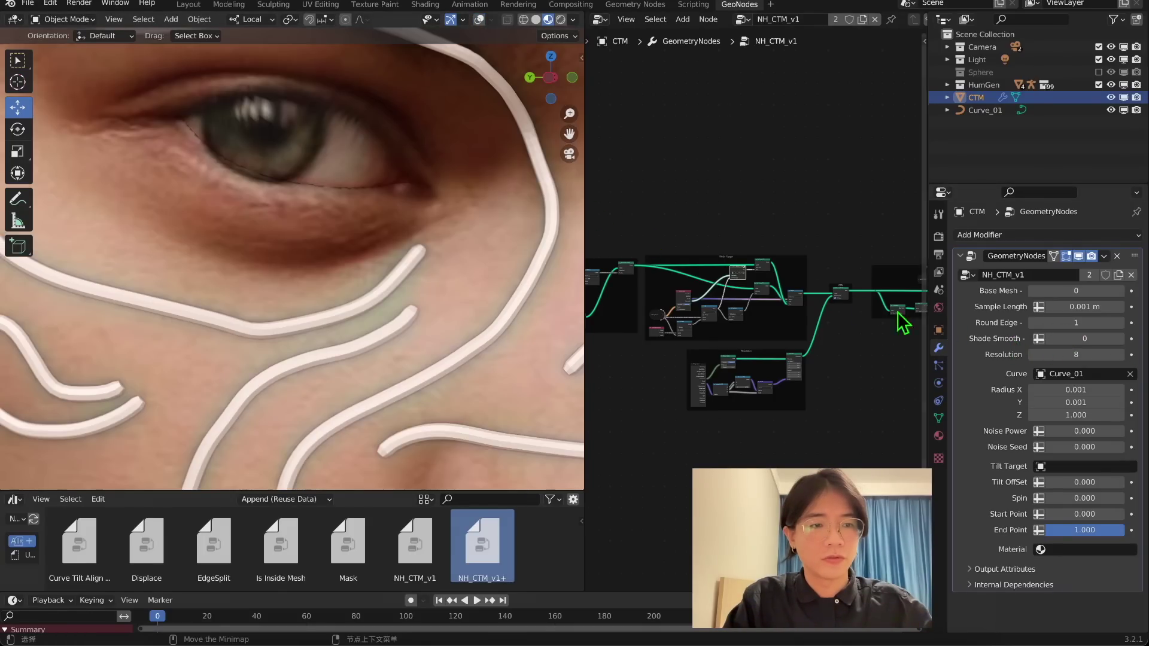
pyautogui.click(1120, 338)
pyautogui.scroll(-2, 515, 303)
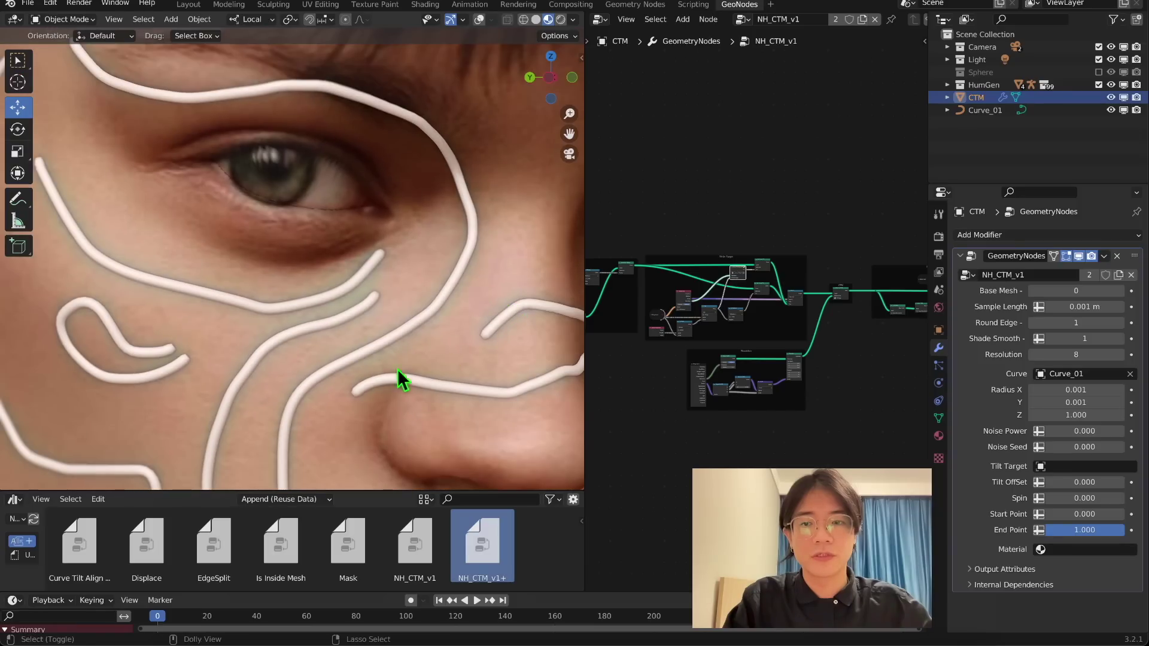
# Raise the CTM modifier's Noise Power to 10.580 and frame the whole face
pyautogui.scroll(-2, 398, 368)
pyautogui.moveTo(1070, 431)
pyautogui.mouseDown()
pyautogui.moveTo(1116, 430)
pyautogui.moveTo(1084, 431)
pyautogui.mouseUp()
pyautogui.scroll(-2, 328, 251)
pyautogui.keyDown('shift'); pyautogui.moveTo(331, 258); pyautogui.dragTo(405, 332, button='middle'); pyautogui.keyUp('shift')
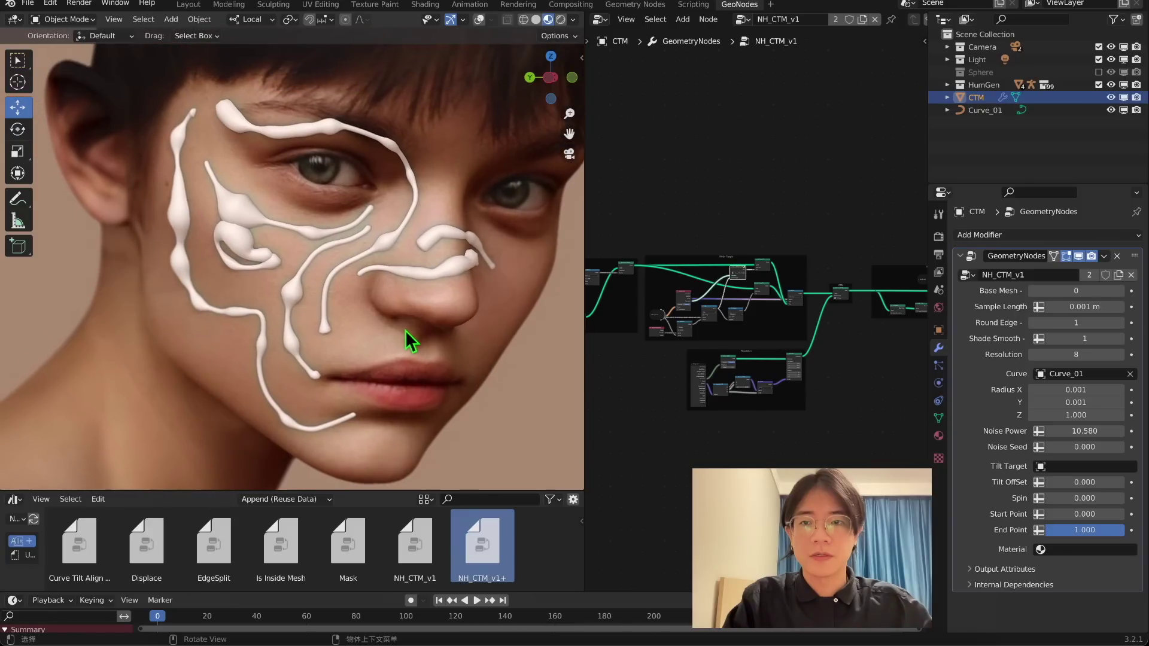
# Try a series of Noise Seed variations up to 0.180 and raise Noise Power to 13.060
pyautogui.moveTo(1074, 447); pyautogui.dragTo(1123, 450)
pyautogui.click(1121, 449)
pyautogui.click(1121, 448)
pyautogui.click(1121, 448)
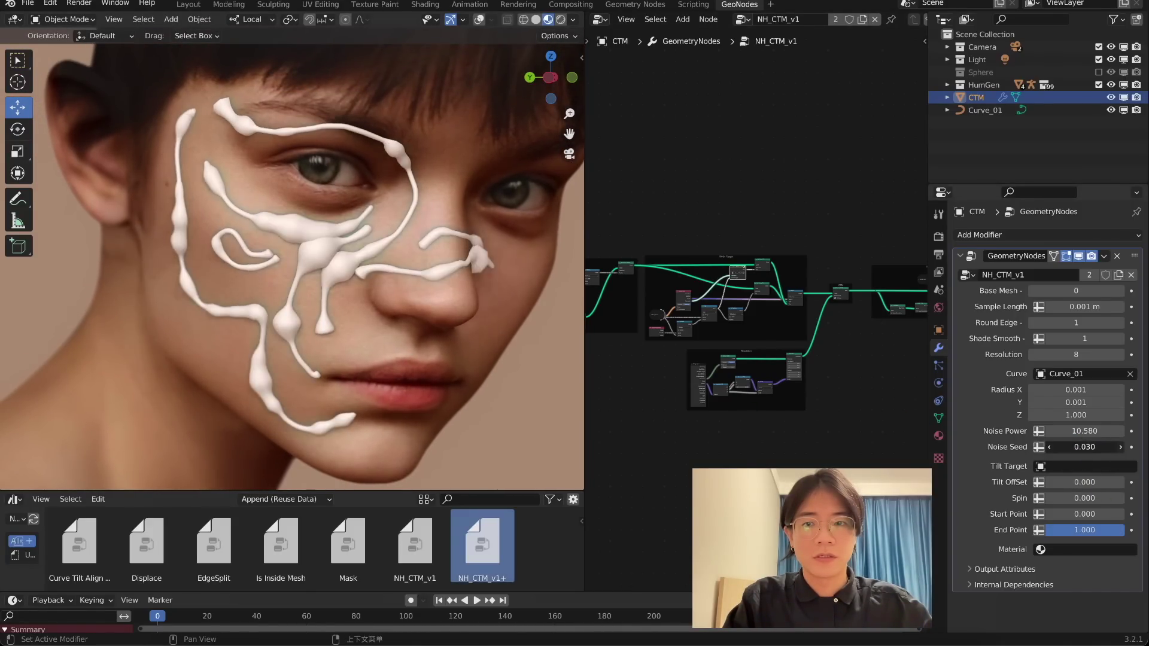
pyautogui.click(1121, 449)
pyautogui.click(1121, 449)
pyautogui.click(1121, 448)
pyautogui.click(1122, 448)
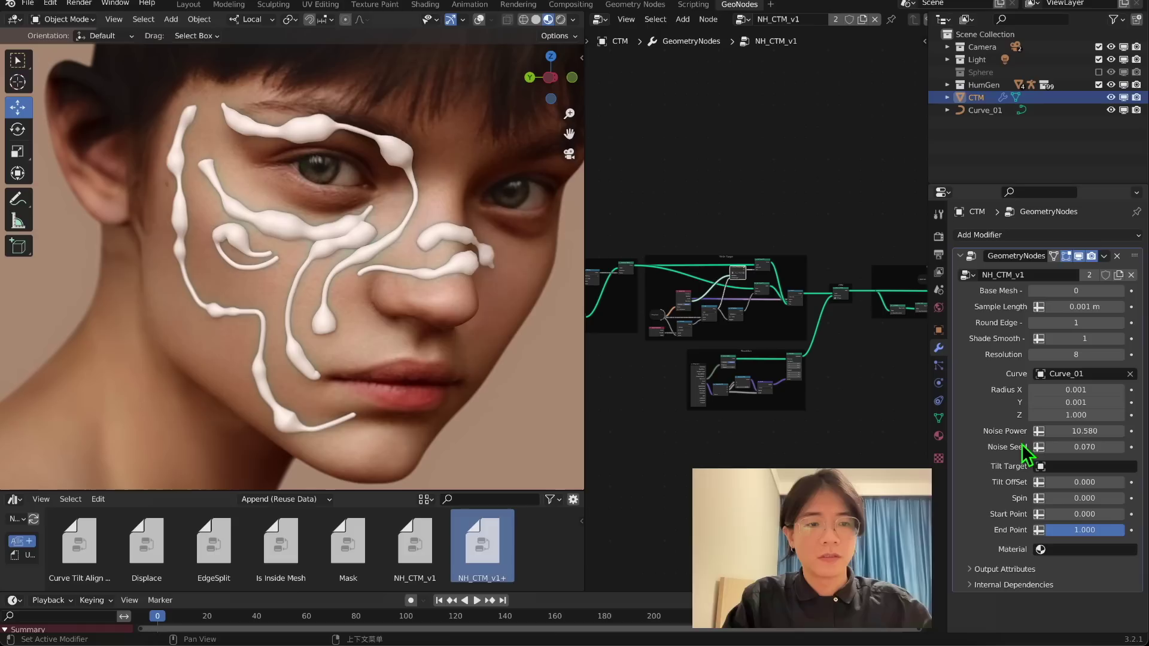
pyautogui.click(1122, 450)
pyautogui.click(1121, 451)
pyautogui.moveTo(1122, 451); pyautogui.dragTo(1126, 451)
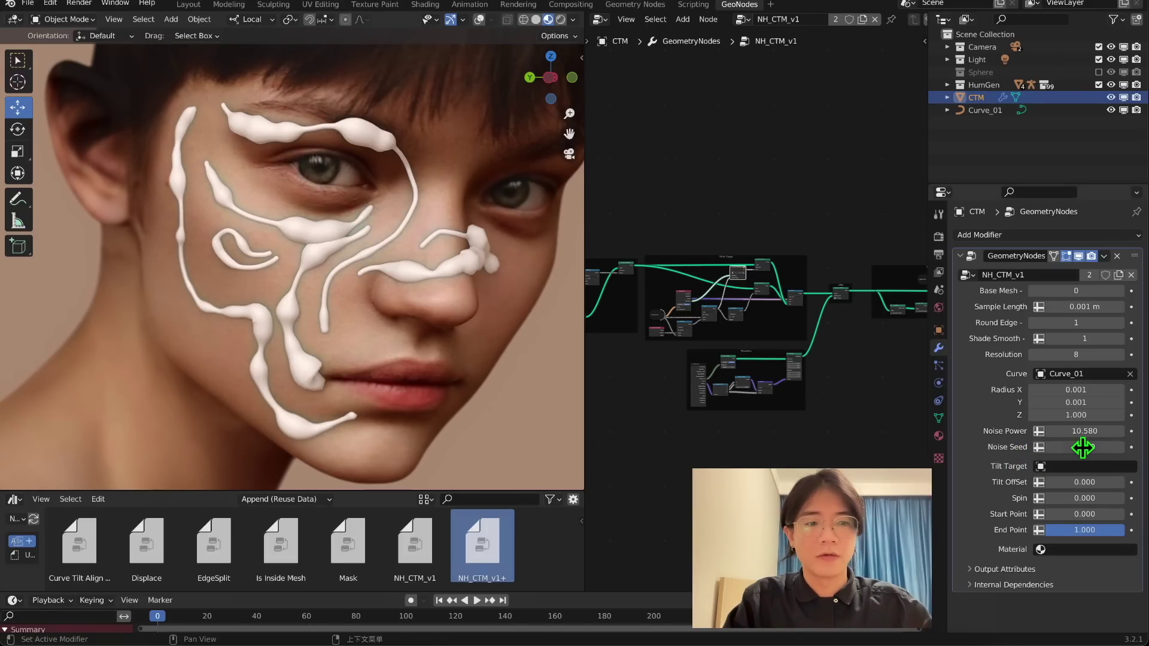
pyautogui.click(1120, 447)
pyautogui.click(1120, 448)
pyautogui.click(1120, 448)
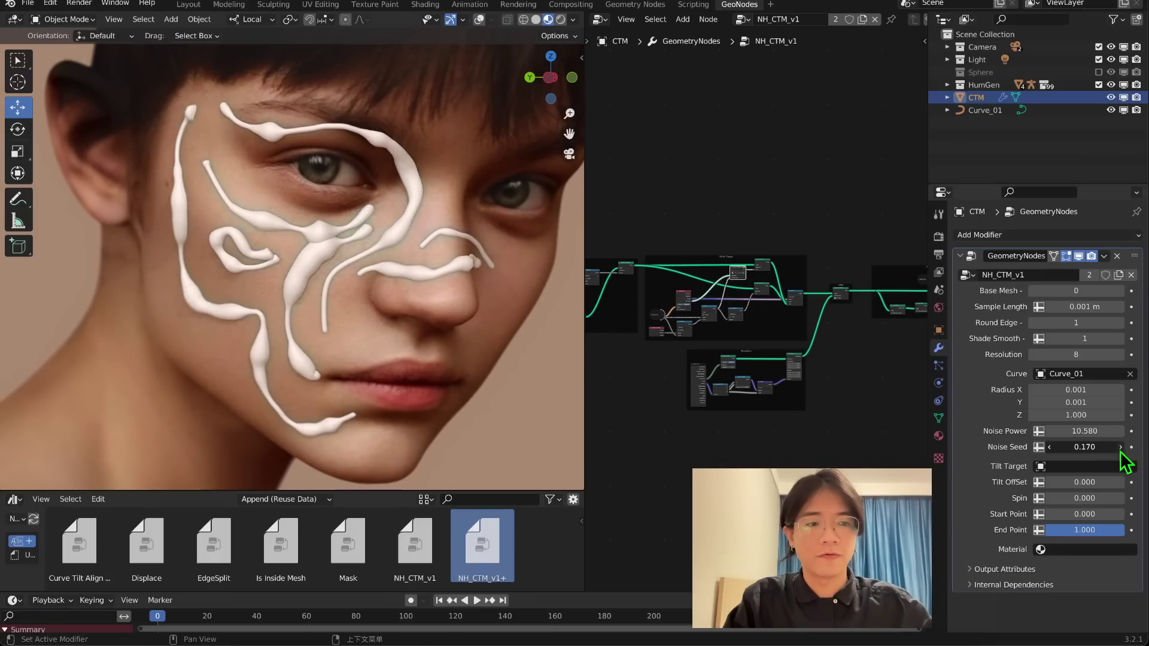
pyautogui.click(1119, 447)
pyautogui.click(1120, 447)
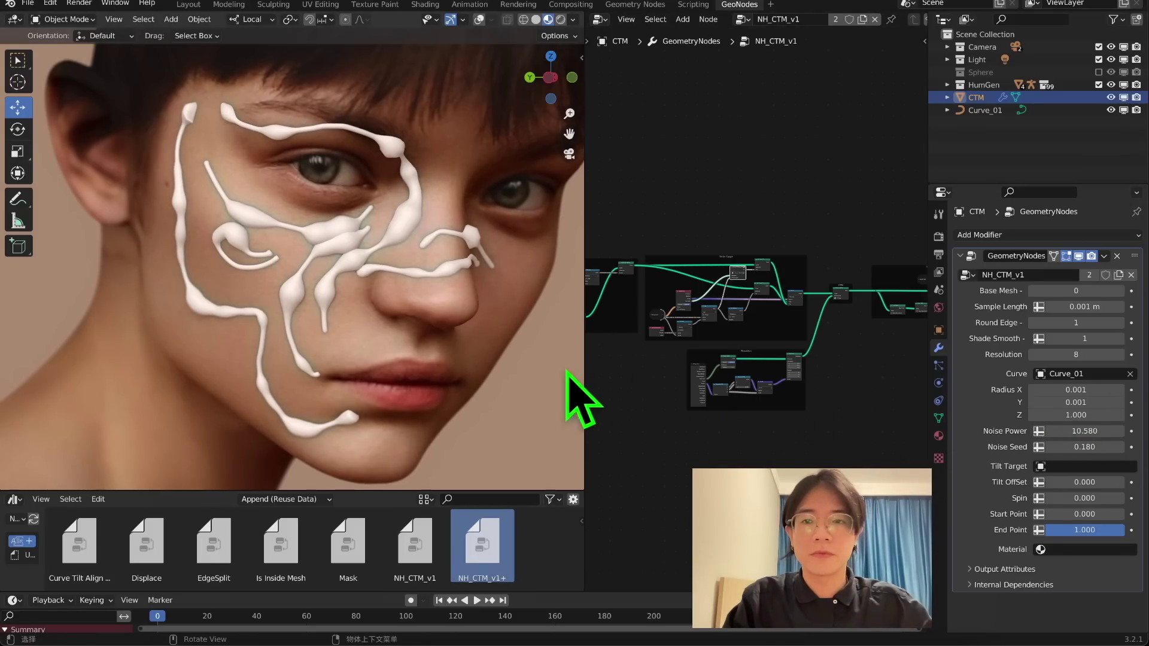
pyautogui.scroll(4, 329, 328)
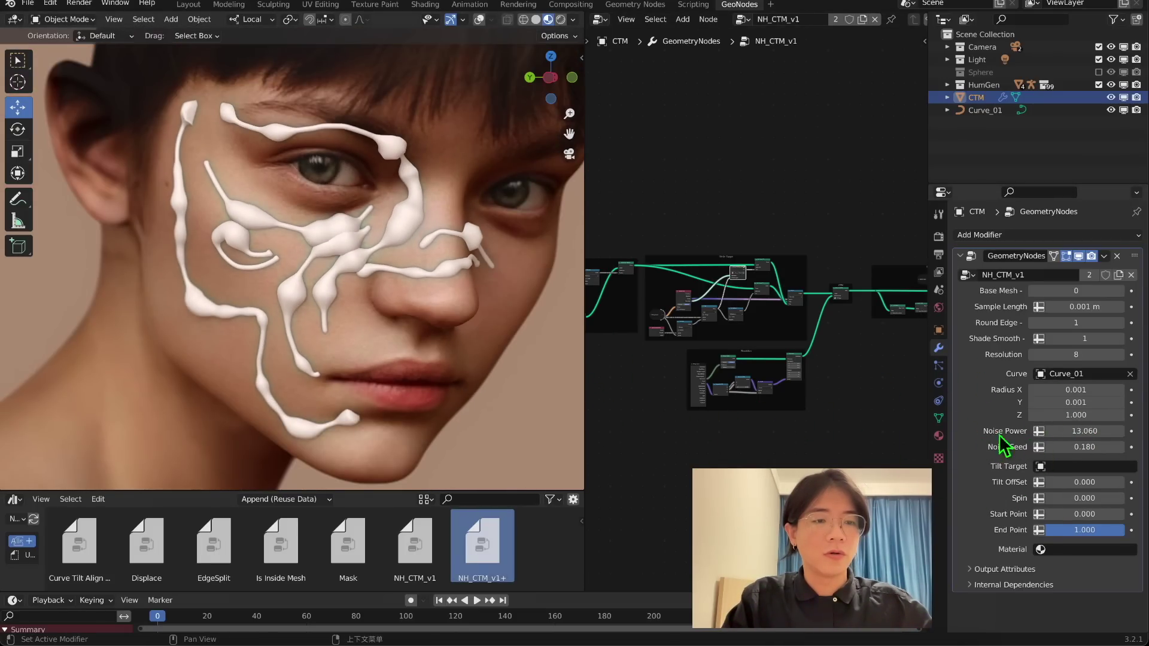
# Find the Noise frame in the node tree and try adjusting its Noise Texture's Scale and Roughness
pyautogui.scroll(-5, 783, 345)
pyautogui.scroll(6, 789, 357)
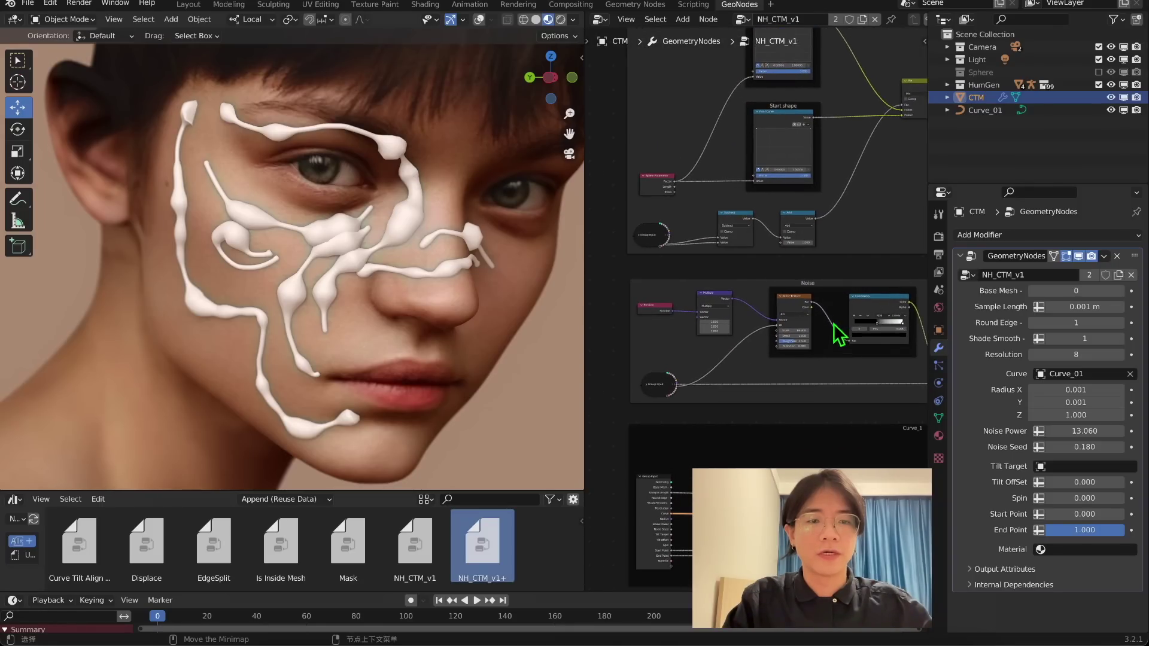
pyautogui.moveTo(834, 247); pyautogui.dragTo(784, 203, button='middle')
pyautogui.scroll(11, 783, 216)
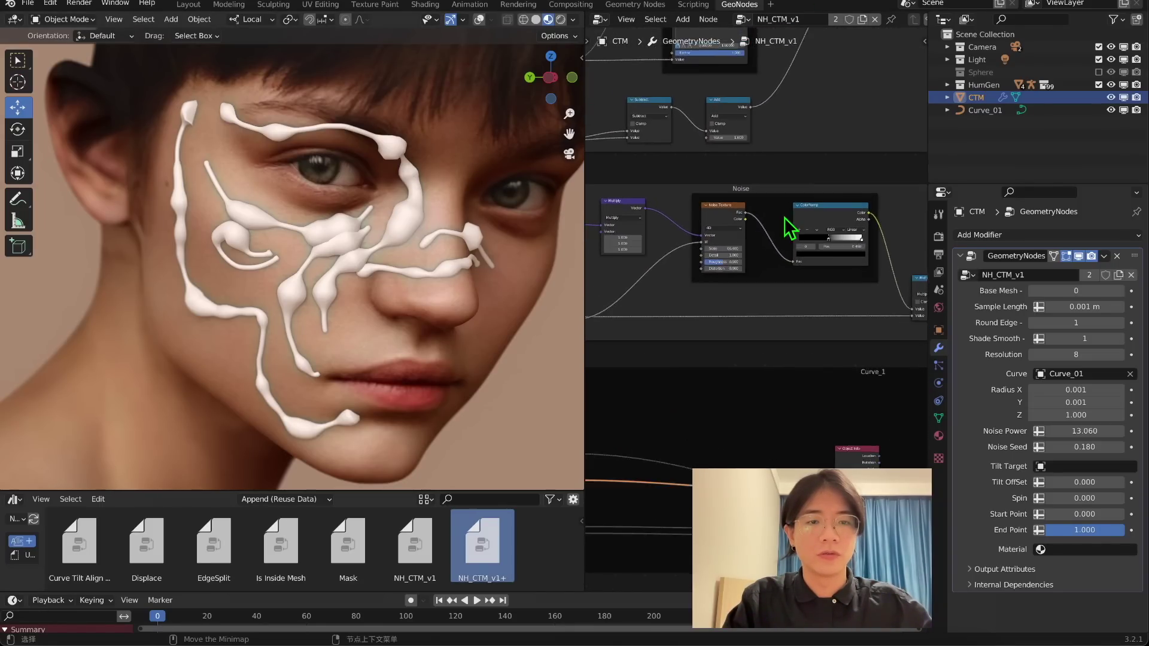
pyautogui.moveTo(712, 251); pyautogui.dragTo(815, 296, button='middle')
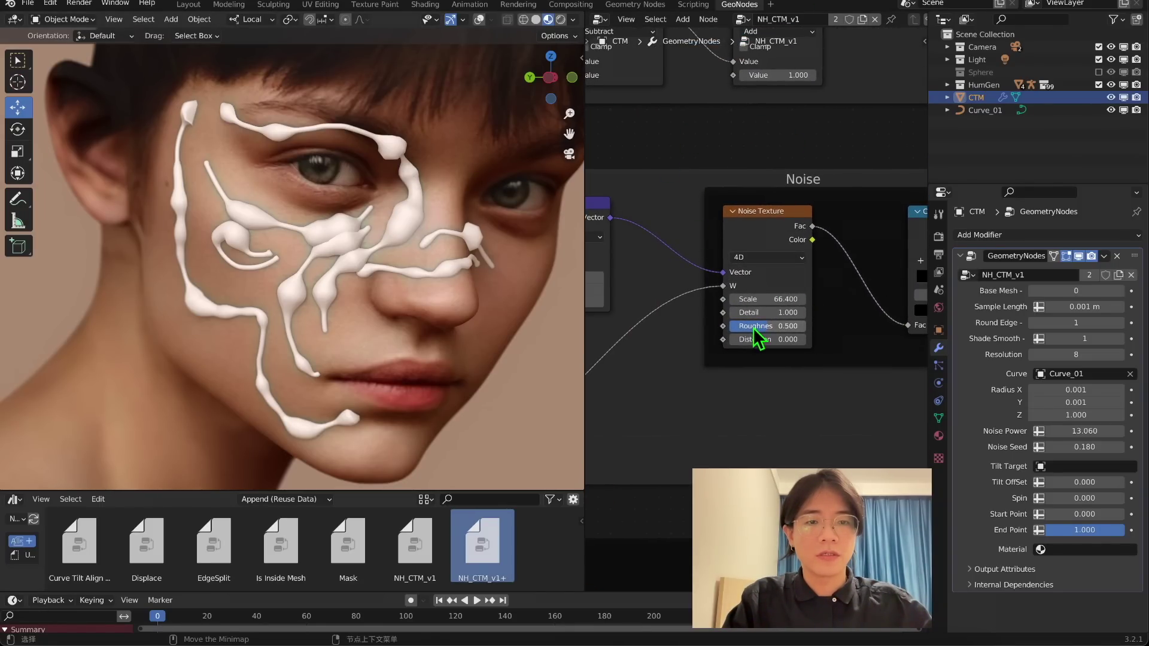
pyautogui.scroll(2, 756, 338)
pyautogui.moveTo(752, 295)
pyautogui.mouseDown()
pyautogui.moveTo(943, 294)
pyautogui.moveTo(748, 295)
pyautogui.mouseUp()
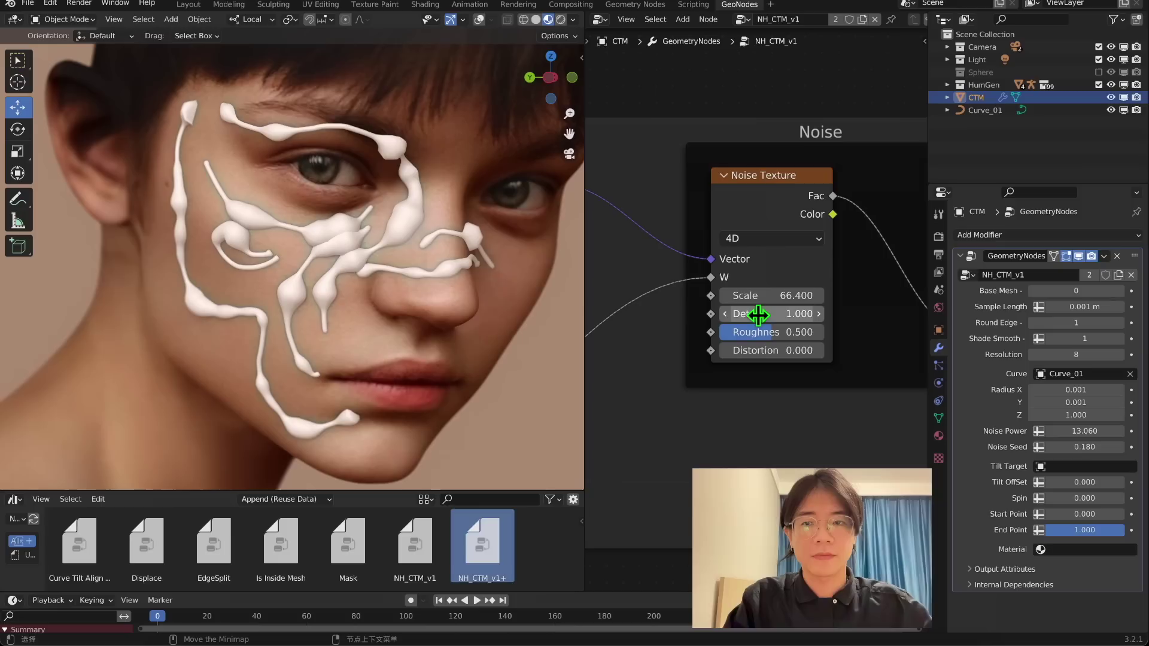
pyautogui.moveTo(762, 333)
pyautogui.mouseDown()
pyautogui.moveTo(736, 333)
pyautogui.moveTo(783, 334)
pyautogui.mouseUp()
# Try shifting the black and white stops of the Noise frame's ColorRamp, and undo the changes
pyautogui.scroll(-4, 782, 290)
pyautogui.moveTo(817, 256); pyautogui.dragTo(559, 258, button='middle')
pyautogui.moveTo(733, 274); pyautogui.dragTo(697, 290)
pyautogui.hotkey('ctrl', 'z')
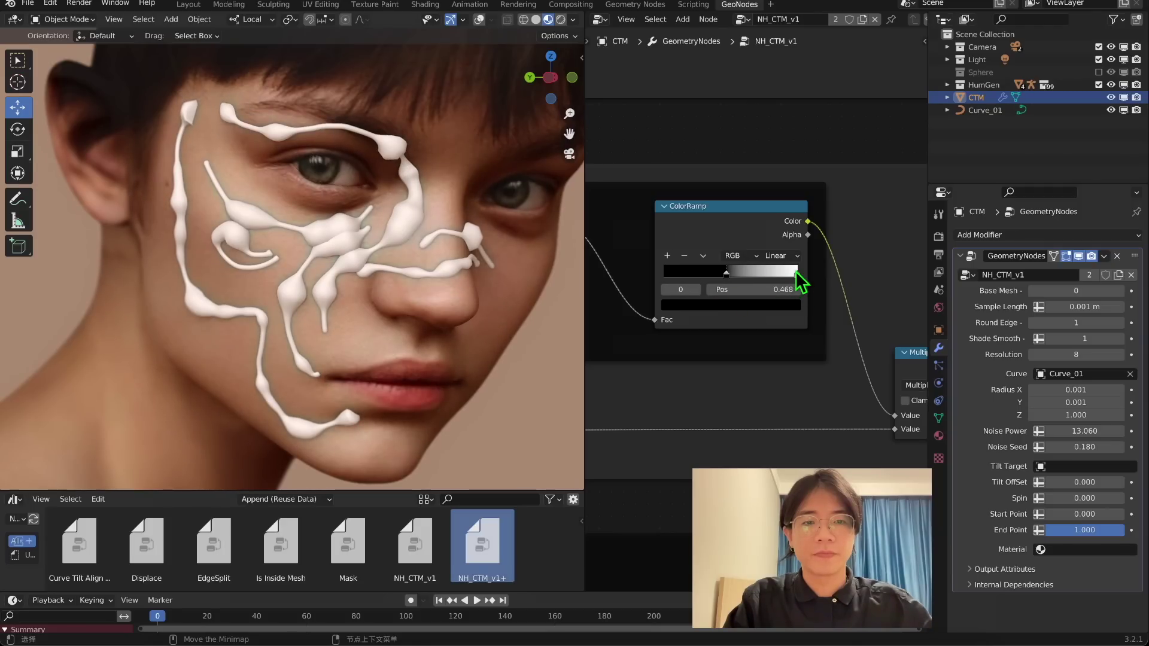
pyautogui.moveTo(797, 274)
pyautogui.mouseDown()
pyautogui.moveTo(769, 287)
pyautogui.moveTo(760, 275)
pyautogui.moveTo(804, 275)
pyautogui.mouseUp()
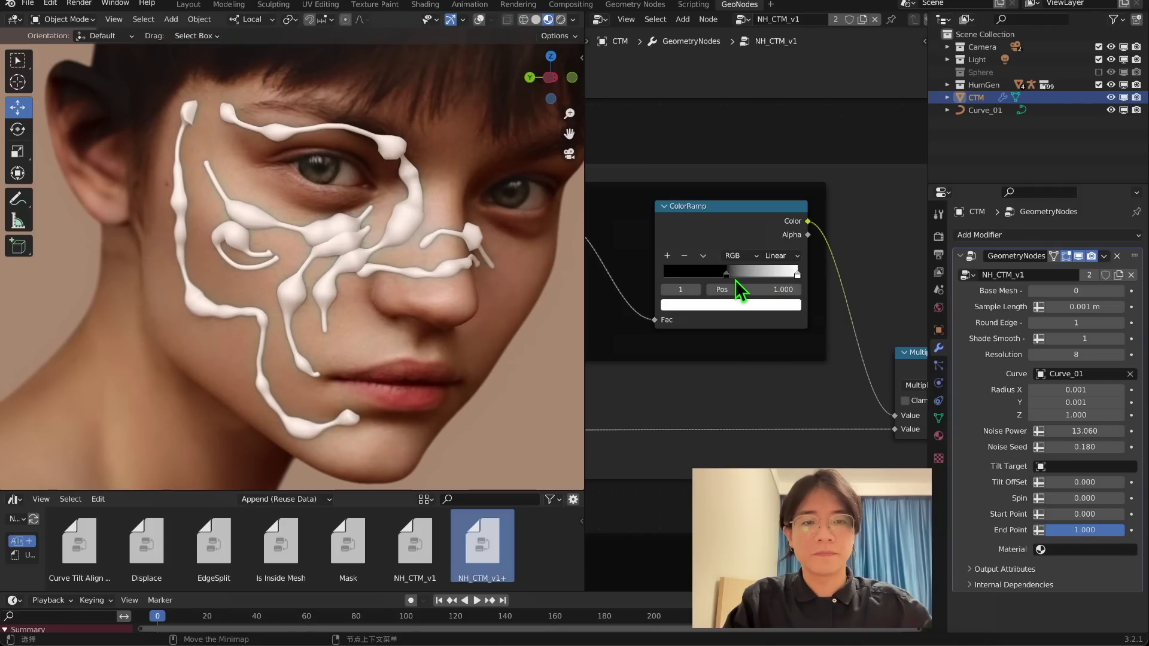
pyautogui.moveTo(734, 280); pyautogui.dragTo(742, 279)
pyautogui.hotkey('ctrl', 'z')
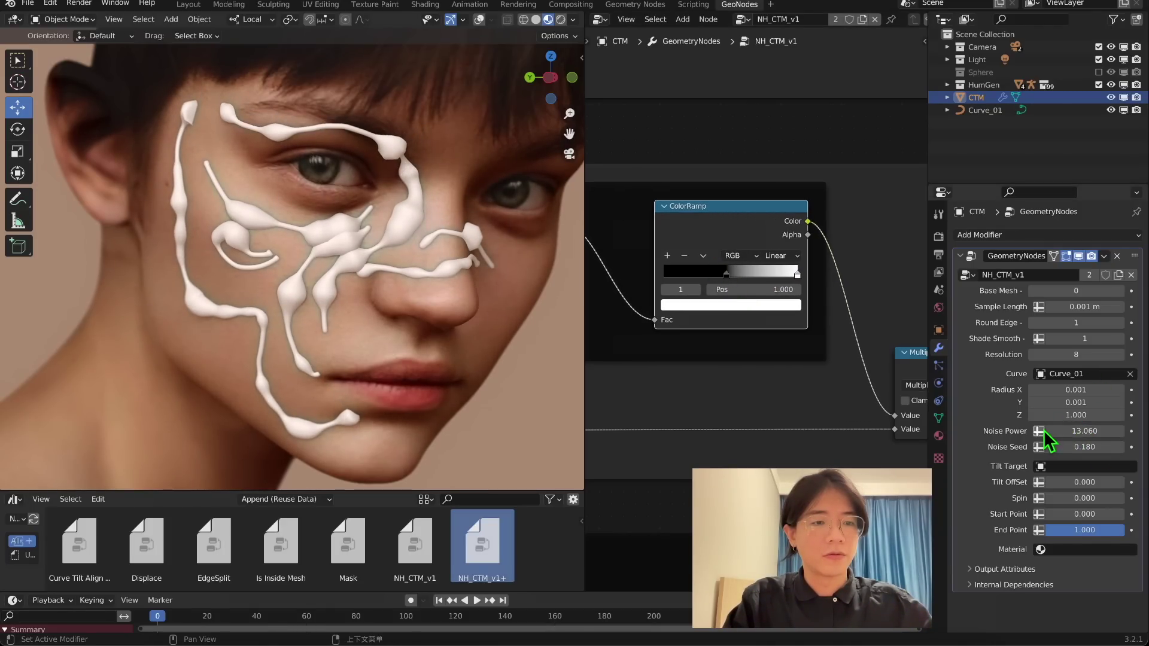
# Nudge Noise Power to 13.010, try a different Scale on the Noise Texture node, and cancel the Scale change
pyautogui.moveTo(1048, 431); pyautogui.dragTo(1042, 431)
pyautogui.scroll(-5, 670, 302)
pyautogui.moveTo(650, 299); pyautogui.dragTo(819, 319, button='middle')
pyautogui.scroll(8, 766, 329)
pyautogui.scroll(4, 819, 319)
pyautogui.moveTo(743, 297); pyautogui.dragTo(652, 296)
pyautogui.rightClick(745, 298)
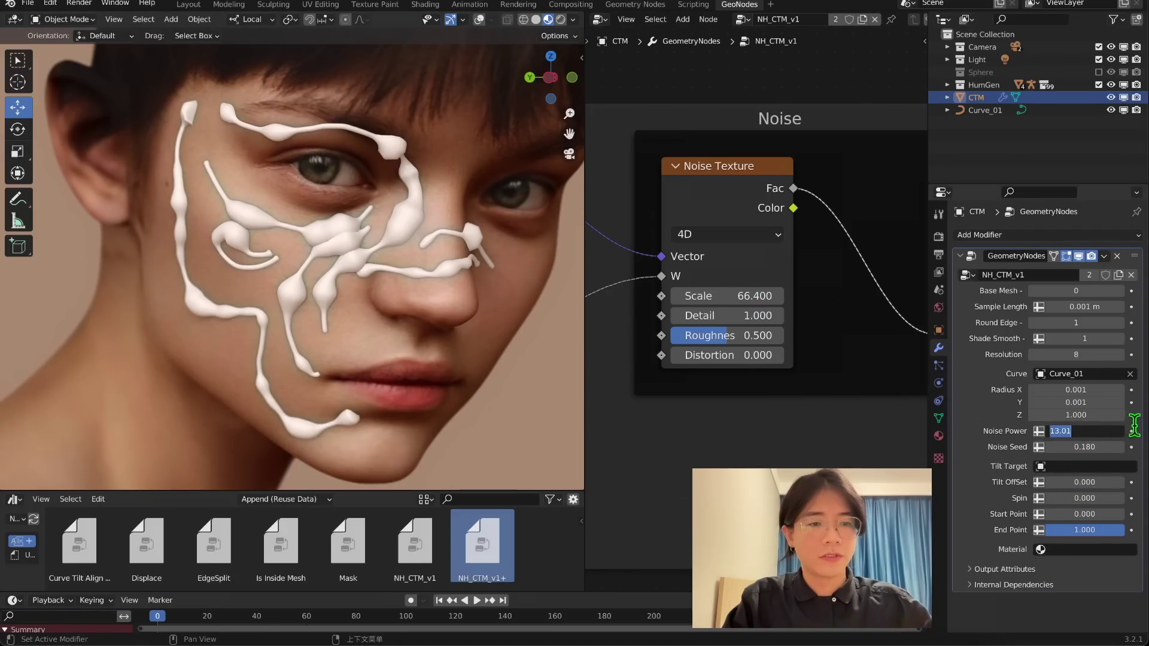
# Reset the CTM modifier's Noise Power and Noise Seed to 0
pyautogui.write('0')
pyautogui.press('Return')
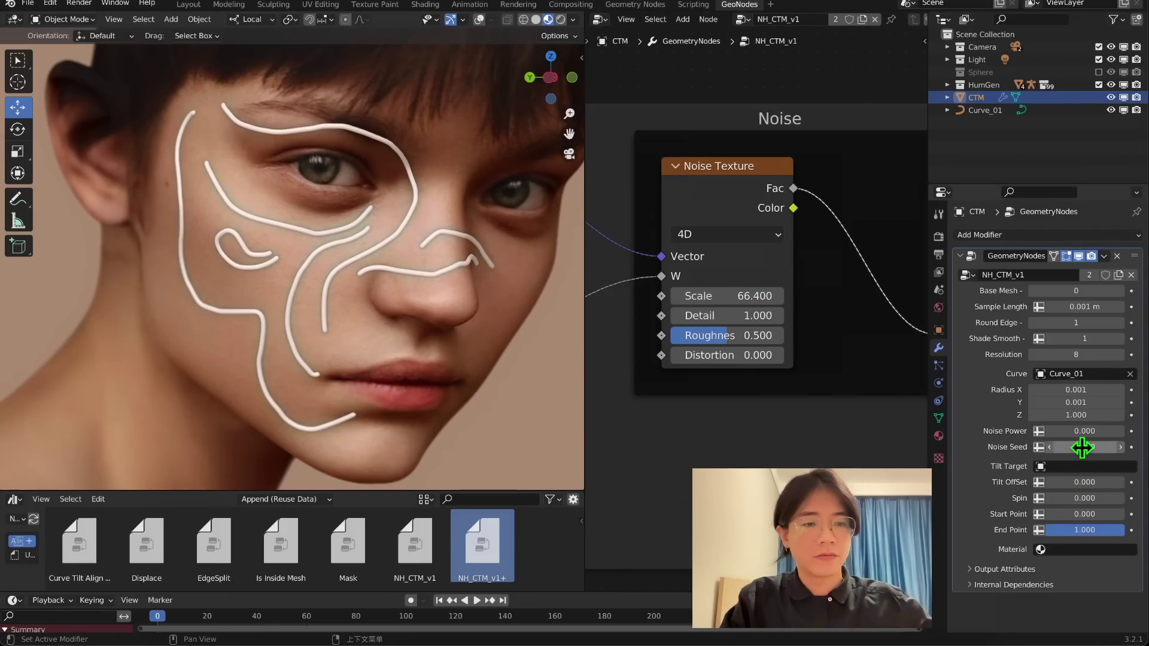
pyautogui.press('BackSpace')
# Locate the Shape frame in the node tree and examine its Final Shape and Start shape float curves up close
pyautogui.click(569, 154)
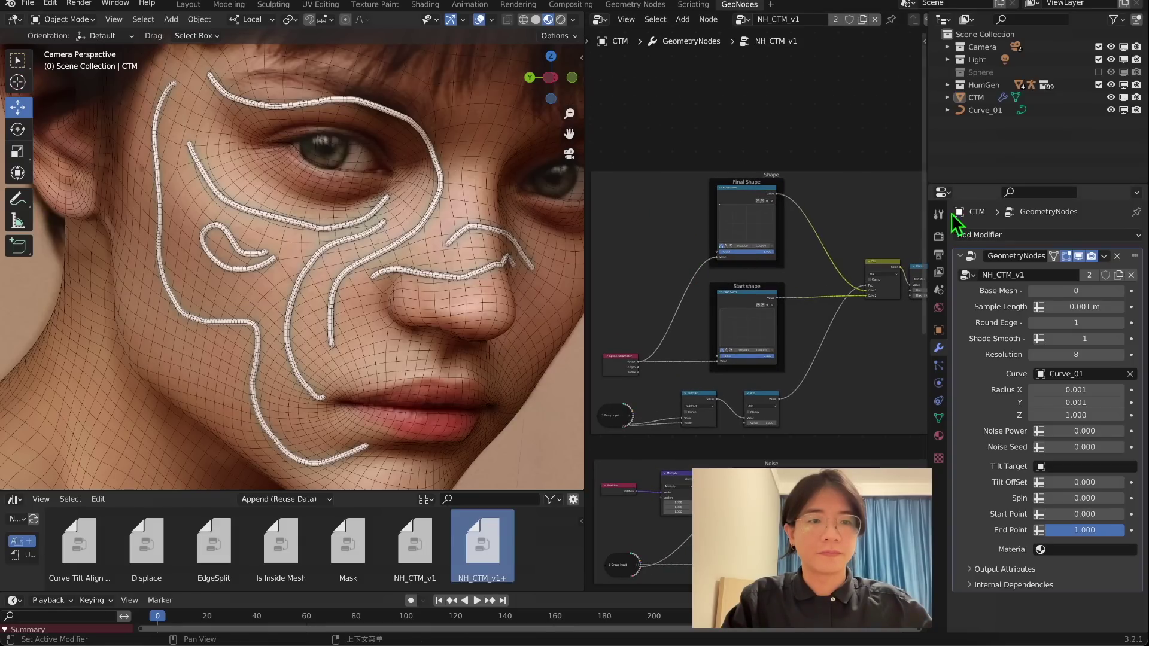
pyautogui.moveTo(926, 212); pyautogui.dragTo(1010, 216)
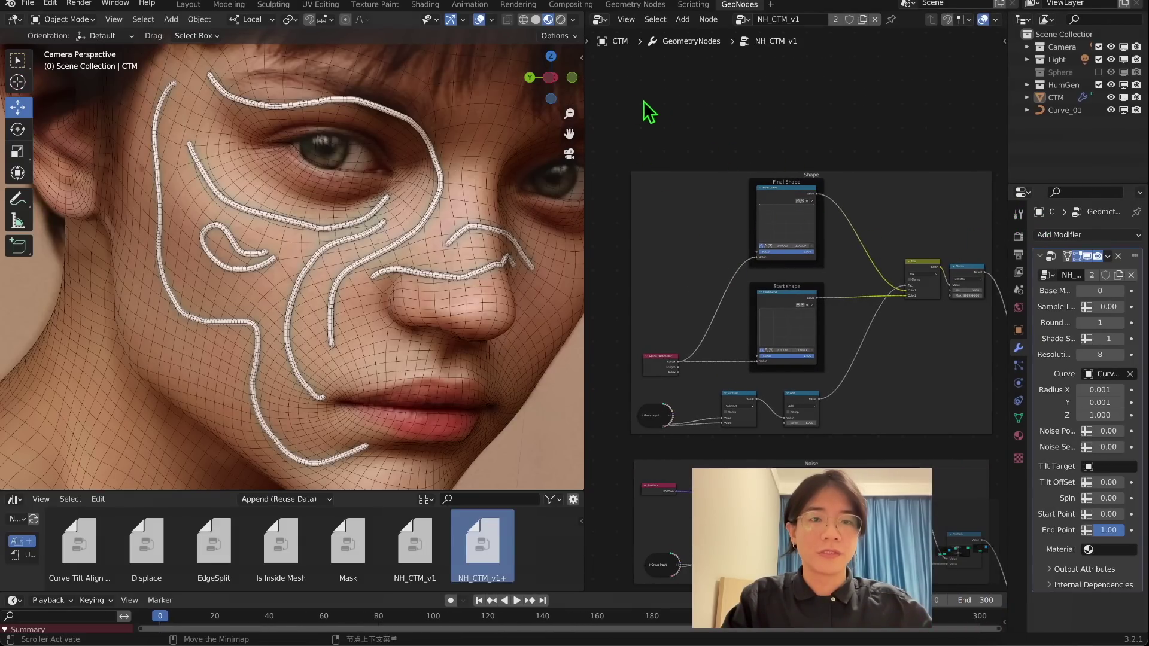
pyautogui.moveTo(621, 100); pyautogui.dragTo(1009, 465)
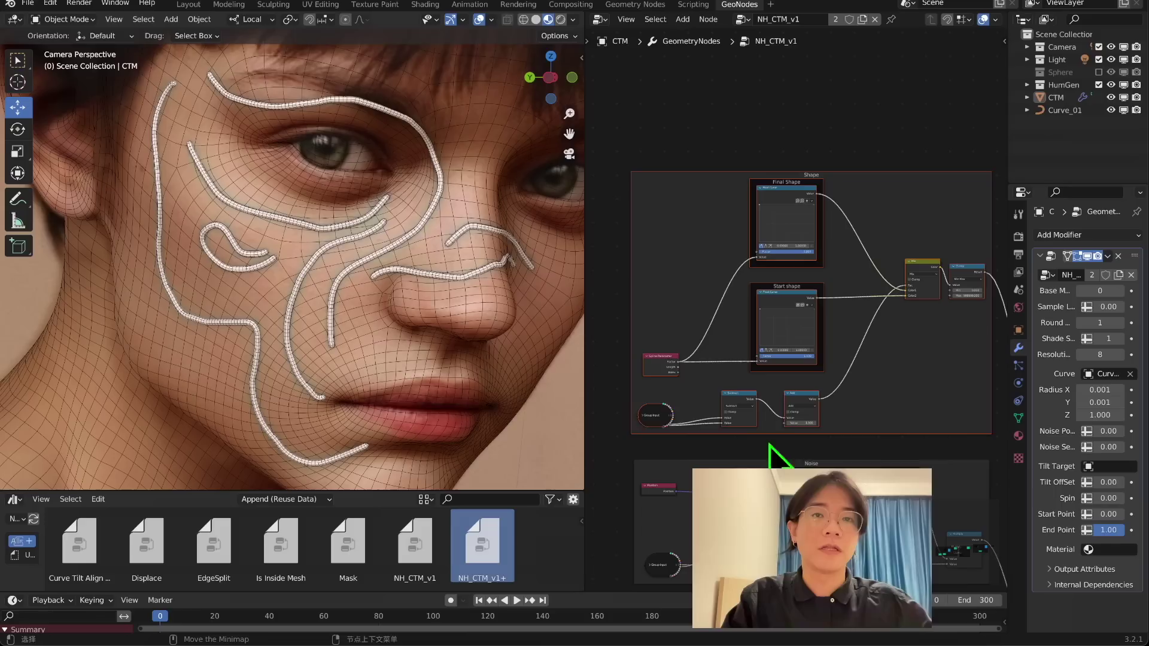
pyautogui.moveTo(801, 199); pyautogui.dragTo(784, 170, button='middle')
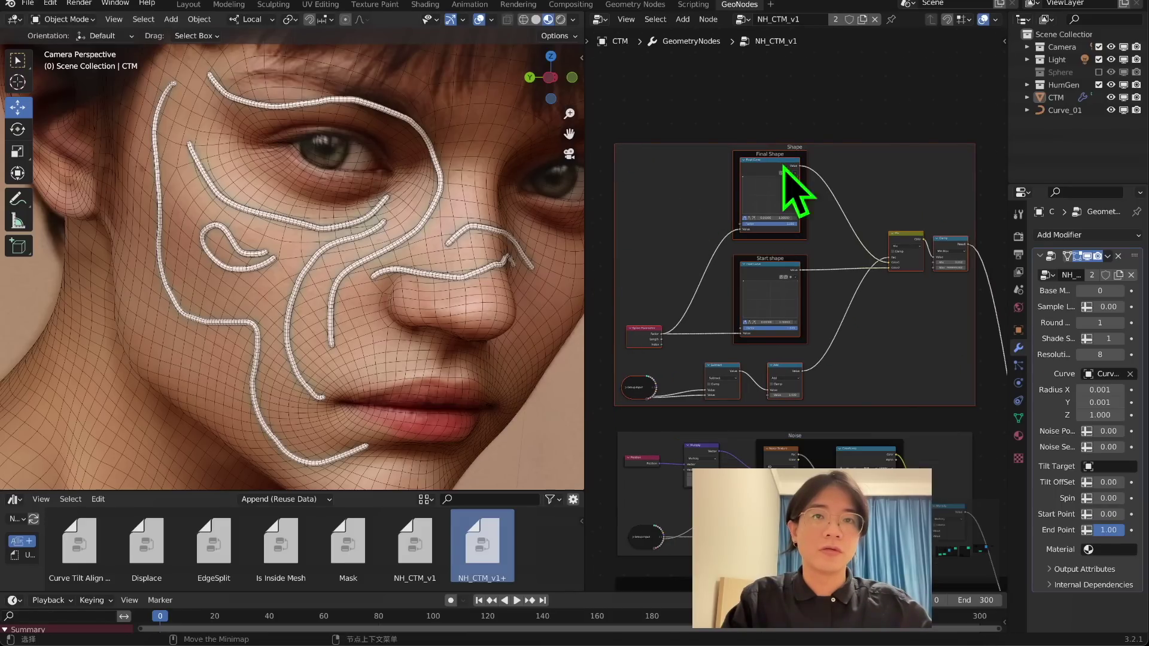
pyautogui.click(745, 117)
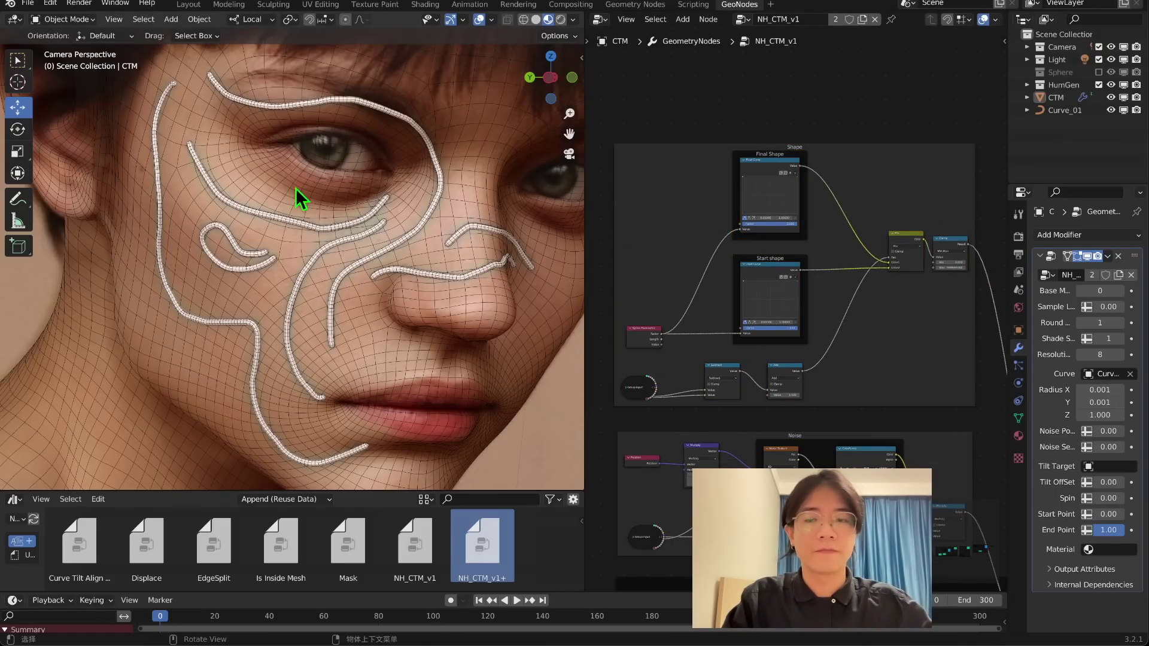
pyautogui.scroll(3, 794, 184)
pyautogui.moveTo(1009, 170); pyautogui.dragTo(951, 180)
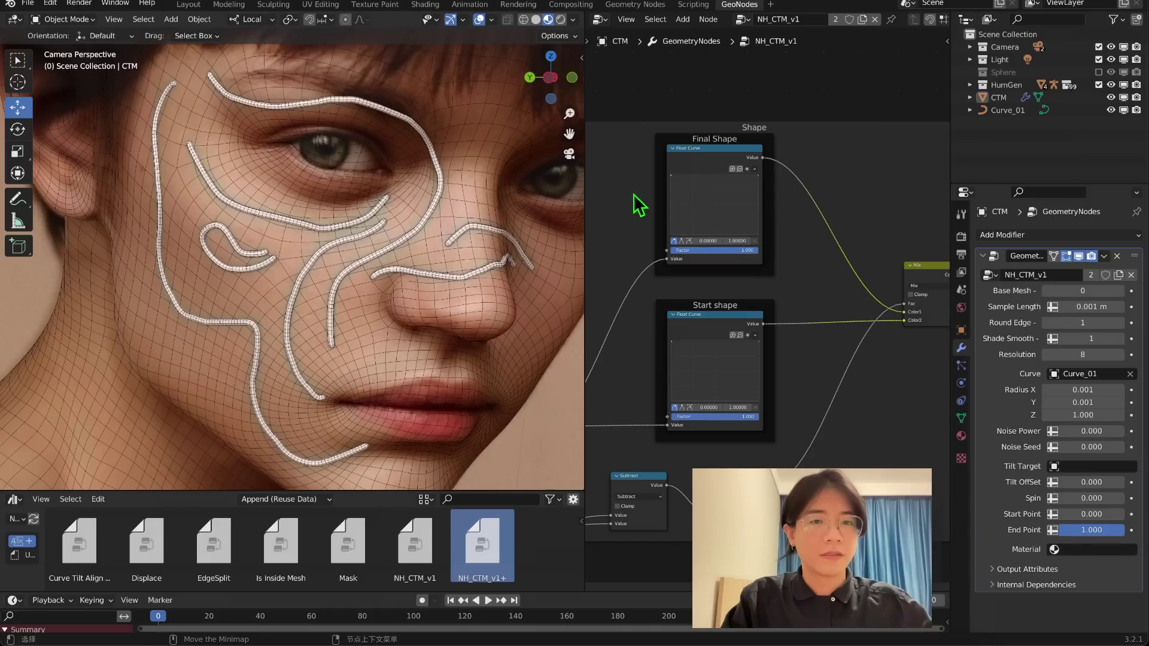
pyautogui.scroll(2, 760, 197)
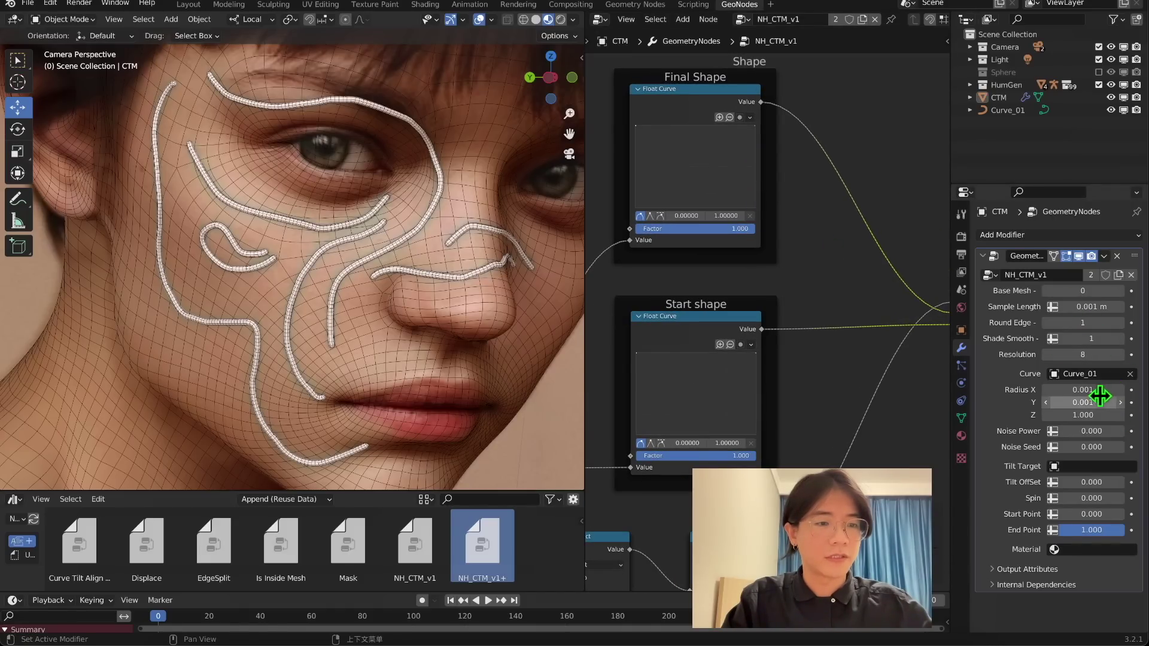
# Set the CTM modifier's Radius Z to 3.440 and lower the Final Shape curve's end point to 0 to taper the strands
pyautogui.moveTo(1084, 415); pyautogui.dragTo(1026, 403)
pyautogui.scroll(2, 737, 197)
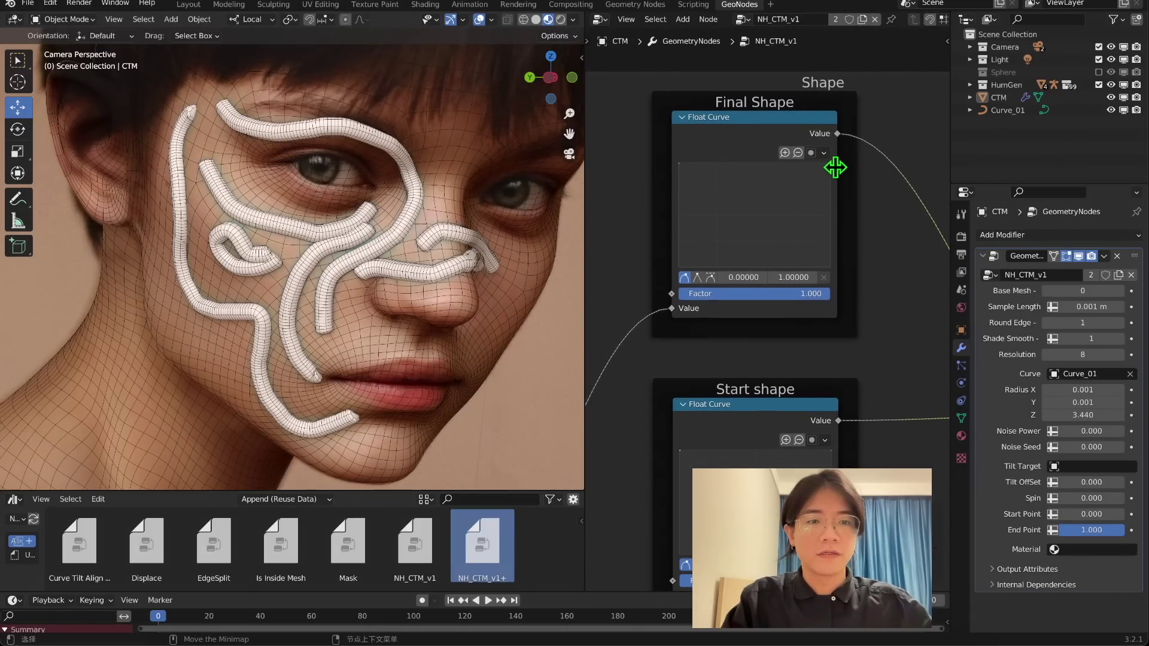
pyautogui.moveTo(829, 164); pyautogui.dragTo(831, 270)
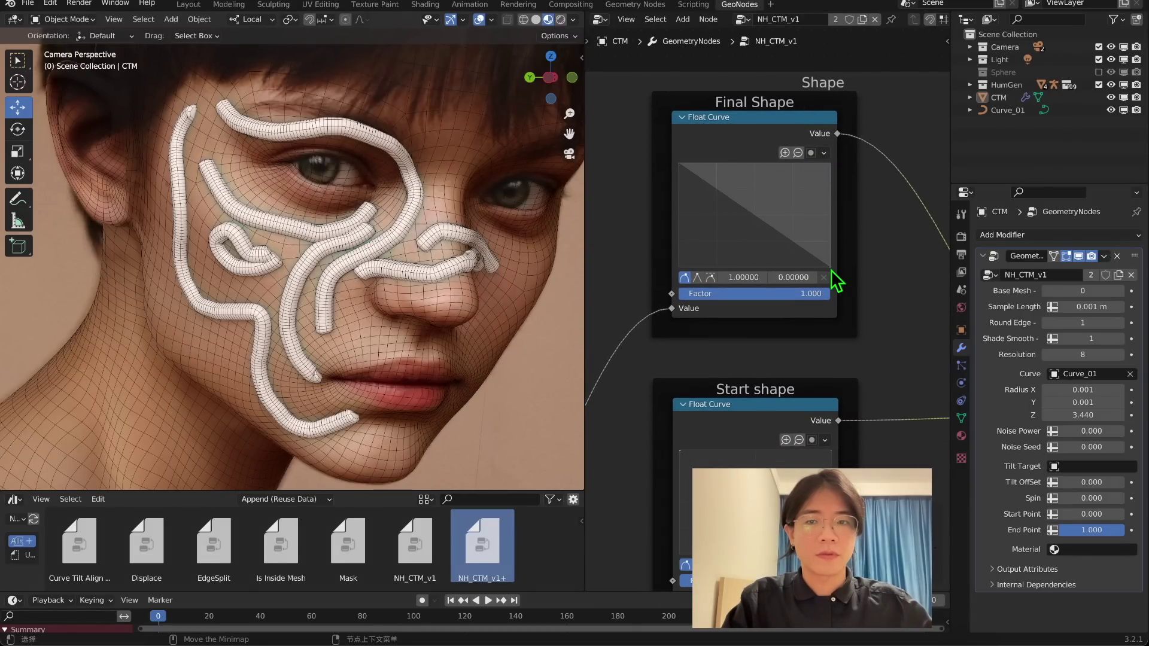
pyautogui.scroll(2, 368, 288)
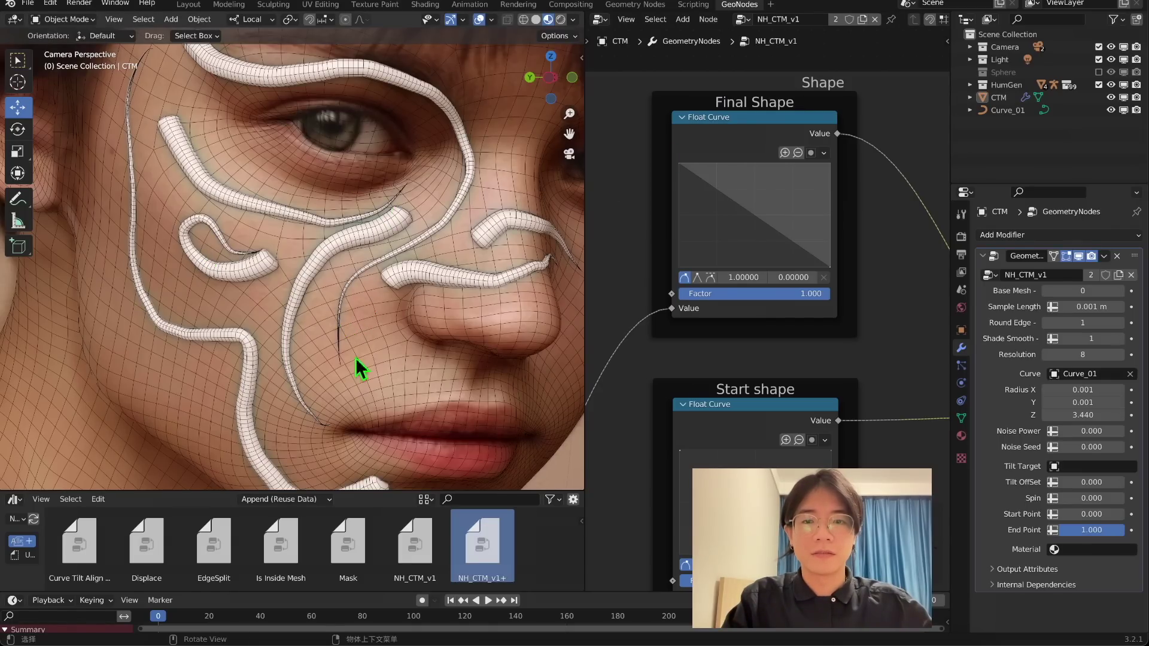
pyautogui.scroll(-2, 227, 110)
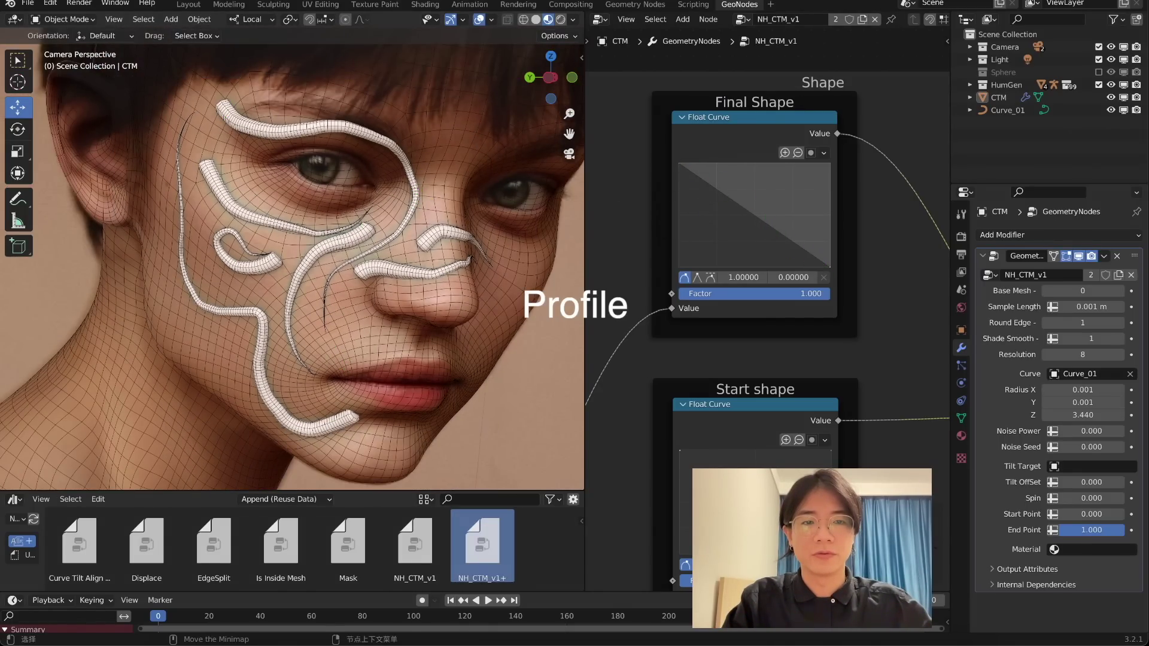
# Add points to the Final Shape curve and drop its start point to zero, forming a profile with two peaks
pyautogui.moveTo(762, 221); pyautogui.dragTo(781, 186)
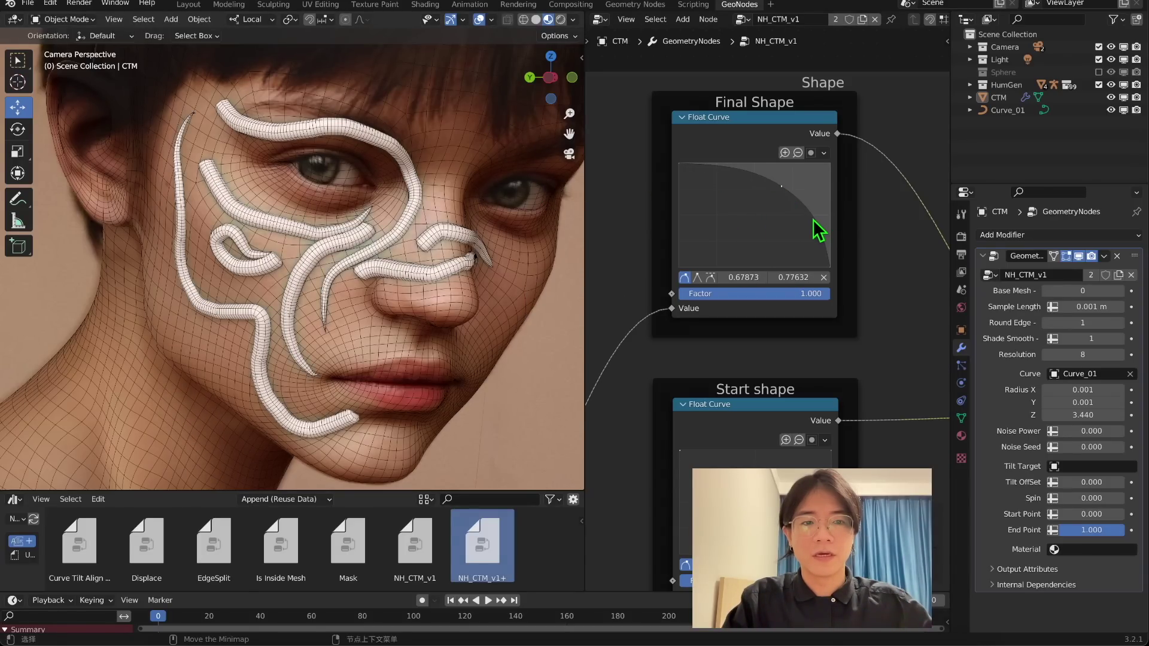
pyautogui.moveTo(818, 231); pyautogui.dragTo(791, 248)
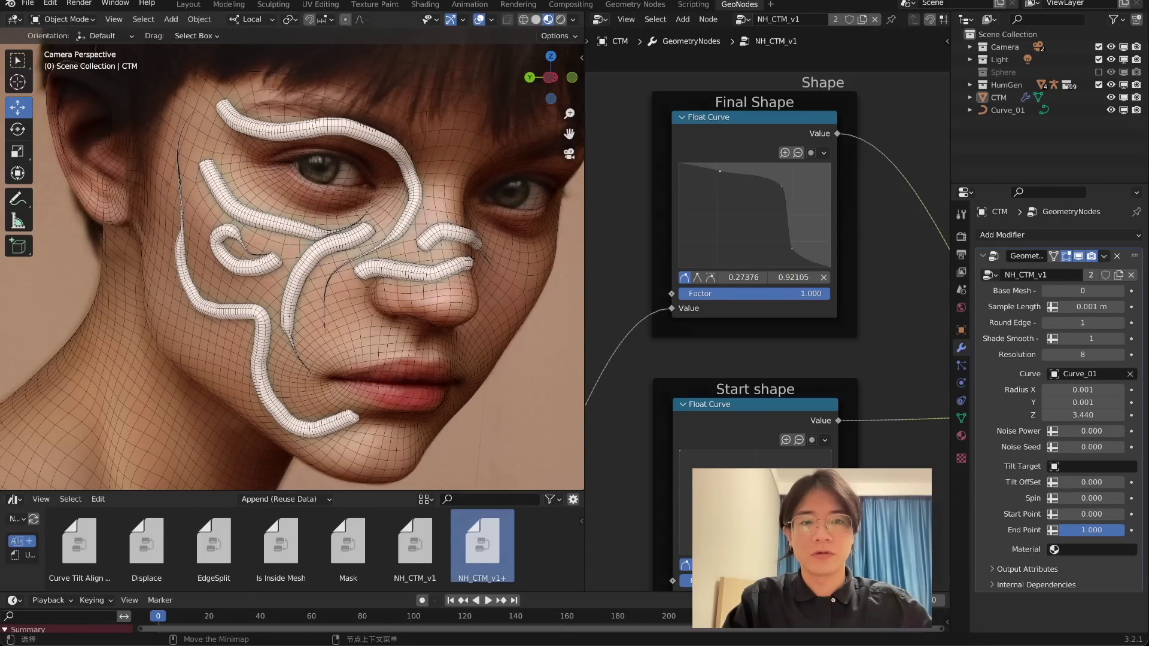
pyautogui.moveTo(741, 196); pyautogui.dragTo(682, 266)
pyautogui.scroll(2, 659, 201)
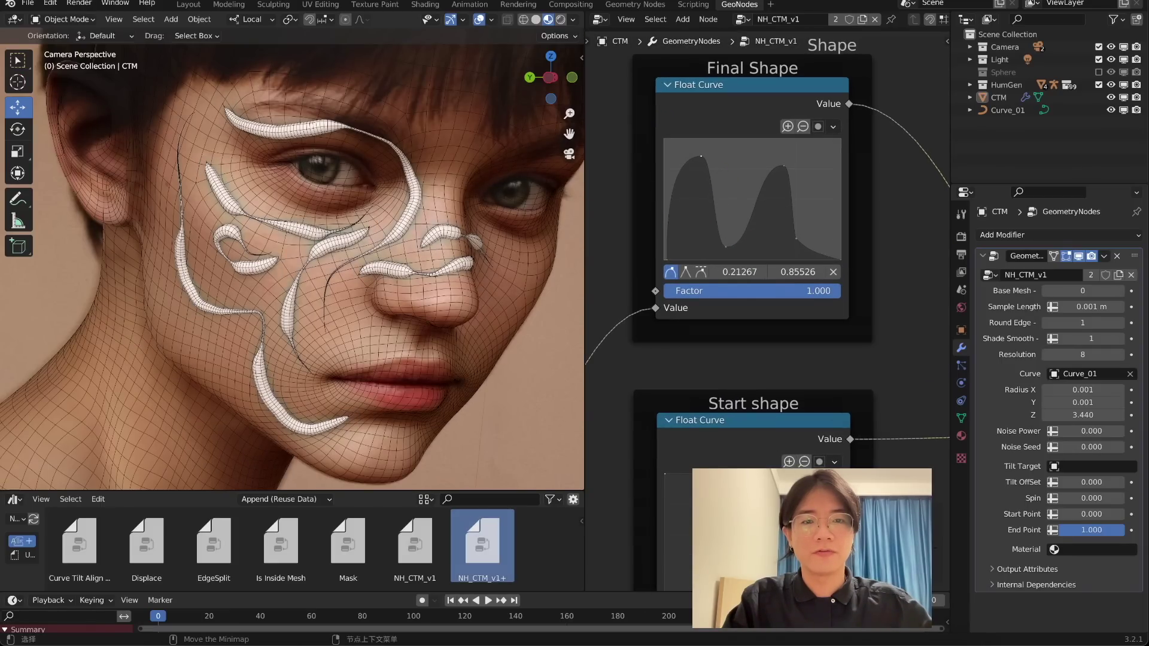
# Add more high and low points to the Final Shape curve to form five peaks that give the strands a beaded profile
pyautogui.moveTo(708, 182); pyautogui.dragTo(701, 252)
pyautogui.moveTo(783, 167); pyautogui.dragTo(743, 139)
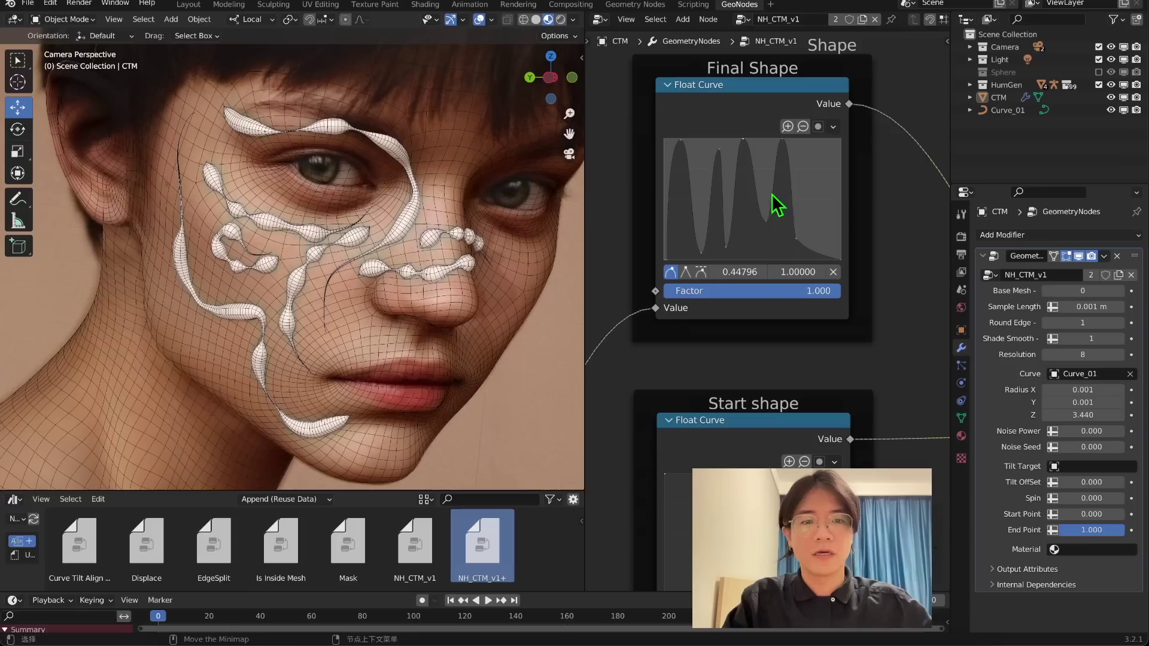
pyautogui.moveTo(765, 221); pyautogui.dragTo(822, 249)
pyautogui.moveTo(469, 206); pyautogui.dragTo(330, 197, button='middle')
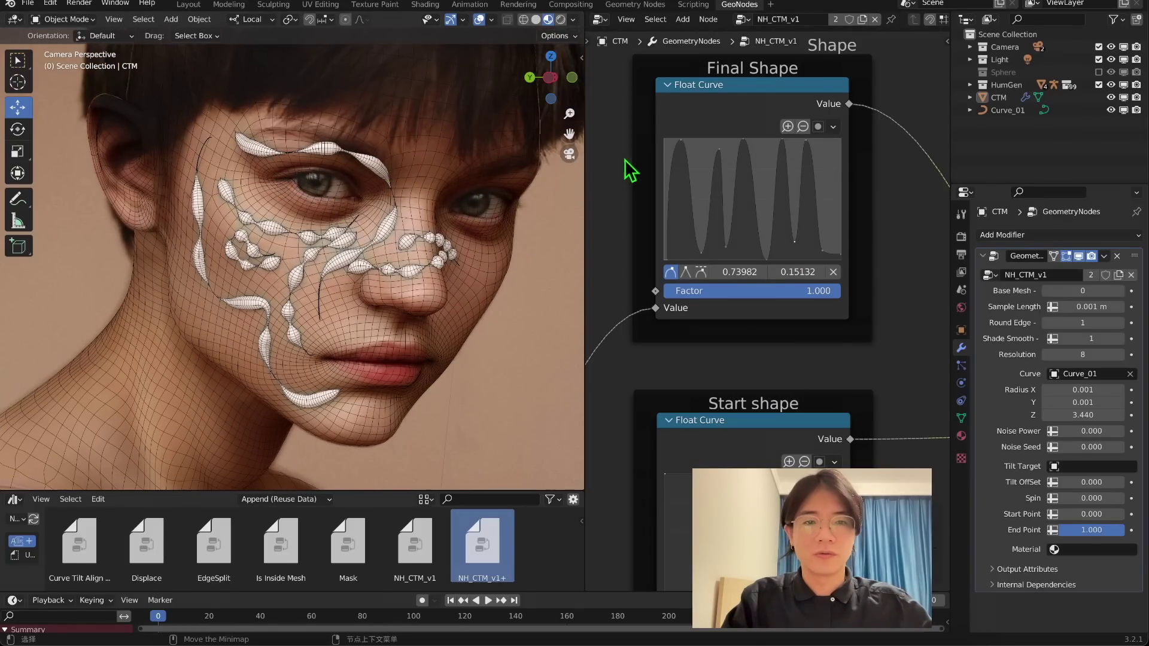
# Draw three more strokes into Curve_01 on the model's surface: beside the ear, down the neck, and from the far cheek to the chin
pyautogui.scroll(-1, 628, 171)
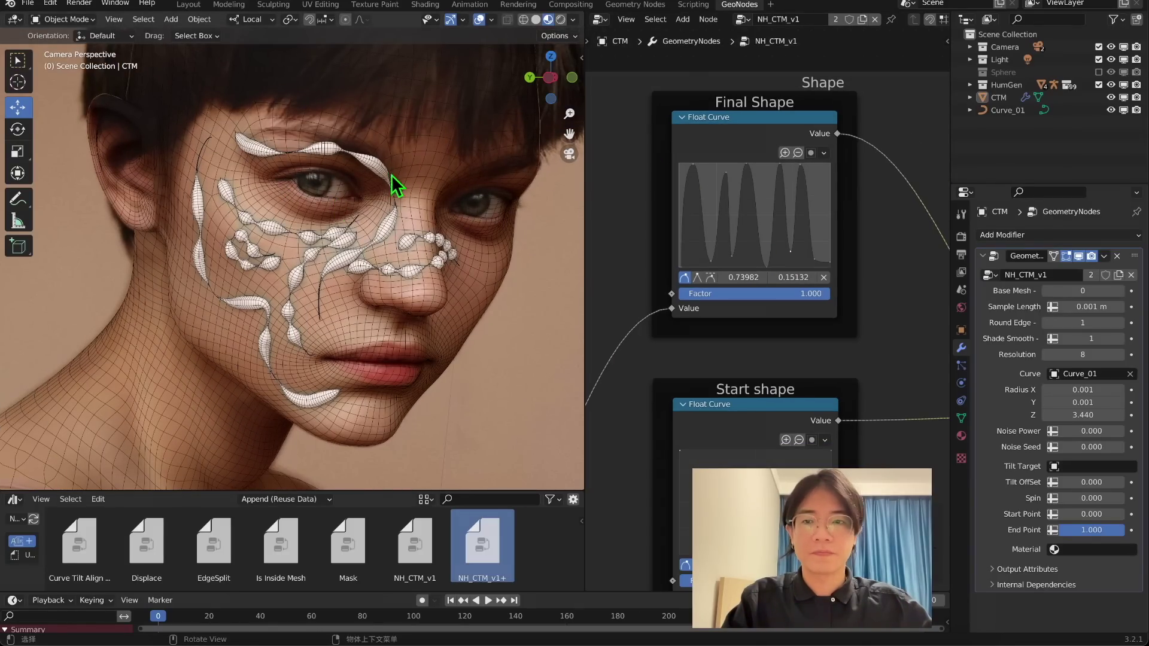
pyautogui.click(999, 111)
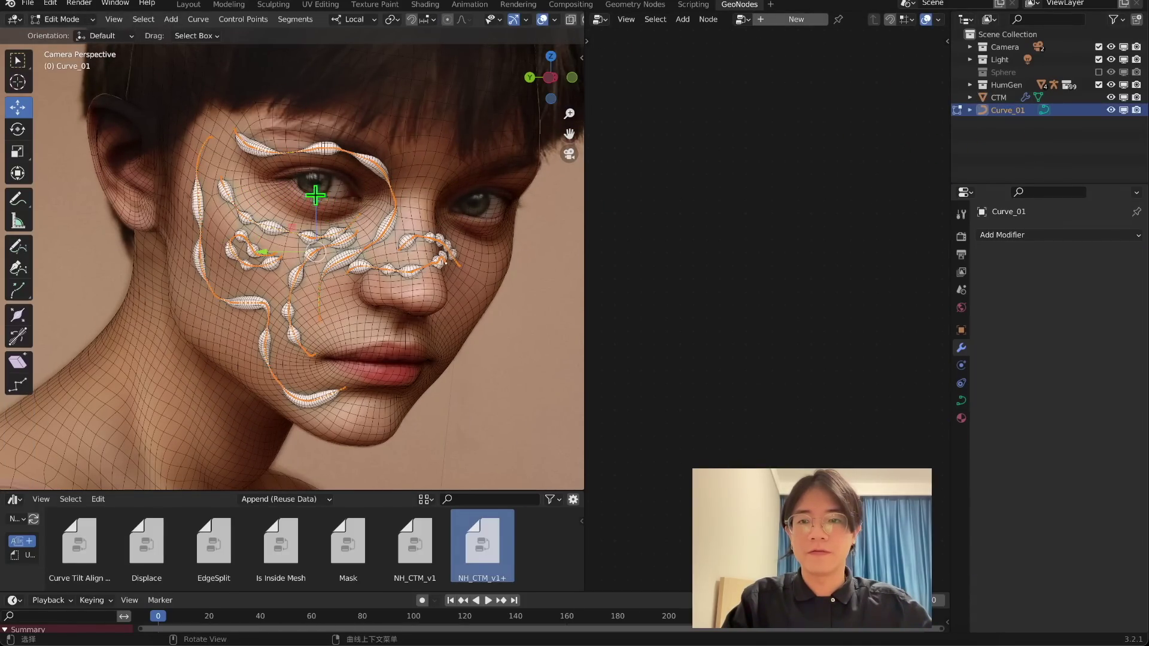
pyautogui.press('Tab')
pyautogui.scroll(3, 98, 195)
pyautogui.click(17, 246)
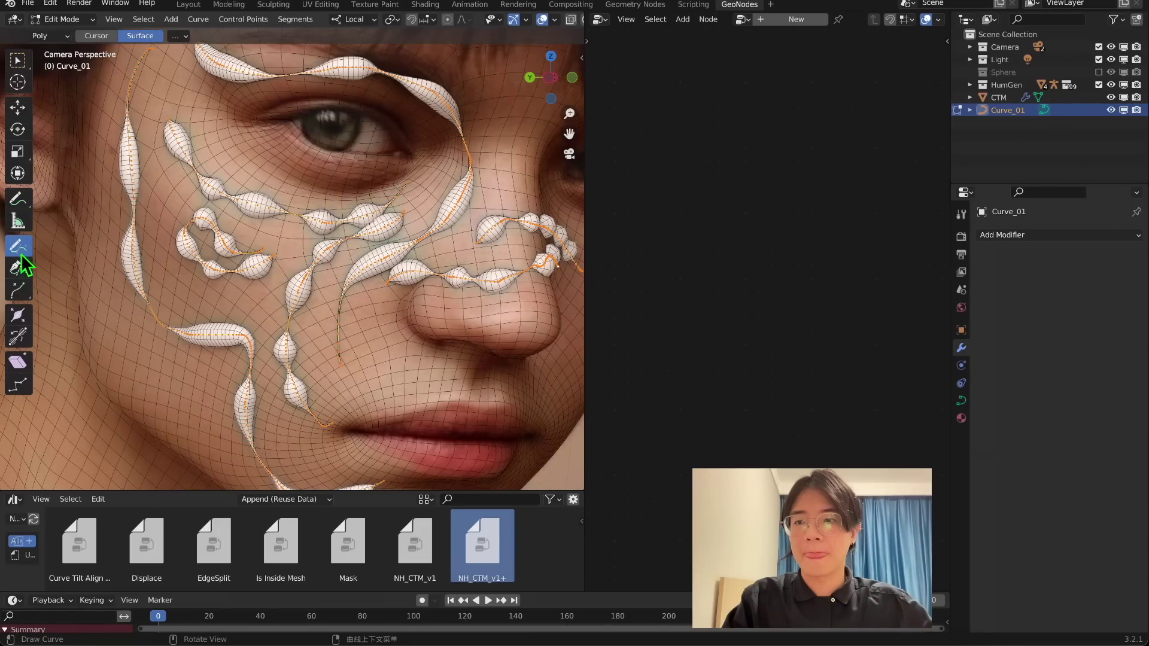
pyautogui.scroll(-3, 224, 229)
pyautogui.moveTo(179, 263); pyautogui.dragTo(217, 330)
pyautogui.keyDown('shift'); pyautogui.moveTo(217, 330); pyautogui.dragTo(208, 196, button='middle'); pyautogui.keyUp('shift')
pyautogui.moveTo(247, 258); pyautogui.dragTo(276, 360)
pyautogui.scroll(-1, 286, 310)
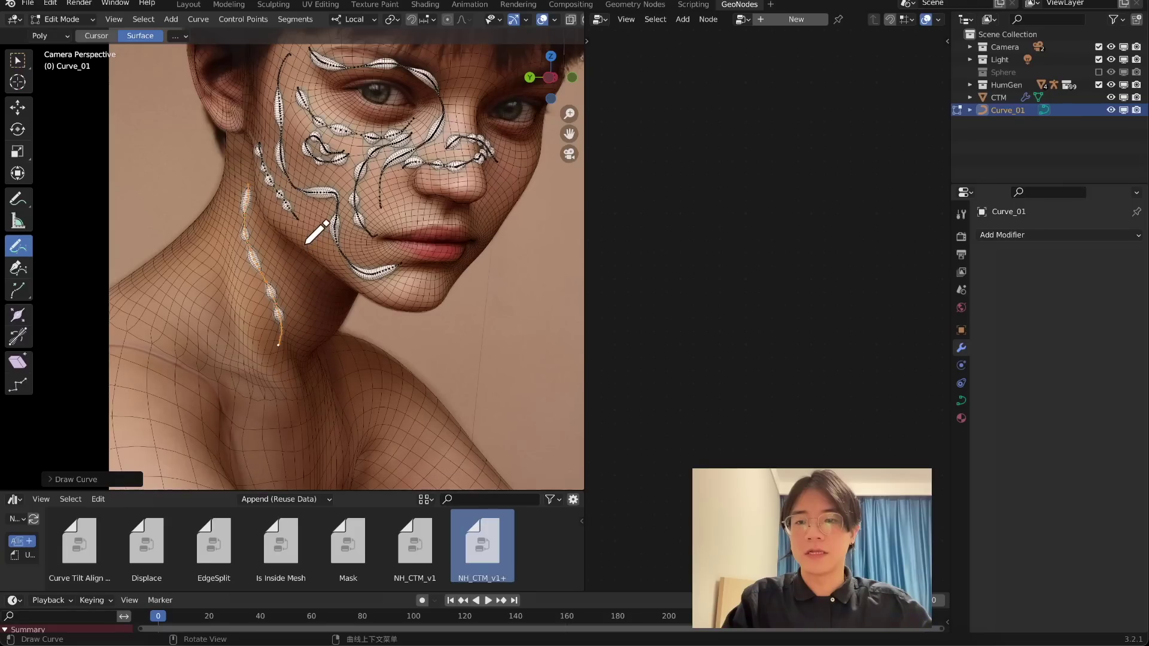
pyautogui.keyDown('shift'); pyautogui.moveTo(257, 269); pyautogui.dragTo(146, 341, button='middle'); pyautogui.keyUp('shift')
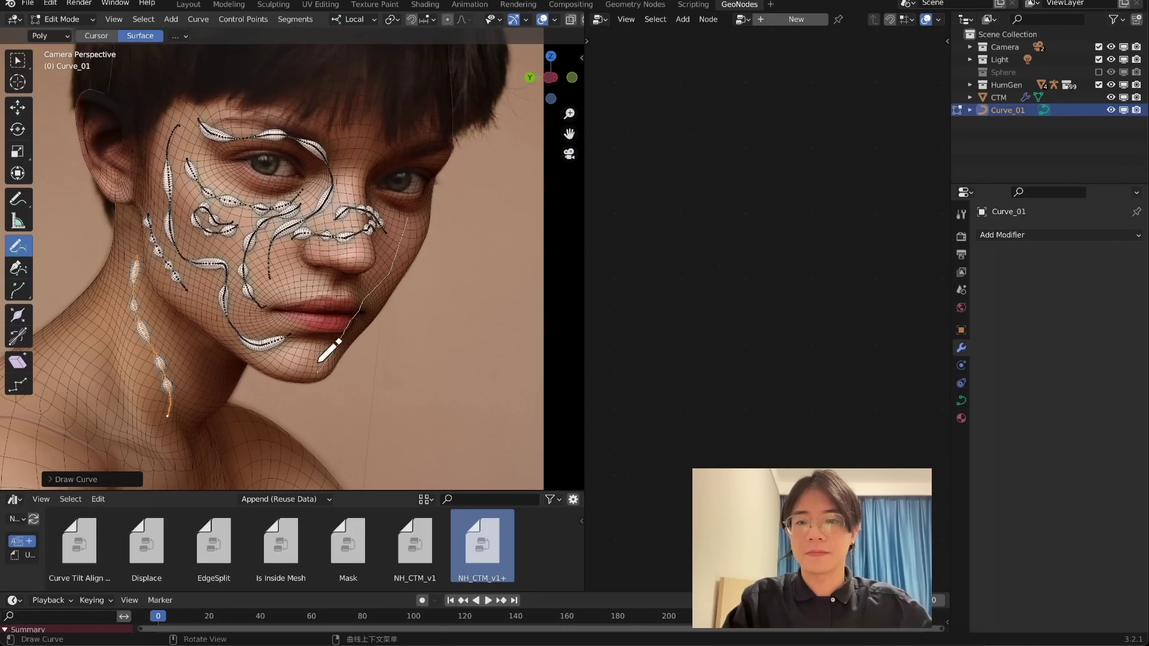
pyautogui.moveTo(323, 358); pyautogui.dragTo(326, 356)
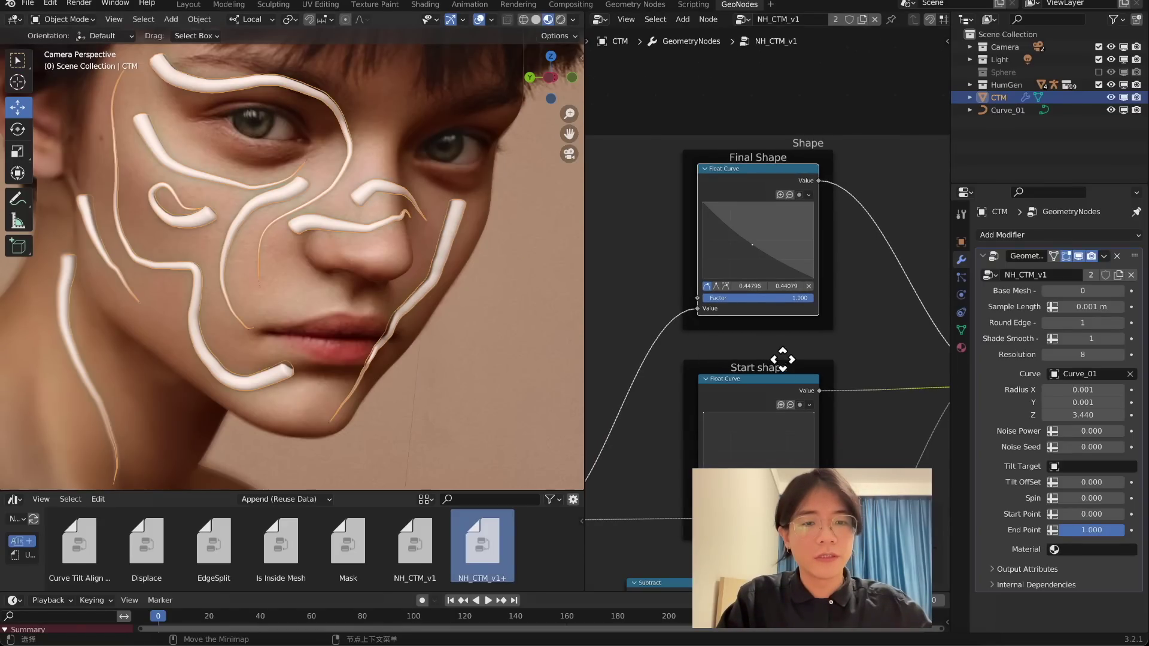
# Examine the Final Shape and Start shape float curves and compare them with the strands on the face
pyautogui.moveTo(782, 359); pyautogui.dragTo(782, 231, button='middle')
pyautogui.scroll(2, 783, 273)
pyautogui.click(751, 219)
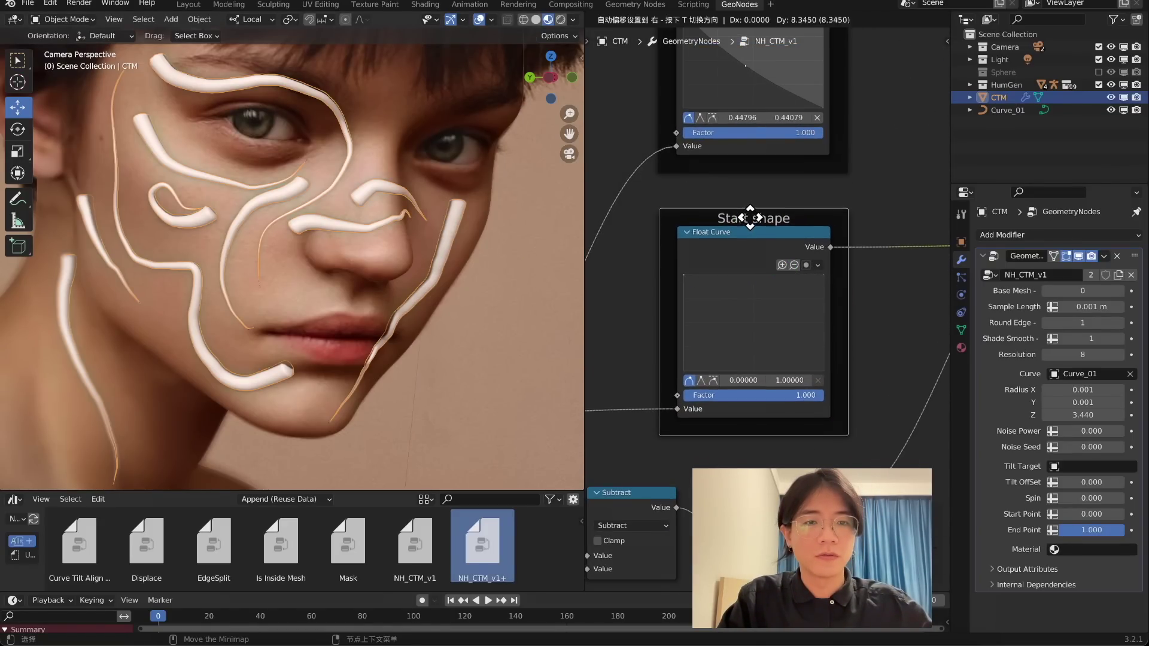
pyautogui.moveTo(818, 243); pyautogui.dragTo(830, 405, button='middle')
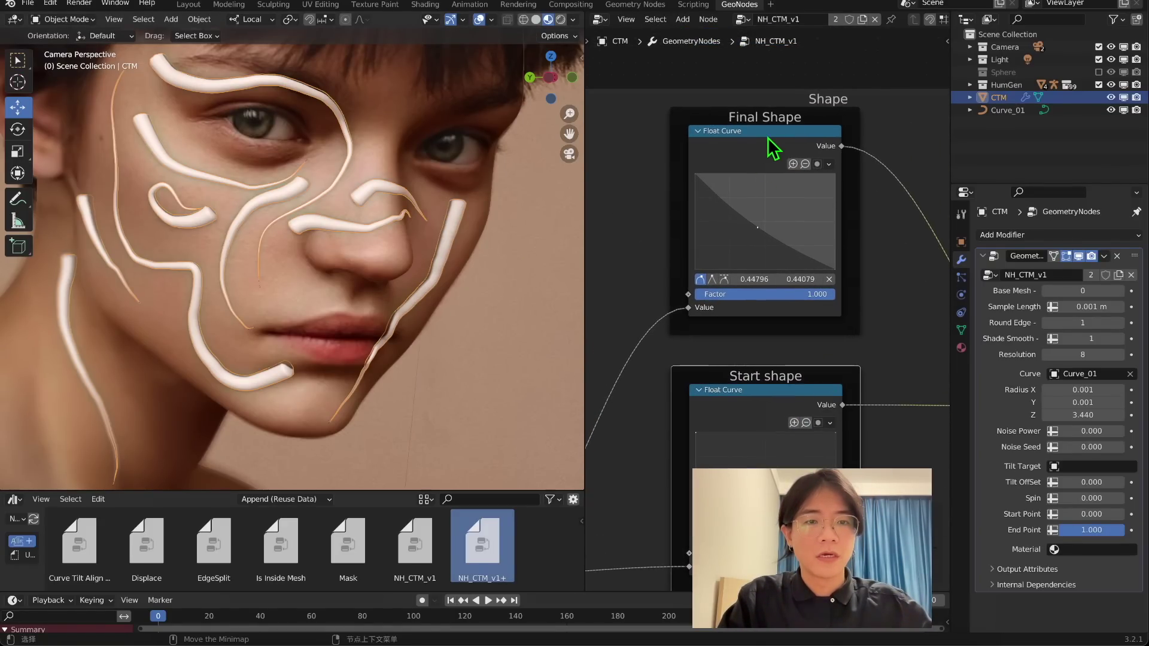
pyautogui.moveTo(508, 172); pyautogui.dragTo(235, 170, button='middle')
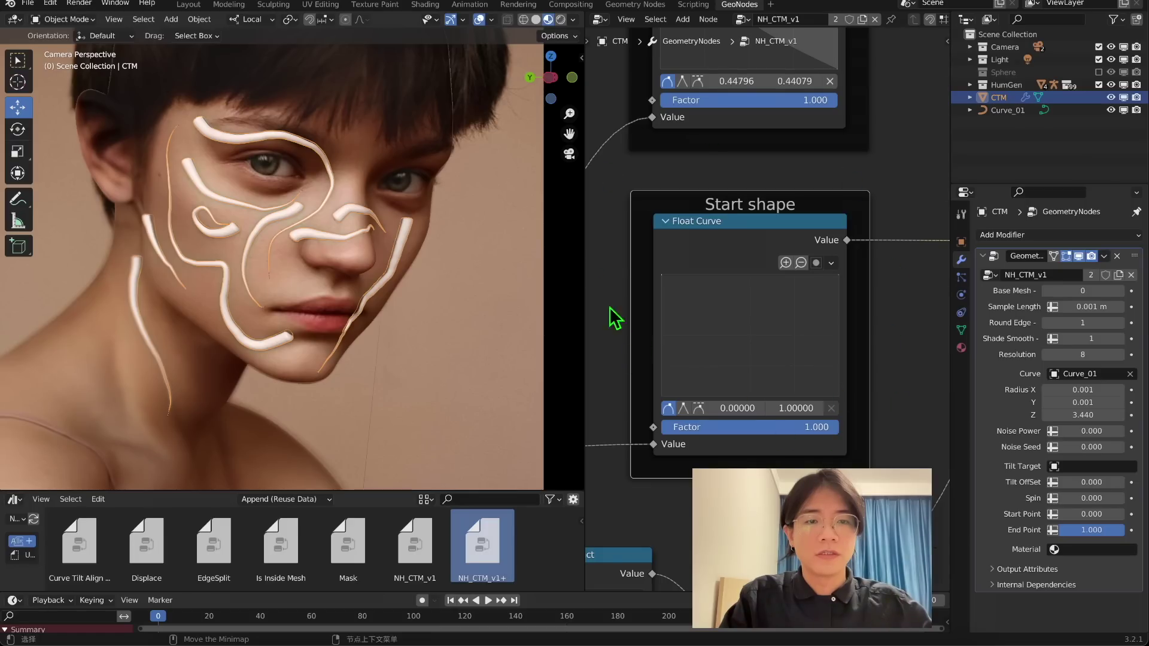
pyautogui.scroll(-1, 827, 347)
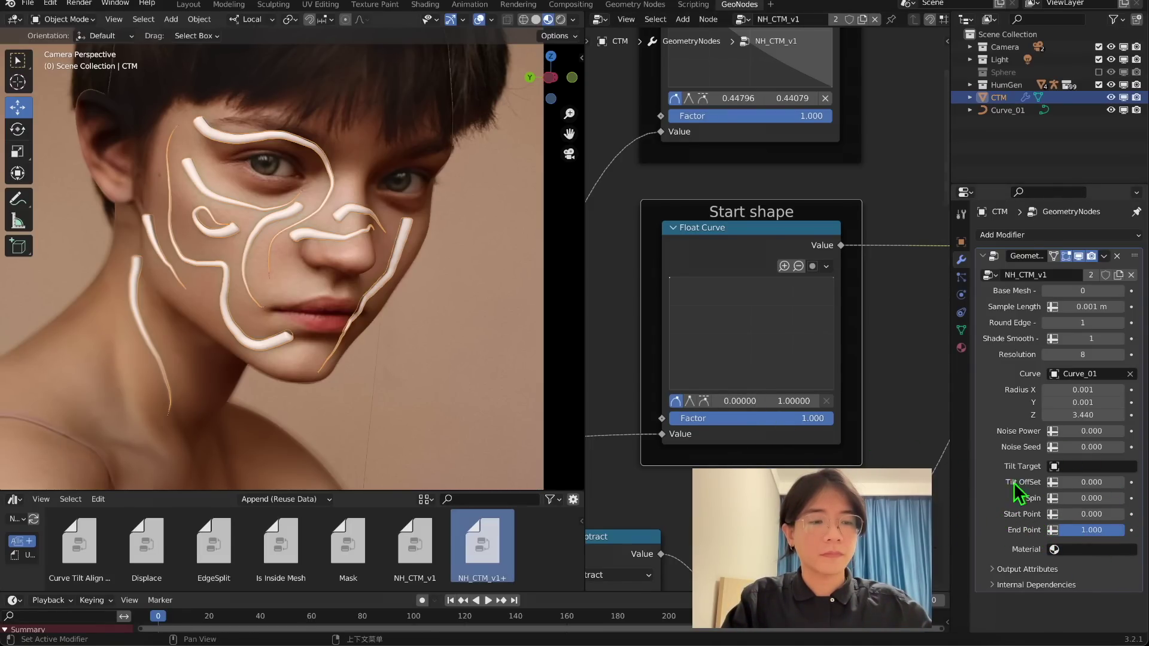
# Preview the growth of the CTM strands by lowering the End Point to 0.136, and return it to 1.000
pyautogui.moveTo(1117, 530)
pyautogui.mouseDown()
pyautogui.moveTo(1065, 530)
pyautogui.moveTo(1125, 530)
pyautogui.mouseUp()
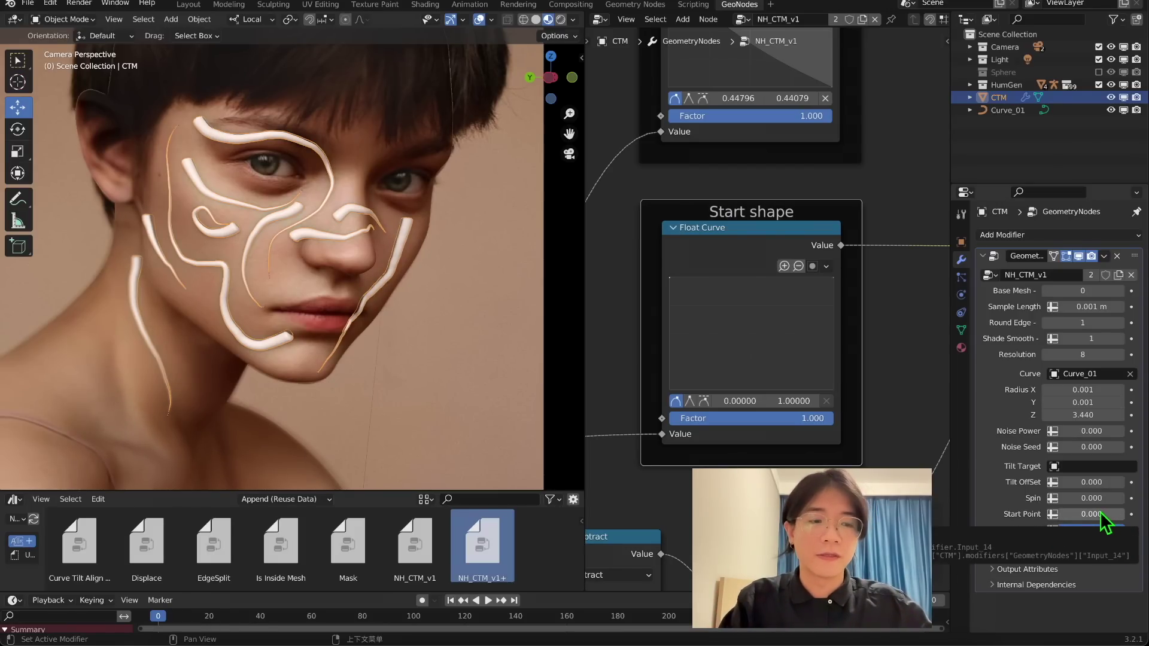
pyautogui.moveTo(1099, 514); pyautogui.dragTo(1053, 514)
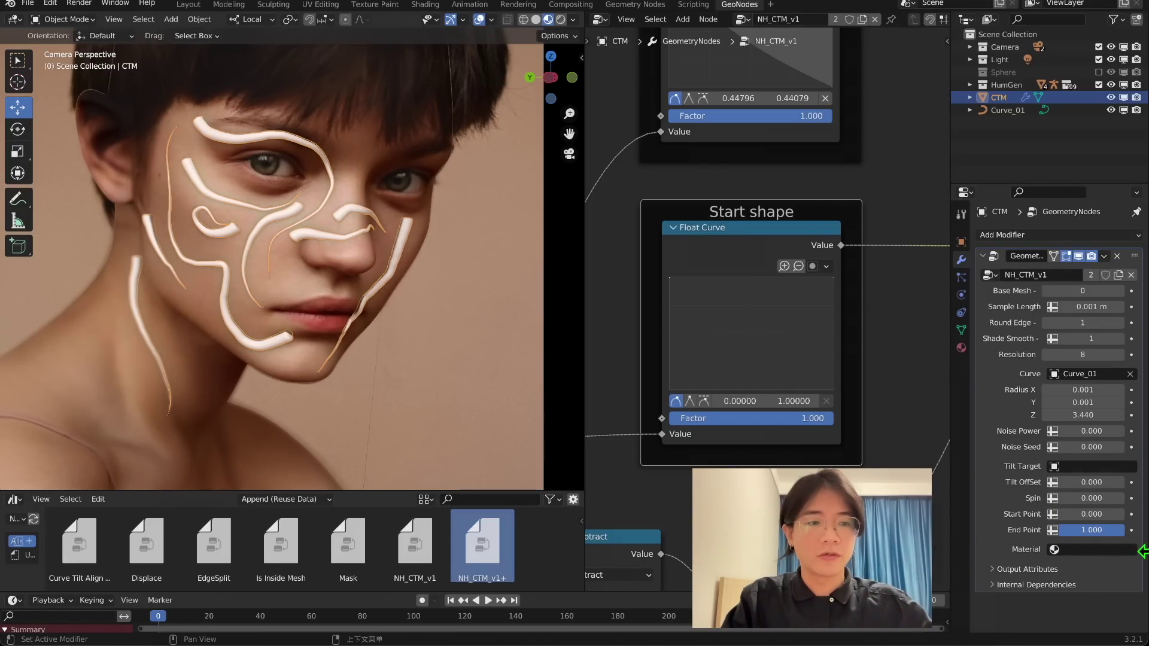
pyautogui.moveTo(1107, 530); pyautogui.dragTo(1053, 530)
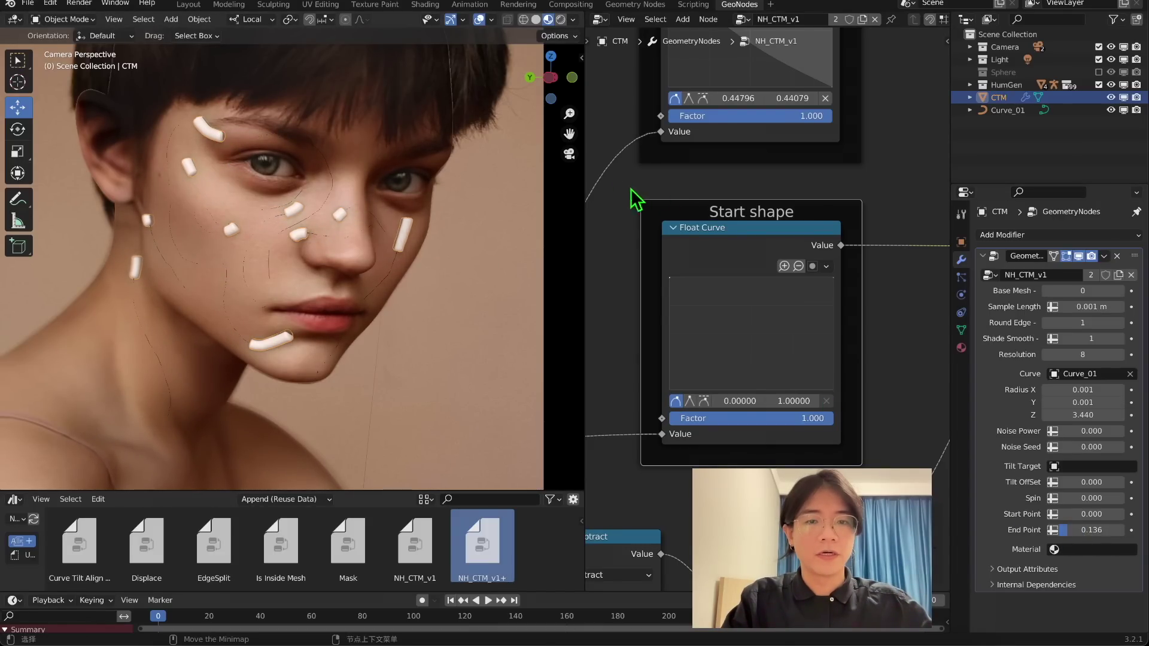
pyautogui.moveTo(623, 202); pyautogui.dragTo(867, 443)
pyautogui.click(897, 392)
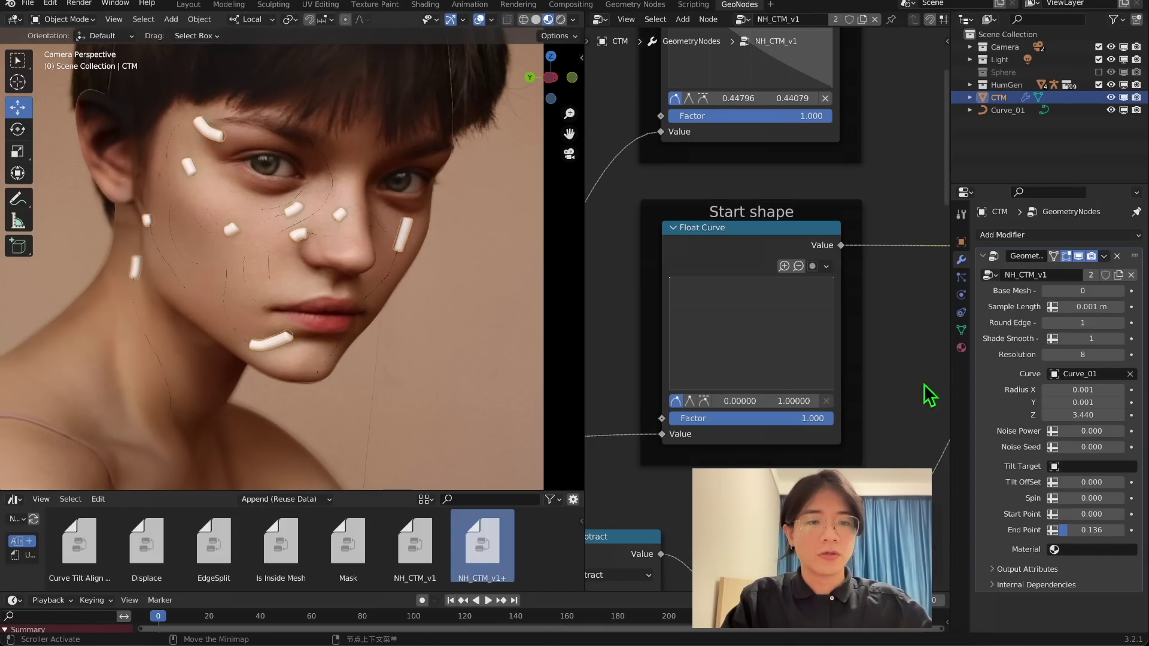
pyautogui.moveTo(1069, 533); pyautogui.dragTo(1125, 530)
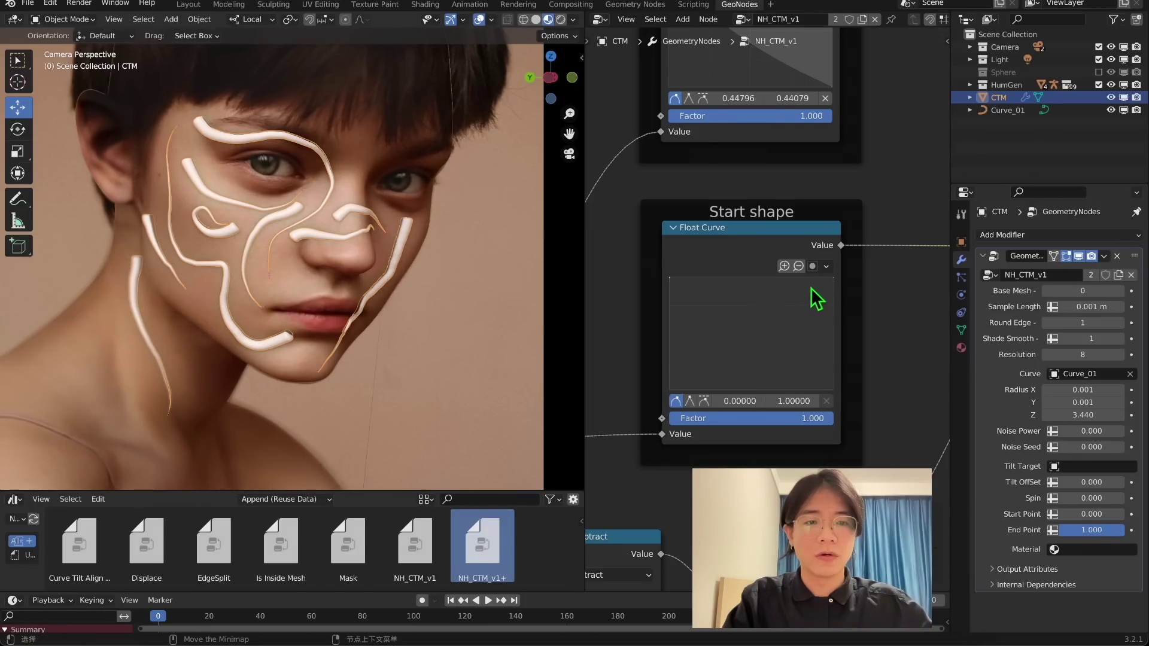
# Lower the Start shape curve's end point to zero and rework the Final Shape curve into alternating peaks and dips starting from zero
pyautogui.moveTo(832, 287); pyautogui.dragTo(833, 389)
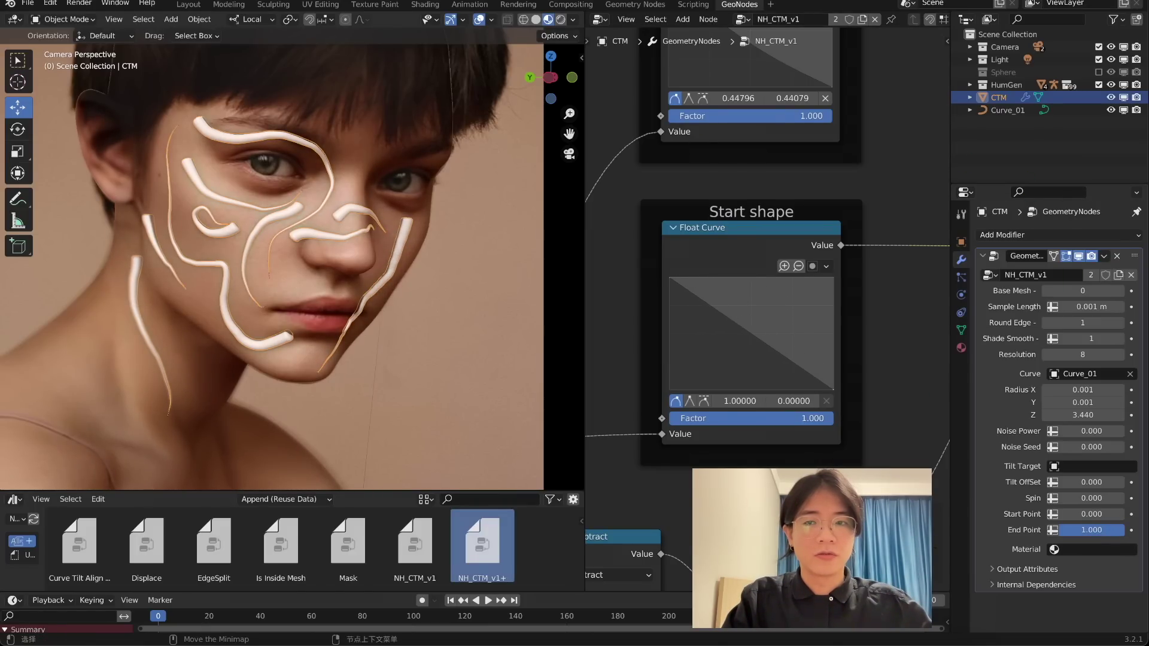
pyautogui.moveTo(811, 216); pyautogui.dragTo(836, 272, button='middle')
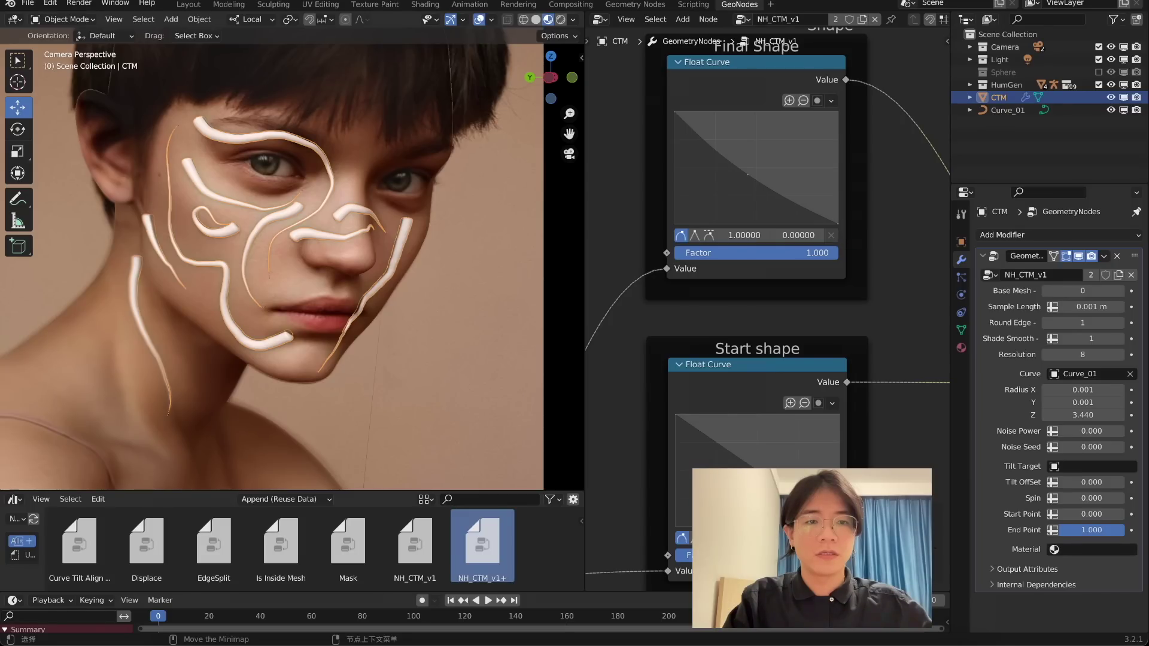
pyautogui.moveTo(838, 225)
pyautogui.mouseDown()
pyautogui.moveTo(837, 184)
pyautogui.moveTo(837, 225)
pyautogui.mouseUp()
pyautogui.moveTo(725, 159)
pyautogui.mouseDown()
pyautogui.moveTo(722, 182)
pyautogui.moveTo(758, 124)
pyautogui.moveTo(774, 198)
pyautogui.moveTo(787, 127)
pyautogui.moveTo(814, 147)
pyautogui.moveTo(799, 214)
pyautogui.moveTo(807, 139)
pyautogui.mouseUp()
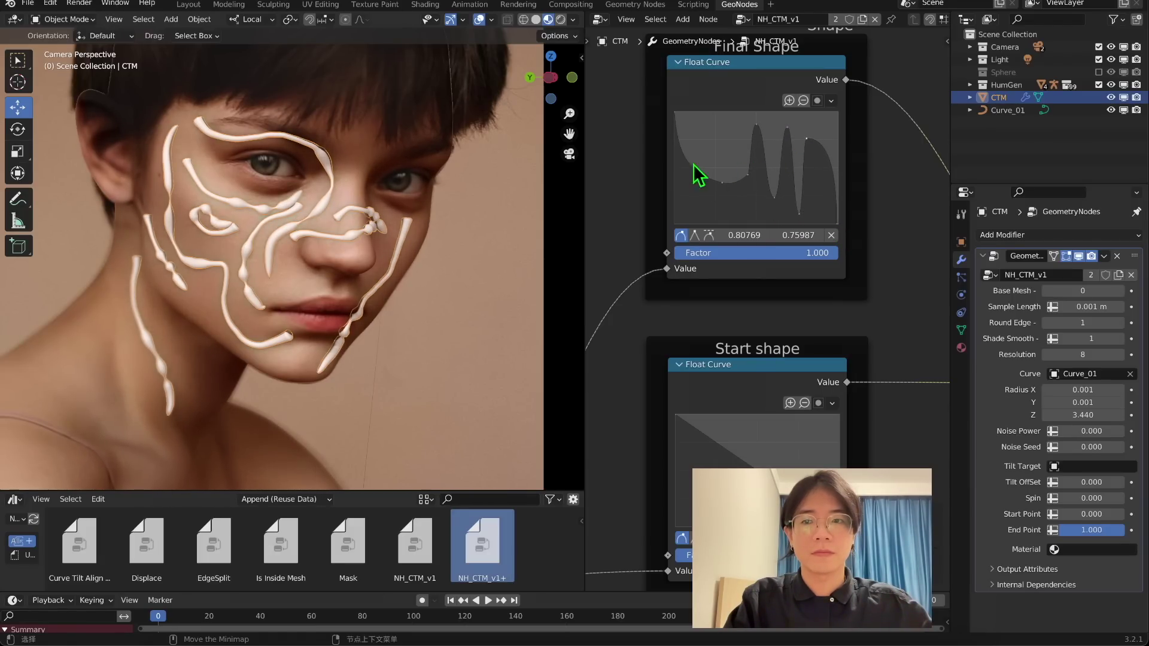
pyautogui.moveTo(723, 191); pyautogui.dragTo(721, 132)
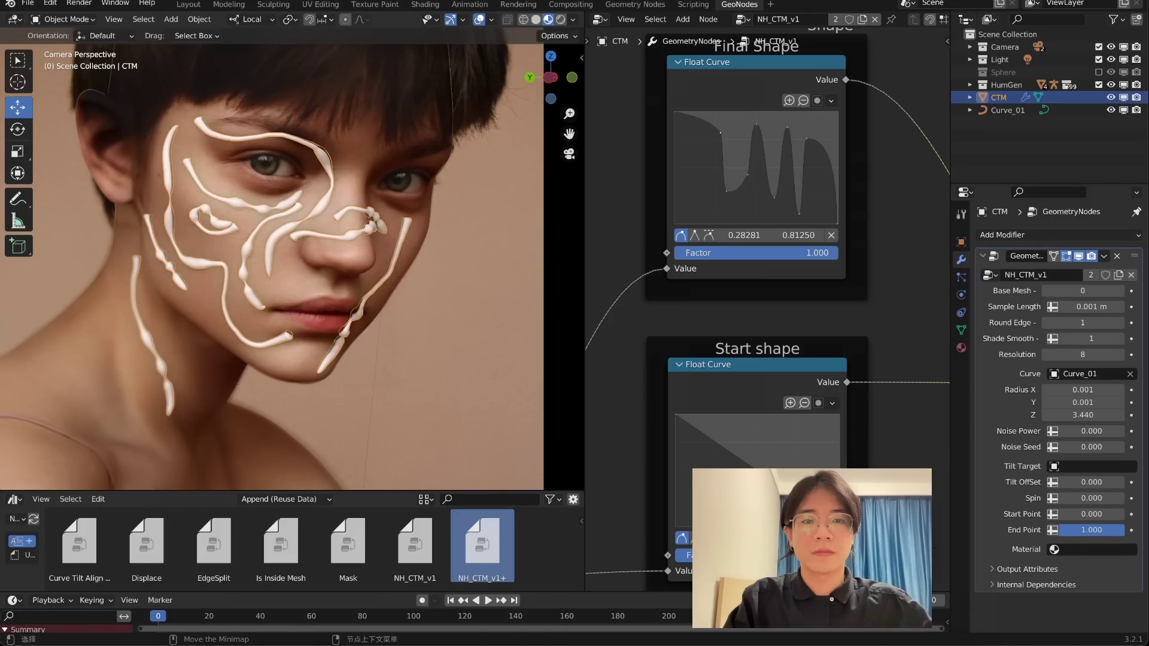
pyautogui.scroll(-1, 501, 198)
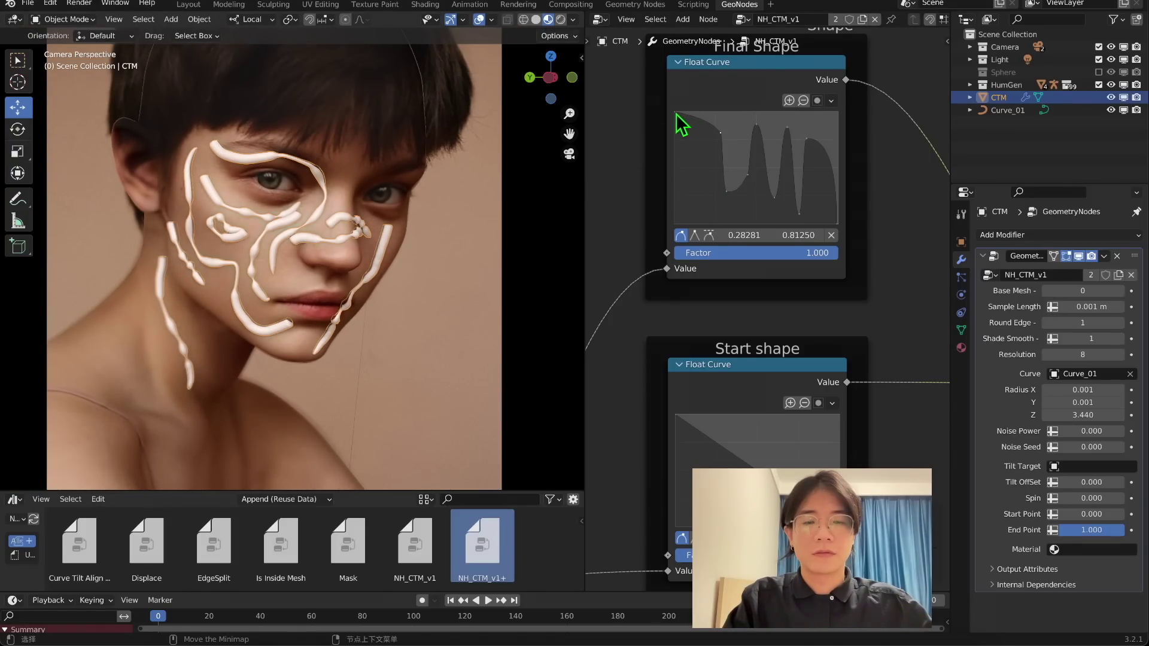
pyautogui.scroll(2, 495, 180)
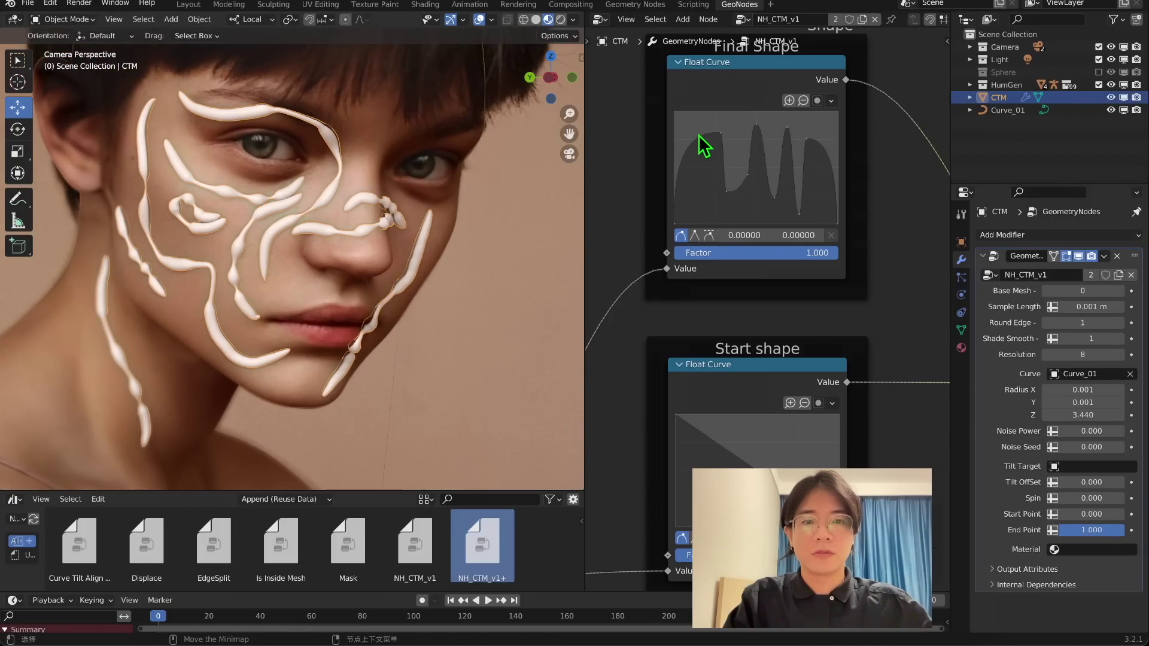
pyautogui.moveTo(704, 145); pyautogui.dragTo(709, 216)
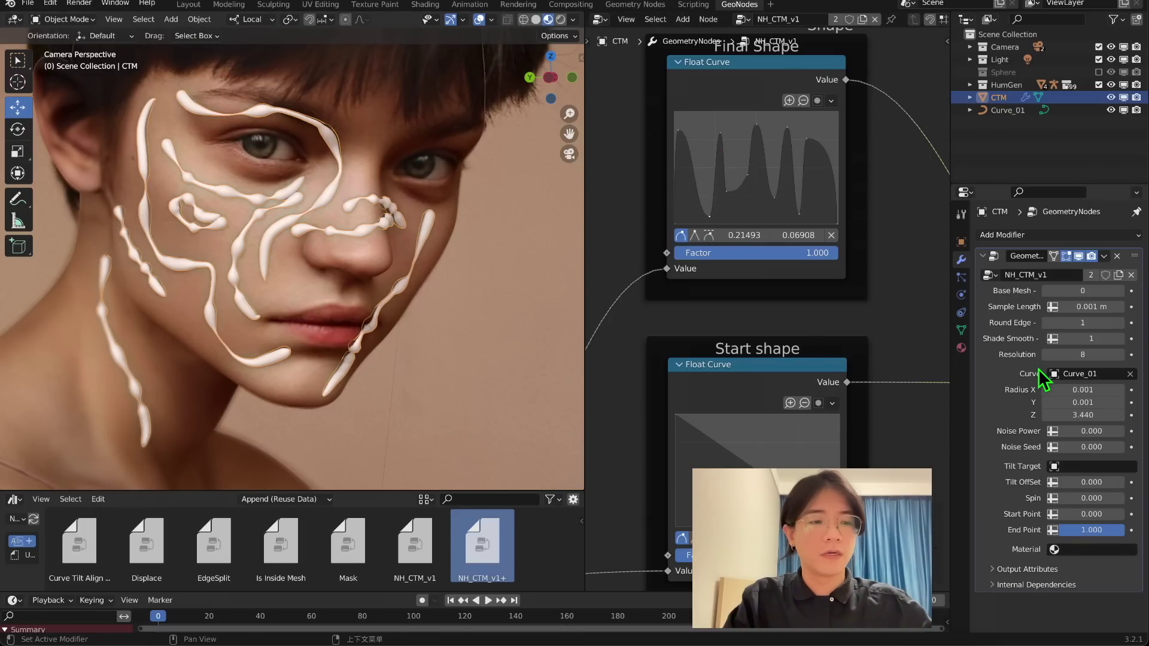
# Sweep the End Point down to 0.000 and back to 1.000 to preview how the beaded strands grow
pyautogui.moveTo(700, 367); pyautogui.dragTo(720, 247, button='middle')
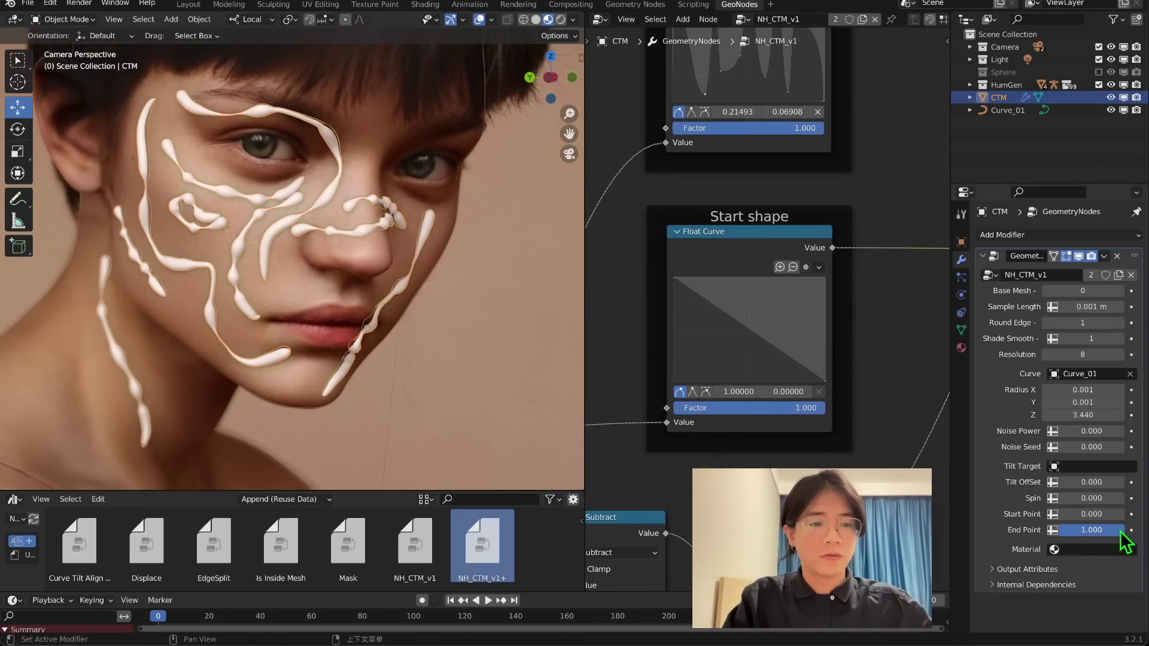
pyautogui.moveTo(1113, 530); pyautogui.dragTo(1073, 530)
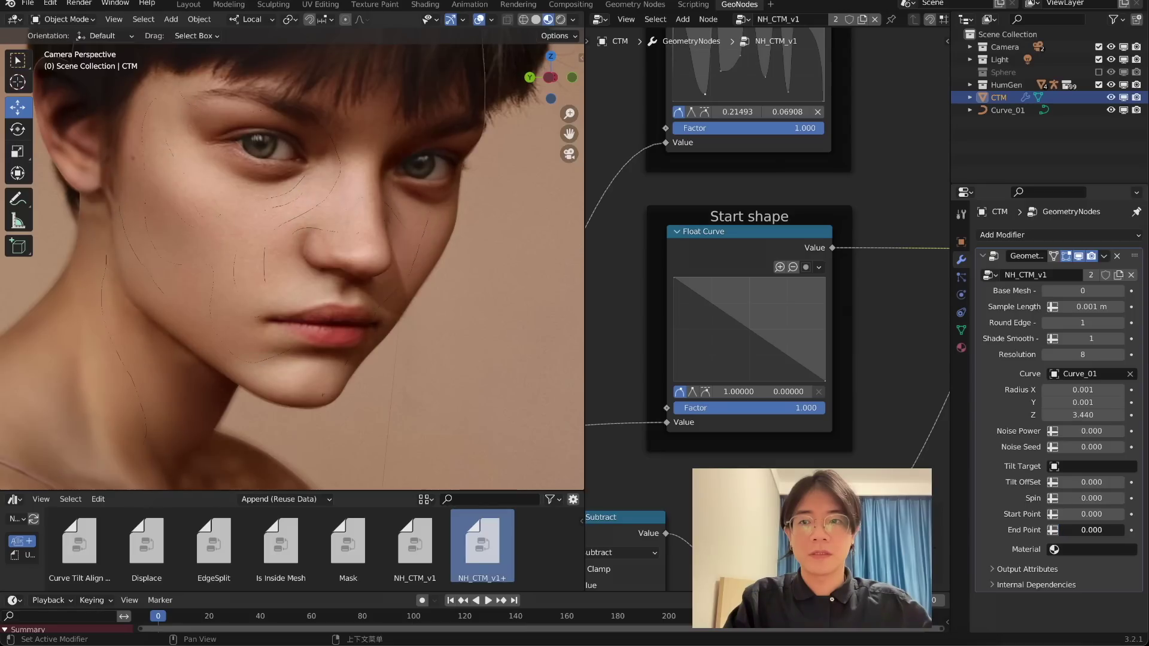
pyautogui.moveTo(1074, 530); pyautogui.dragTo(1125, 530)
# Reset the Final Shape float curve and raise its start point to 1.0 to give the strands uniform thickness
pyautogui.scroll(2, 796, 183)
pyautogui.moveTo(796, 183); pyautogui.dragTo(804, 410, button='middle')
pyautogui.scroll(-1, 804, 410)
pyautogui.click(779, 157)
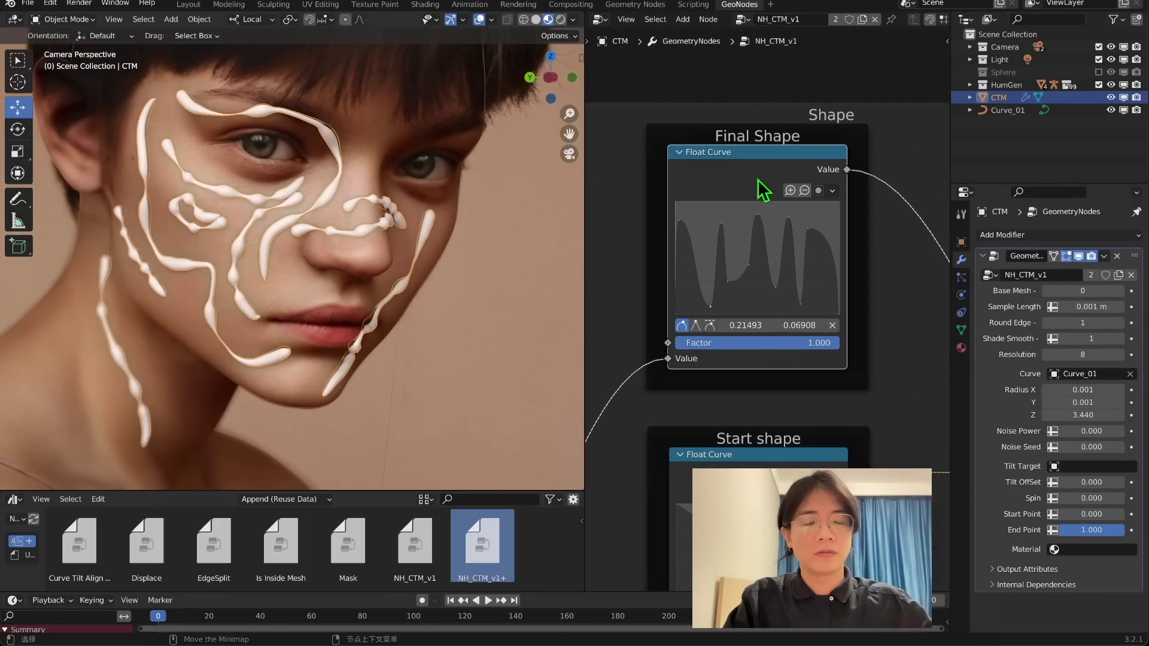
pyautogui.press('BackSpace')
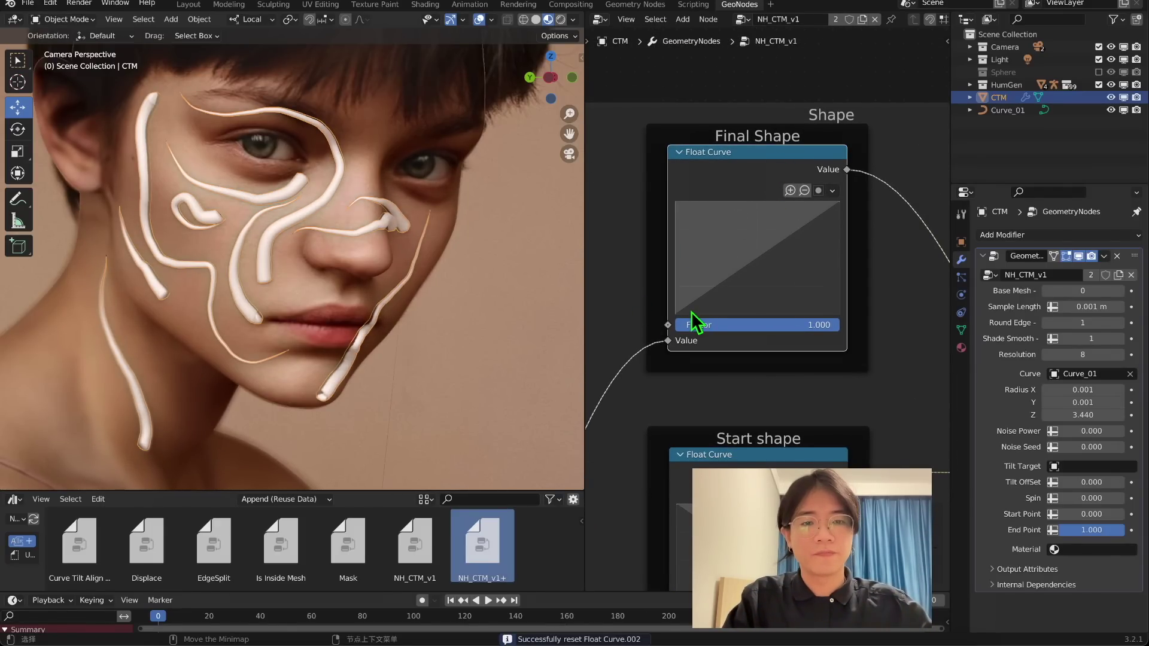
pyautogui.moveTo(676, 313); pyautogui.dragTo(676, 204)
pyautogui.press('KP_0')
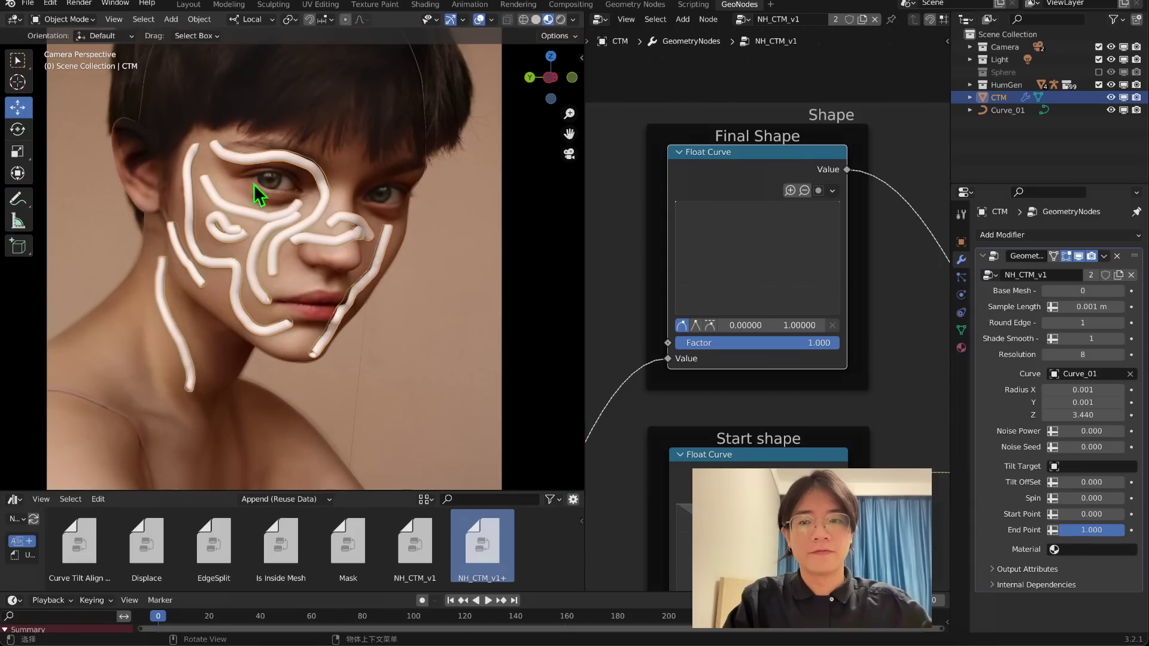
# Test the End Point on the uniform strands with the falling Start shape curve, finishing at 1.000
pyautogui.scroll(-1, 833, 345)
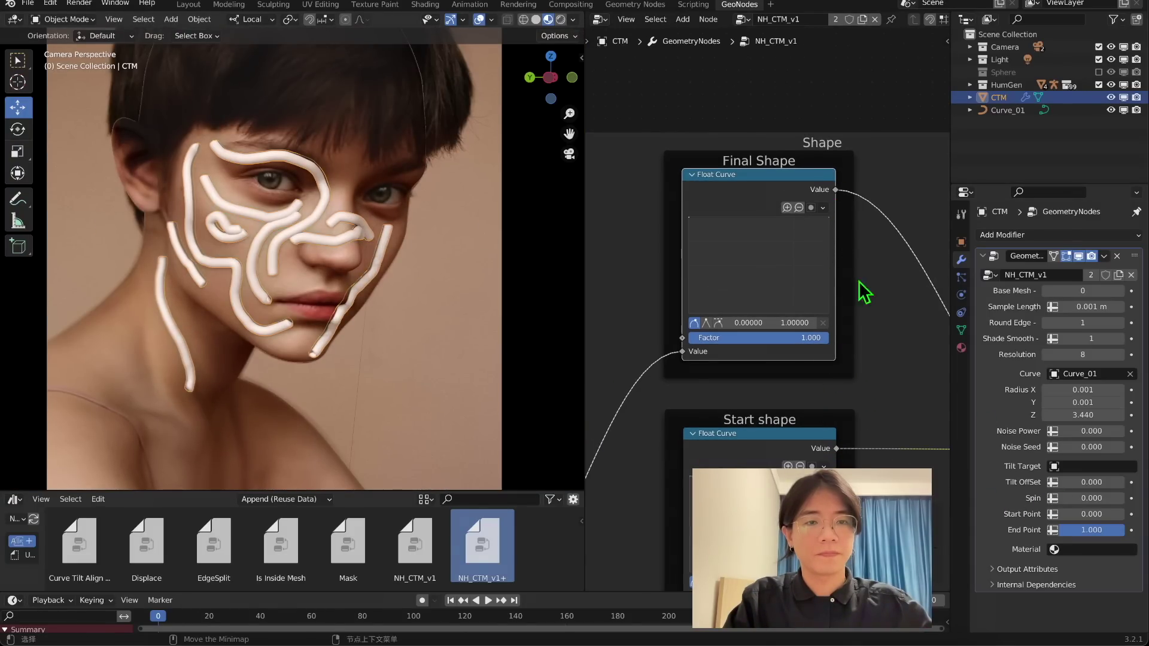
pyautogui.scroll(-1, 864, 299)
pyautogui.moveTo(880, 335); pyautogui.dragTo(879, 210, button='middle')
pyautogui.scroll(2, 734, 317)
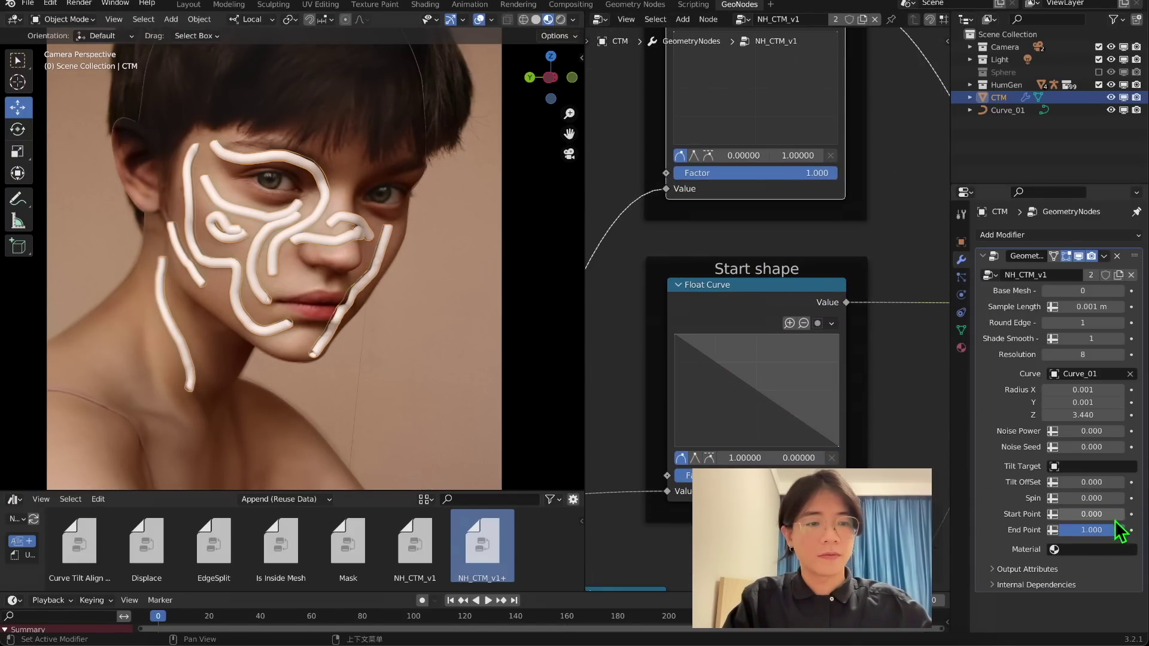
pyautogui.moveTo(1091, 529); pyautogui.dragTo(1119, 529)
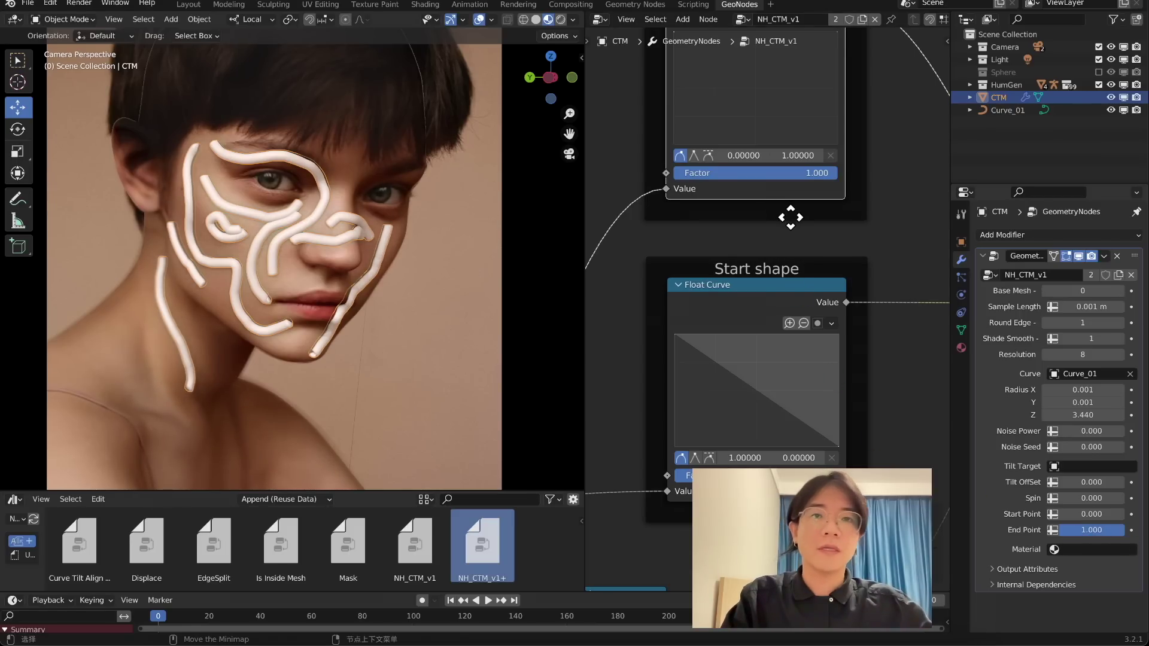
# Raise the Start shape curve's end point to 1.0 to make the curve flat
pyautogui.scroll(-2, 632, 326)
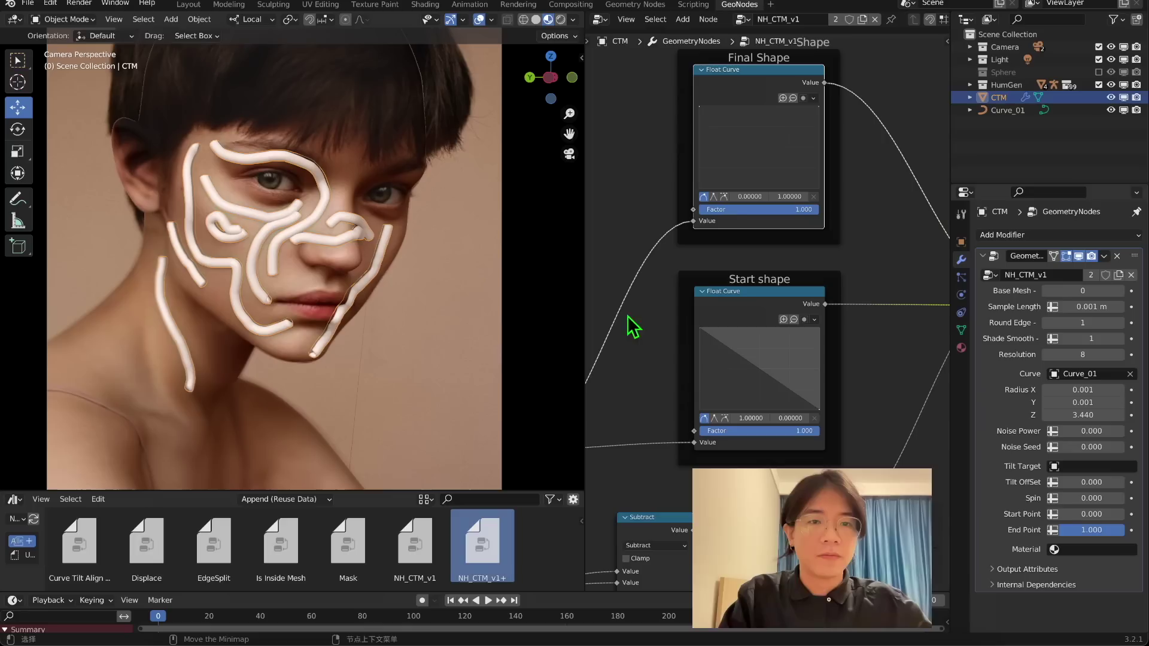
pyautogui.moveTo(819, 411); pyautogui.dragTo(820, 328)
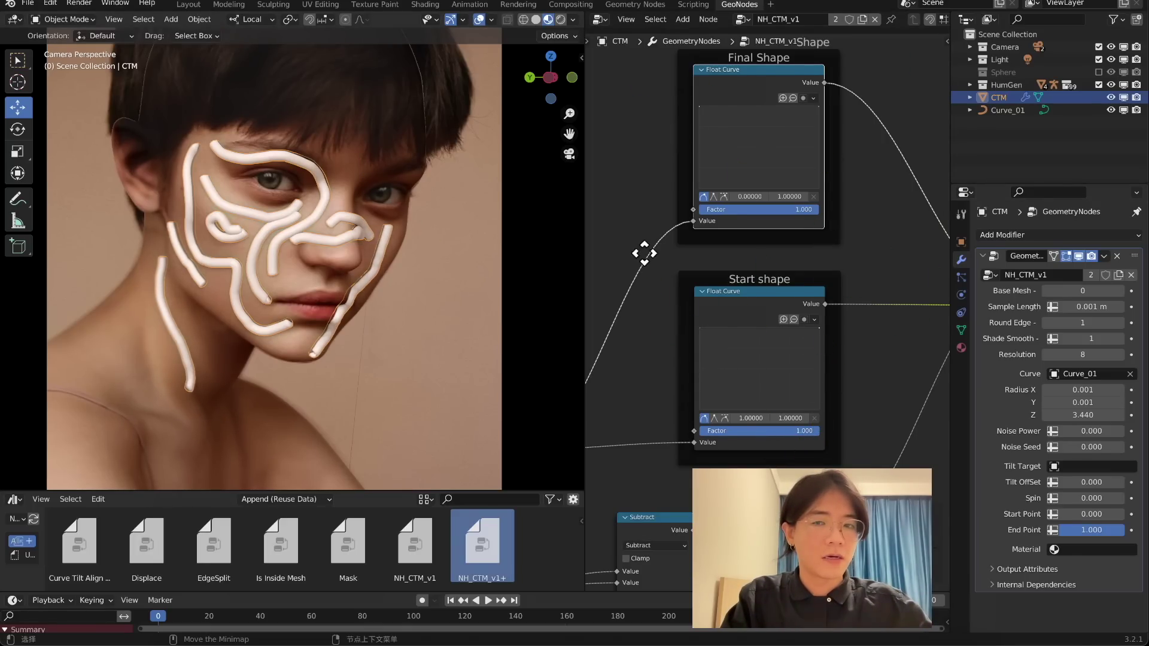
pyautogui.moveTo(643, 249); pyautogui.dragTo(600, 257, button='middle')
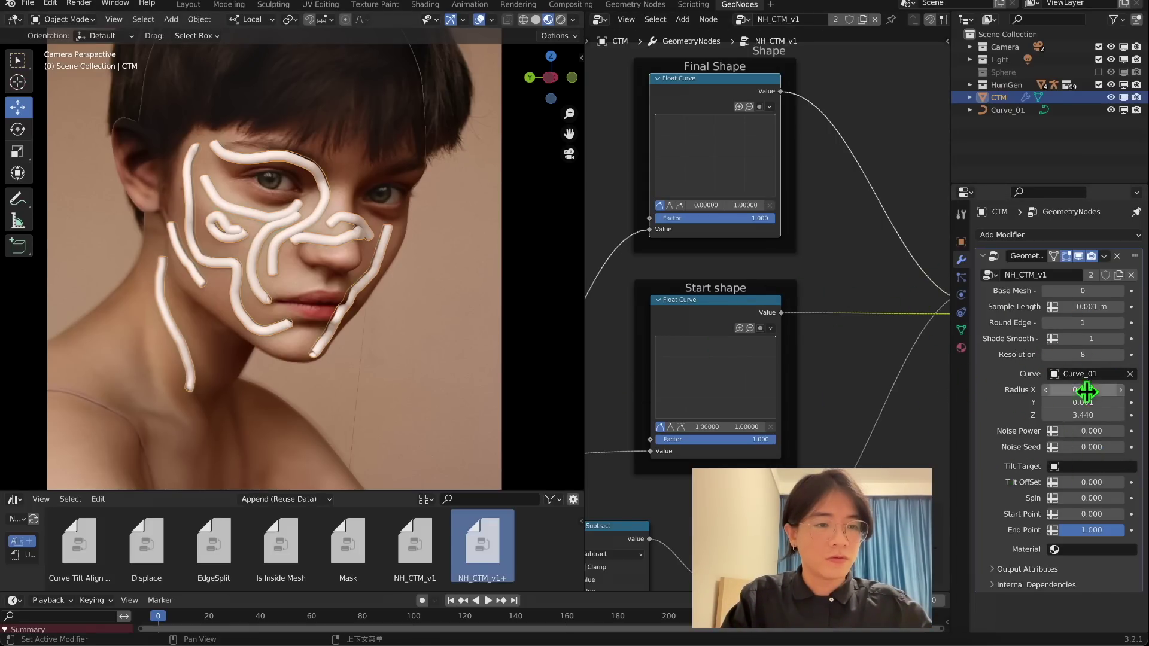
# Reset Radius Z to 1.000 and set Radius Y to 0.008 to turn the CTM strands into wide, flat ribbons
pyautogui.moveTo(1084, 389); pyautogui.dragTo(1085, 390)
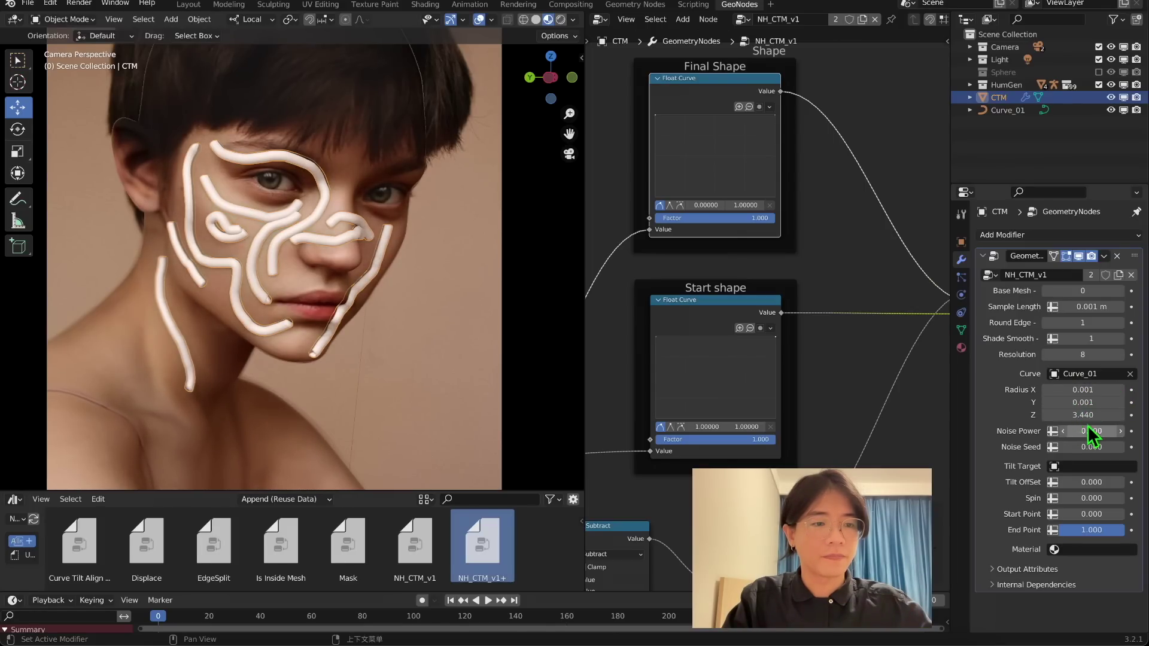
pyautogui.press('BackSpace')
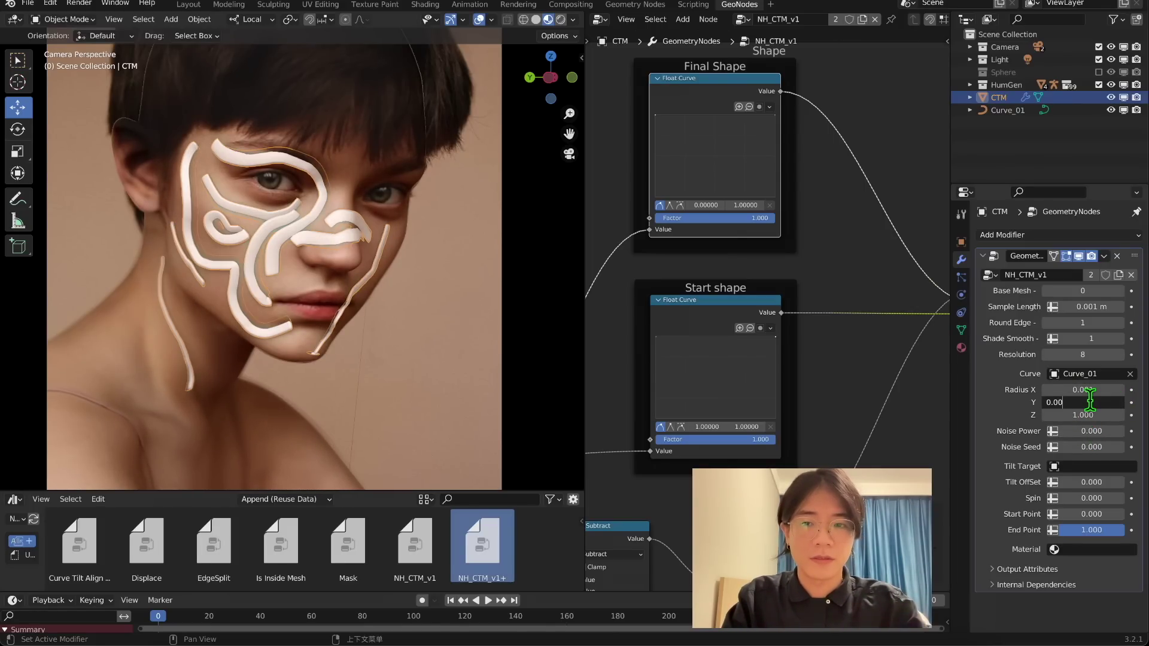
pyautogui.write('8')
pyautogui.press('Return')
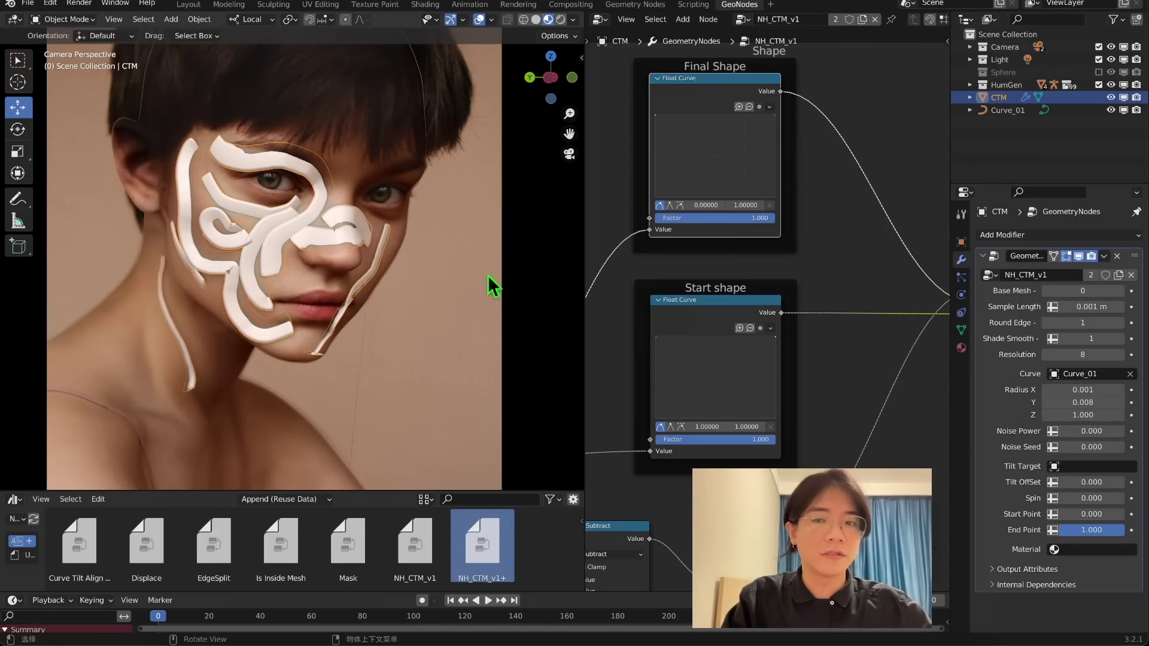
pyautogui.moveTo(492, 286); pyautogui.dragTo(370, 239, button='middle')
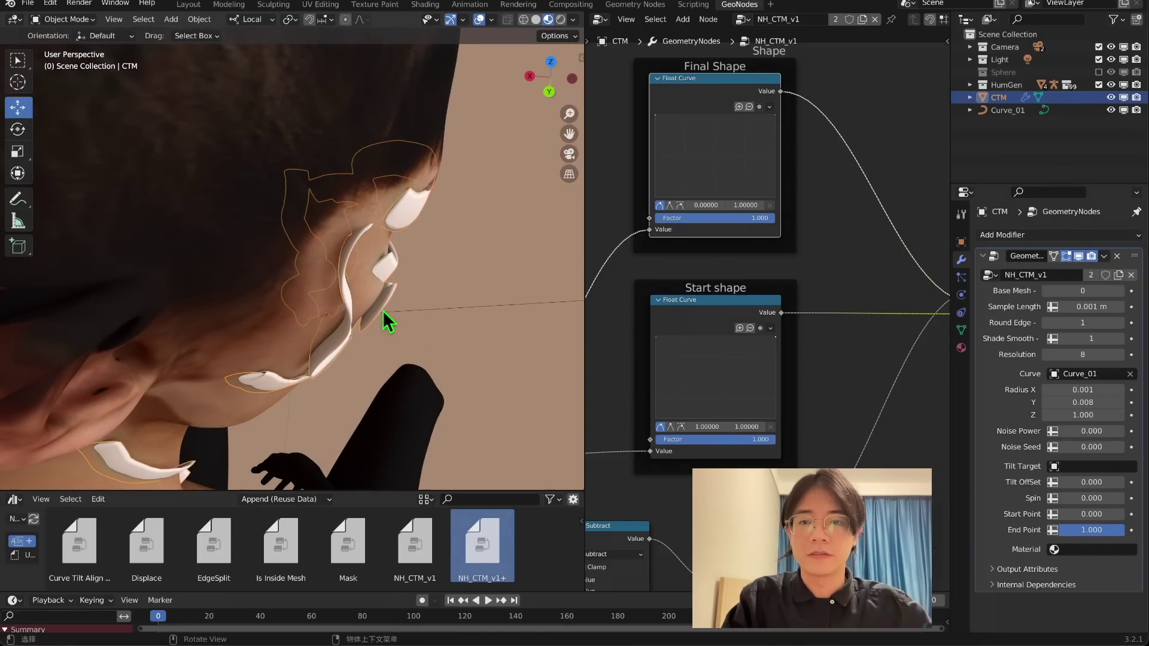
pyautogui.moveTo(383, 311); pyautogui.dragTo(308, 219, button='middle')
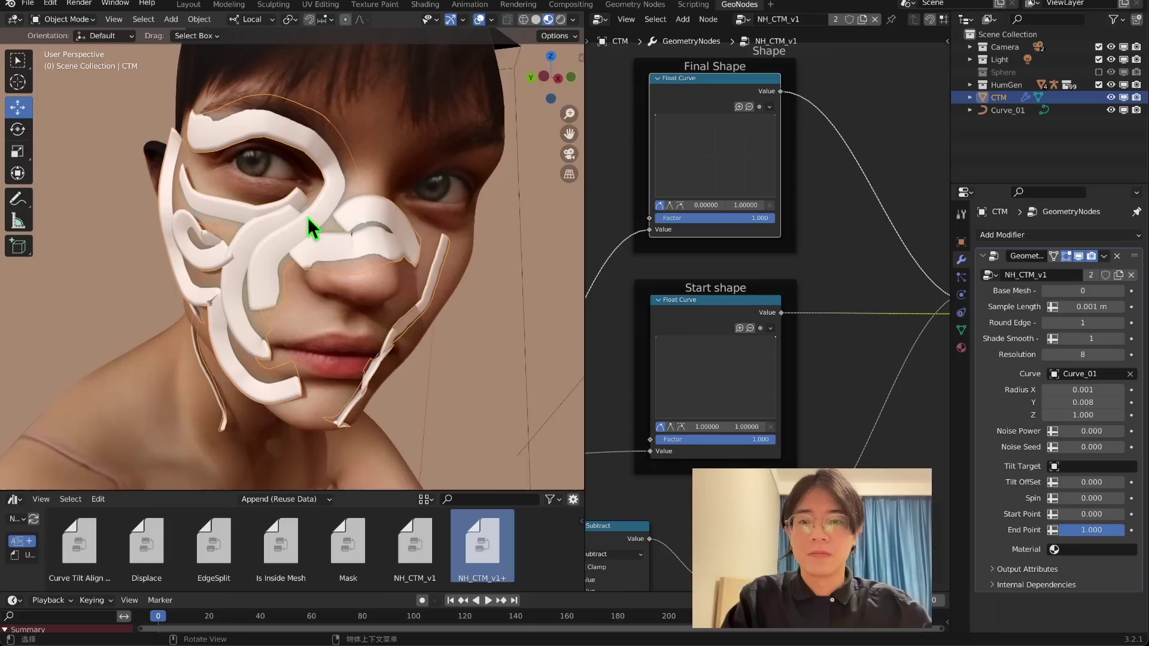
pyautogui.click(566, 154)
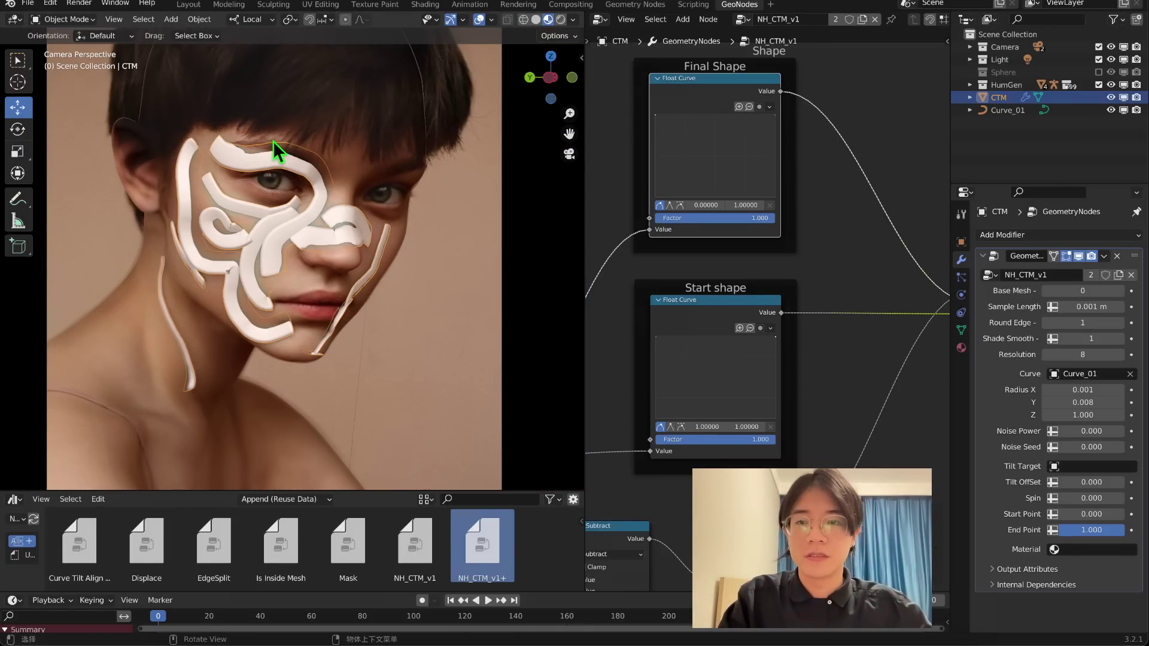
# Assign HG_Body as the Tilt Target so the CTM ribbons lie flat against the skin
pyautogui.scroll(3, 274, 144)
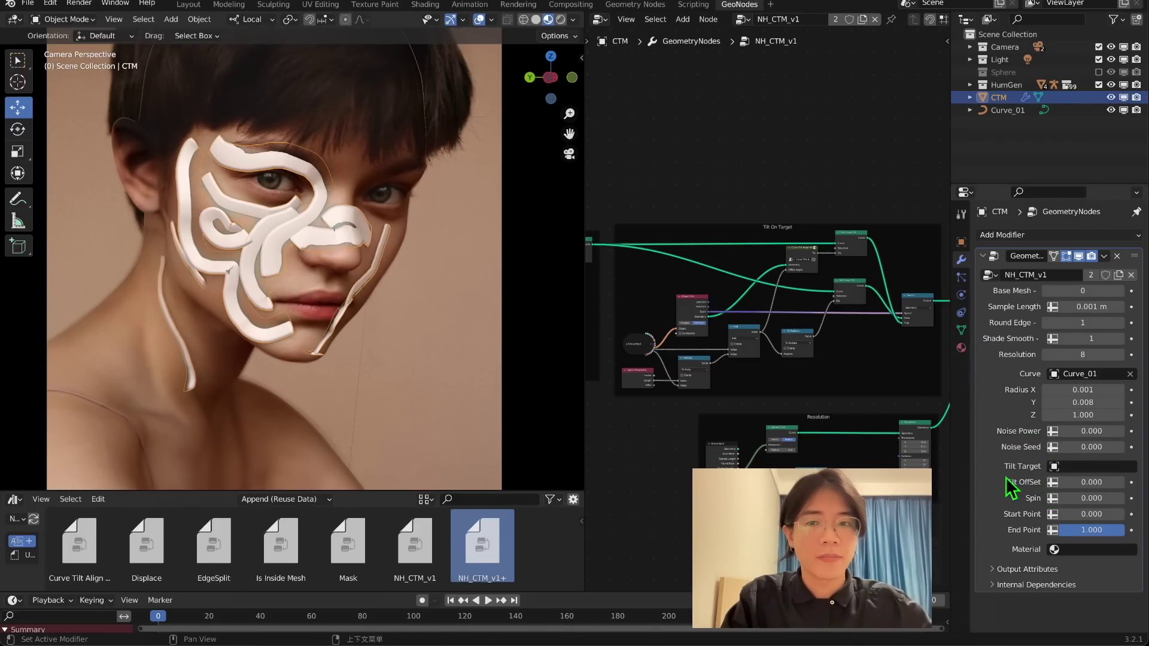
pyautogui.moveTo(277, 185); pyautogui.dragTo(351, 264, button='middle')
pyautogui.press('KP_0')
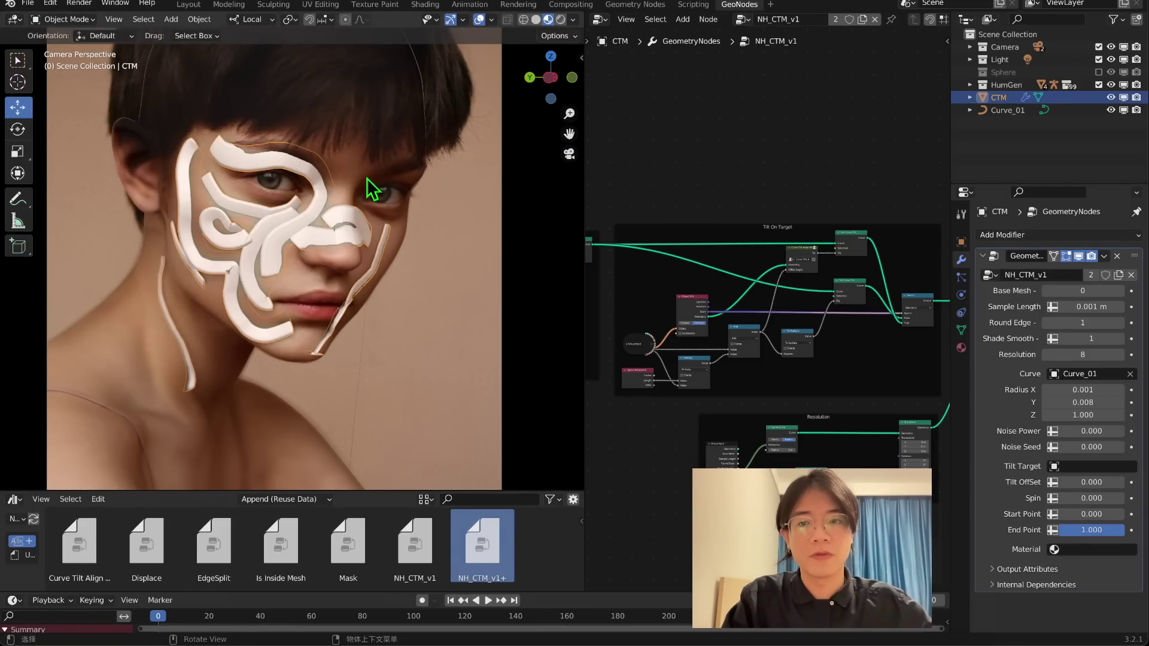
pyautogui.scroll(-1, 417, 79)
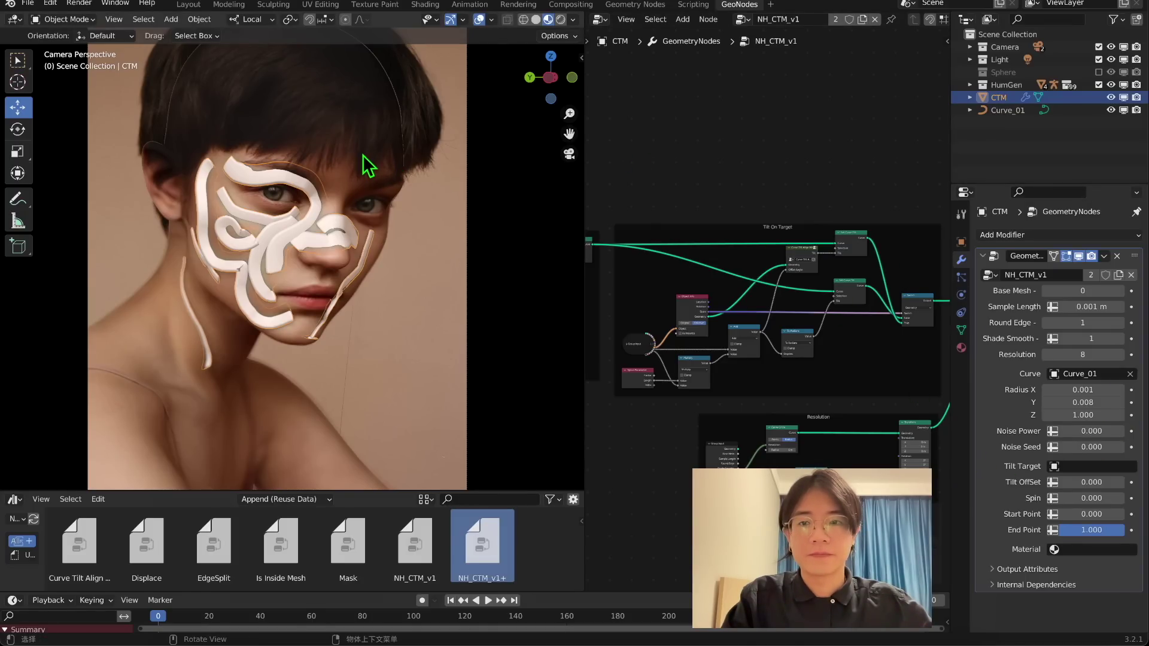
pyautogui.click(270, 176)
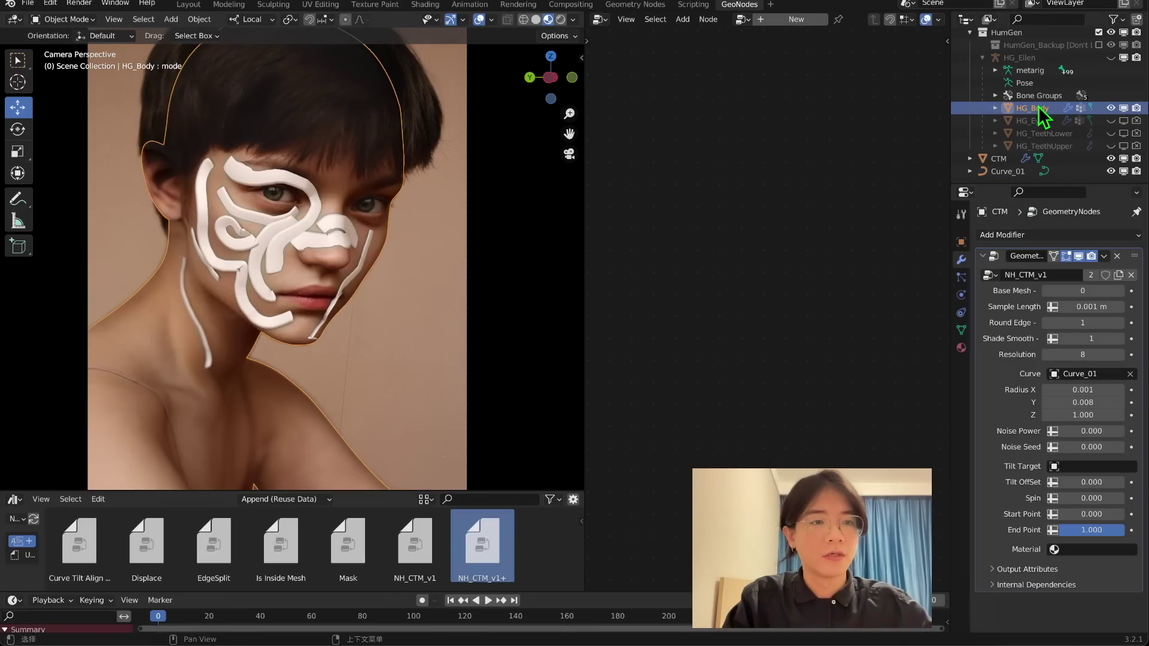
pyautogui.moveTo(1039, 107); pyautogui.dragTo(1080, 468)
pyautogui.moveTo(287, 224); pyautogui.dragTo(395, 211, button='middle')
pyautogui.scroll(4, 366, 250)
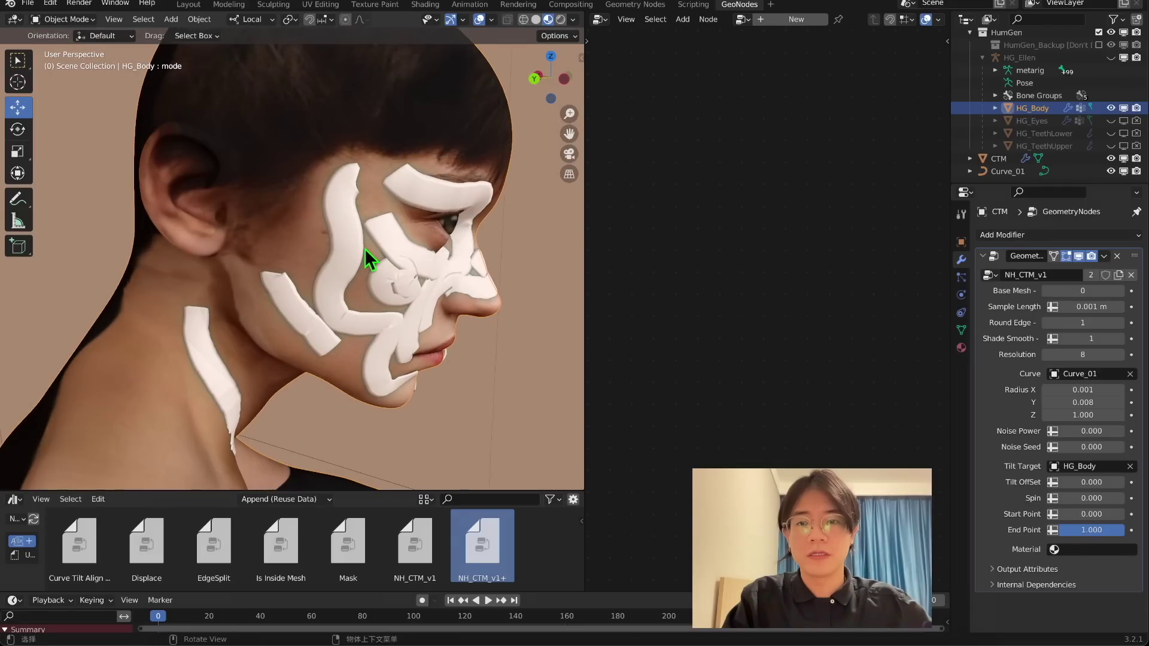
pyautogui.click(571, 154)
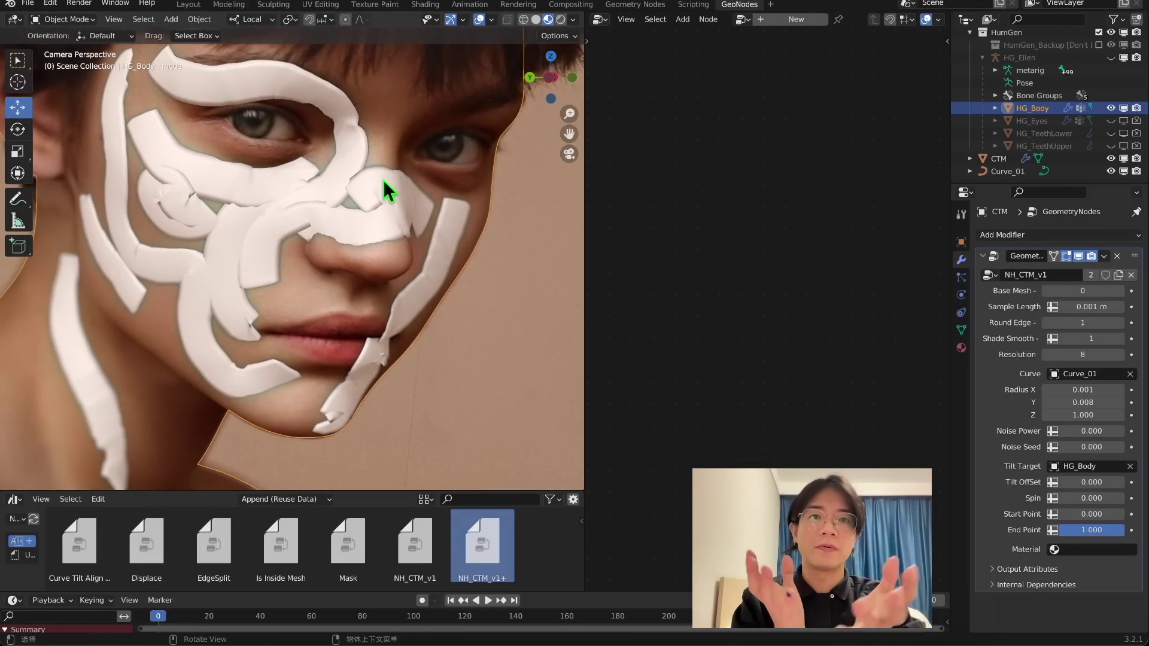
# Set Radius Y to 0.005 and draw additional Curve_01 strokes on the skin down the forehead and vertically across the lips
pyautogui.moveTo(380, 134)
pyautogui.mouseDown(button='middle')
pyautogui.moveTo(257, 374)
pyautogui.moveTo(160, 355)
pyautogui.moveTo(412, 278)
pyautogui.mouseUp(button='middle')
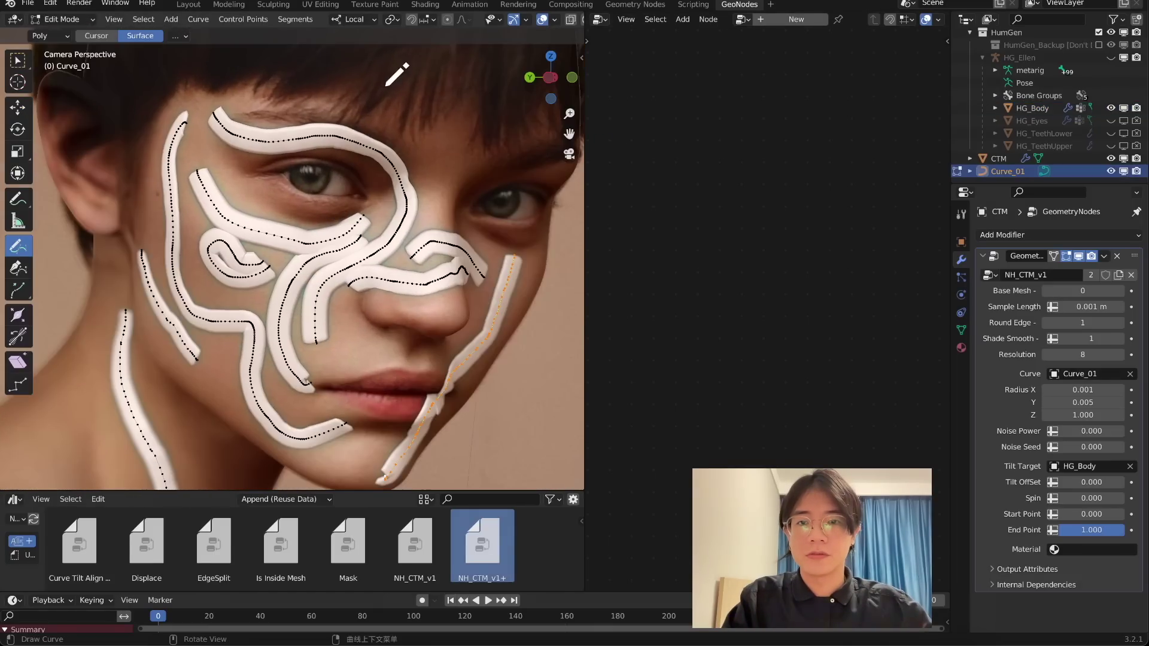
pyautogui.moveTo(383, 87); pyautogui.dragTo(436, 213)
pyautogui.keyDown('shift'); pyautogui.moveTo(144, 428); pyautogui.dragTo(212, 328, button='middle'); pyautogui.keyUp('shift')
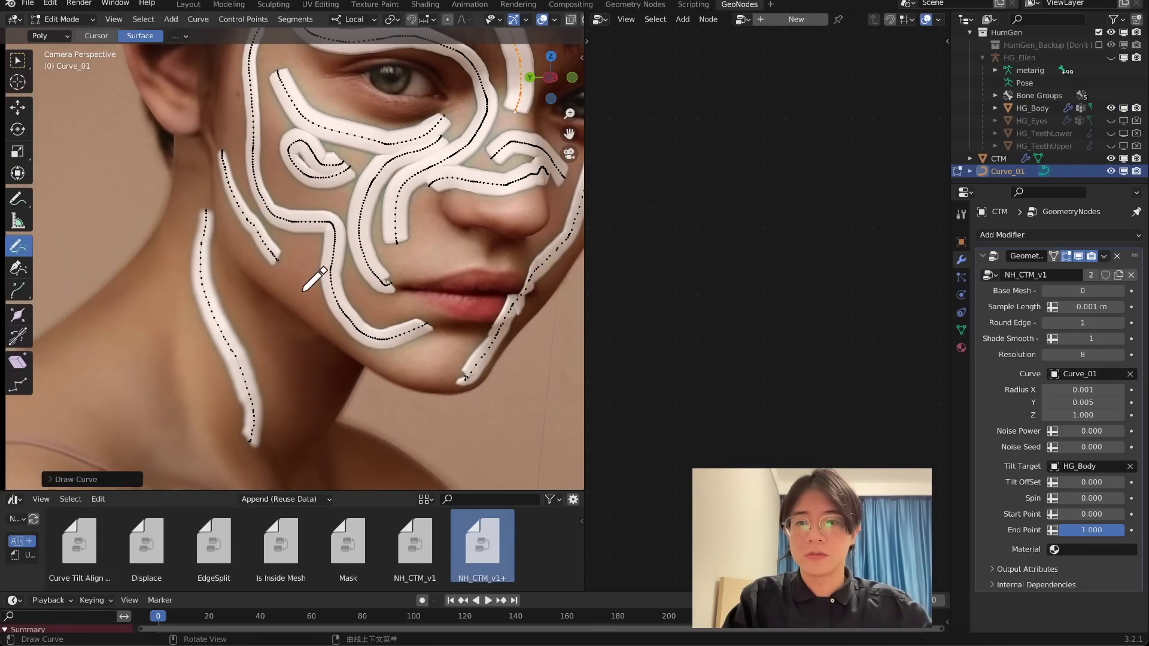
pyautogui.moveTo(302, 292)
pyautogui.mouseDown(button='middle')
pyautogui.moveTo(319, 183)
pyautogui.moveTo(359, 218)
pyautogui.moveTo(338, 221)
pyautogui.mouseUp(button='middle')
pyautogui.moveTo(331, 309); pyautogui.dragTo(329, 313)
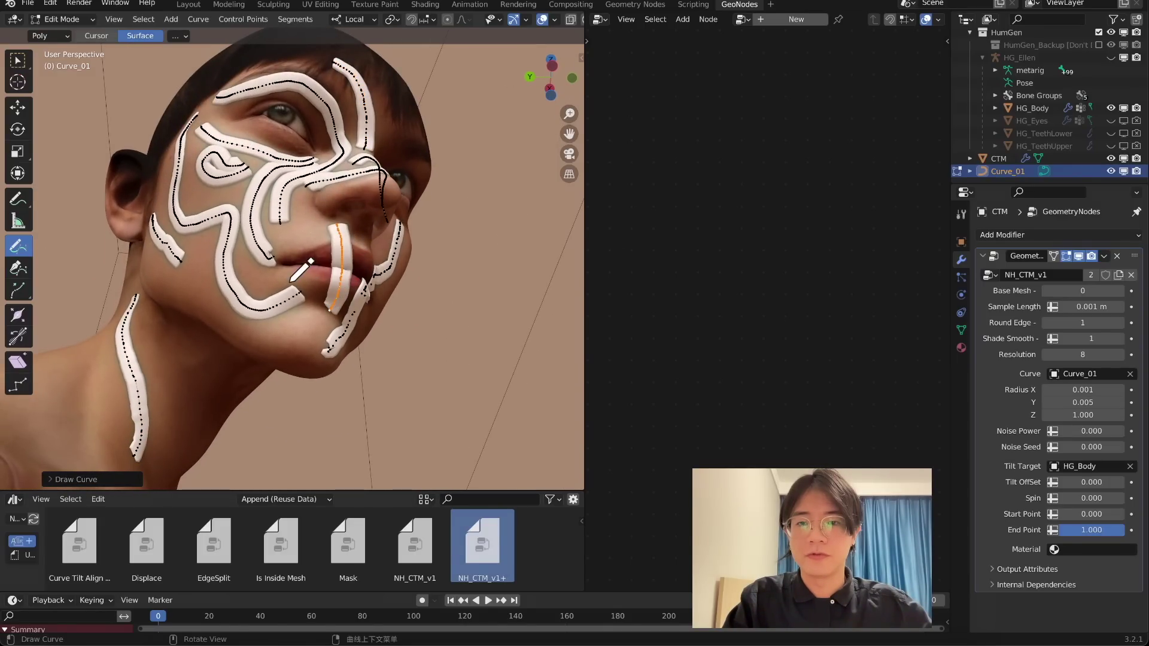
pyautogui.scroll(3, 306, 272)
pyautogui.moveTo(306, 273); pyautogui.dragTo(364, 332, button='middle')
pyautogui.scroll(5, 384, 260)
pyautogui.scroll(-4, 384, 260)
pyautogui.moveTo(384, 259); pyautogui.dragTo(377, 210, button='middle')
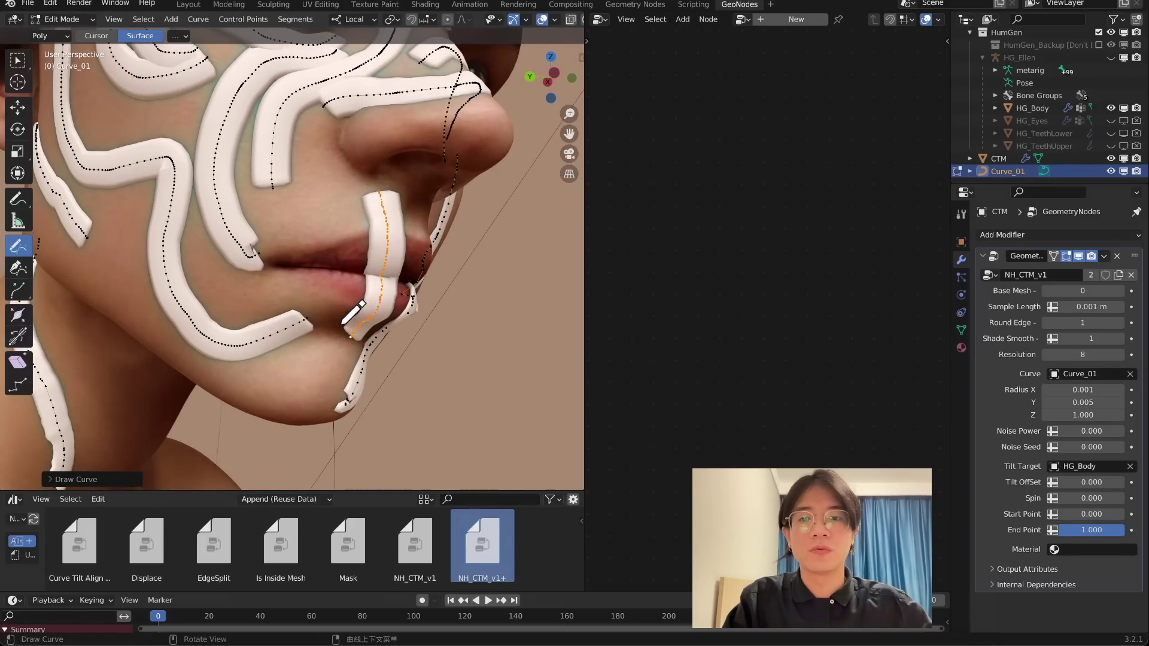
# Draw another Curve_01 stroke on the skin beneath the chin and return to Object Mode in the camera view
pyautogui.moveTo(342, 325); pyautogui.dragTo(401, 108, button='middle')
pyautogui.scroll(2, 395, 187)
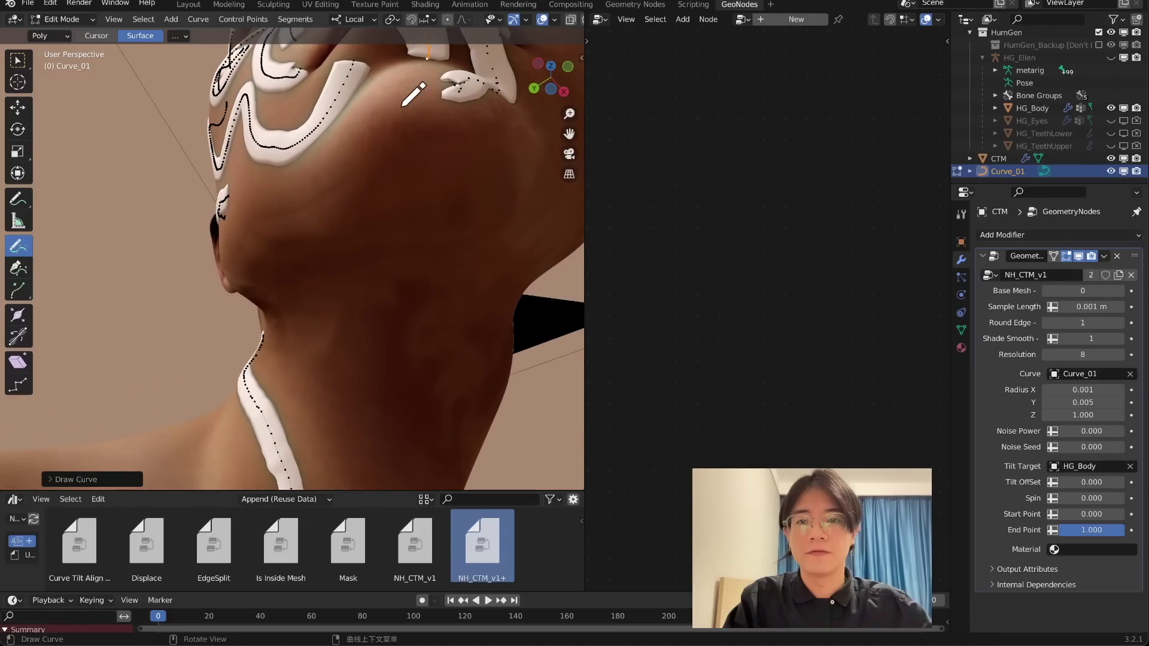
pyautogui.moveTo(389, 330); pyautogui.dragTo(382, 370)
pyautogui.moveTo(321, 304); pyautogui.dragTo(429, 359, button='middle')
pyautogui.scroll(-5, 422, 208)
pyautogui.moveTo(432, 196); pyautogui.dragTo(285, 190, button='middle')
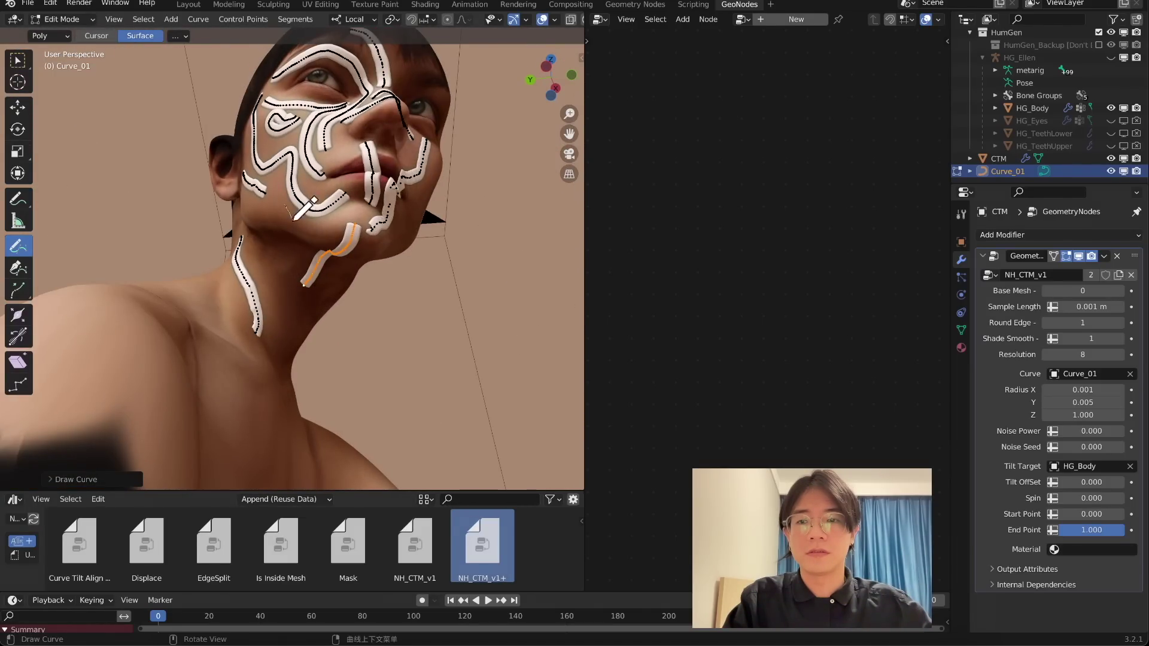
pyautogui.moveTo(192, 235); pyautogui.dragTo(282, 275, button='middle')
pyautogui.press('Tab')
pyautogui.press('KP_0')
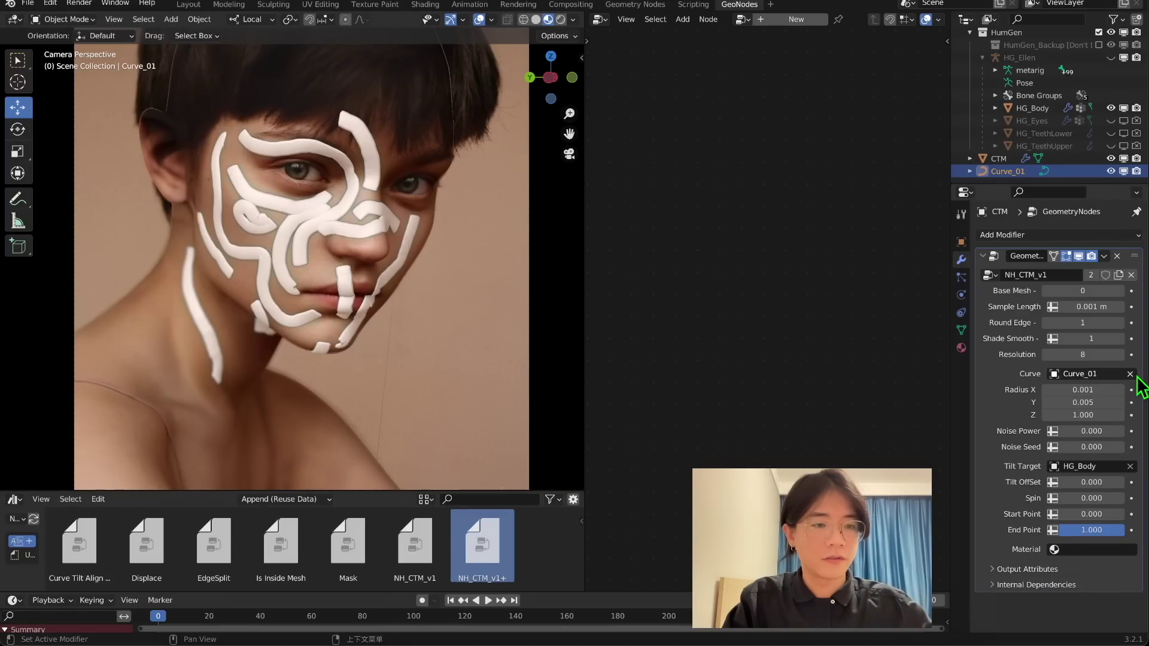
# Clear the Tilt Target to compare the ribbons' orientation without it, and reassign HG_Body
pyautogui.click(1130, 466)
pyautogui.moveTo(377, 289); pyautogui.dragTo(413, 302, button='middle')
pyautogui.click(570, 155)
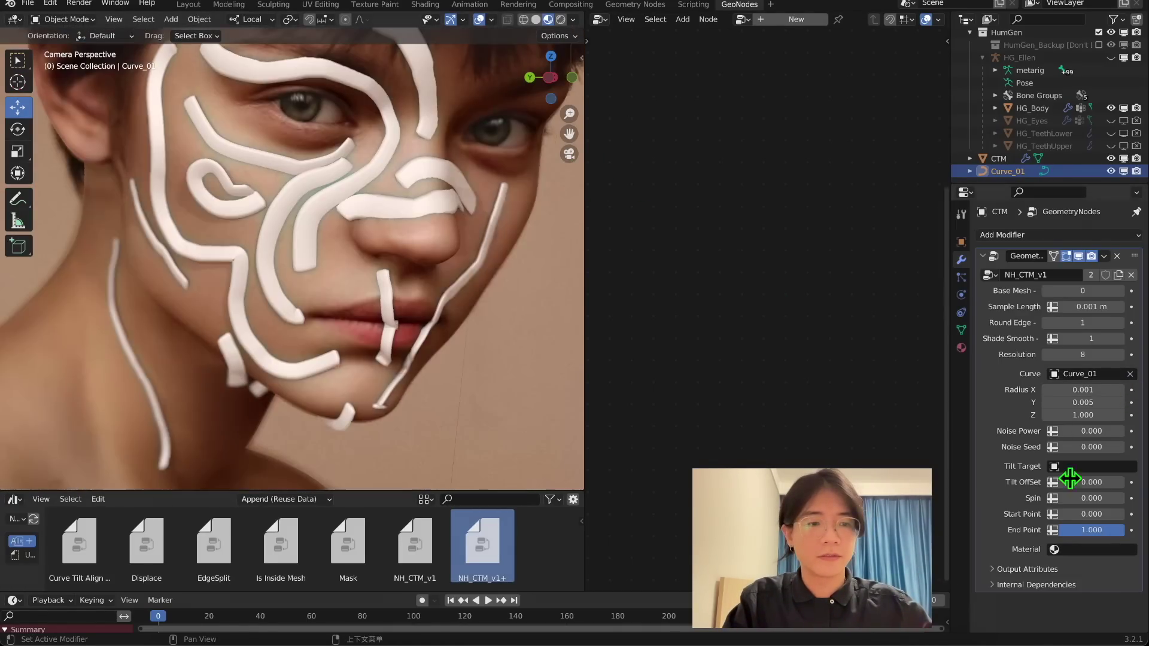
pyautogui.click(1077, 466)
pyautogui.click(1047, 530)
pyautogui.scroll(-4, 419, 311)
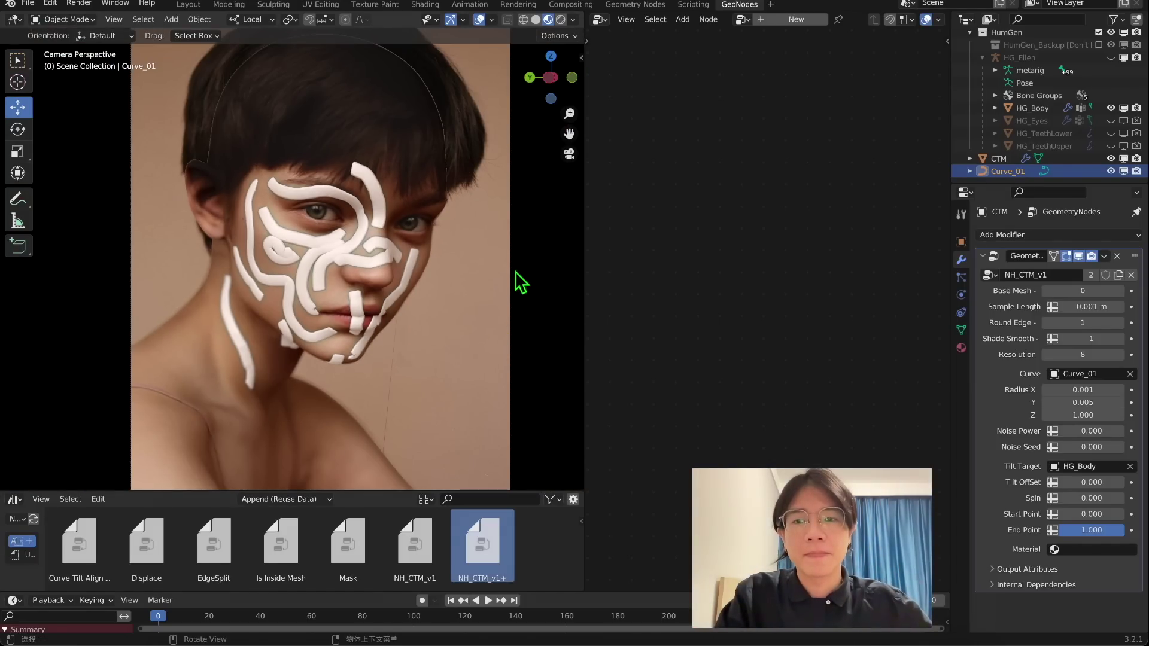
pyautogui.scroll(2, 509, 282)
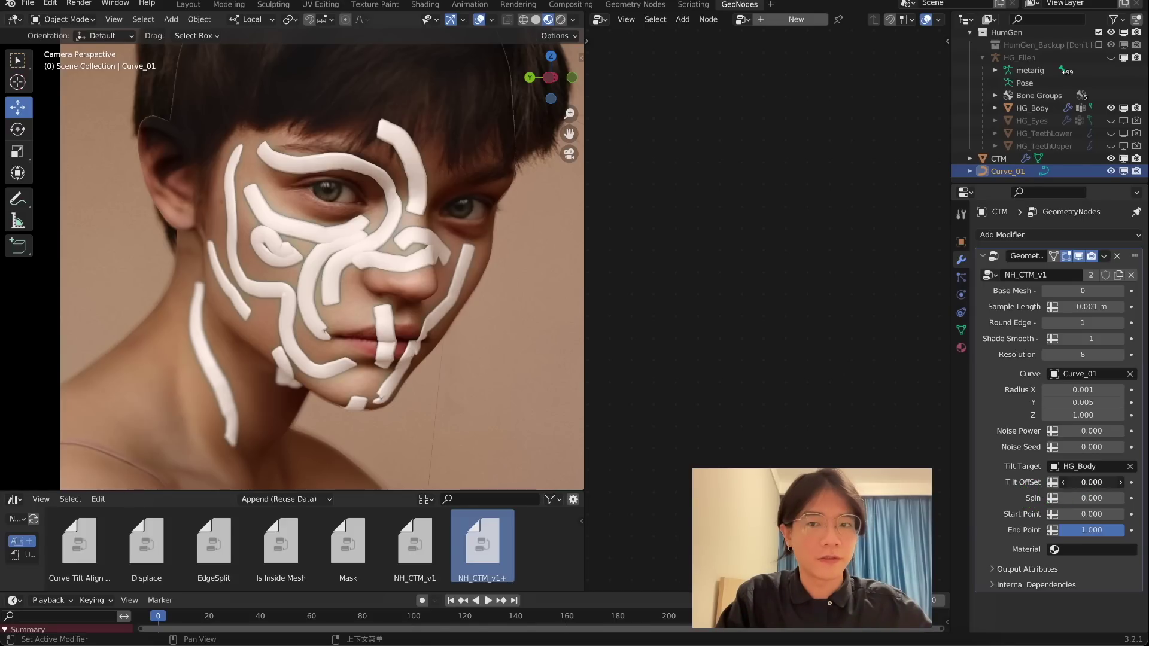
# Try a Tilt Offset of 90 to stand the ribbons on edge, inspect them around the face, and reset it to 0.000
pyautogui.moveTo(1092, 482); pyautogui.dragTo(936, 482)
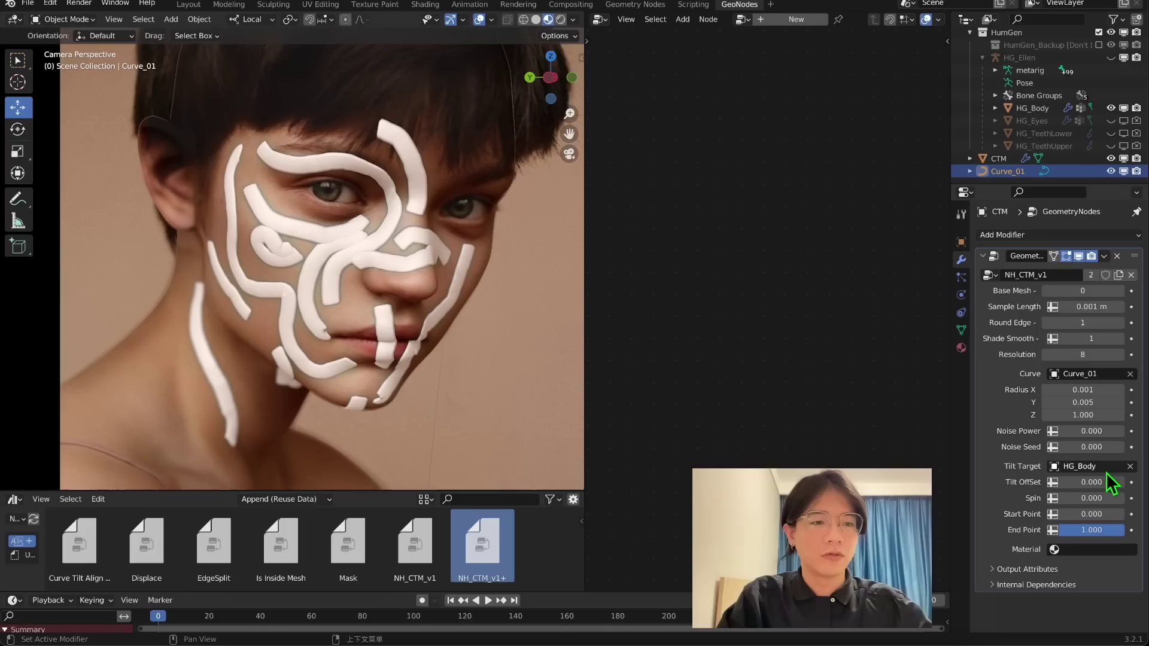
pyautogui.press('Return')
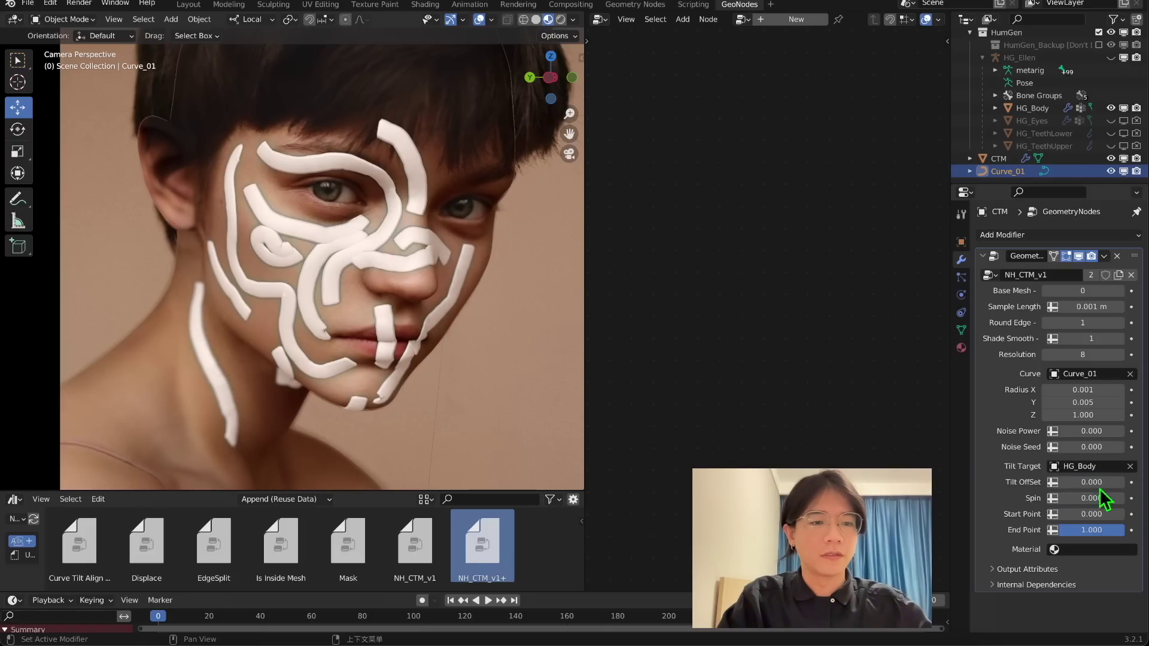
pyautogui.click(1096, 481)
pyautogui.write('90')
pyautogui.press('Return')
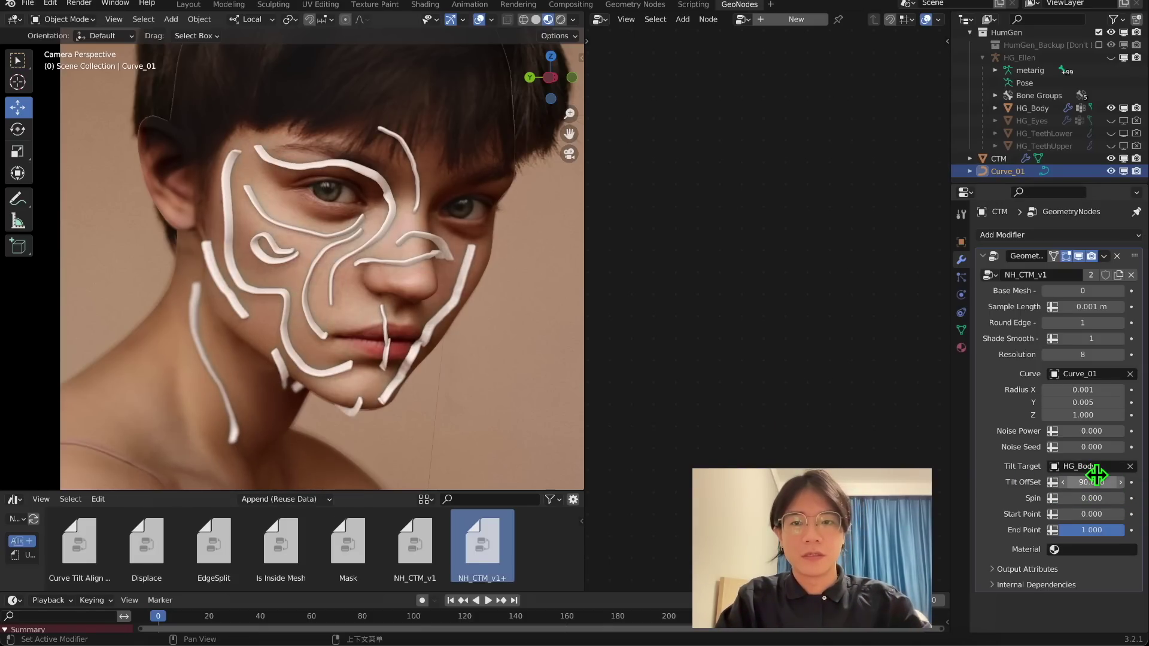
pyautogui.moveTo(311, 258); pyautogui.dragTo(206, 180, button='middle')
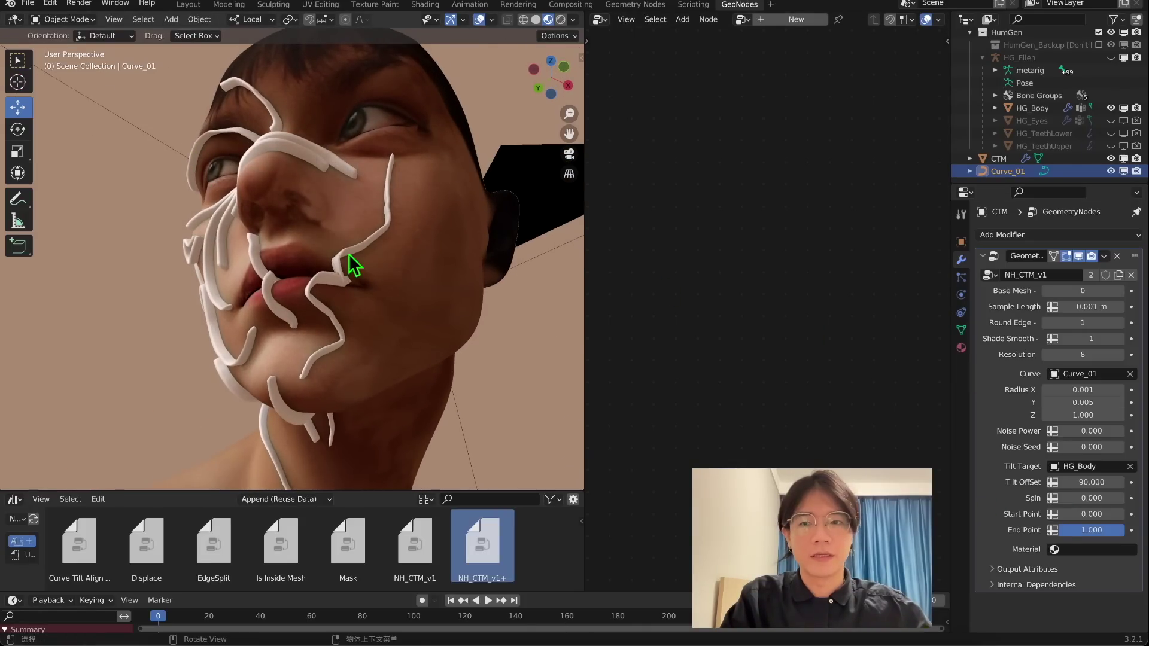
pyautogui.moveTo(354, 264); pyautogui.dragTo(215, 179, button='middle')
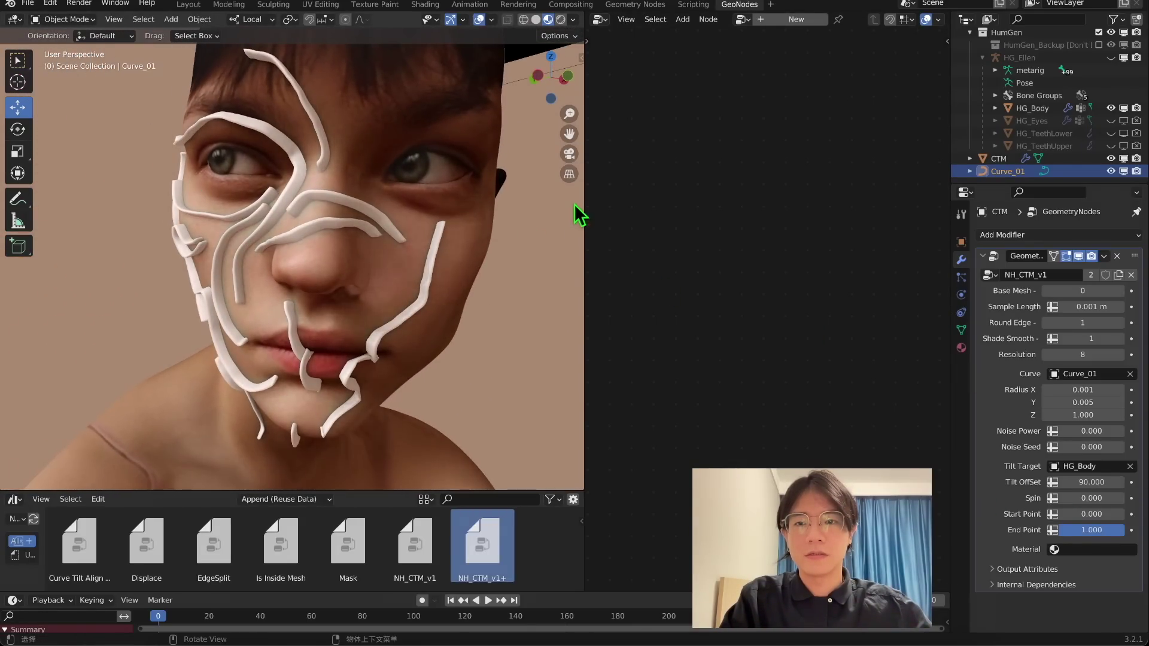
pyautogui.click(569, 154)
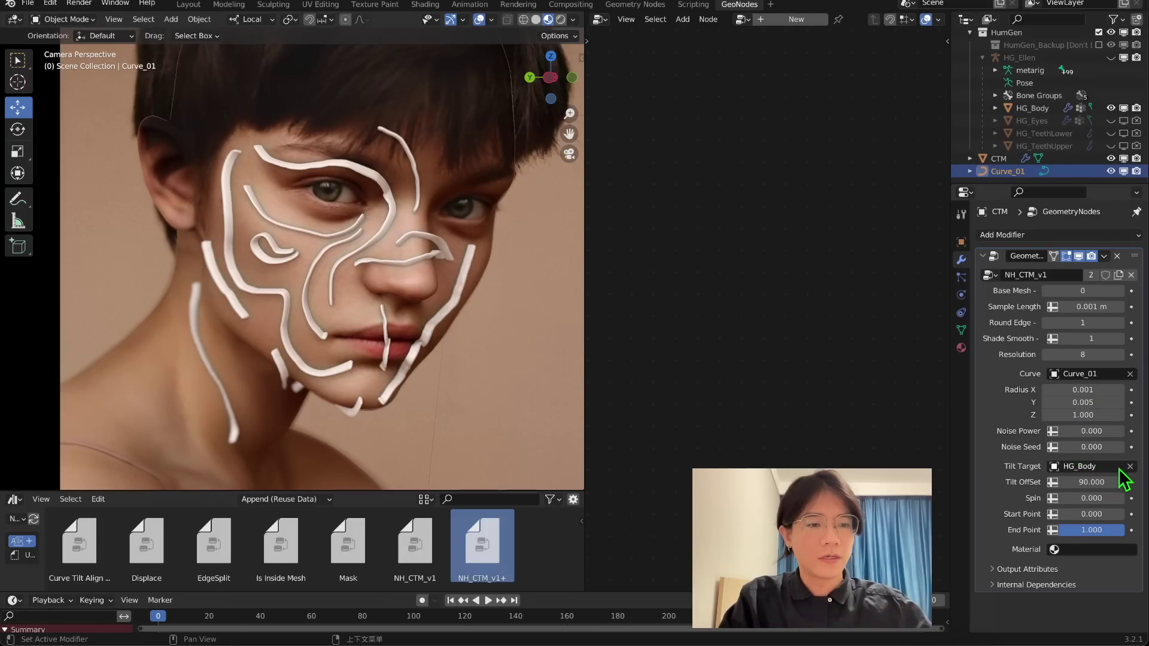
pyautogui.press('Return')
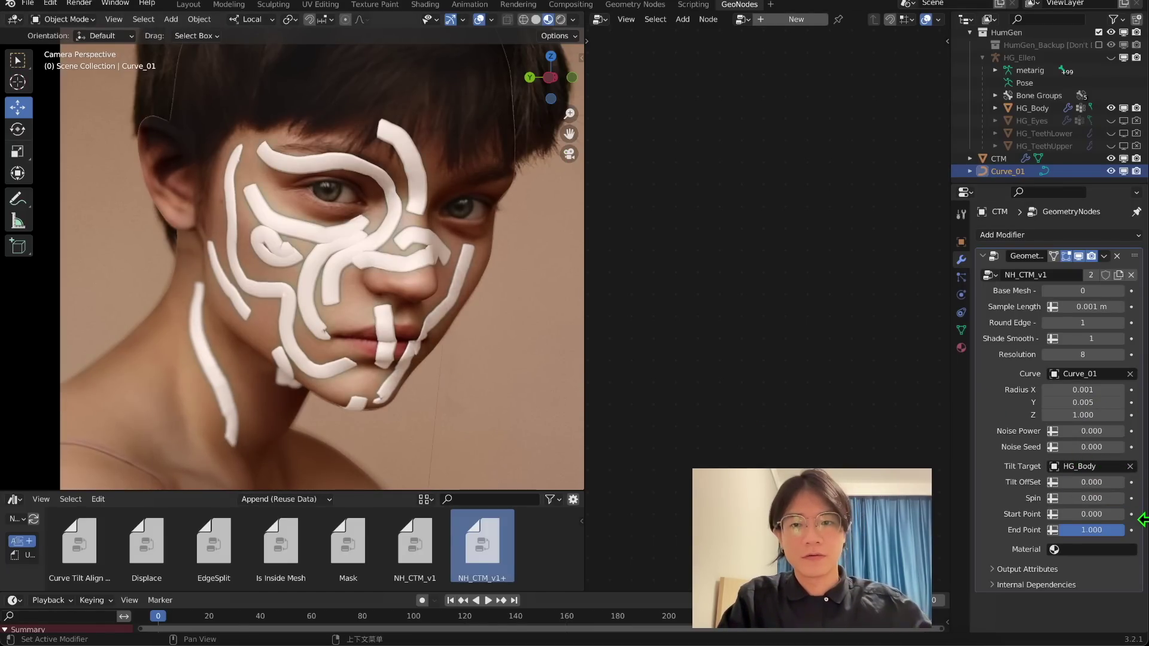
# Test a Spin of 360 on the CTM object and raise it to 3600 to twist the ribbons into tight spirals
pyautogui.scroll(2, 318, 358)
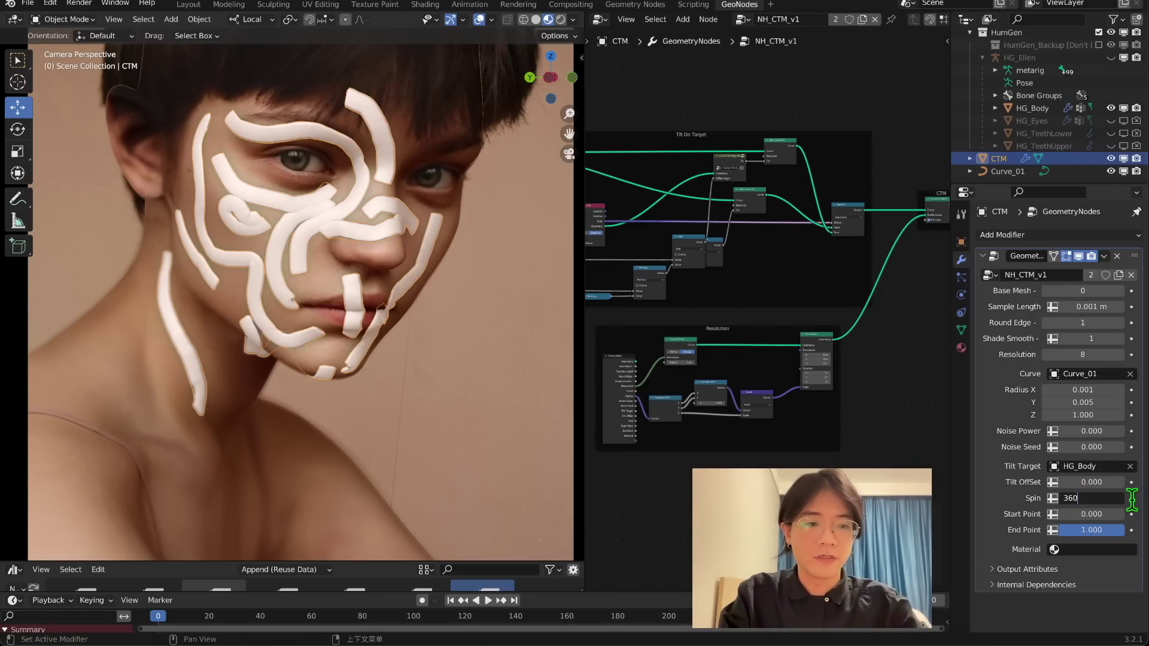
pyautogui.press('Return')
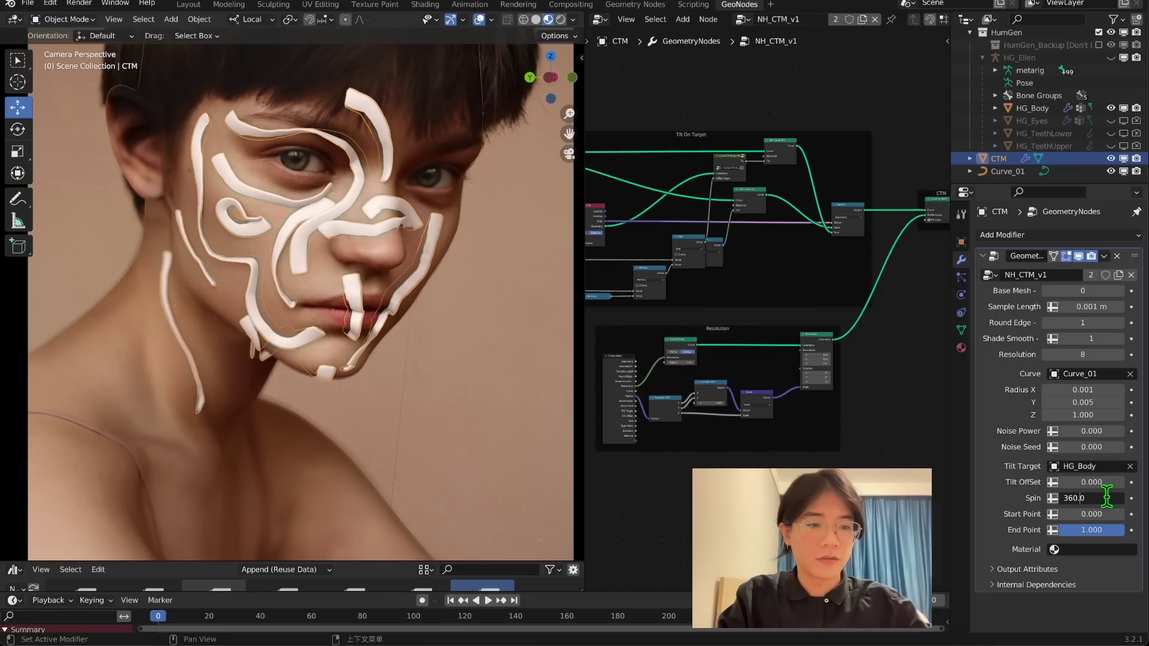
pyautogui.press('Return')
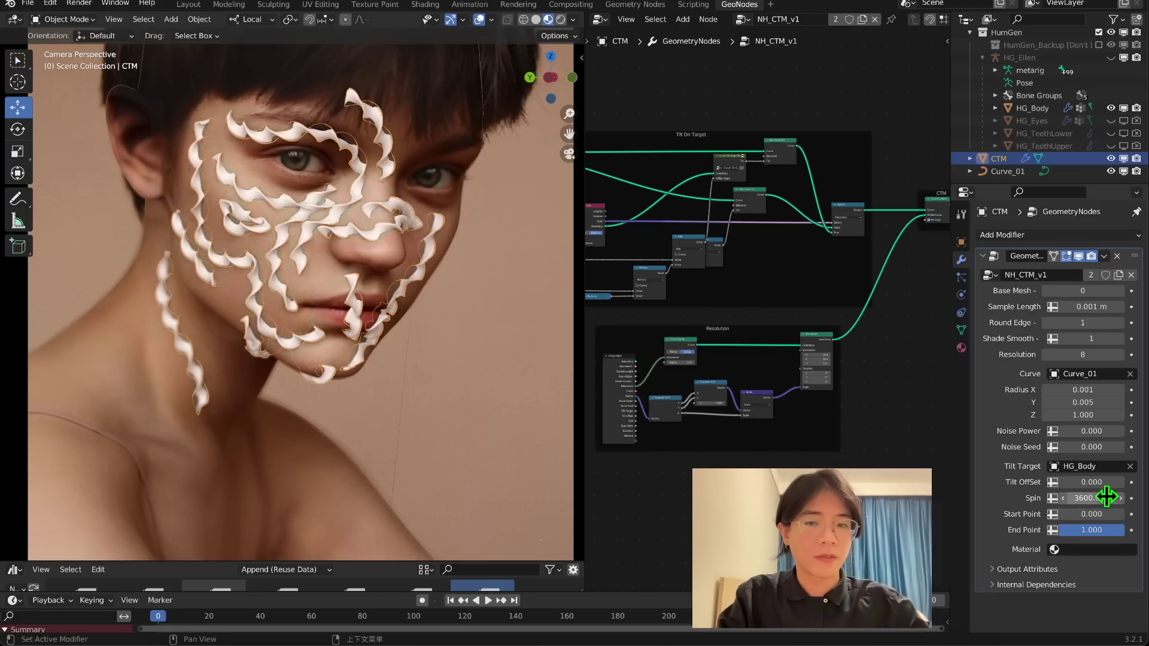
pyautogui.moveTo(307, 238); pyautogui.dragTo(400, 245, button='middle')
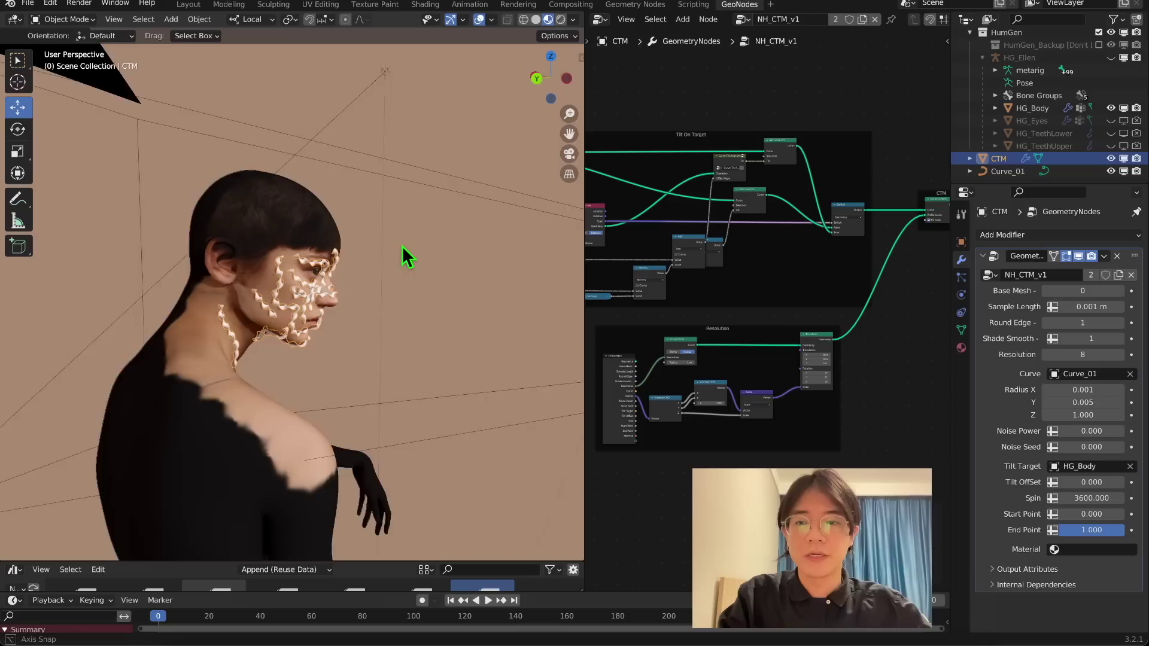
pyautogui.scroll(5, 361, 281)
pyautogui.moveTo(361, 309); pyautogui.dragTo(397, 245, button='middle')
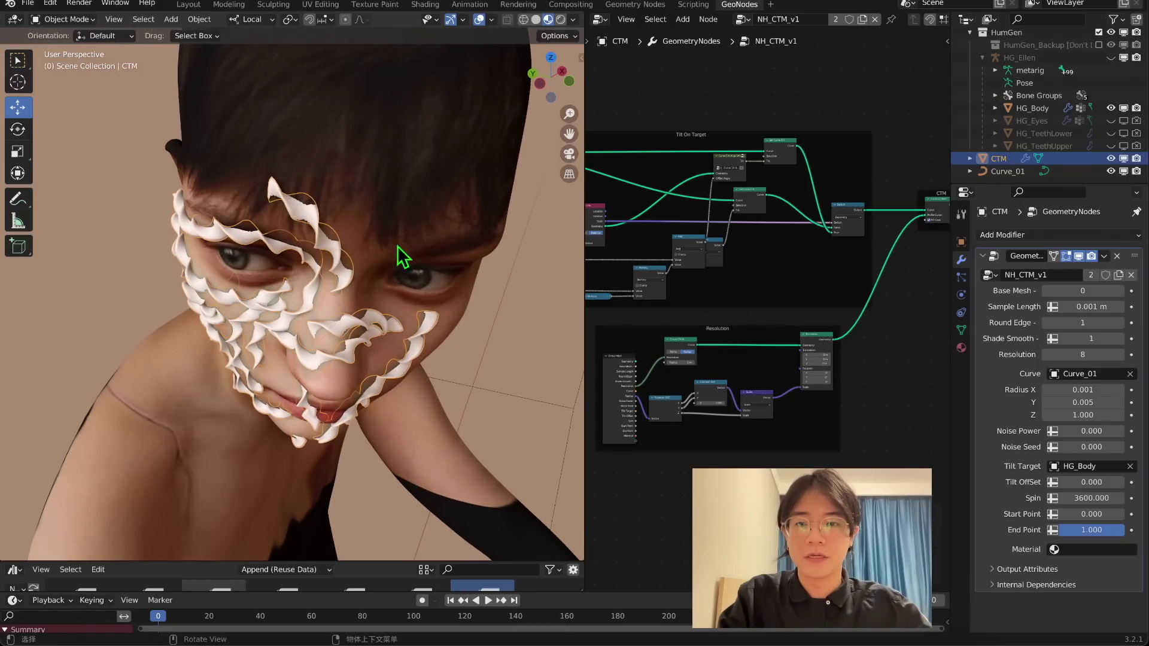
pyautogui.click(568, 153)
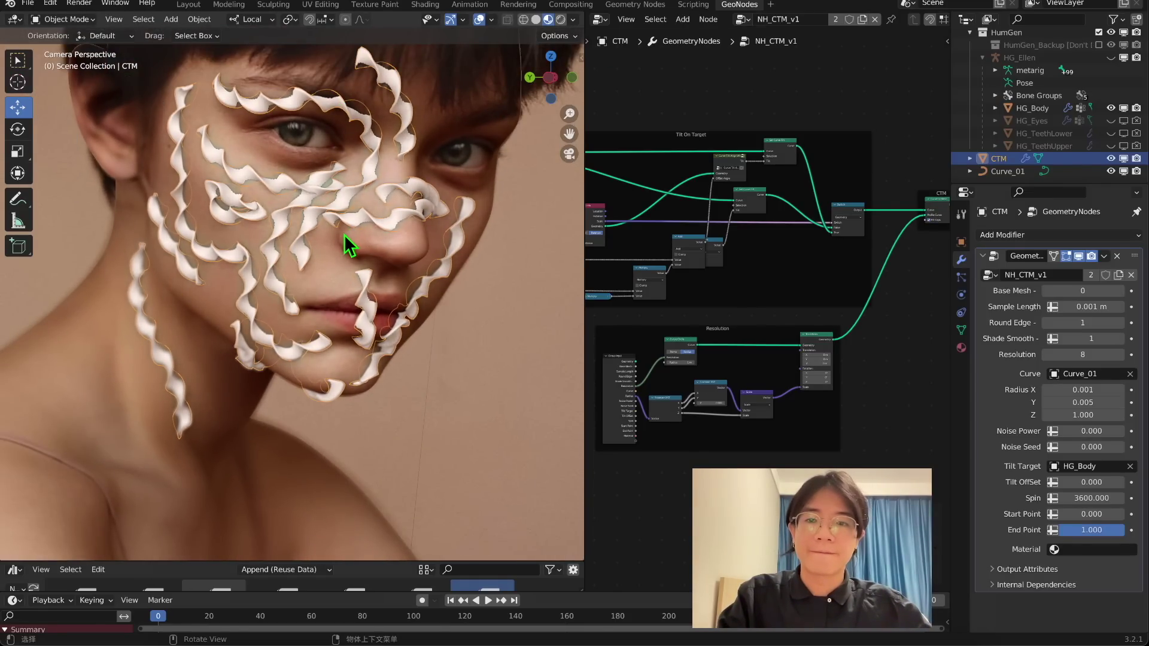
# Try different Tilt OffSet values on the twisted ribbons
pyautogui.scroll(-2, 345, 235)
pyautogui.scroll(1, 346, 235)
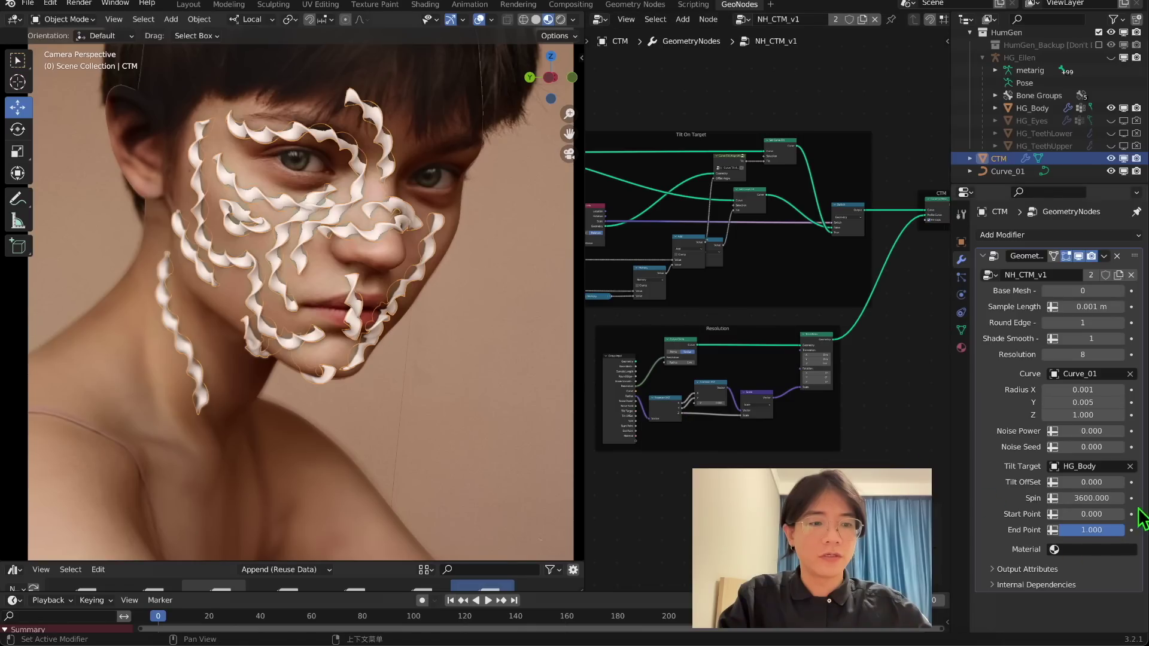
pyautogui.moveTo(1090, 482); pyautogui.dragTo(538, 395)
pyautogui.press('Escape')
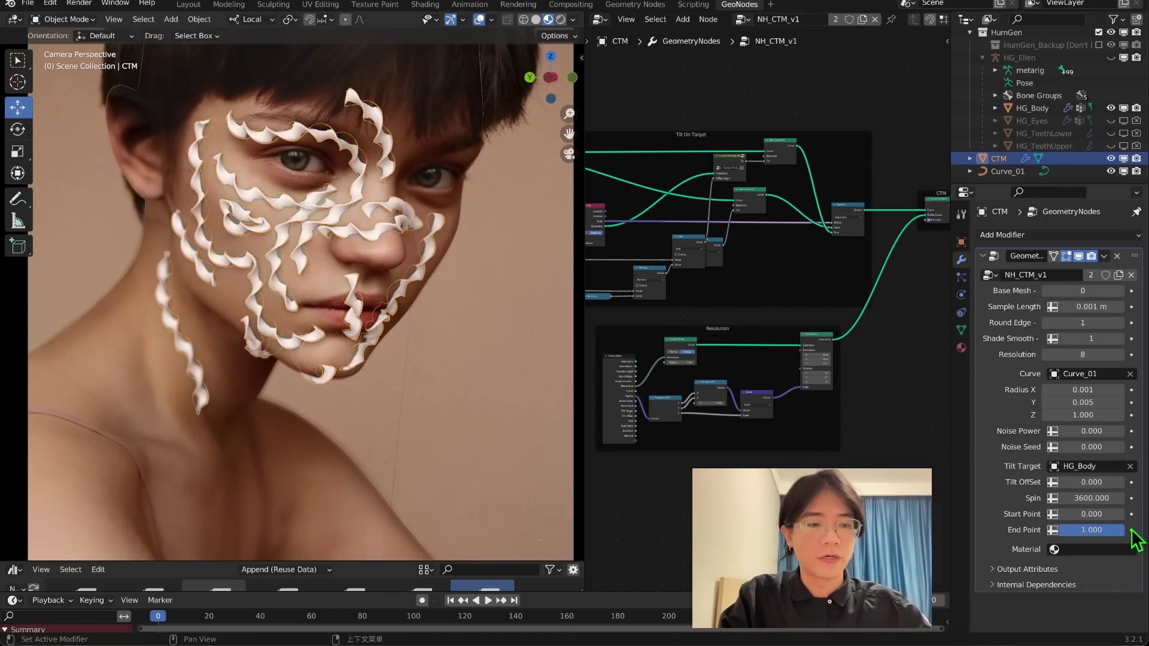
# Lower the last point of the Final Shape and Start shape float curves to 0 to taper the ribbons
pyautogui.moveTo(1091, 530)
pyautogui.mouseDown()
pyautogui.moveTo(1049, 530)
pyautogui.moveTo(1097, 532)
pyautogui.mouseUp()
pyautogui.scroll(-8, 706, 340)
pyautogui.moveTo(694, 329); pyautogui.dragTo(909, 402, button='middle')
pyautogui.scroll(14, 808, 344)
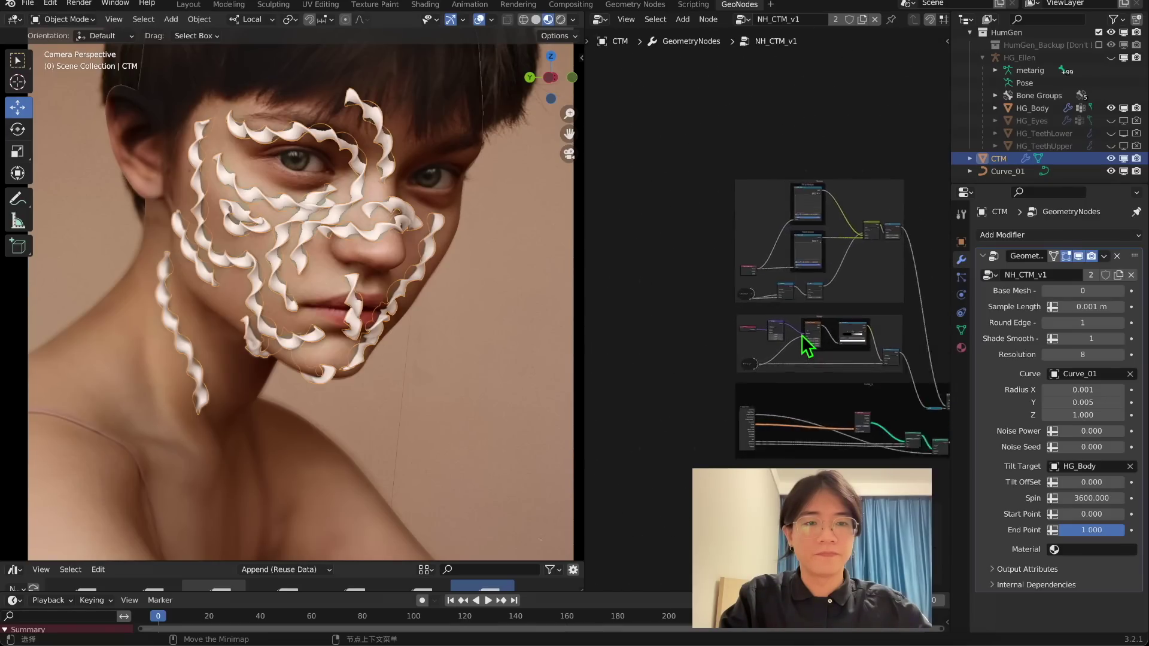
pyautogui.moveTo(805, 350); pyautogui.dragTo(629, 517, button='middle')
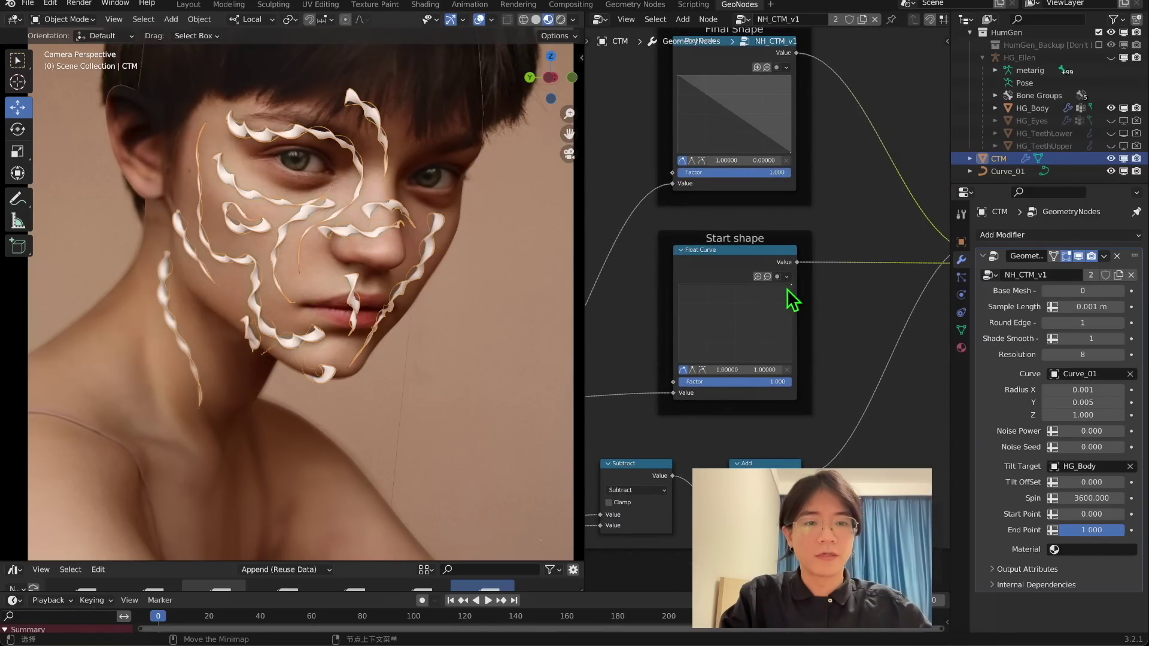
pyautogui.moveTo(792, 287); pyautogui.dragTo(789, 301)
pyautogui.moveTo(791, 285); pyautogui.dragTo(791, 362)
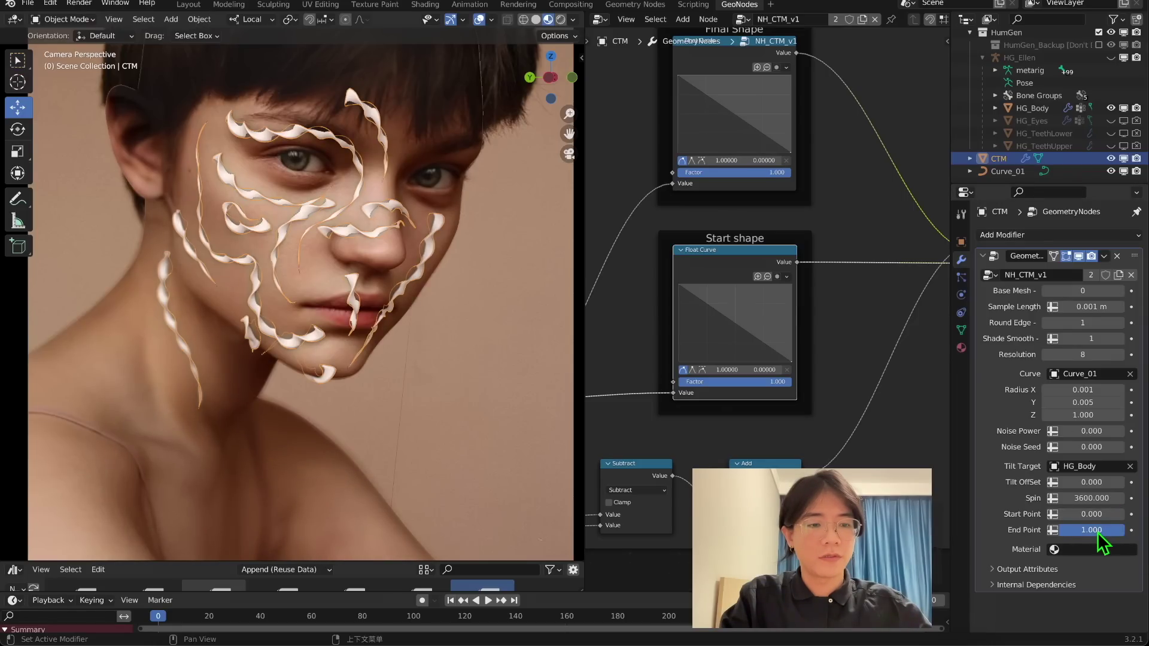
# Scrub the CTM object's End Point to check how the reshaped ribbons grow, then deselect the ribbons
pyautogui.moveTo(1112, 532)
pyautogui.mouseDown()
pyautogui.moveTo(1035, 533)
pyautogui.moveTo(1133, 530)
pyautogui.mouseUp()
pyautogui.scroll(-3, 691, 212)
pyautogui.click(499, 211)
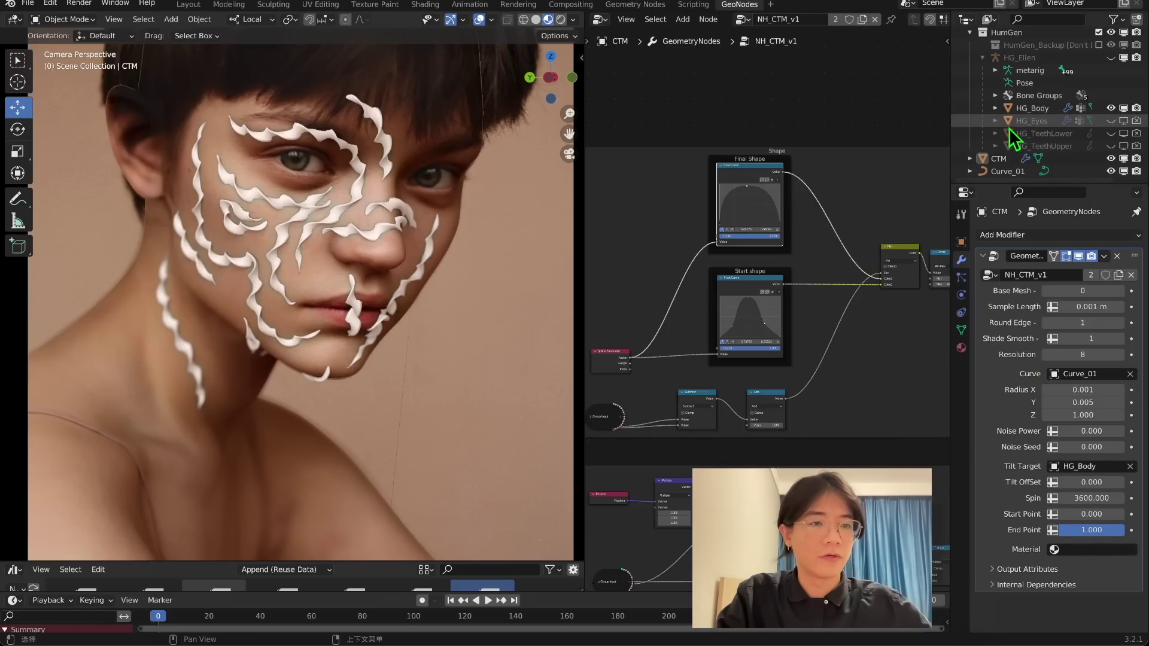
# Add a material slot to the CTM object and create a new material named Glass in it
pyautogui.click(995, 160)
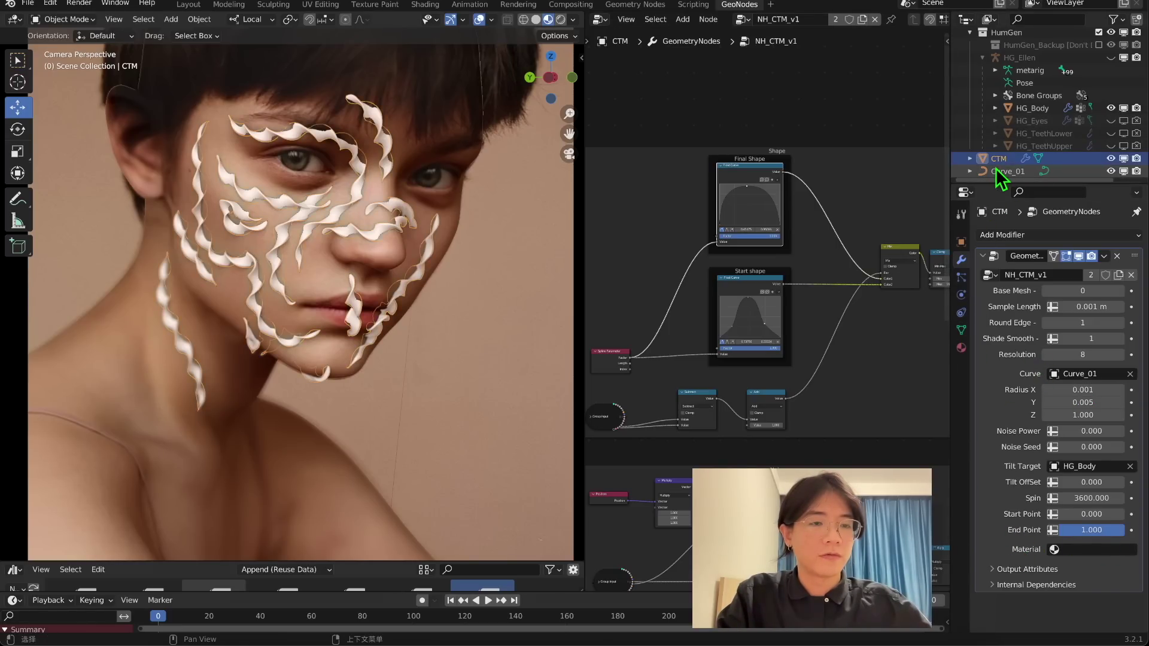
pyautogui.click(961, 347)
pyautogui.click(1136, 236)
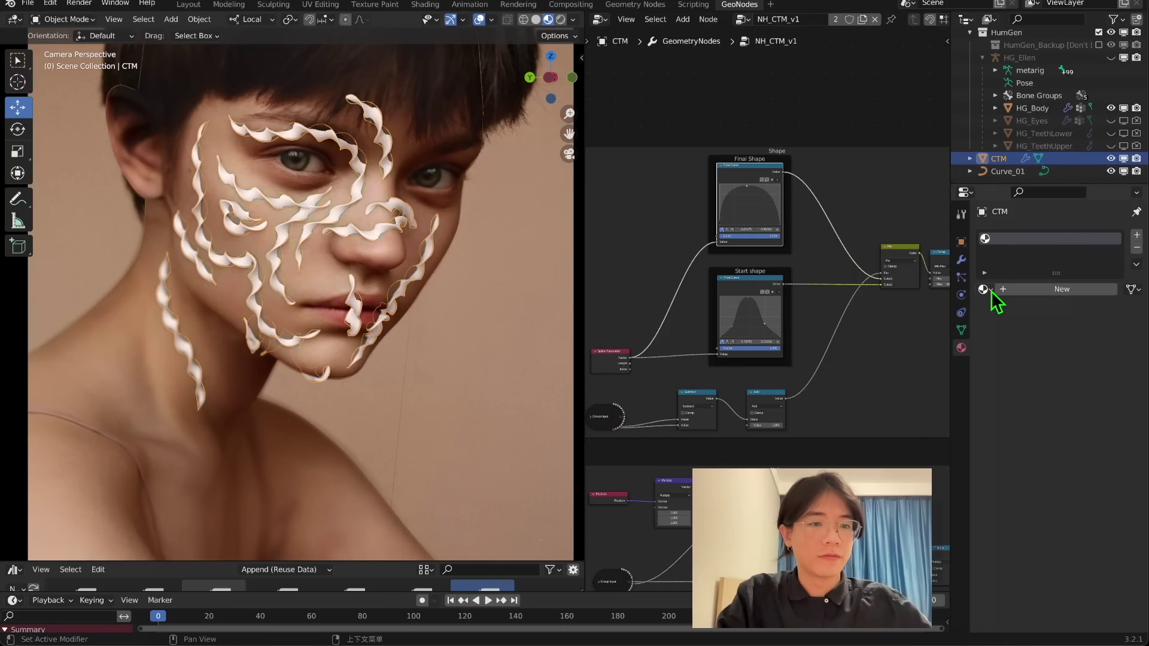
pyautogui.click(985, 289)
pyautogui.click(1060, 289)
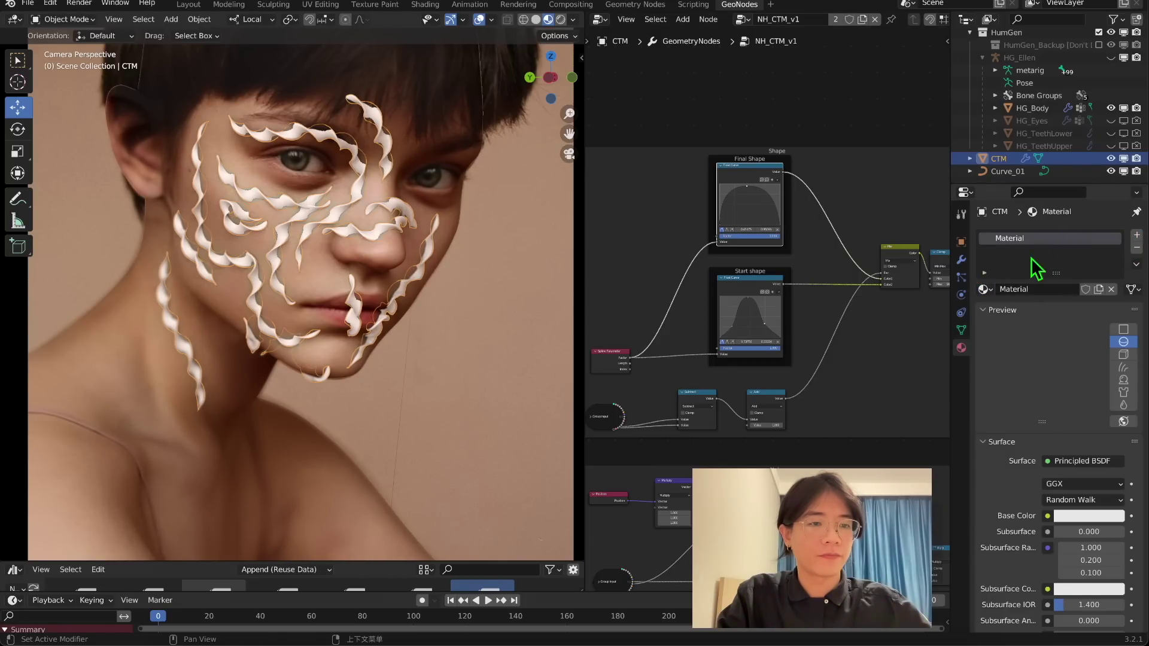
pyautogui.doubleClick(1072, 289)
pyautogui.write('Ca')
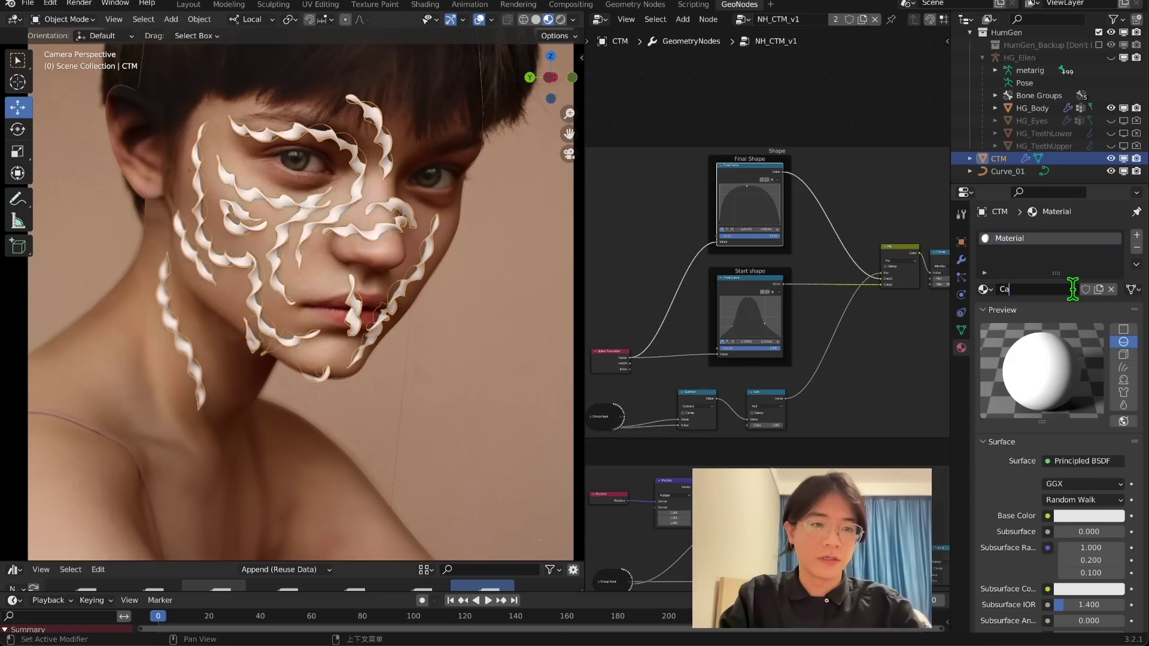
pyautogui.write('lss')
pyautogui.press('Return')
# Set the Glass material's Transmission to 1.000 and its Roughness to 0.000
pyautogui.scroll(-5, 1111, 398)
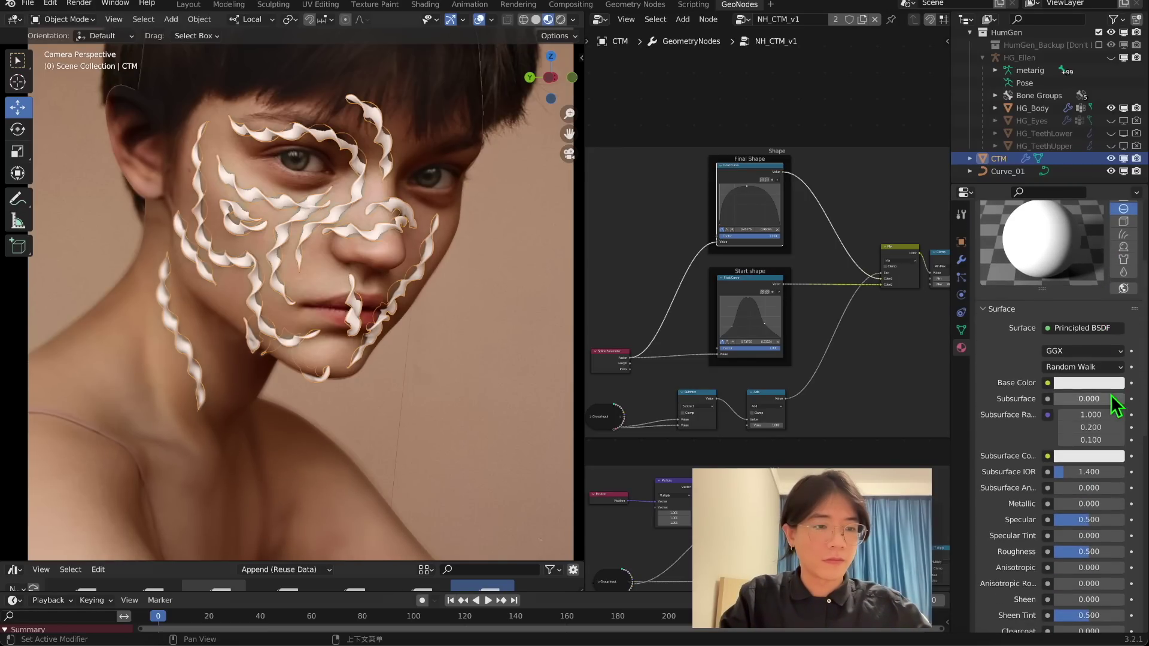
pyautogui.scroll(-5, 1112, 397)
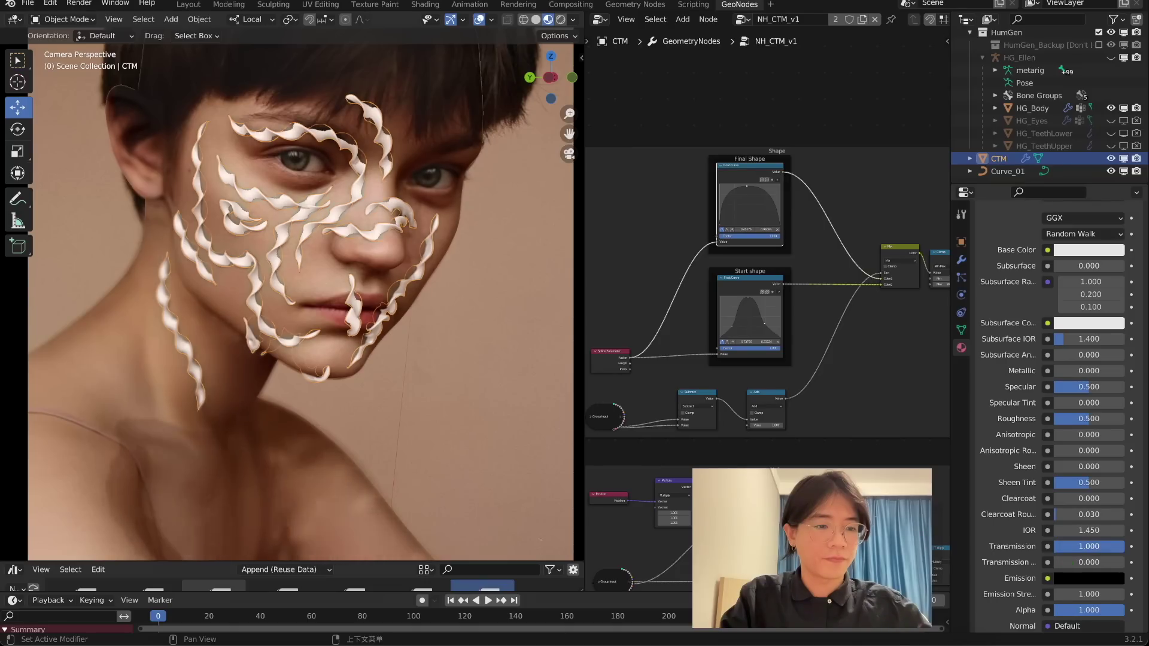
pyautogui.scroll(5, 1082, 567)
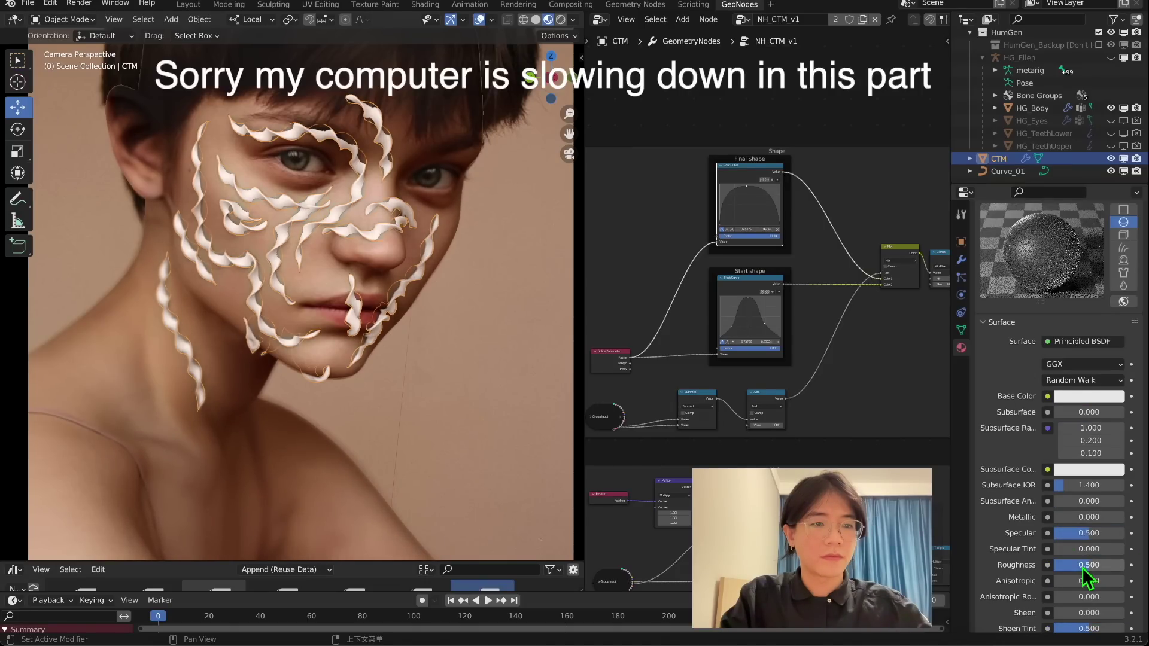
pyautogui.press('BackSpace')
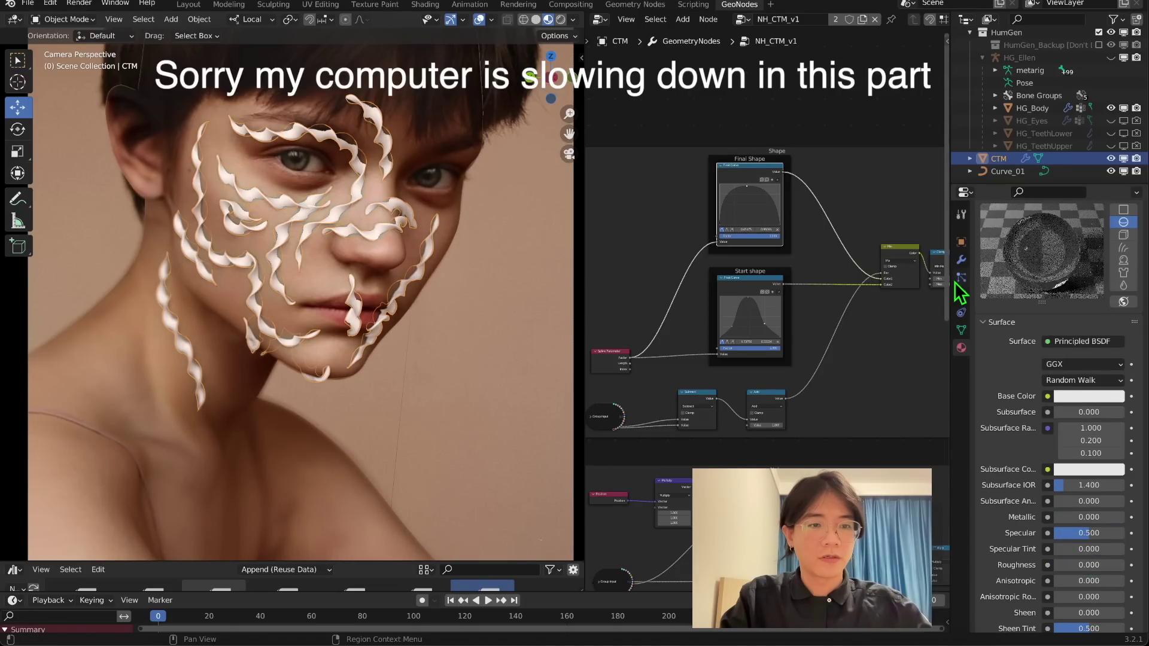
# Assign Glass as the Material in the CTM object's NH_CTM_v1 geometry nodes modifier
pyautogui.click(961, 259)
pyautogui.click(1079, 549)
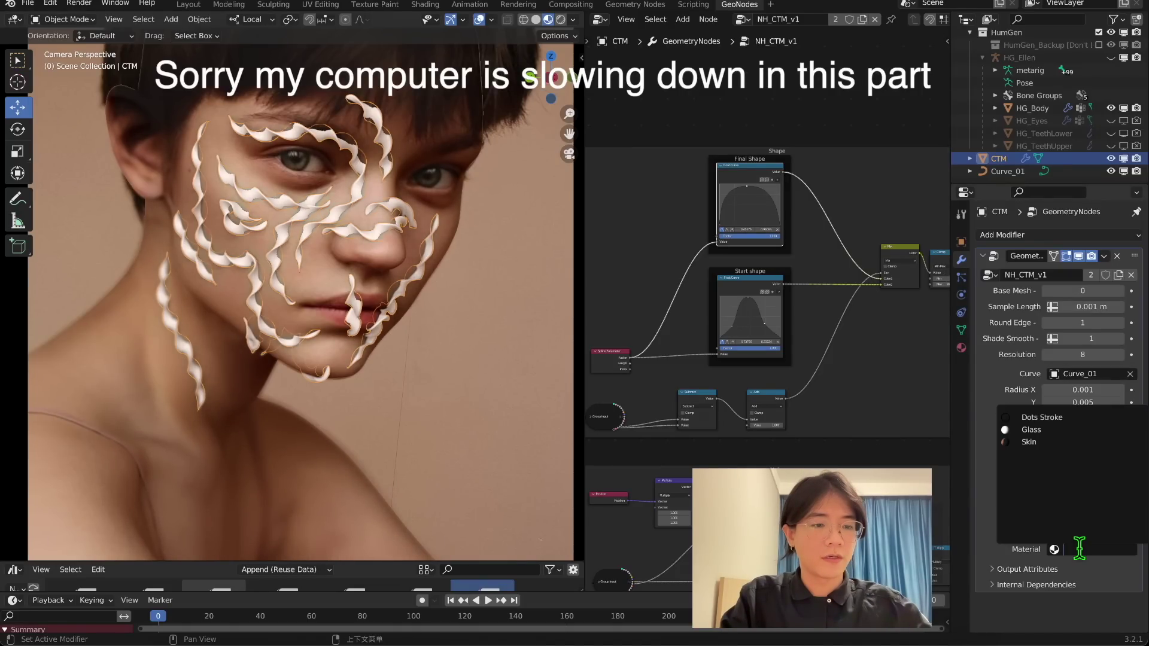
pyautogui.click(1031, 429)
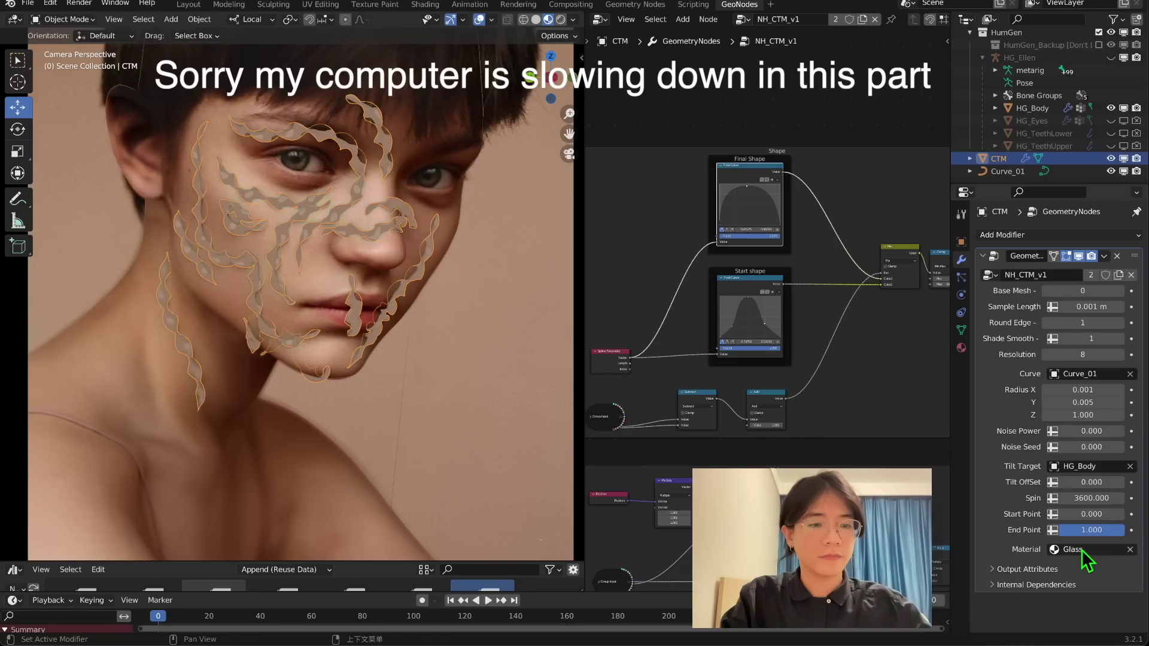
# Preview the deselected ribbons in rendered shading, check the material's surface settings and reopen the CTM modifier settings
pyautogui.click(560, 19)
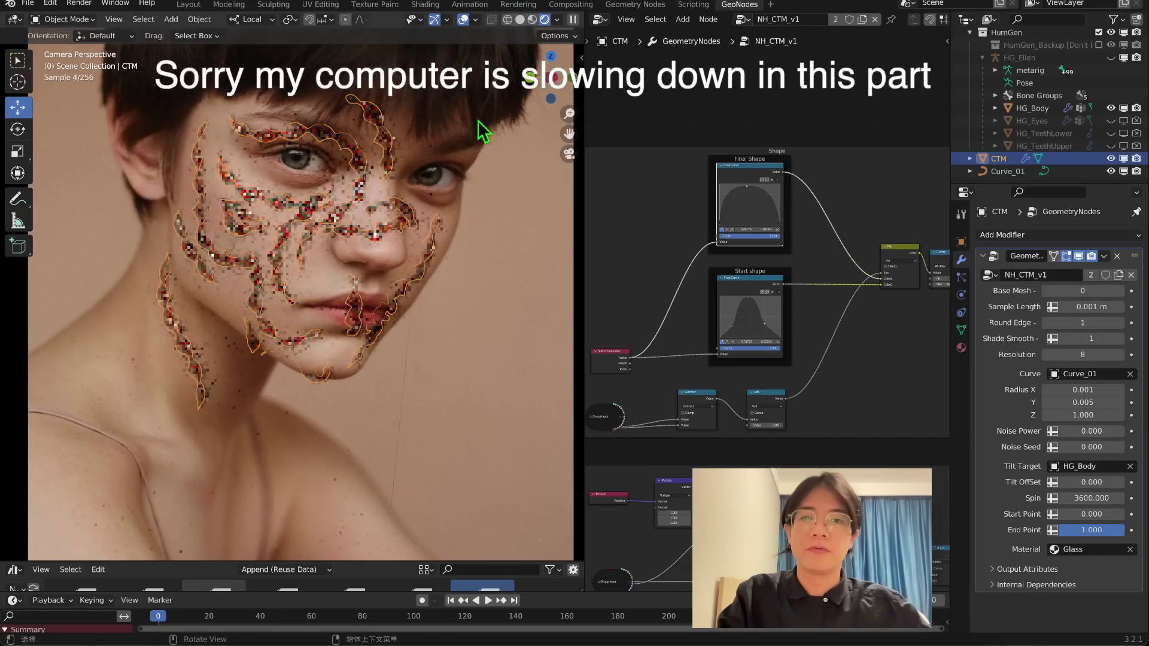
pyautogui.click(540, 244)
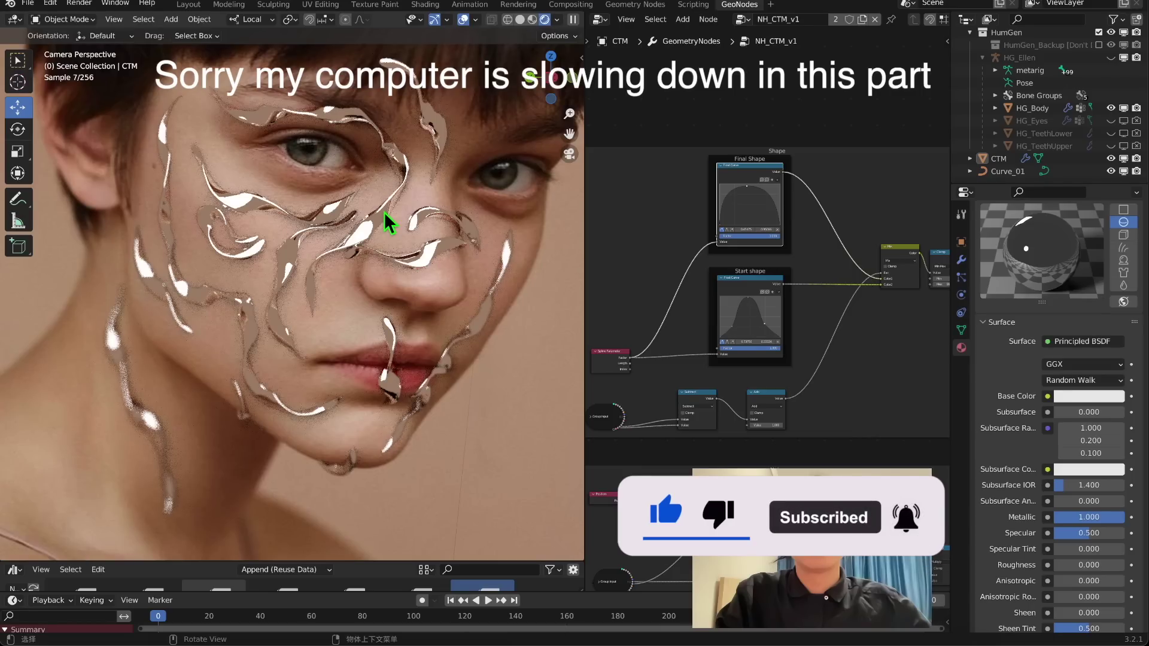
pyautogui.scroll(-3, 986, 235)
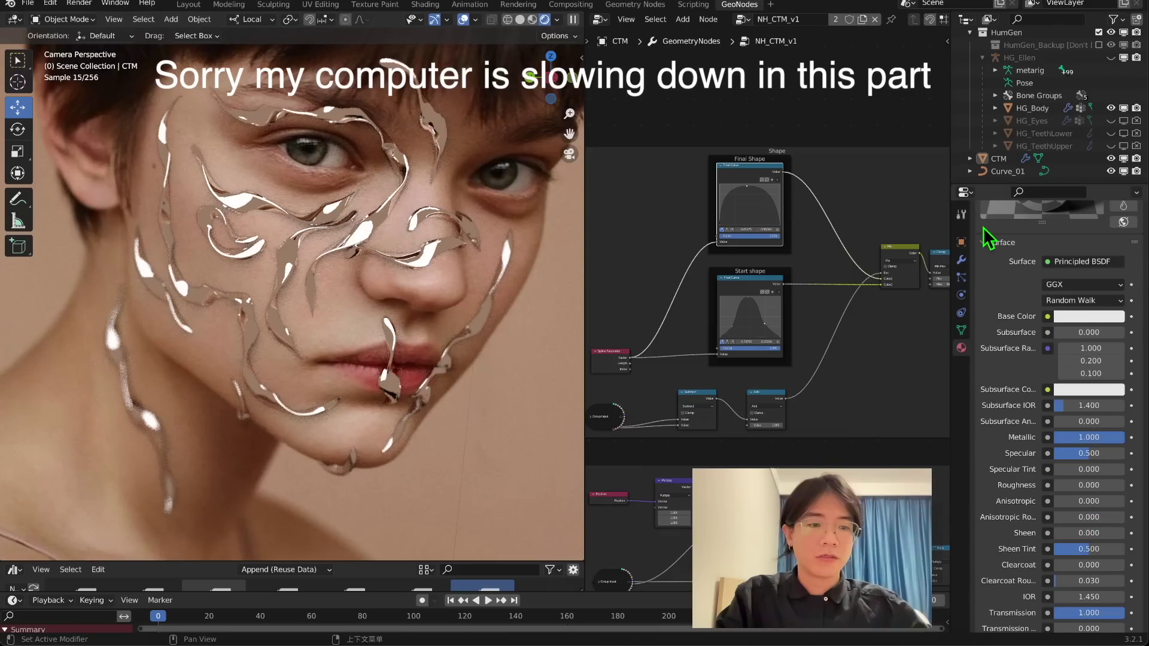
pyautogui.click(961, 259)
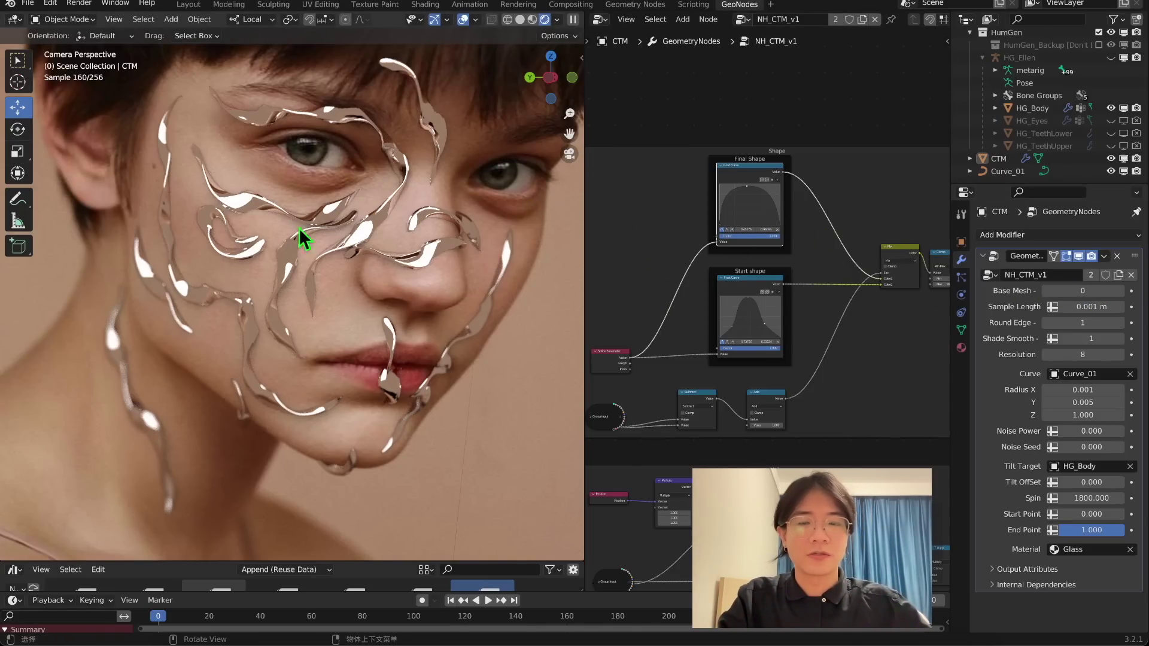
# Return the viewport to Material Preview and examine the glass ornaments on the whole figure from several angles
pyautogui.click(530, 18)
pyautogui.scroll(-7, 350, 179)
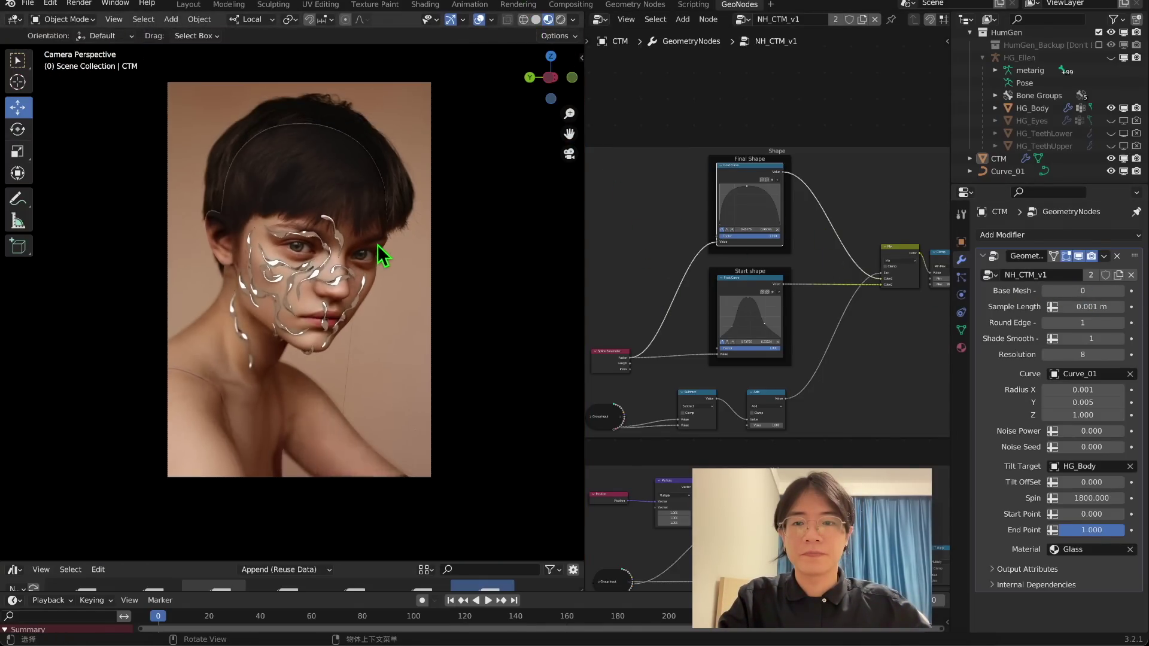
pyautogui.moveTo(377, 244); pyautogui.dragTo(334, 236, button='middle')
pyautogui.scroll(2, 324, 278)
pyautogui.scroll(-3, 371, 137)
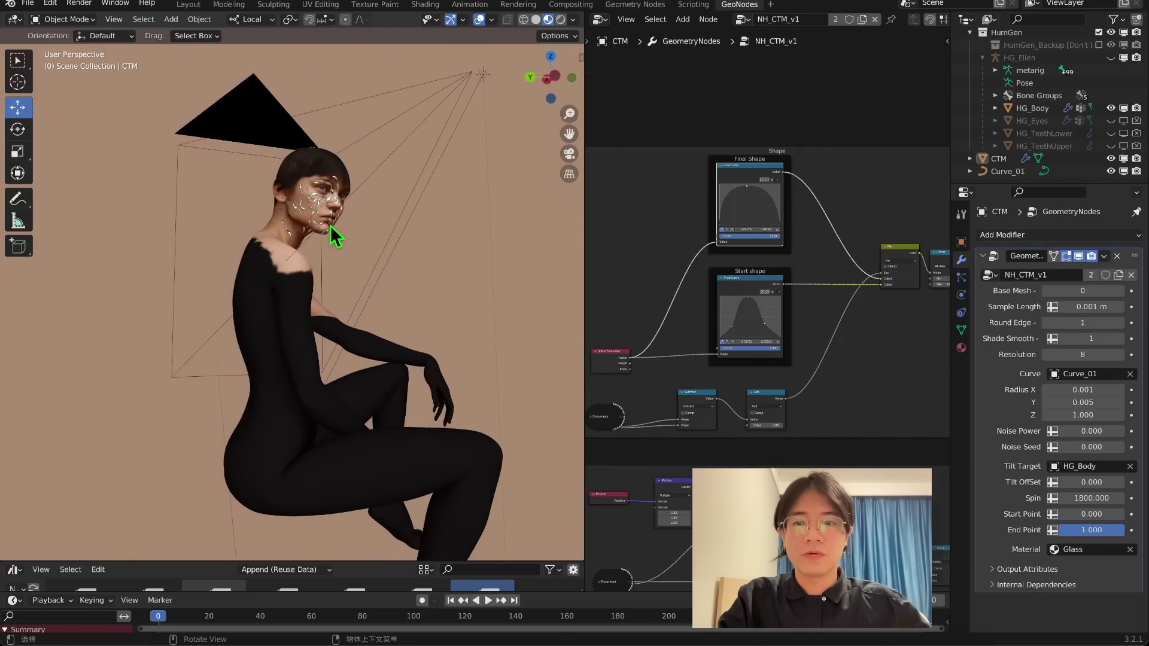
pyautogui.scroll(3, 334, 236)
pyautogui.moveTo(371, 128); pyautogui.dragTo(331, 148, button='middle')
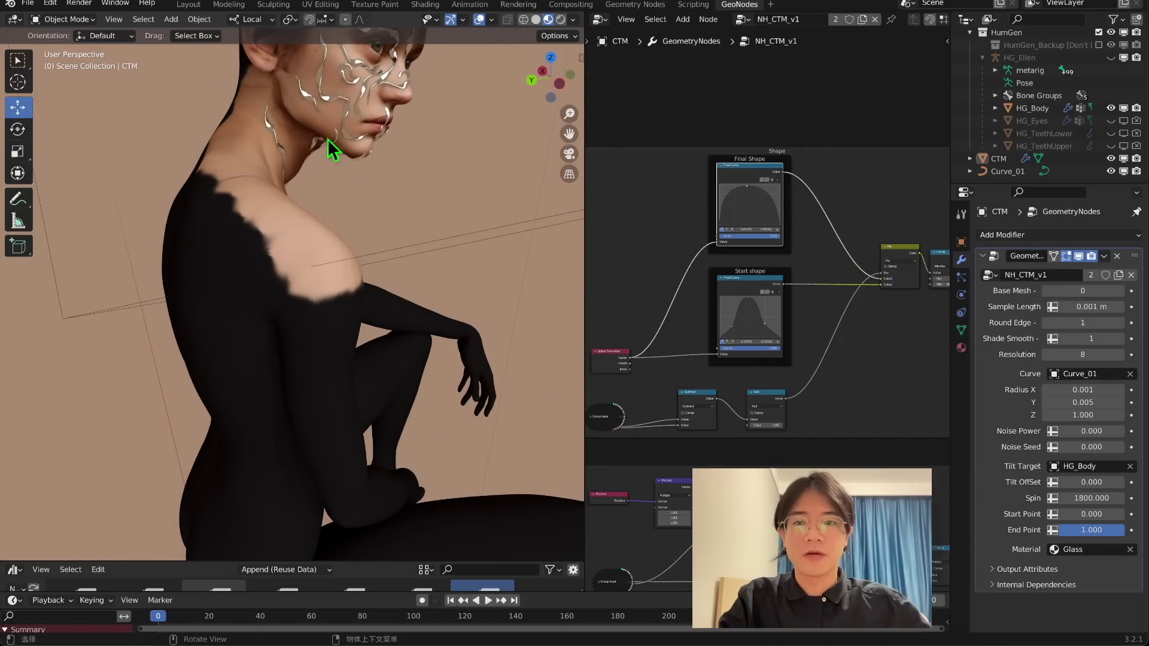
pyautogui.moveTo(414, 133); pyautogui.dragTo(369, 222, button='middle')
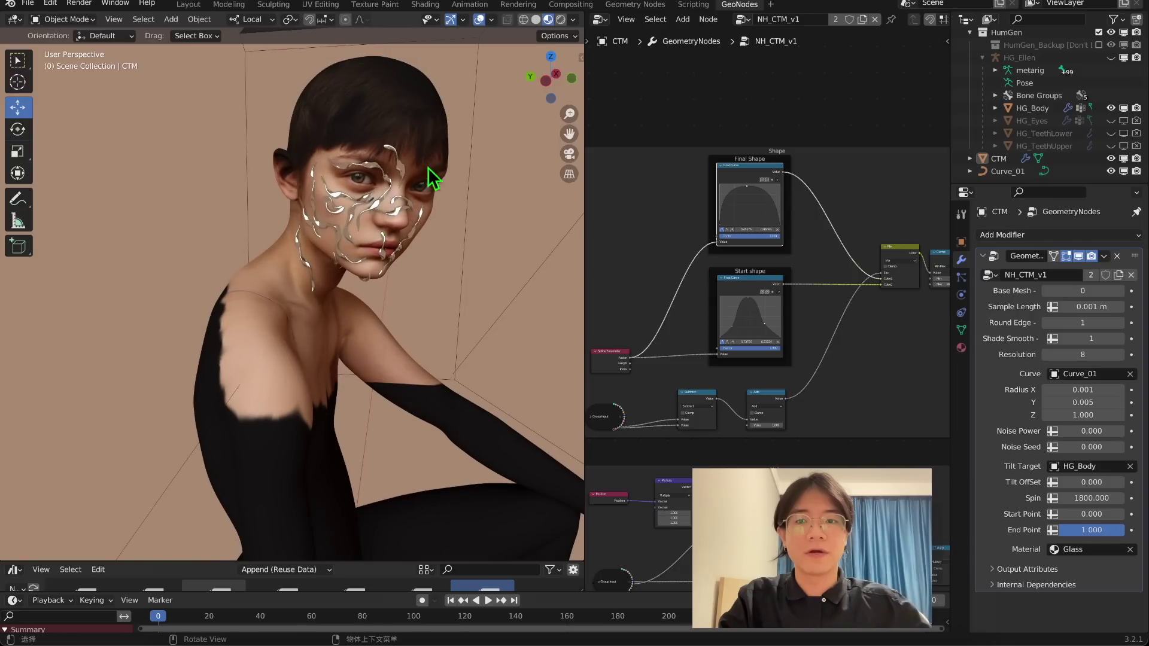
pyautogui.scroll(-3, 308, 305)
pyautogui.keyDown('shift'); pyautogui.moveTo(309, 305); pyautogui.dragTo(295, 191, button='middle'); pyautogui.keyUp('shift')
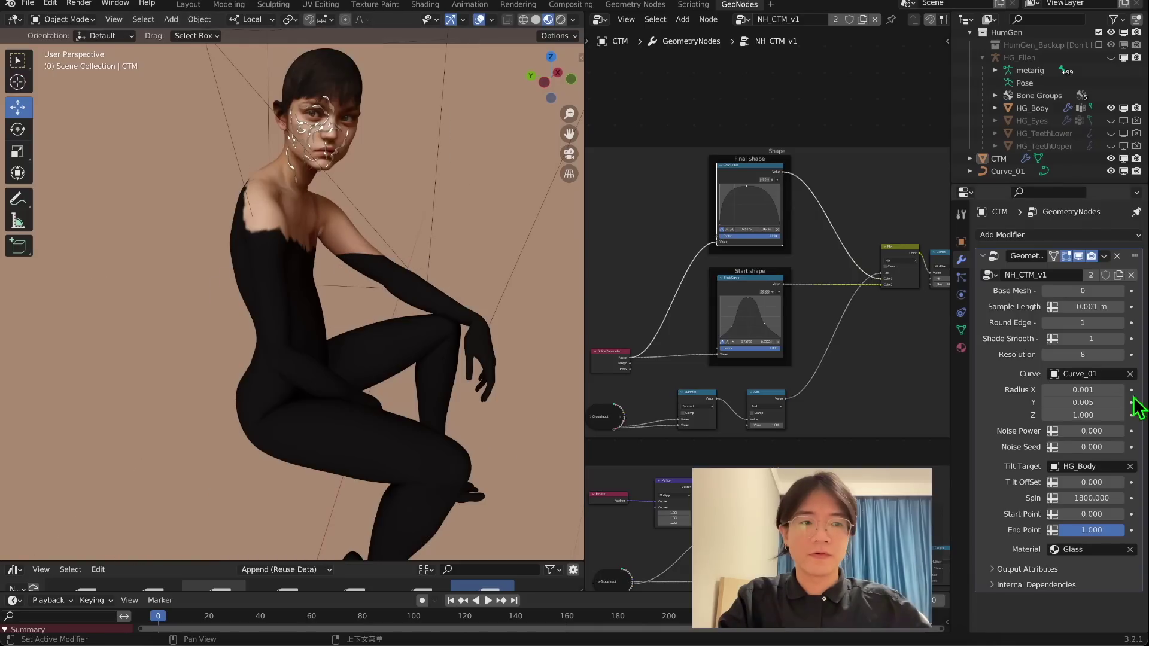
# Set Base Mesh to 1 to show the original plane, inspect it beneath the figure, and set Base Mesh back to 0
pyautogui.click(1121, 291)
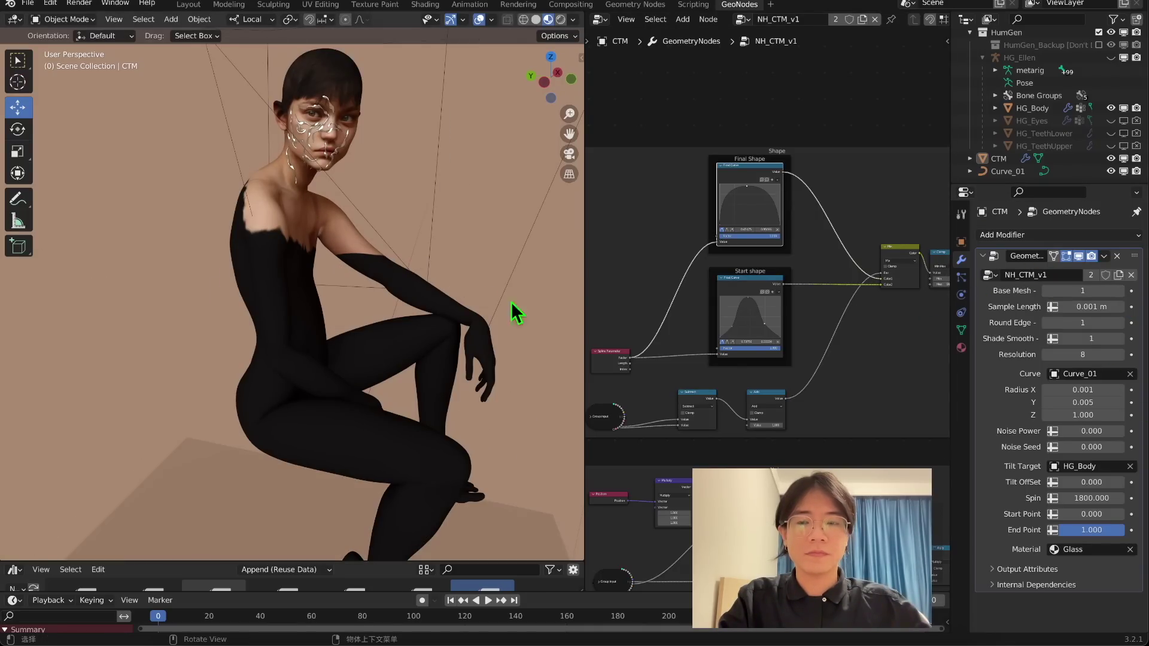
pyautogui.moveTo(515, 313); pyautogui.dragTo(297, 428, button='middle')
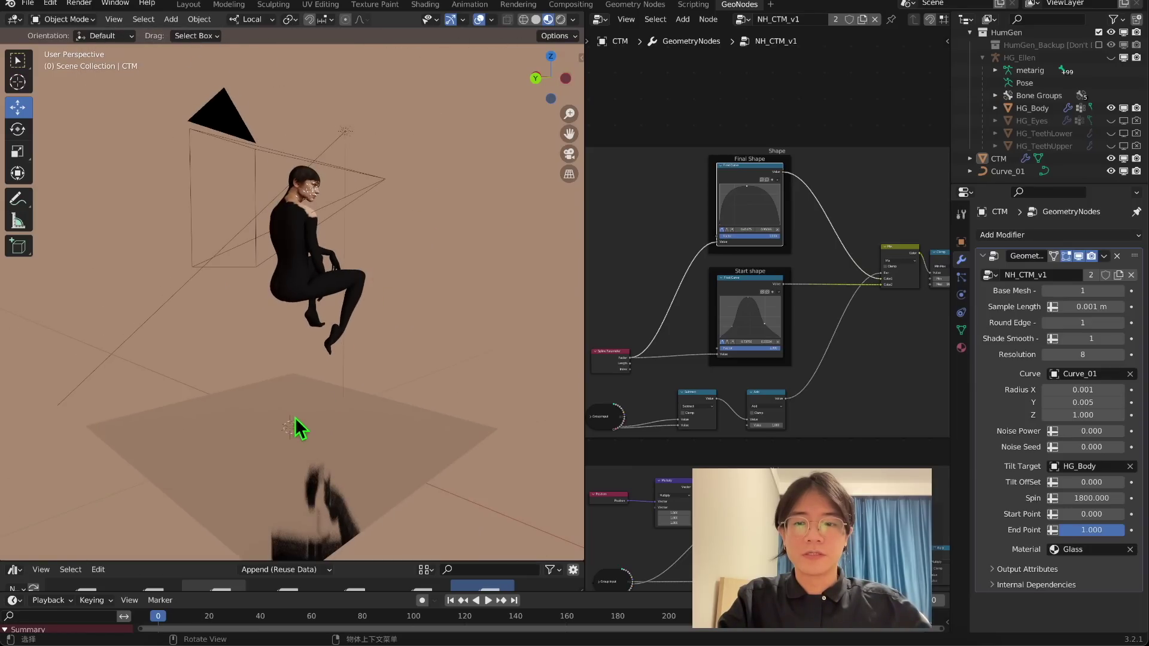
pyautogui.moveTo(286, 499); pyautogui.dragTo(285, 376, button='middle')
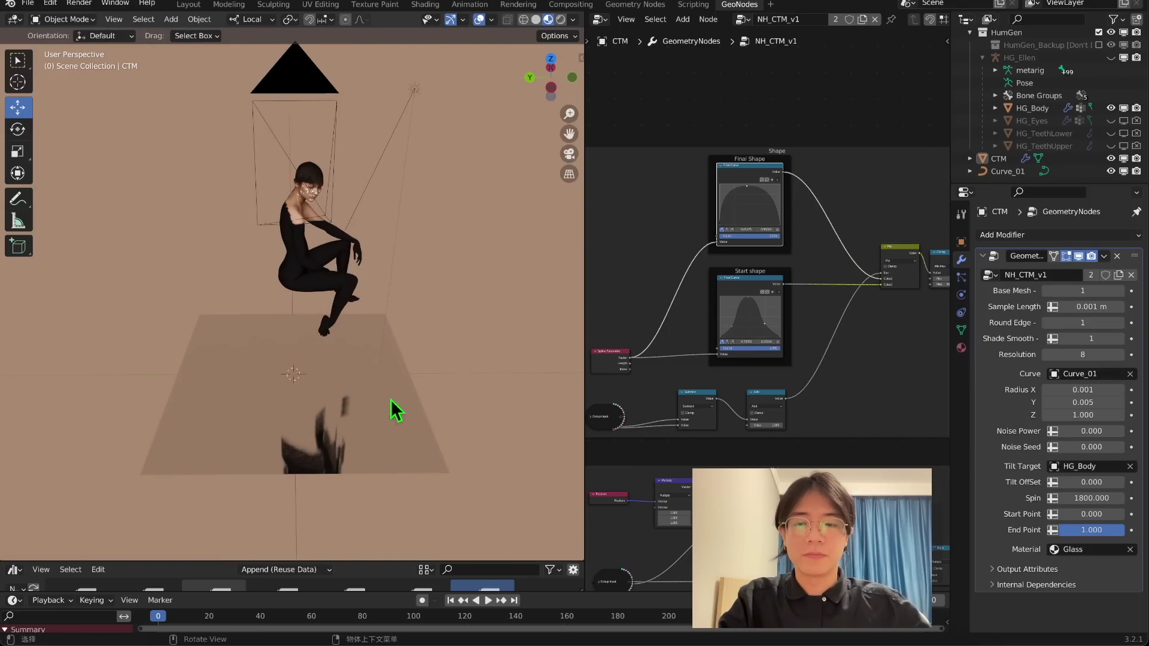
pyautogui.moveTo(391, 399); pyautogui.dragTo(152, 373, button='middle')
pyautogui.moveTo(323, 428); pyautogui.dragTo(304, 426, button='middle')
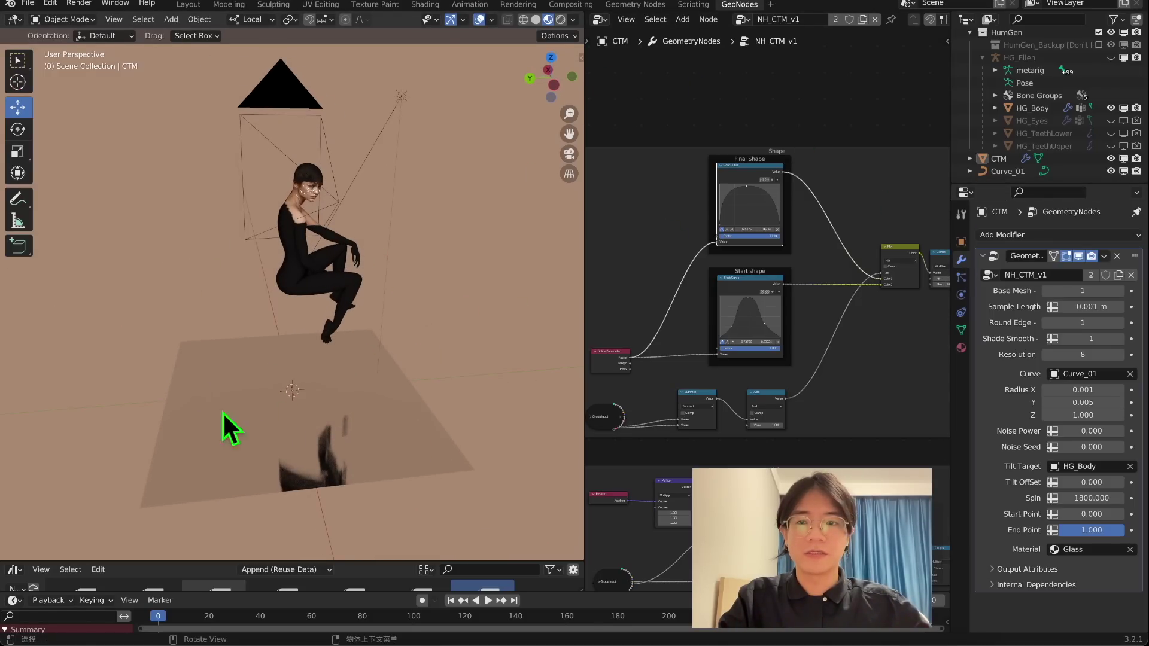
pyautogui.moveTo(333, 393); pyautogui.dragTo(308, 348, button='middle')
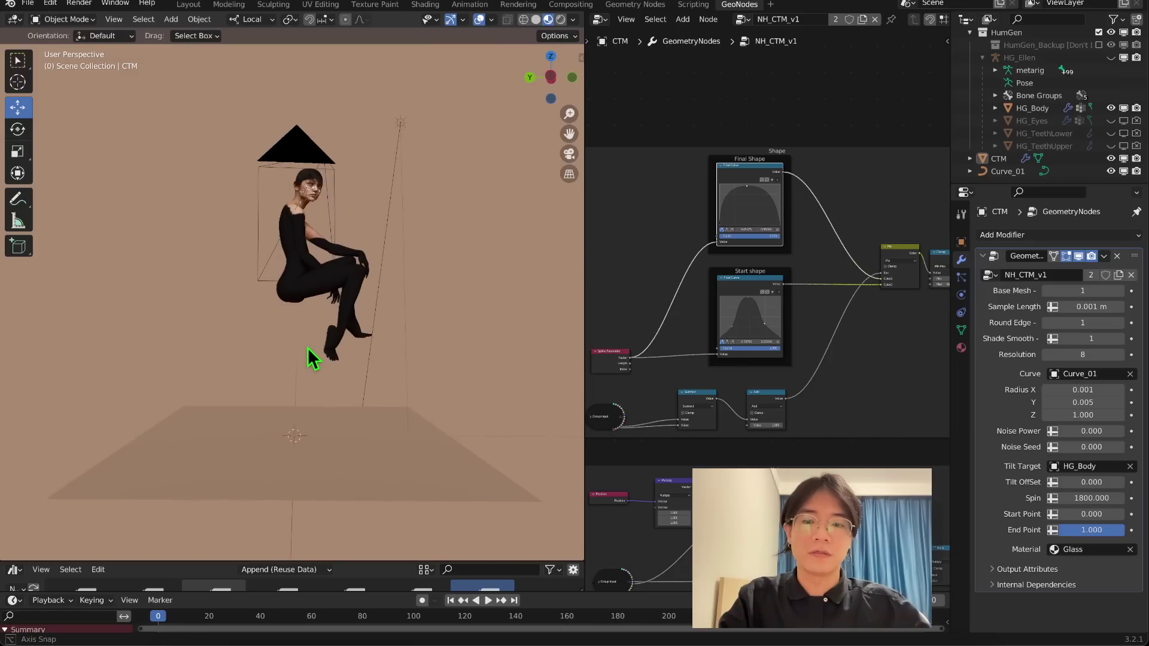
pyautogui.moveTo(308, 390); pyautogui.dragTo(335, 407, button='middle')
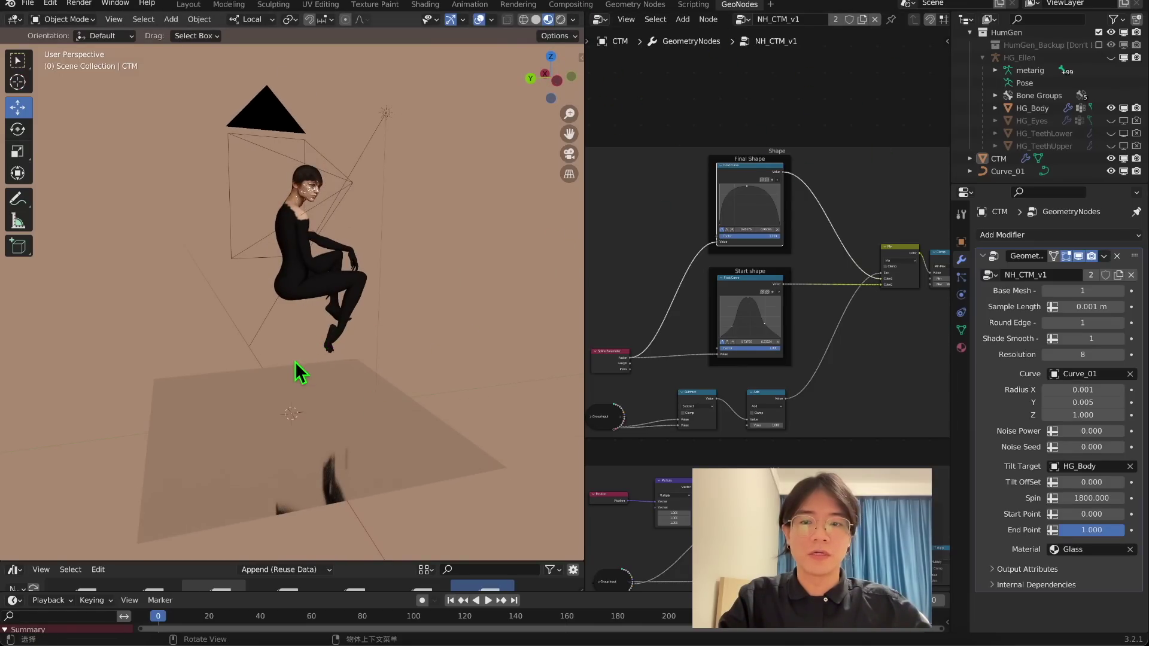
pyautogui.scroll(2, 295, 362)
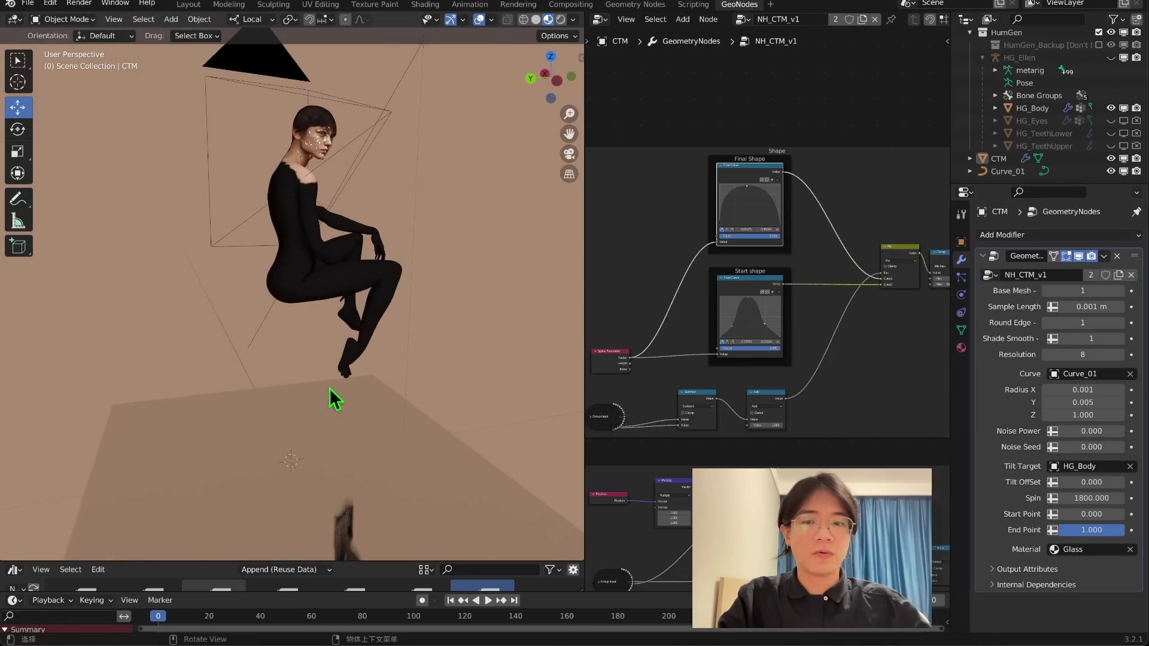
pyautogui.moveTo(307, 362)
pyautogui.mouseDown(button='middle')
pyautogui.moveTo(307, 259)
pyautogui.moveTo(277, 357)
pyautogui.moveTo(322, 360)
pyautogui.mouseUp(button='middle')
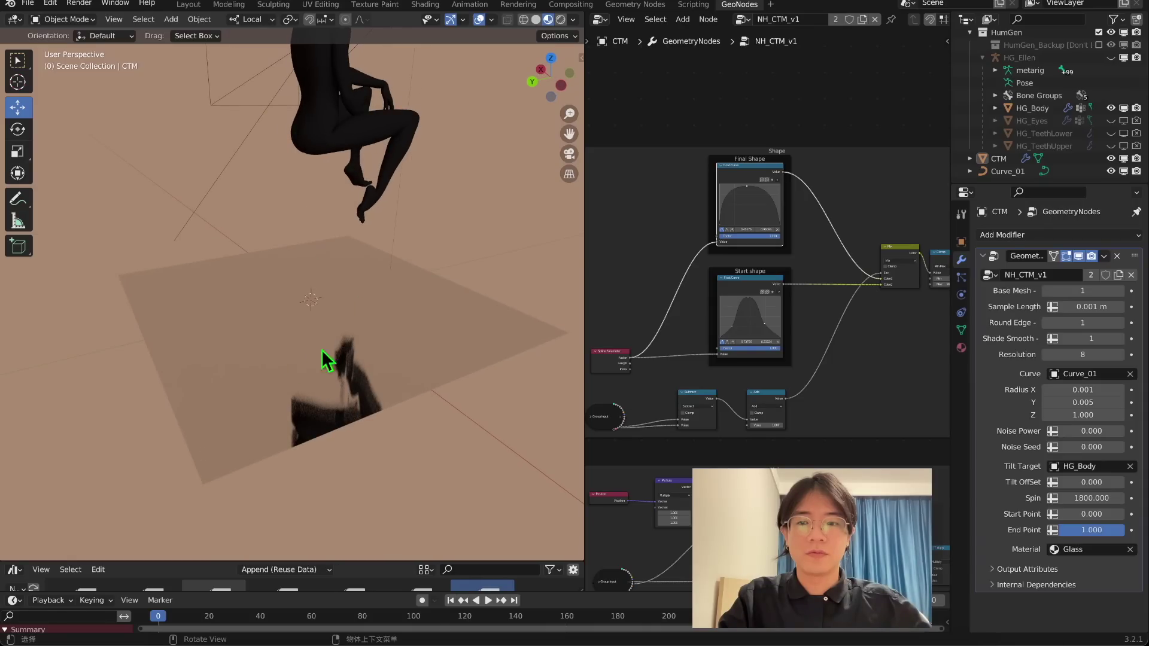
pyautogui.moveTo(321, 321); pyautogui.dragTo(431, 338, button='middle')
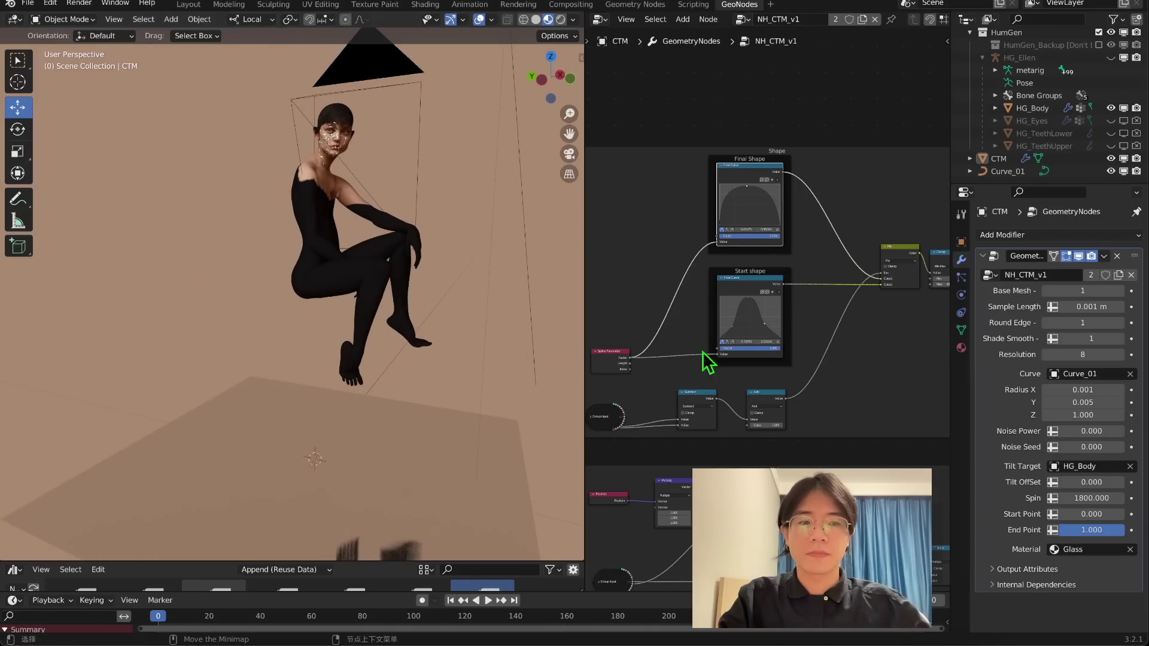
pyautogui.click(1045, 291)
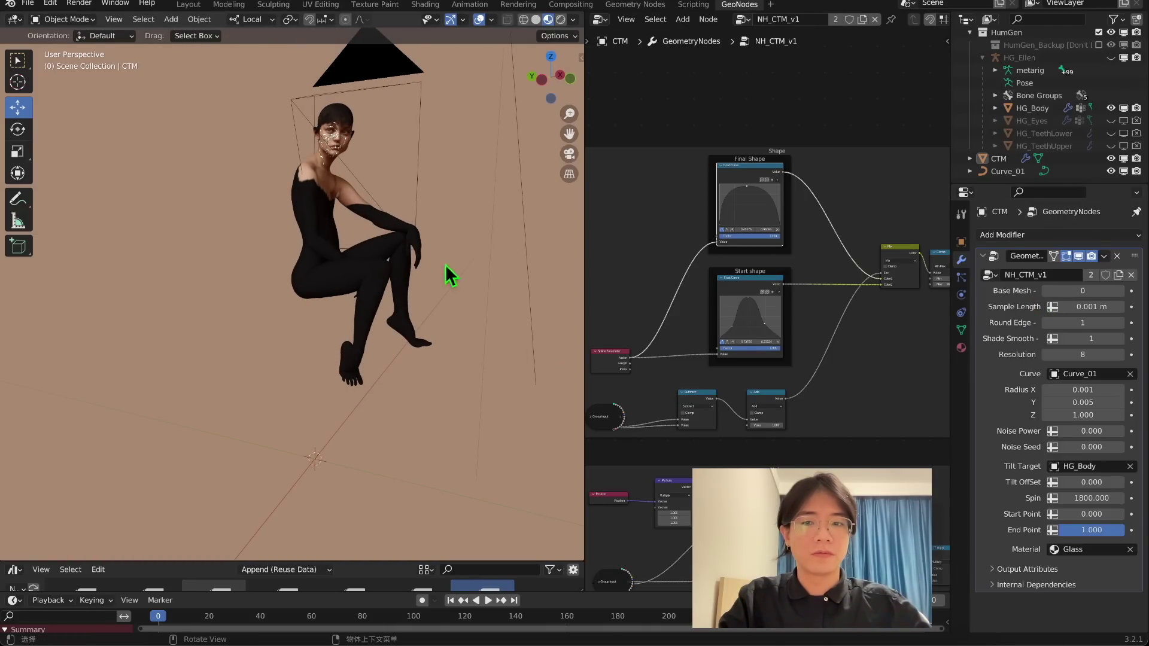
# Add a Monkey mesh to the scene beside the seated figure
pyautogui.moveTo(268, 237); pyautogui.dragTo(298, 236, button='middle')
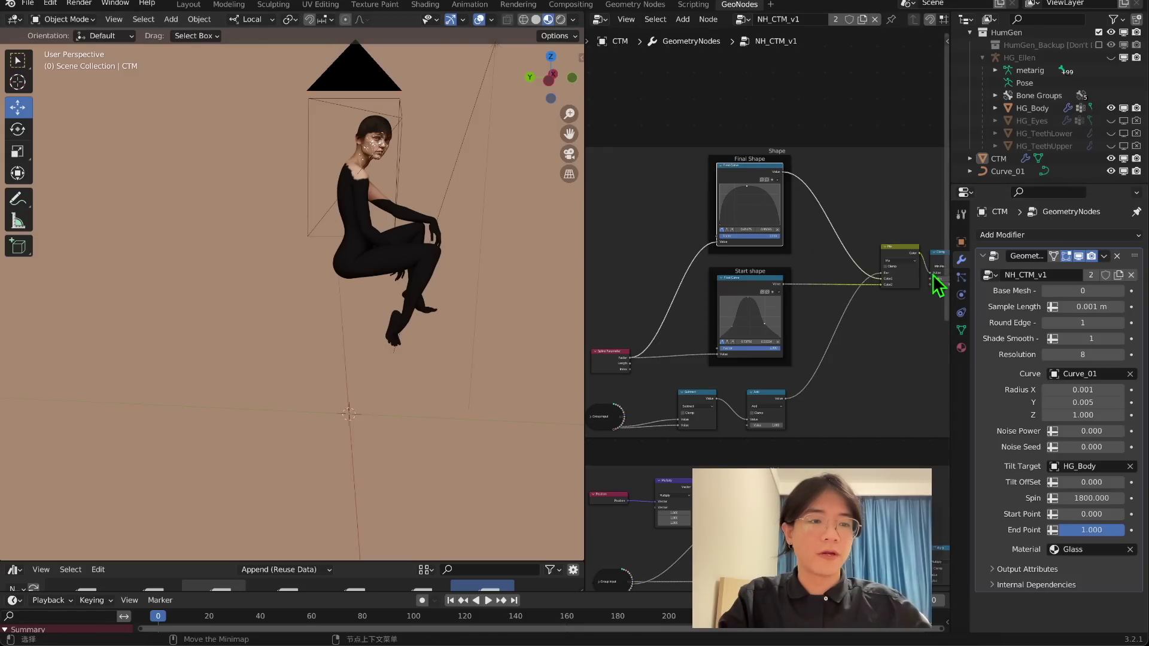
pyautogui.moveTo(403, 239); pyautogui.dragTo(375, 282, button='middle')
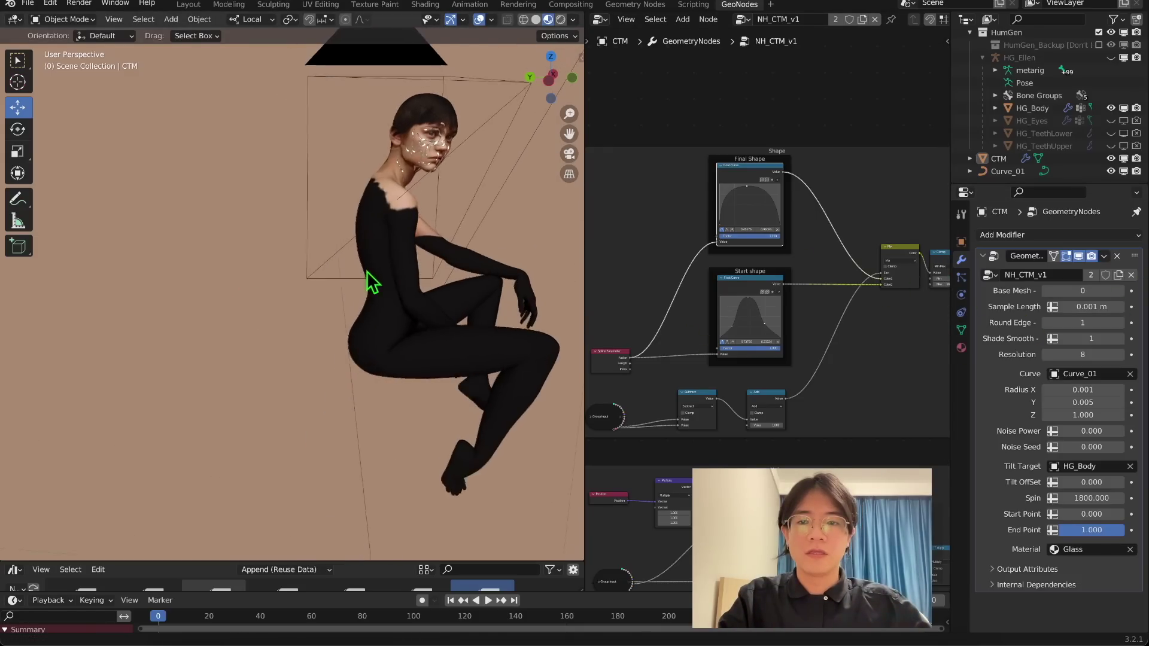
pyautogui.scroll(-3, 395, 269)
pyautogui.hotkey('shift', 'a')
pyautogui.moveTo(138, 234)
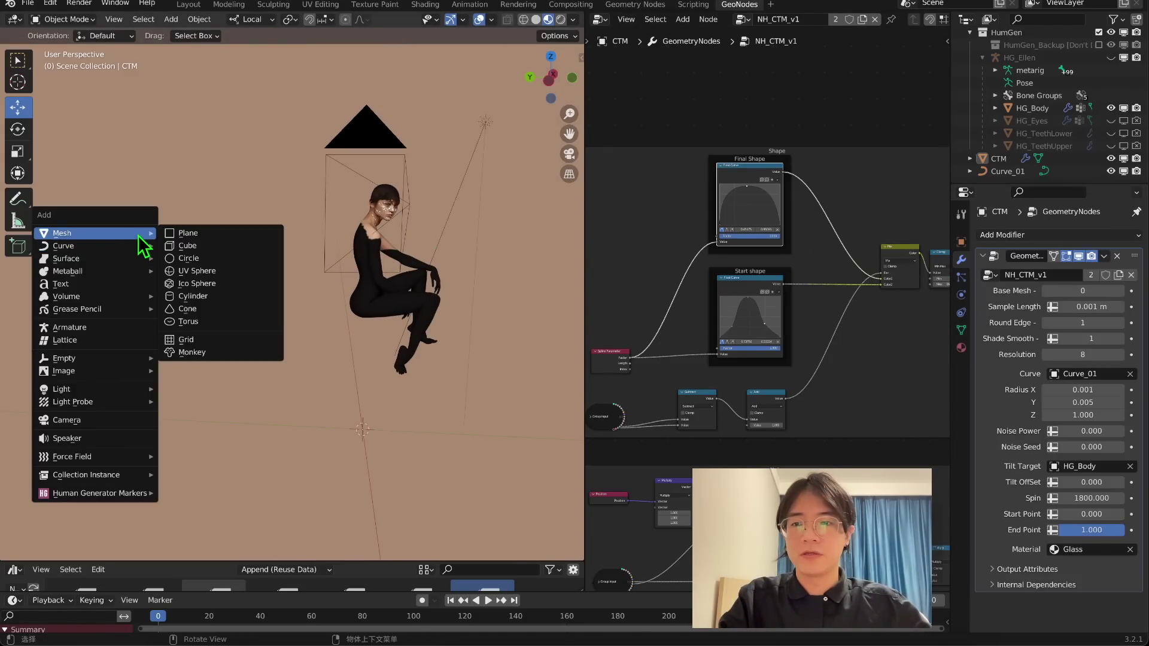
pyautogui.click(189, 354)
pyautogui.scroll(-3, 282, 343)
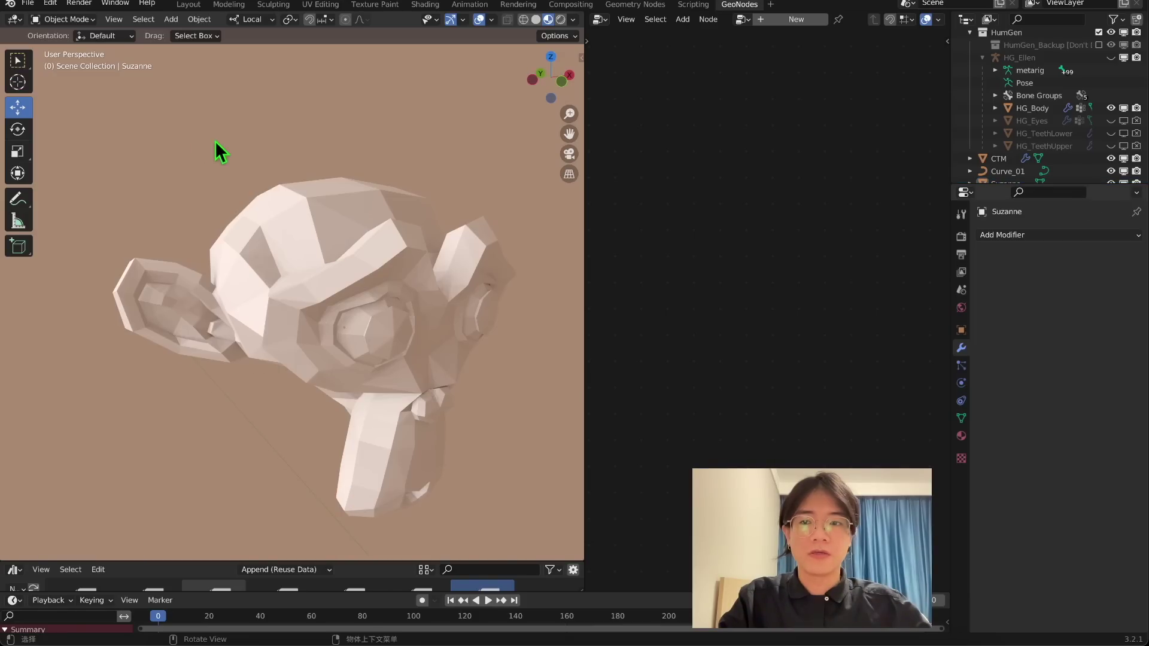
# Give the monkey a Geometry Nodes modifier that uses the NH_CTM_v1 node group
pyautogui.click(363, 238)
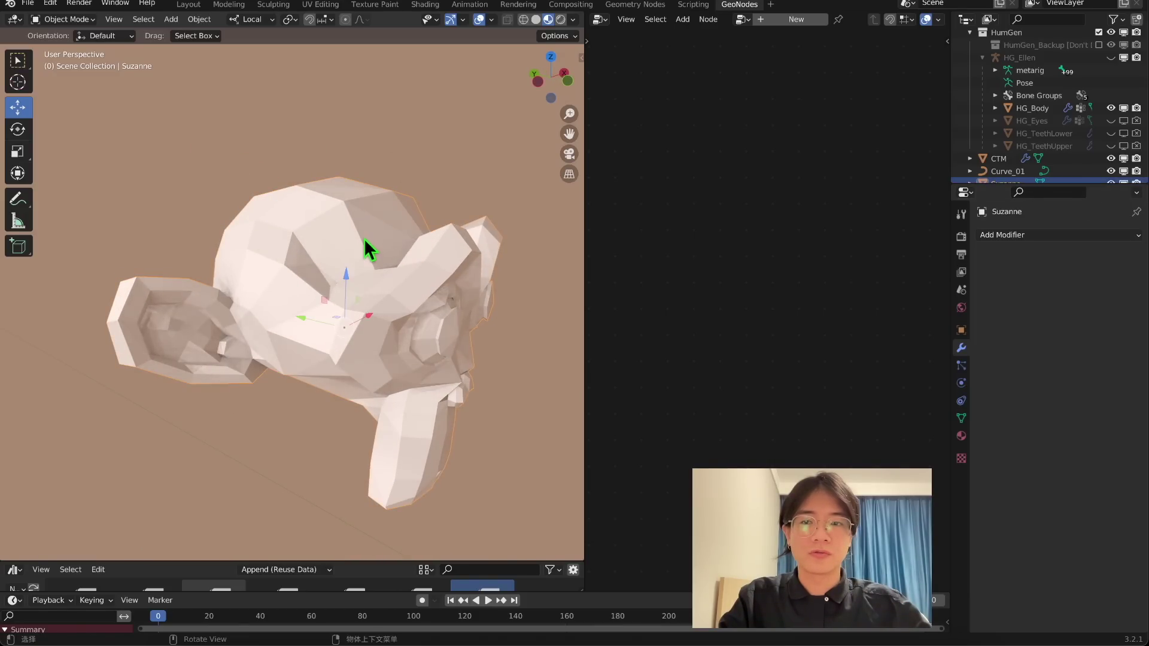
pyautogui.click(1017, 235)
pyautogui.click(886, 355)
pyautogui.click(990, 275)
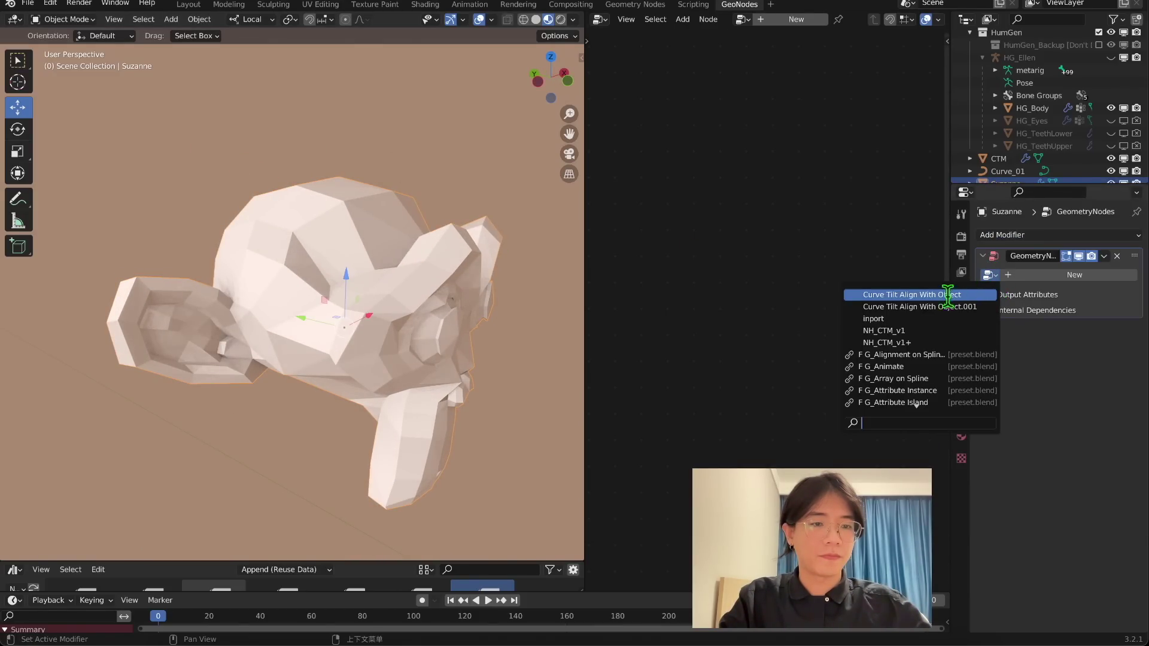
pyautogui.click(950, 340)
pyautogui.keyDown('shift'); pyautogui.moveTo(403, 297); pyautogui.dragTo(374, 288, button='middle'); pyautogui.keyUp('shift')
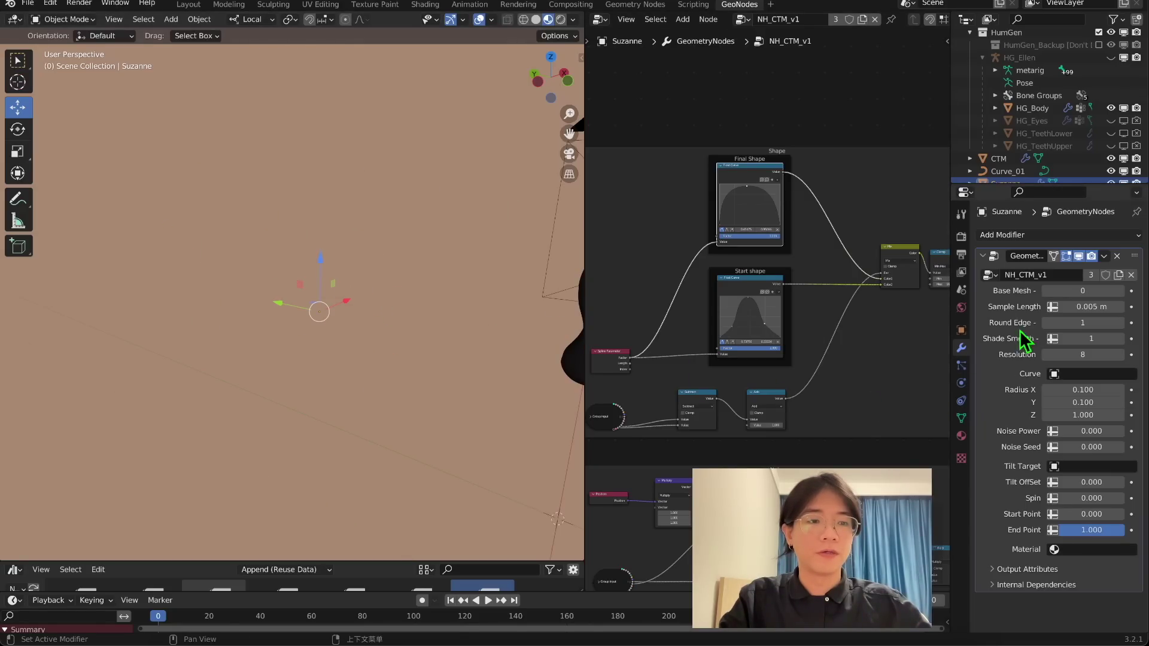
# Set the monkey modifier's Base Mesh to 1 to show the original mesh and inspect it up close
pyautogui.click(1108, 290)
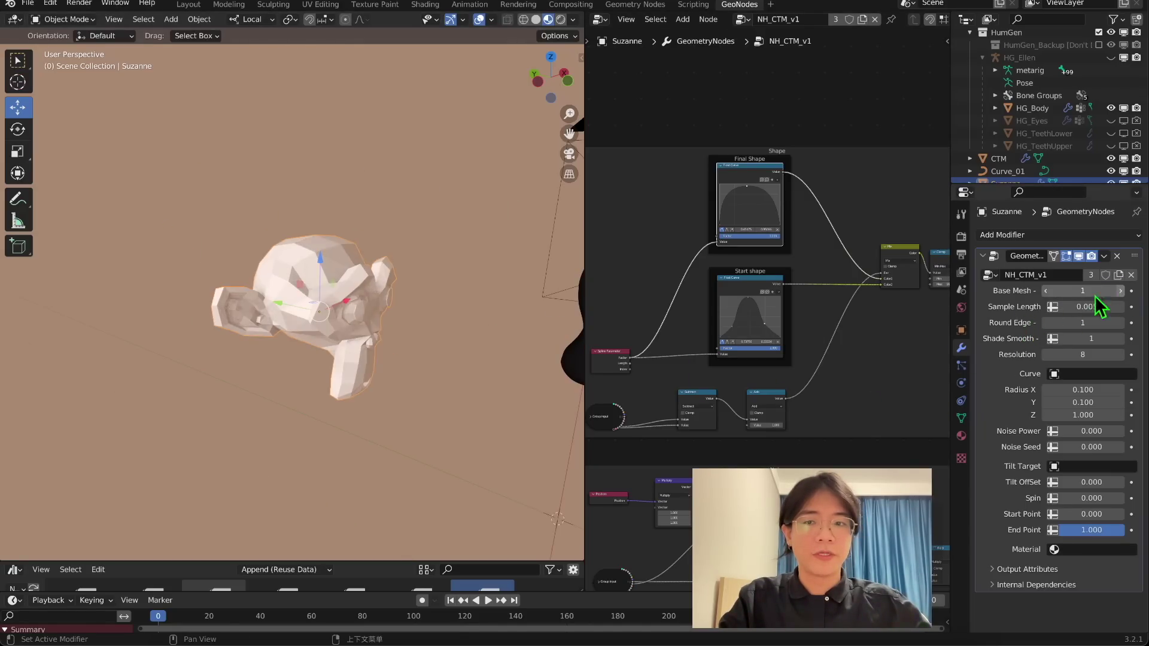
pyautogui.scroll(4, 311, 286)
pyautogui.scroll(1, 318, 285)
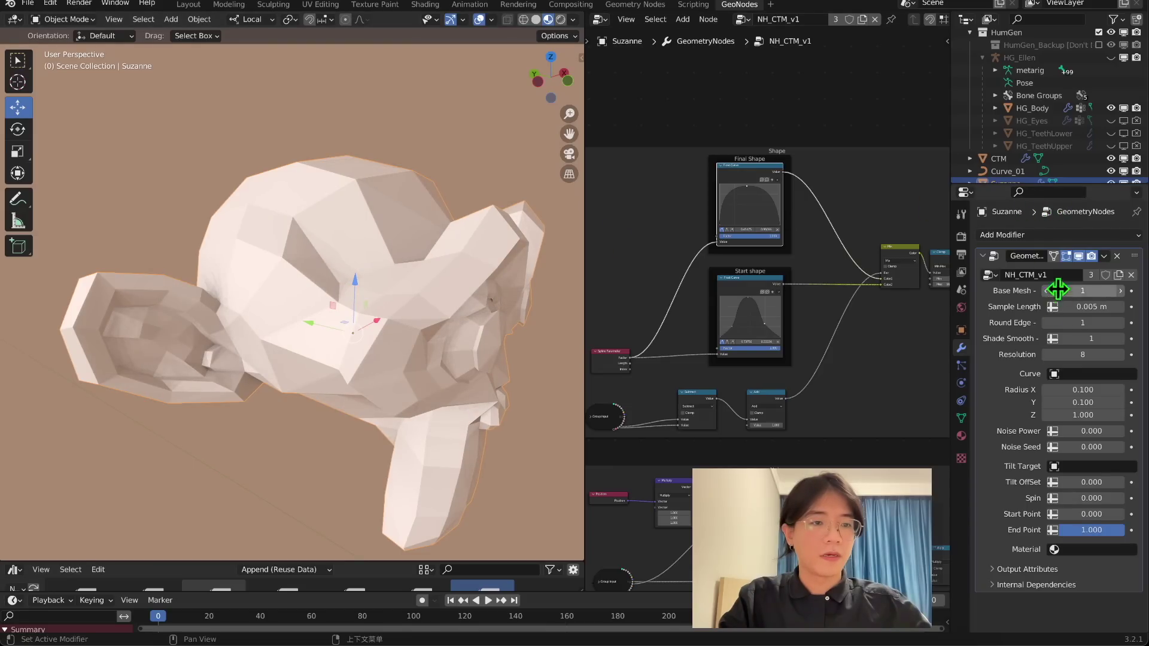
pyautogui.scroll(-2, 810, 154)
# Duplicate Curve_01 in place and rename the copy Curve_02
pyautogui.scroll(-1, 1076, 159)
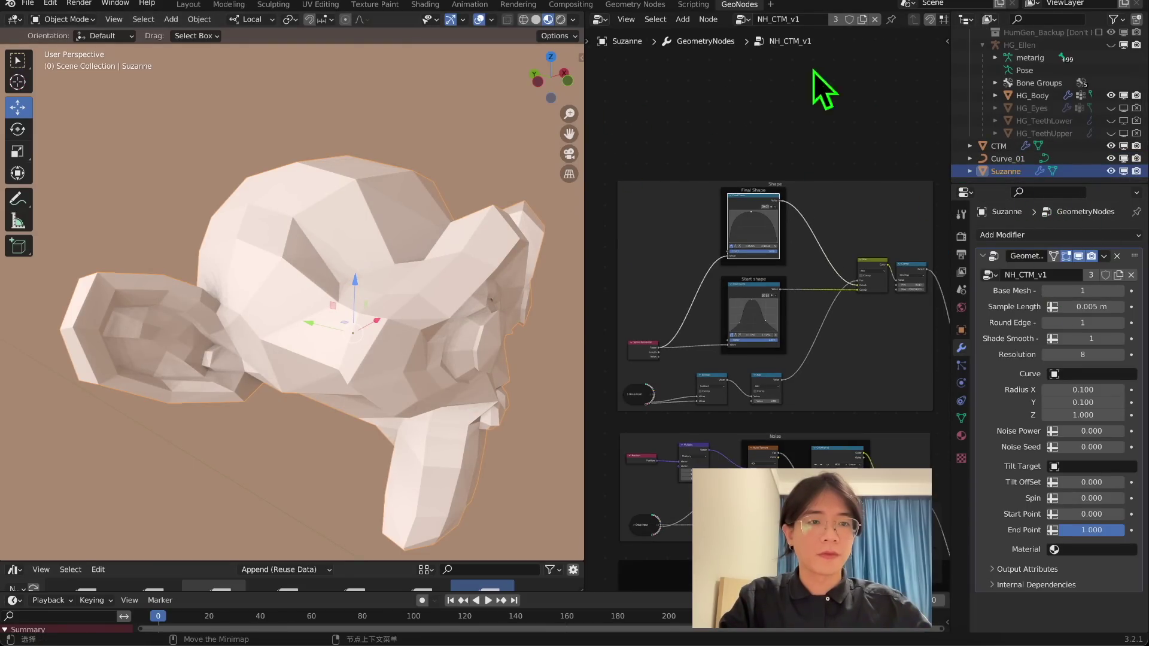
pyautogui.click(1010, 160)
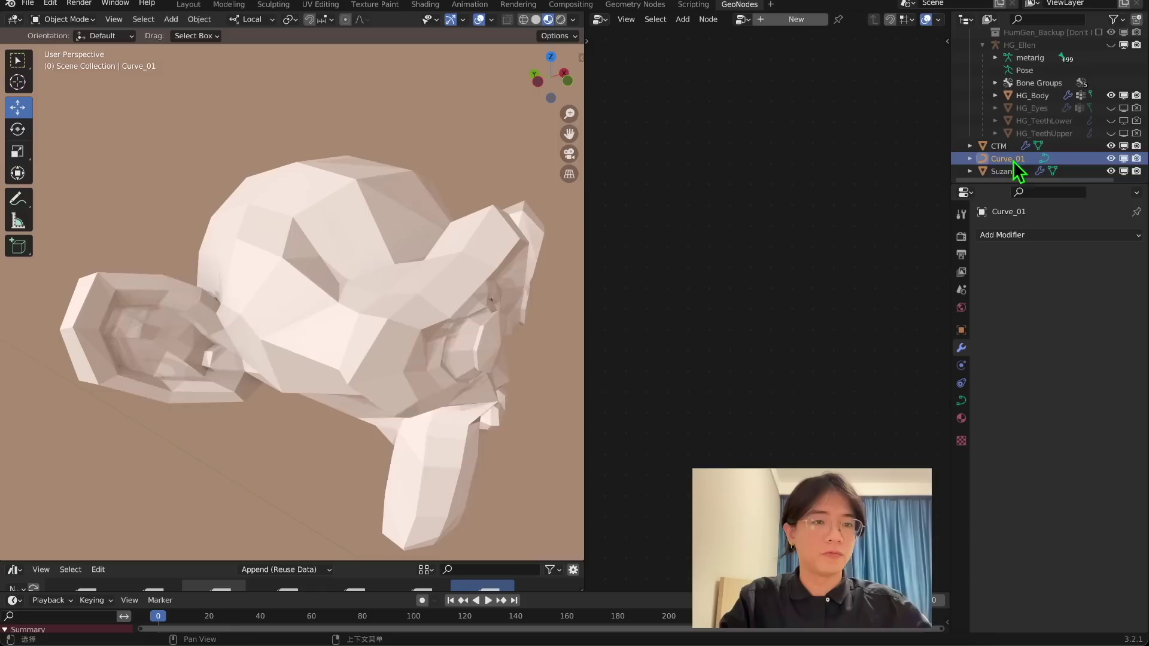
pyautogui.hotkey('shift', 'd')
pyautogui.press('Escape')
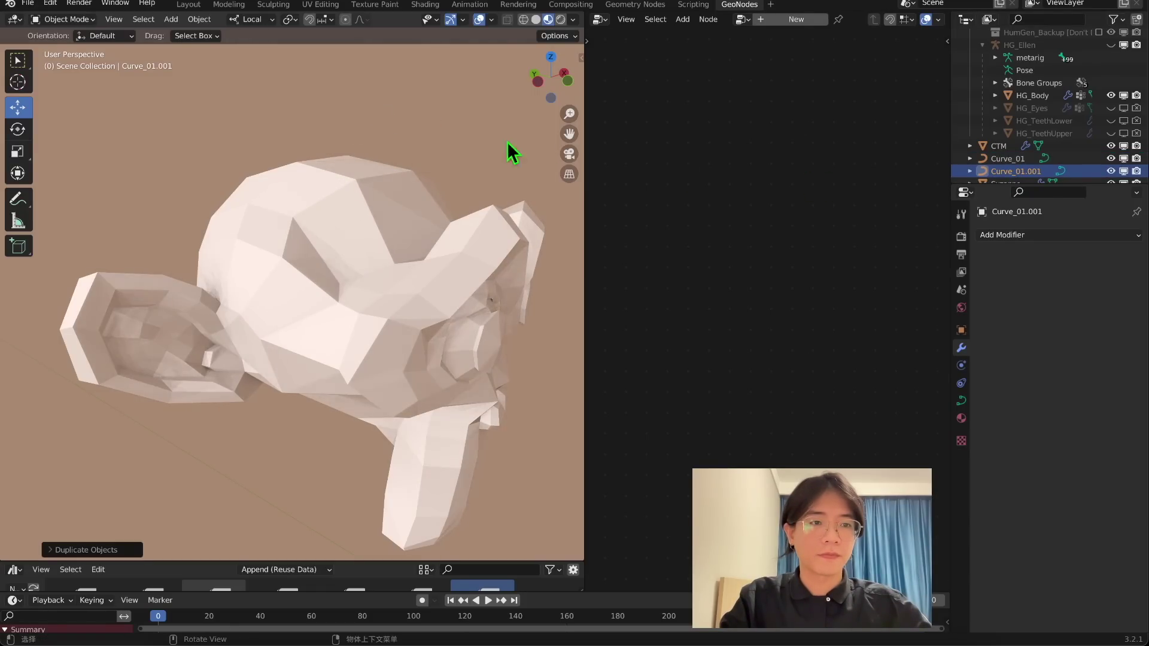
pyautogui.doubleClick(1027, 168)
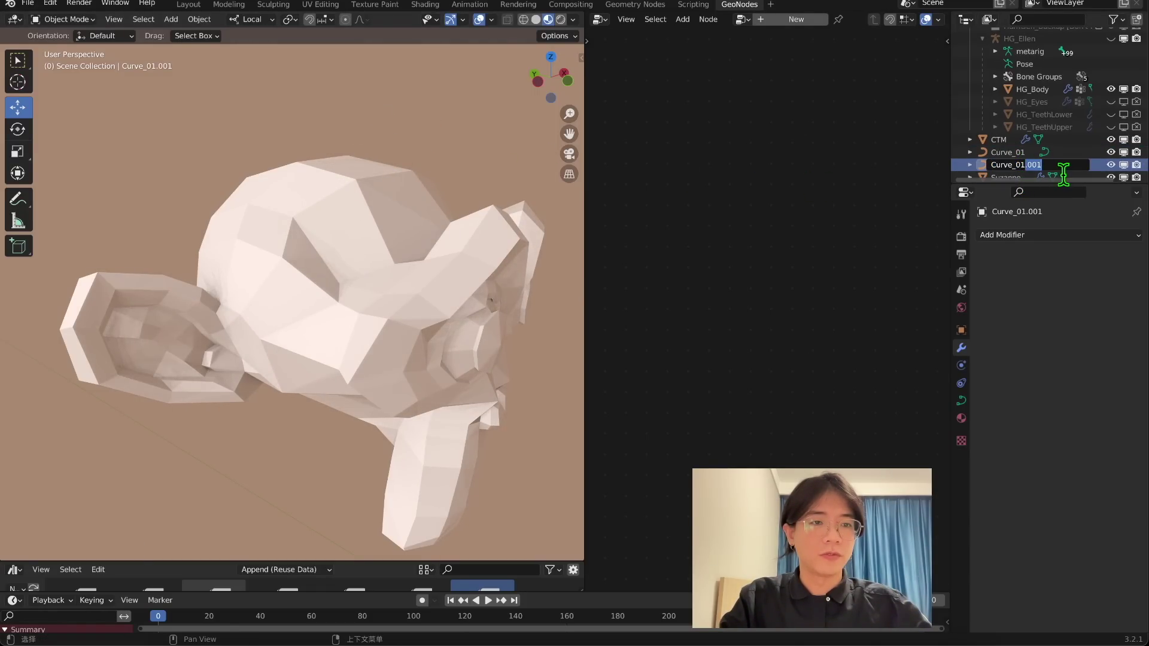
pyautogui.press('BackSpace')
pyautogui.write('2')
pyautogui.press('Return')
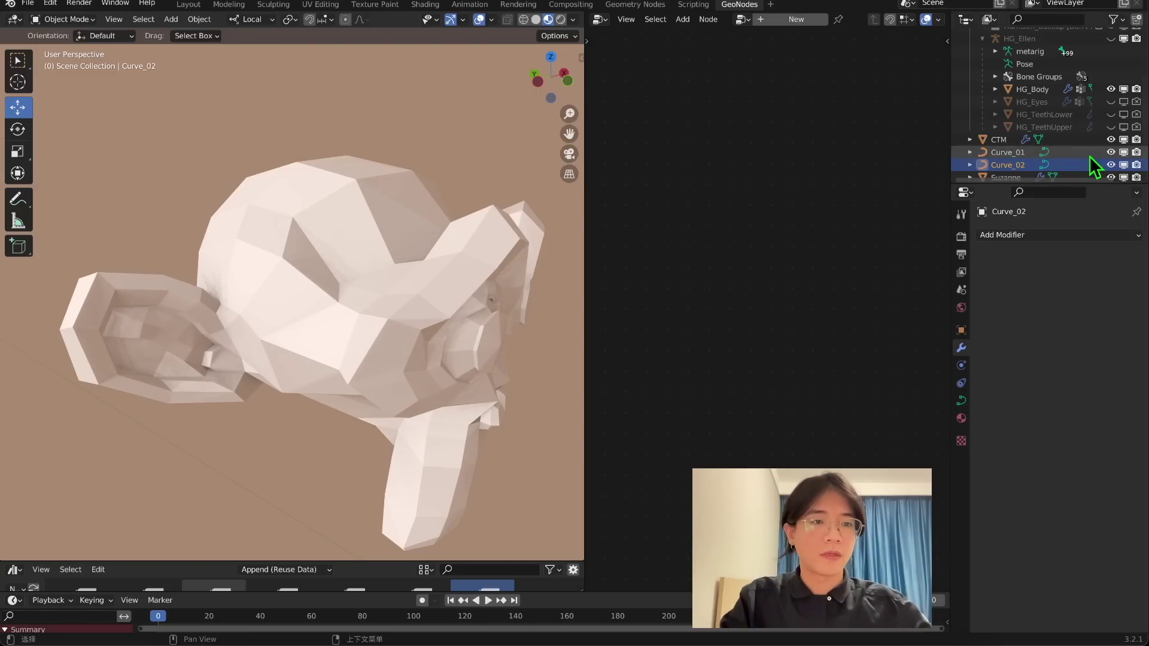
# Assign Curve_02 as the Curve in the monkey's NH_CTM_v1 modifier
pyautogui.scroll(-1, 1065, 161)
pyautogui.click(1005, 171)
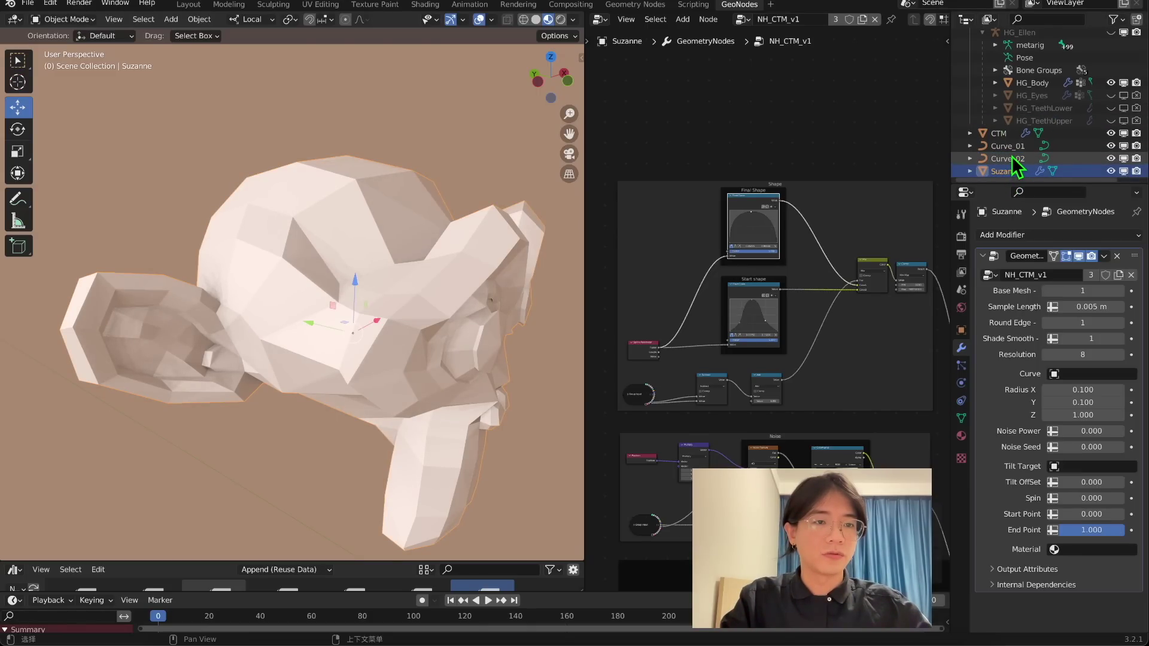
pyautogui.moveTo(1011, 158); pyautogui.dragTo(1081, 383)
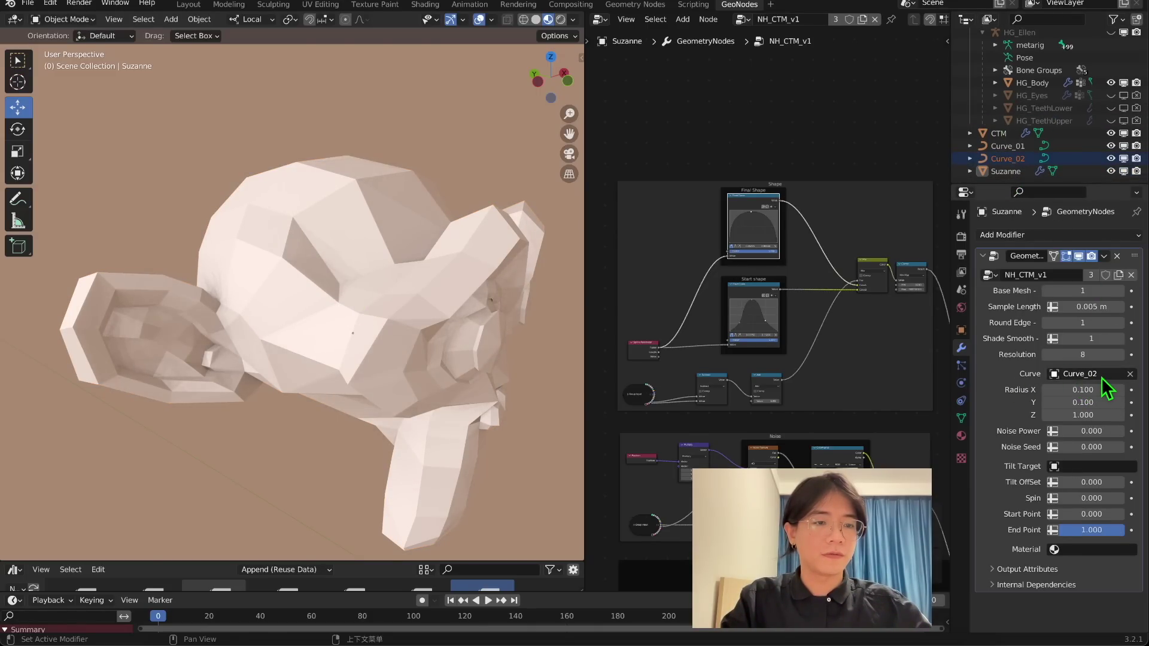
pyautogui.scroll(-3, 359, 224)
pyautogui.press('Tab')
pyautogui.hotkey('ctrl', 'shift', 'm')
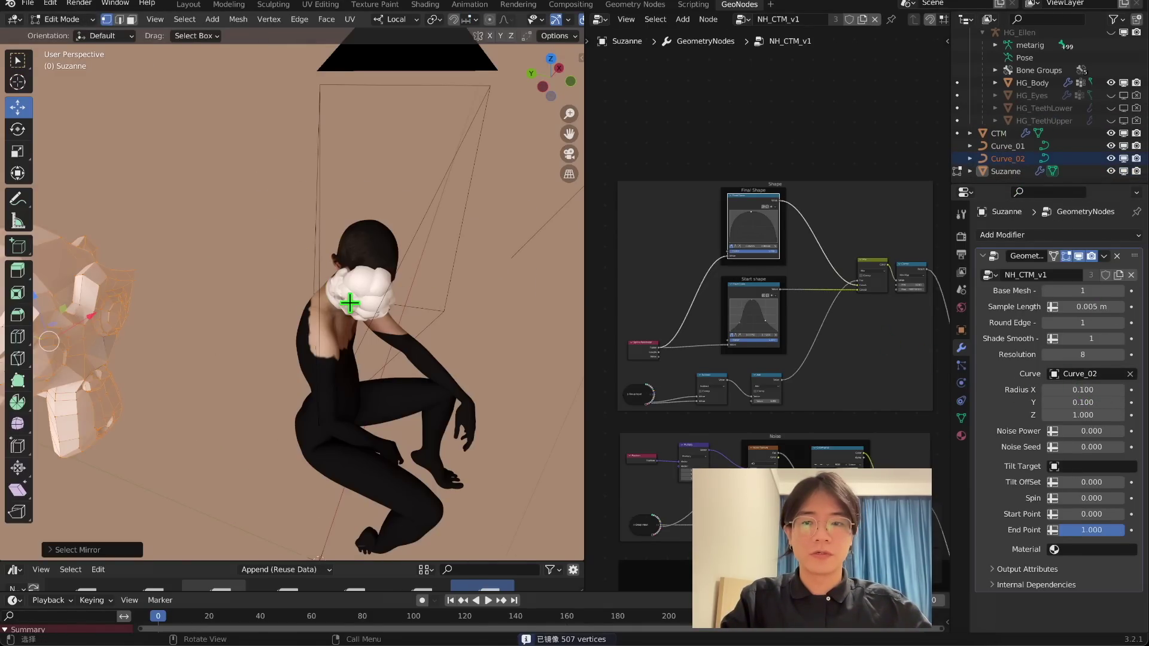
# Enter Edit Mode on Curve_02 and delete all vertices of the strokes copied from the face
pyautogui.click(1011, 159)
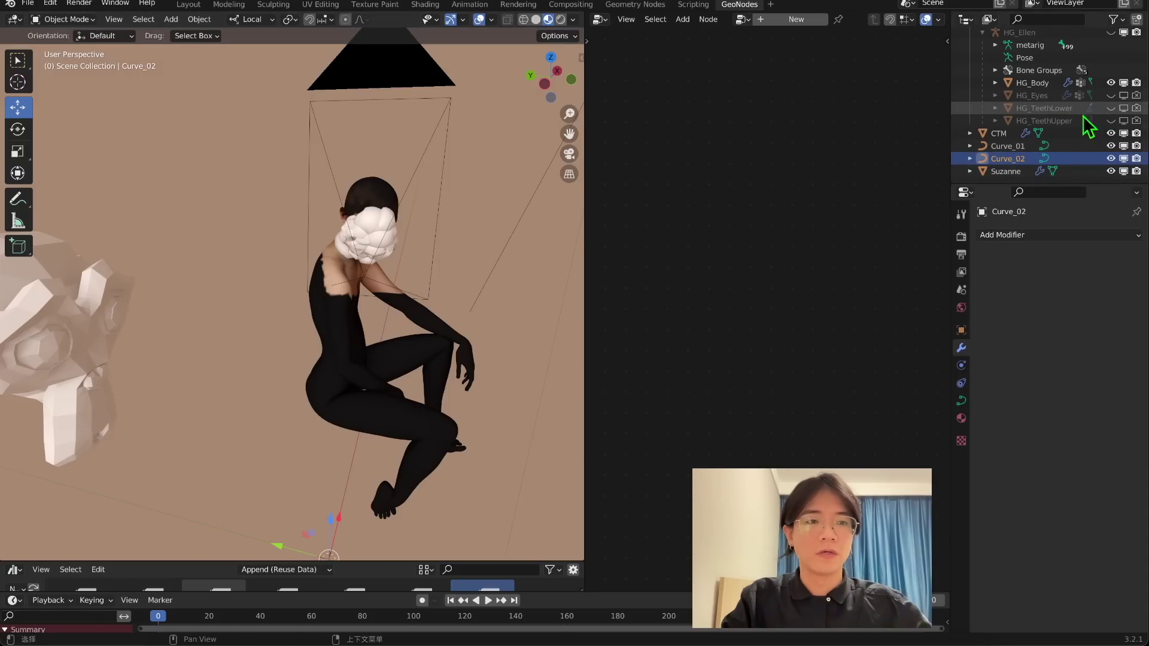
pyautogui.scroll(10, 386, 239)
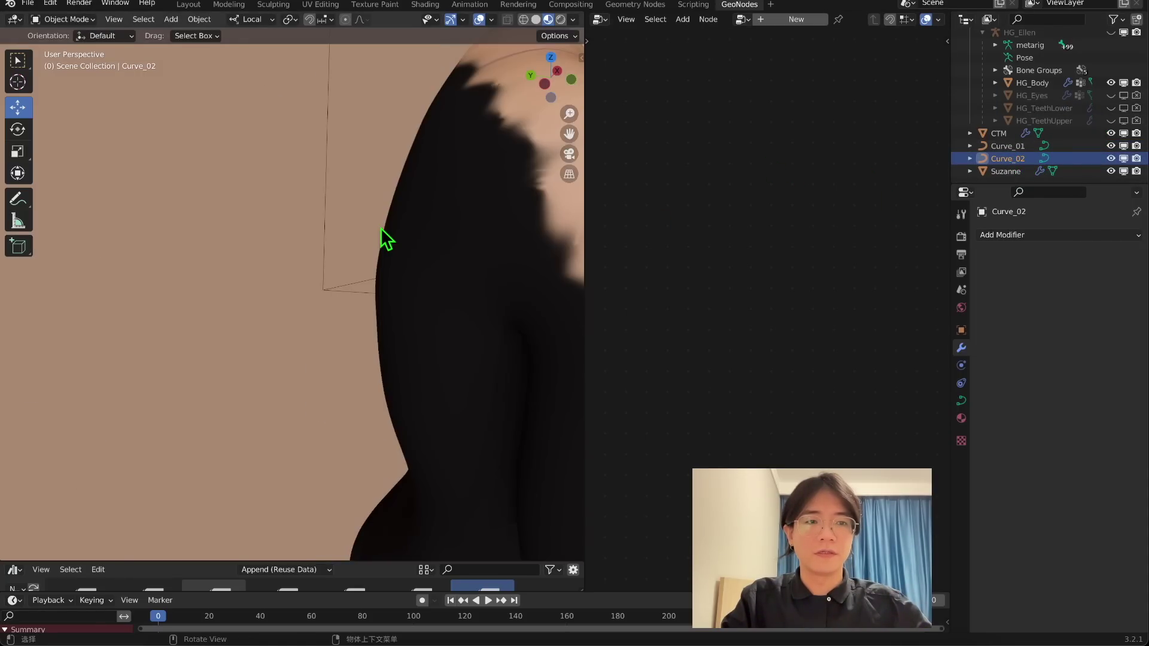
pyautogui.scroll(-10, 363, 239)
pyautogui.press('Tab')
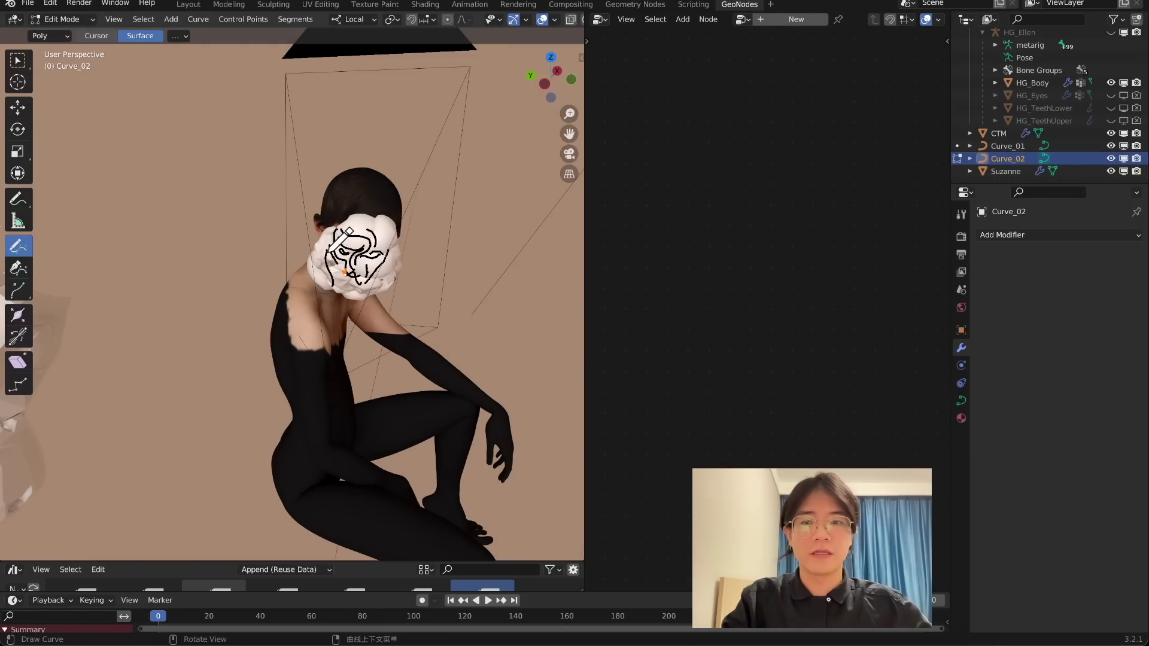
pyautogui.moveTo(377, 254); pyautogui.dragTo(378, 207, button='middle')
pyautogui.press('a')
pyautogui.press('x')
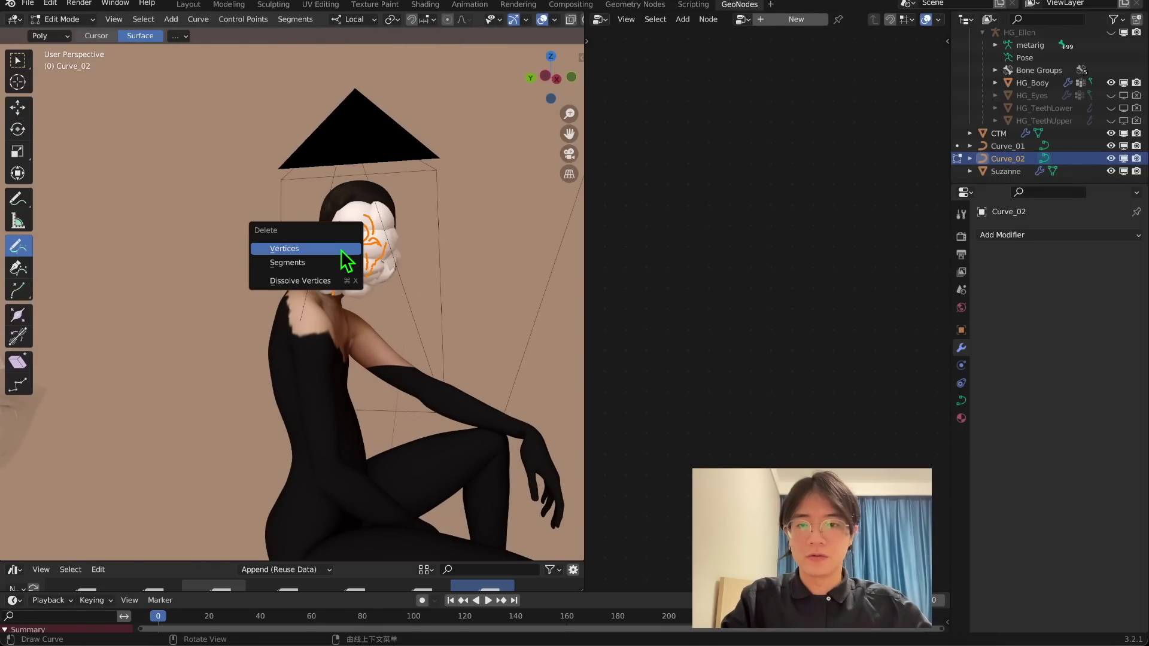
pyautogui.click(344, 247)
# Draw several Curve_02 strokes over the surface of the monkey's head and return to Object Mode
pyautogui.scroll(-3, 339, 249)
pyautogui.keyDown('shift'); pyautogui.moveTo(339, 249); pyautogui.dragTo(526, 235, button='middle'); pyautogui.keyUp('shift')
pyautogui.moveTo(407, 271); pyautogui.dragTo(336, 300, button='middle')
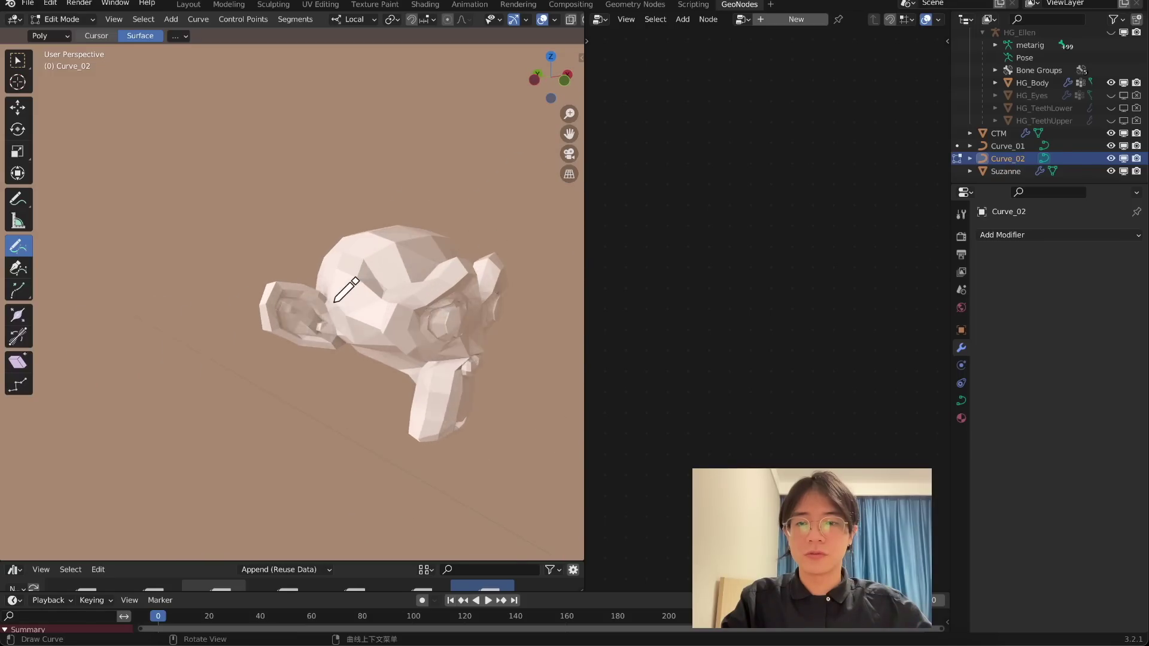
pyautogui.scroll(1, 383, 266)
pyautogui.moveTo(451, 370); pyautogui.dragTo(450, 371)
pyautogui.moveTo(449, 371); pyautogui.dragTo(314, 246, button='middle')
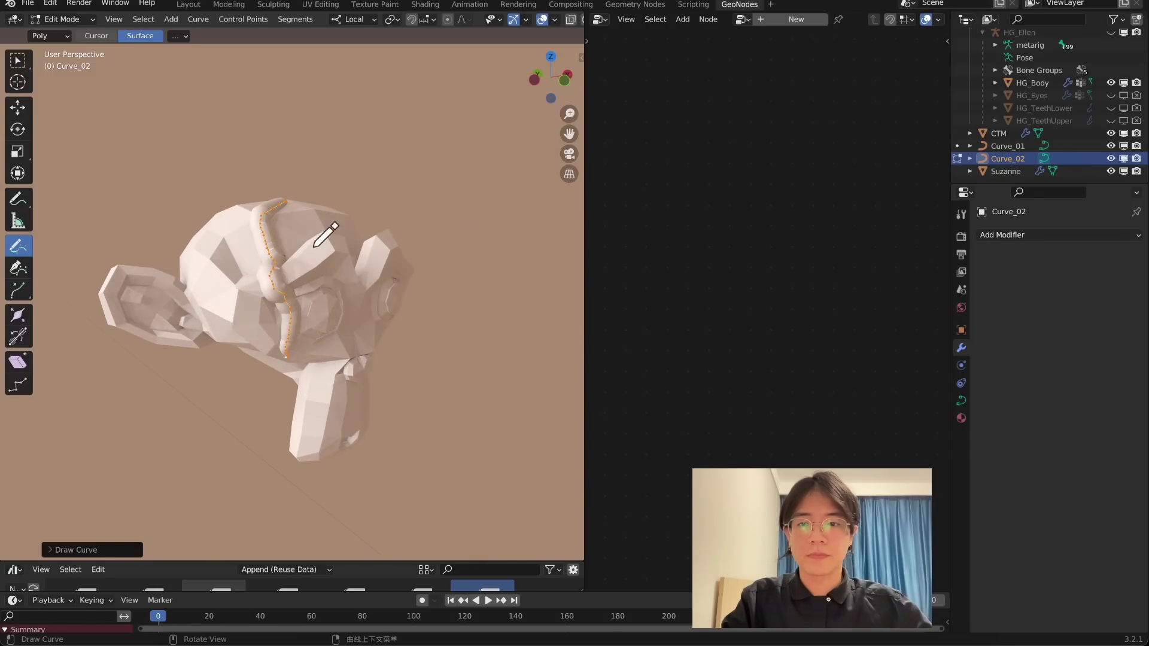
pyautogui.moveTo(338, 305); pyautogui.dragTo(332, 395)
pyautogui.moveTo(332, 395)
pyautogui.mouseDown(button='middle')
pyautogui.moveTo(303, 358)
pyautogui.moveTo(388, 211)
pyautogui.mouseUp(button='middle')
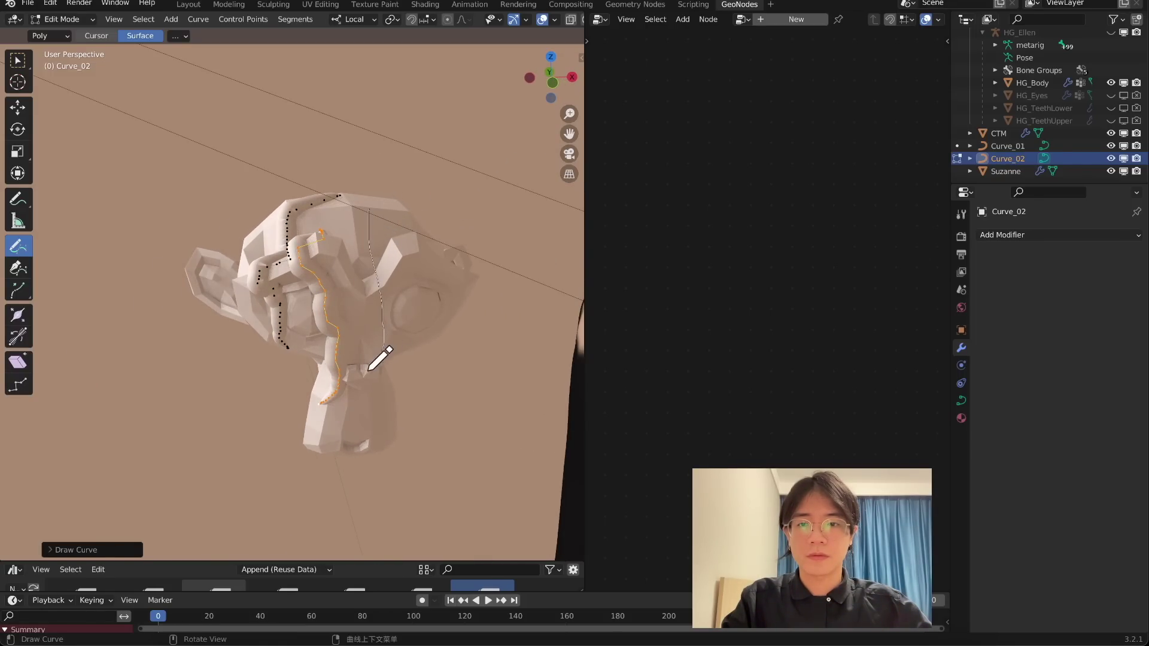
pyautogui.moveTo(369, 369); pyautogui.dragTo(369, 369)
pyautogui.press('Tab')
# Set the monkey modifier's Base Mesh to 0 to leave only the generated tubes, and inspect them
pyautogui.moveTo(369, 369); pyautogui.dragTo(328, 296, button='middle')
pyautogui.click(382, 217)
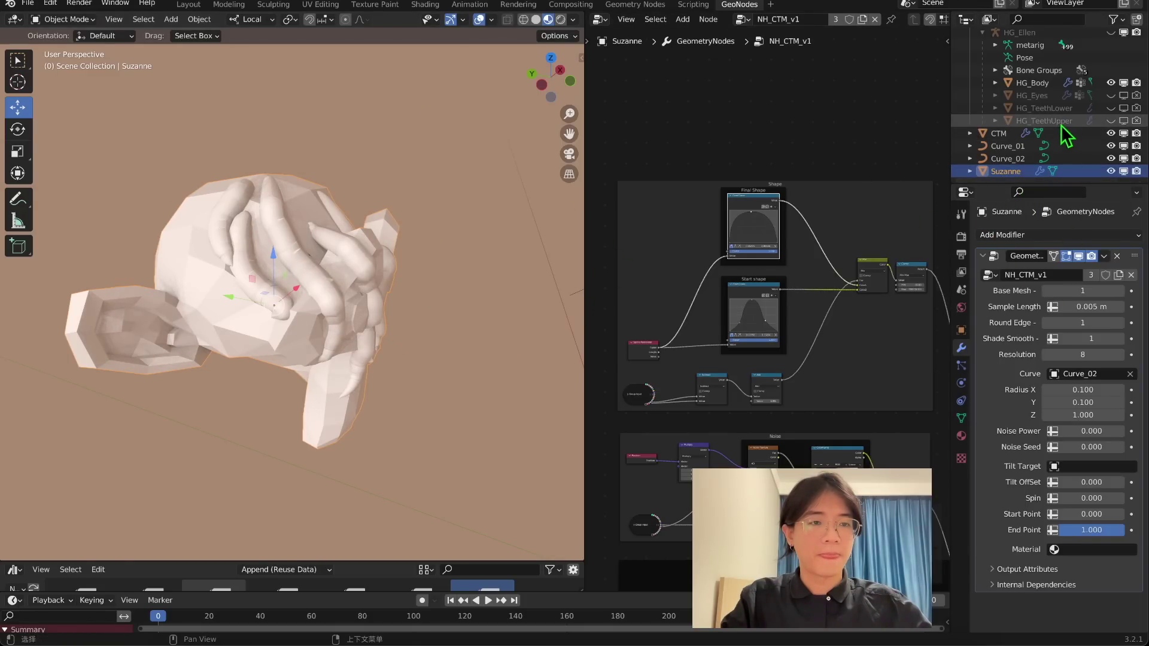
pyautogui.scroll(-2, 464, 245)
pyautogui.press('KP_Decimal')
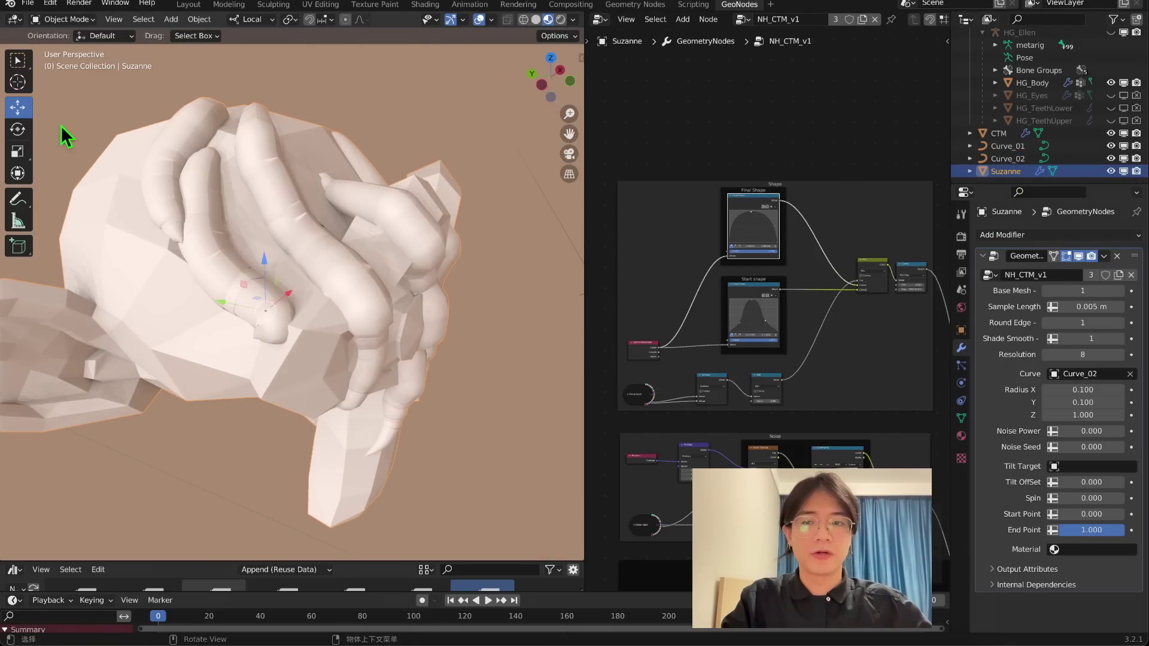
pyautogui.click(1046, 290)
pyautogui.moveTo(568, 263); pyautogui.dragTo(295, 274, button='middle')
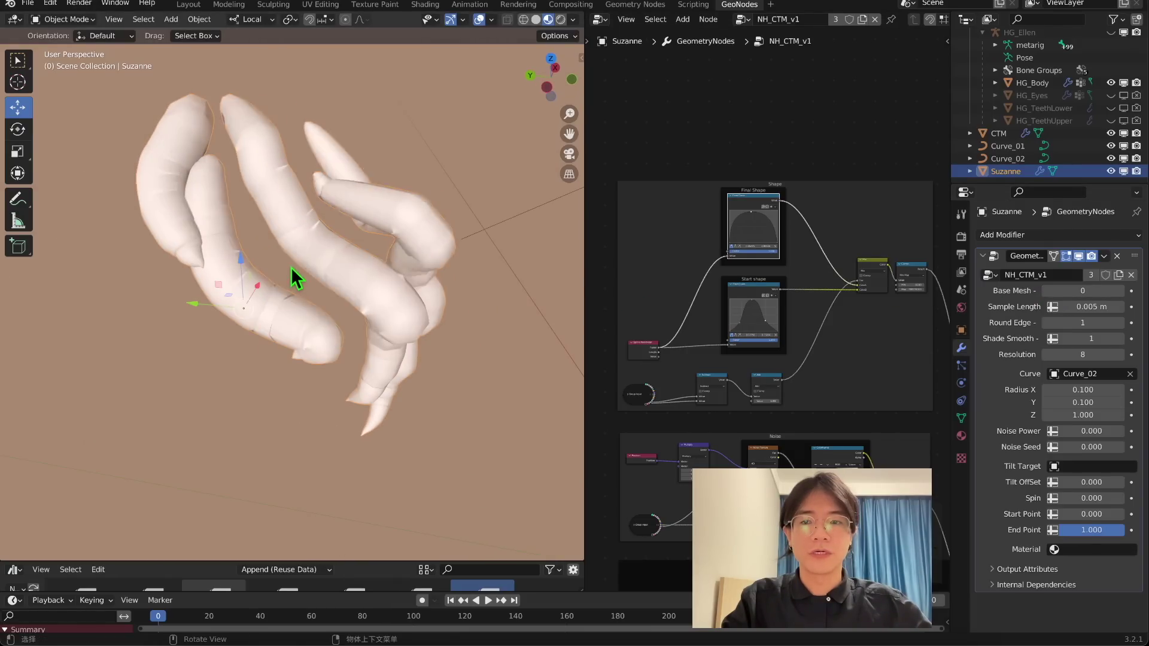
pyautogui.moveTo(316, 218); pyautogui.dragTo(225, 300, button='middle')
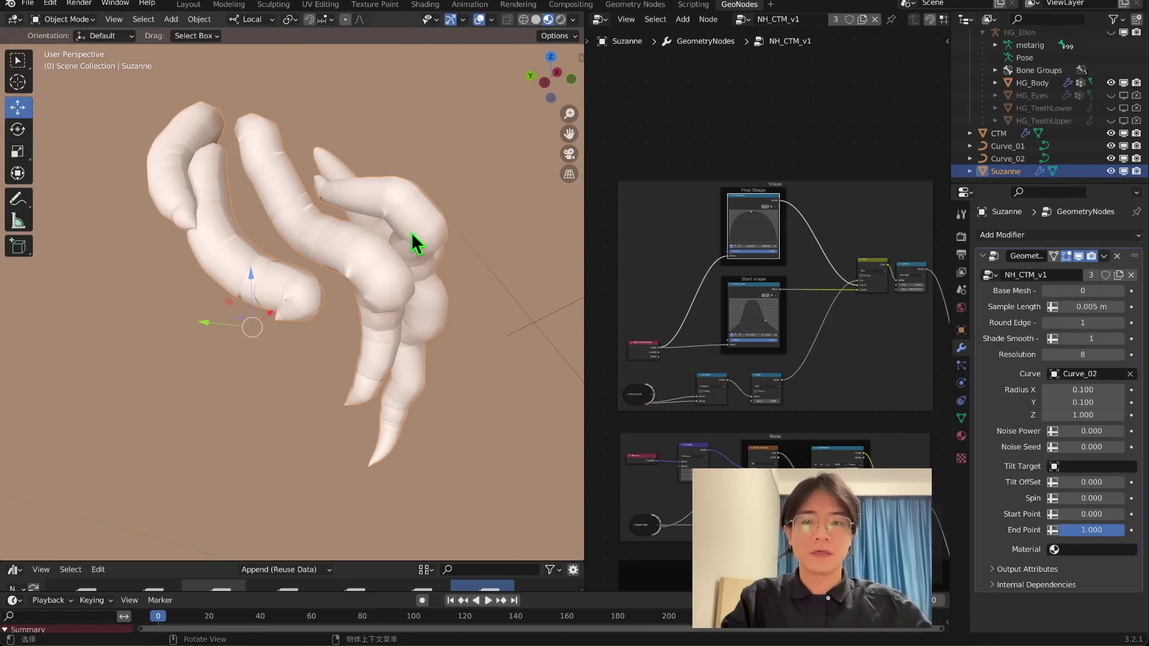
pyautogui.scroll(-5, 358, 259)
pyautogui.scroll(5, 382, 231)
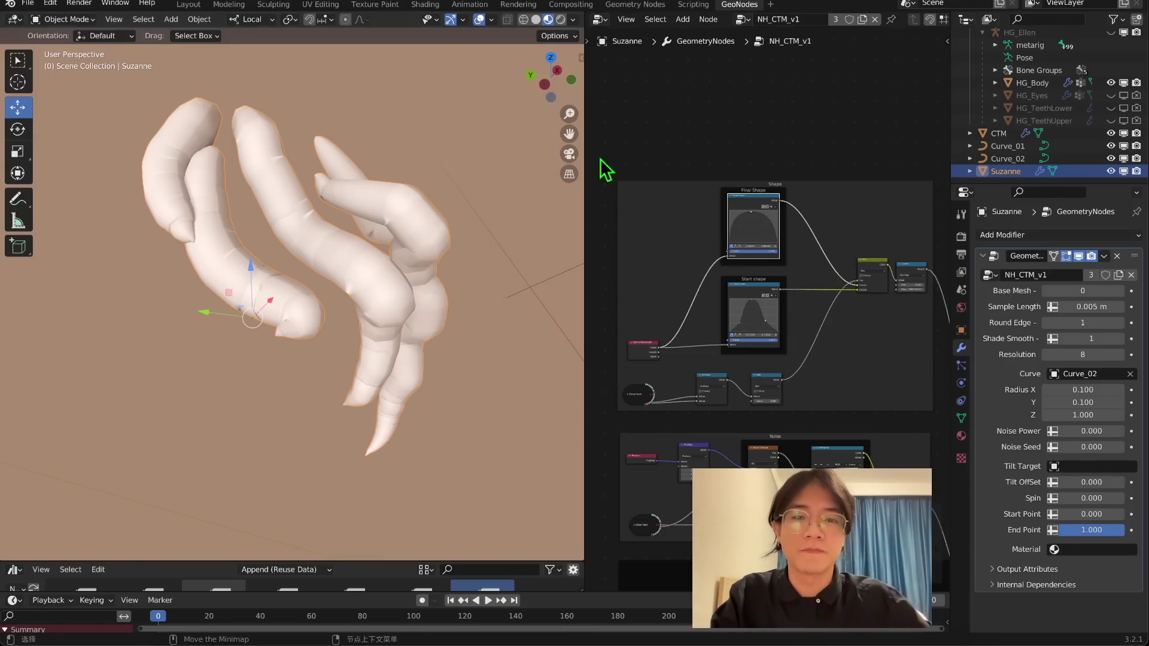
# Switch to the camera view, collapse the monkey's modifier and hide Suzanne in the viewport
pyautogui.press('KP_0')
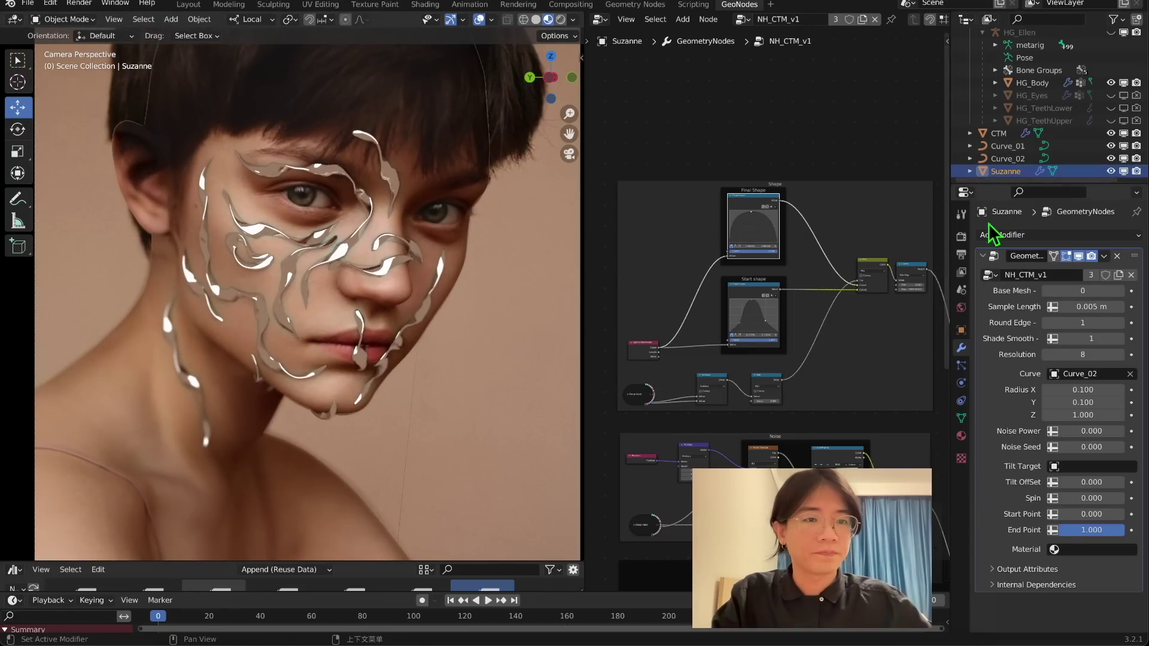
pyautogui.click(982, 256)
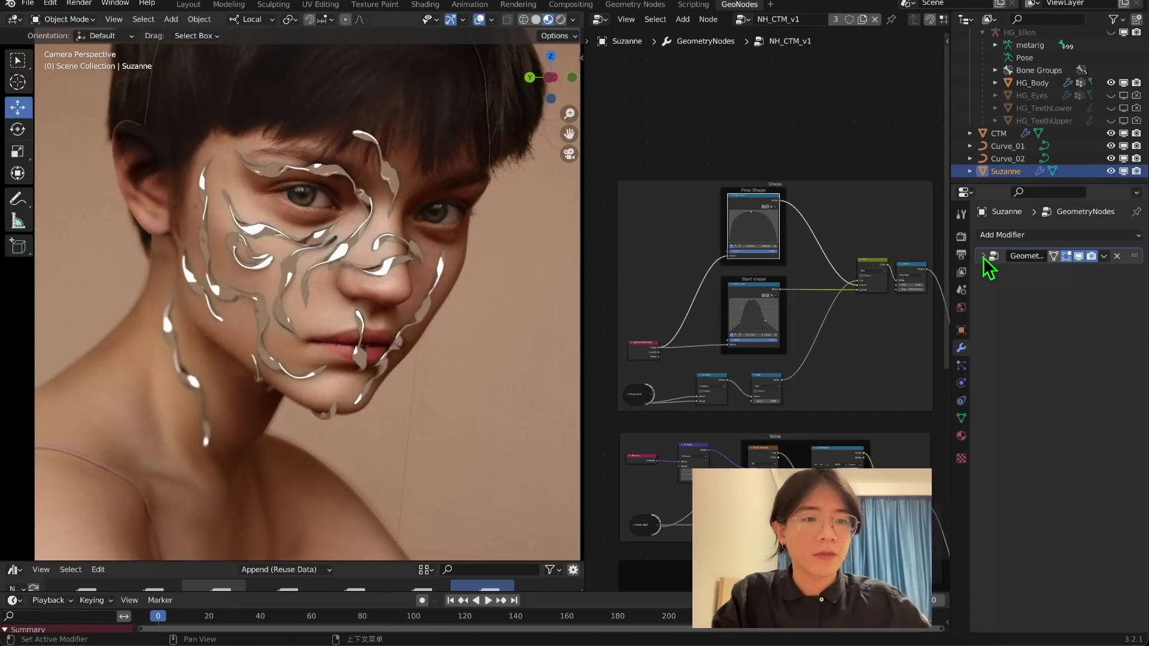
pyautogui.click(1110, 171)
pyautogui.scroll(-2, 371, 225)
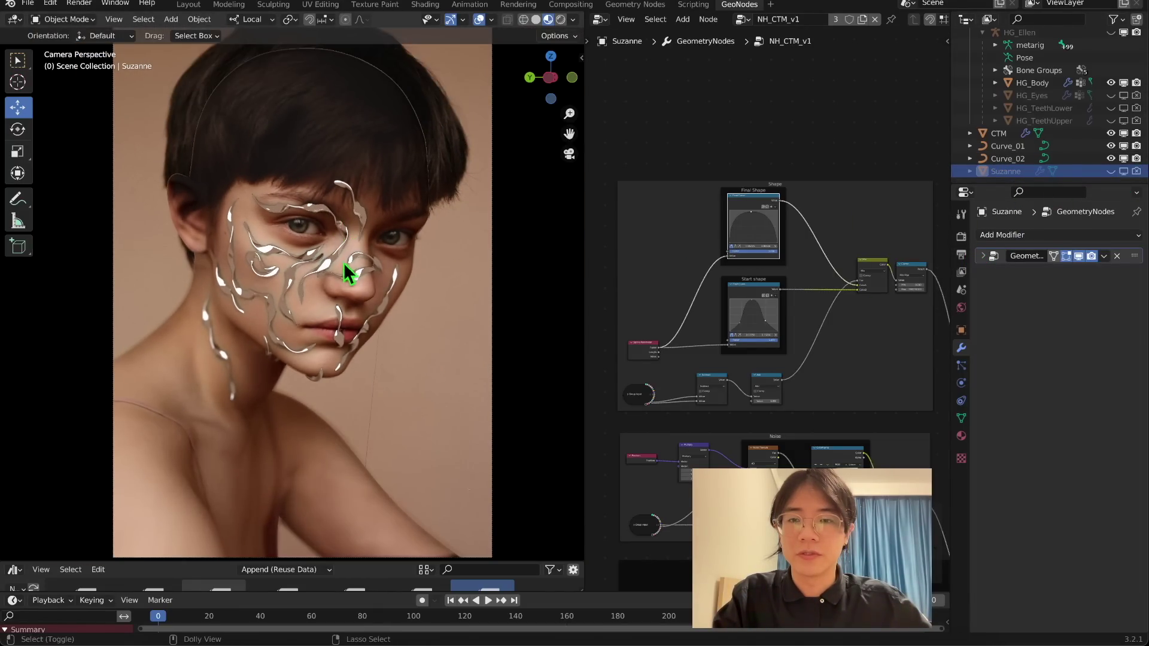
# Select the CTM glass ornaments on the face and expand their geometry nodes modifier settings
pyautogui.keyDown('shift'); pyautogui.moveTo(343, 262); pyautogui.dragTo(354, 253, button='middle'); pyautogui.keyUp('shift')
pyautogui.scroll(3, 396, 209)
pyautogui.click(429, 217)
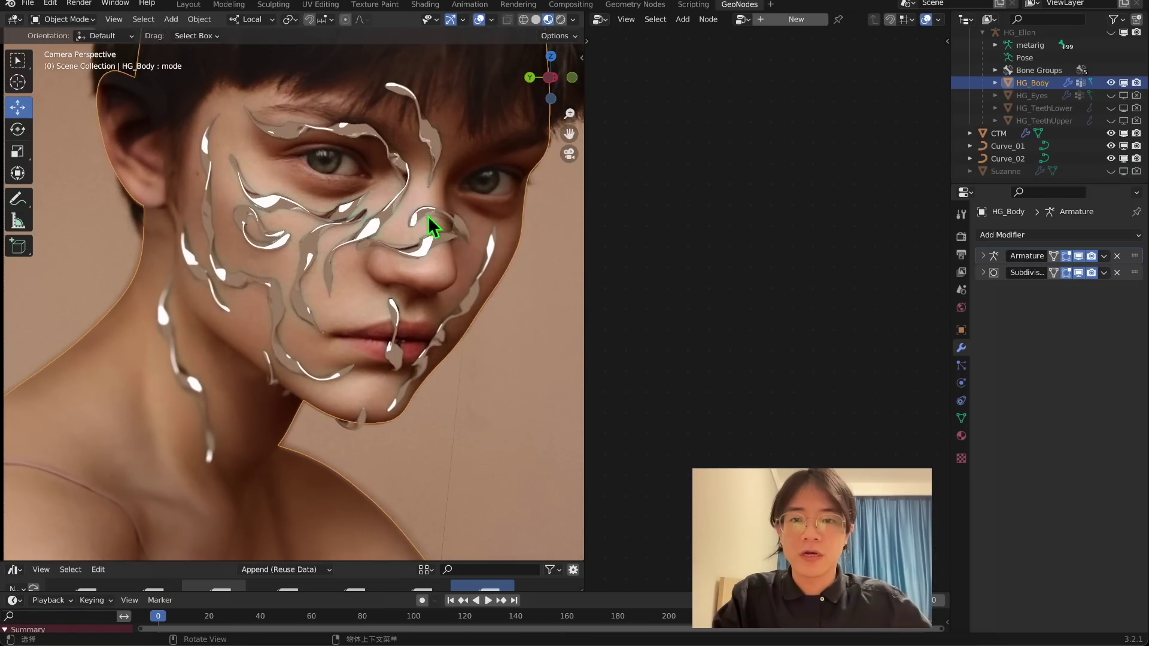
pyautogui.click(396, 181)
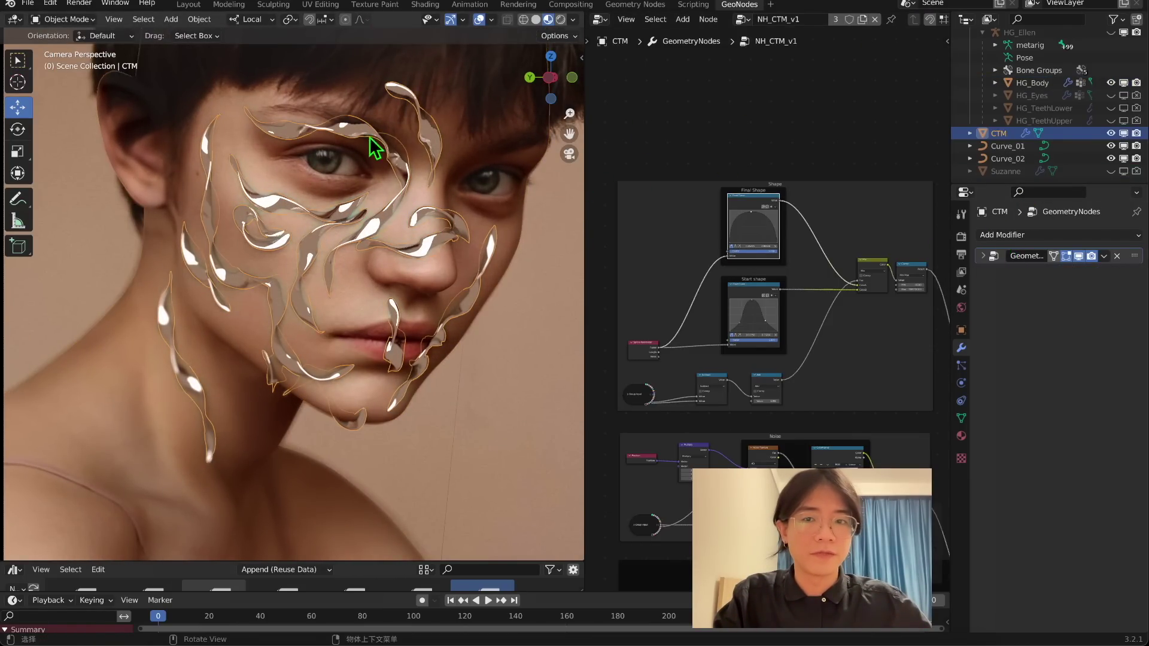
pyautogui.click(982, 255)
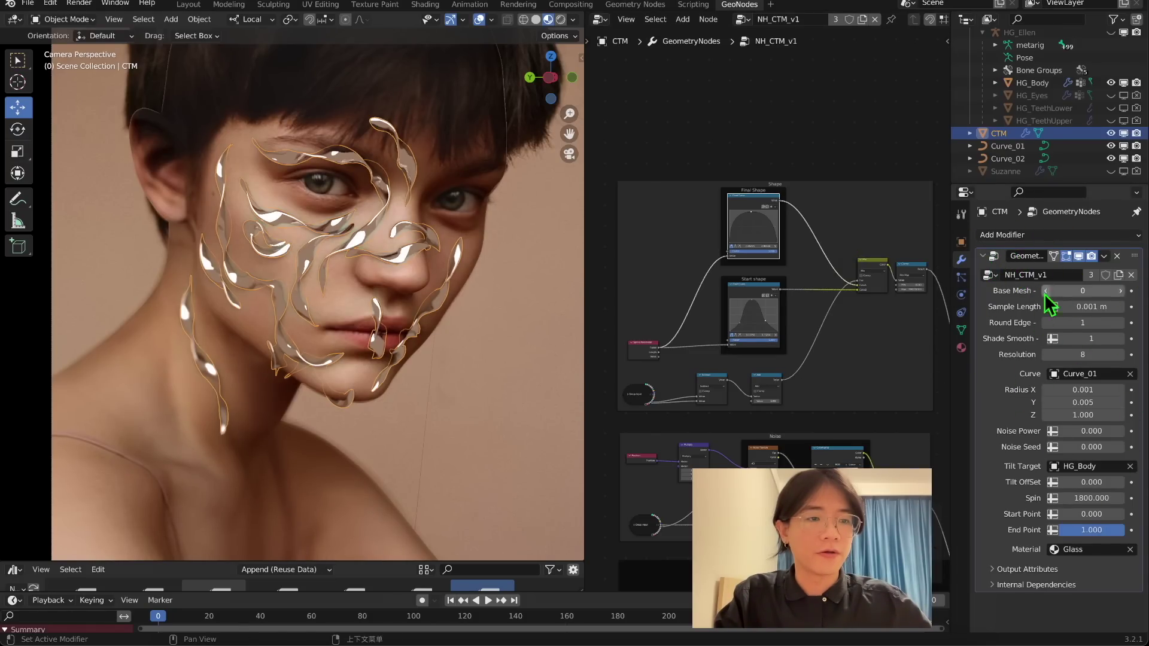
# Try adding a second Geometry Nodes modifier with the NH_CTM_v1 node group to CTM, and remove it again
pyautogui.click(1103, 256)
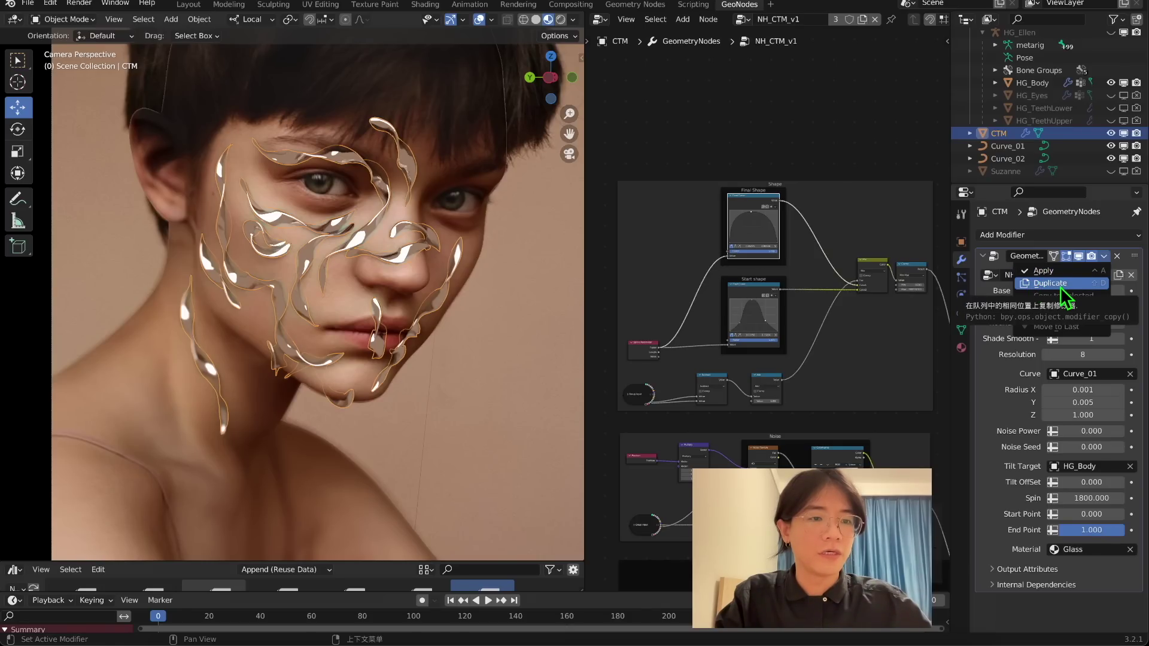
pyautogui.click(993, 236)
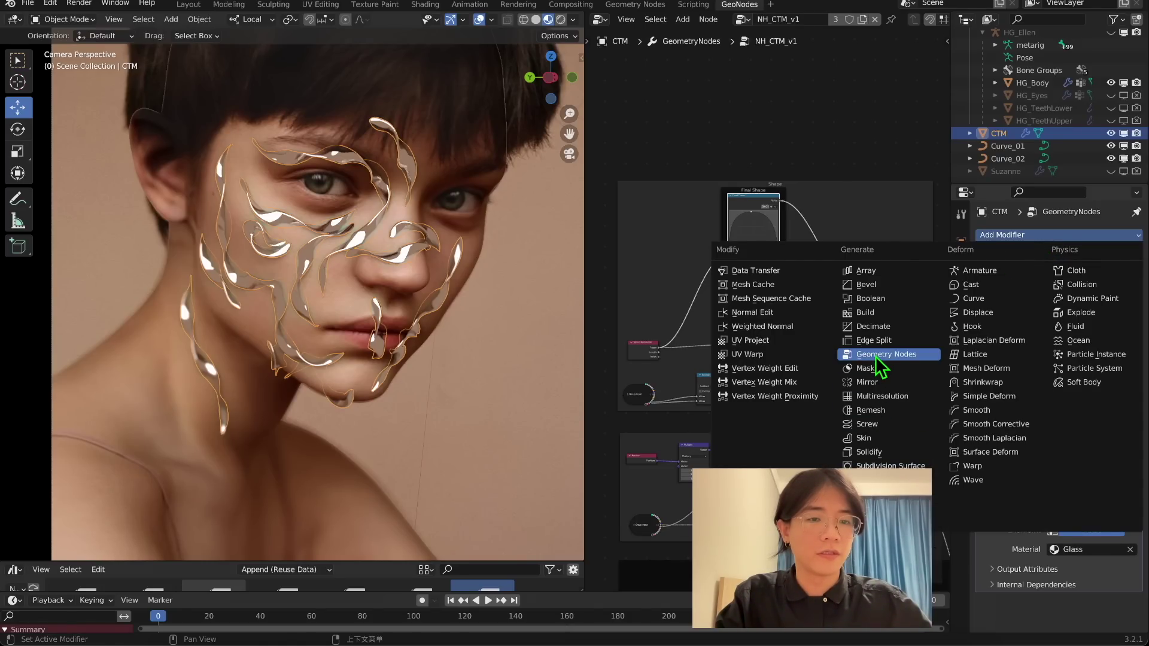
pyautogui.click(815, 363)
pyautogui.scroll(-2, 1062, 335)
pyautogui.click(990, 588)
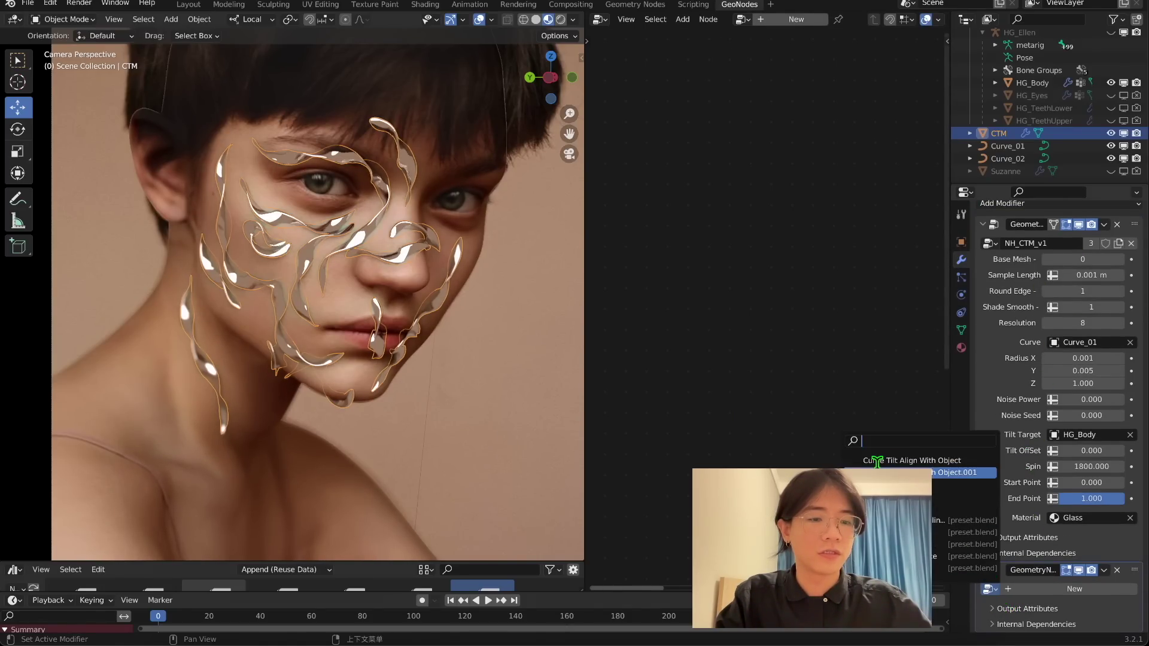
pyautogui.click(909, 497)
pyautogui.scroll(-4, 1055, 556)
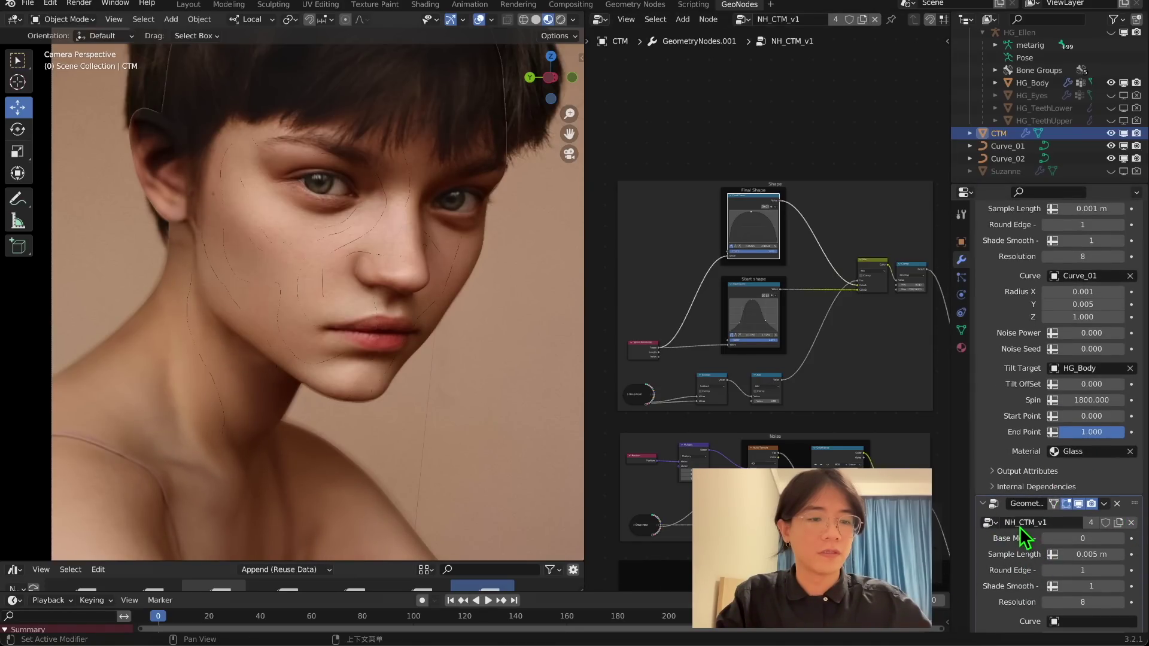
pyautogui.click(1117, 503)
# Duplicate CTM's NH_CTM_v1 modifier, collapse the original and assign Curve_02 as the duplicate's Curve
pyautogui.click(1104, 258)
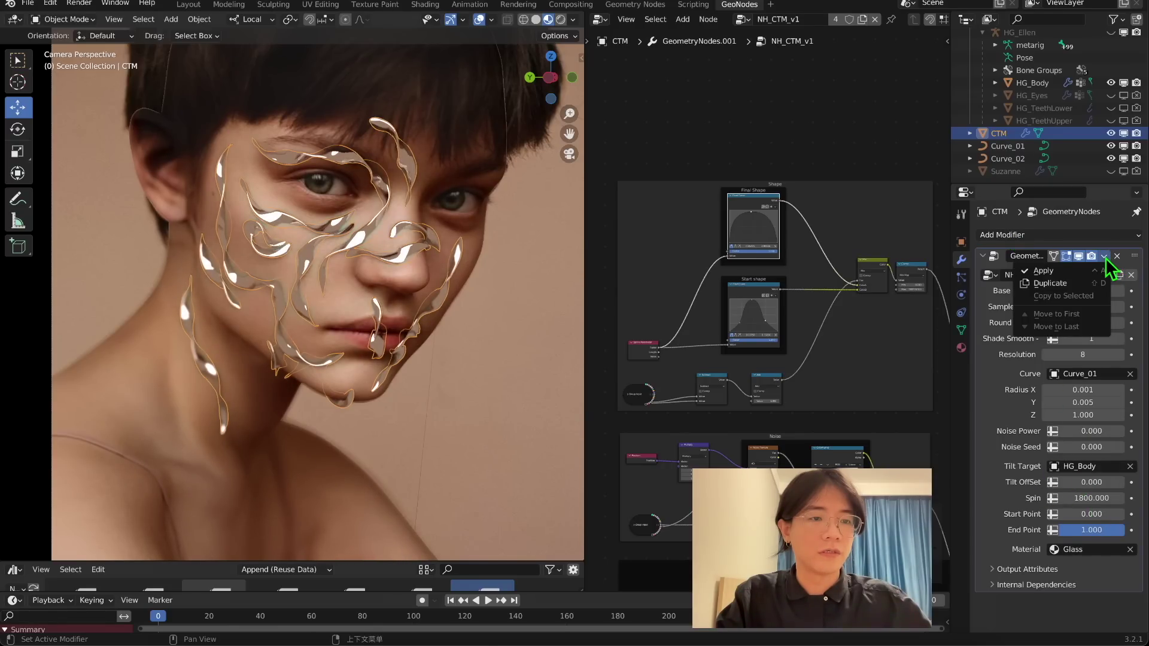
pyautogui.click(1048, 288)
pyautogui.scroll(-2, 320, 262)
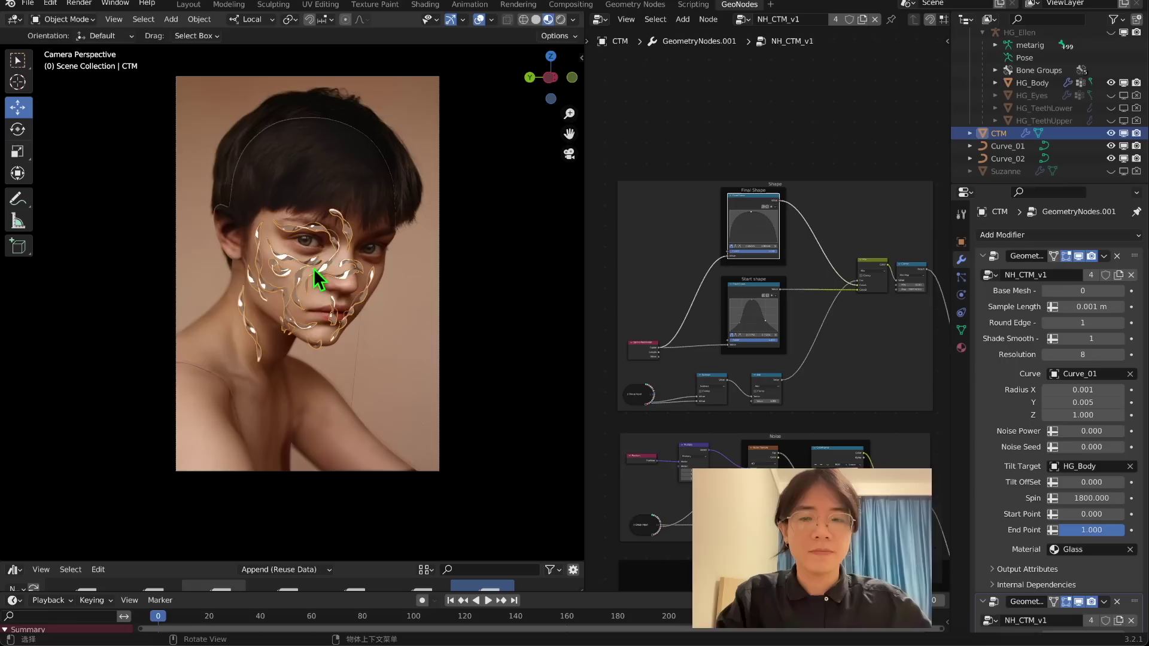
pyautogui.scroll(-4, 1028, 479)
pyautogui.scroll(3, 1029, 335)
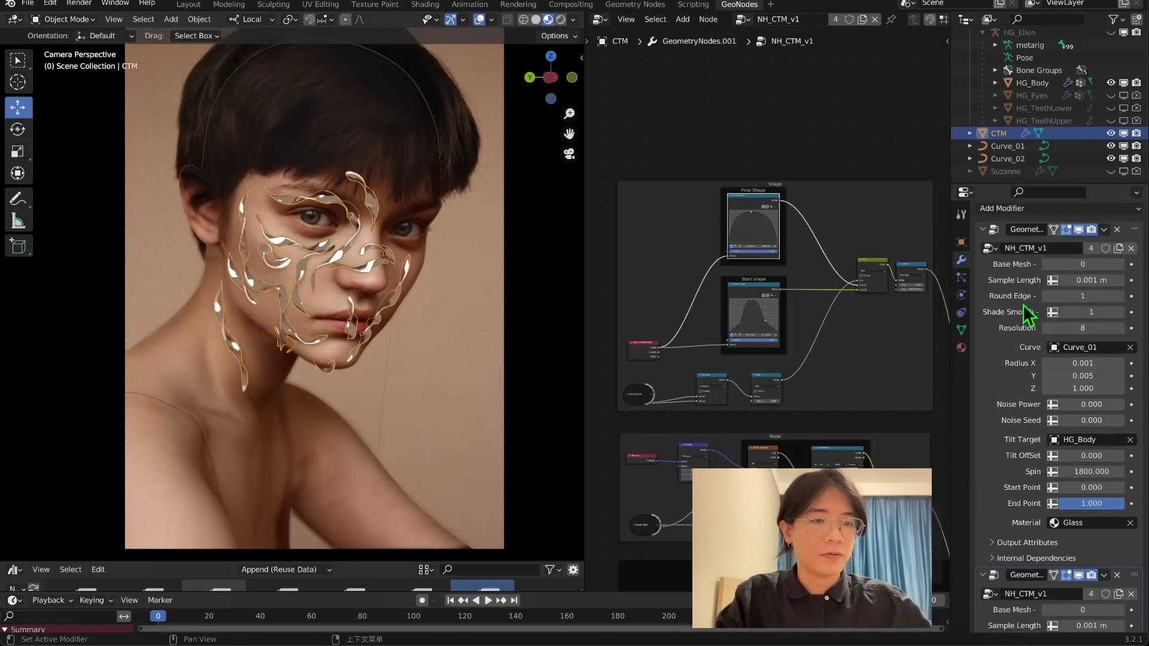
pyautogui.click(982, 242)
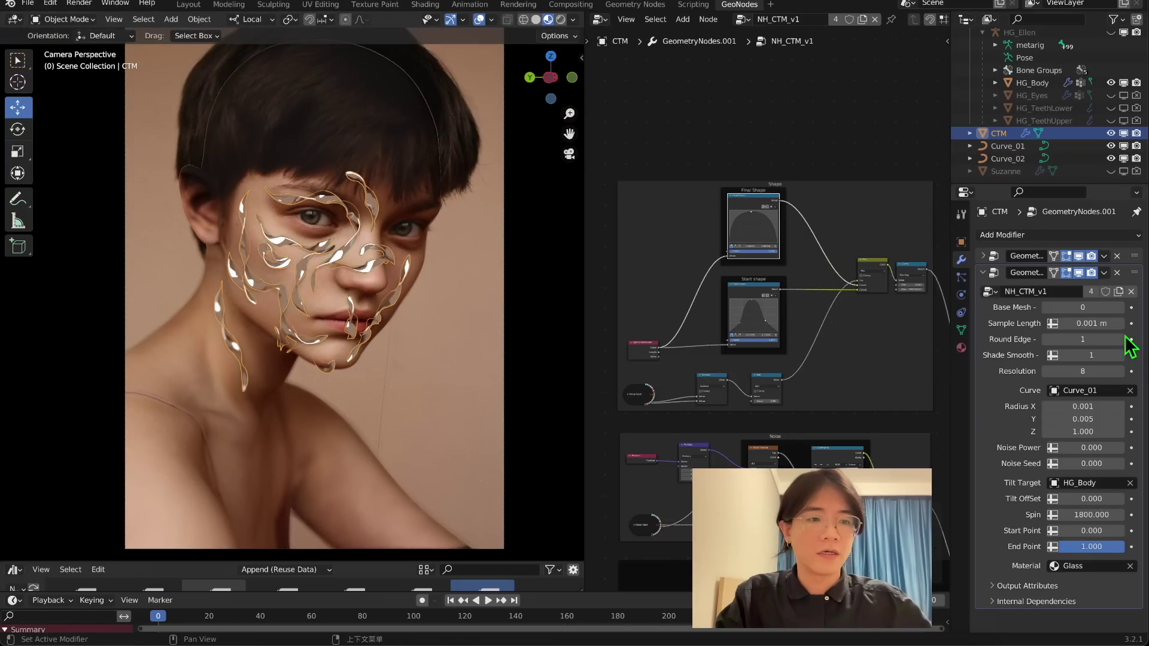
pyautogui.moveTo(1032, 162); pyautogui.dragTo(1079, 389)
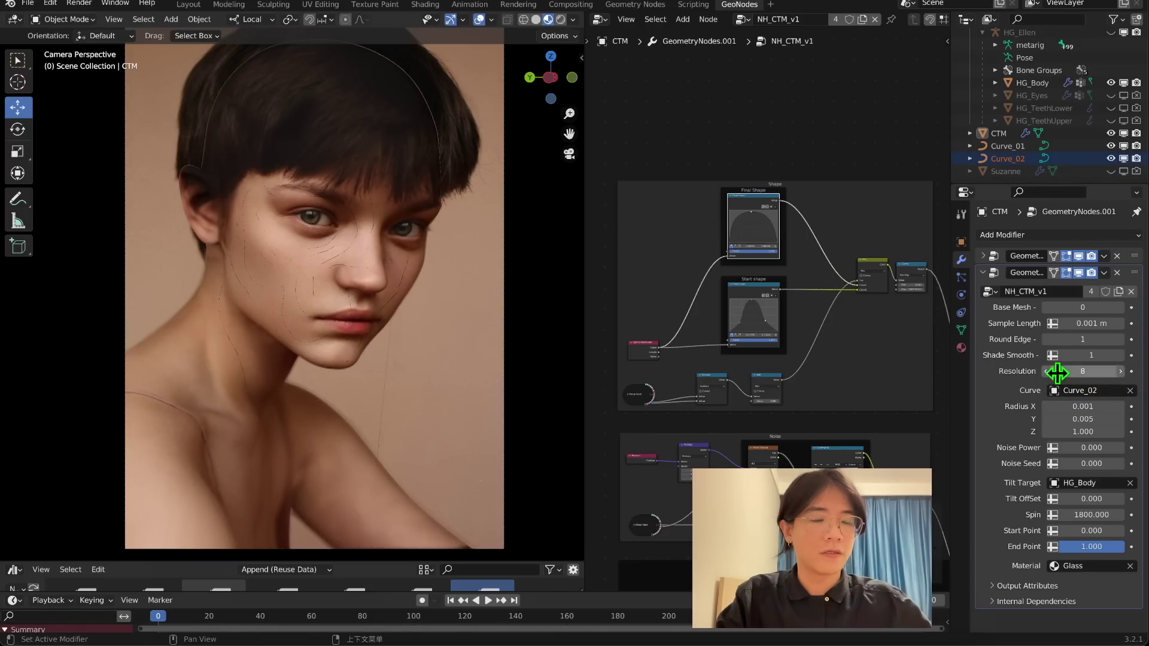
pyautogui.scroll(1, 409, 226)
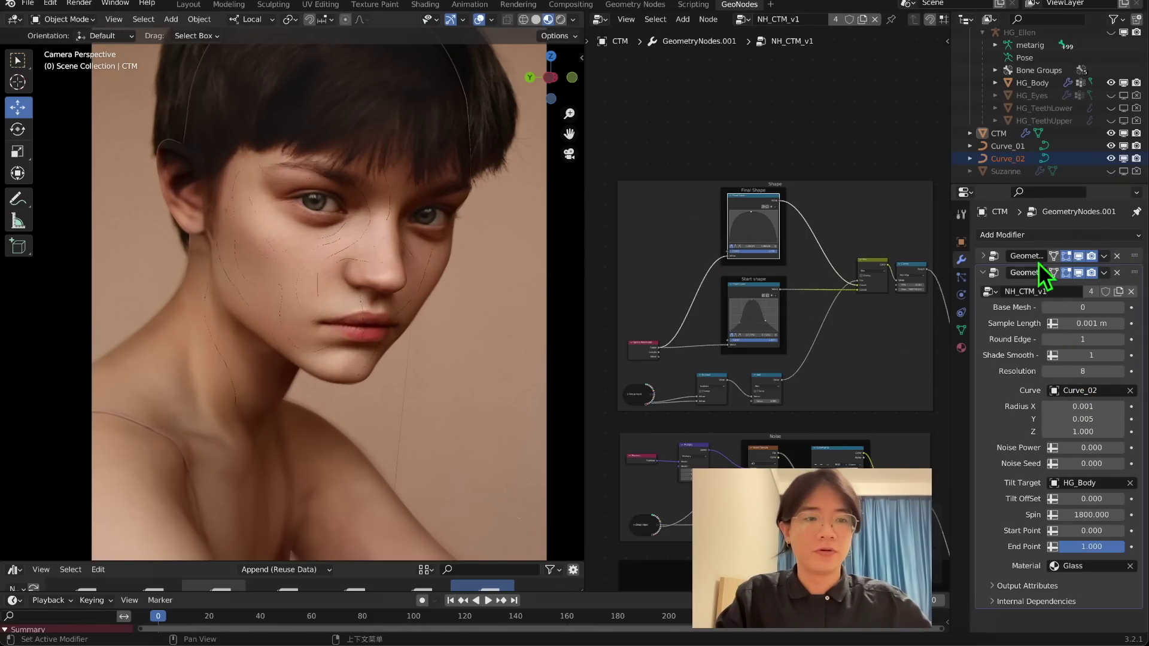
# Set the duplicated modifier's Base Mesh to 1 so that both modifiers' ornaments are output together
pyautogui.click(982, 256)
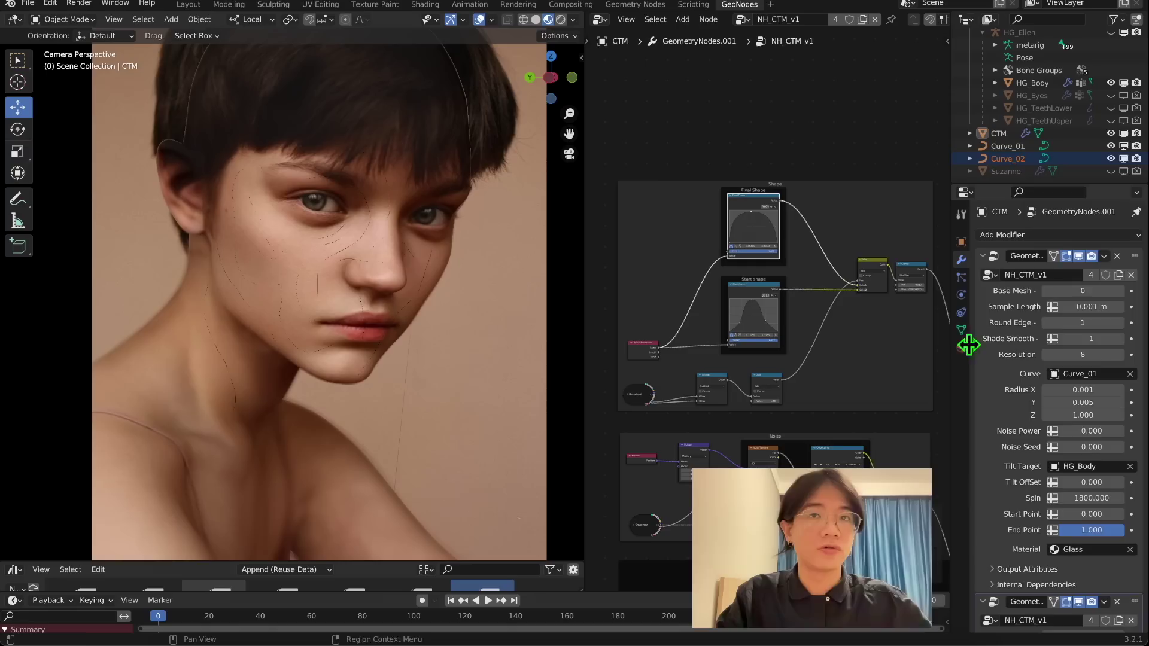
pyautogui.click(982, 255)
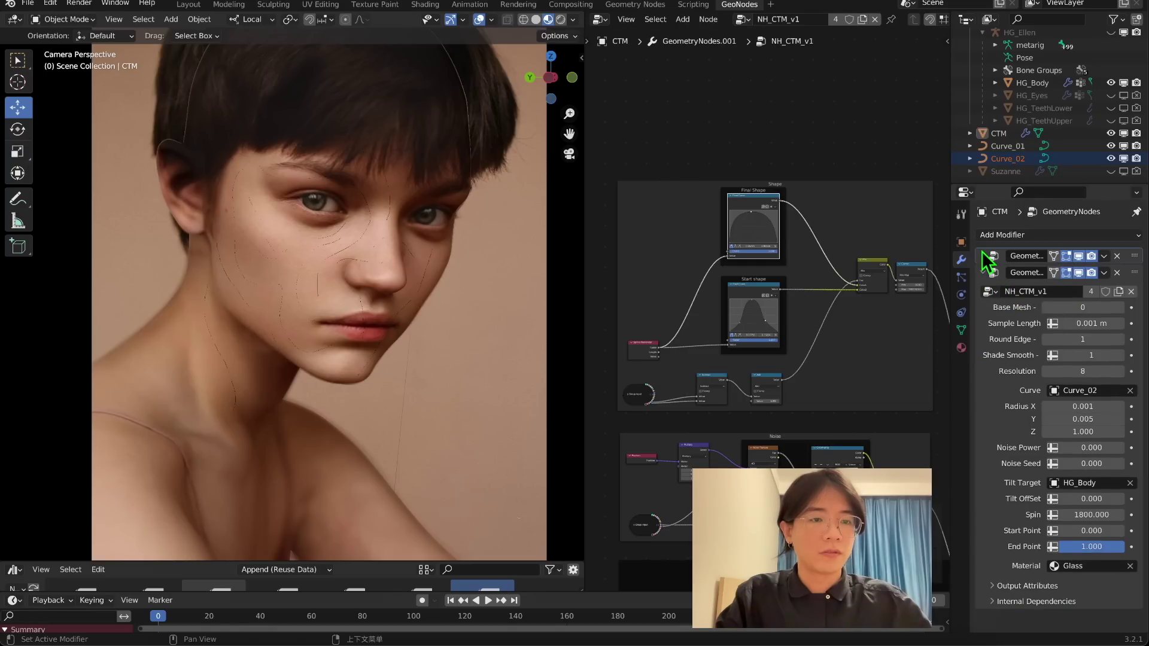
pyautogui.click(1120, 308)
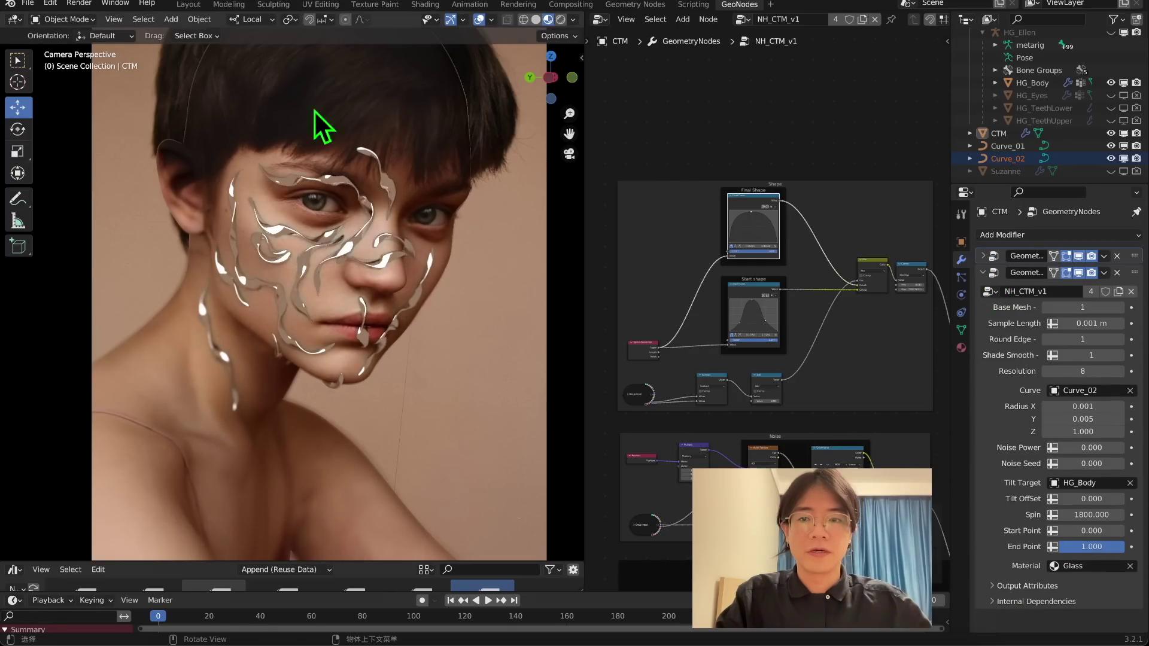
# Select Curve_02 and delete all vertices of its old strokes in Edit Mode
pyautogui.moveTo(382, 285); pyautogui.dragTo(411, 230, button='middle')
pyautogui.scroll(-3, 361, 273)
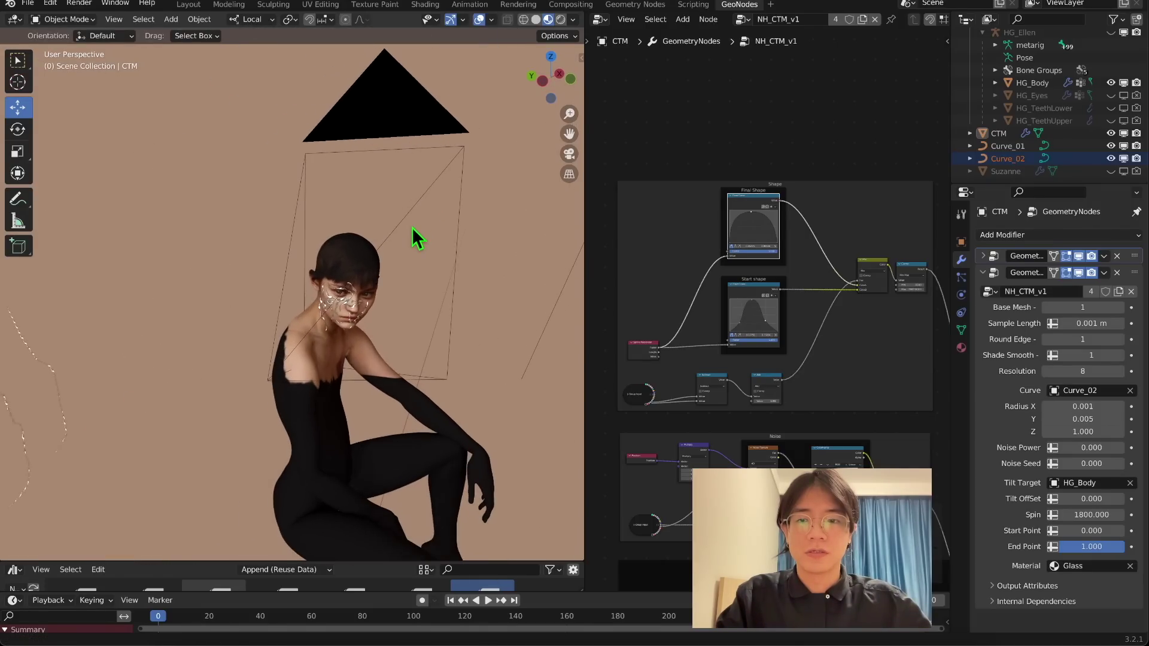
pyautogui.click(1001, 159)
pyautogui.scroll(-3, 333, 205)
pyautogui.scroll(4, 351, 190)
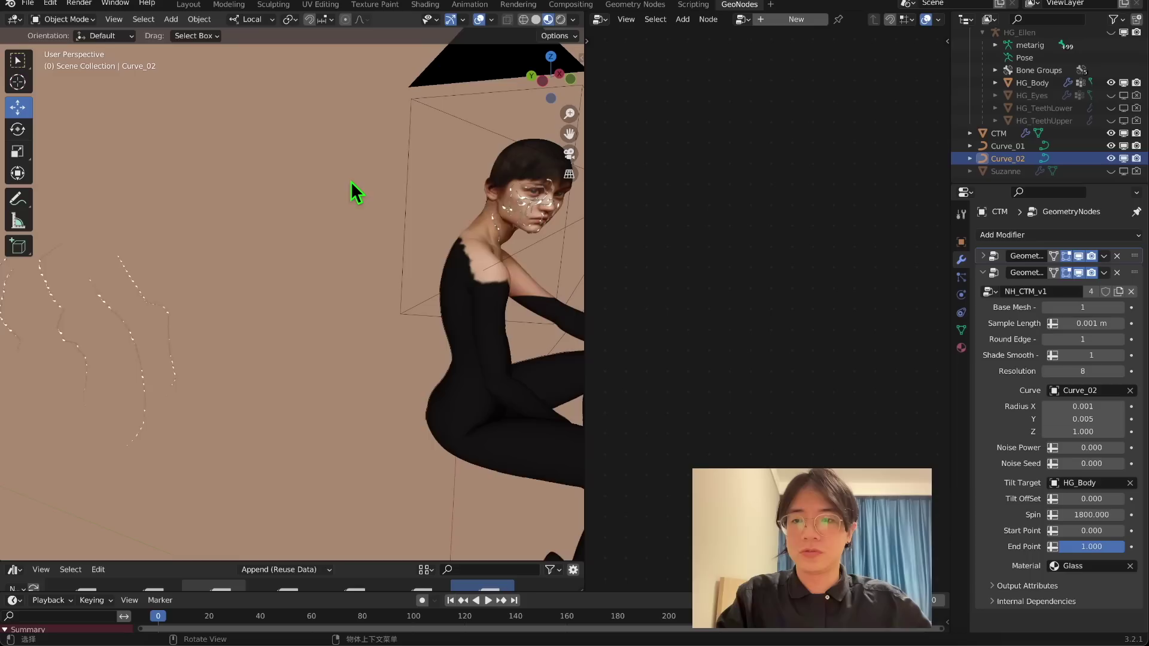
pyautogui.moveTo(351, 190); pyautogui.dragTo(264, 239, button='middle')
pyautogui.press('Tab')
pyautogui.press('a')
pyautogui.press('x')
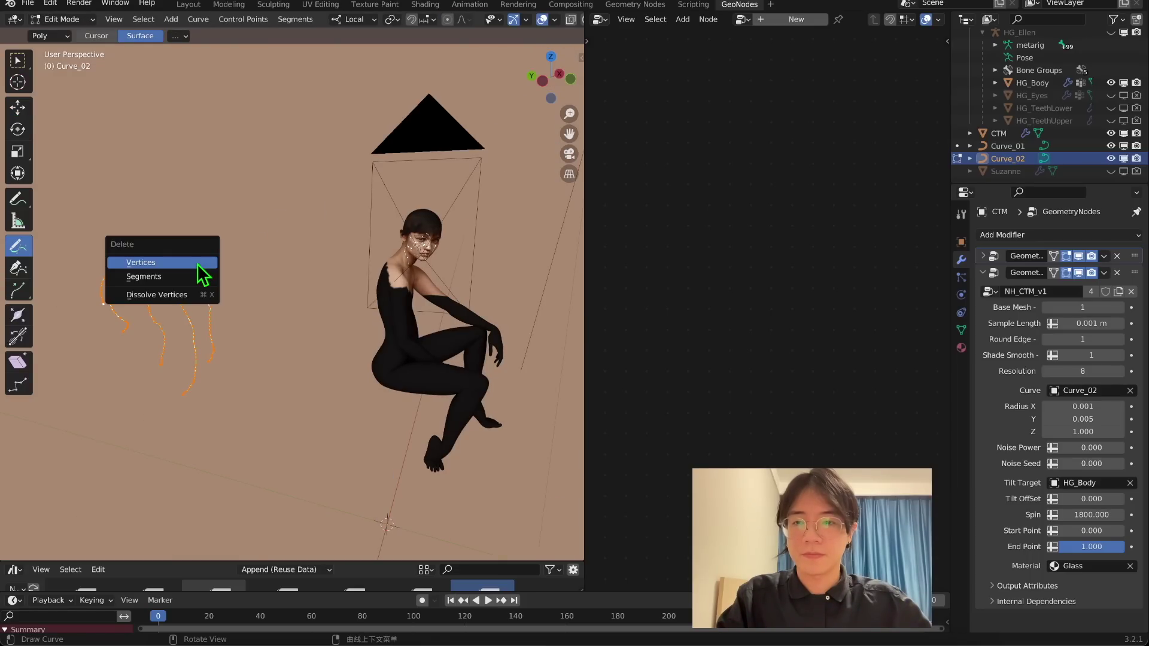
pyautogui.click(201, 262)
# In the camera view, draw new zigzag Curve_02 strokes from the hair down over the face and return to Object Mode
pyautogui.scroll(3, 211, 250)
pyautogui.click(568, 154)
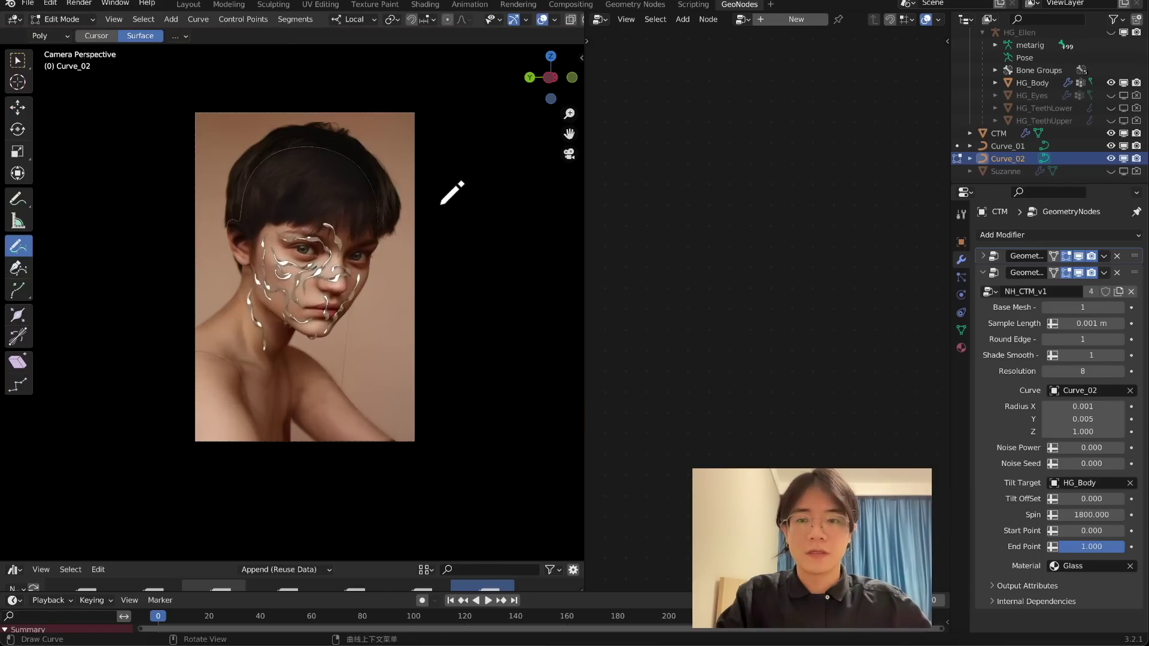
pyautogui.keyDown('shift'); pyautogui.moveTo(351, 186); pyautogui.dragTo(414, 126, button='middle'); pyautogui.keyUp('shift')
pyautogui.scroll(3, 414, 127)
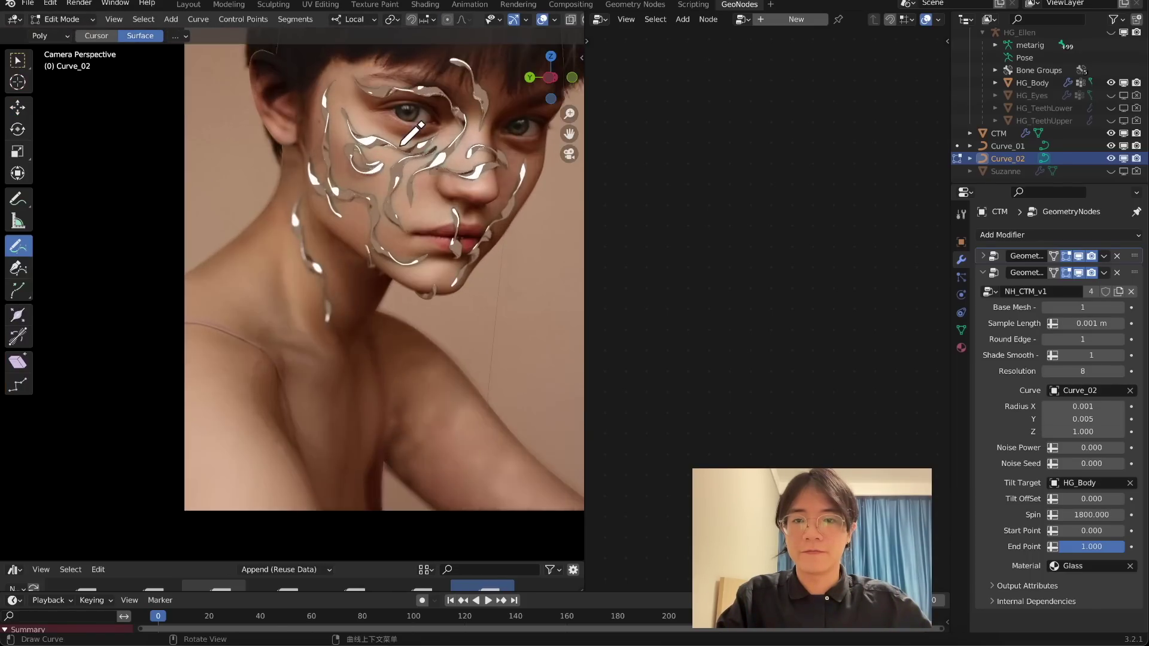
pyautogui.scroll(-2, 414, 126)
pyautogui.keyDown('shift'); pyautogui.moveTo(372, 199); pyautogui.dragTo(351, 280, button='middle'); pyautogui.keyUp('shift')
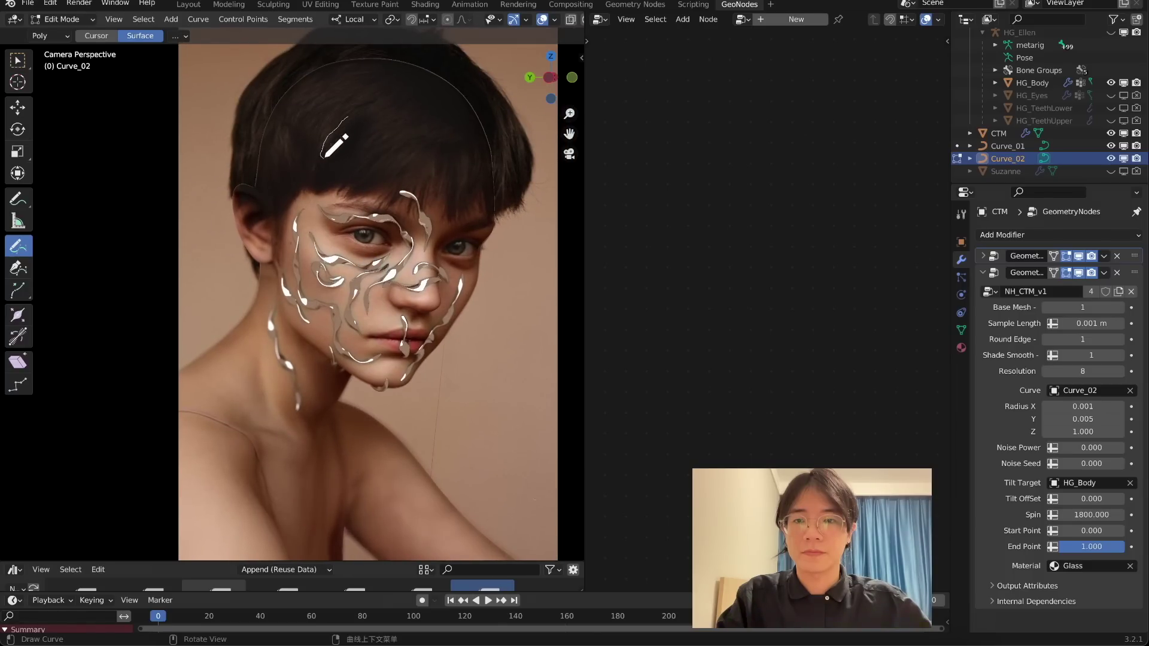
pyautogui.moveTo(314, 322); pyautogui.dragTo(353, 326)
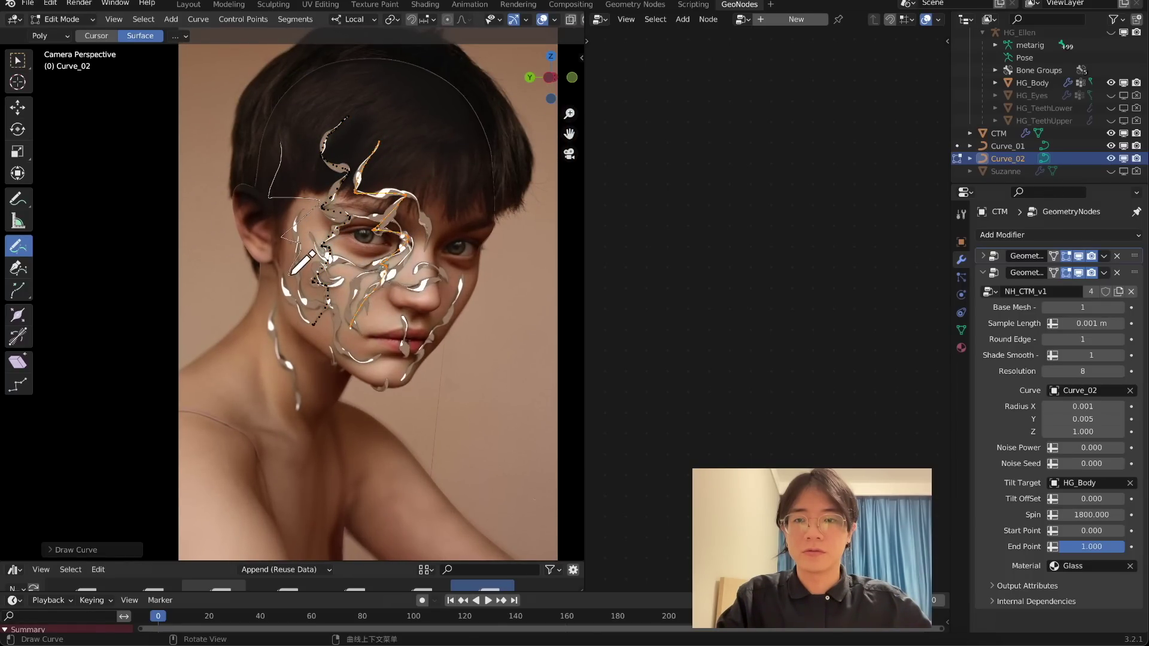
pyautogui.scroll(2, 351, 252)
pyautogui.press('Tab')
pyautogui.scroll(2, 353, 250)
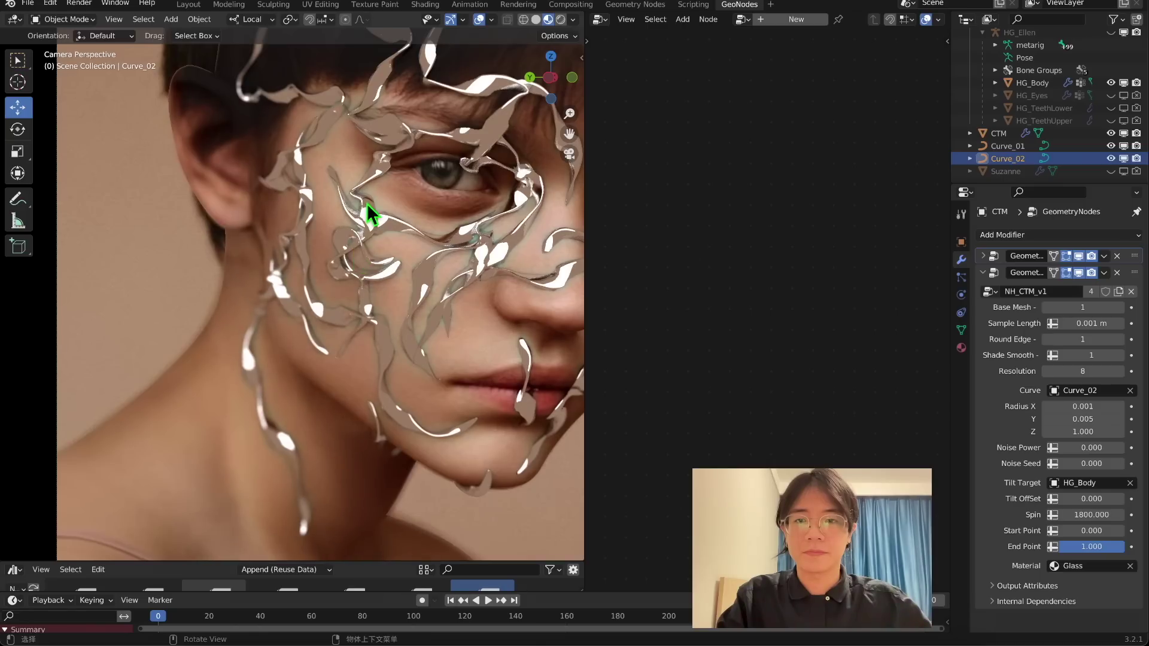
pyautogui.scroll(-2, 366, 204)
pyautogui.scroll(-2, 349, 264)
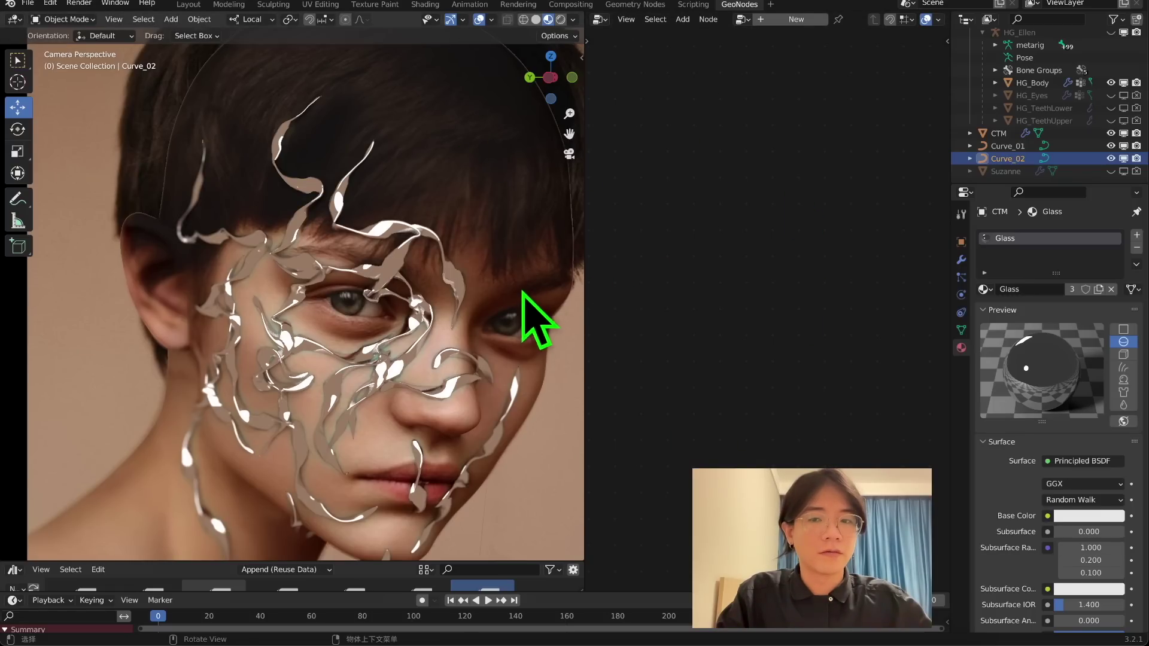
# Add a second material slot to CTM with a new material that has a black Base Color and a lower Roughness
pyautogui.click(1136, 235)
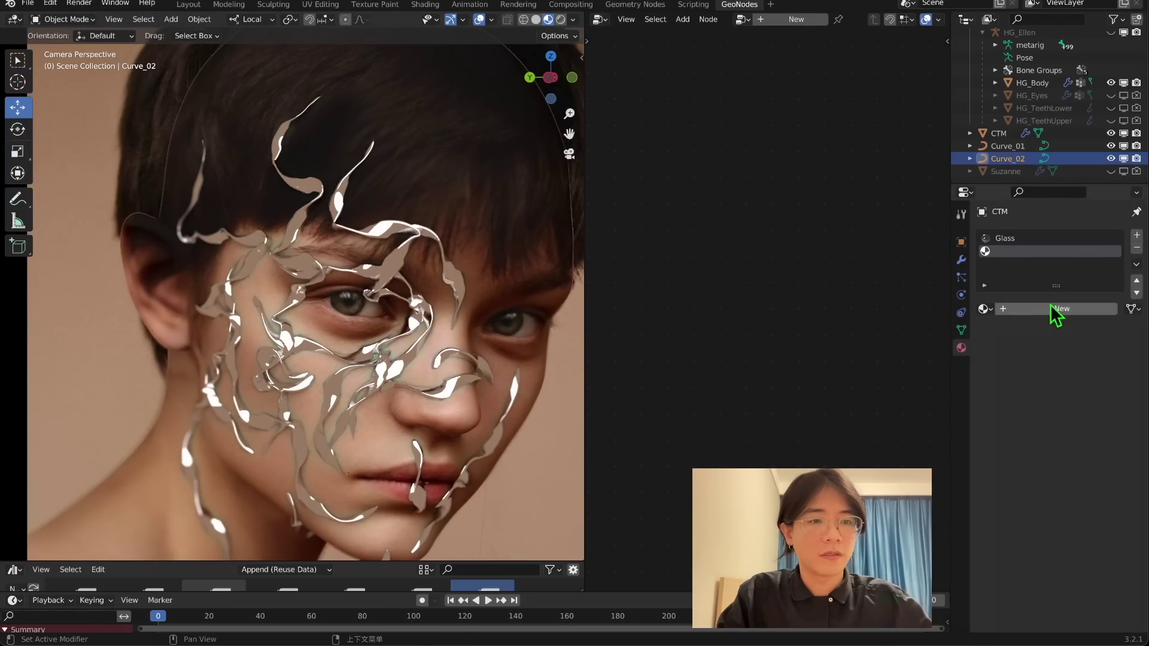
pyautogui.click(1020, 310)
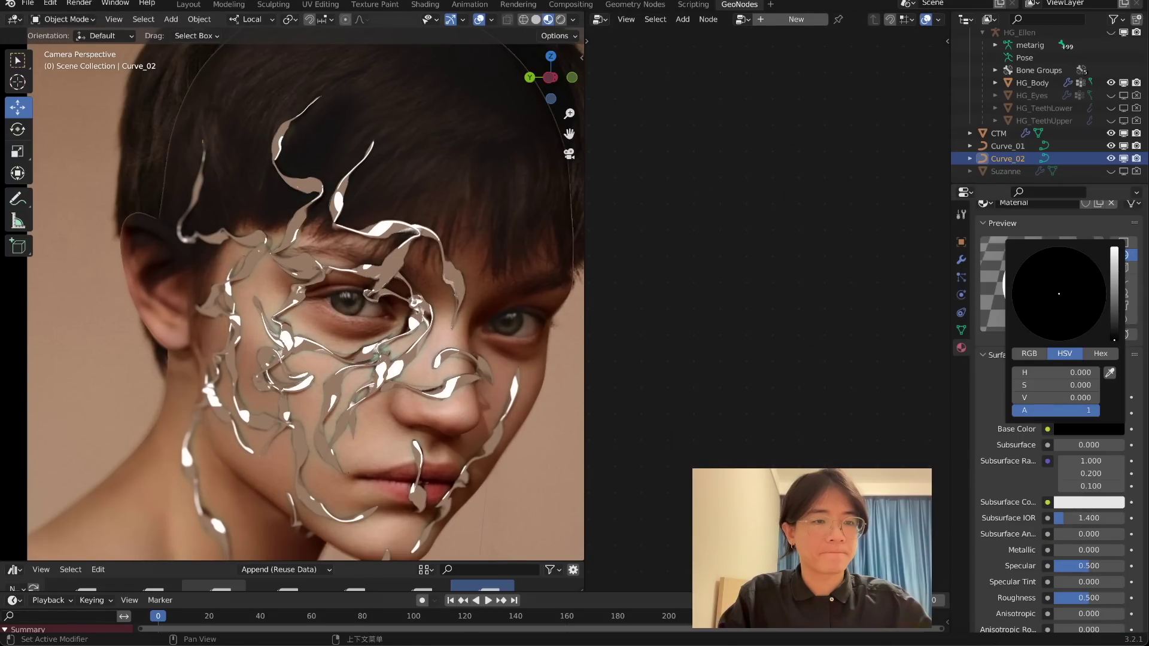
pyautogui.scroll(-2, 1077, 478)
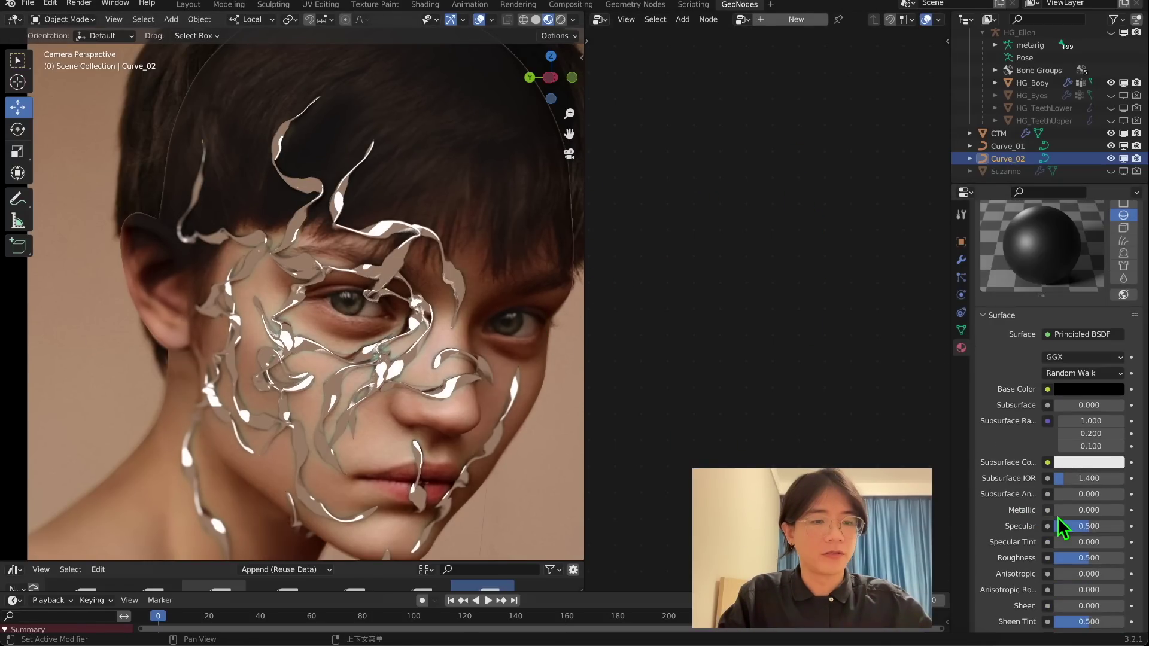
pyautogui.moveTo(1089, 558); pyautogui.dragTo(1060, 560)
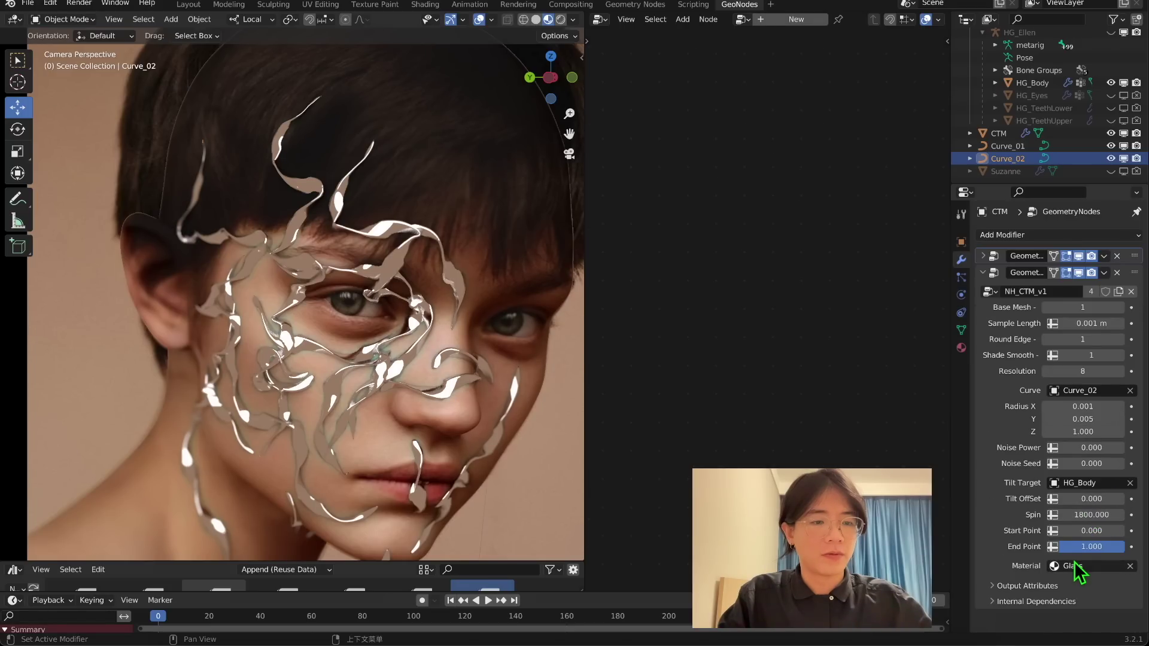
# Assign the new black material, named Material, to the duplicated Curve_02 modifier
pyautogui.click(1073, 565)
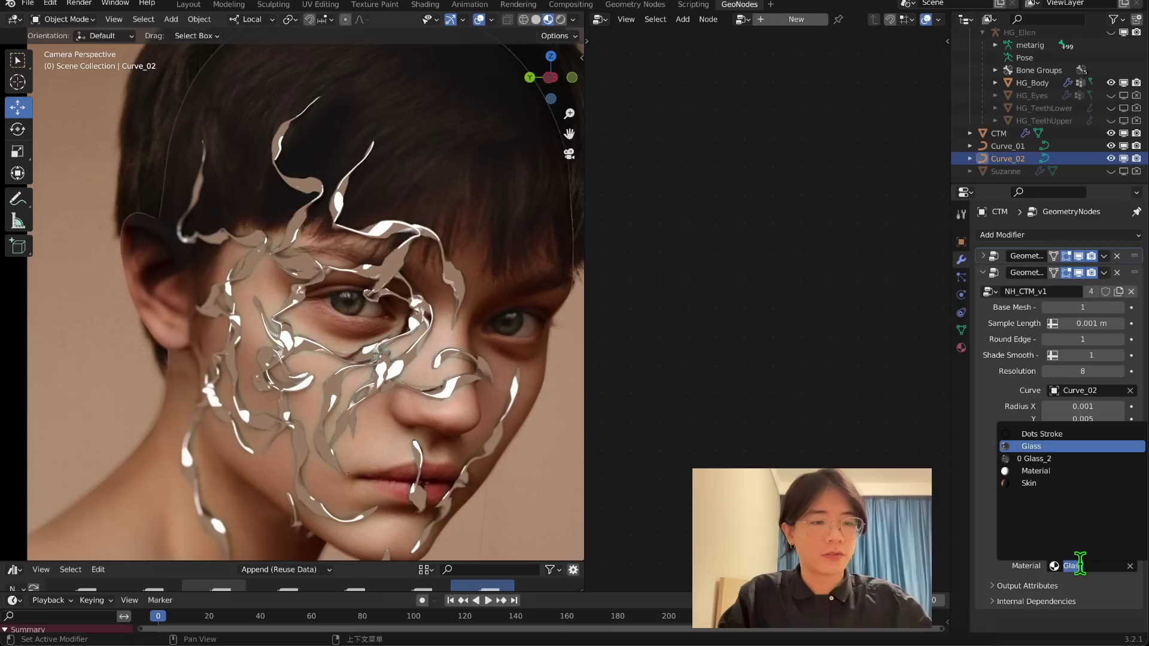
pyautogui.click(1058, 470)
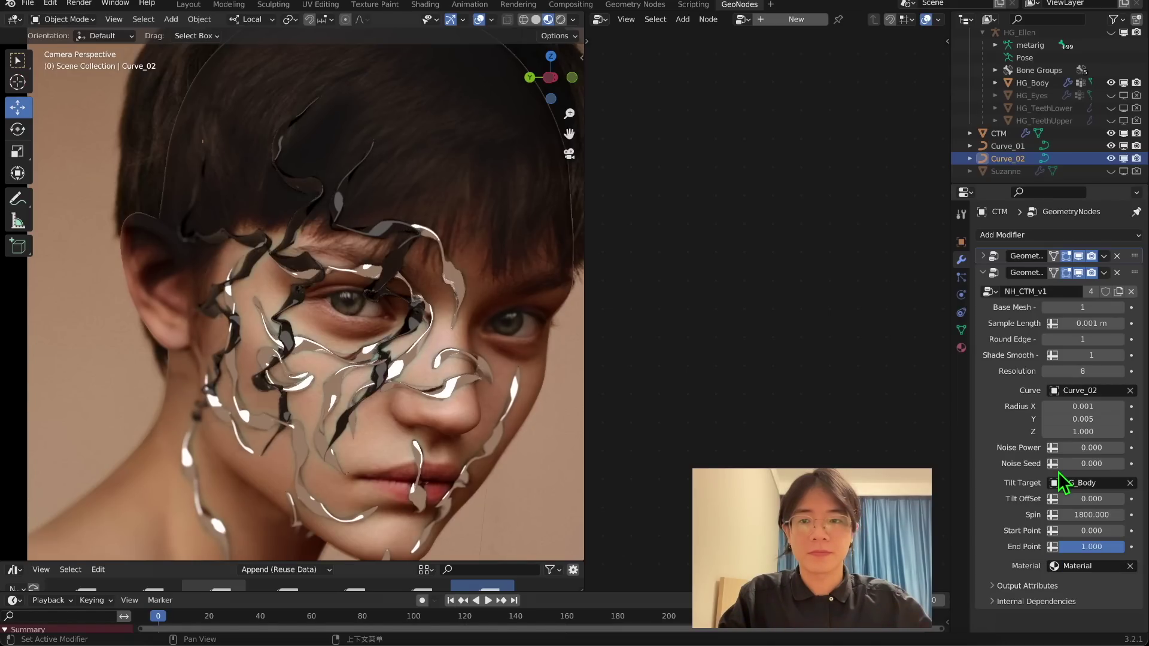
pyautogui.scroll(4, 317, 287)
pyautogui.scroll(-4, 404, 278)
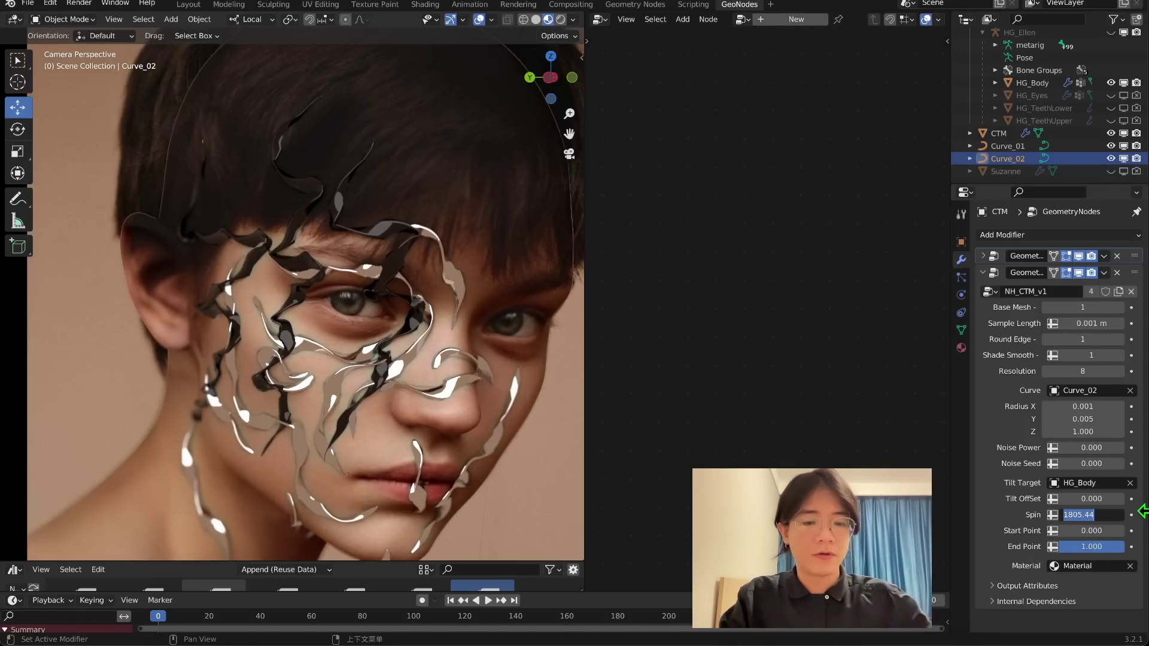
# Set the Curve_02 modifier's Spin to 0, Radius Y to 0.015 and Radius Z to 0.3
pyautogui.press('BackSpace')
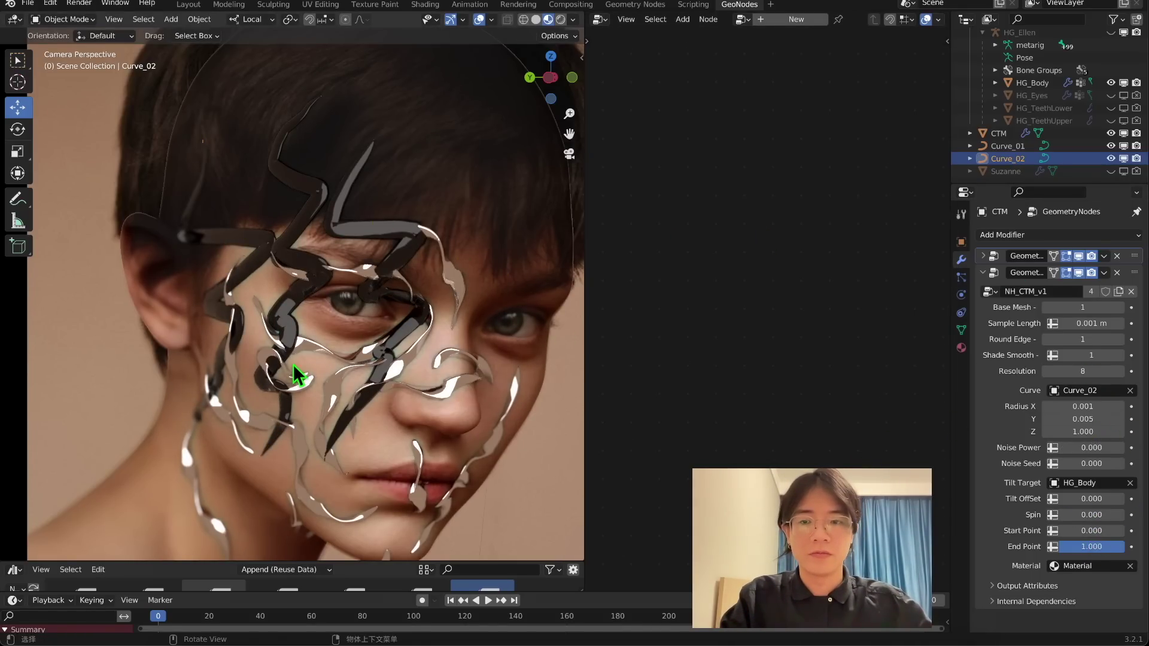
pyautogui.doubleClick(1083, 432)
pyautogui.write('0.8')
pyautogui.press('Return')
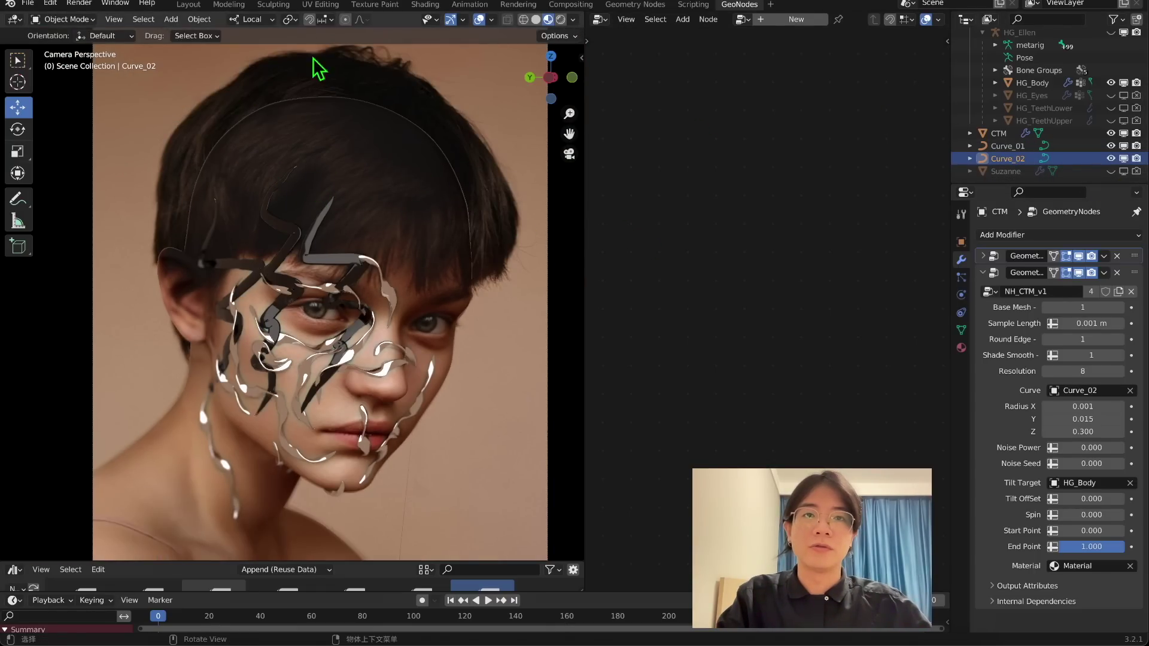
pyautogui.scroll(2, 293, 258)
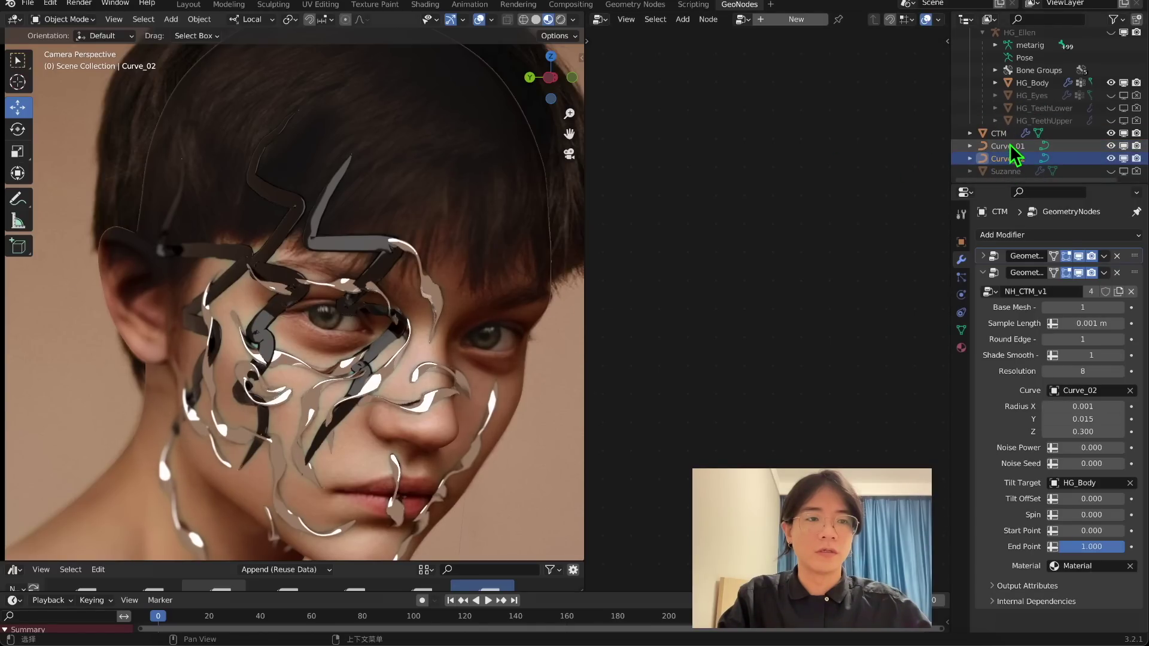
# In Edit Mode, reshape the Curve_02 strokes over the hair and face by moving points with proportional editing enabled, and return to Object Mode
pyautogui.press('Tab')
pyautogui.scroll(-1, 283, 208)
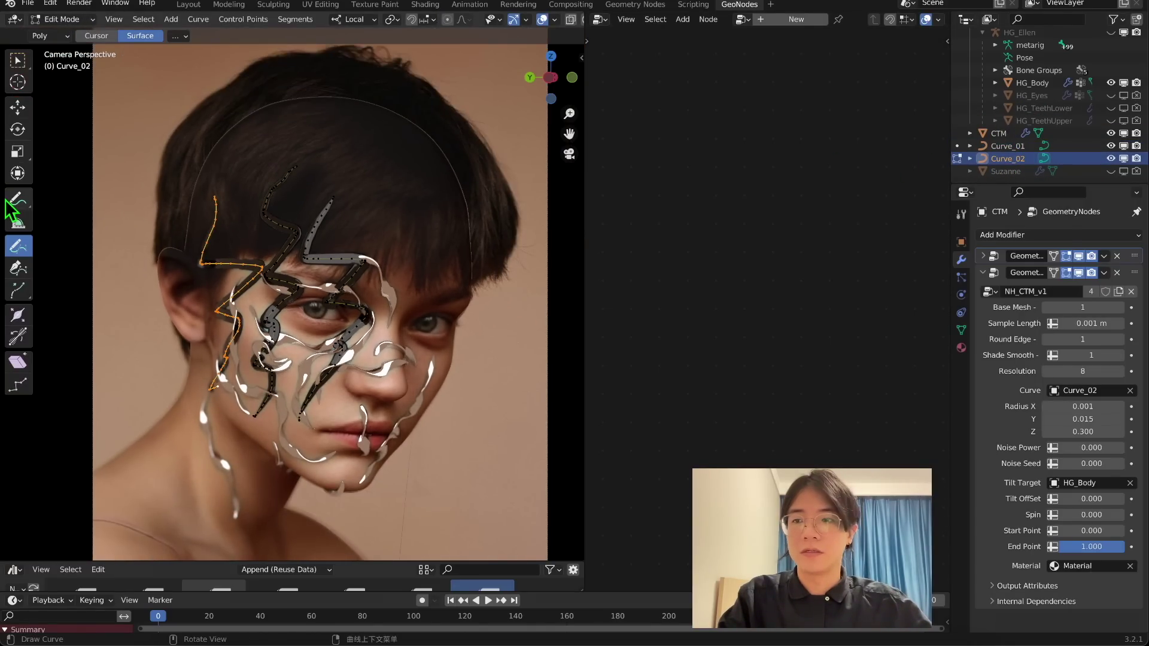
pyautogui.scroll(2, 307, 258)
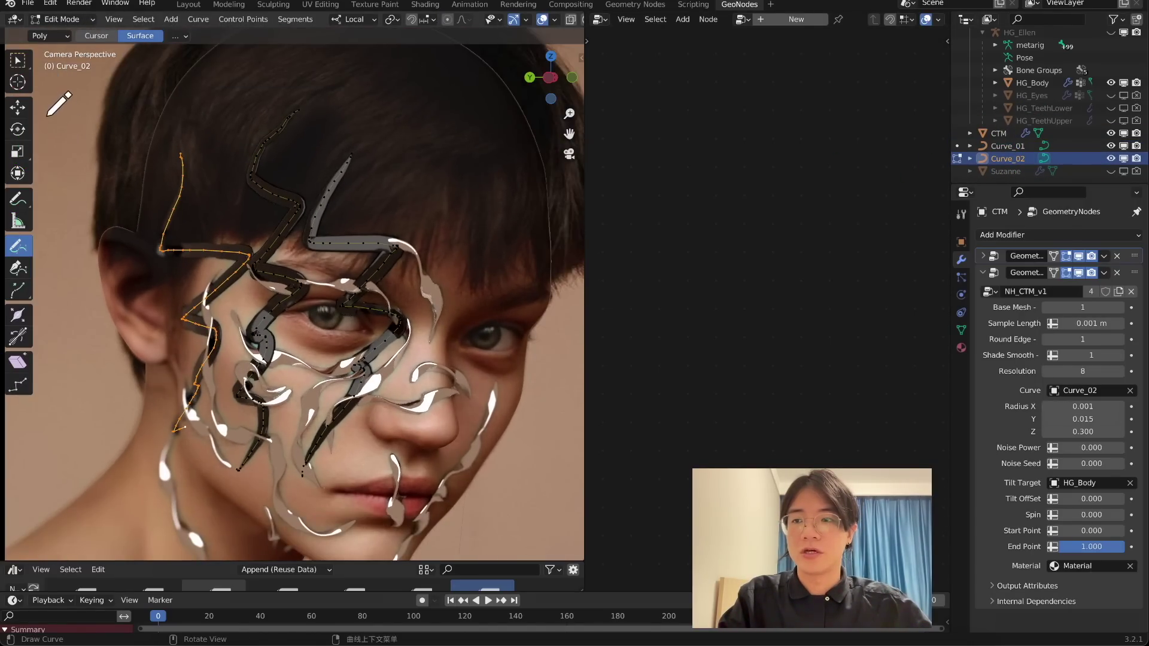
pyautogui.click(18, 61)
pyautogui.click(18, 108)
pyautogui.moveTo(311, 239); pyautogui.dragTo(299, 149, button='middle')
pyautogui.click(354, 19)
pyautogui.click(326, 72)
pyautogui.click(448, 20)
pyautogui.press('KP_0')
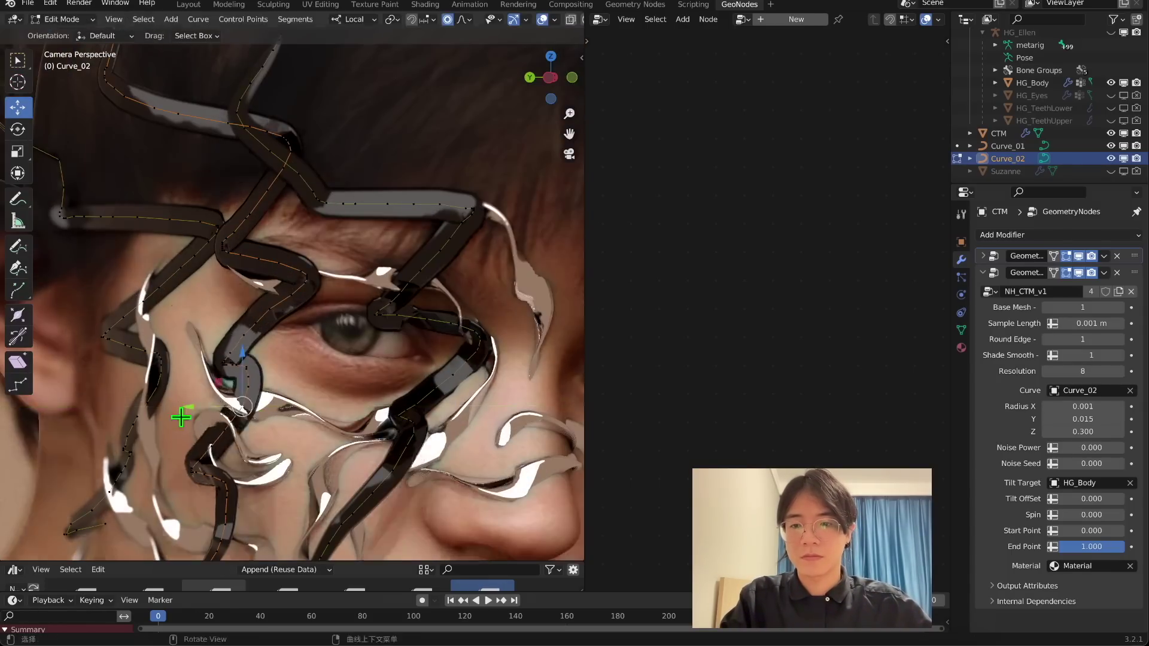
pyautogui.moveTo(187, 407); pyautogui.dragTo(181, 407)
pyautogui.moveTo(181, 417); pyautogui.dragTo(144, 335, button='middle')
pyautogui.press('KP_0')
pyautogui.press('Tab')
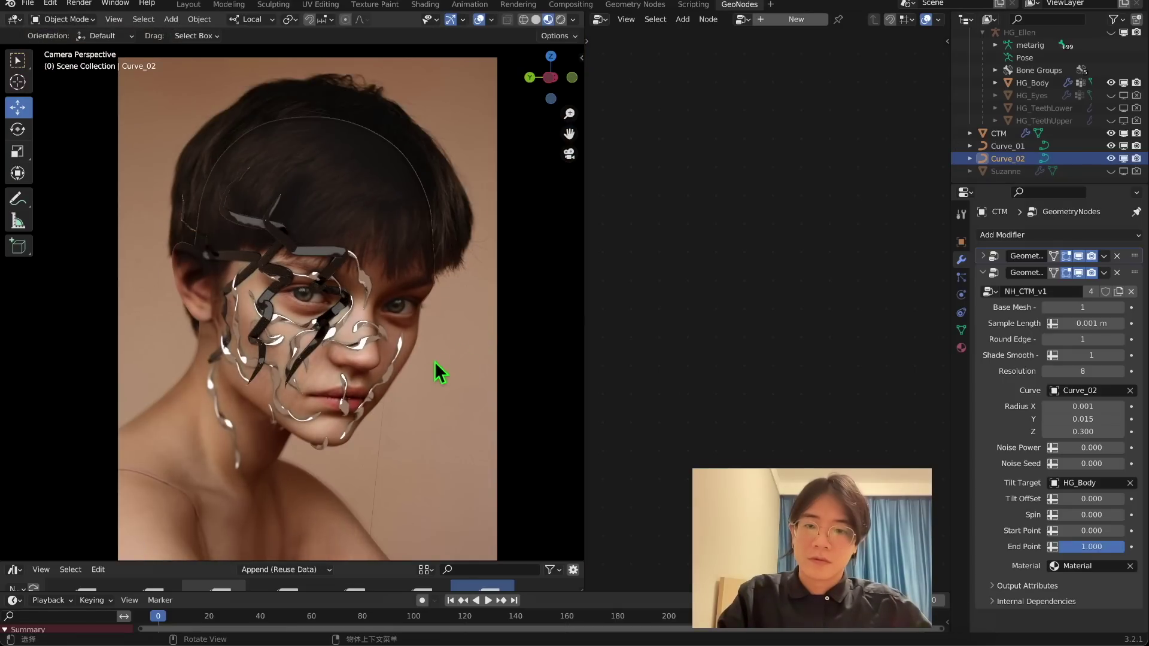
# Switch the Curve_02 modifier's Base Mesh to 0 to compare the result, and restore it to 1
pyautogui.scroll(2, 398, 371)
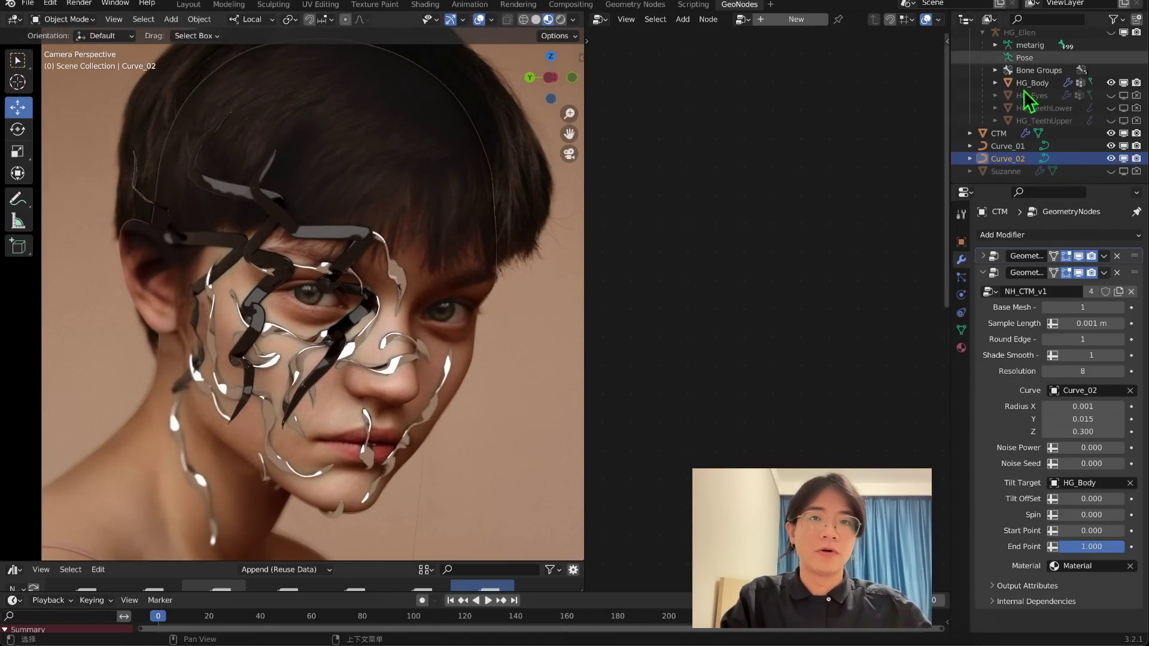
pyautogui.click(1045, 307)
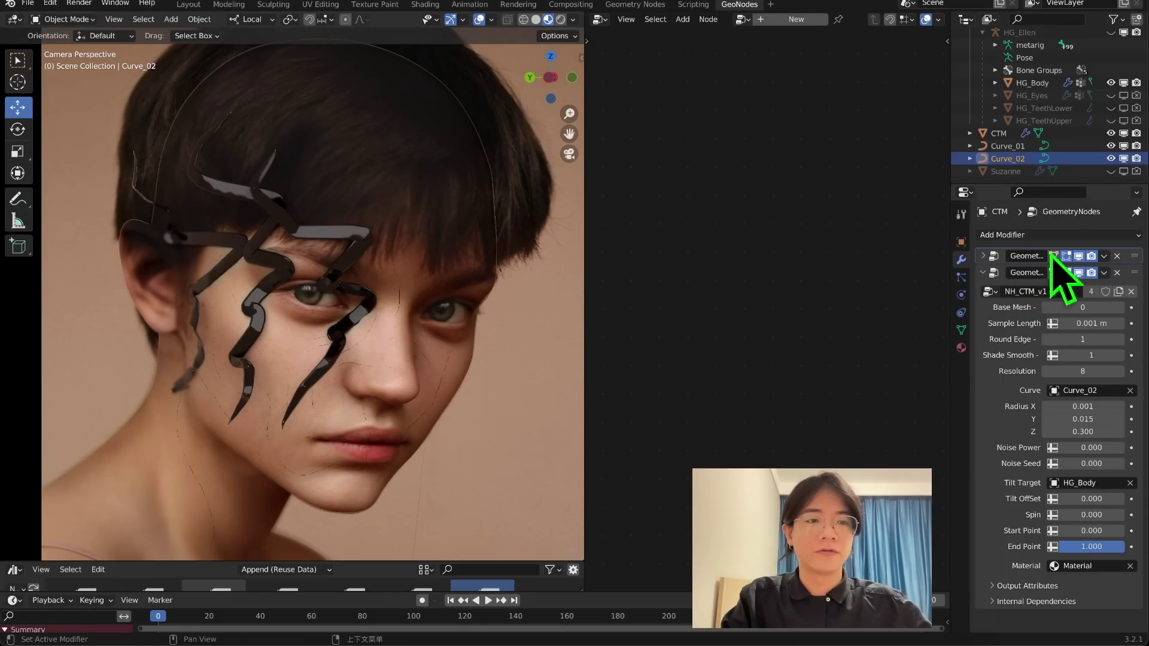
pyautogui.click(1120, 307)
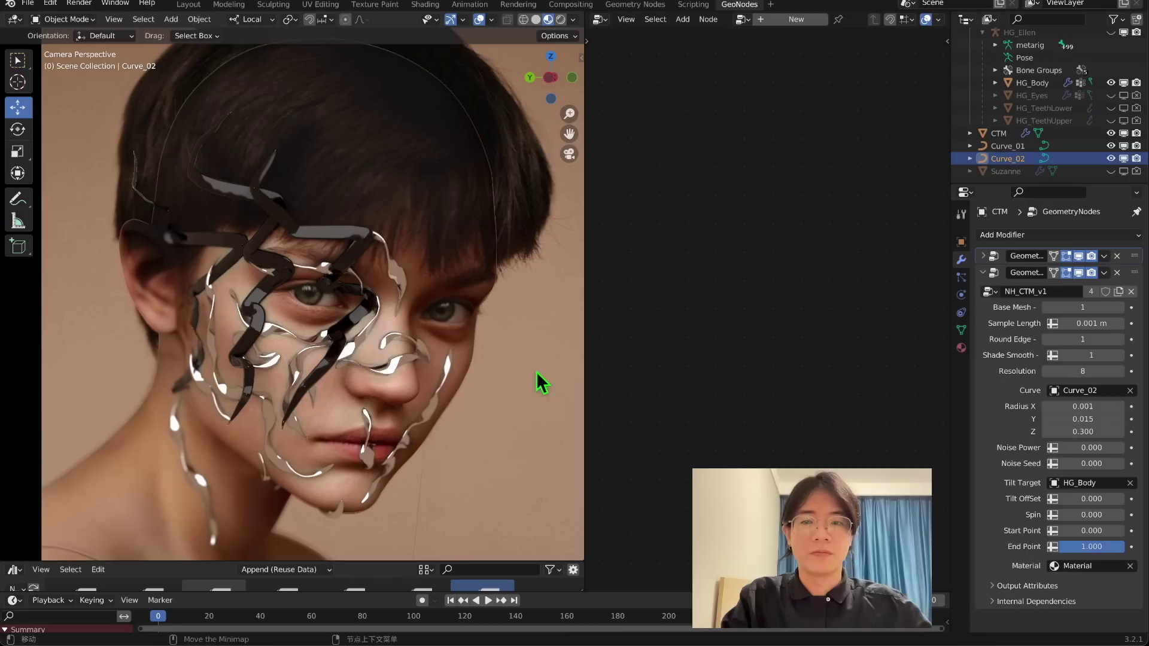
# Collapse the Curve_02 modifier's settings and inspect the combined glass and black ornaments on the face
pyautogui.click(993, 272)
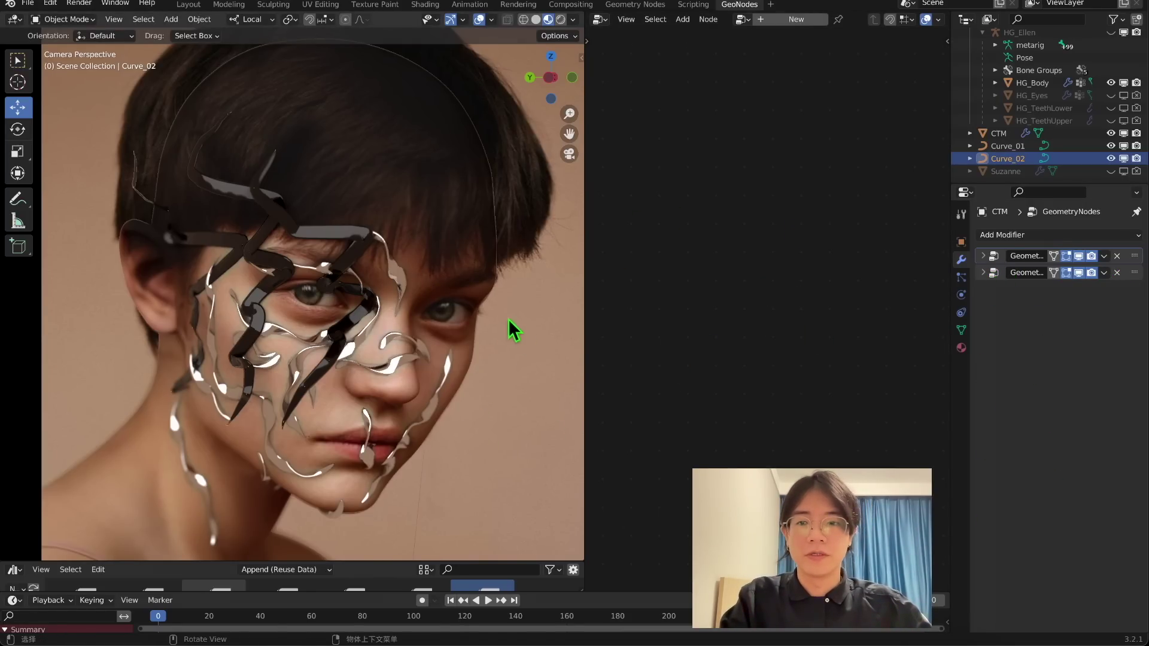
pyautogui.scroll(2, 359, 313)
pyautogui.scroll(-4, 359, 311)
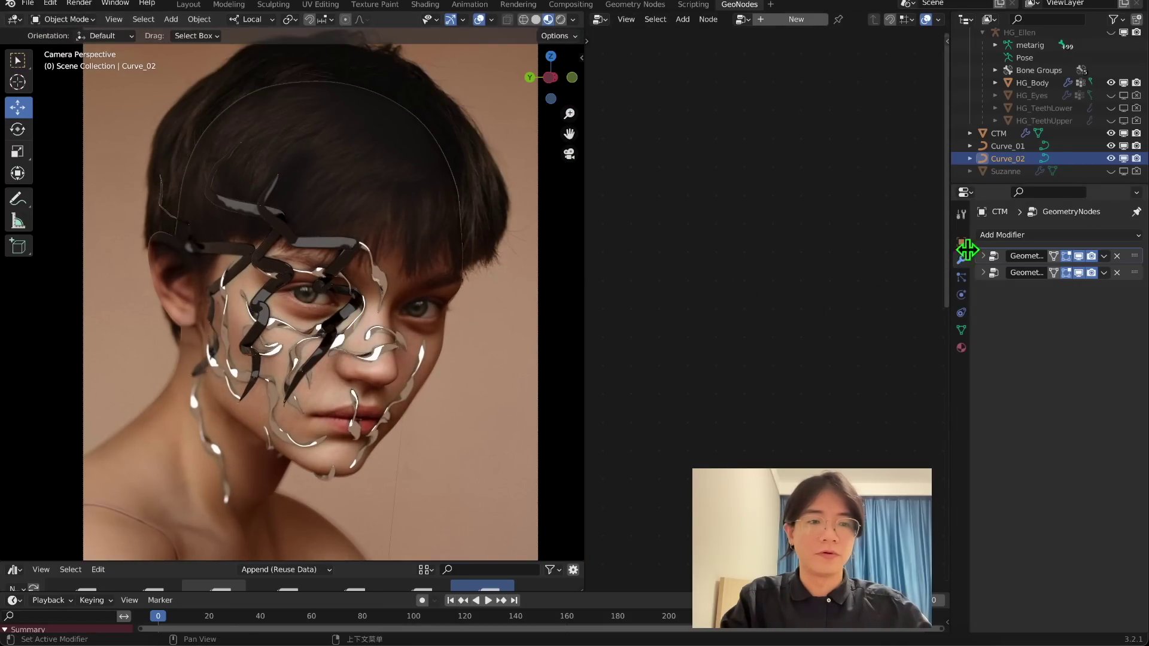
pyautogui.scroll(2, 354, 334)
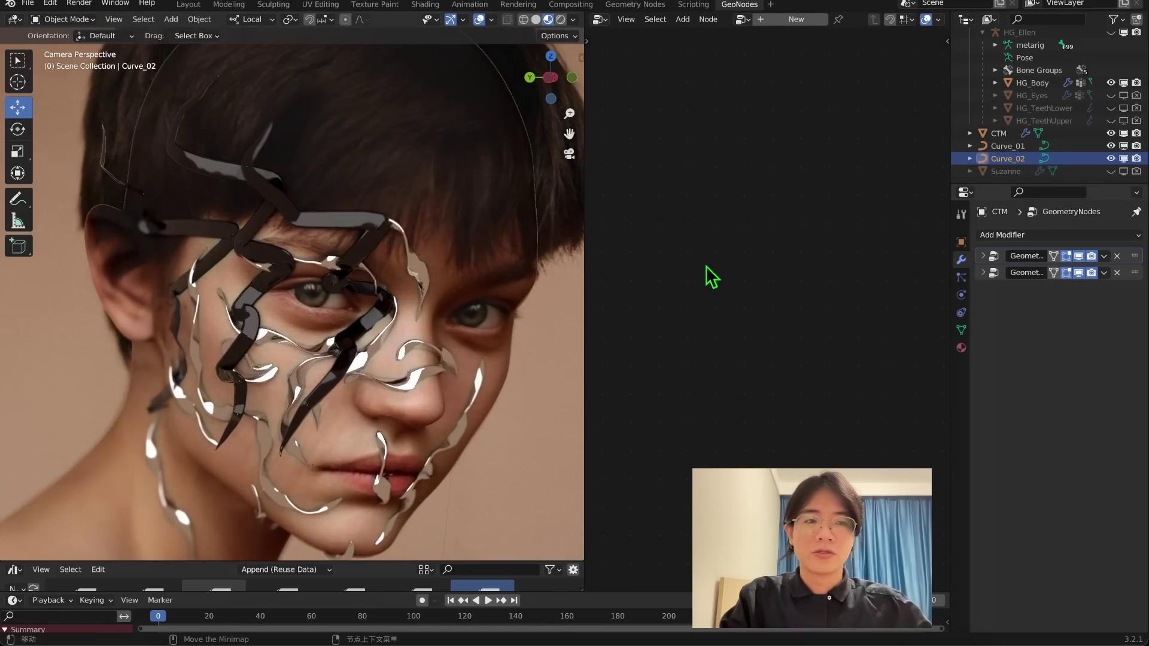
pyautogui.scroll(-3, 322, 271)
pyautogui.scroll(2, 303, 236)
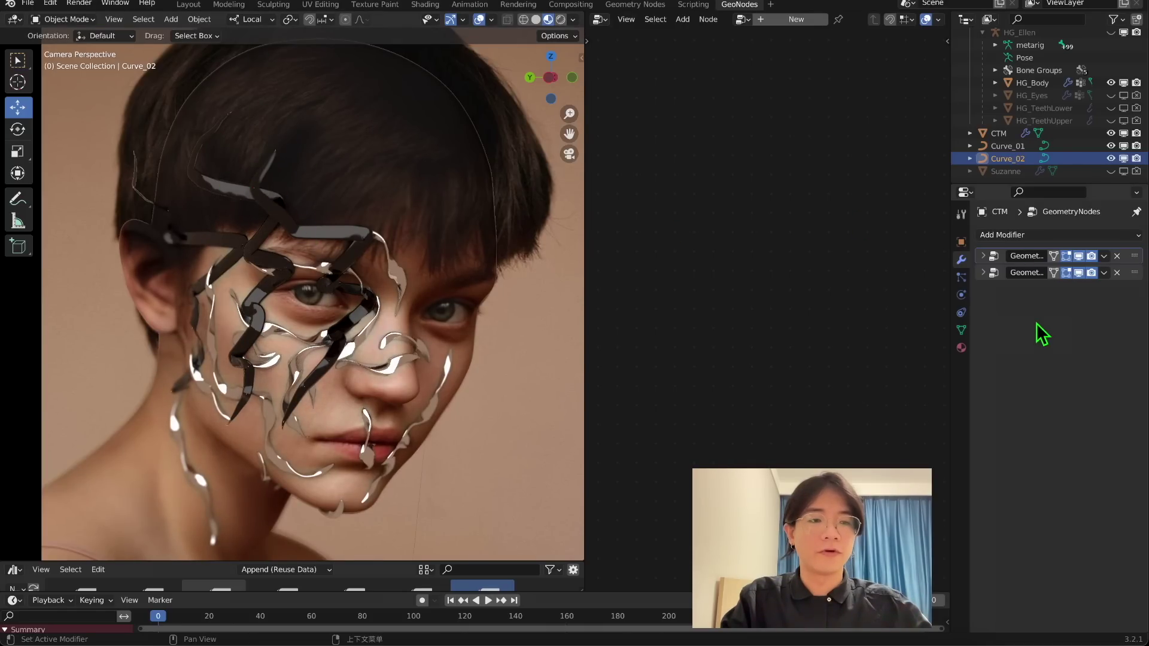
# In CTM's NH_CTM_v1 node tree, lower the Final Shape curve's middle point to about 0.29, and raise it to 1.0
pyautogui.click(1010, 275)
pyautogui.scroll(10, 774, 313)
pyautogui.moveTo(655, 129); pyautogui.dragTo(911, 365)
pyautogui.click(820, 272)
pyautogui.scroll(10, 752, 256)
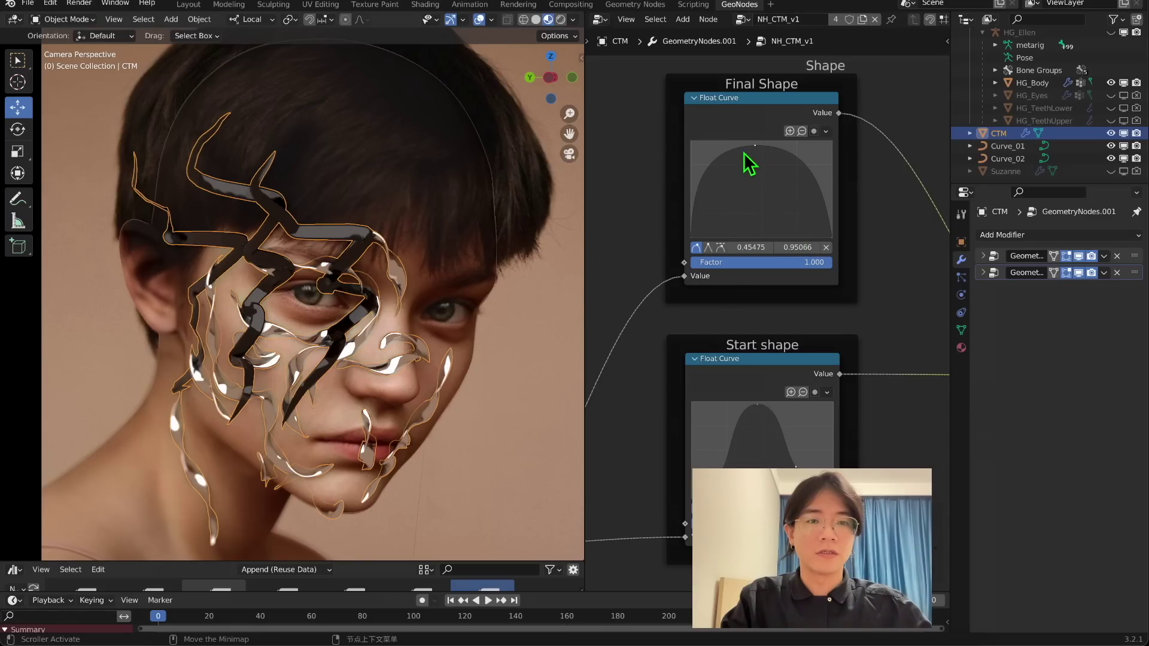
pyautogui.moveTo(758, 149); pyautogui.dragTo(764, 209)
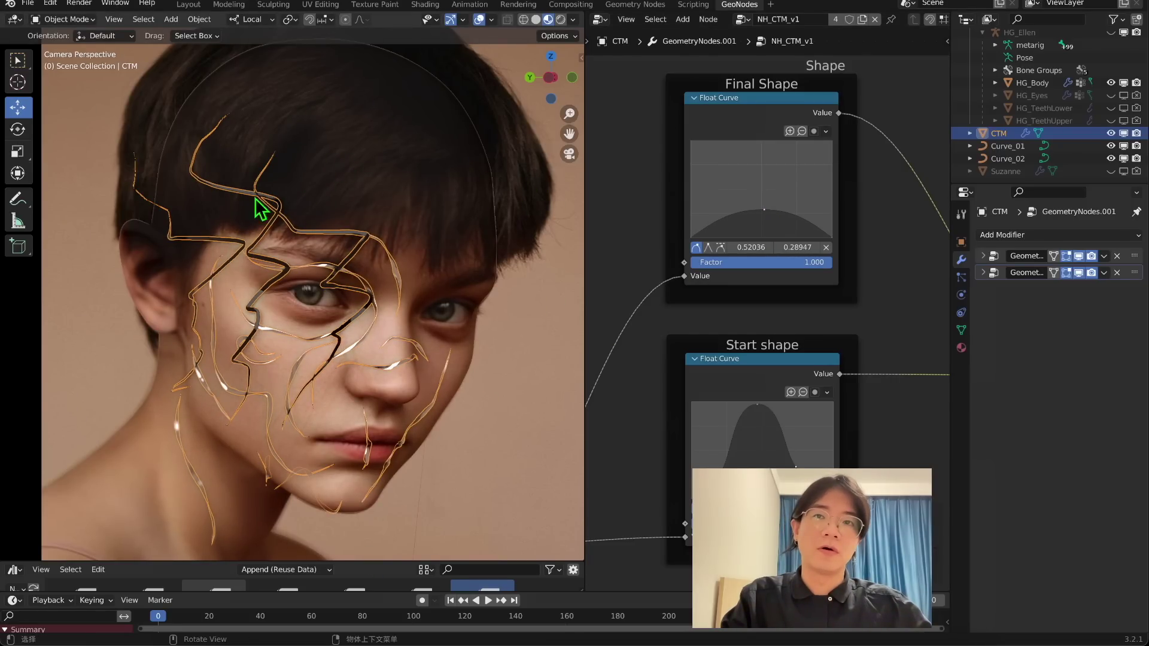
pyautogui.moveTo(766, 207); pyautogui.dragTo(763, 145)
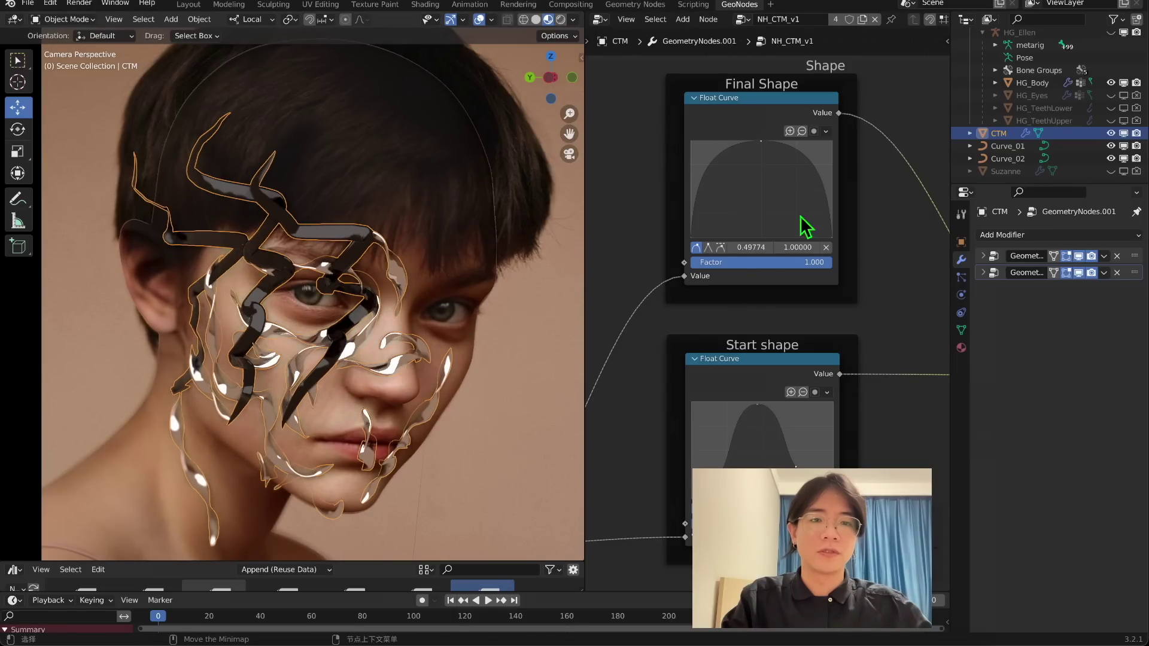
# Examine the whole NH_CTM_v1 node tree and its framed node groups, leaving all nodes deselected
pyautogui.scroll(-10, 802, 227)
pyautogui.moveTo(774, 287); pyautogui.dragTo(675, 190, button='middle')
pyautogui.moveTo(617, 125); pyautogui.dragTo(924, 349)
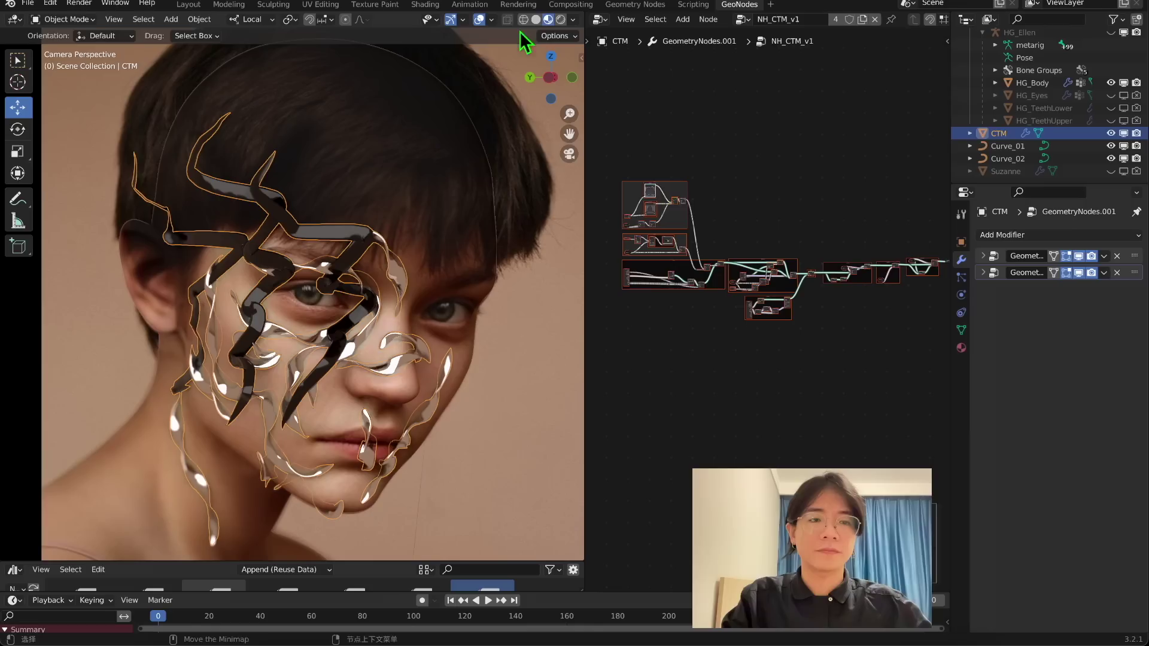
pyautogui.click(773, 400)
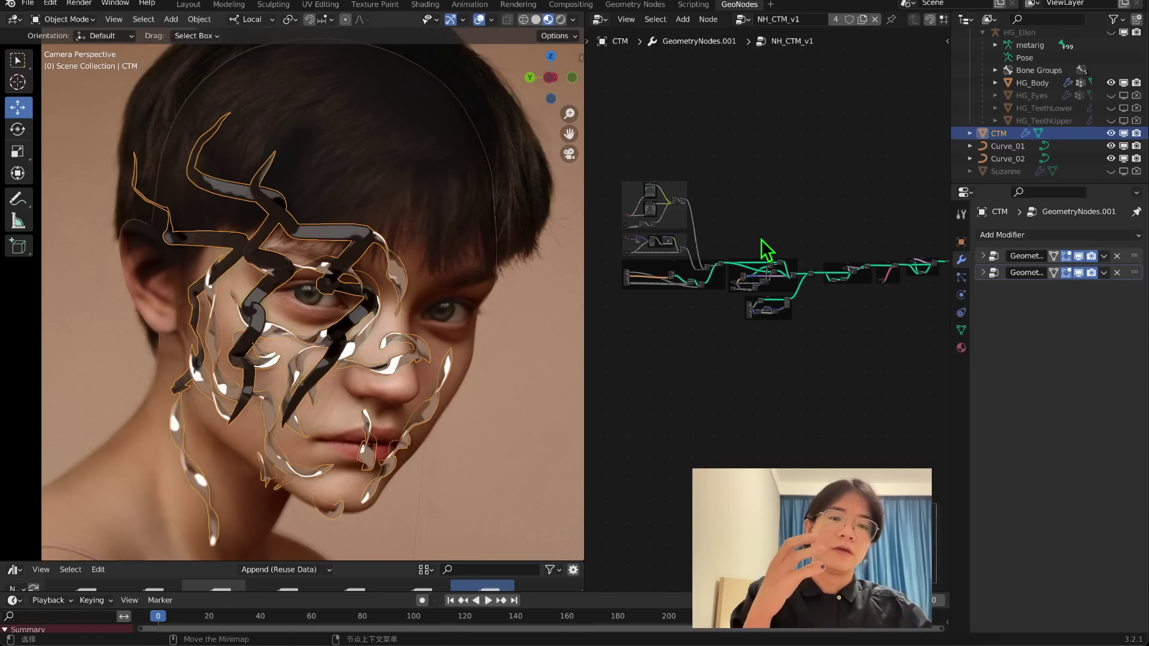
pyautogui.scroll(4, 725, 239)
pyautogui.moveTo(668, 178); pyautogui.dragTo(758, 255, button='middle')
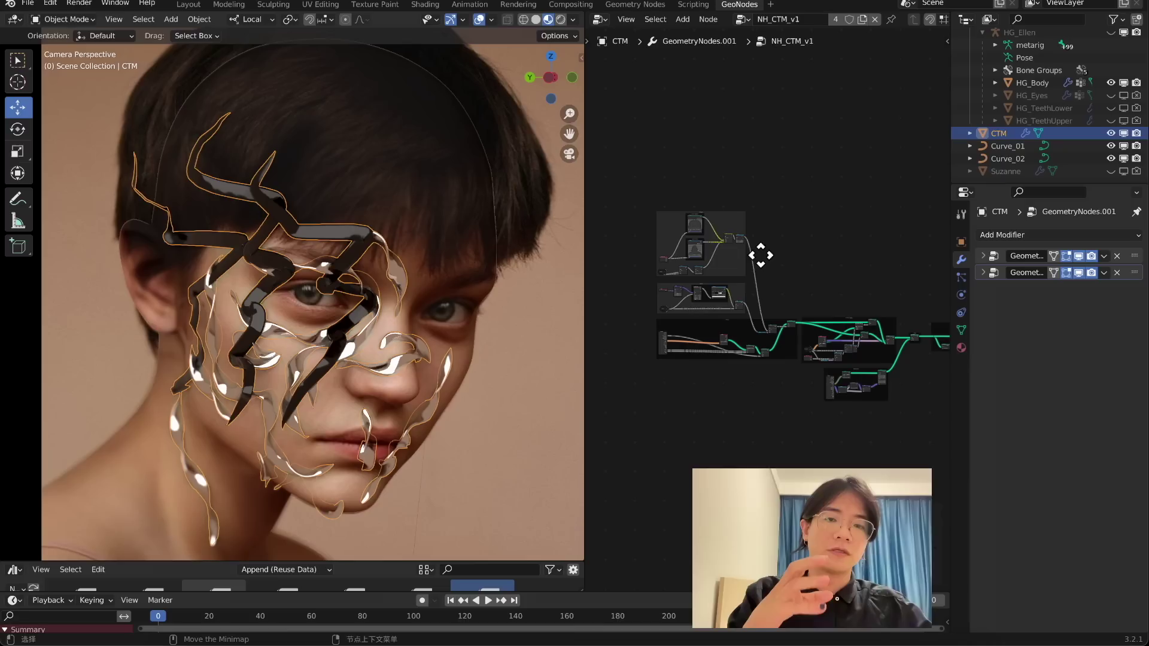
pyautogui.scroll(5, 757, 254)
pyautogui.scroll(2, 714, 223)
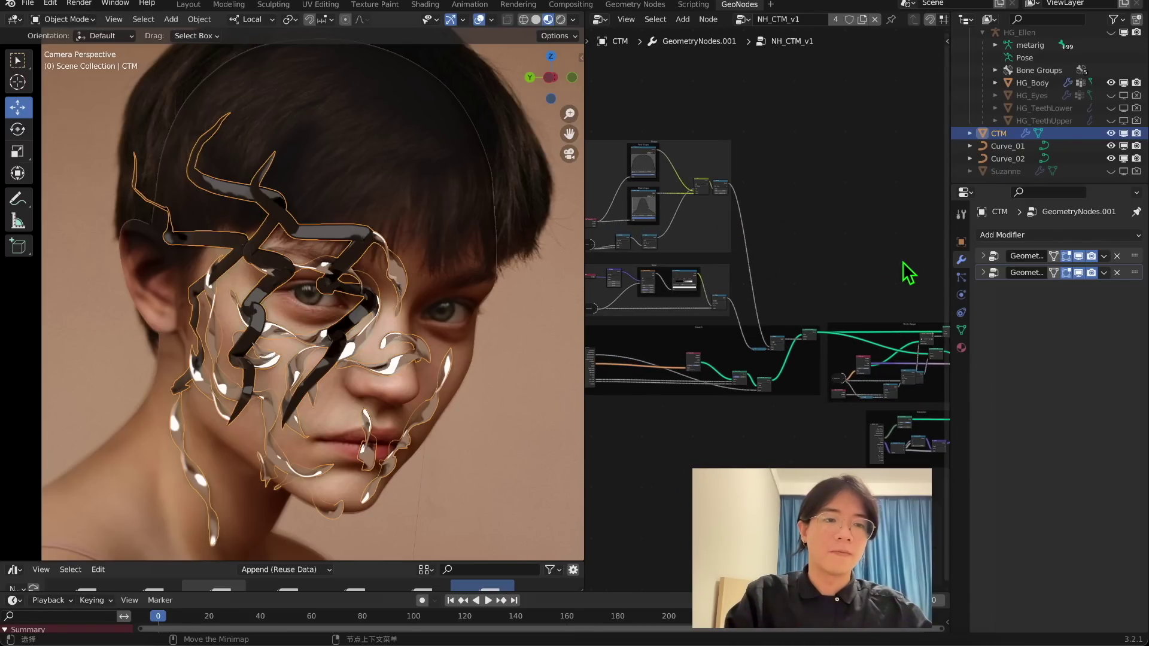
# Expand both NH_CTM_v1 modifiers on CTM to show their settings
pyautogui.click(983, 272)
pyautogui.click(983, 256)
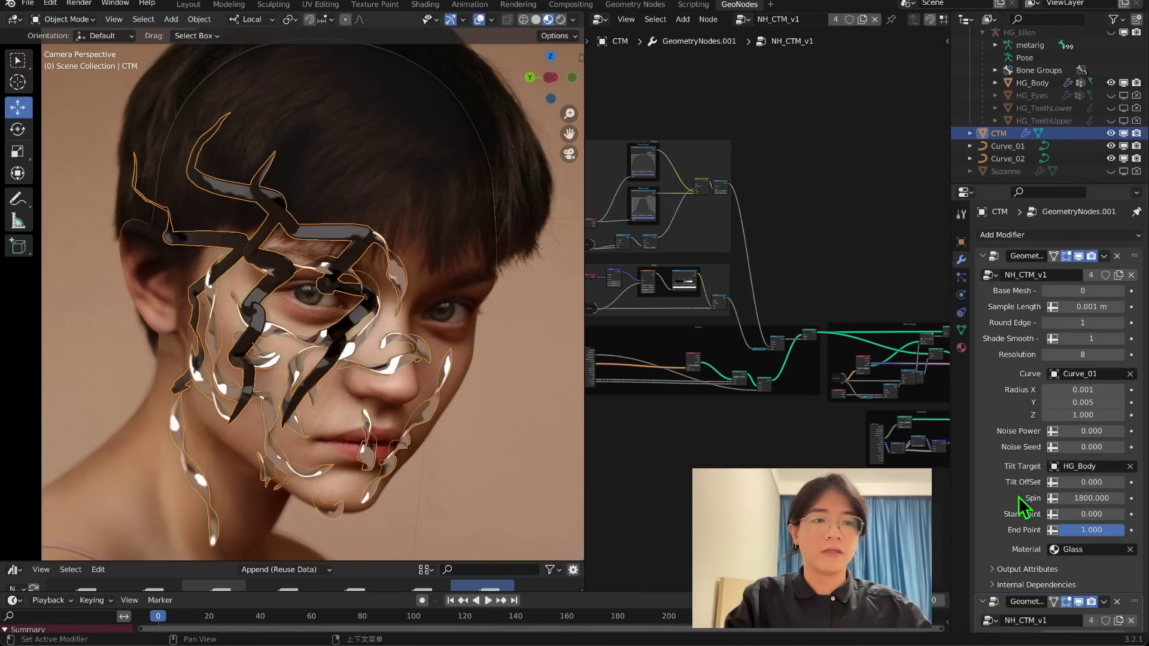
# Make the second modifier's NH_CTM_v1 node group a single-user copy
pyautogui.click(983, 257)
pyautogui.moveTo(844, 258); pyautogui.dragTo(973, 380, button='middle')
pyautogui.scroll(2, 734, 312)
pyautogui.scroll(3, 804, 305)
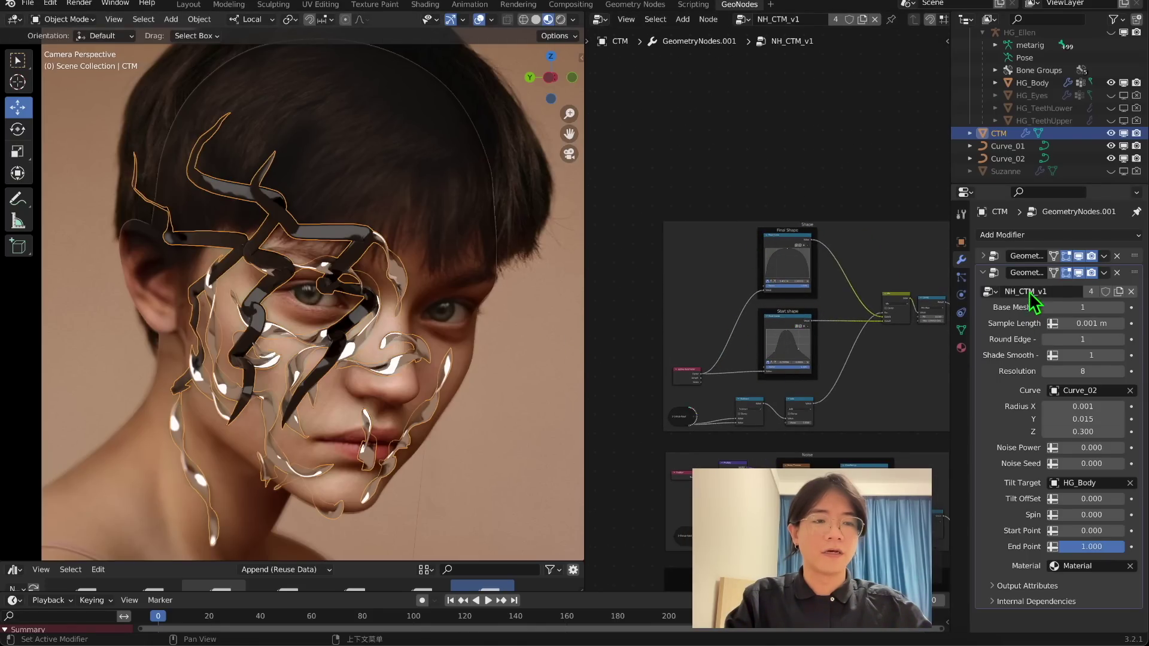
pyautogui.scroll(2, 715, 179)
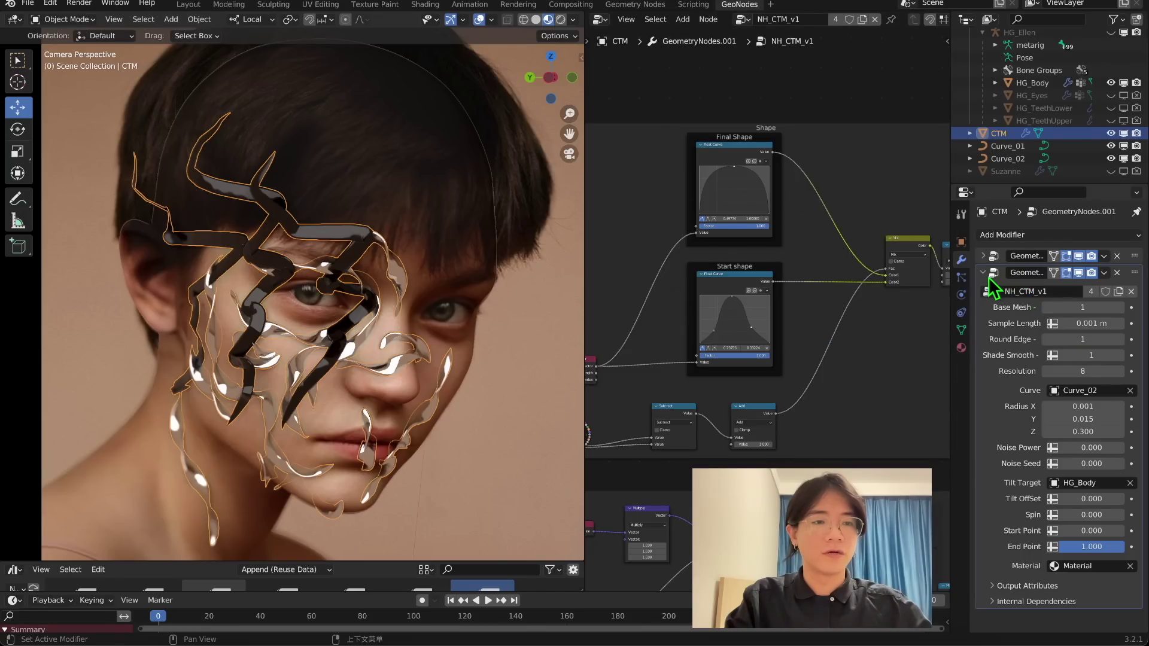
pyautogui.click(1090, 291)
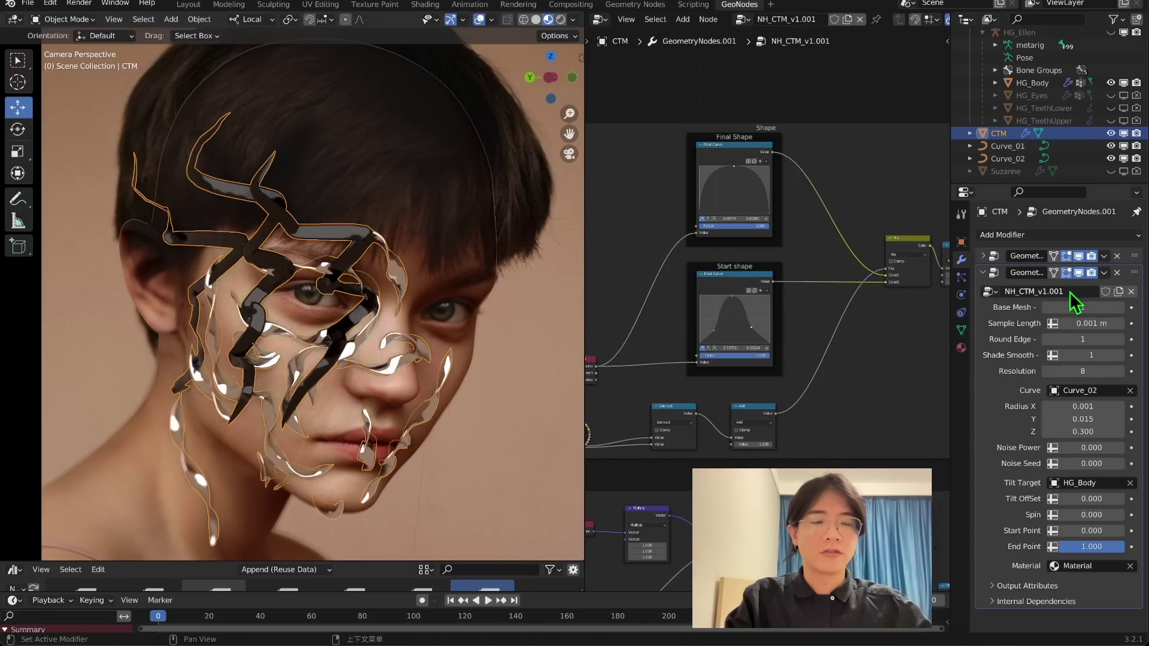
pyautogui.scroll(2, 864, 225)
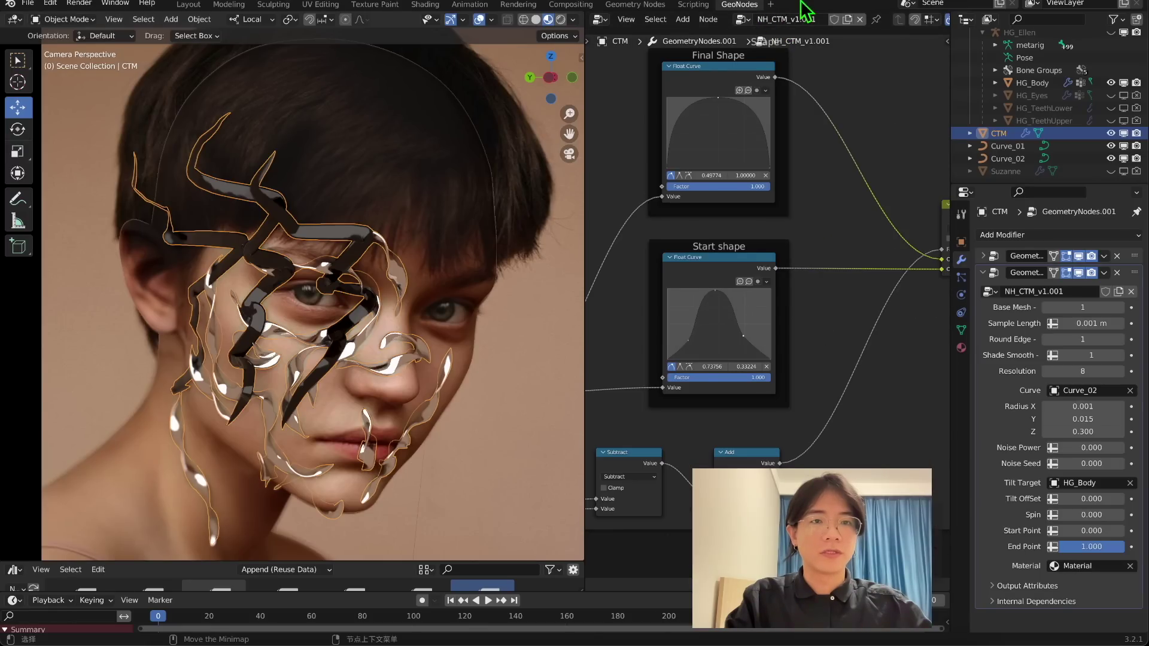
# In the second modifier's node group, reshape the Final Shape curve into two peaks with a central dip and widen the Start shape curve
pyautogui.click(984, 256)
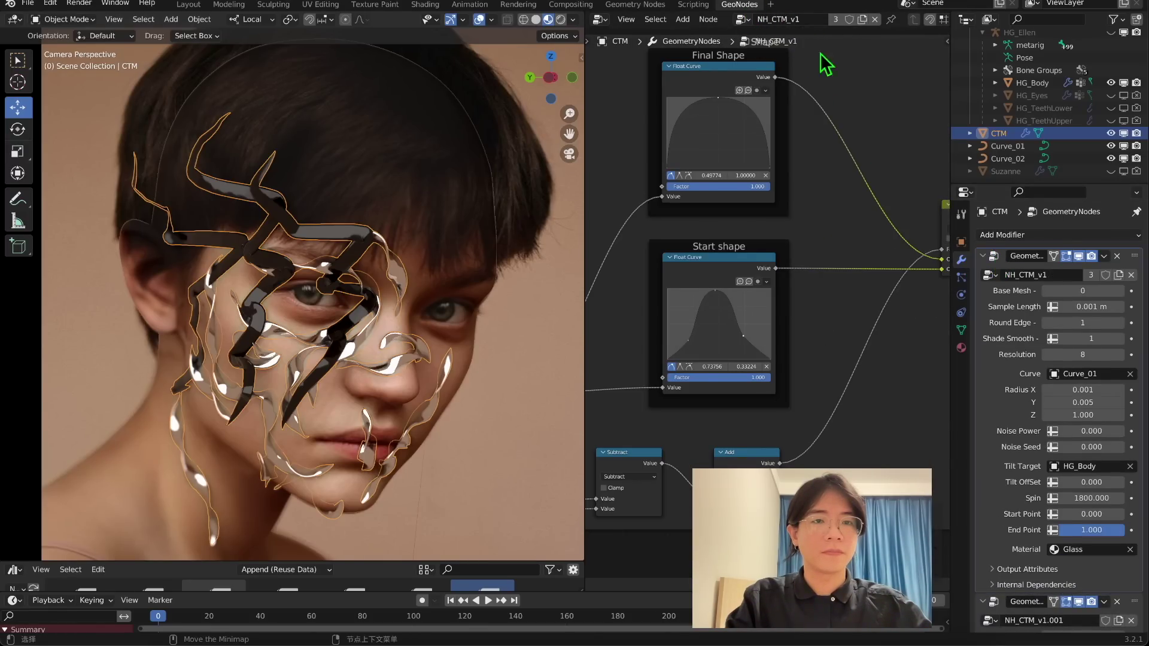
pyautogui.click(983, 256)
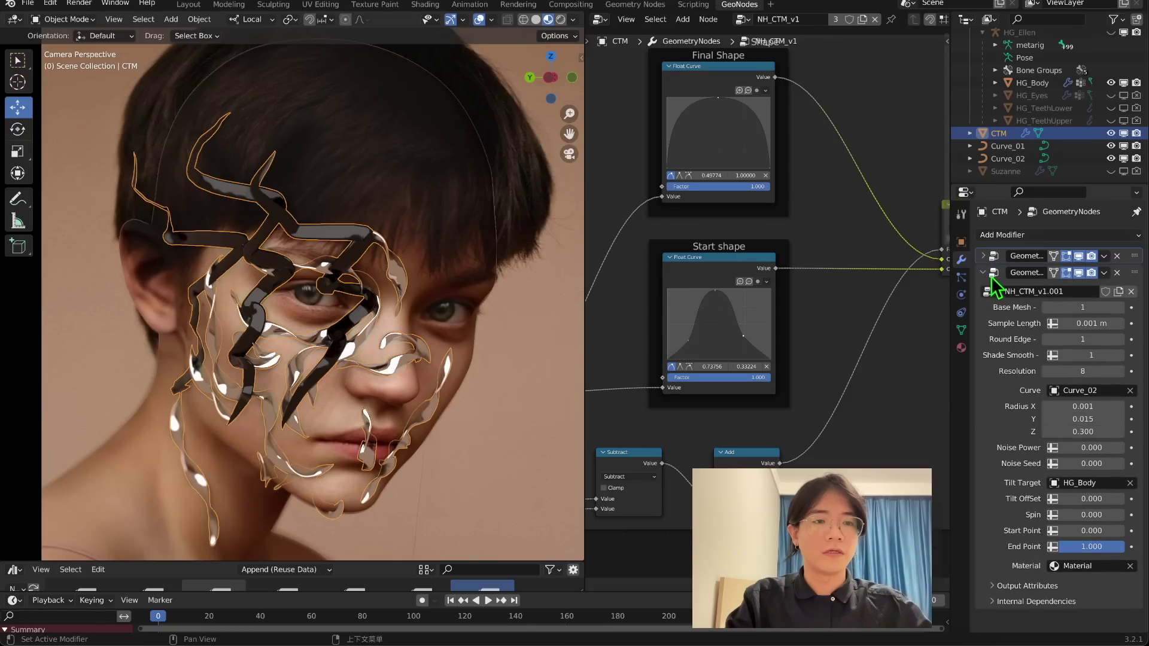
pyautogui.click(993, 272)
pyautogui.moveTo(790, 45); pyautogui.dragTo(842, 117, button='middle')
pyautogui.scroll(1, 775, 175)
pyautogui.moveTo(770, 170); pyautogui.dragTo(736, 197)
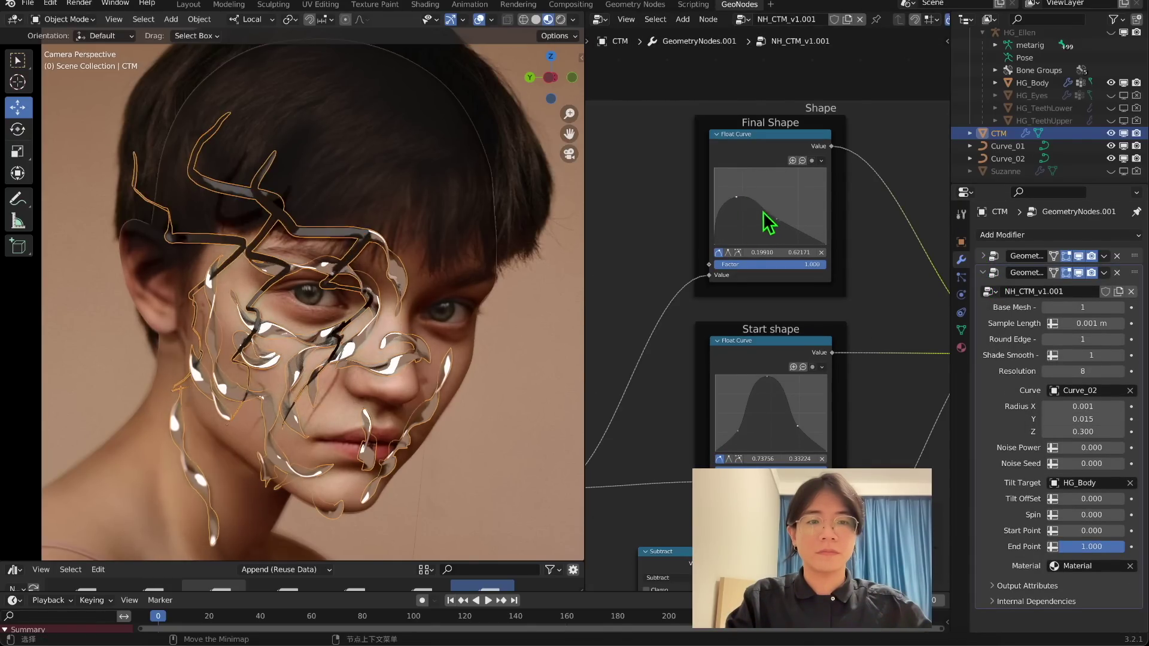
pyautogui.moveTo(799, 230); pyautogui.dragTo(795, 183)
pyautogui.moveTo(776, 219); pyautogui.dragTo(741, 188)
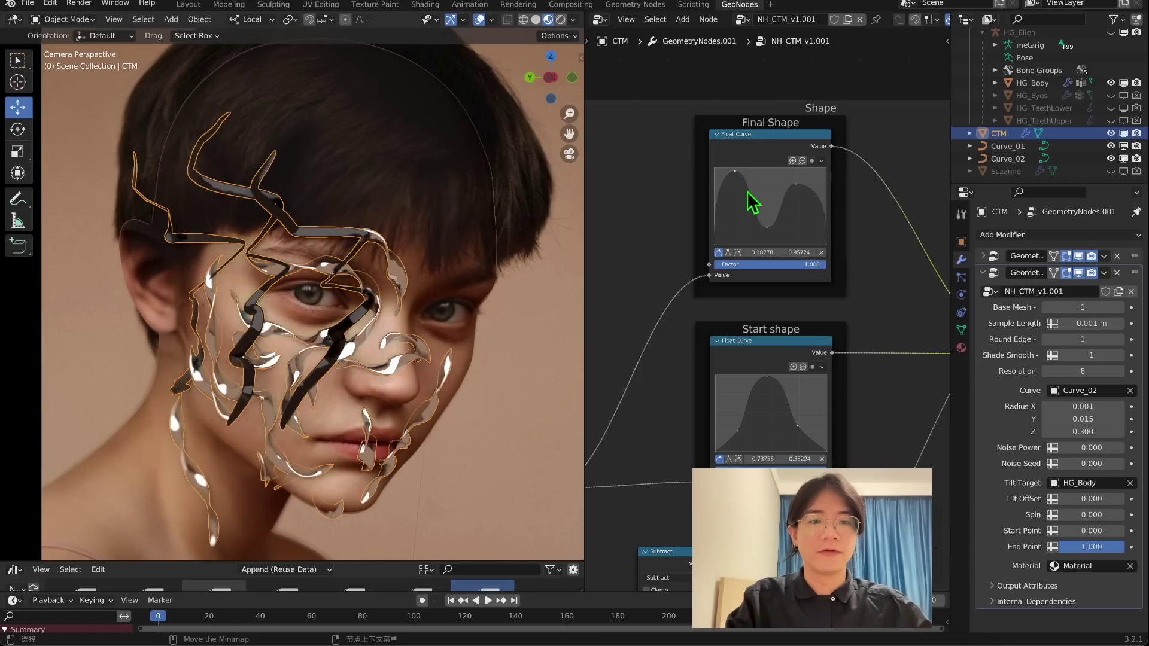
pyautogui.moveTo(734, 428); pyautogui.dragTo(725, 416)
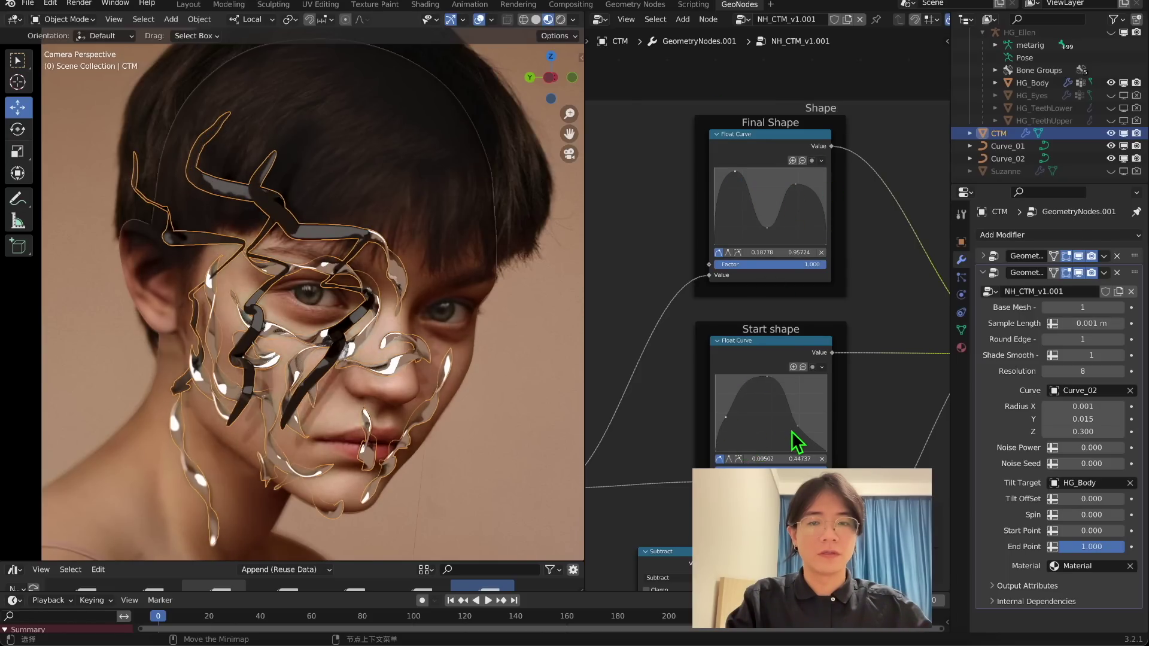
pyautogui.moveTo(797, 426); pyautogui.dragTo(815, 395)
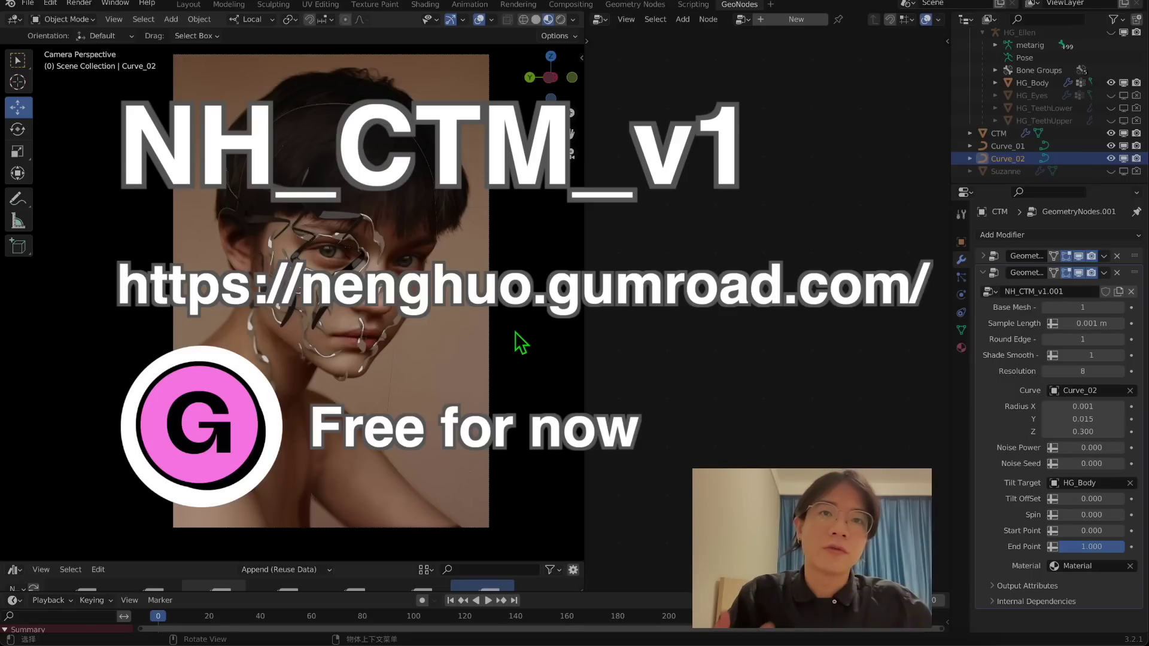
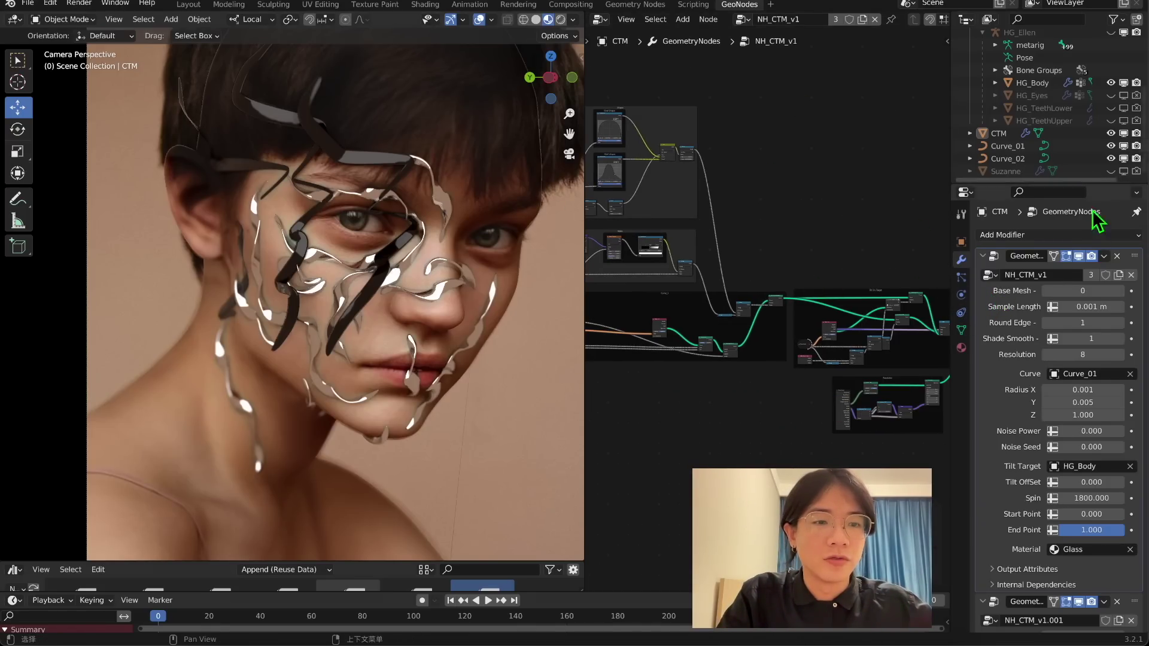
# Switch the first modifier's node group to NH_CTM_v1+ and review its array, scale and rotation parameters
pyautogui.click(990, 275)
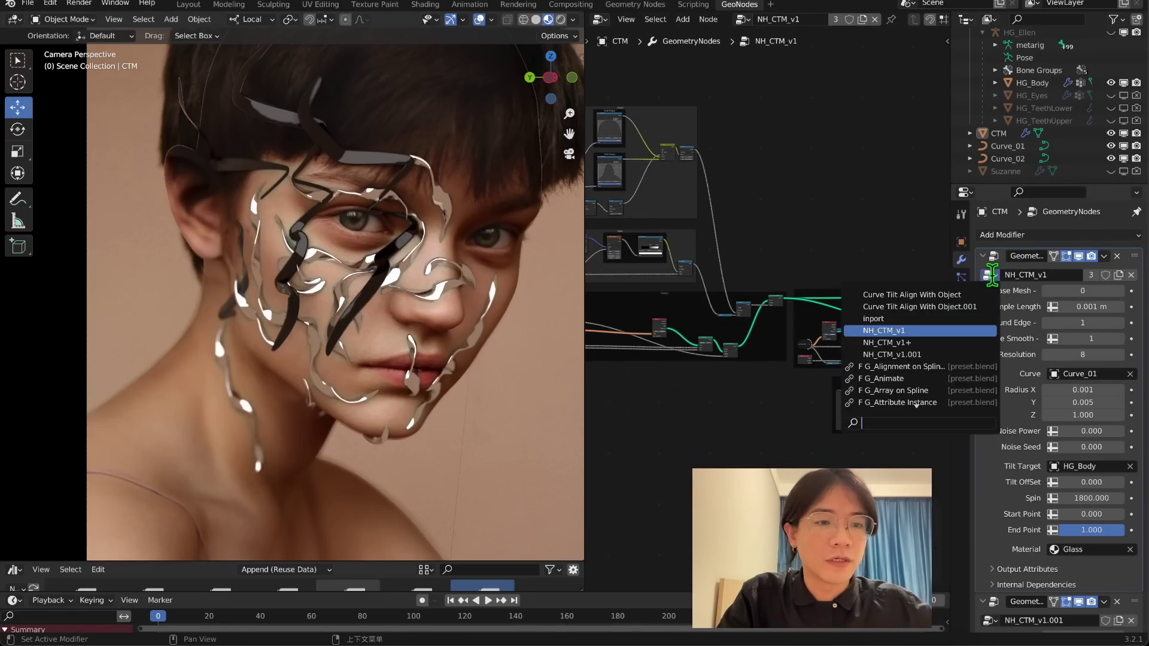
pyautogui.click(907, 342)
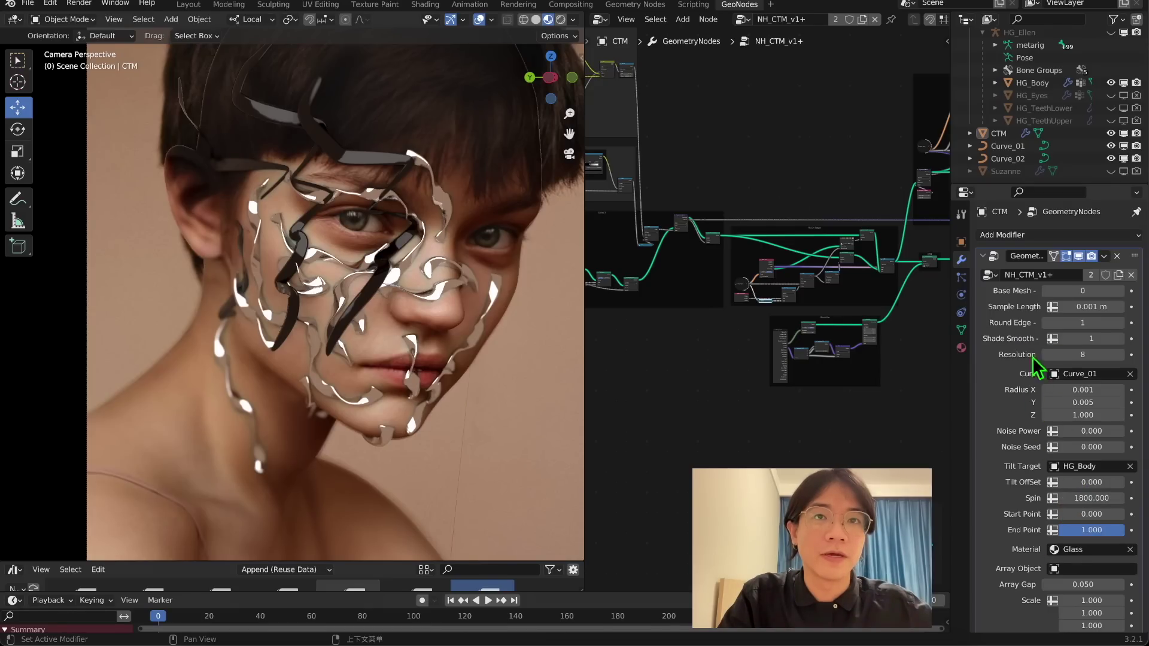
pyautogui.scroll(-5, 1017, 533)
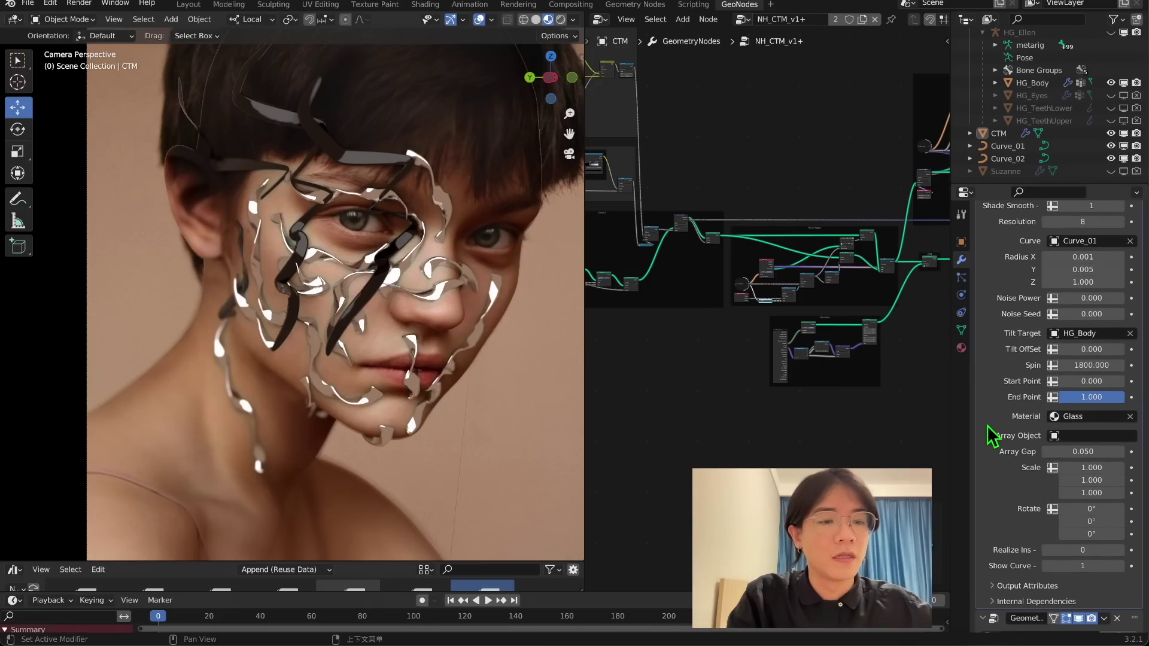
pyautogui.scroll(-7, 1005, 422)
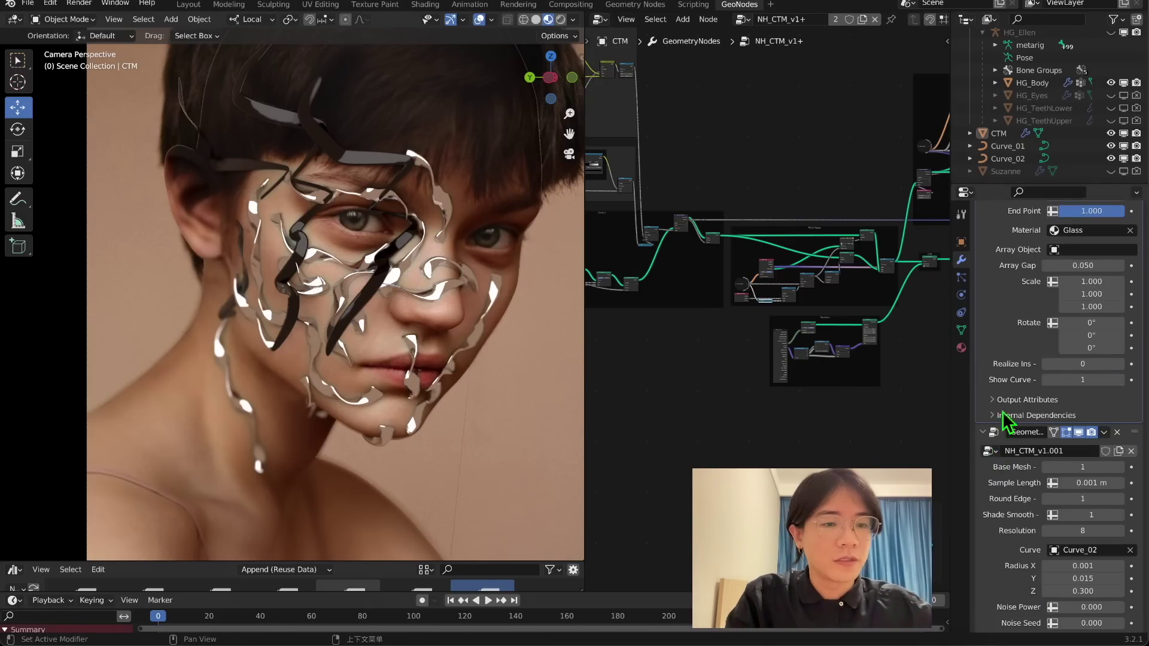
pyautogui.scroll(-8, 1005, 421)
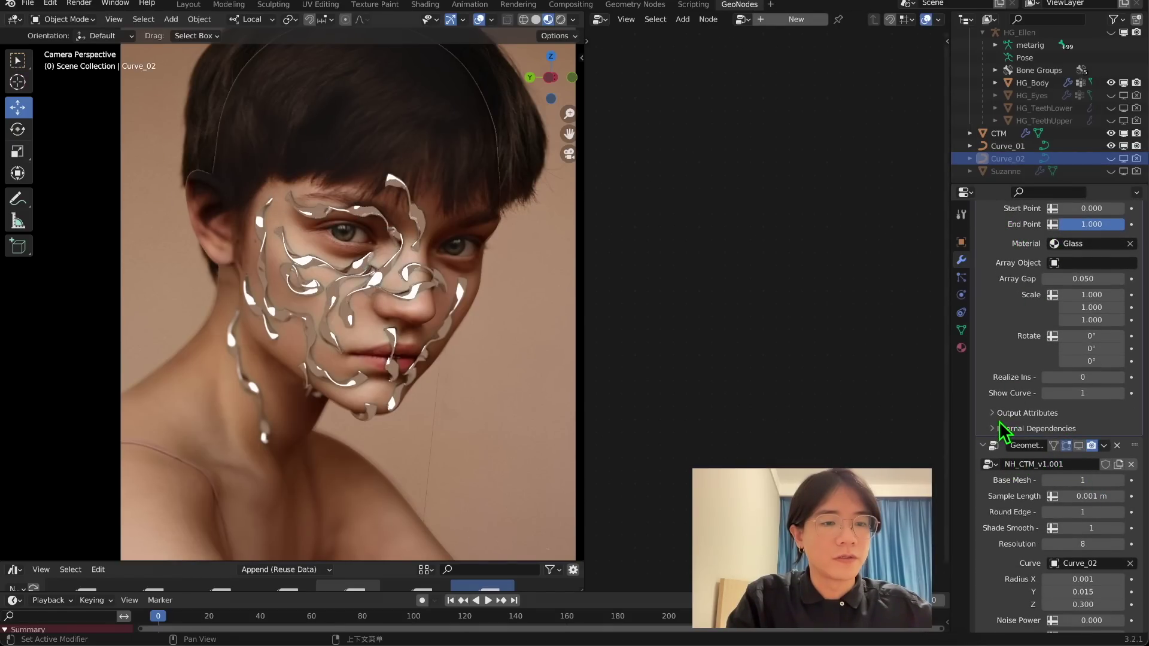
pyautogui.scroll(9, 990, 451)
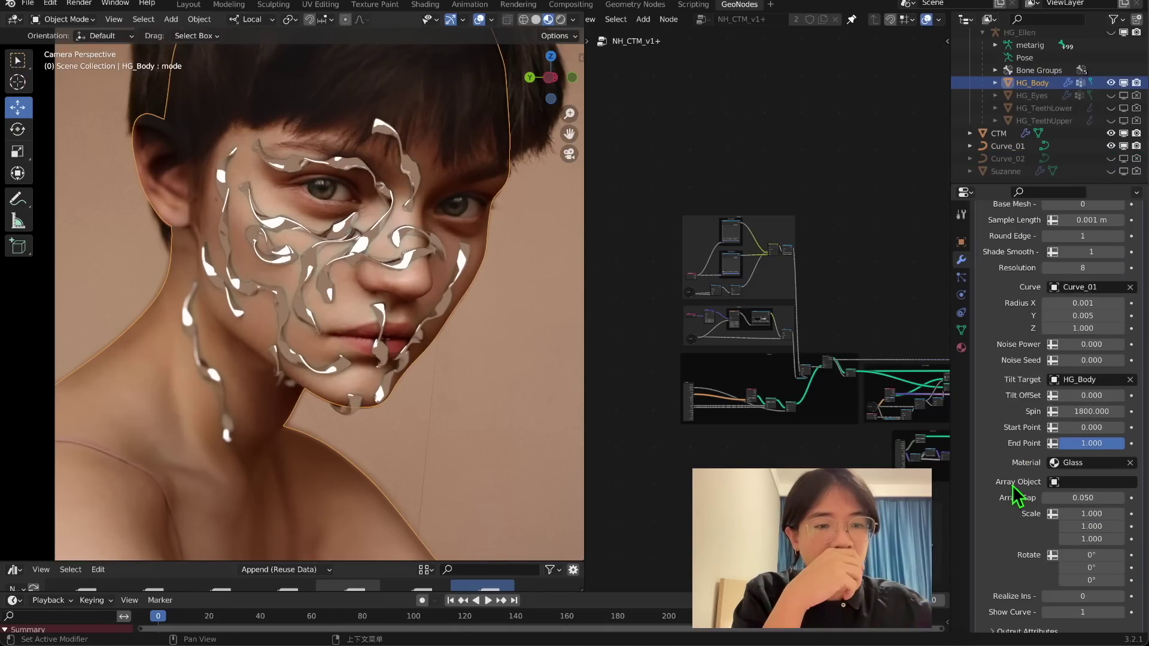
pyautogui.scroll(-2, 1044, 497)
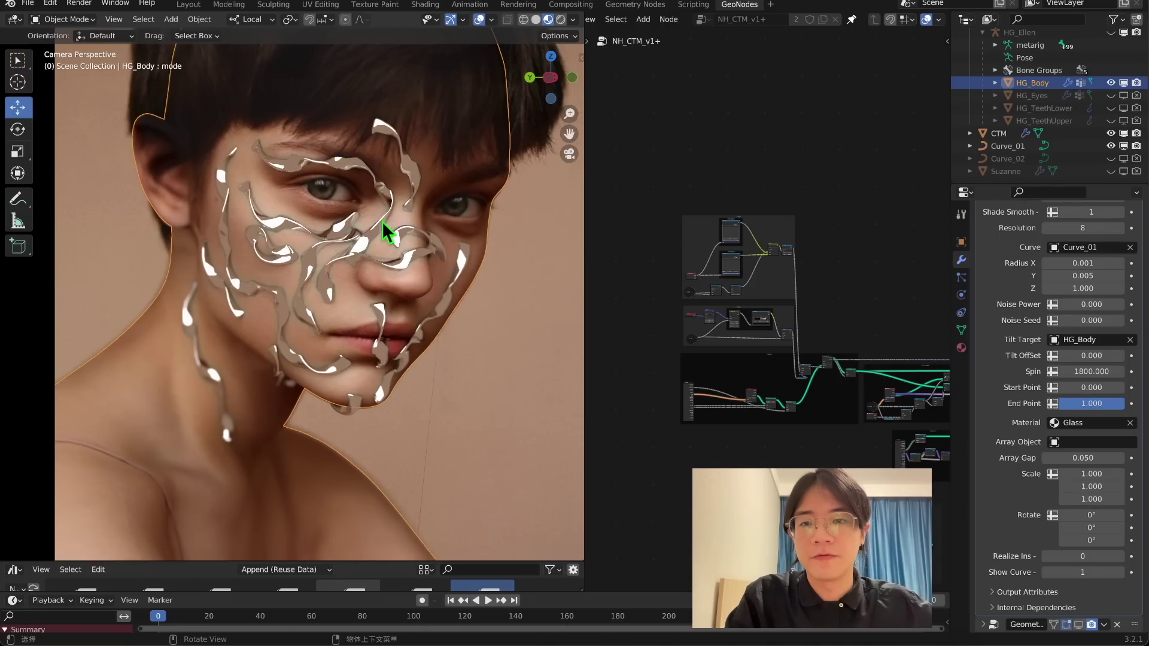
# Leave the camera view and add an Ico Sphere mesh to the scene
pyautogui.scroll(-5, 367, 197)
pyautogui.moveTo(367, 198); pyautogui.dragTo(375, 201, button='middle')
pyautogui.scroll(-1, 375, 201)
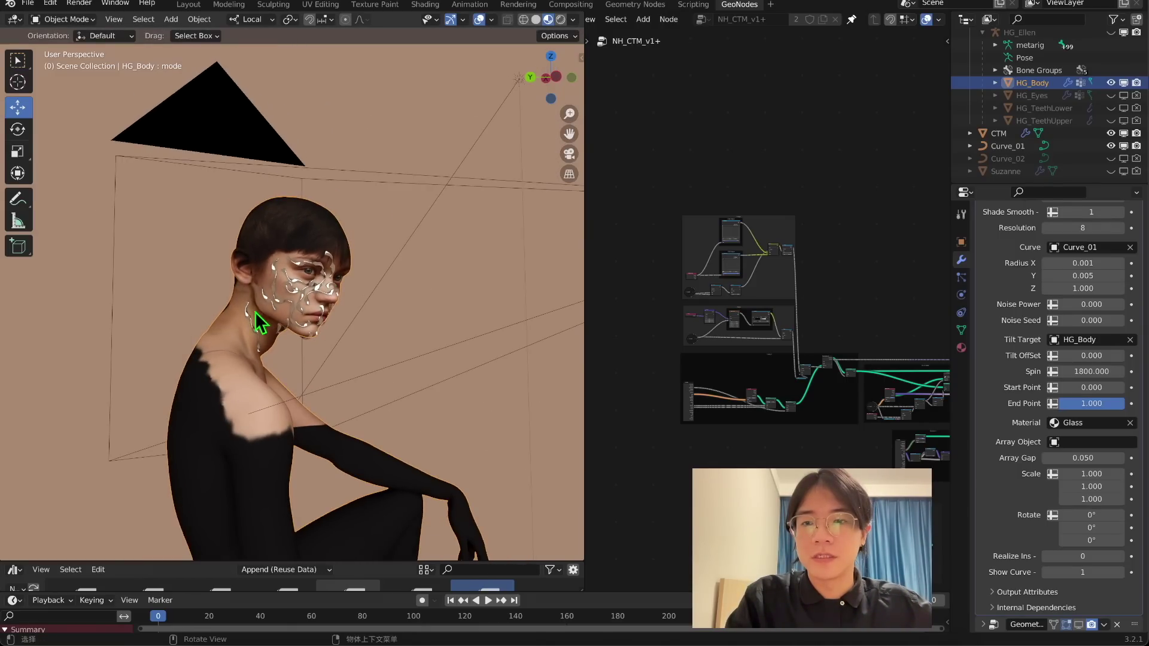
pyautogui.moveTo(325, 284)
pyautogui.keyDown('shift'); pyautogui.mouseDown(button='middle')
pyautogui.moveTo(368, 282)
pyautogui.moveTo(311, 288)
pyautogui.mouseUp(button='middle'); pyautogui.keyUp('shift')
pyautogui.hotkey('shift', 'a')
pyautogui.moveTo(165, 173)
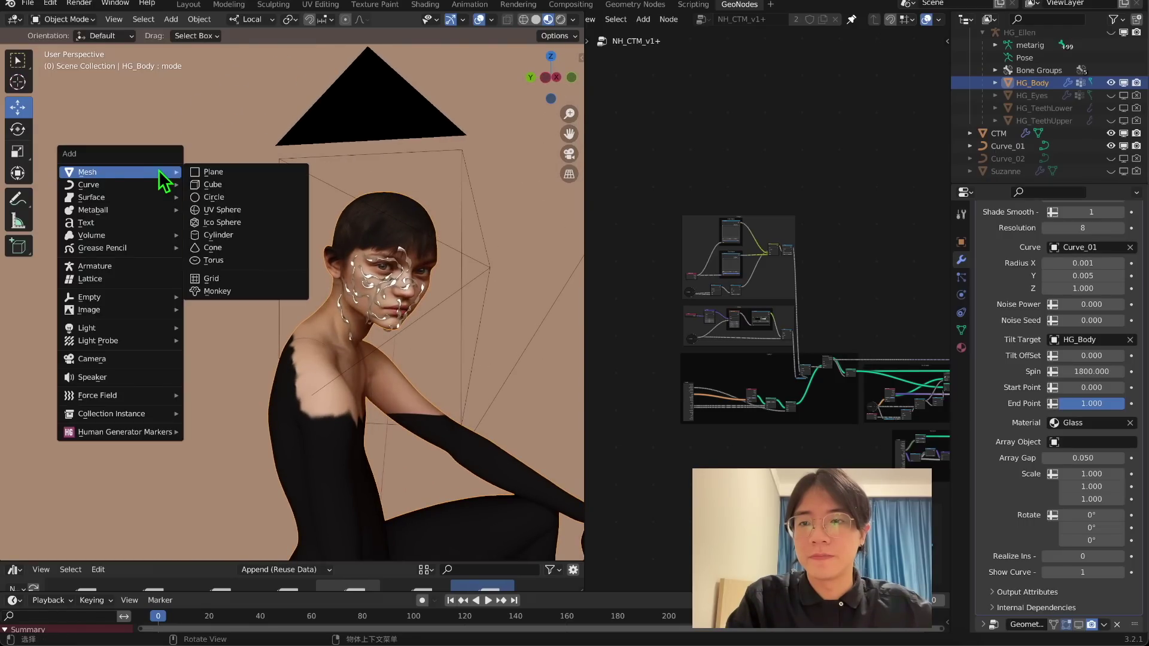
pyautogui.click(220, 222)
pyautogui.scroll(-6, 222, 223)
pyautogui.press('s')
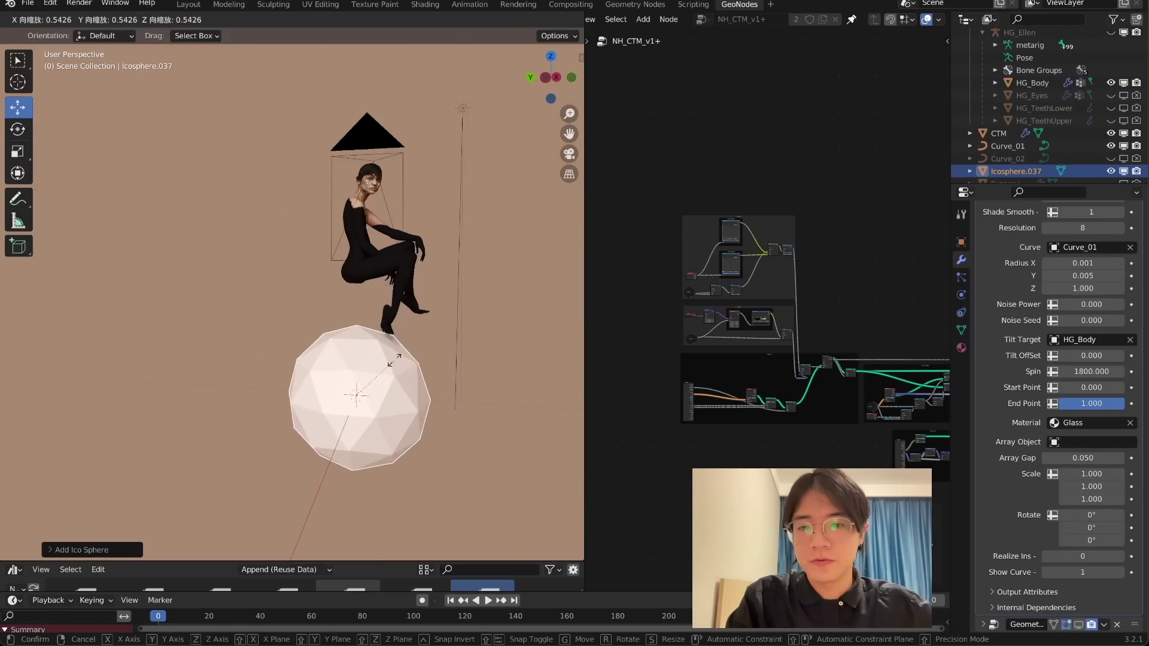
pyautogui.rightClick(369, 382)
pyautogui.press('s')
pyautogui.rightClick(370, 384)
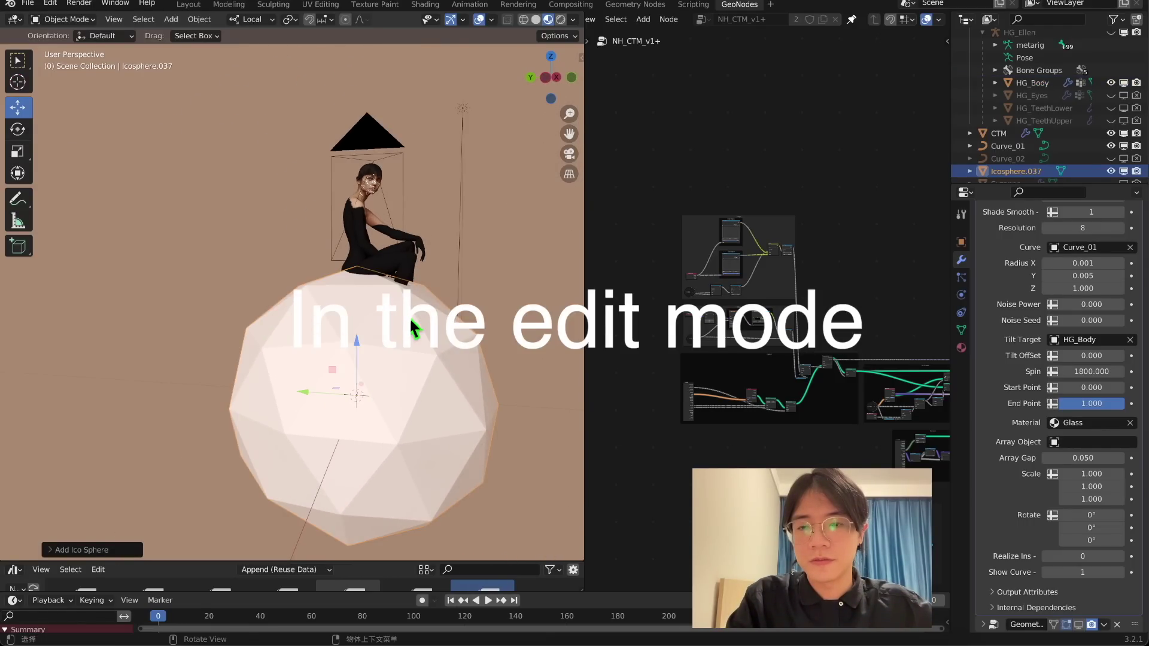
# Scale the ico sphere's mesh down to a small ball in Edit Mode and return to Object Mode
pyautogui.scroll(-1, 389, 330)
pyautogui.press('Tab')
pyautogui.press('s')
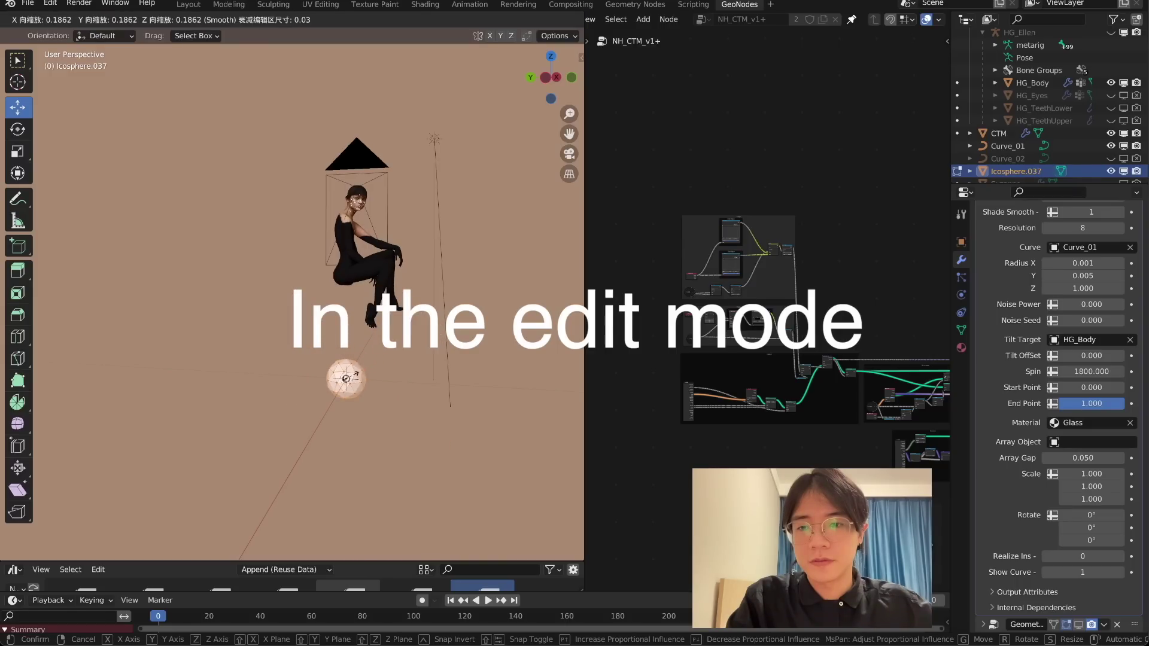
pyautogui.click(346, 378)
pyautogui.press('Tab')
pyautogui.scroll(5, 400, 332)
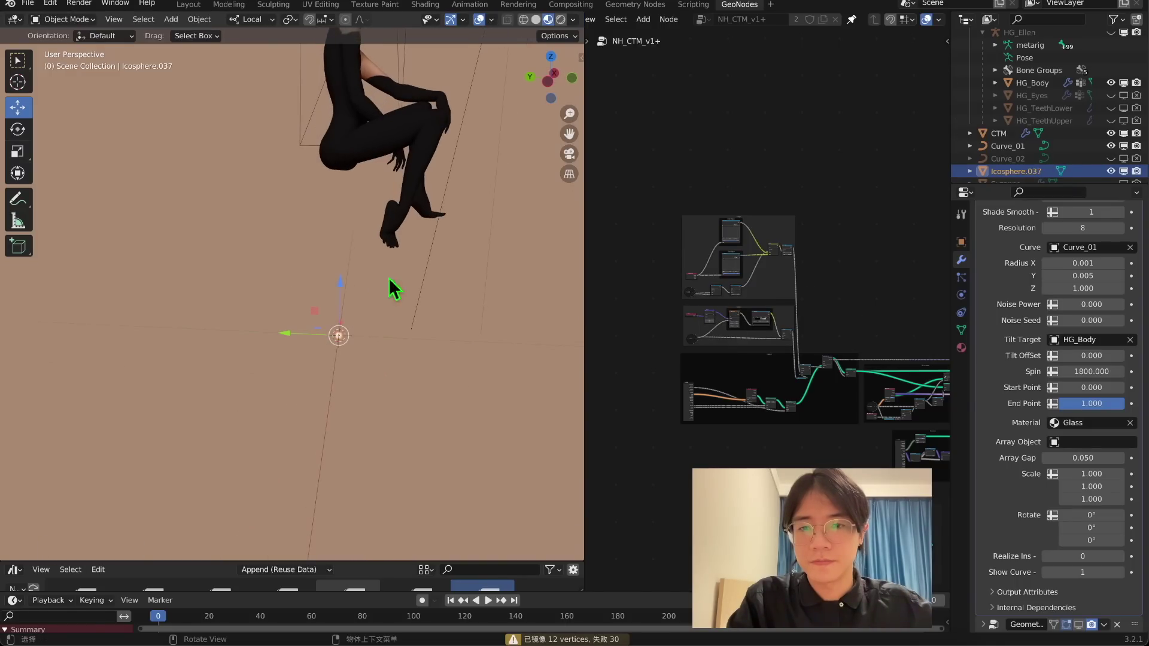
# Move the small ico sphere up to the head and place it beside the chin in the camera view
pyautogui.press('g')
pyautogui.click(392, 557)
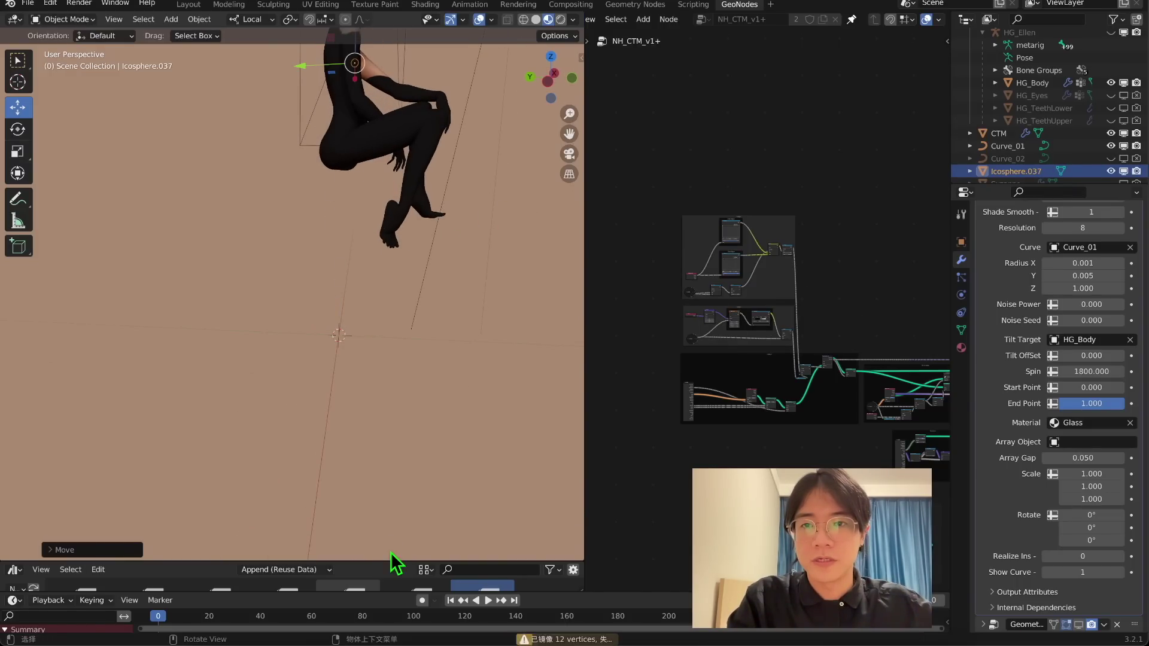
pyautogui.keyDown('shift'); pyautogui.moveTo(411, 359); pyautogui.dragTo(390, 39, button='middle'); pyautogui.keyUp('shift')
pyautogui.scroll(6, 397, 224)
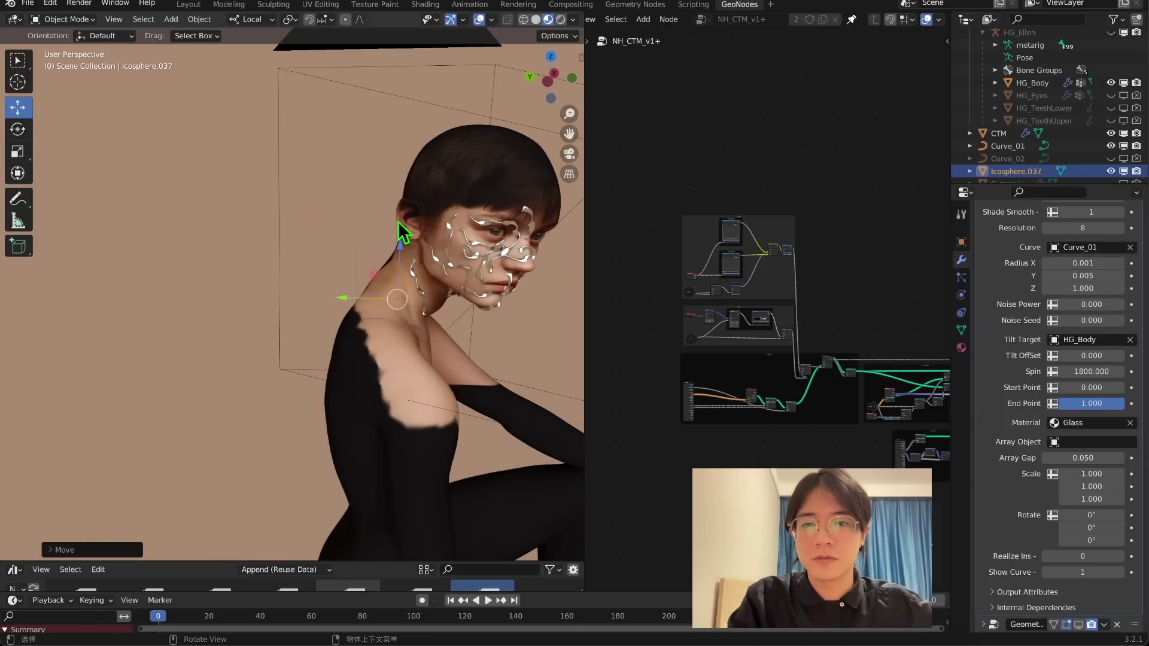
pyautogui.press('g')
pyautogui.click(435, 45)
pyautogui.press('KP_0')
pyautogui.press('g')
pyautogui.click(539, 363)
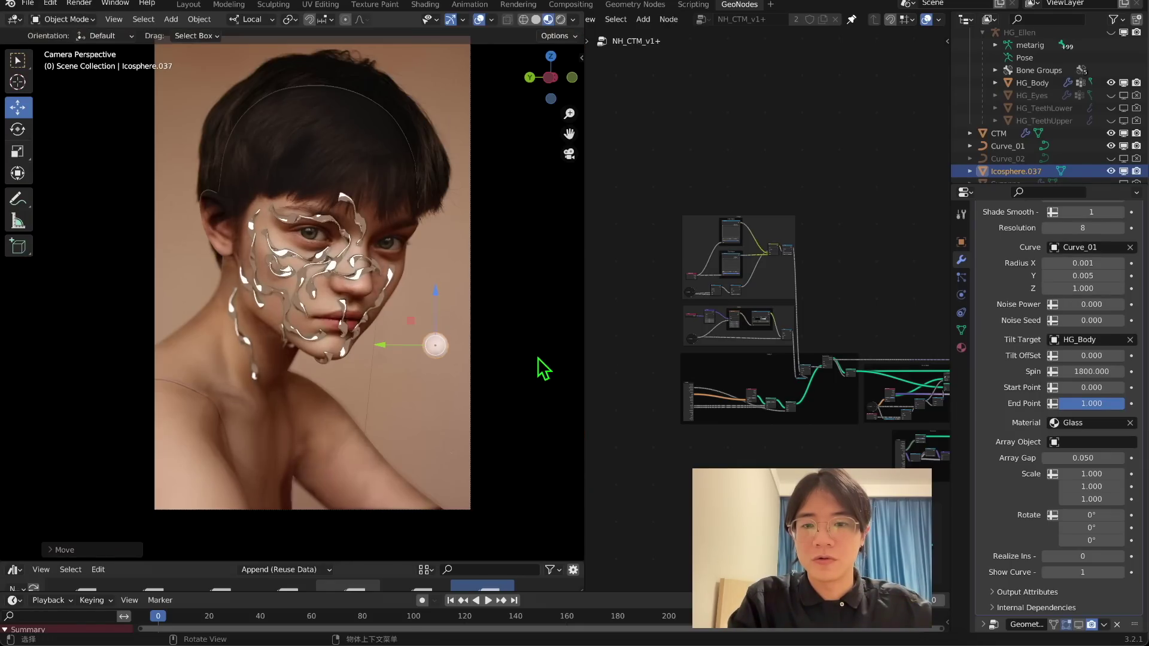
# Assign Icosphere as the Array Object of the first CTM modifier
pyautogui.scroll(3, 479, 377)
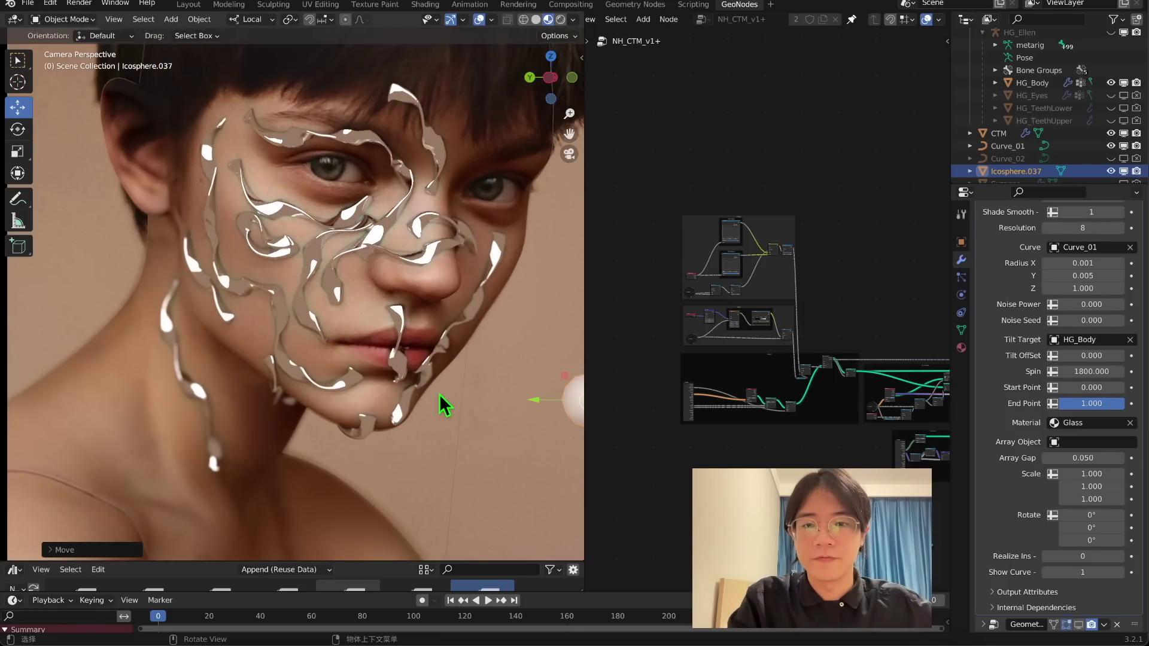
pyautogui.scroll(-4, 372, 340)
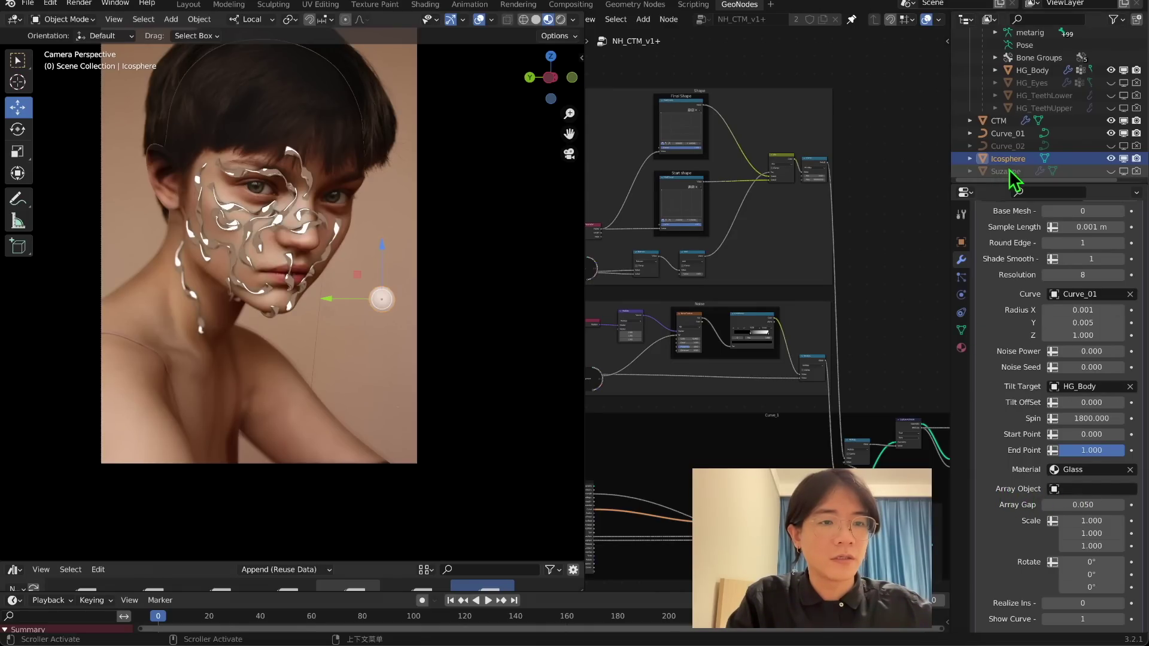
pyautogui.click(1069, 489)
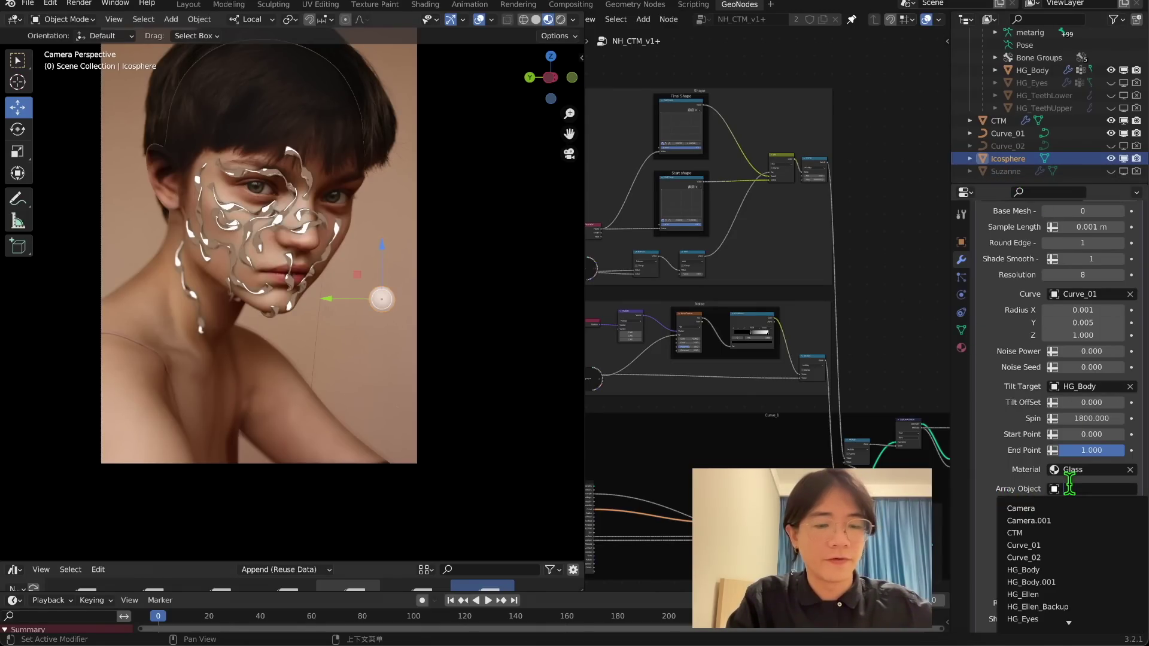
pyautogui.write('i')
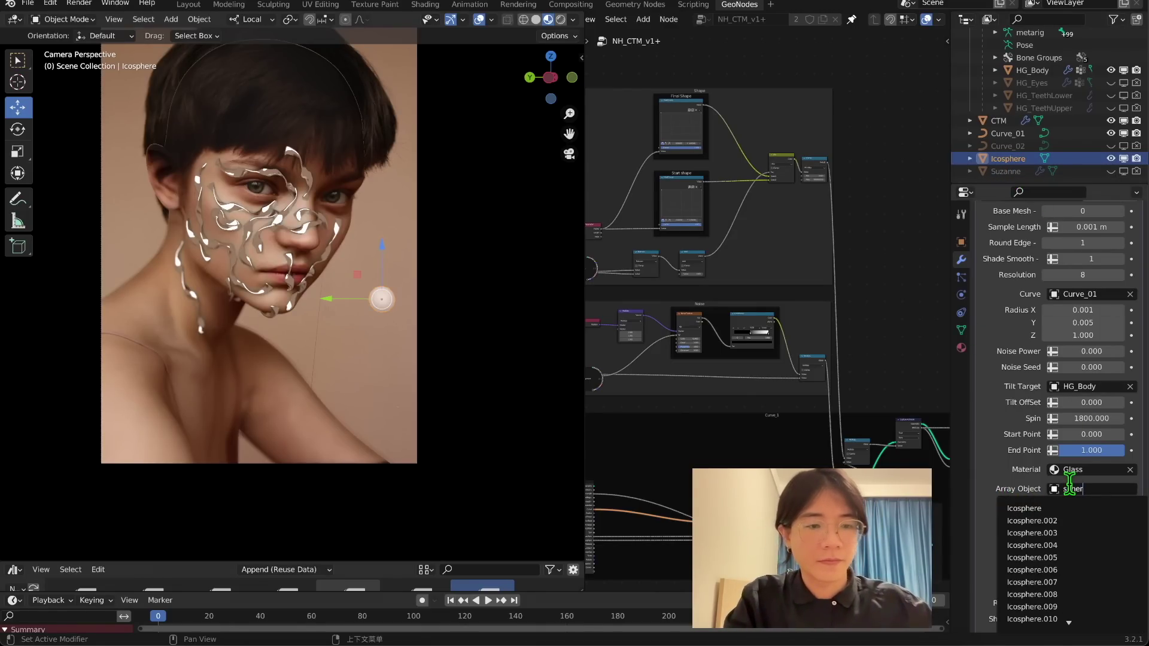
pyautogui.click(1044, 509)
pyautogui.scroll(2, 367, 256)
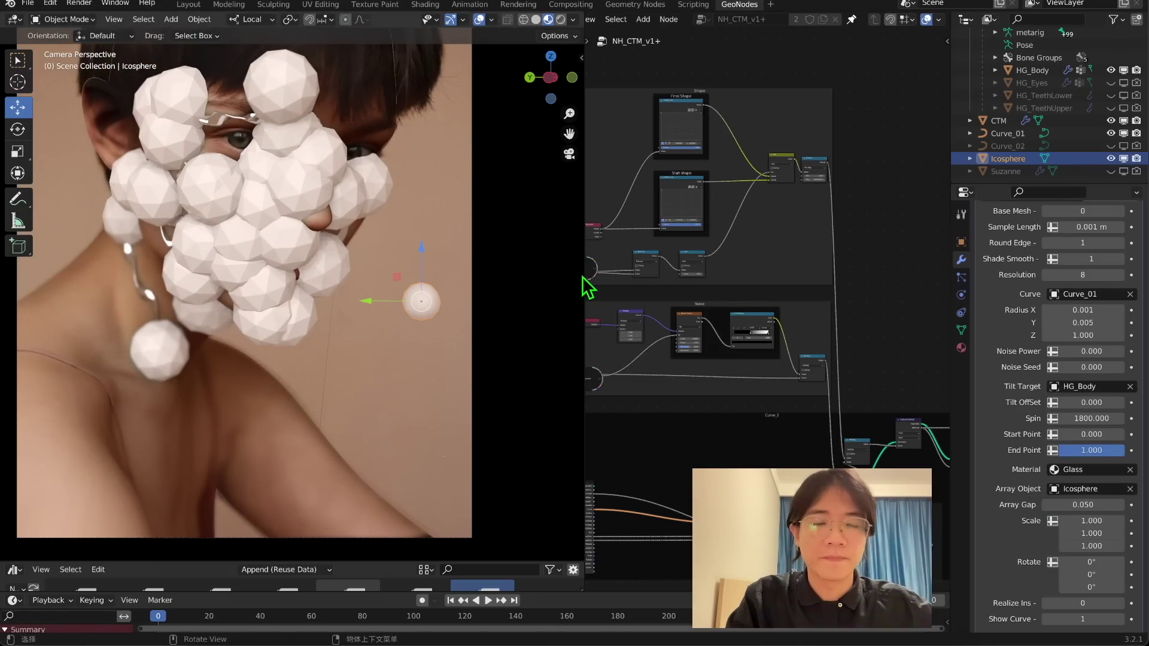
# Move the icosphere along its local X axis toward the camera and reposition it beside the shoulder in the camera view
pyautogui.moveTo(455, 253); pyautogui.dragTo(354, 341, button='middle')
pyautogui.press('g')
pyautogui.press('x')
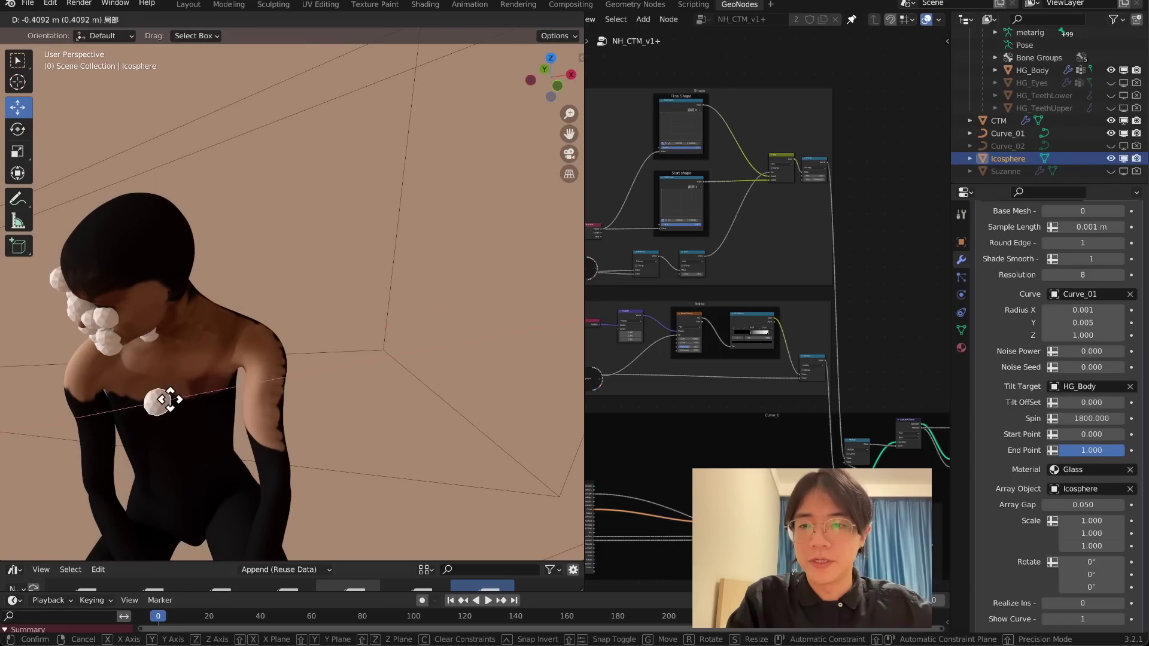
pyautogui.click(213, 390)
pyautogui.moveTo(212, 389)
pyautogui.mouseDown(button='middle')
pyautogui.moveTo(310, 382)
pyautogui.moveTo(217, 375)
pyautogui.mouseUp(button='middle')
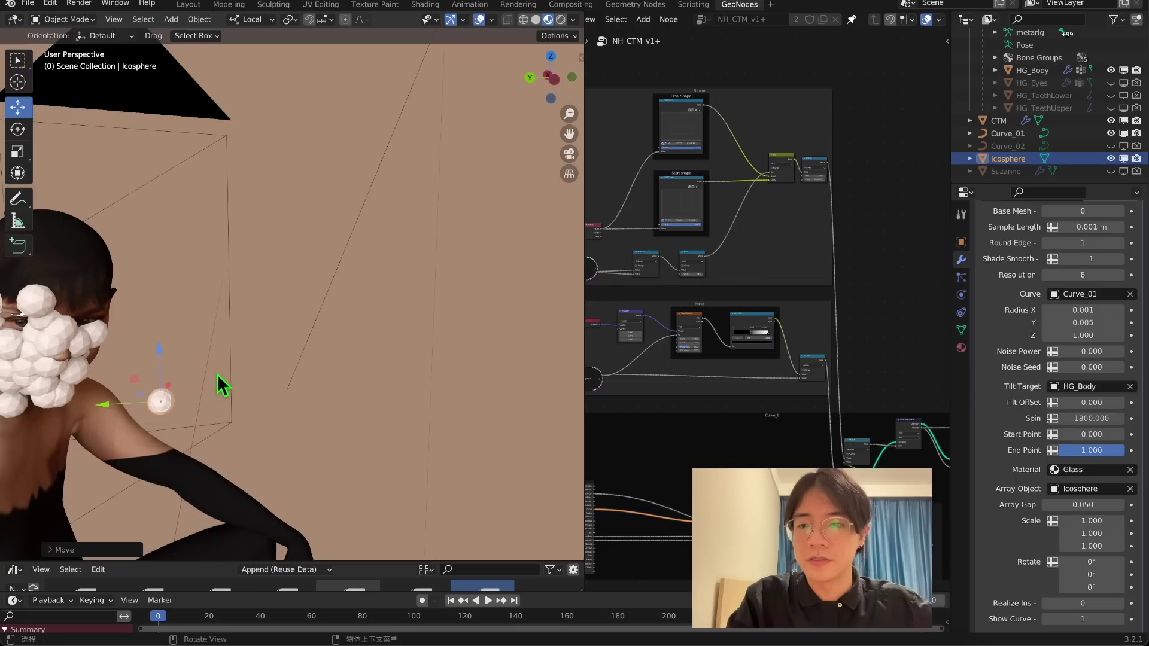
pyautogui.click(571, 155)
pyautogui.moveTo(425, 388); pyautogui.dragTo(308, 372)
pyautogui.scroll(-2, 1079, 477)
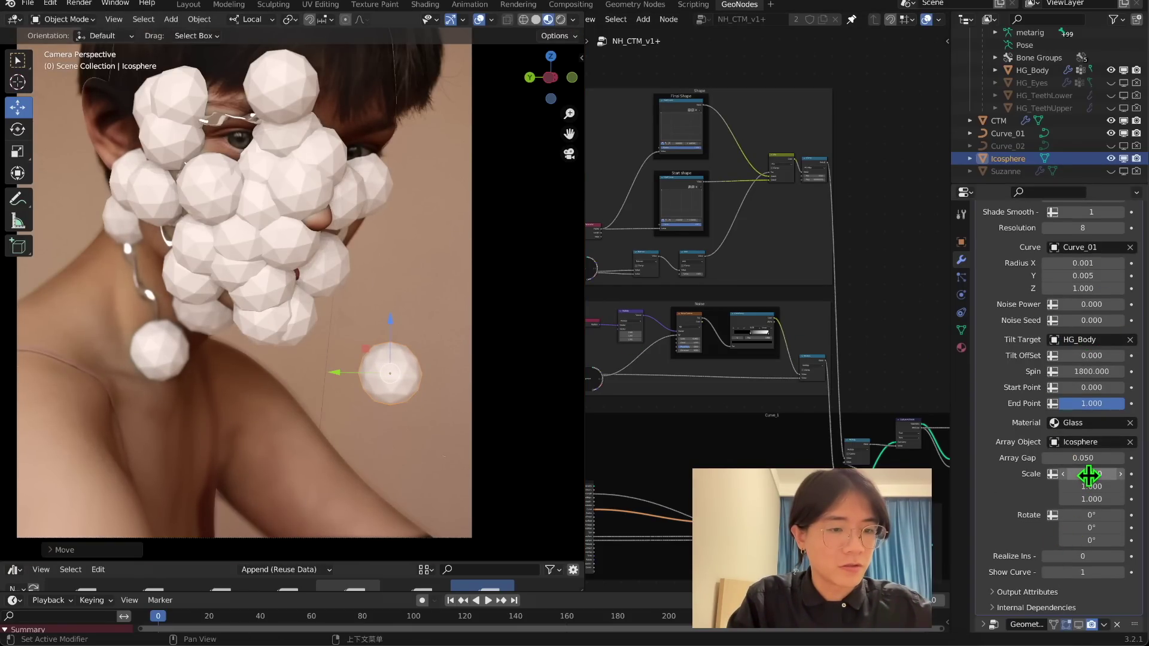
# Try stretching the arrayed icospheres with Scale values of 0.320, 0.320 and 1.900 in the CTM modifier
pyautogui.moveTo(1090, 474); pyautogui.dragTo(1145, 497)
pyautogui.hotkey('ctrl', 'z')
pyautogui.hotkey('ctrl', 'z')
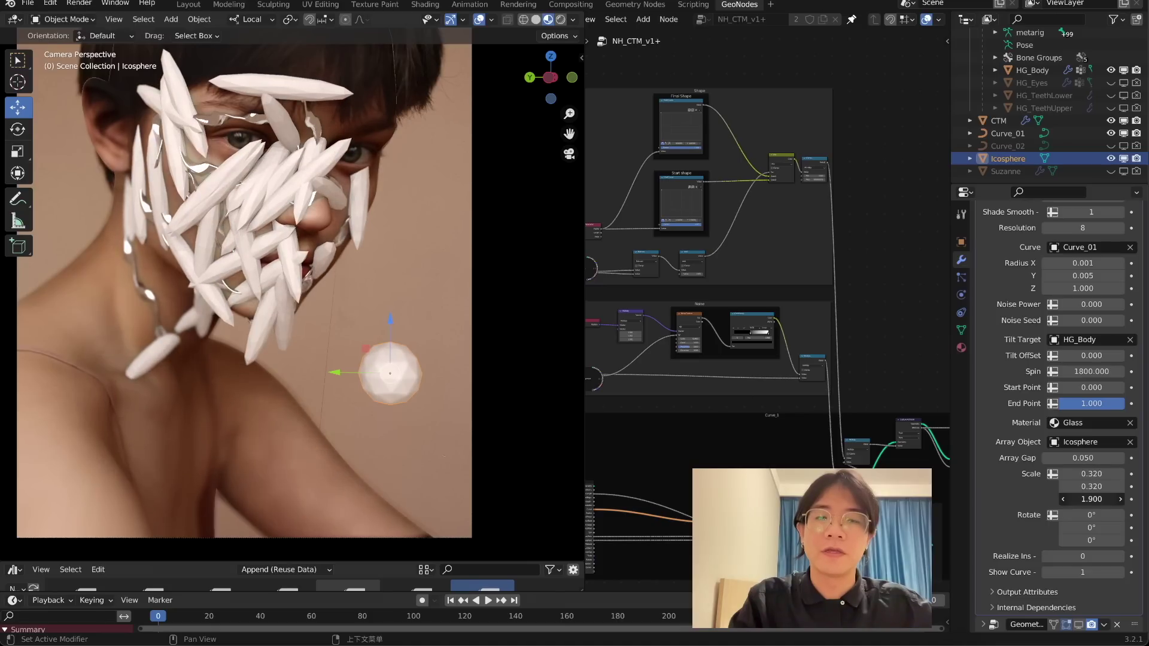
pyautogui.click(1094, 499)
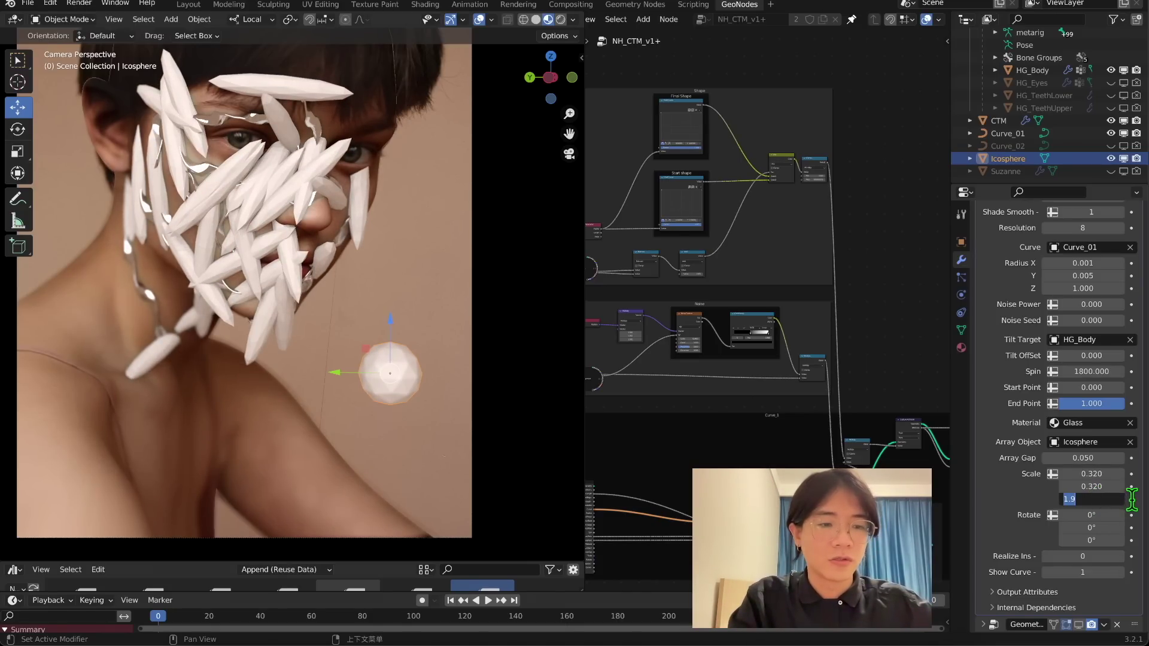
pyautogui.click(1017, 486)
# Make the array Scale uniform at 0.5, reduce it to 0.260 on all axes, and set the Array Gap to 0.010
pyautogui.moveTo(1102, 474); pyautogui.dragTo(1102, 499)
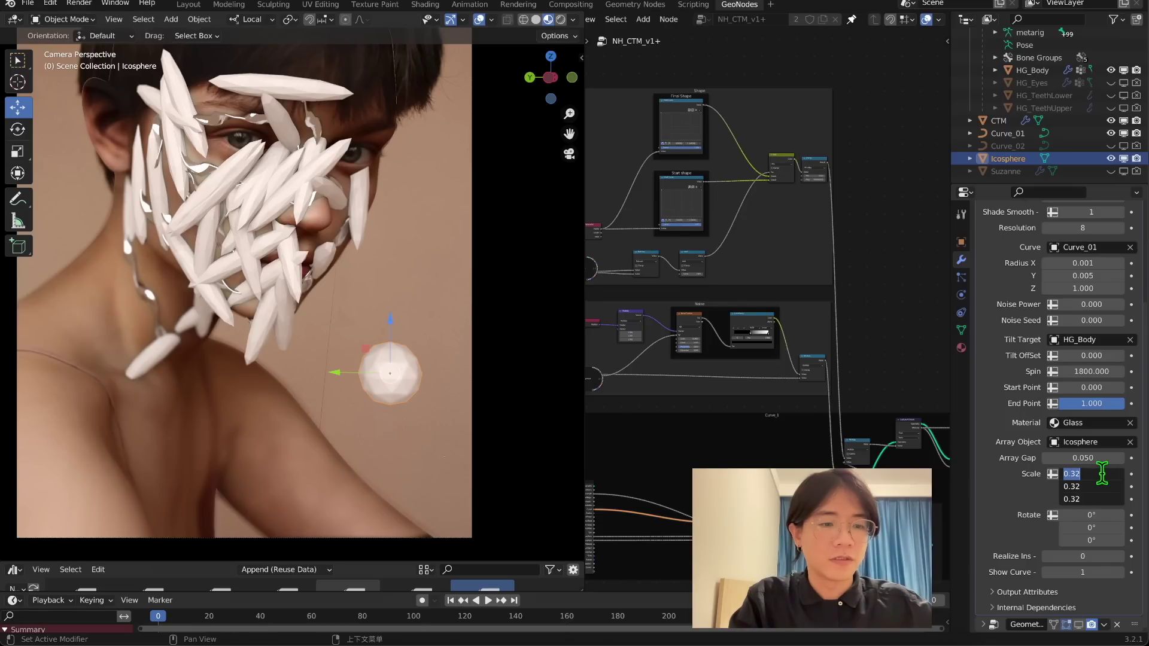
pyautogui.write('0.')
pyautogui.press('Return')
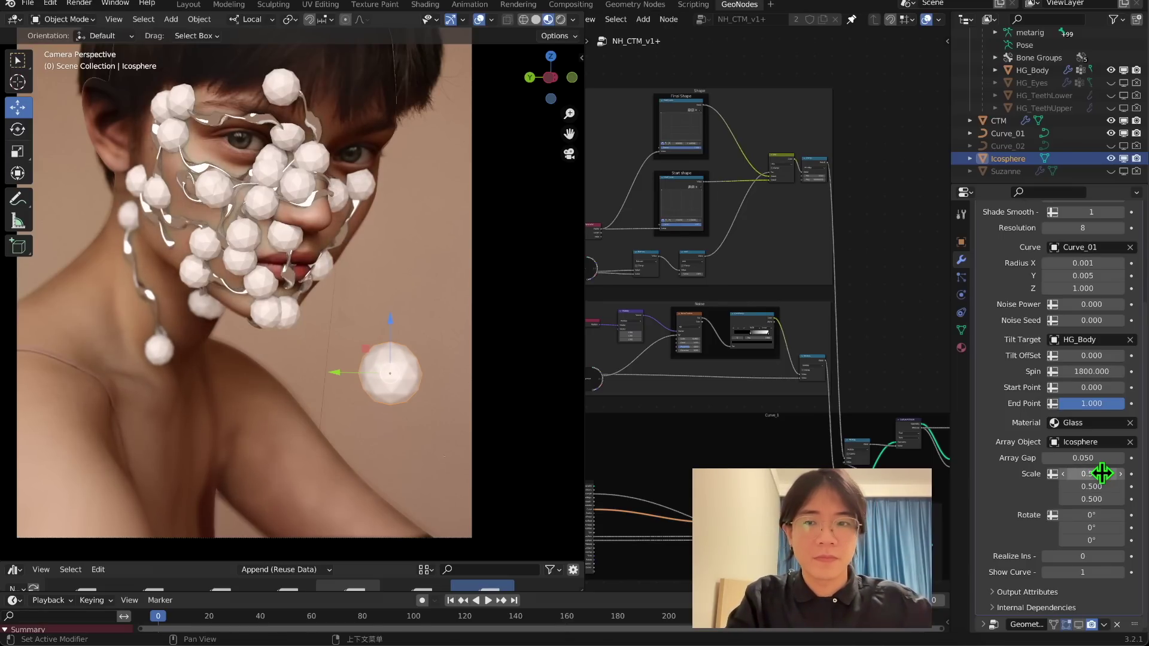
pyautogui.moveTo(1102, 472); pyautogui.dragTo(1072, 473)
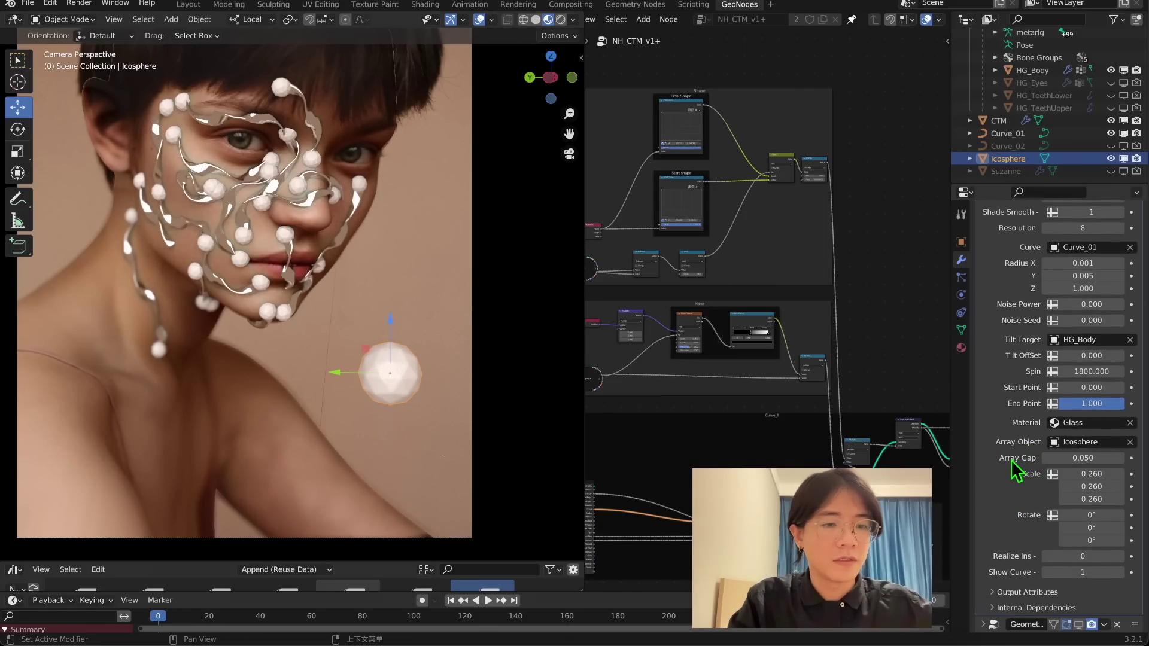
pyautogui.moveTo(1070, 458)
pyautogui.mouseDown()
pyautogui.moveTo(1112, 458)
pyautogui.moveTo(1074, 457)
pyautogui.mouseUp()
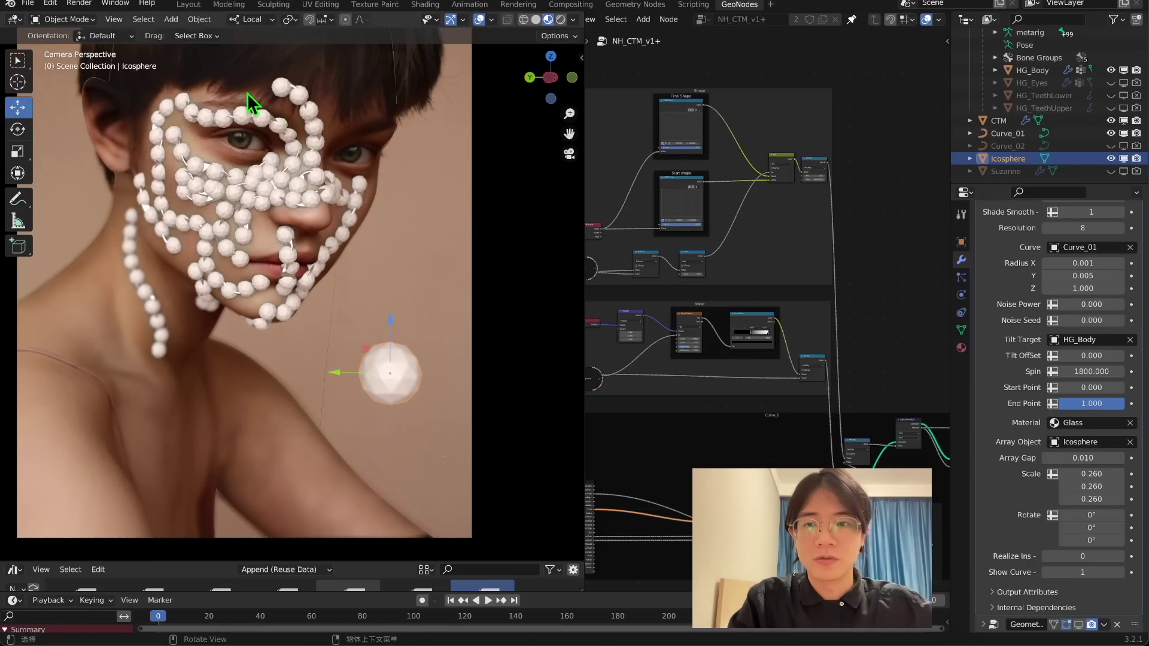
# Set the array Scale to 0.160 on all axes, and try an Array Gap of 0.005 before setting it to 0.008
pyautogui.scroll(2, 199, 200)
pyautogui.keyDown('shift'); pyautogui.moveTo(295, 276); pyautogui.dragTo(323, 322, button='middle'); pyautogui.keyUp('shift')
pyautogui.keyDown('shift'); pyautogui.moveTo(323, 322); pyautogui.dragTo(351, 408, button='middle'); pyautogui.keyUp('shift')
pyautogui.moveTo(1091, 474); pyautogui.dragTo(1084, 499)
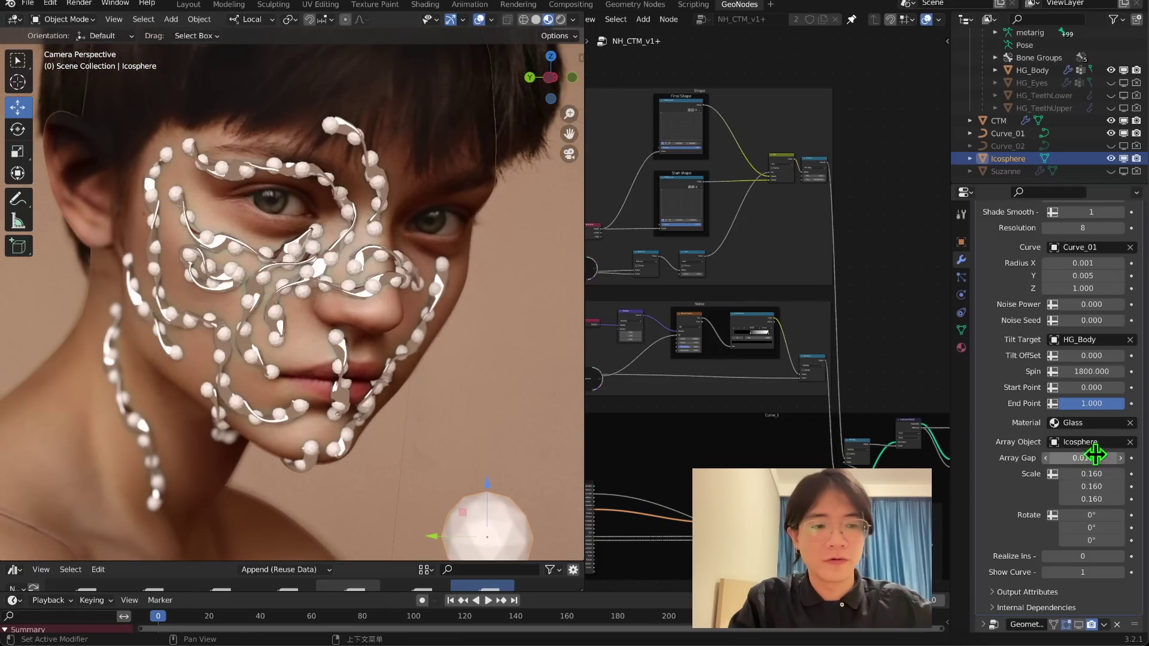
pyautogui.click(1095, 458)
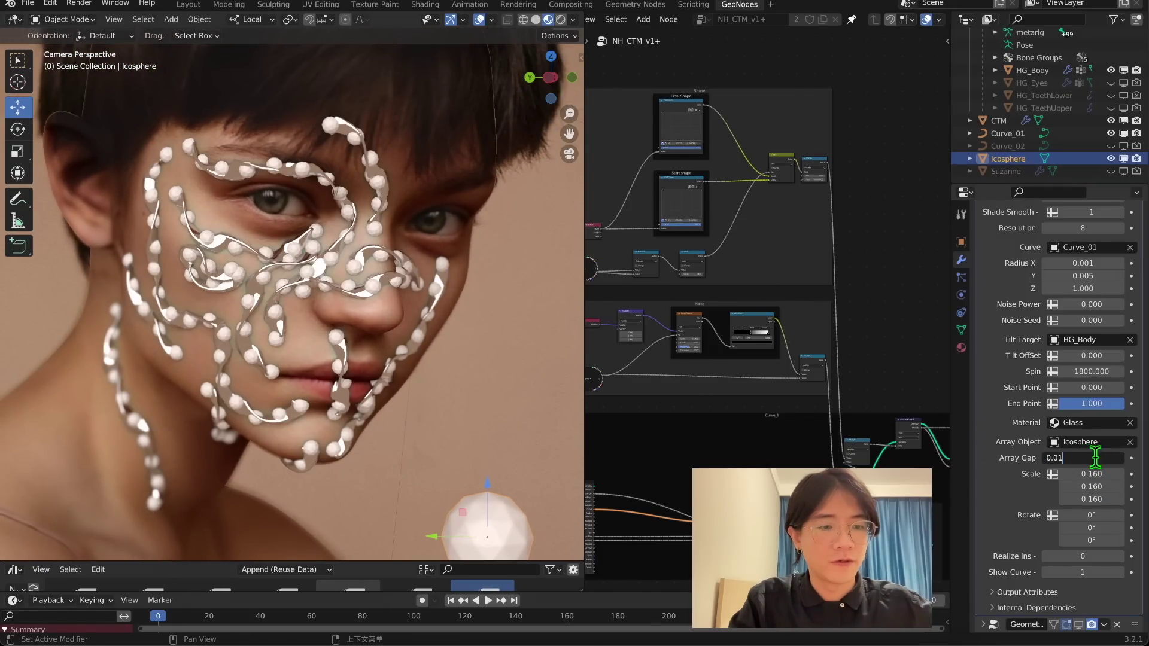
pyautogui.press('BackSpace')
pyautogui.write('05')
pyautogui.press('Return')
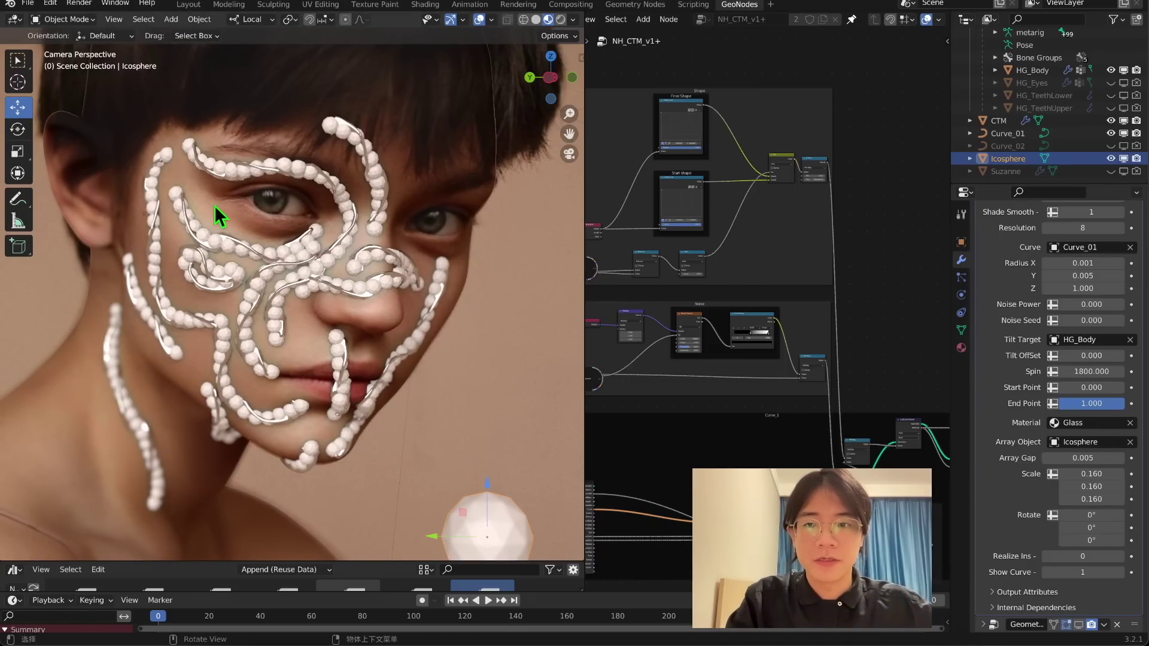
pyautogui.press('BackSpace')
pyautogui.write('8')
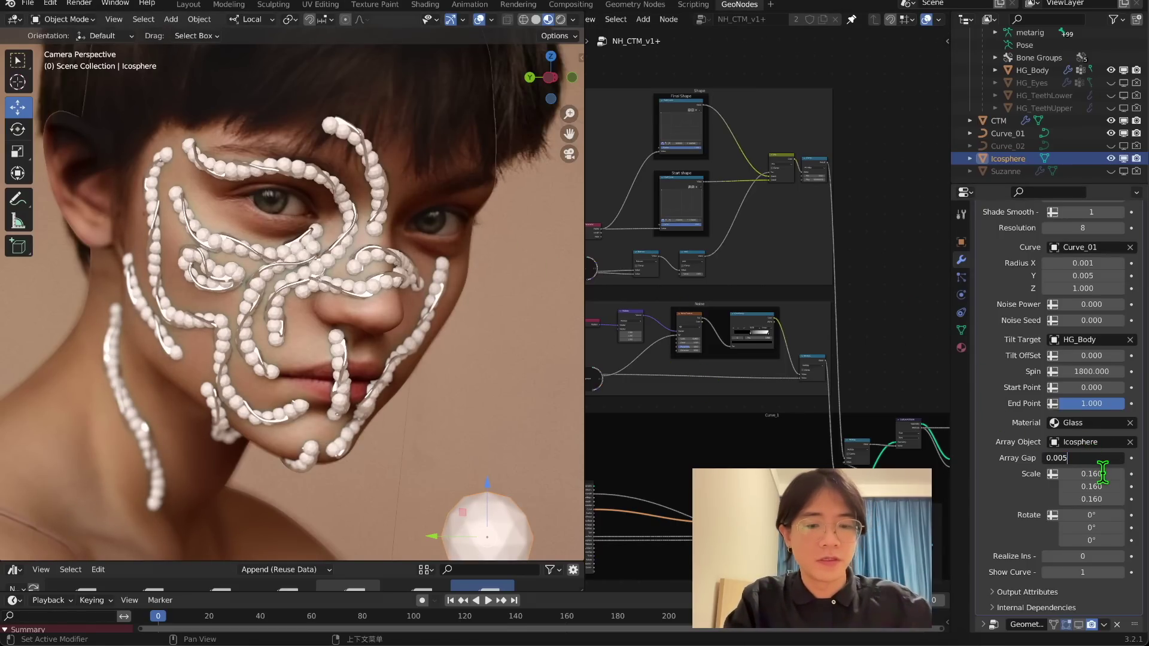
pyautogui.press('Return')
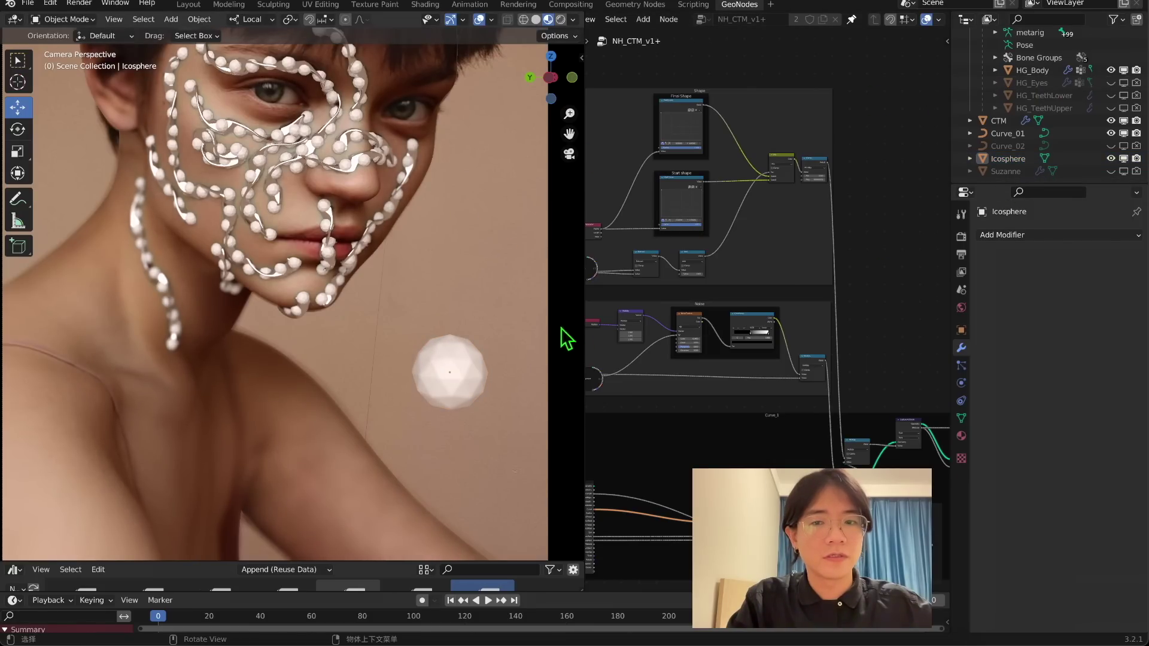
# Add a Subdivision Surface modifier to the source icosphere beside the shoulder and shade it smooth
pyautogui.click(461, 358)
pyautogui.click(1033, 233)
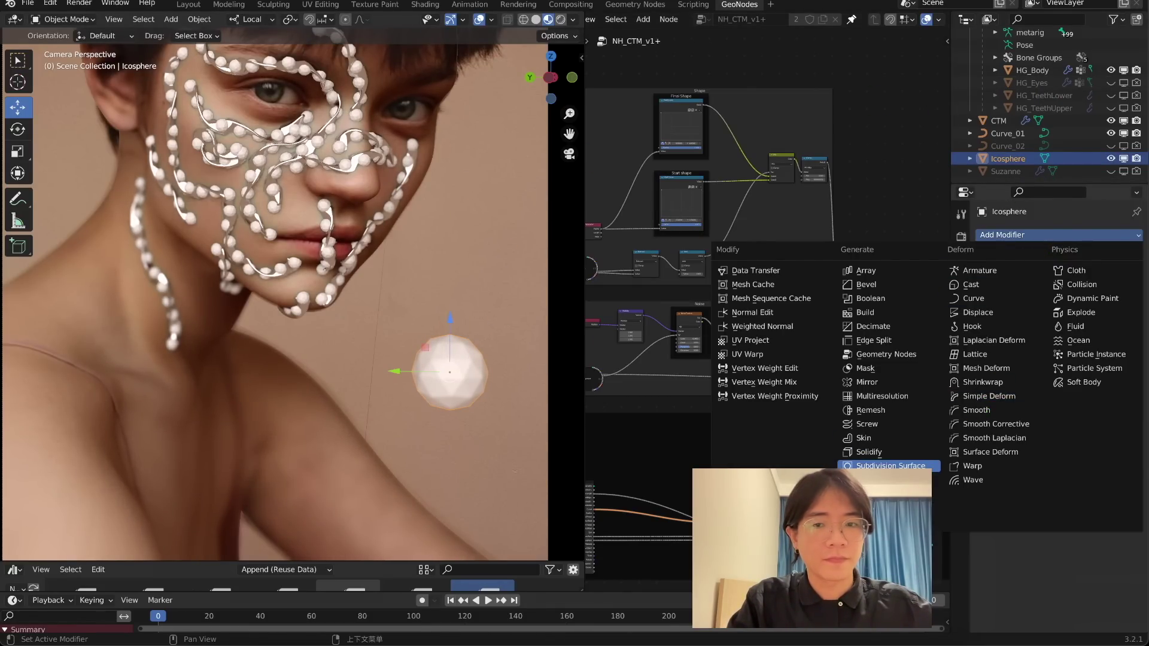
pyautogui.click(890, 465)
pyautogui.scroll(4, 419, 335)
pyautogui.rightClick(426, 310)
pyautogui.click(426, 310)
pyautogui.scroll(-5, 426, 188)
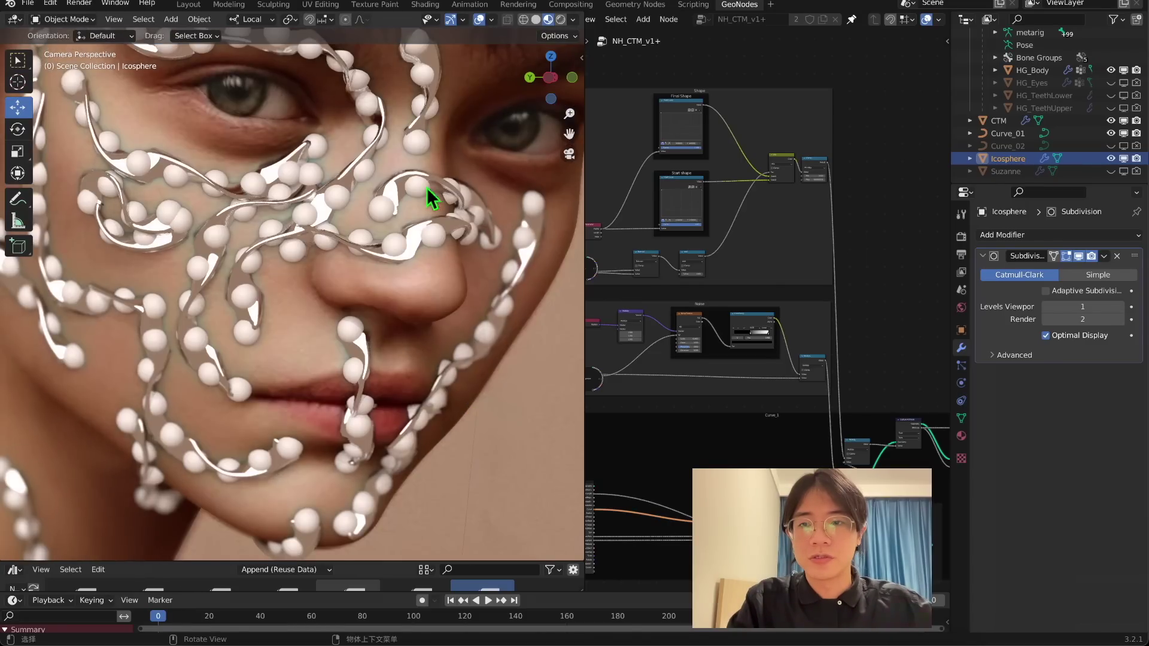
pyautogui.scroll(-1, 440, 221)
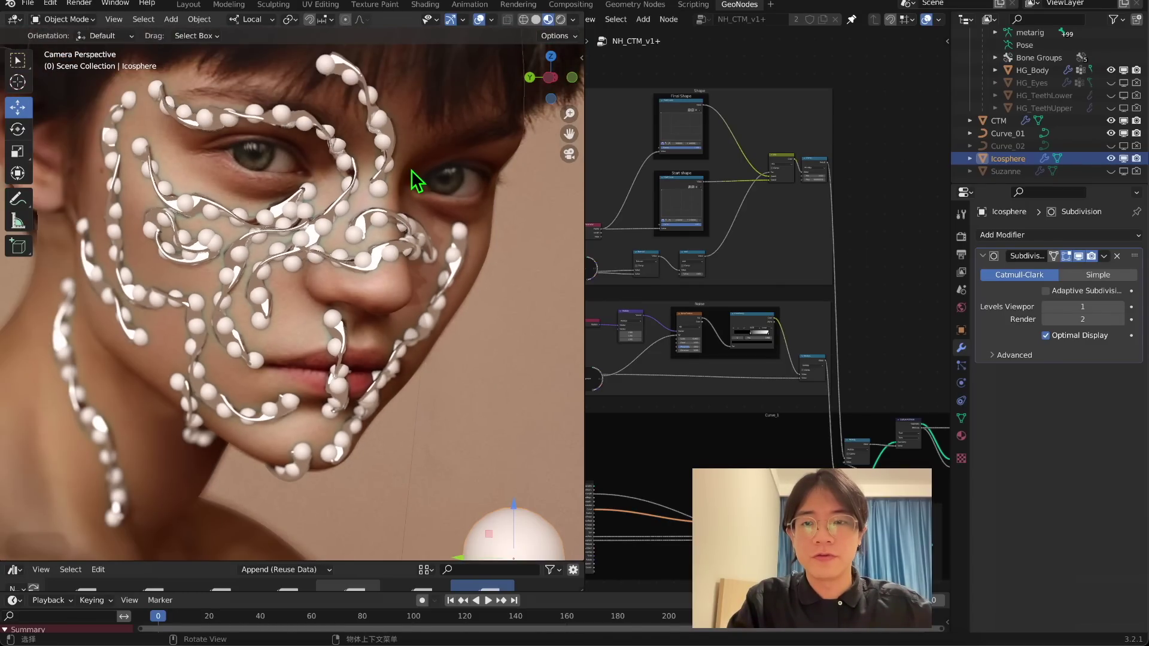
pyautogui.scroll(-1, 459, 329)
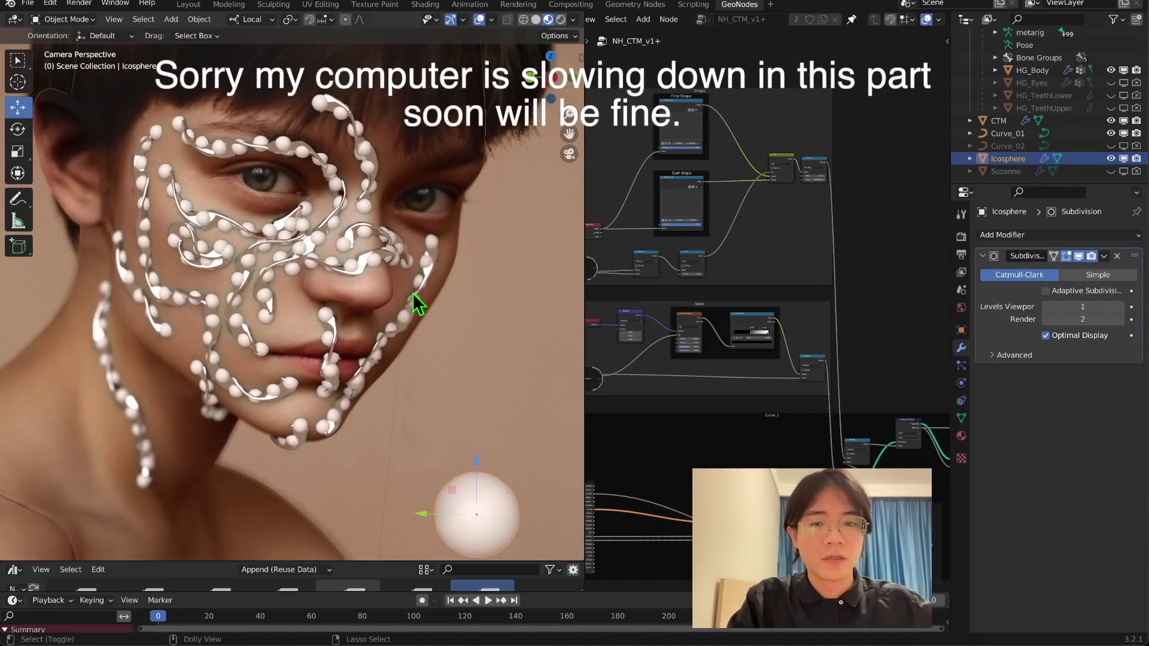
# Create a new material named sphere on the icosphere and give it a golden-yellow base color
pyautogui.keyDown('shift'); pyautogui.moveTo(411, 293); pyautogui.dragTo(357, 158, button='middle'); pyautogui.keyUp('shift')
pyautogui.click(961, 436)
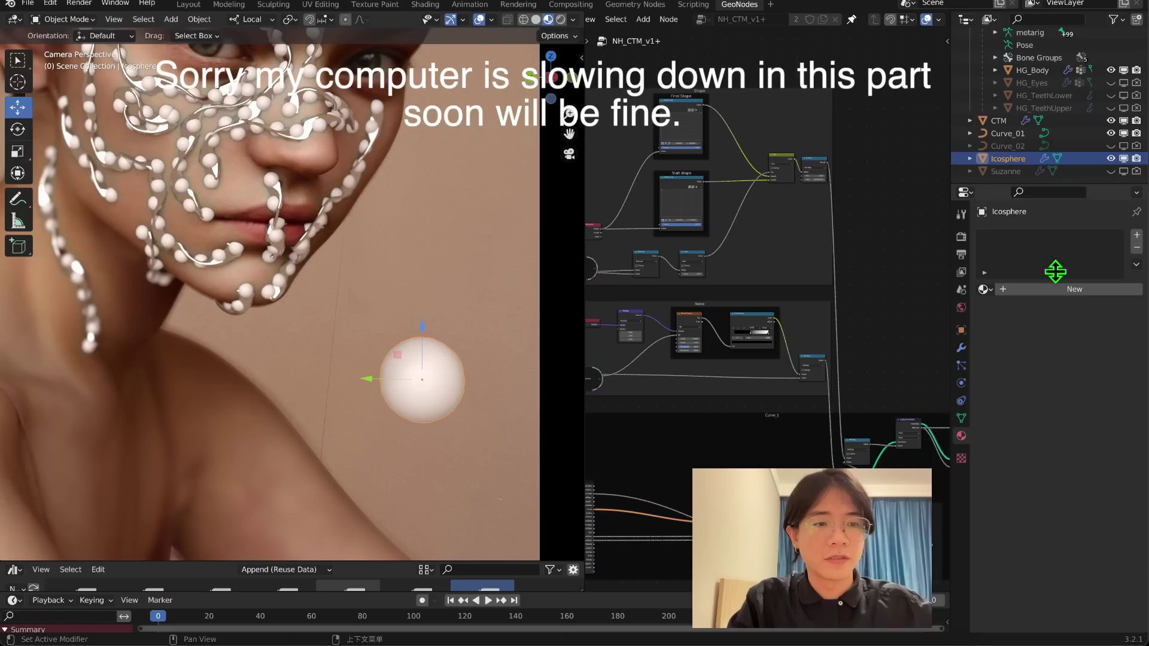
pyautogui.click(1056, 286)
pyautogui.doubleClick(1003, 289)
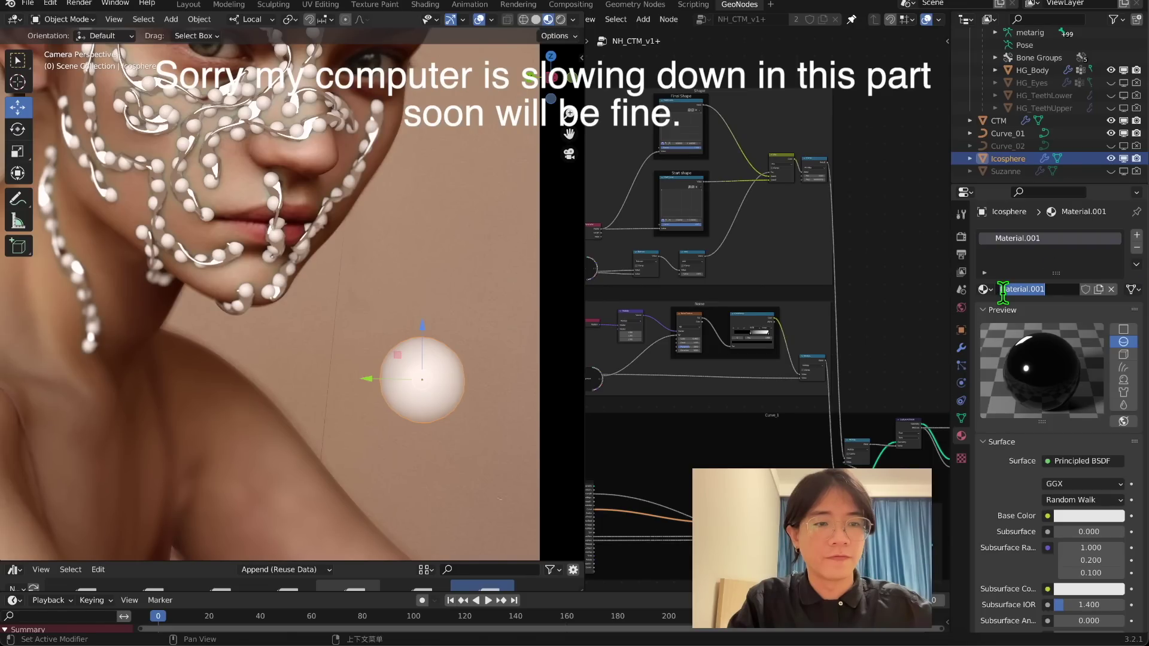
pyautogui.write('sphere')
pyautogui.press('Return')
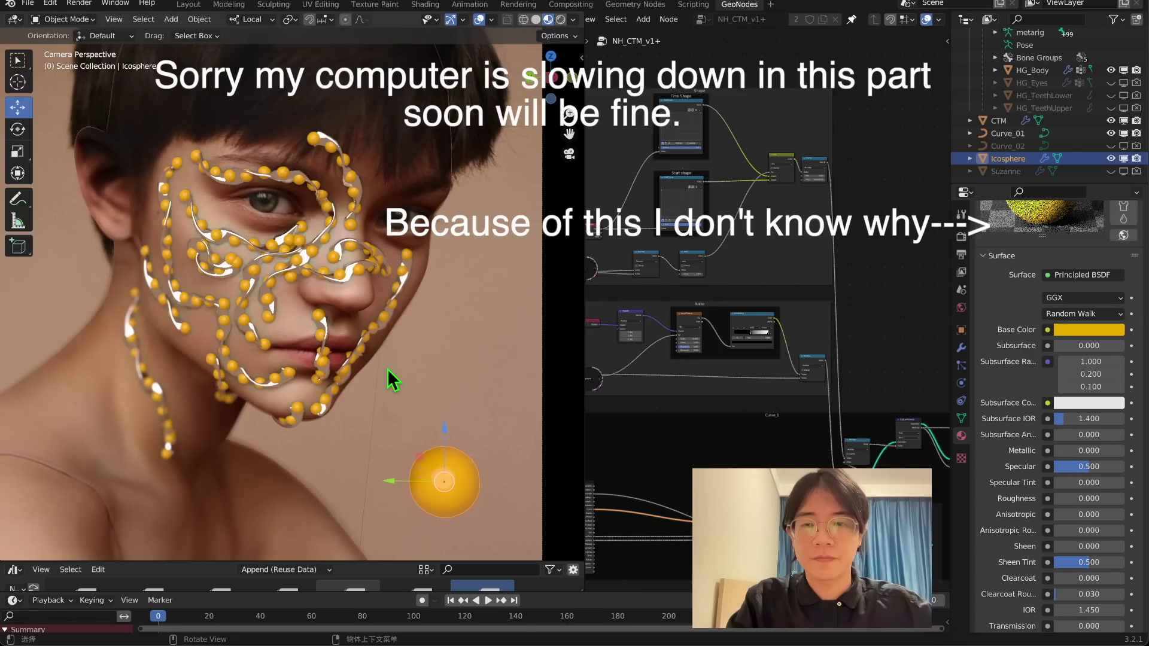
# Deform the icosphere's mesh into a long, bent horn shape in Edit Mode with proportional editing, and return to the camera view
pyautogui.keyDown('shift'); pyautogui.moveTo(387, 368); pyautogui.dragTo(473, 303, button='middle'); pyautogui.keyUp('shift')
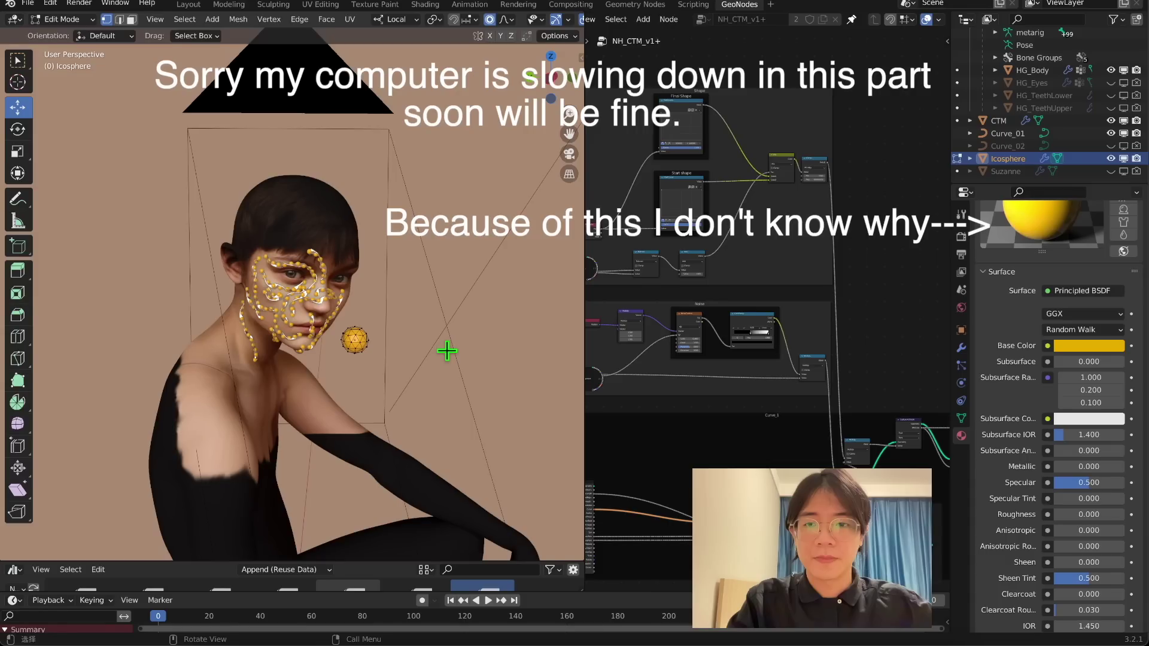
pyautogui.moveTo(446, 351); pyautogui.dragTo(376, 345, button='middle')
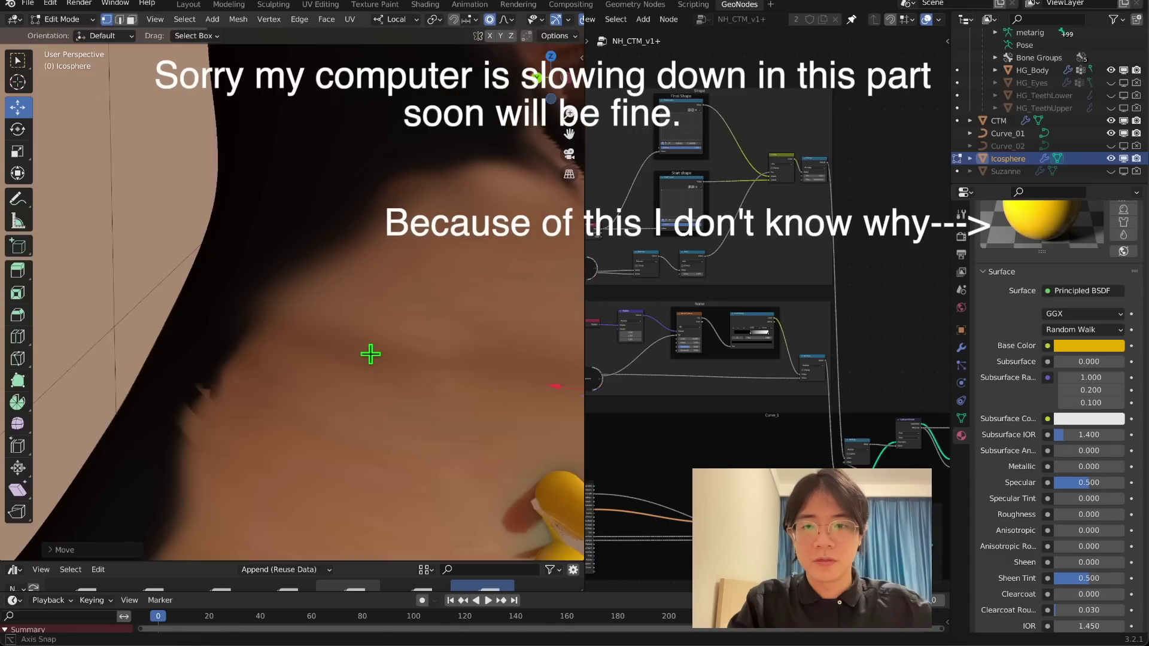
pyautogui.moveTo(371, 353); pyautogui.dragTo(334, 330, button='middle')
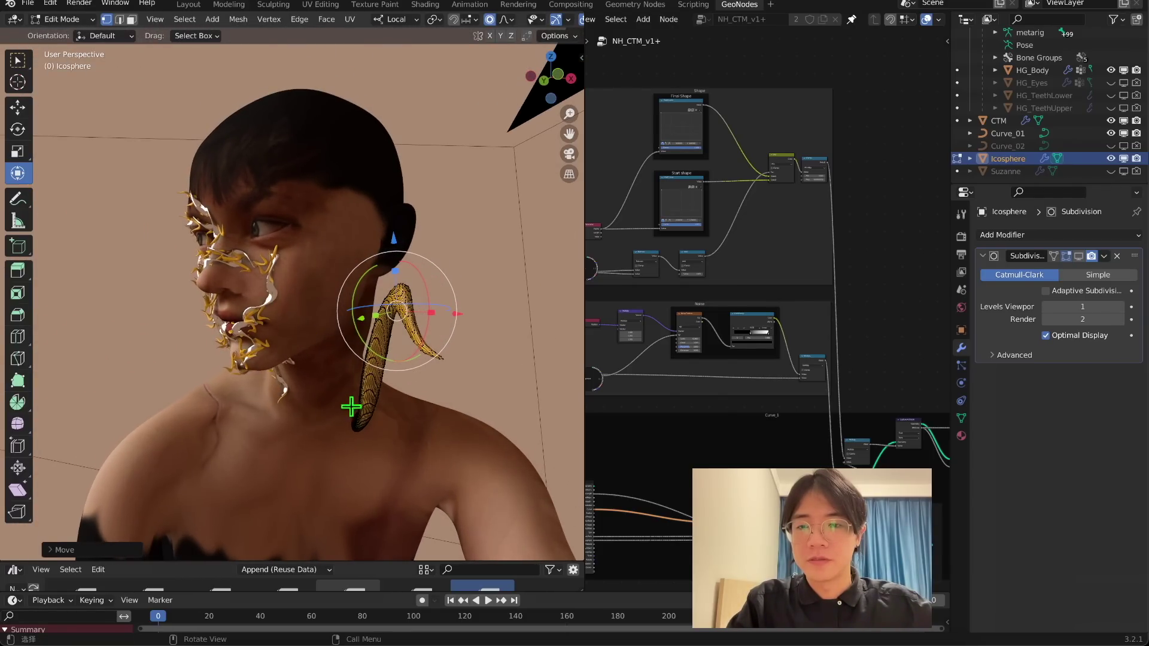
pyautogui.moveTo(410, 308); pyautogui.dragTo(359, 414)
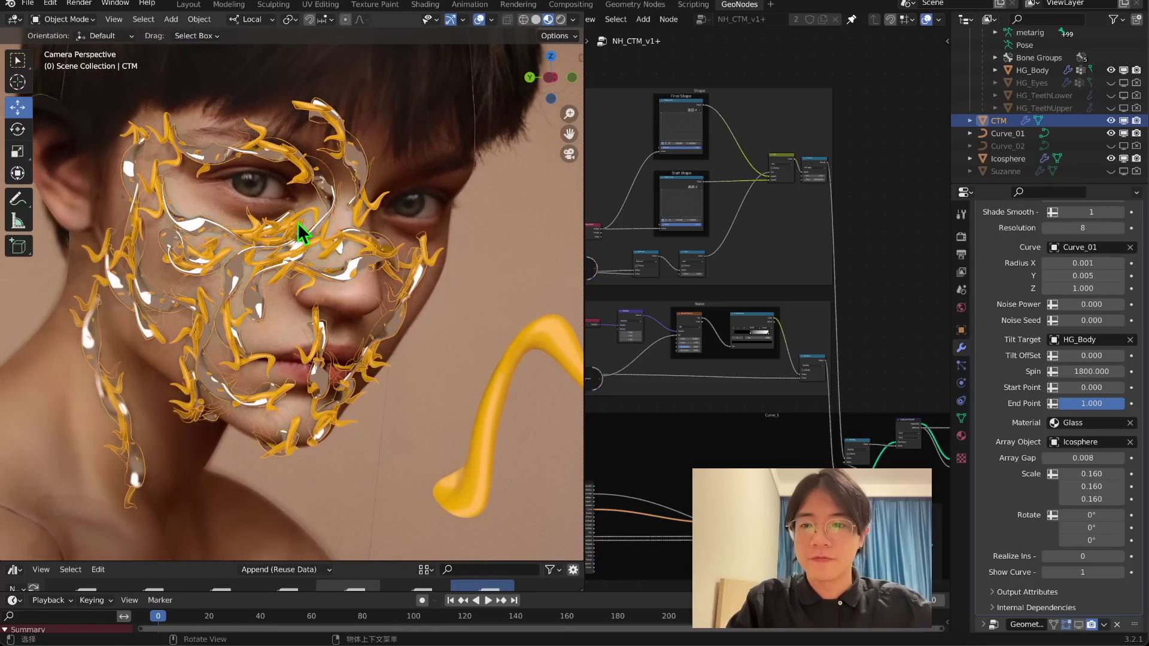
# Set the CTM modifier's Array Gap to 0.003 for a denser row of horn shapes
pyautogui.click(507, 314)
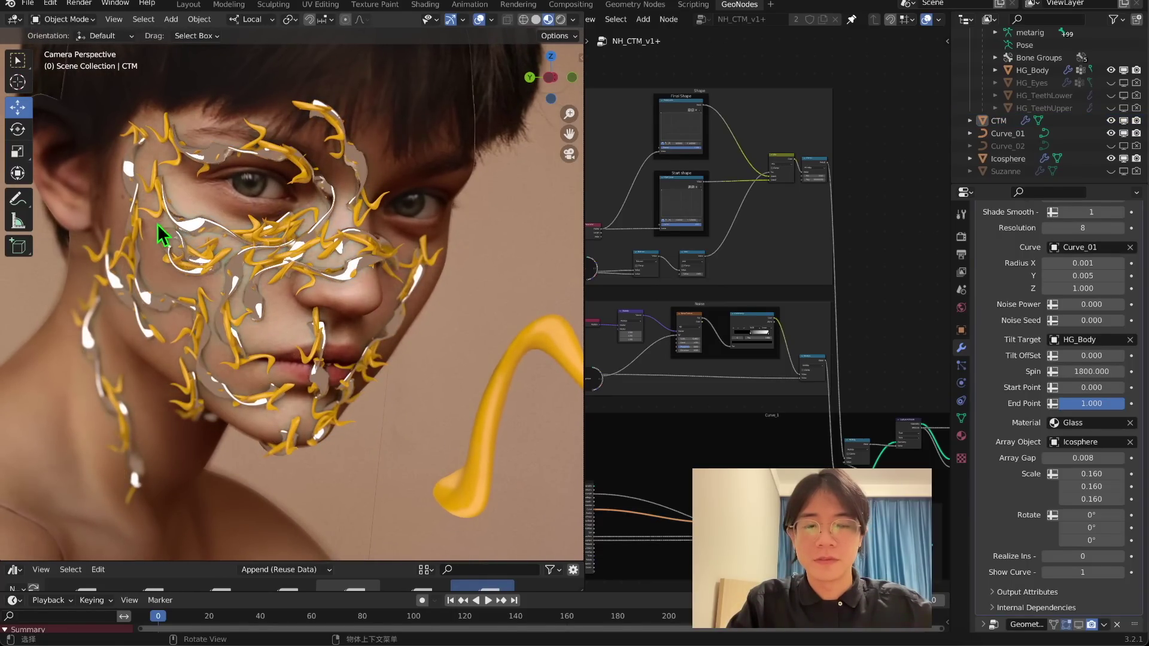
pyautogui.scroll(-2, 421, 335)
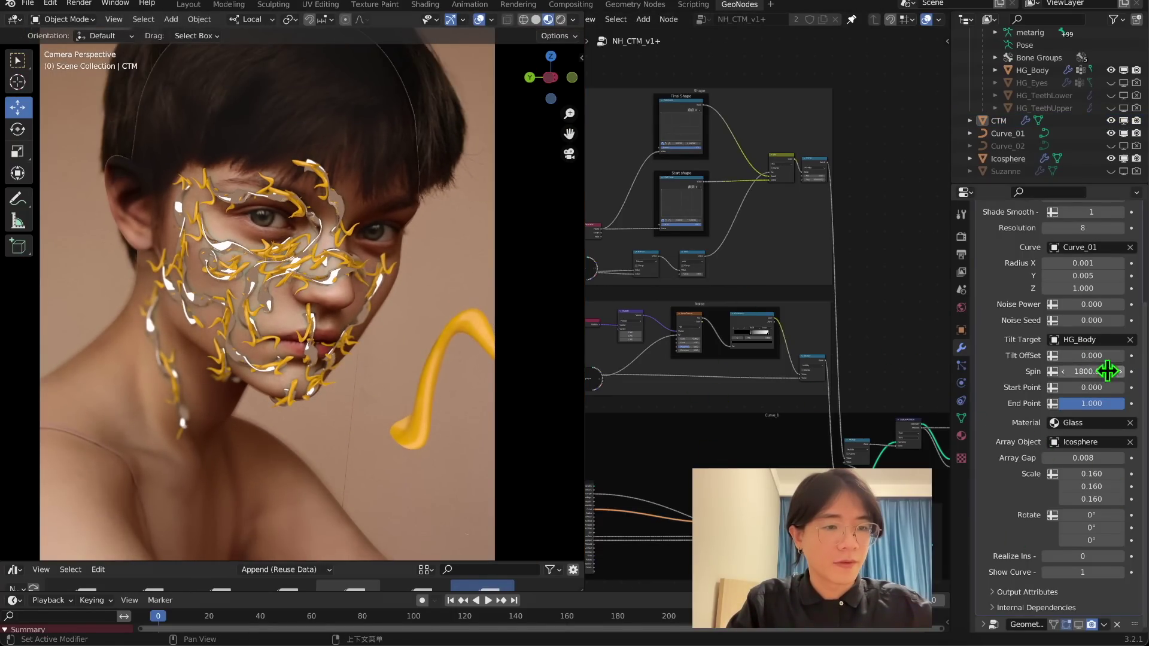
pyautogui.doubleClick(1095, 458)
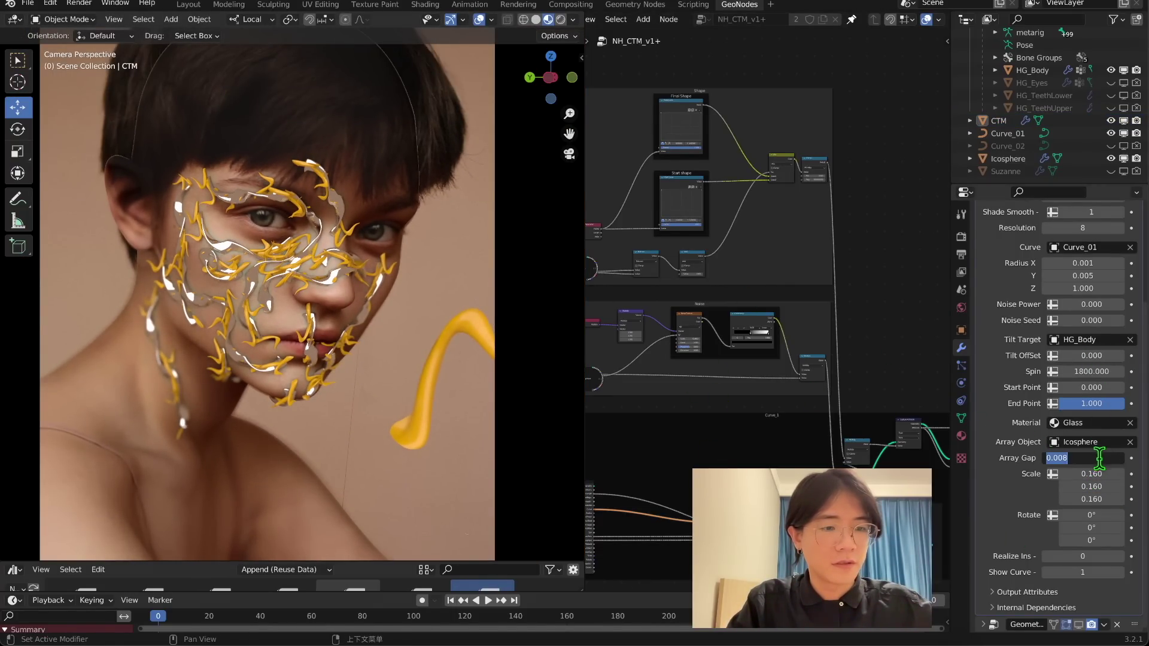
pyautogui.press('BackSpace')
pyautogui.write('3')
pyautogui.press('Return')
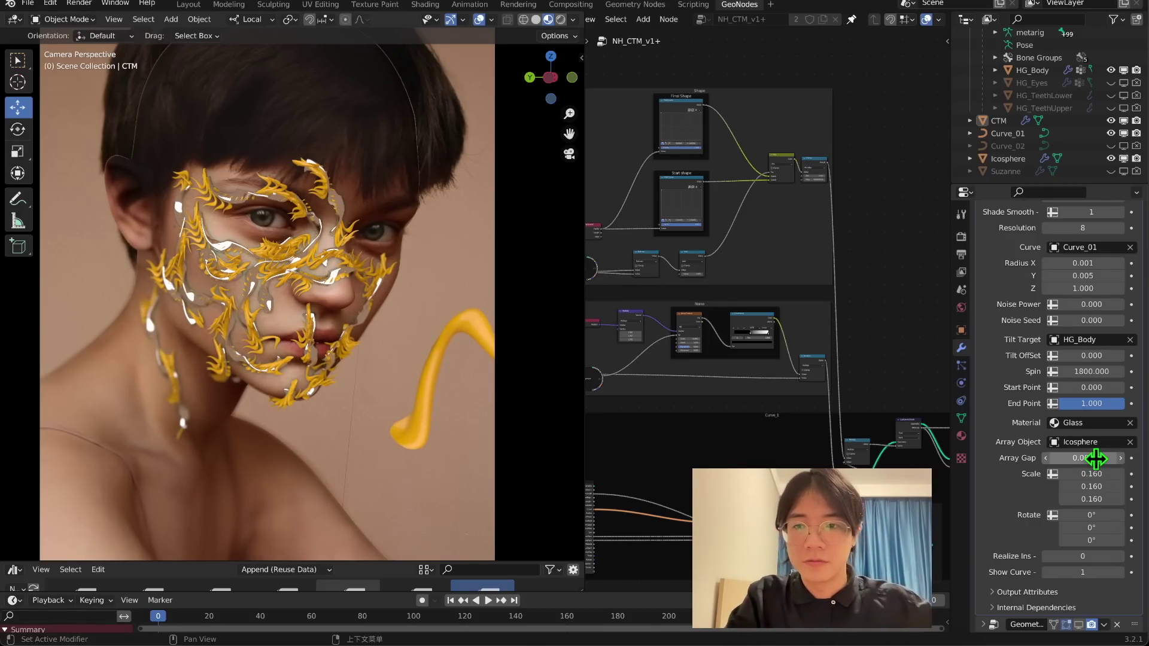
# Rotate the arrayed horns to -158° on Y and 91.9° on Z, and set Show Curve to 0
pyautogui.scroll(3, 562, 263)
pyautogui.moveTo(1091, 527); pyautogui.dragTo(970, 527)
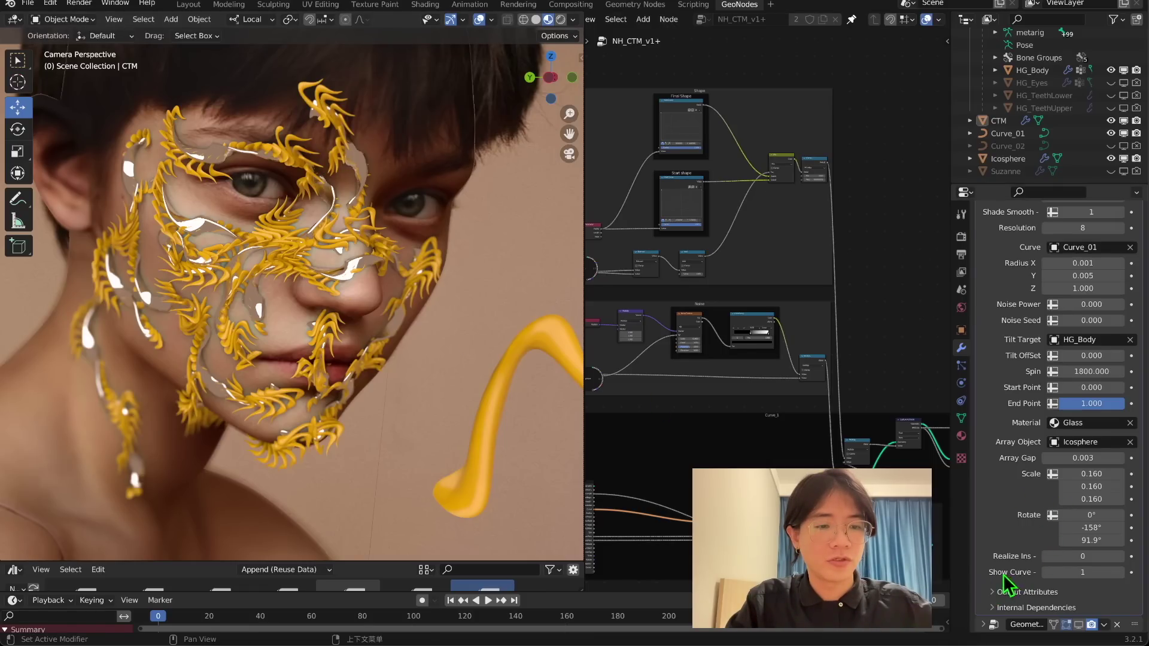
pyautogui.click(1045, 573)
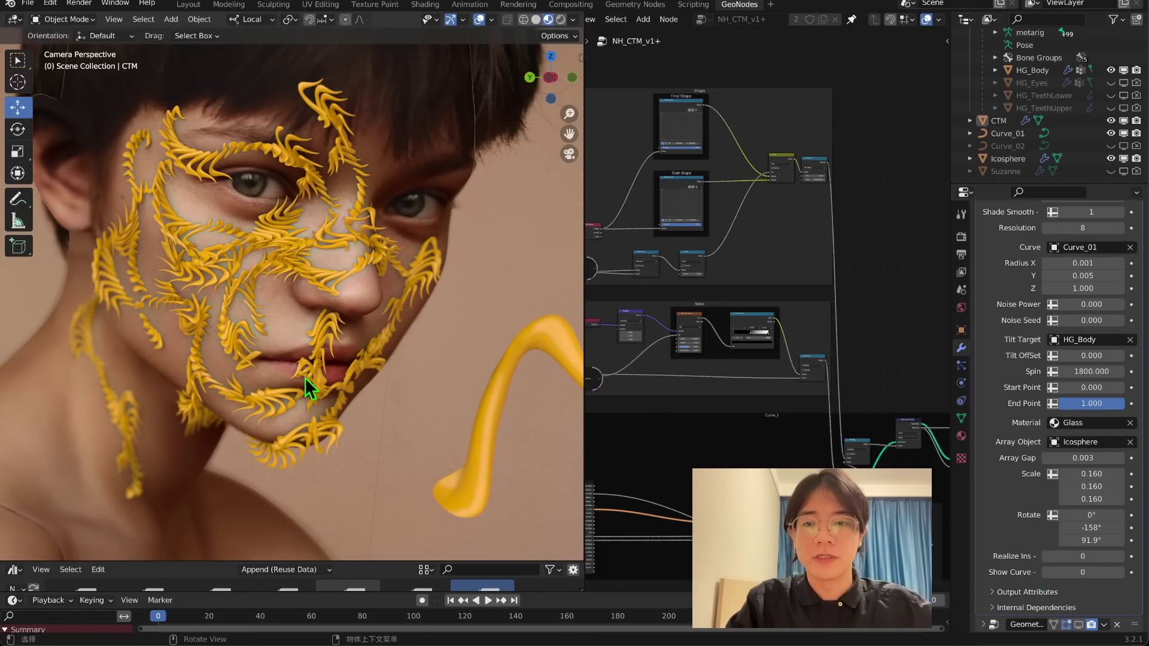
# Replace the source icosphere's yellow material with the existing Glass material
pyautogui.scroll(-2, 479, 327)
pyautogui.keyDown('shift'); pyautogui.moveTo(427, 298); pyautogui.dragTo(333, 251, button='middle'); pyautogui.keyUp('shift')
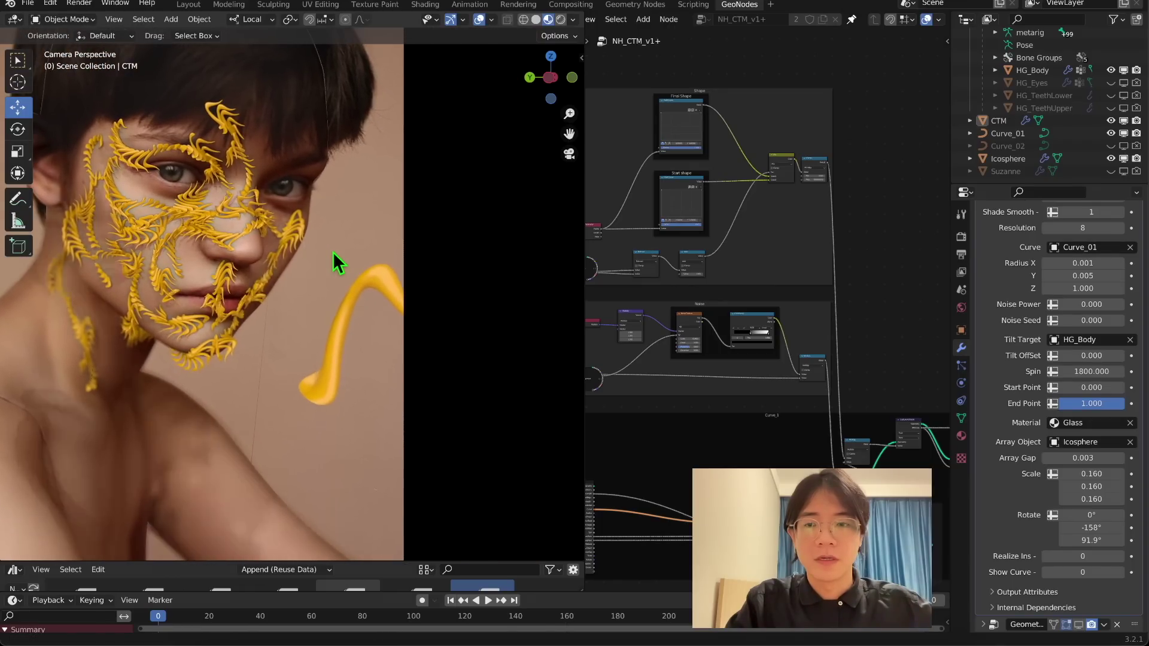
pyautogui.scroll(2, 337, 254)
pyautogui.click(372, 265)
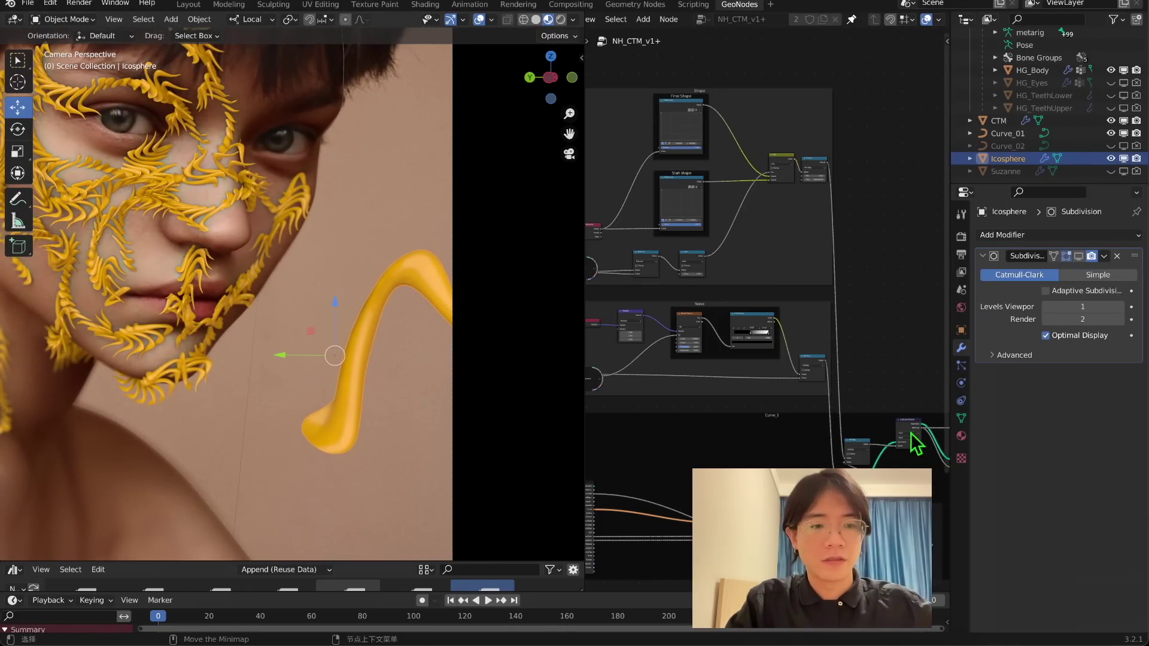
pyautogui.click(960, 436)
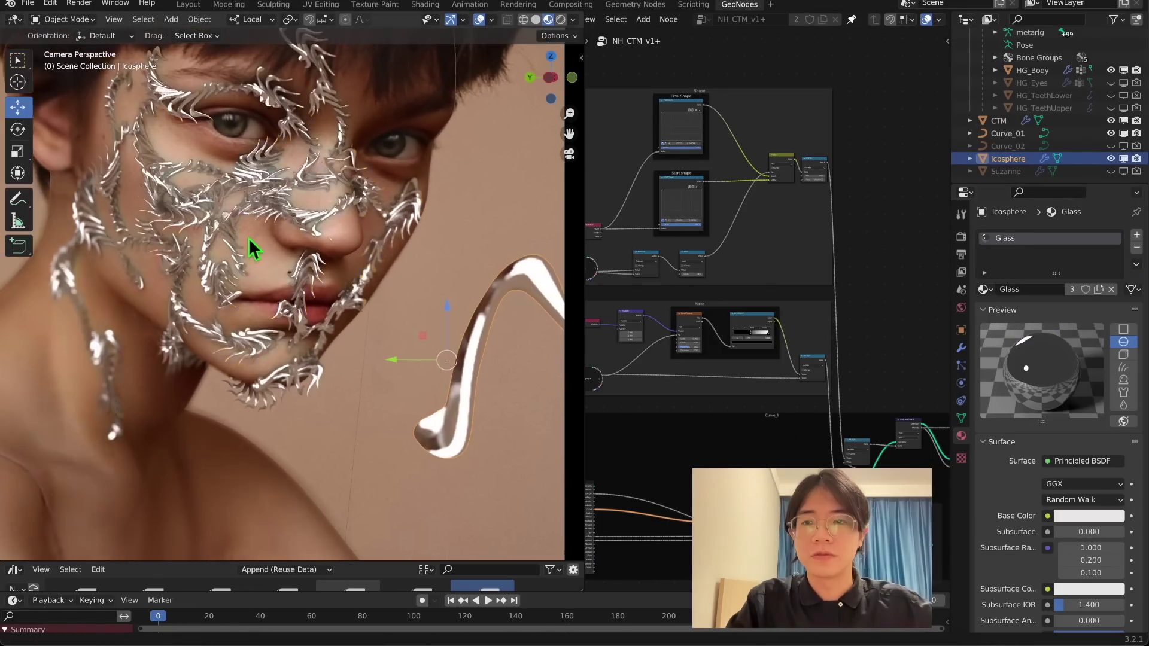
# Select the CTM object and turn off the viewport overlays
pyautogui.keyDown('shift'); pyautogui.moveTo(249, 238); pyautogui.dragTo(276, 275, button='middle'); pyautogui.keyUp('shift')
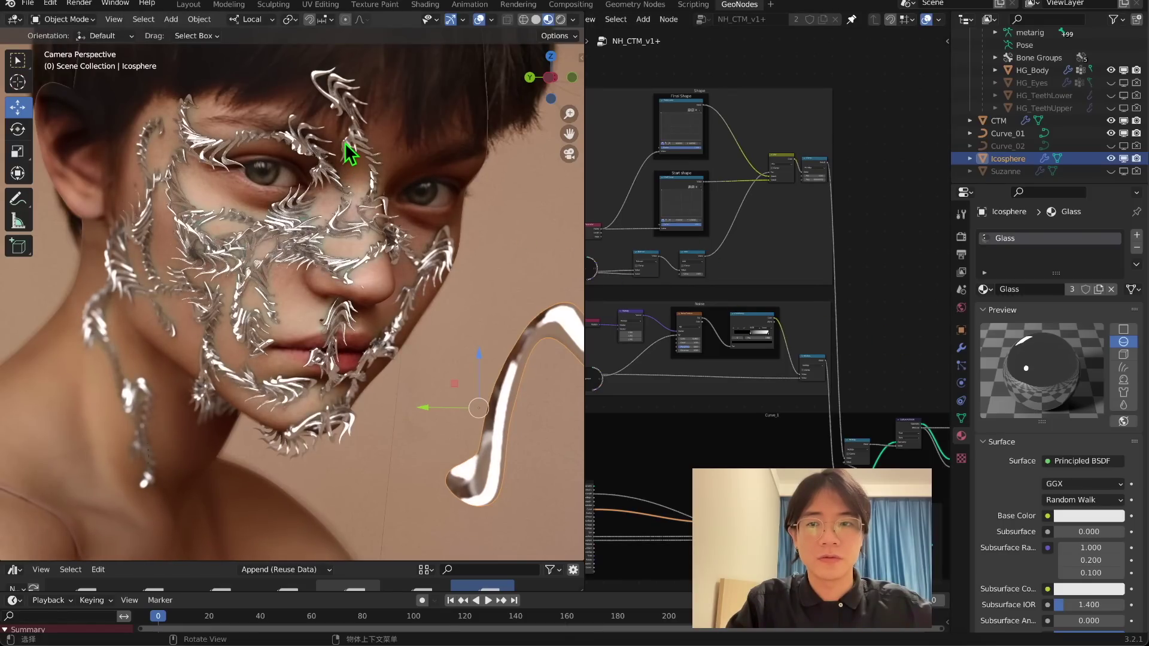
pyautogui.click(363, 126)
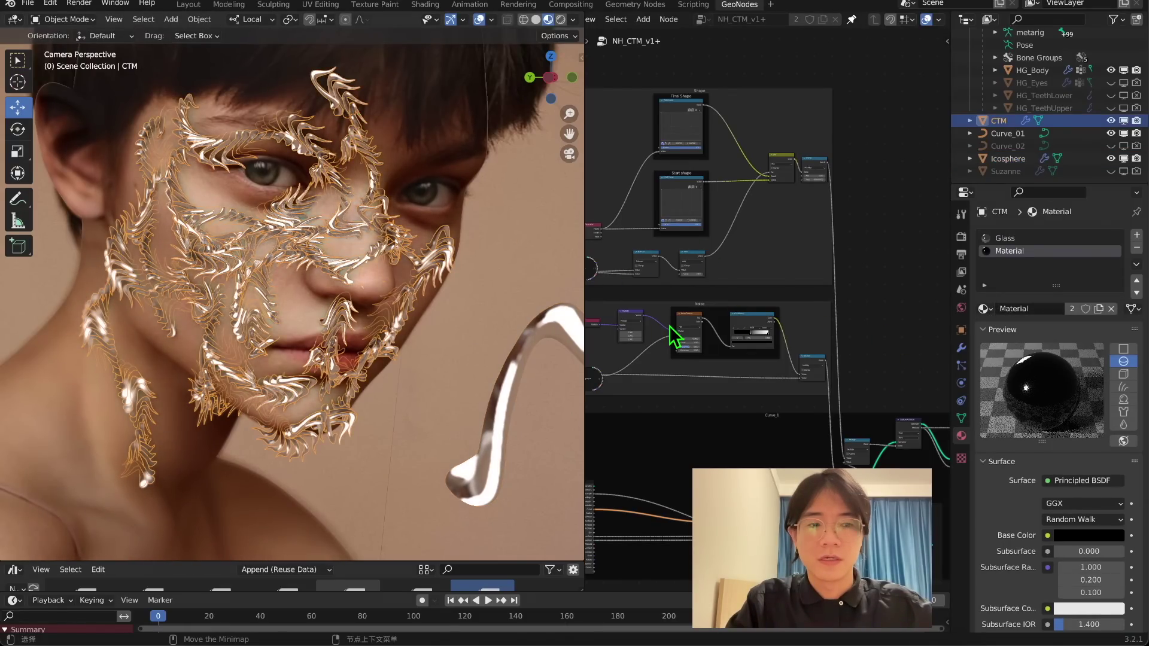
pyautogui.click(479, 19)
# Try different Rotate angles for the arrayed horns in the CTM modifier and undo the change
pyautogui.click(961, 347)
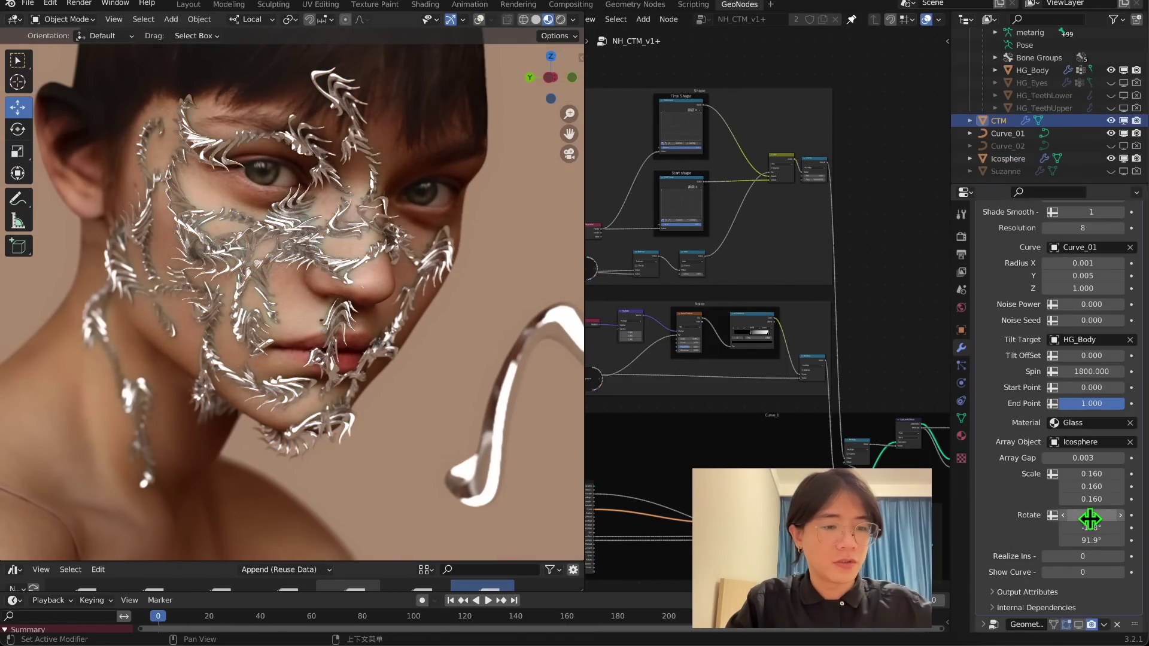
pyautogui.moveTo(1091, 527)
pyautogui.mouseDown()
pyautogui.moveTo(1005, 527)
pyautogui.moveTo(1143, 527)
pyautogui.moveTo(2, 564)
pyautogui.moveTo(2, 538)
pyautogui.moveTo(1102, 539)
pyautogui.mouseUp()
pyautogui.hotkey('ctrl', 'z')
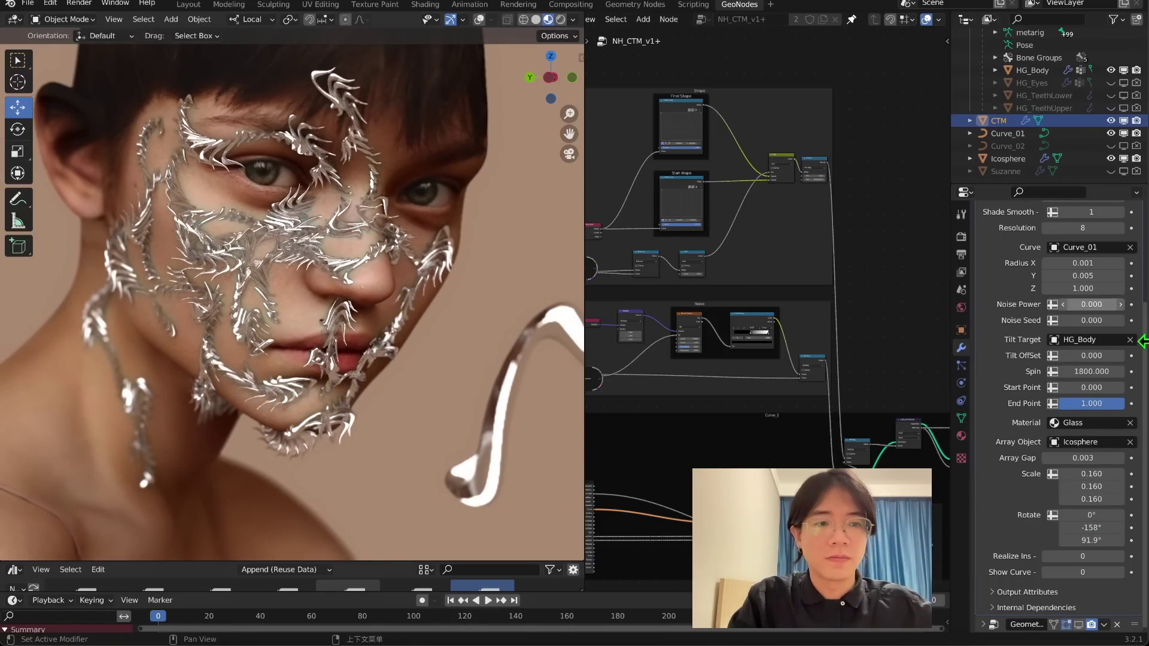
# Try a Spin of 180 and settle on 360 in the CTM modifier, and rotate the arrayed horns to 15.9° on X and -187° on Y
pyautogui.scroll(5, 1089, 335)
pyautogui.moveTo(1097, 490); pyautogui.dragTo(1084, 489)
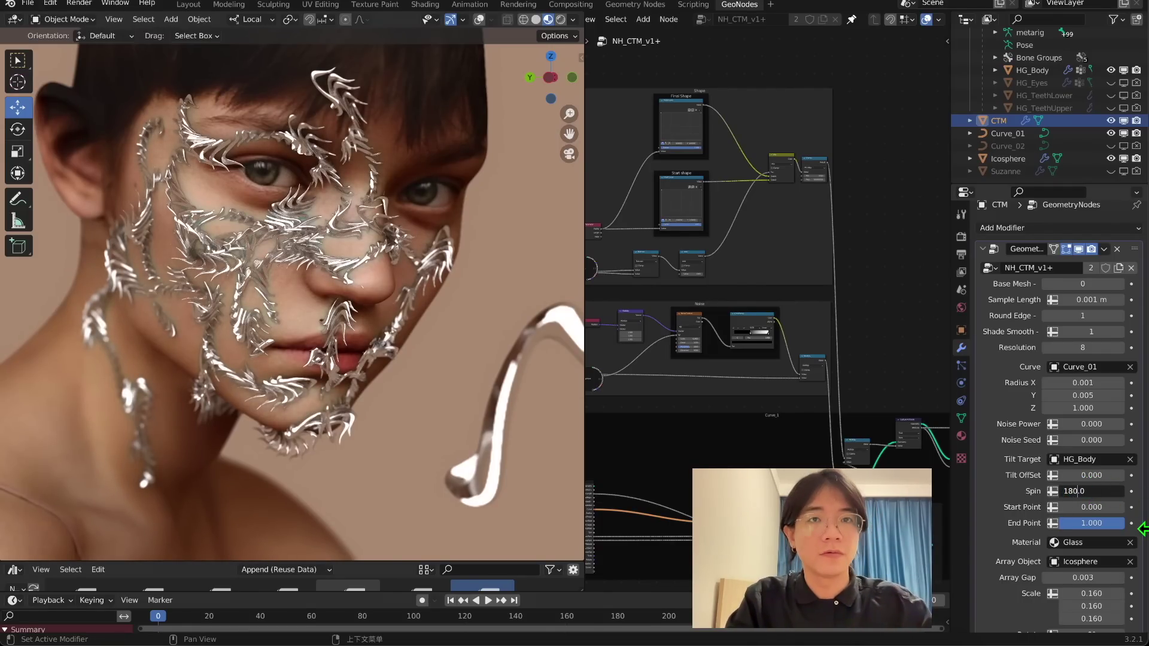
pyautogui.press('Return')
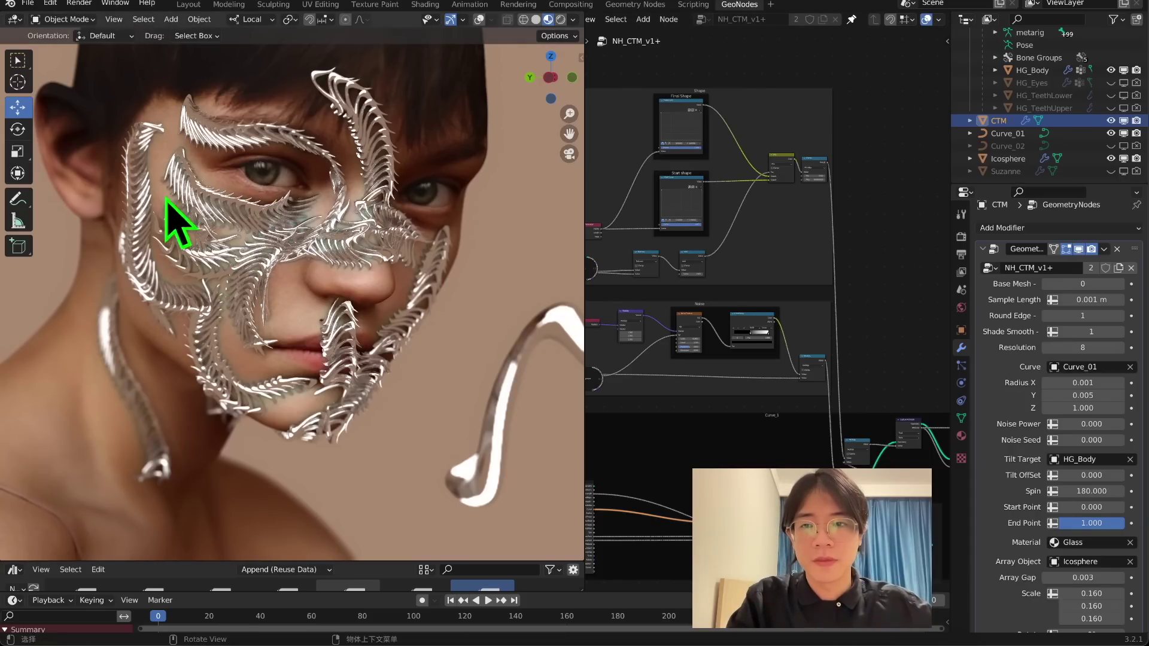
pyautogui.scroll(-5, 1090, 444)
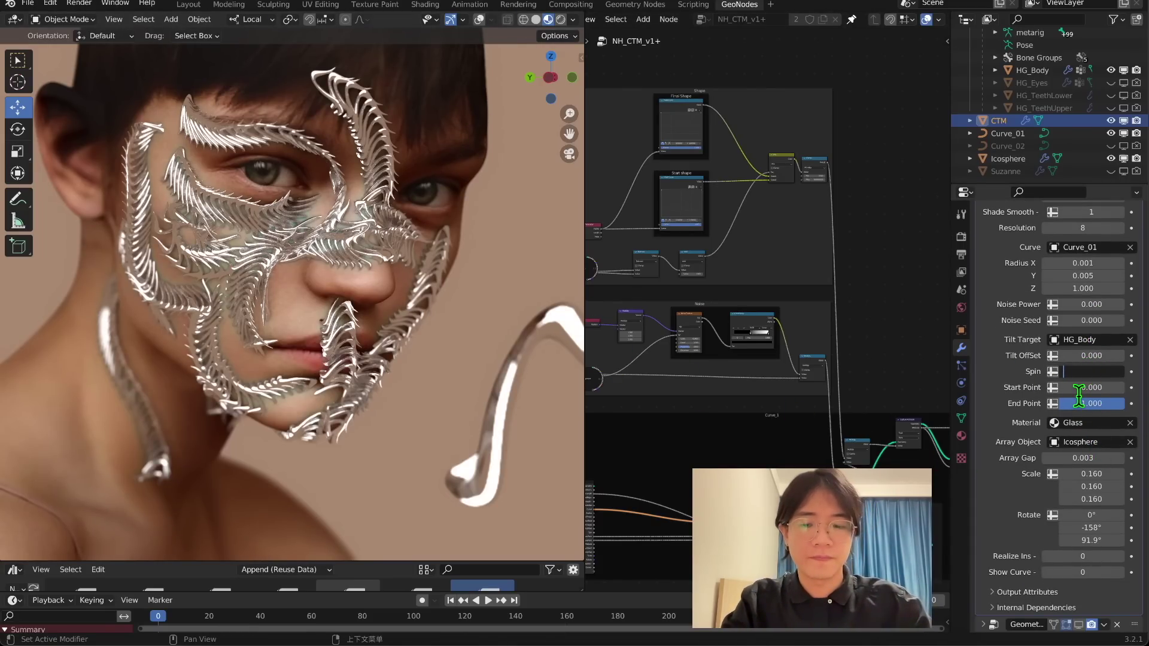
pyautogui.press('Return')
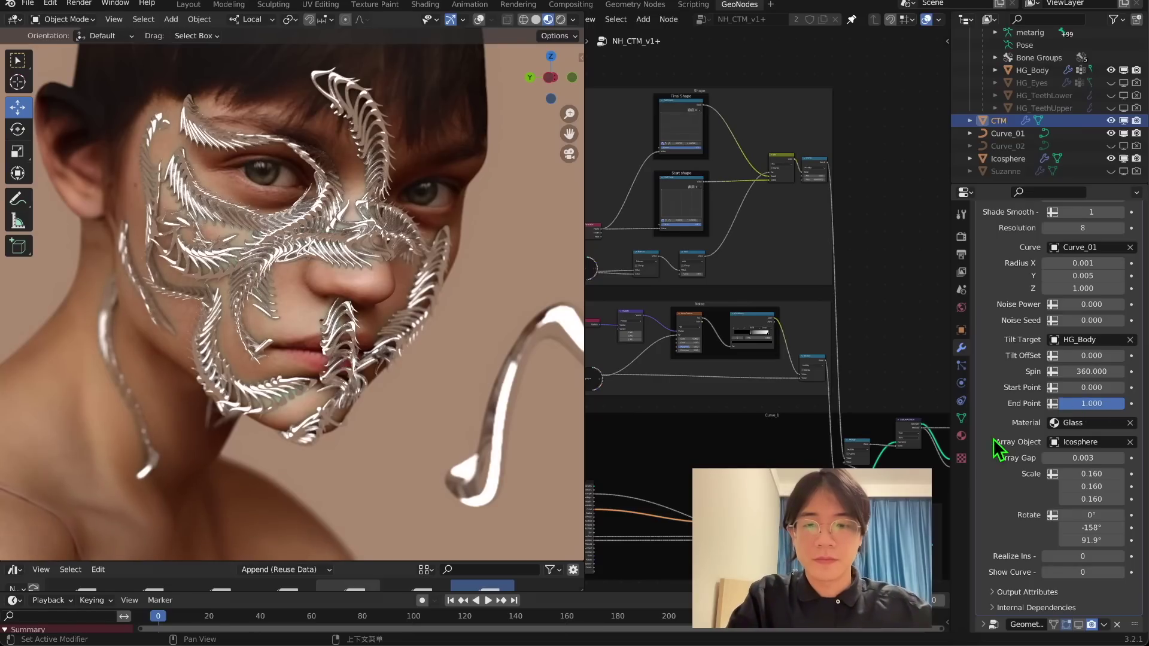
pyautogui.moveTo(1088, 524); pyautogui.dragTo(1113, 514)
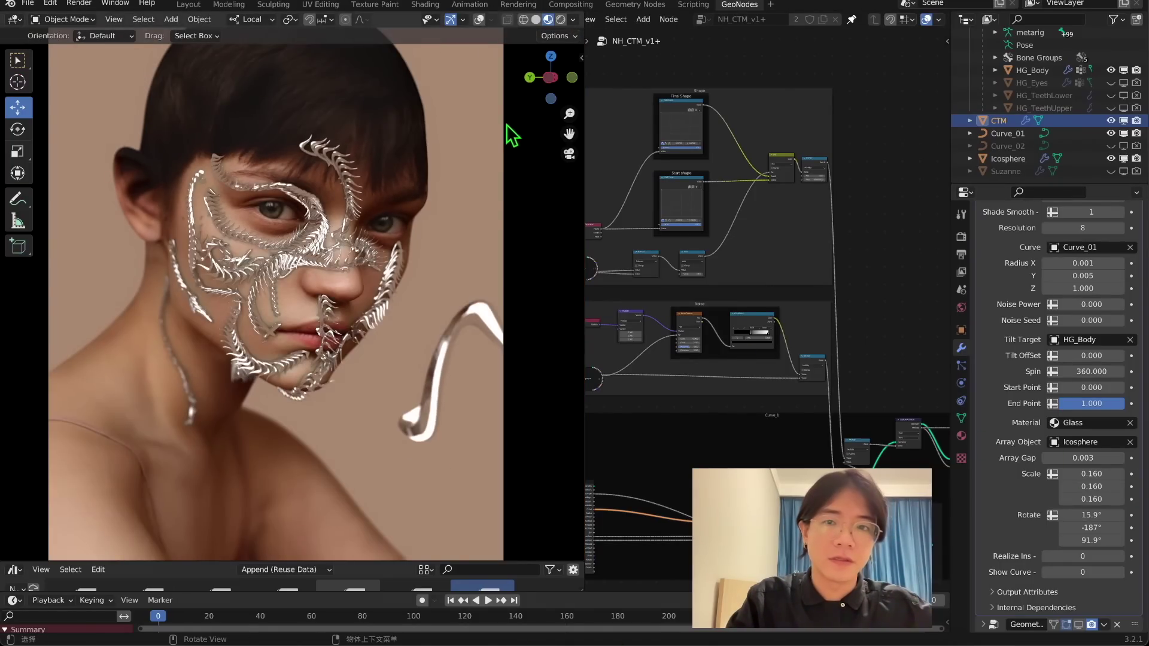
# Preview the ornamented portrait in rendered shading with overlays on and CTM deselected, and return to material preview
pyautogui.scroll(-3, 442, 147)
pyautogui.click(478, 20)
pyautogui.click(560, 20)
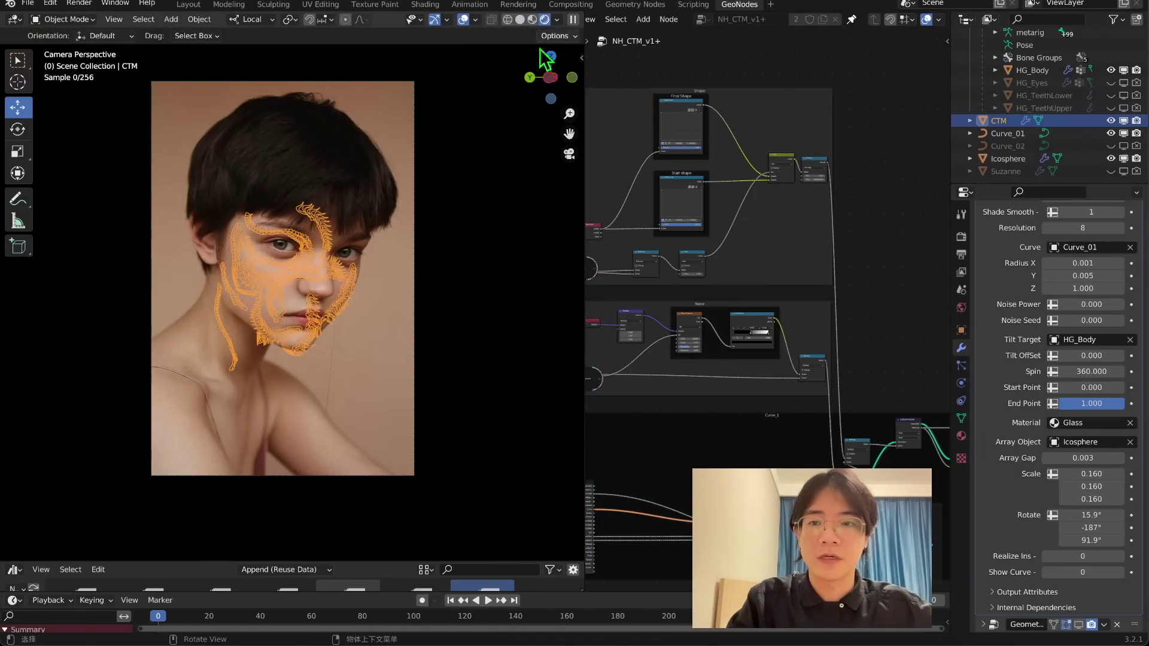
pyautogui.scroll(2, 449, 188)
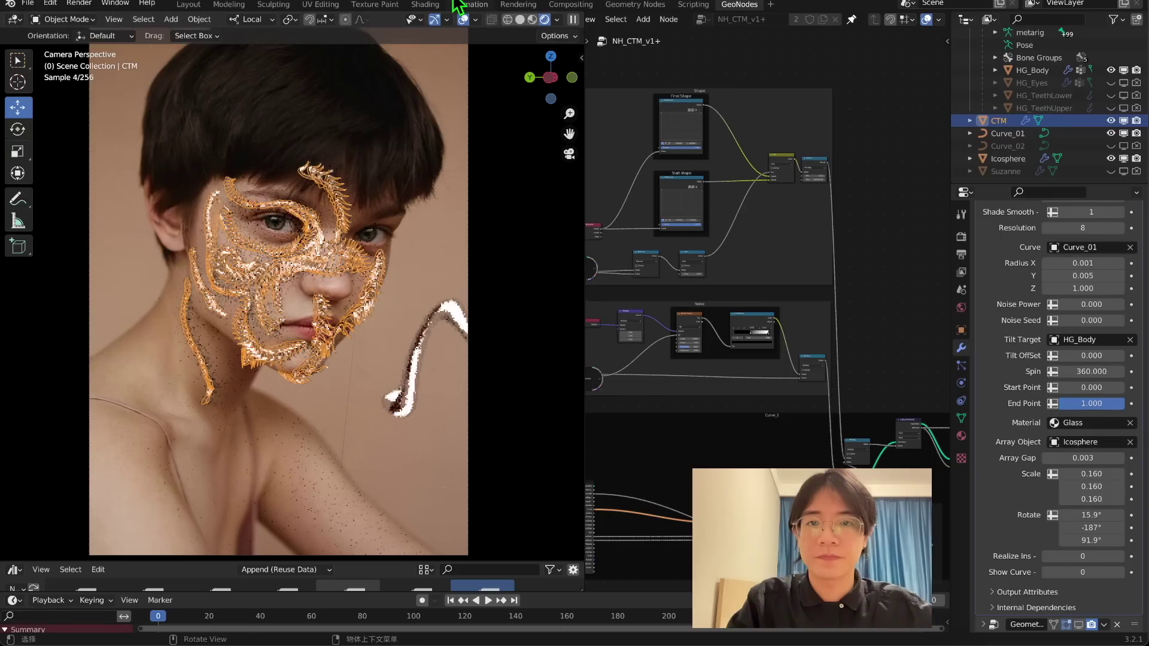
pyautogui.scroll(2, 233, 413)
pyautogui.click(233, 412)
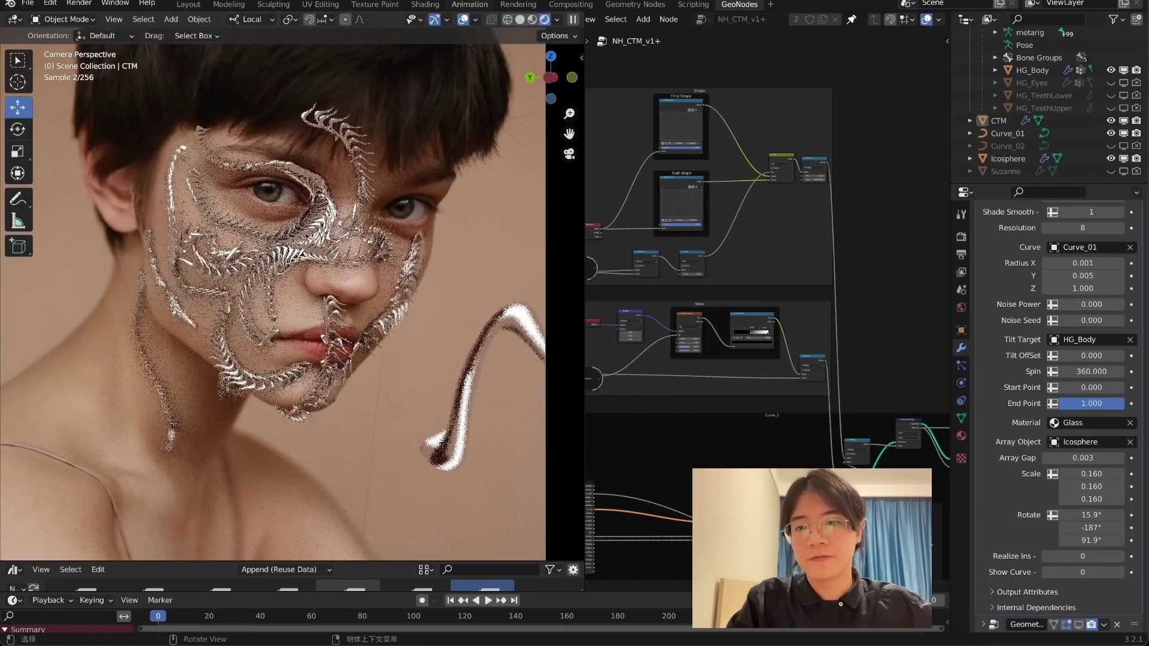
pyautogui.click(534, 18)
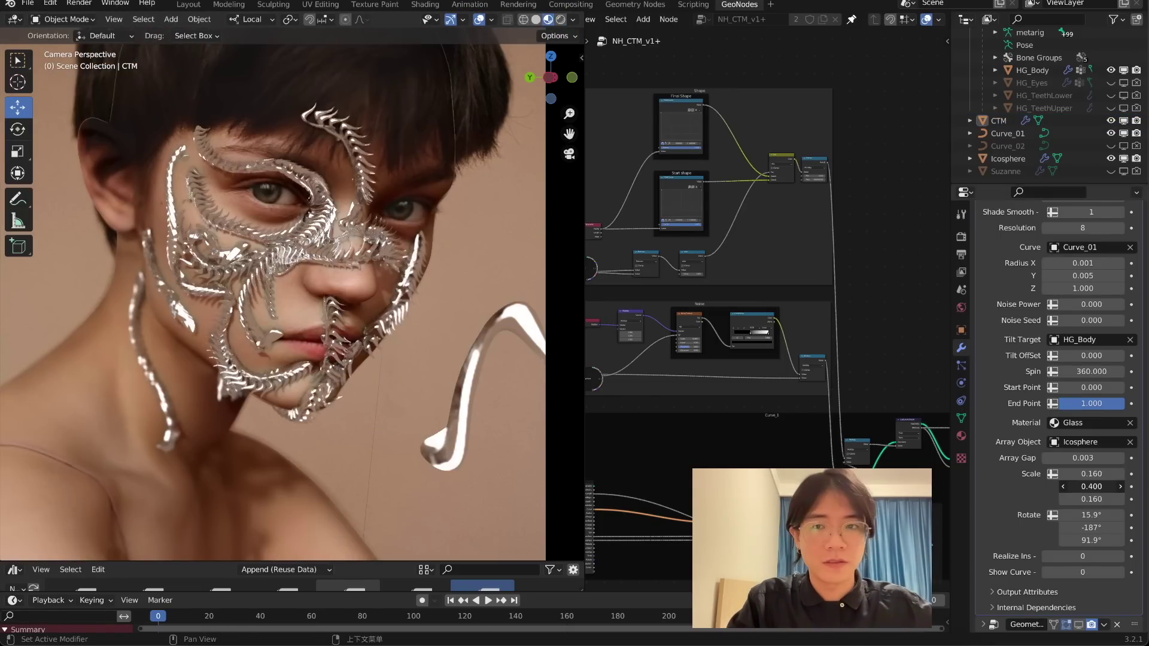
# Set the arrayed horns' Scale to 0.320, 0.120 and 0.160, and Rotate to -135° on Y and 100° on Z
pyautogui.moveTo(1091, 486)
pyautogui.mouseDown()
pyautogui.moveTo(1013, 486)
pyautogui.moveTo(1120, 474)
pyautogui.moveTo(1089, 486)
pyautogui.mouseUp()
pyautogui.rightClick(1091, 486)
pyautogui.moveTo(1090, 528)
pyautogui.mouseDown()
pyautogui.moveTo(1113, 527)
pyautogui.moveTo(1102, 525)
pyautogui.mouseUp()
pyautogui.scroll(5, 1083, 353)
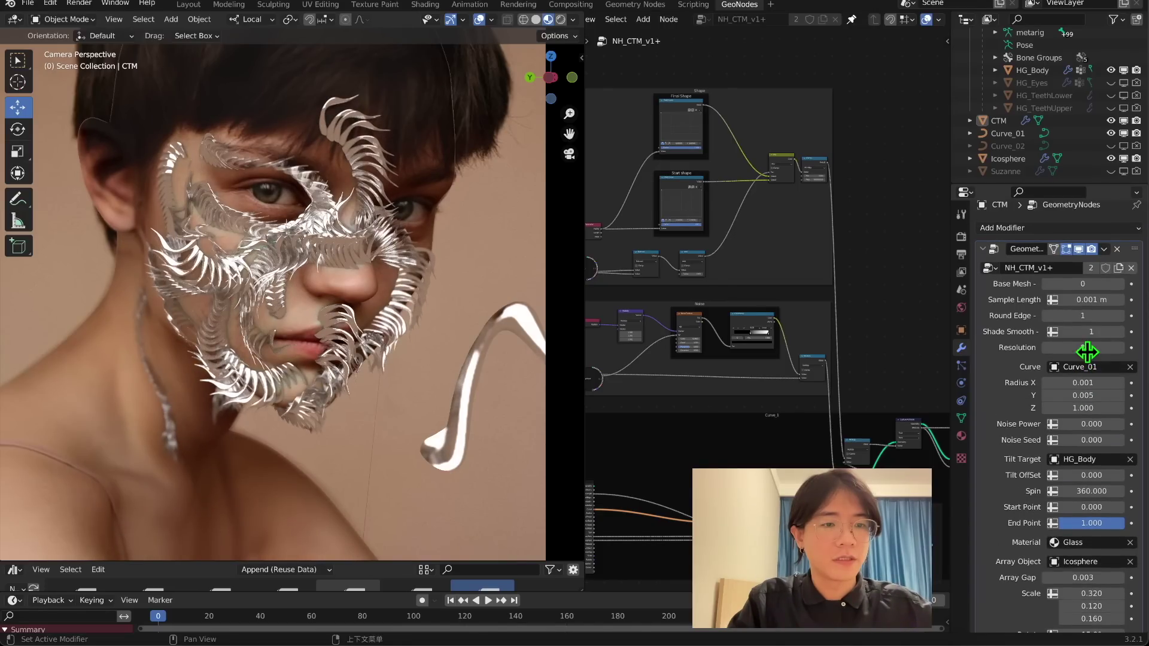
# Set Show Curve to 1 and clear the Array Object in the CTM modifier
pyautogui.moveTo(700, 326); pyautogui.dragTo(783, 390, button='middle')
pyautogui.scroll(4, 783, 390)
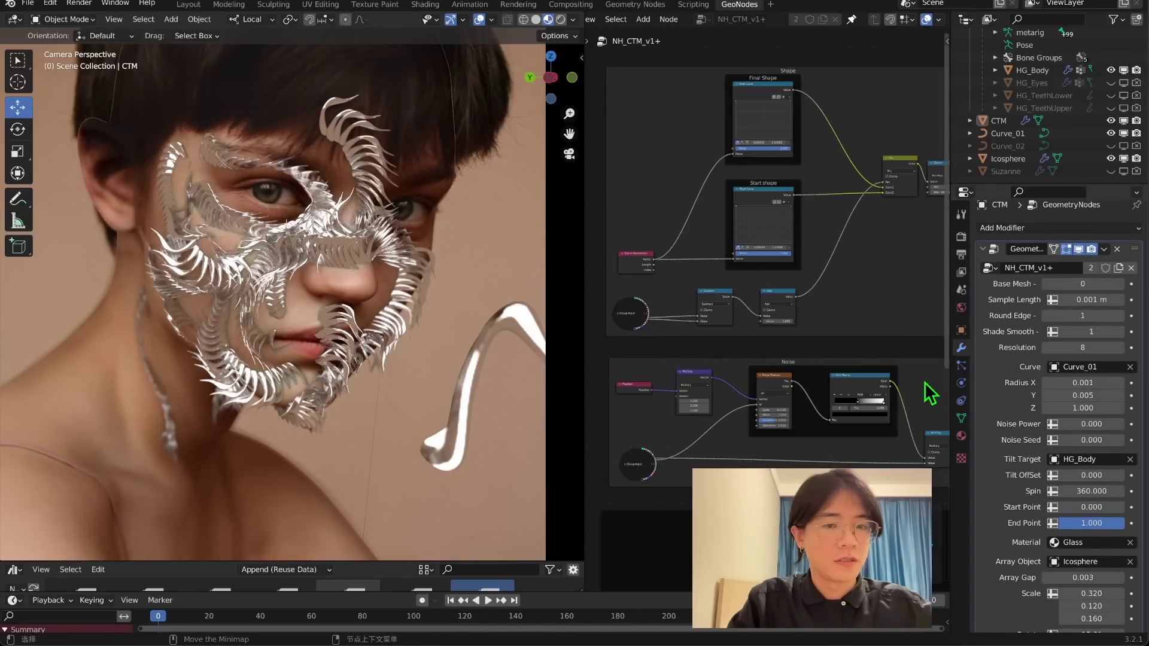
pyautogui.moveTo(1071, 424)
pyautogui.mouseDown()
pyautogui.moveTo(1095, 423)
pyautogui.moveTo(1071, 423)
pyautogui.mouseUp()
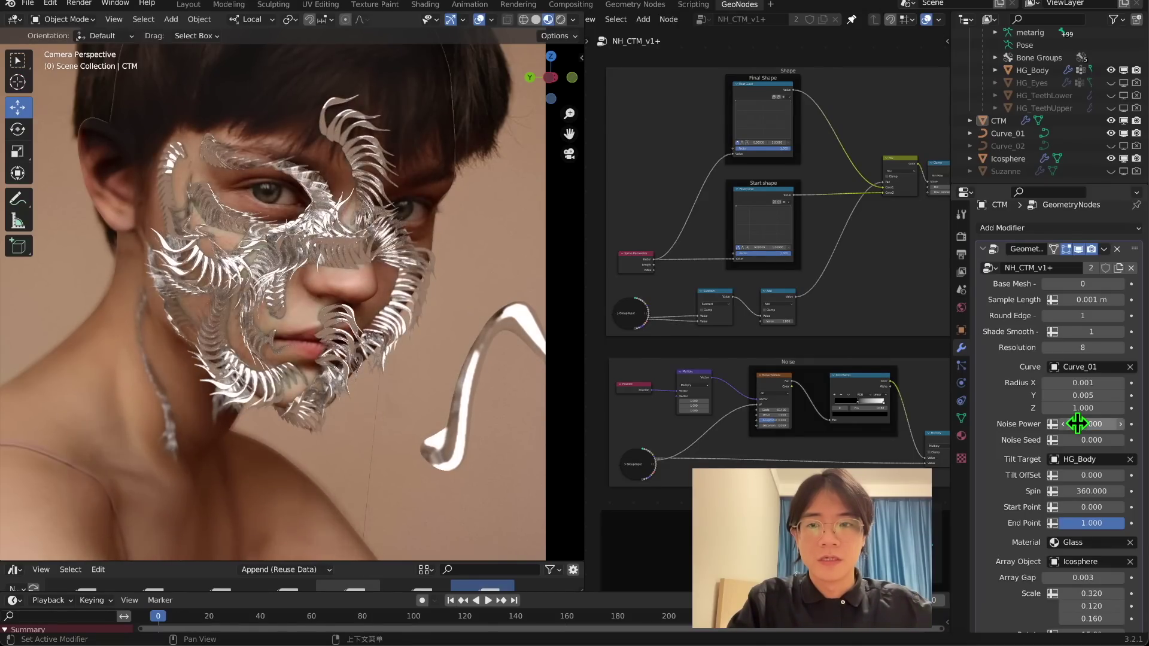
pyautogui.scroll(-5, 1092, 423)
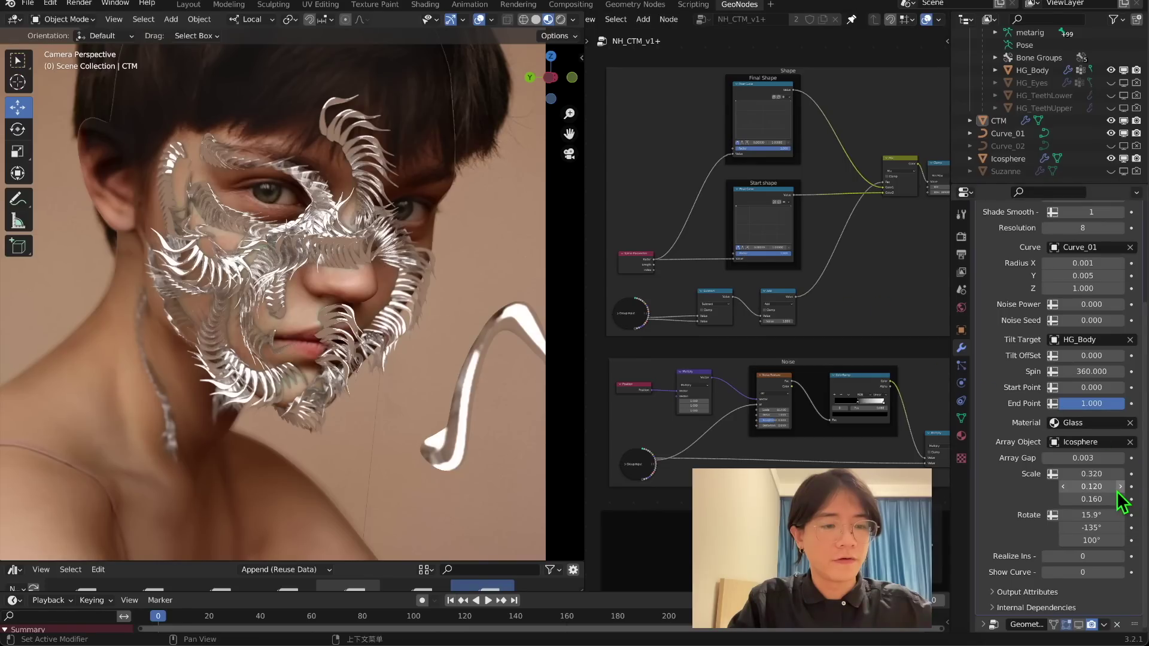
pyautogui.click(1119, 573)
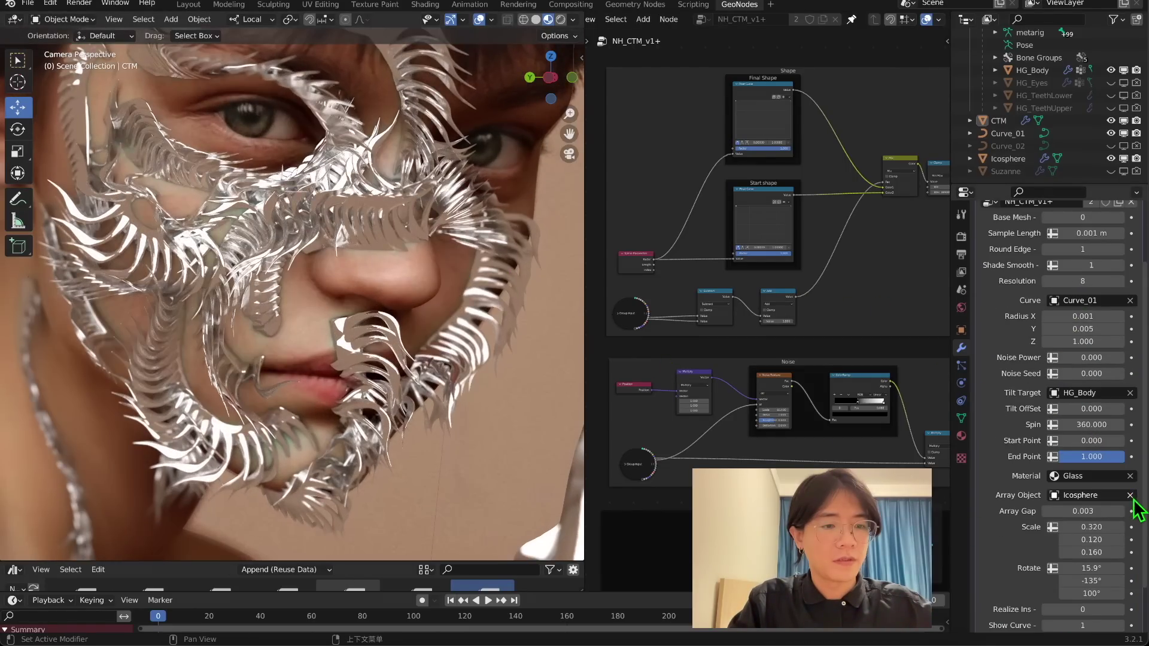
pyautogui.click(1130, 494)
pyautogui.scroll(2, 1107, 361)
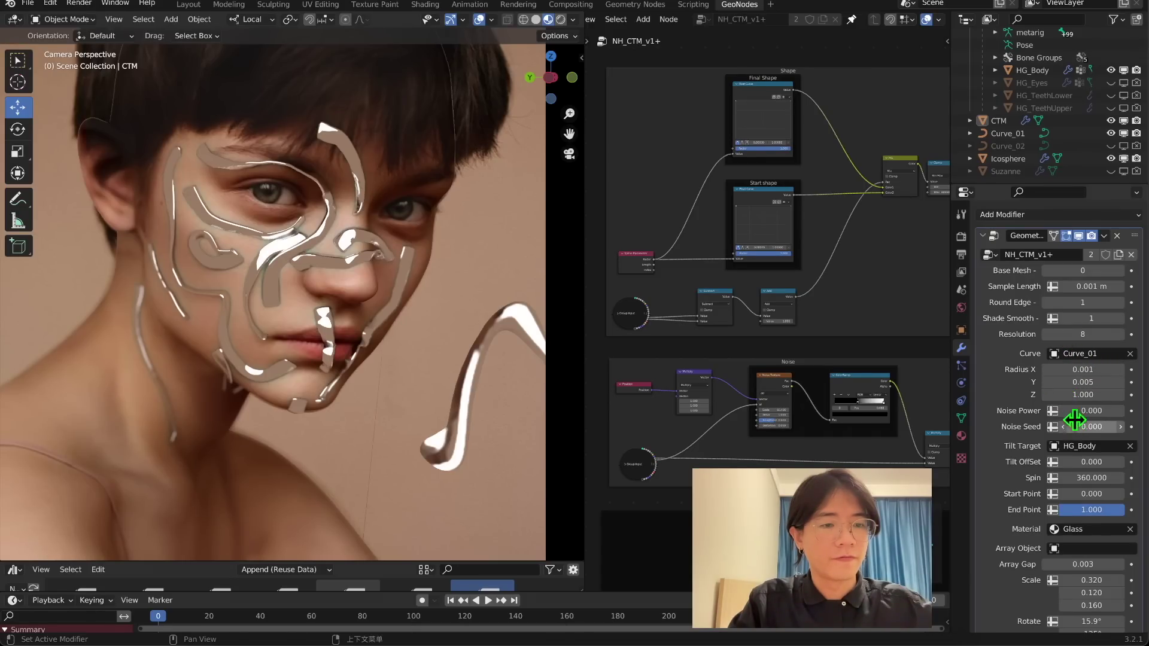
# Set Noise Power to 9.280 and Noise Seed to 1.000, and assign Icosphere as the Array Object
pyautogui.moveTo(1071, 413); pyautogui.dragTo(1114, 413)
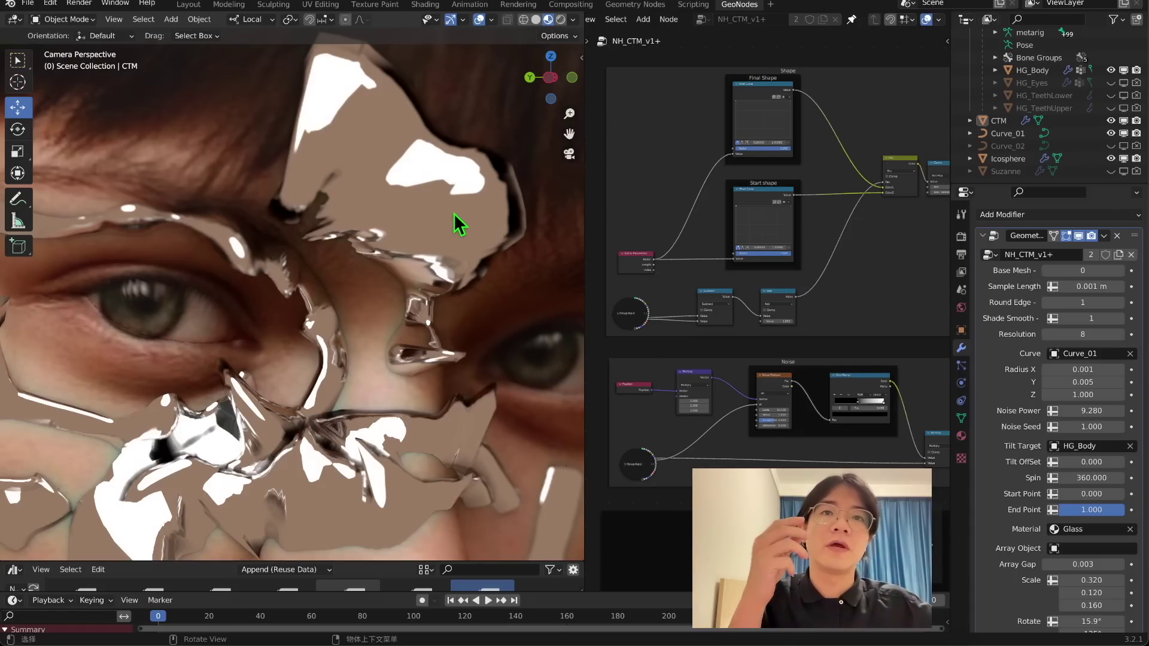
pyautogui.scroll(-5, 1108, 505)
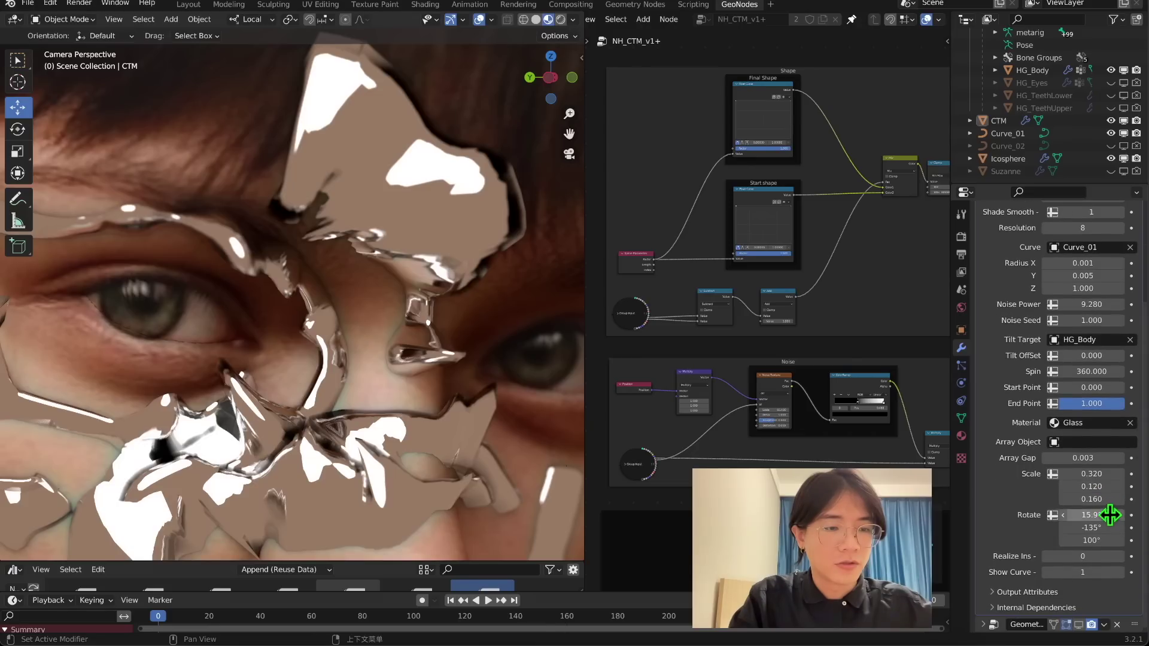
pyautogui.click(1099, 442)
pyautogui.write('s')
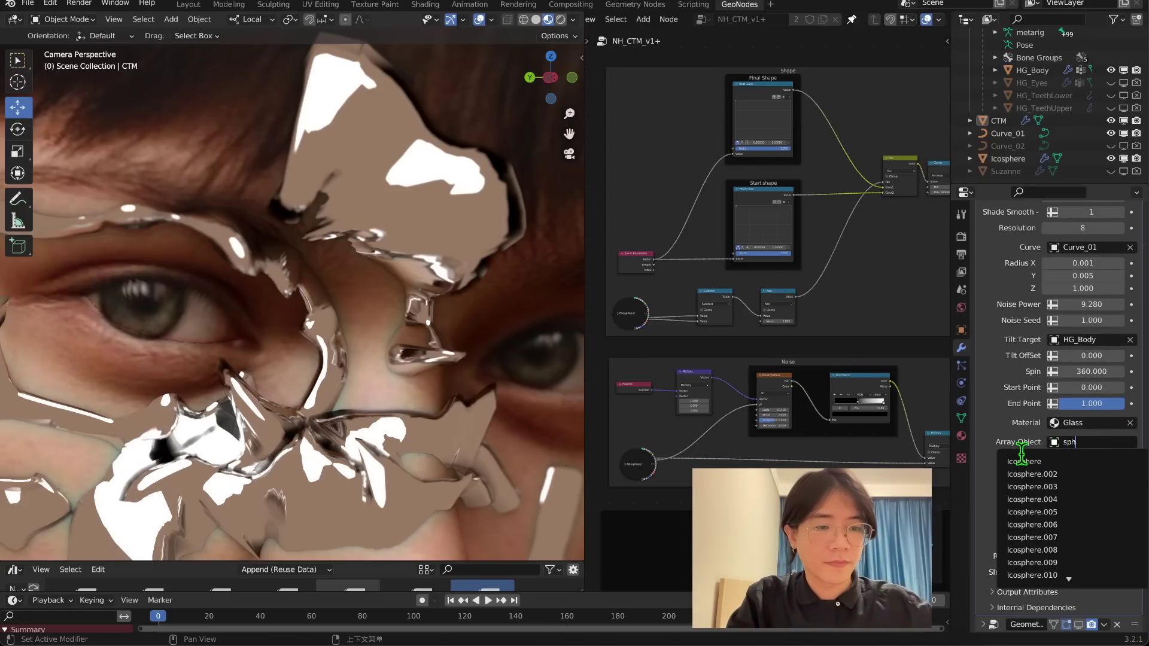
pyautogui.write('ph')
pyautogui.click(1021, 461)
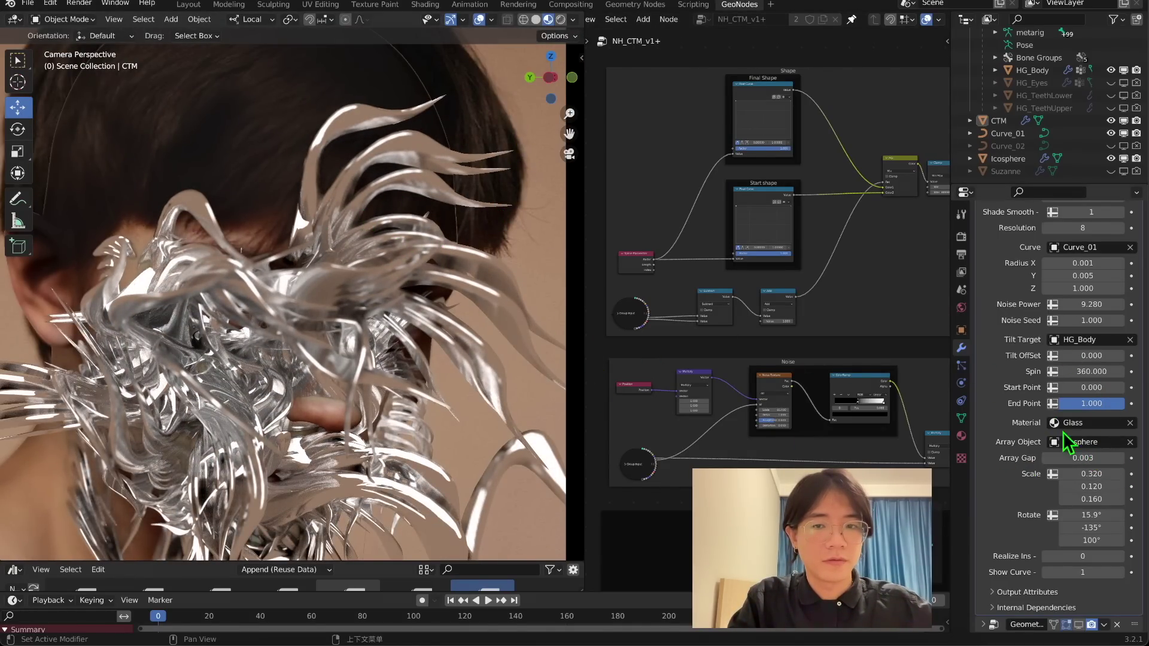
# Lower the CTM modifier's Noise Power to 1.300
pyautogui.scroll(3, 1068, 443)
pyautogui.moveTo(1071, 386)
pyautogui.mouseDown()
pyautogui.moveTo(1095, 387)
pyautogui.moveTo(1079, 387)
pyautogui.mouseUp()
pyautogui.scroll(-2, 1032, 335)
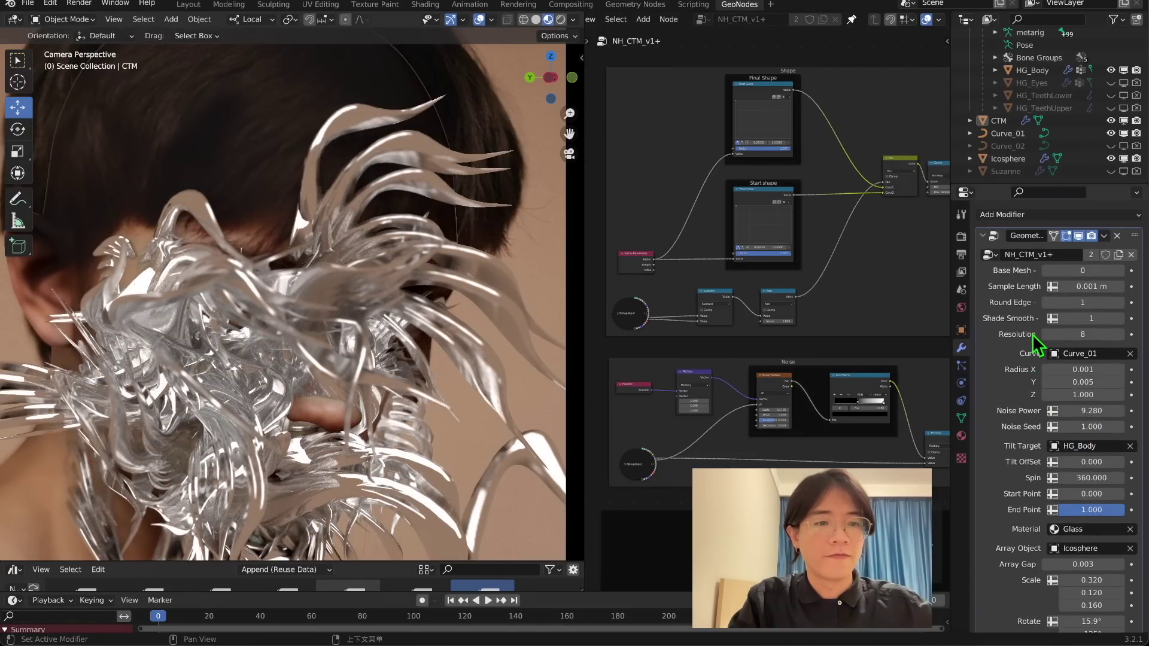
pyautogui.scroll(-1, 1068, 538)
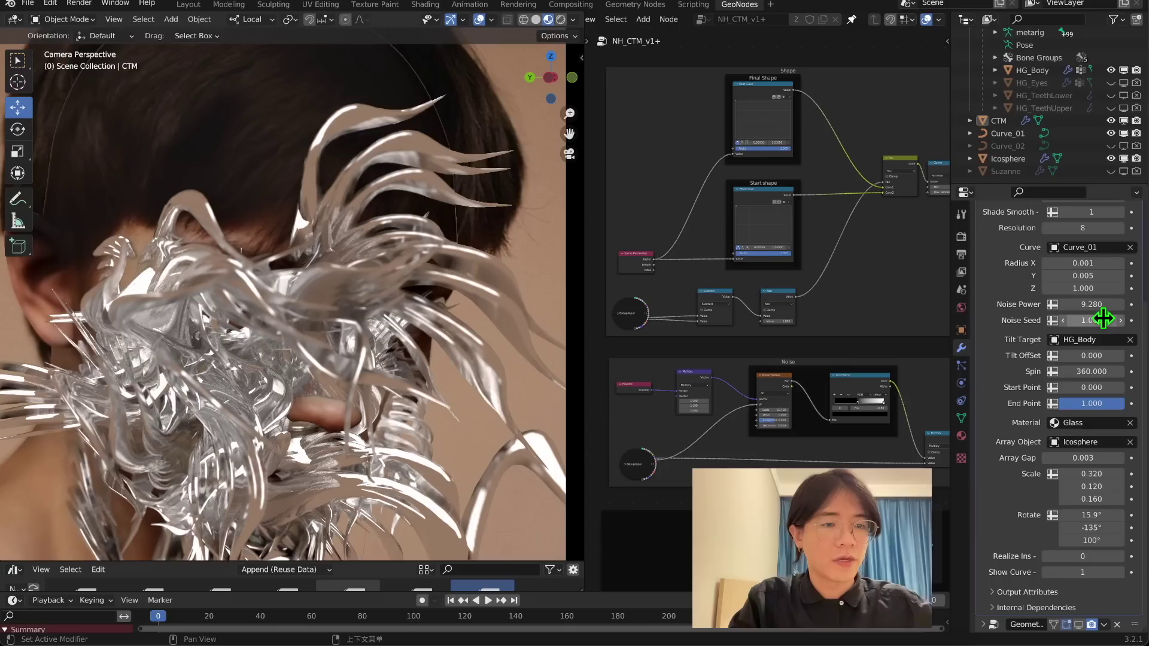
pyautogui.moveTo(1075, 305); pyautogui.dragTo(1047, 305)
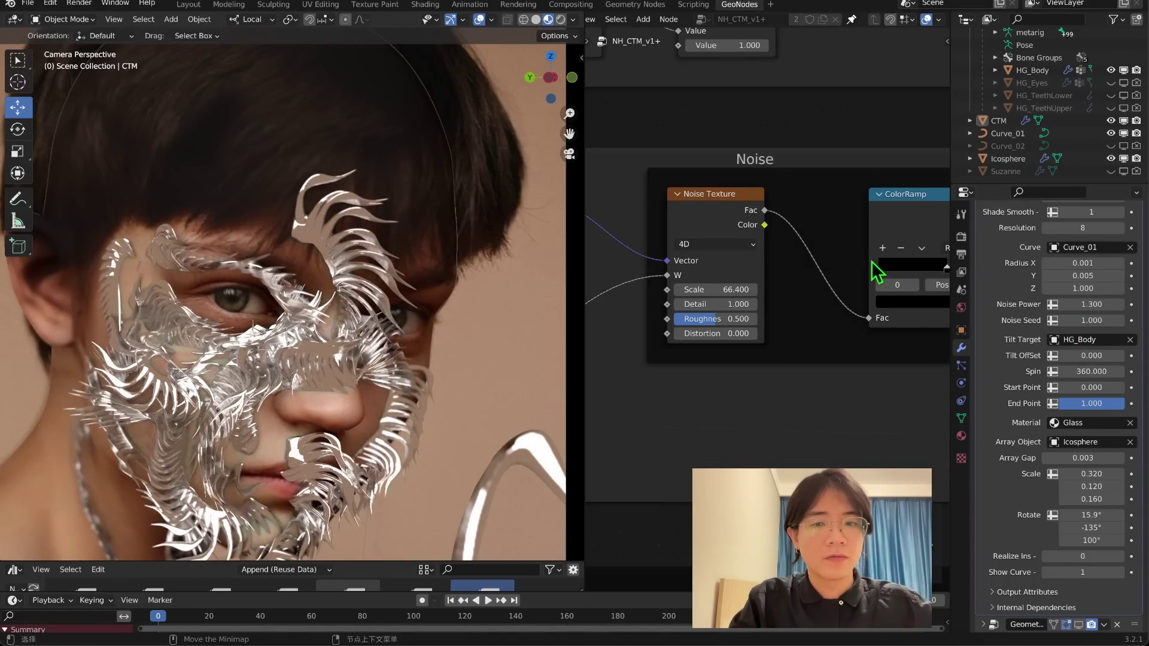
# Try moving a ColorRamp stop in the Noise frame and undo it, and set the Noise Texture's Scale to 16.200
pyautogui.moveTo(872, 262); pyautogui.dragTo(823, 251, button='middle')
pyautogui.moveTo(836, 248); pyautogui.dragTo(913, 256)
pyautogui.hotkey('ctrl', 'z')
pyautogui.moveTo(705, 279); pyautogui.dragTo(897, 291, button='middle')
pyautogui.moveTo(802, 287); pyautogui.dragTo(772, 288)
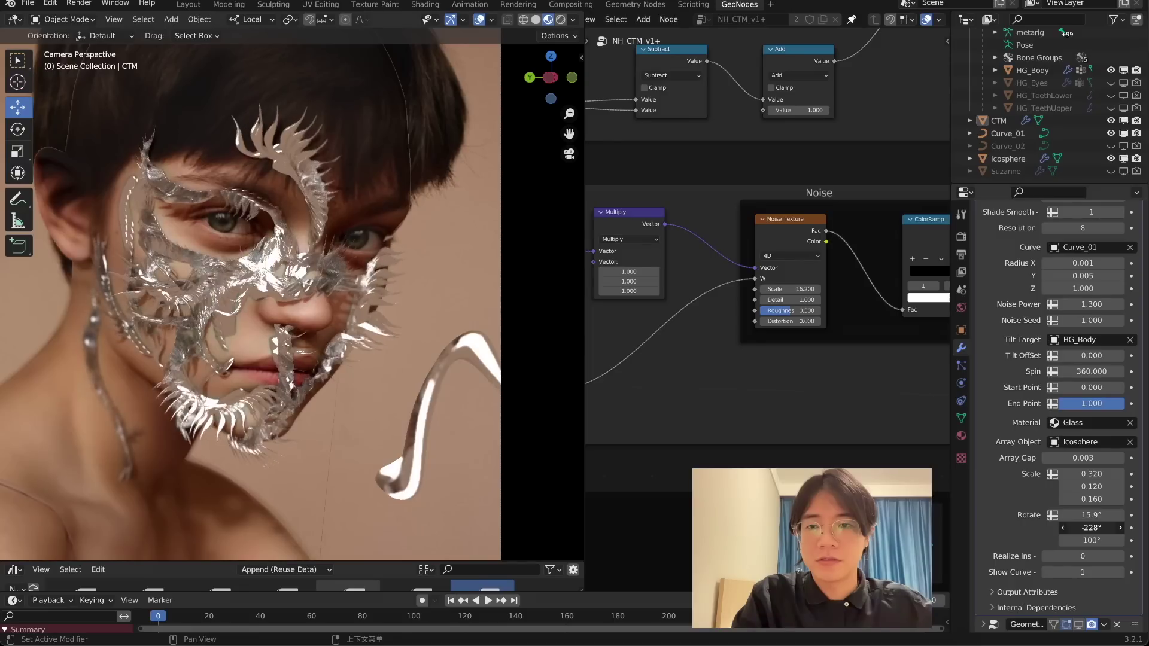
# Rotate the arrayed horns to -173° on Y
pyautogui.moveTo(1091, 527)
pyautogui.mouseDown()
pyautogui.moveTo(1116, 517)
pyautogui.moveTo(1091, 528)
pyautogui.mouseUp()
# Reshape the Final Shape float curve into two peaks with a deep dip between them and lowered ends
pyautogui.scroll(-10, 723, 189)
pyautogui.moveTo(751, 194); pyautogui.dragTo(730, 432, button='middle')
pyautogui.scroll(5, 780, 335)
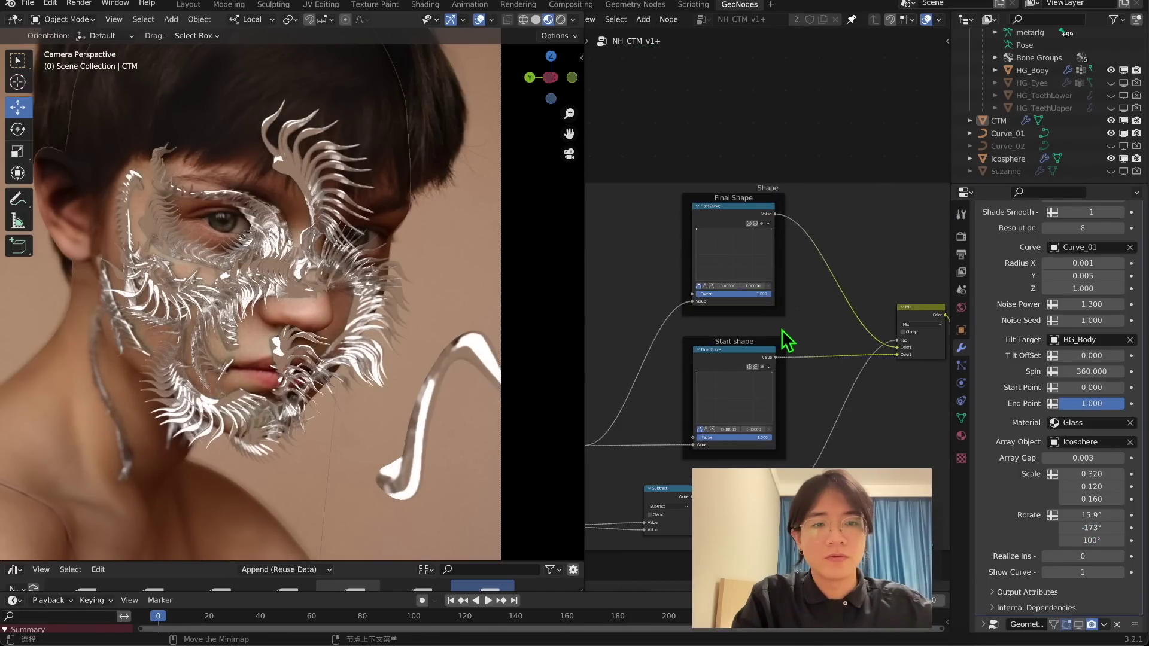
pyautogui.scroll(3, 779, 279)
pyautogui.moveTo(778, 278); pyautogui.dragTo(781, 269, button='middle')
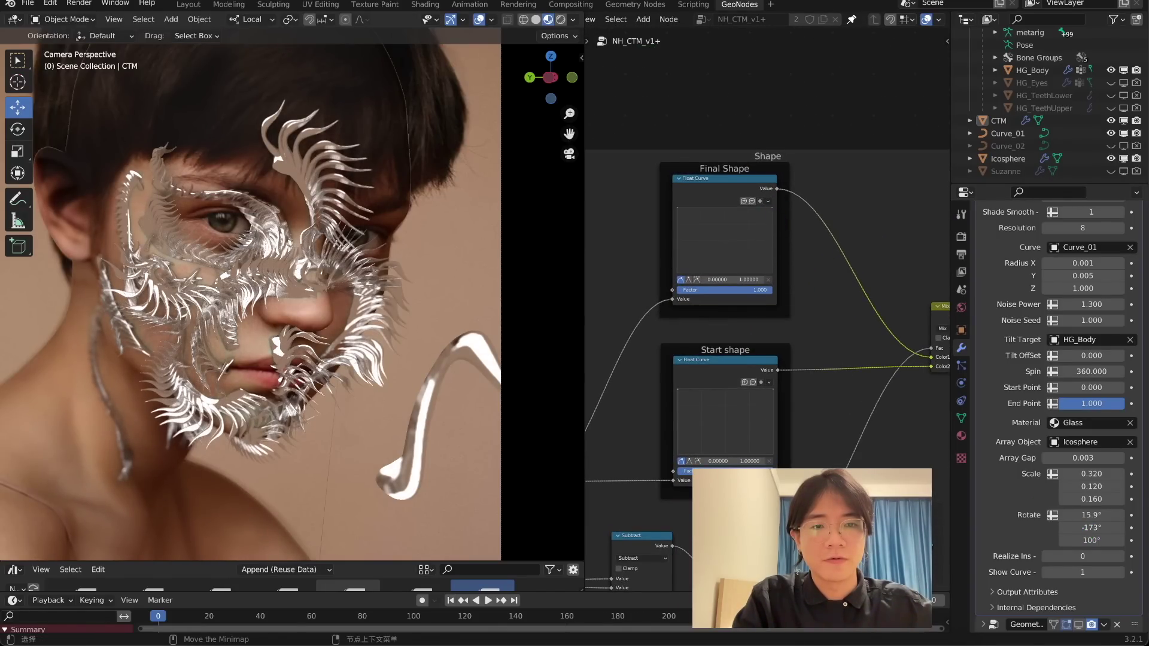
pyautogui.moveTo(772, 208); pyautogui.dragTo(772, 273)
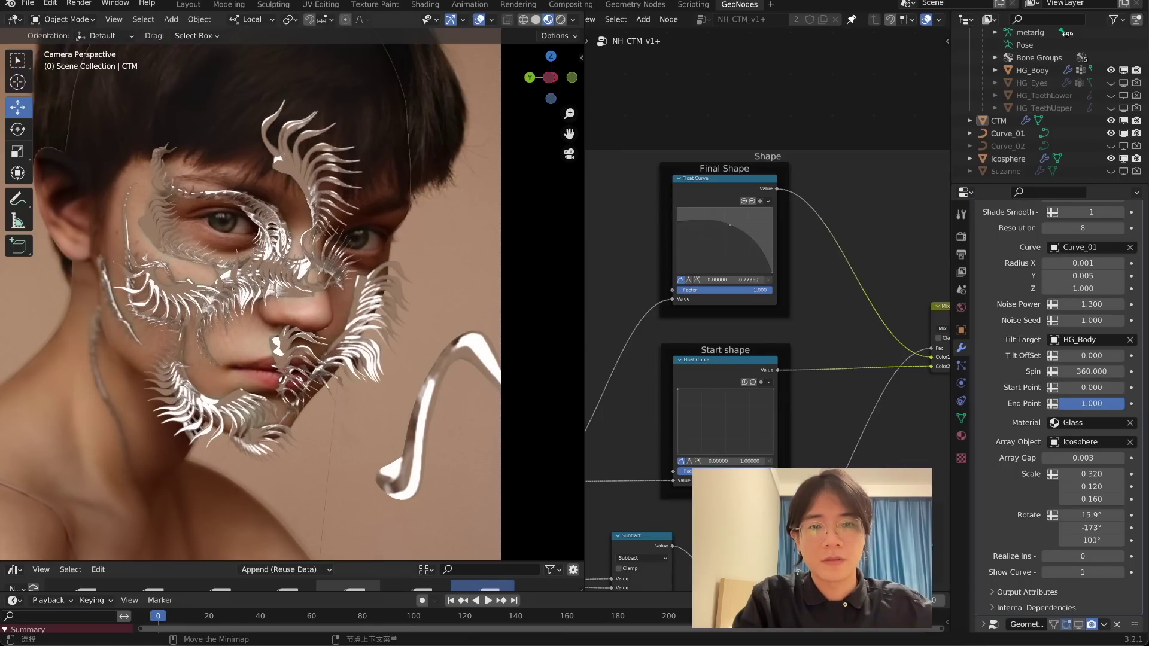
pyautogui.moveTo(678, 222)
pyautogui.mouseDown()
pyautogui.moveTo(677, 232)
pyautogui.moveTo(703, 213)
pyautogui.moveTo(679, 244)
pyautogui.mouseUp()
pyautogui.rightClick(679, 243)
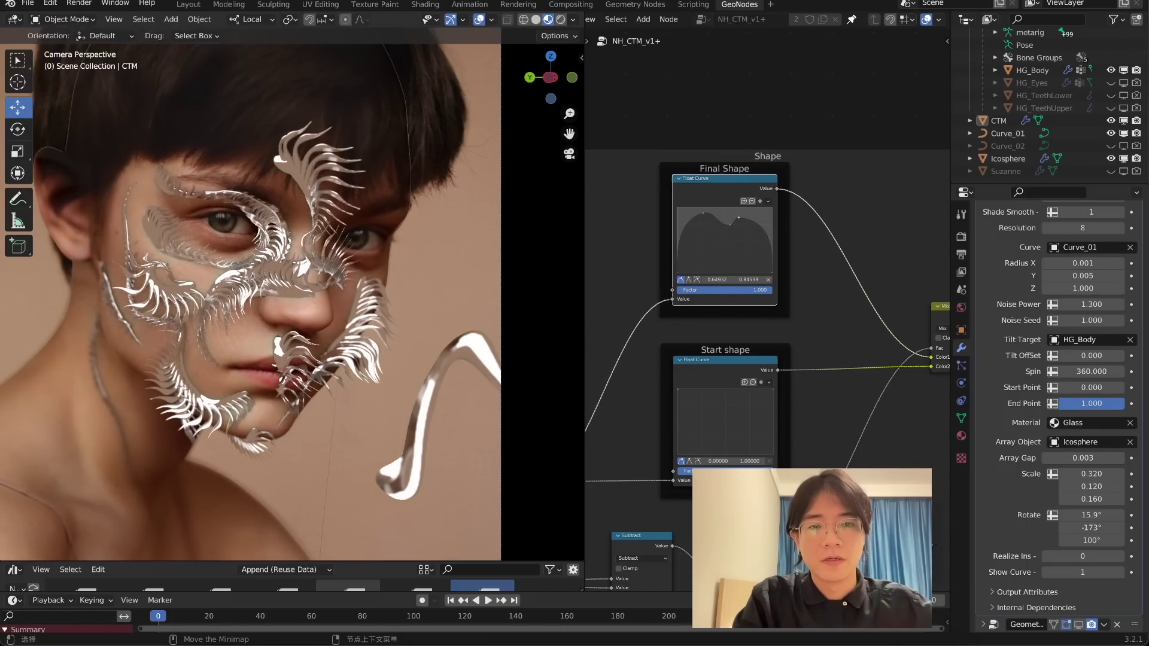
pyautogui.moveTo(727, 248); pyautogui.dragTo(749, 256)
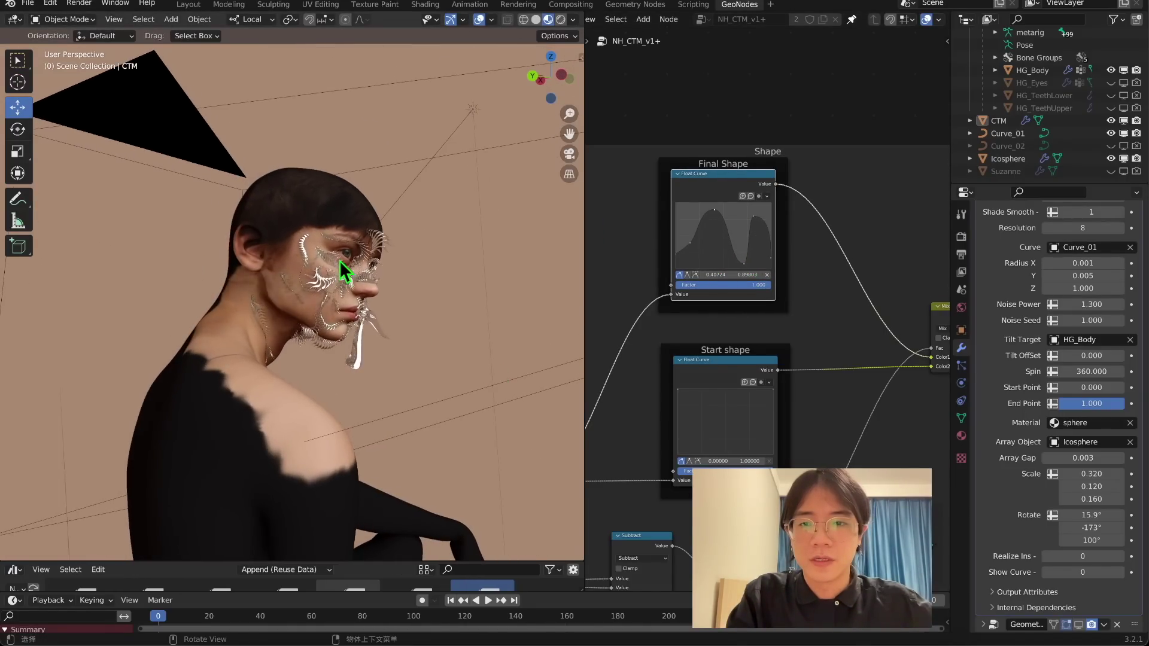
# Check the ornaments from the side and through the camera, and try Realize Ins at 1
pyautogui.moveTo(339, 260); pyautogui.dragTo(206, 236, button='middle')
pyautogui.press('KP_0')
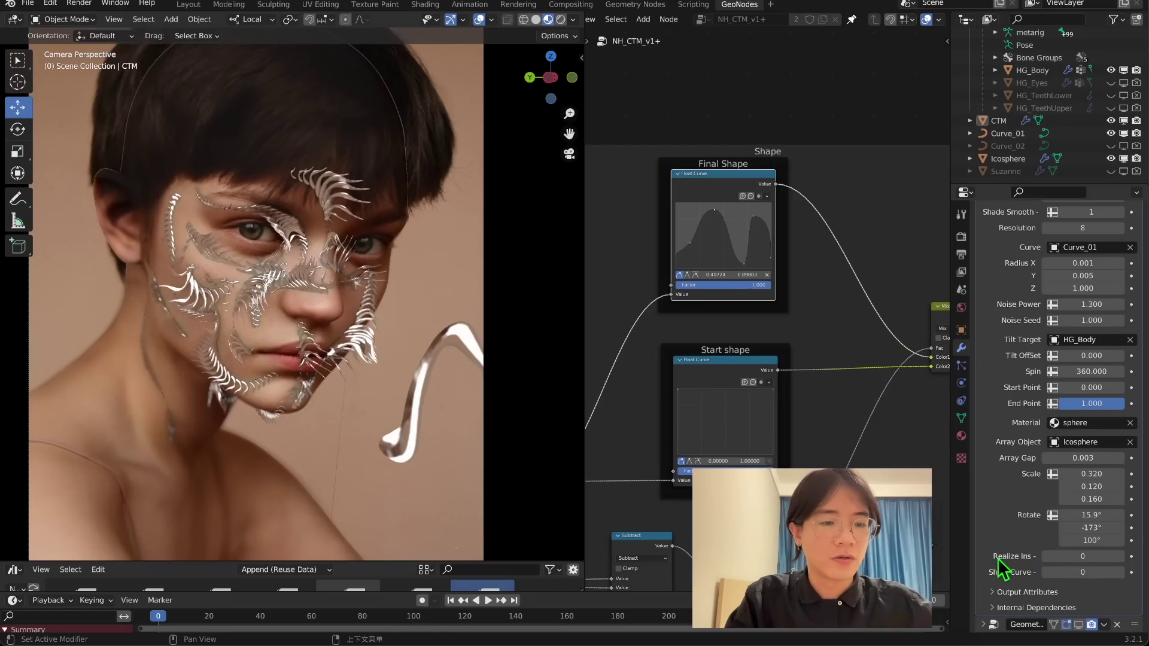
pyautogui.scroll(5, 509, 314)
pyautogui.scroll(-1, 585, 249)
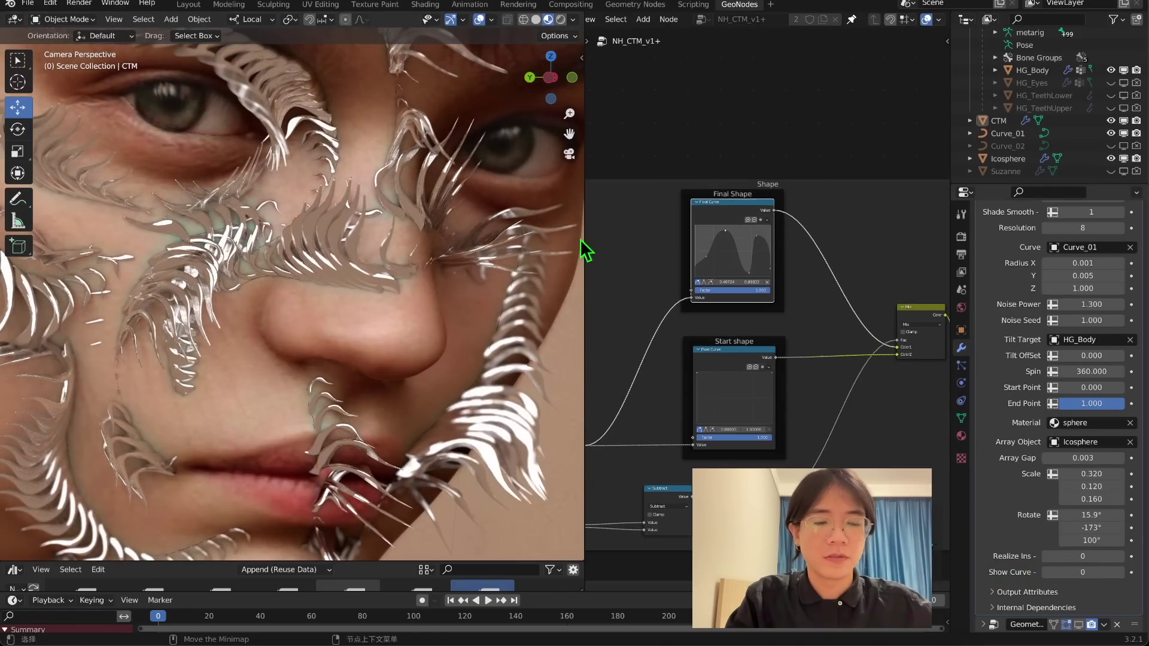
pyautogui.moveTo(1049, 561); pyautogui.dragTo(1064, 564)
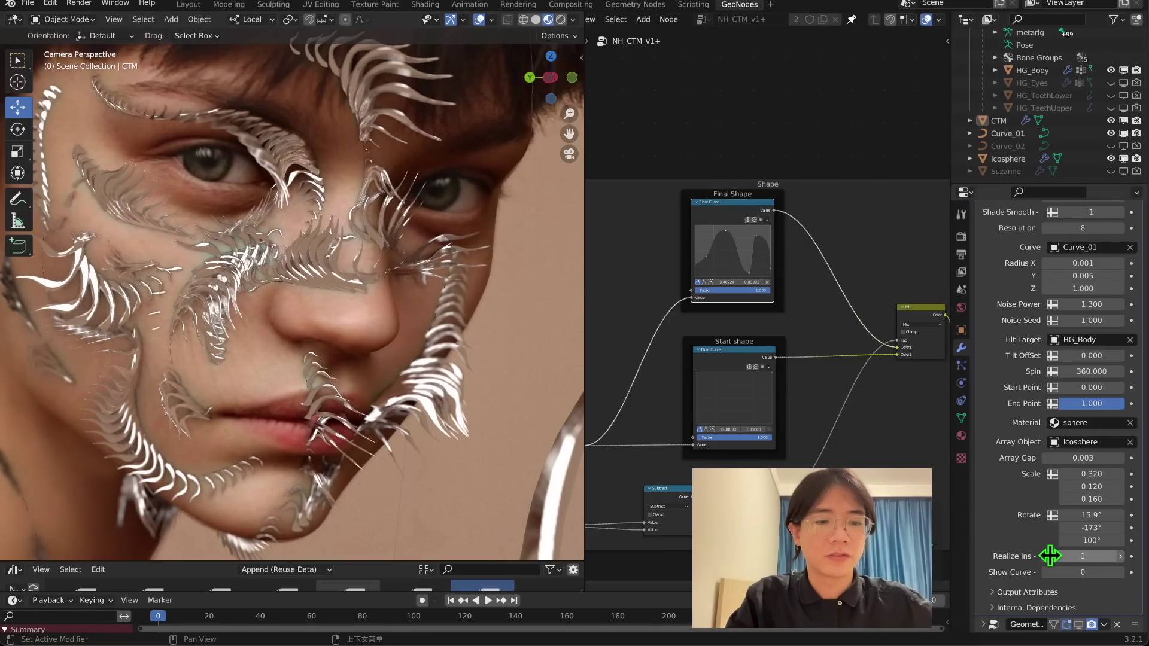
# Add a Remesh modifier to the CTM object
pyautogui.scroll(-2, 415, 341)
pyautogui.scroll(5, 993, 359)
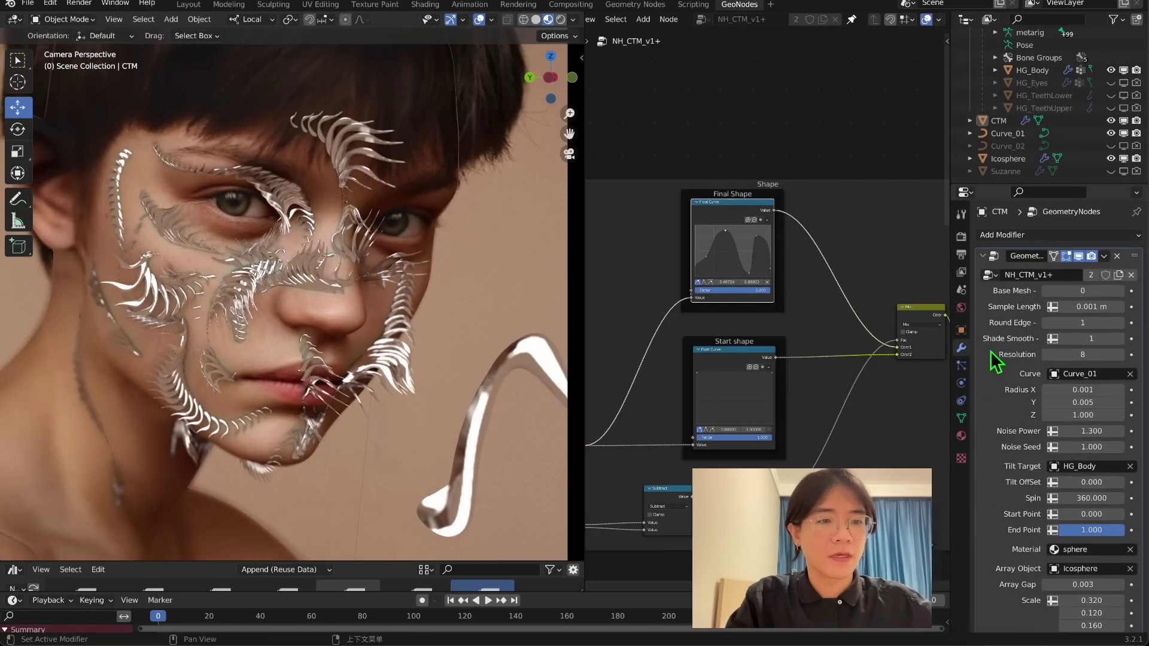
pyautogui.click(984, 234)
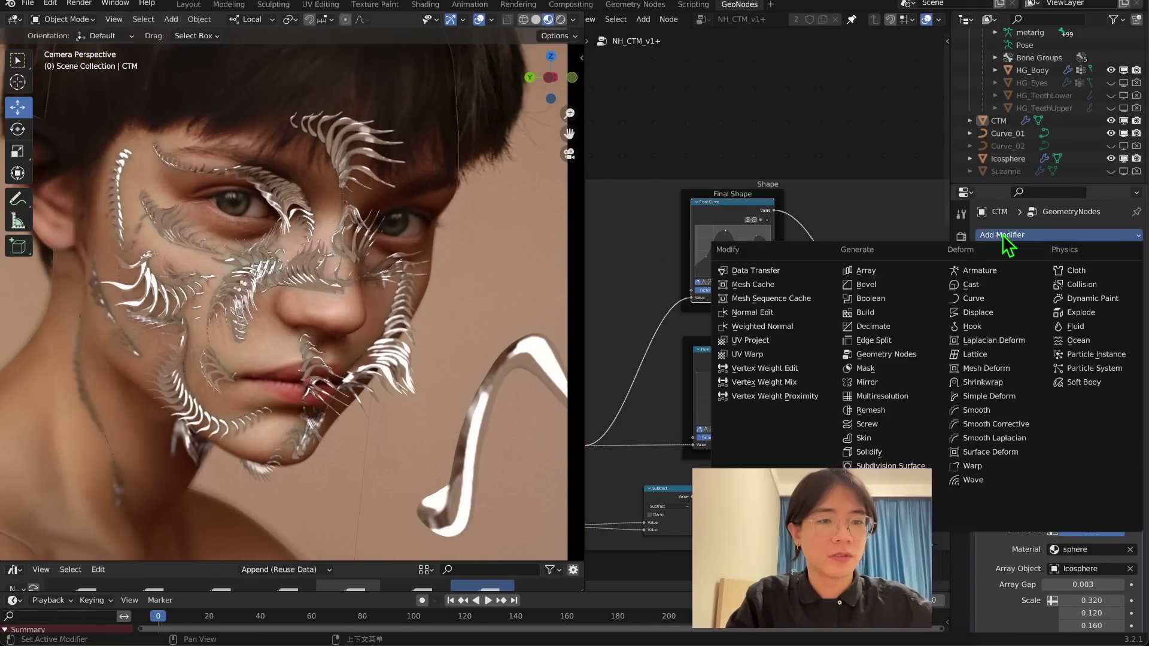
pyautogui.click(894, 412)
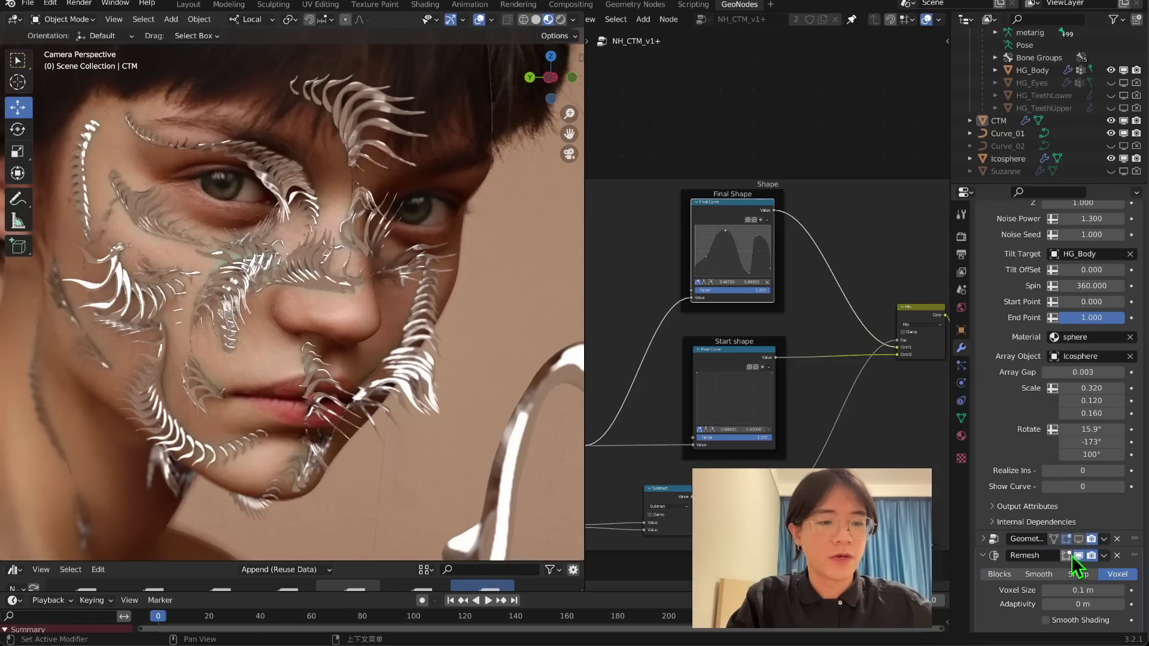
pyautogui.scroll(2, 1062, 456)
pyautogui.scroll(2, 1036, 359)
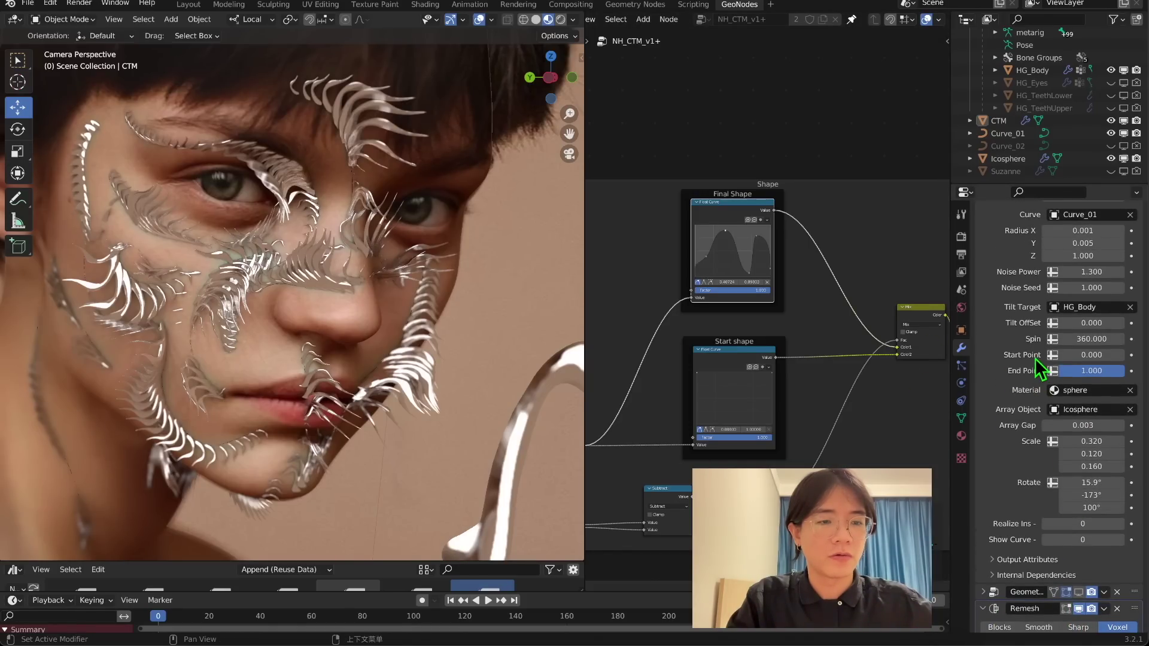
# Set Realize Ins to 1 and the Remesh modifier's voxel size to 0.001 m on the CTM object
pyautogui.scroll(-3, 1110, 503)
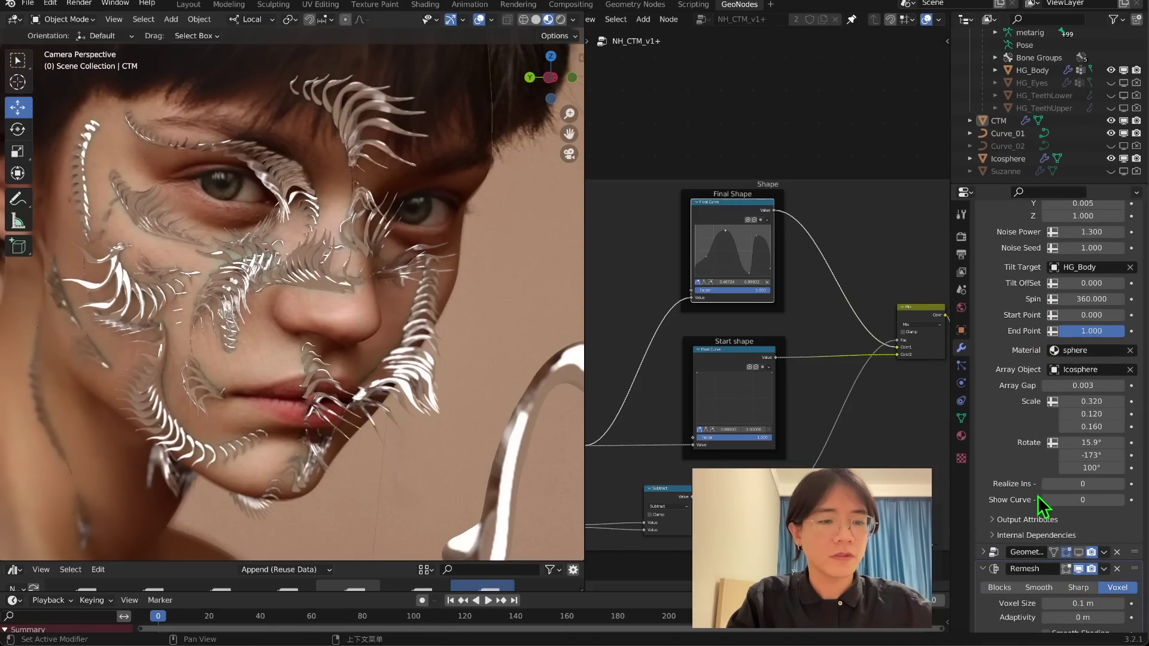
pyautogui.click(1119, 484)
pyautogui.scroll(-4, 352, 336)
pyautogui.moveTo(343, 291); pyautogui.dragTo(260, 249, button='middle')
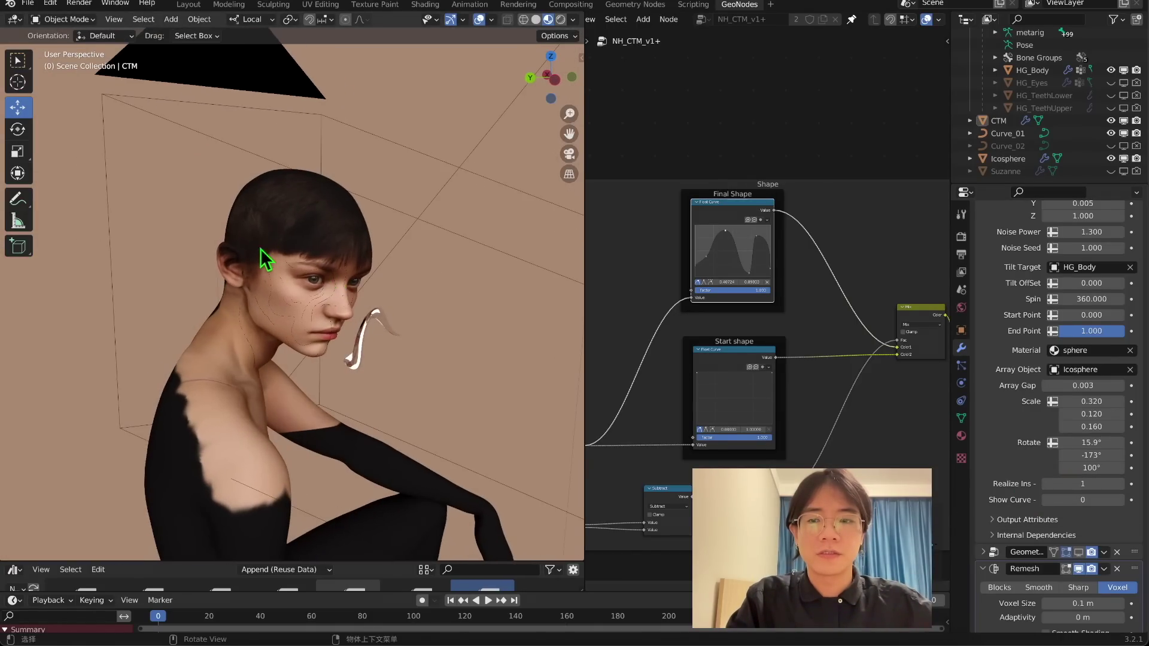
pyautogui.click(569, 154)
pyautogui.scroll(-1, 1077, 583)
pyautogui.click(1080, 589)
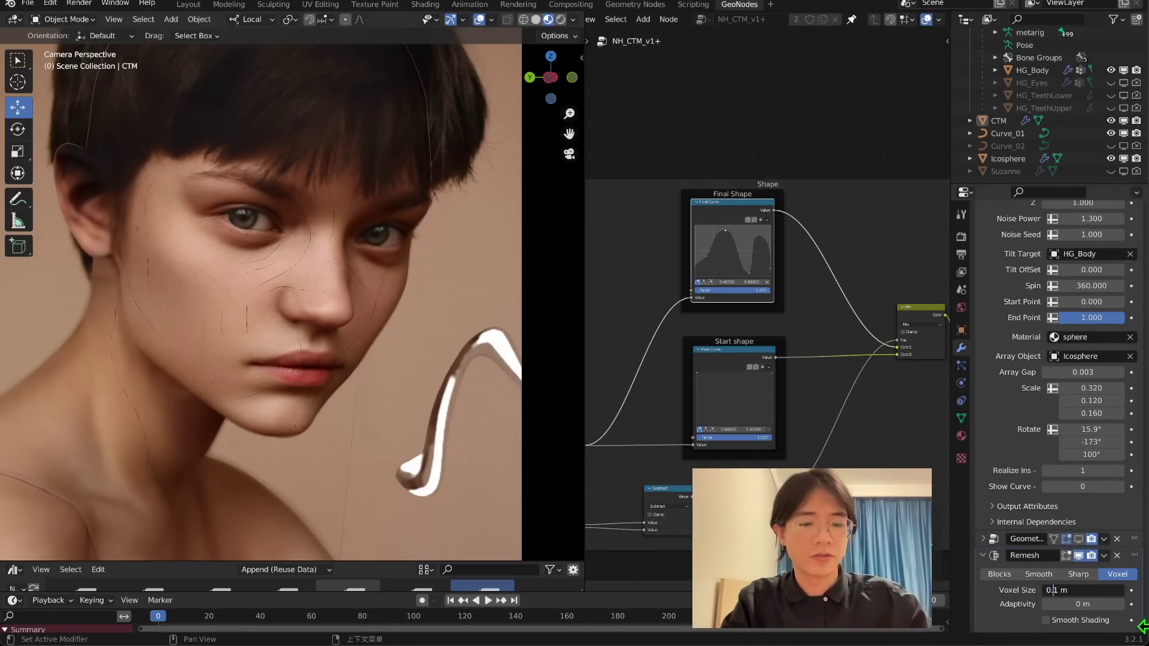
pyautogui.press('Return')
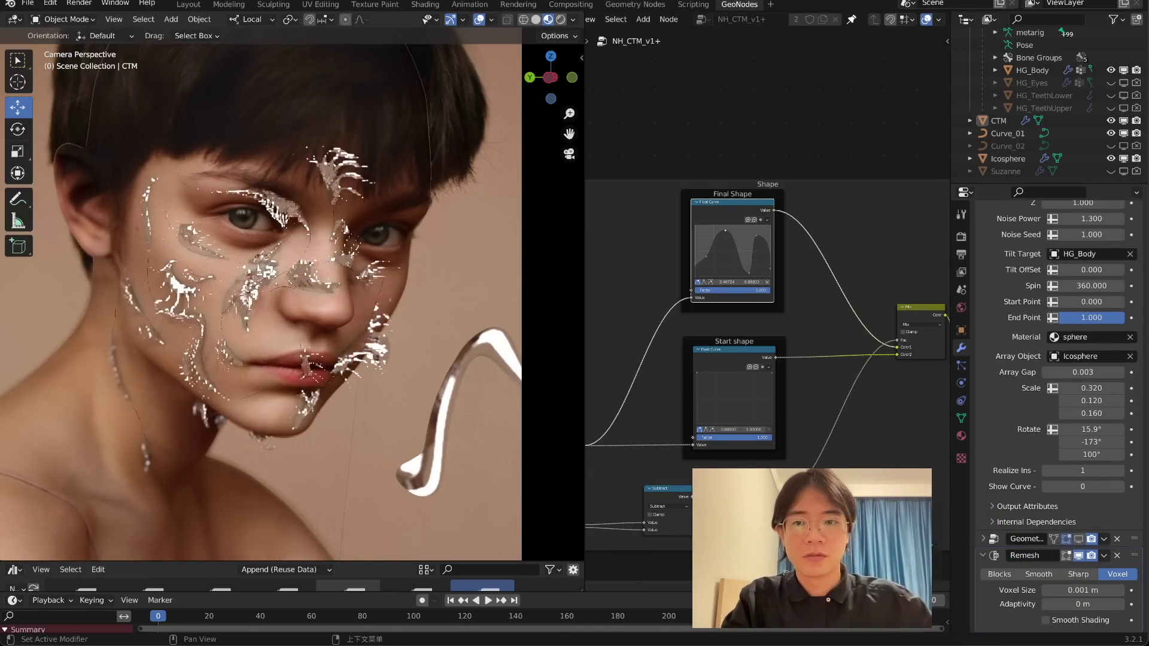
# Enable smooth shading on the Remesh modifier and inspect the ornaments around the nose and eyes up close
pyautogui.scroll(2, 526, 282)
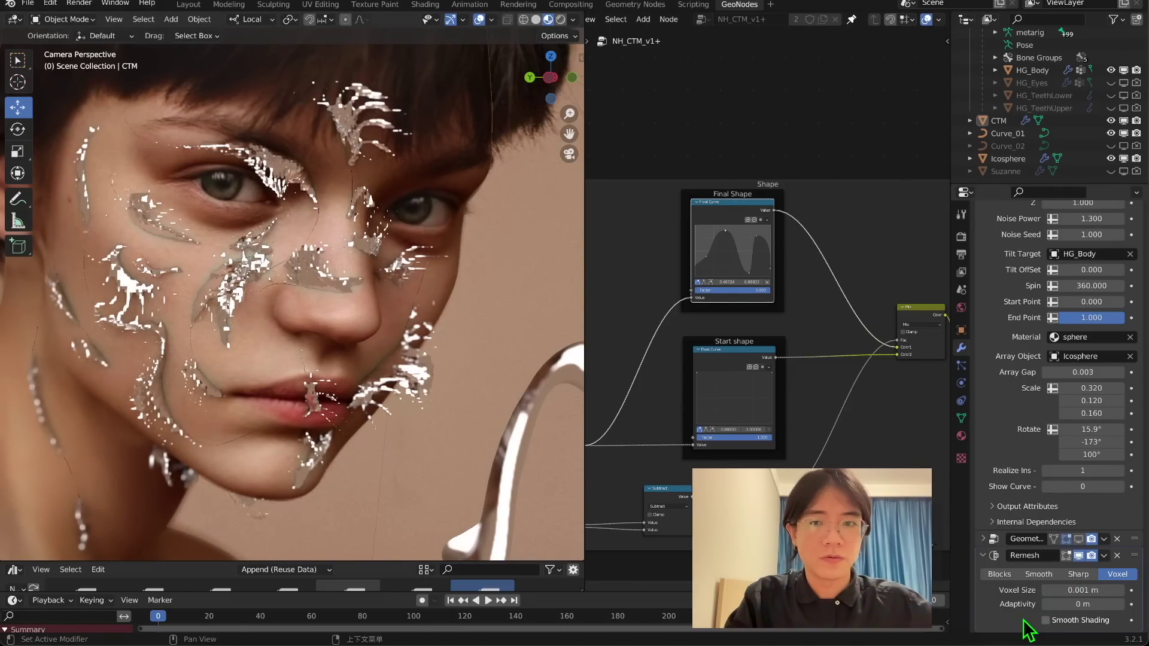
pyautogui.click(1045, 619)
pyautogui.scroll(2, 430, 347)
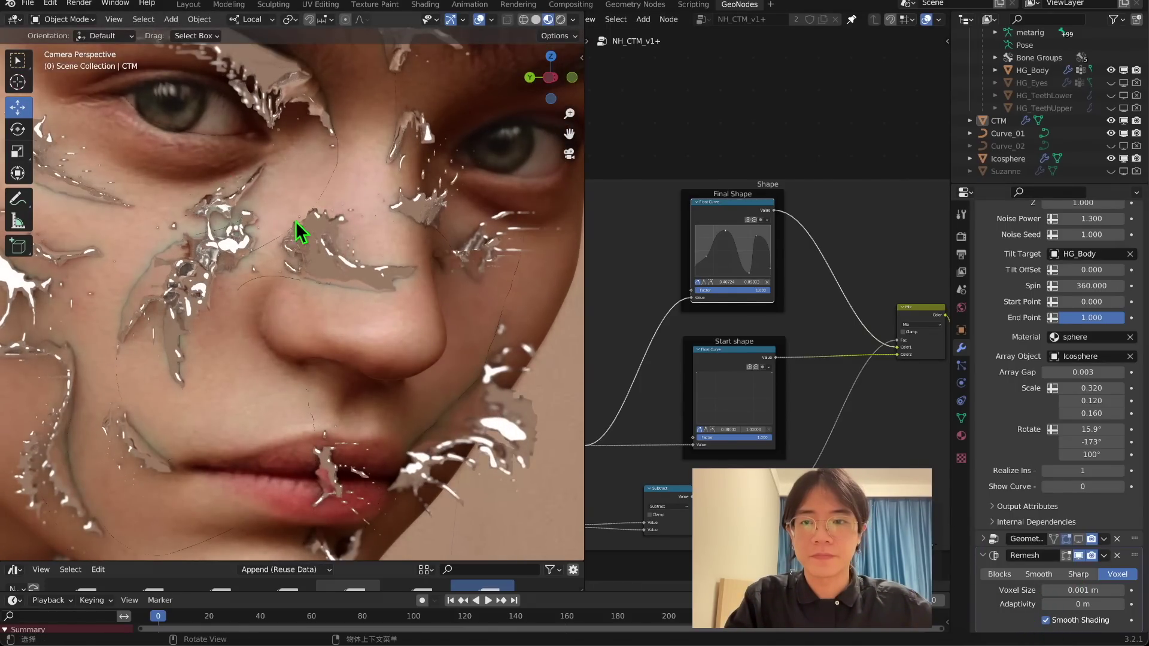
pyautogui.moveTo(297, 230); pyautogui.dragTo(359, 313, button='middle')
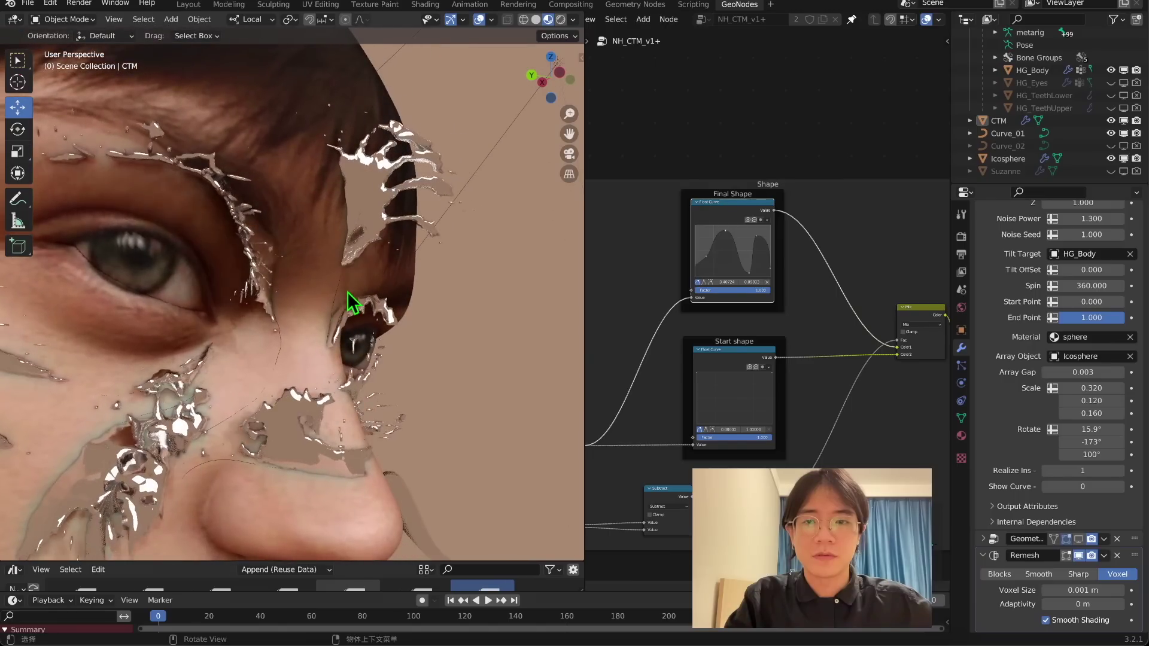
# Refine the Remesh voxel size to 0.0005 m and check the ornaments across the face from several angles
pyautogui.click(1064, 586)
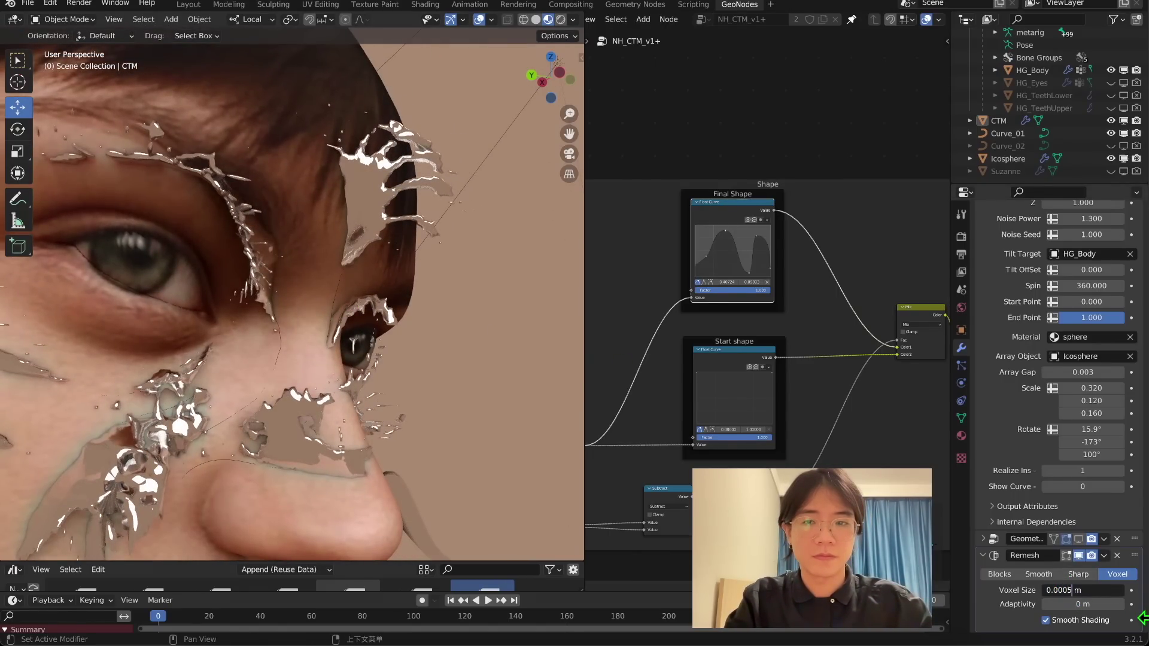
pyautogui.press('Return')
pyautogui.scroll(-5, 444, 321)
pyautogui.moveTo(443, 321); pyautogui.dragTo(400, 362, button='middle')
pyautogui.scroll(-7, 359, 335)
pyautogui.scroll(7, 330, 342)
pyautogui.scroll(2, 323, 323)
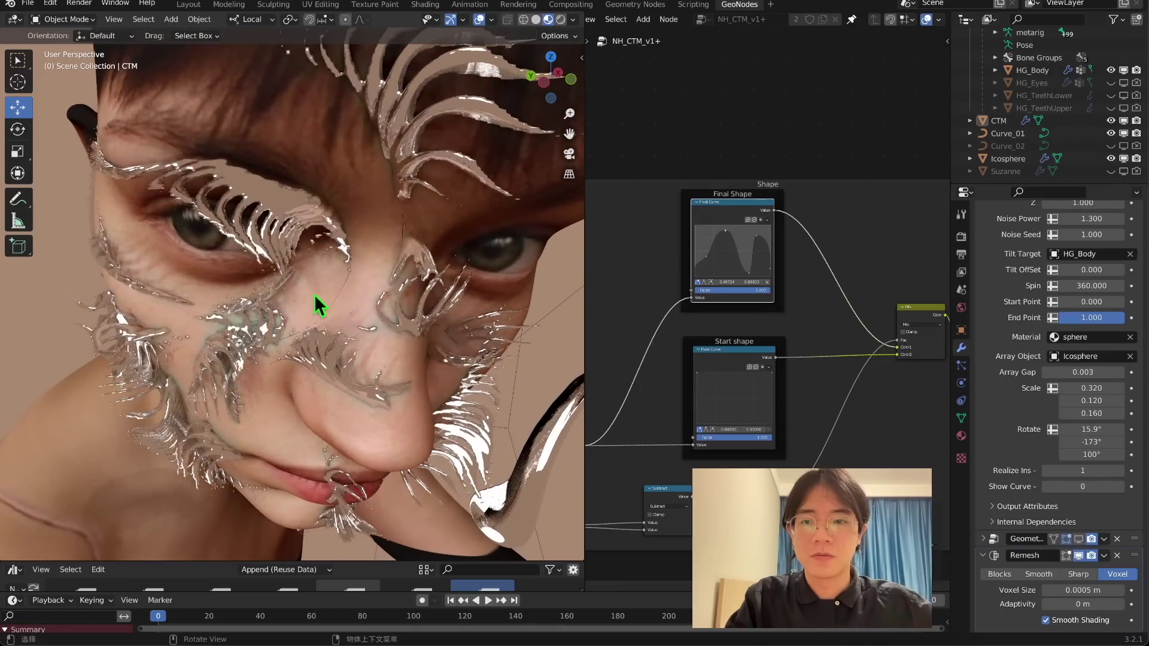
pyautogui.moveTo(328, 268); pyautogui.dragTo(389, 335, button='middle')
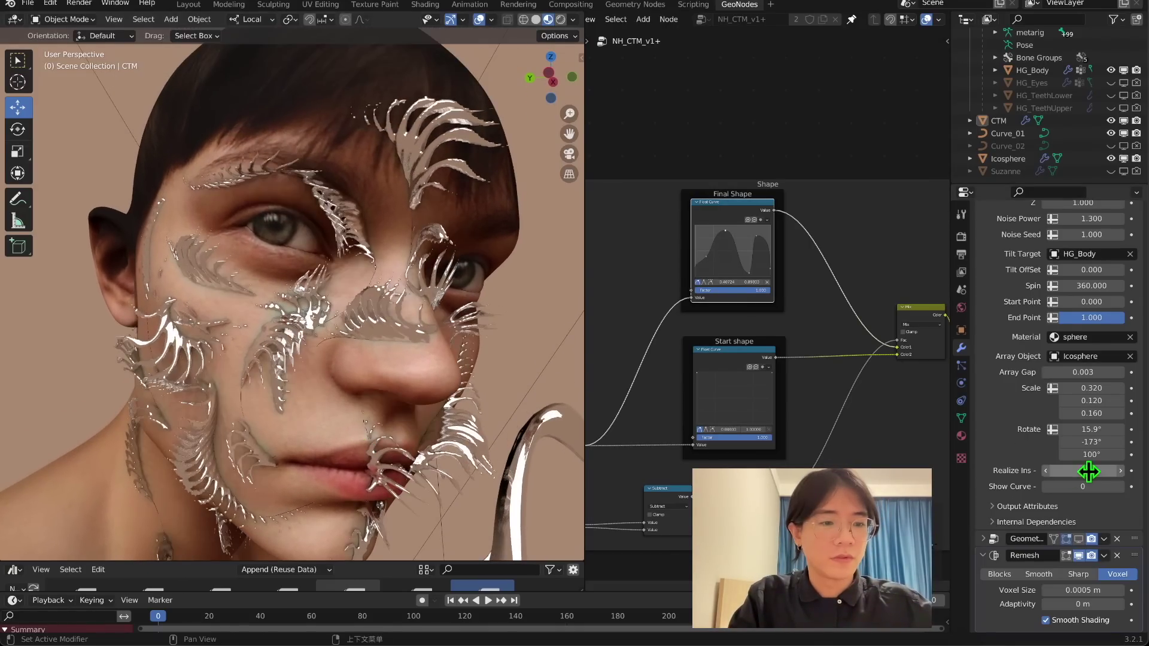
# Compare the ornaments with Realize Ins at 0, then restore it to 1 and return to the camera view
pyautogui.click(1046, 471)
pyautogui.press('KP_0')
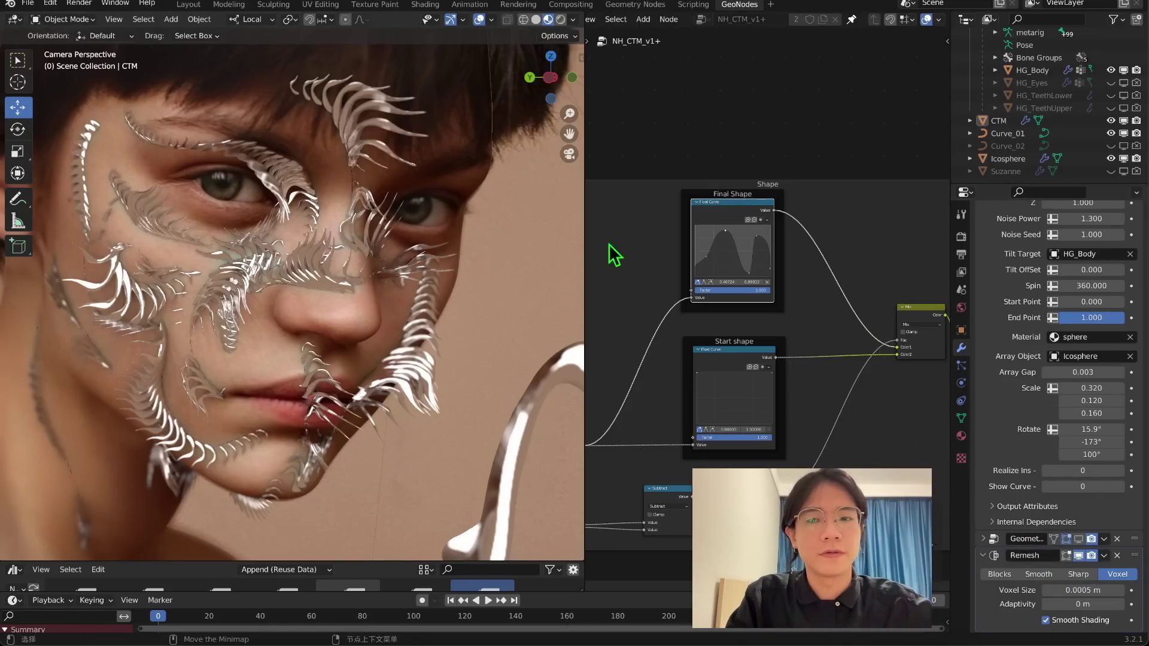
pyautogui.click(1119, 470)
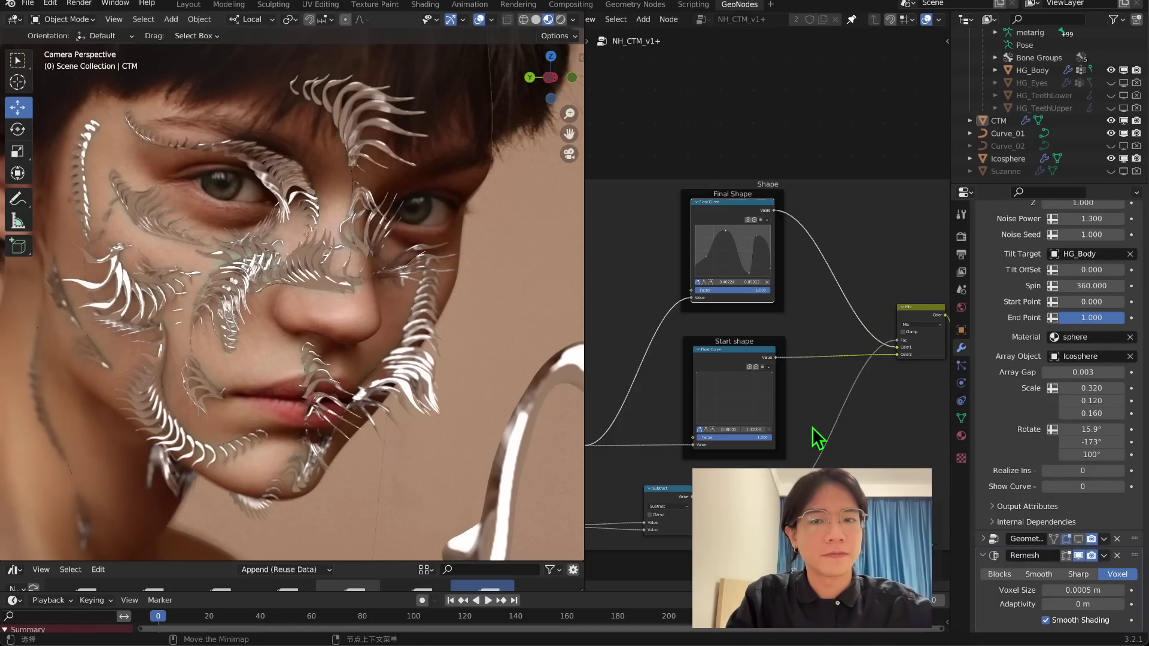
pyautogui.moveTo(377, 299); pyautogui.dragTo(429, 304, button='middle')
pyautogui.scroll(4, 355, 307)
pyautogui.moveTo(355, 307); pyautogui.dragTo(496, 191, button='middle')
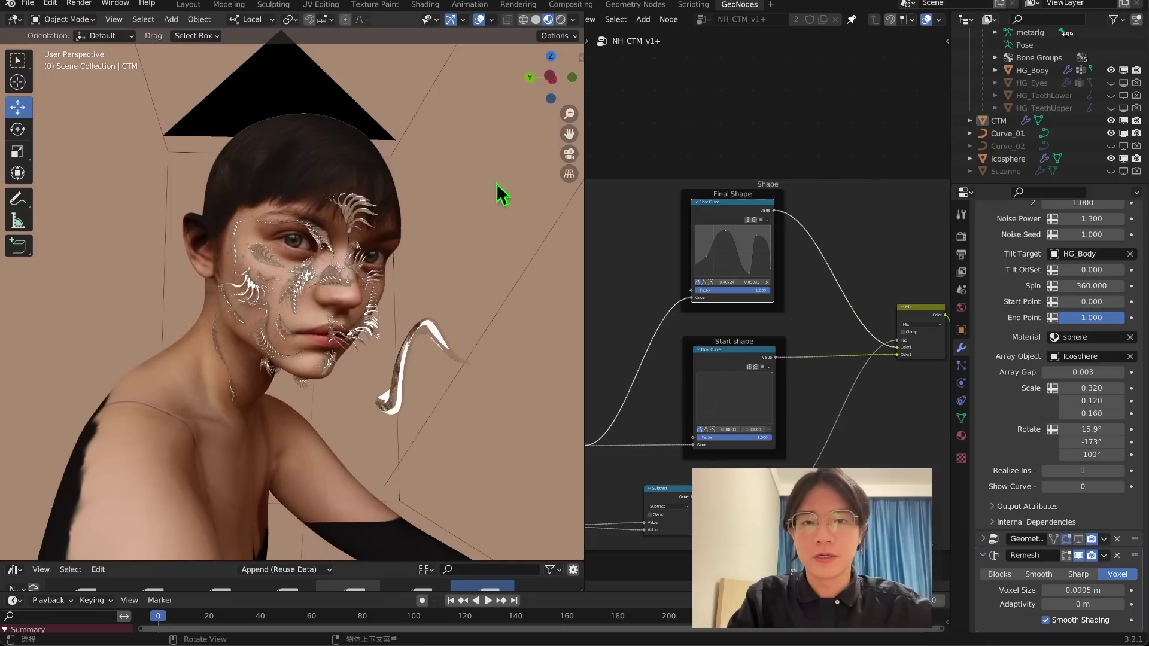
pyautogui.click(569, 155)
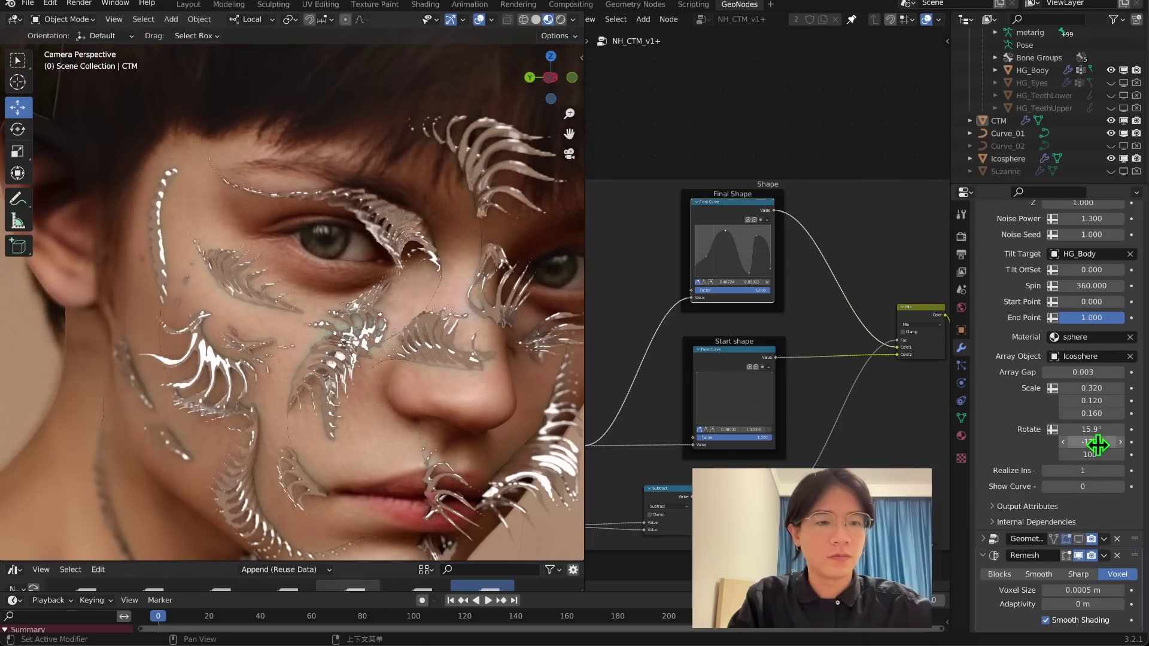
# Set Show Curve to 1 so the base curve geometry is displayed together with the arrayed horns
pyautogui.scroll(3, 1122, 461)
pyautogui.scroll(-3, 1122, 473)
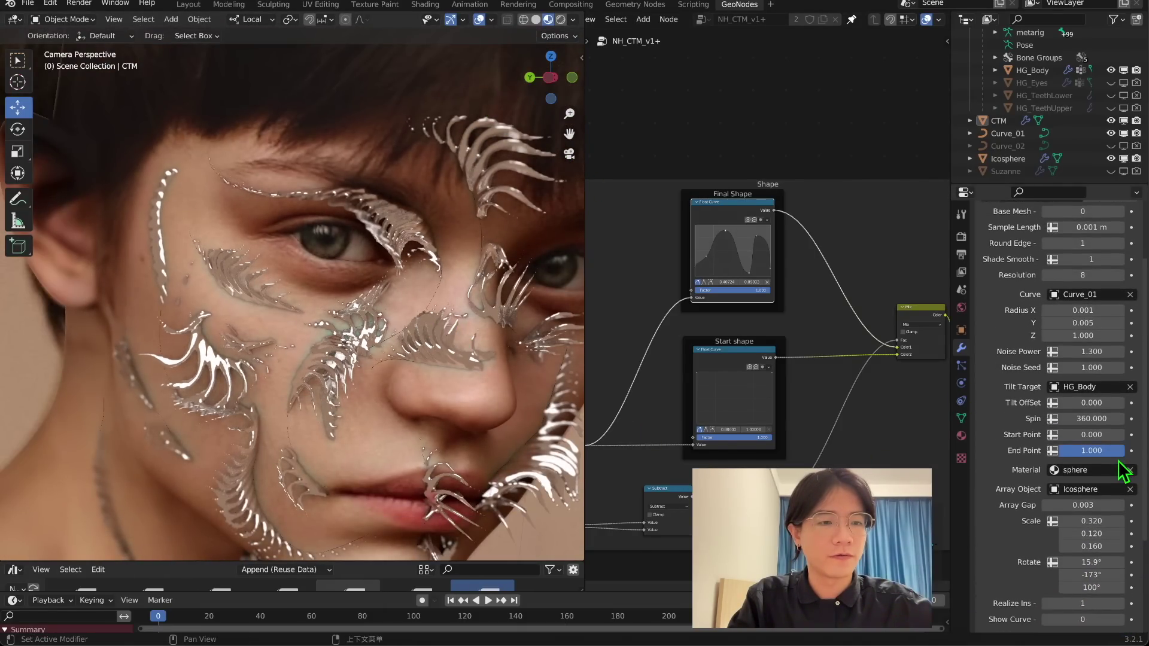
pyautogui.click(1120, 487)
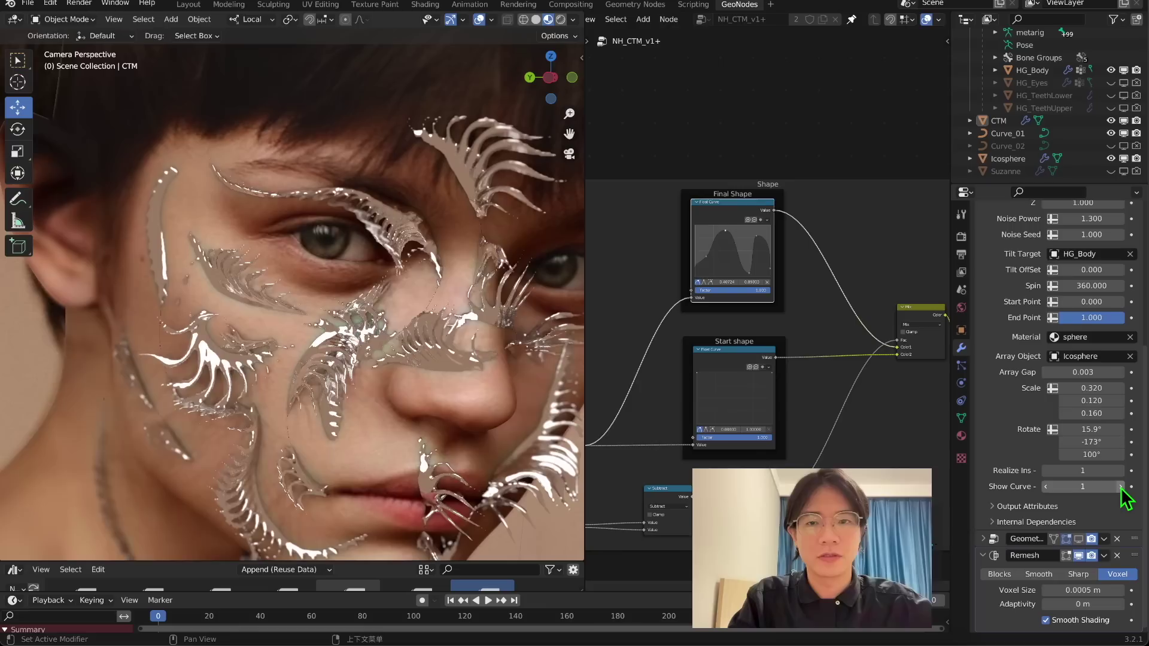
pyautogui.scroll(3, 376, 281)
pyautogui.keyDown('shift'); pyautogui.moveTo(373, 281); pyautogui.dragTo(217, 413, button='middle'); pyautogui.keyUp('shift')
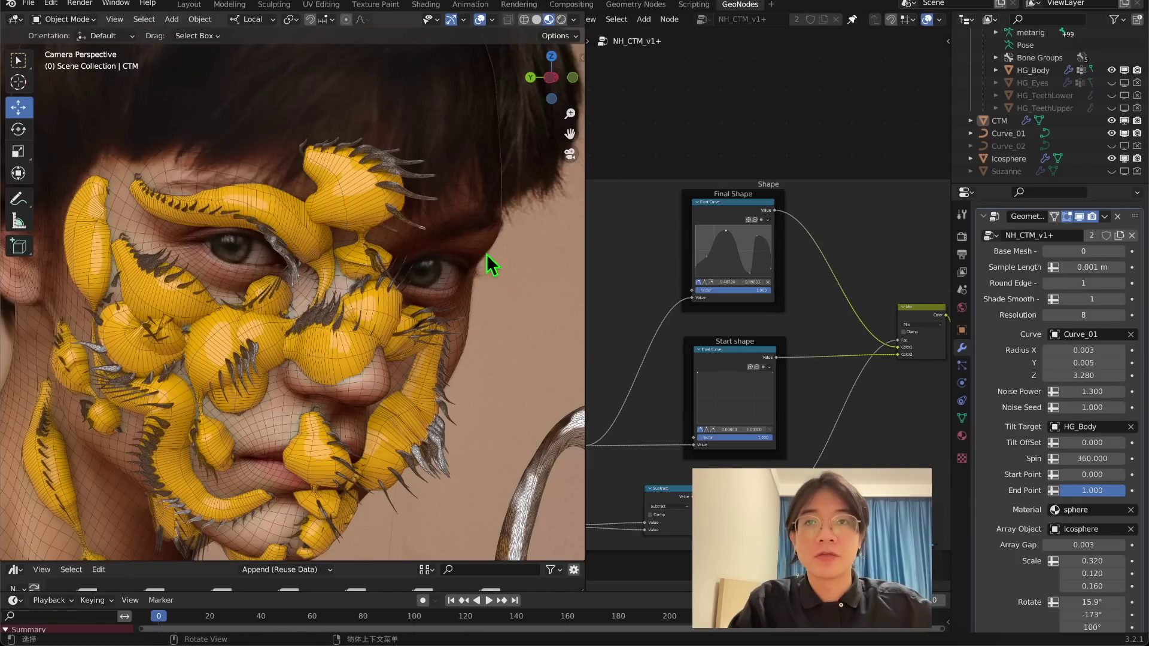
# Turn on the Remesh modifier's viewport display and examine the remeshed wireframe on the forehead ornament
pyautogui.keyDown('shift'); pyautogui.moveTo(321, 344); pyautogui.dragTo(333, 266, button='middle'); pyautogui.keyUp('shift')
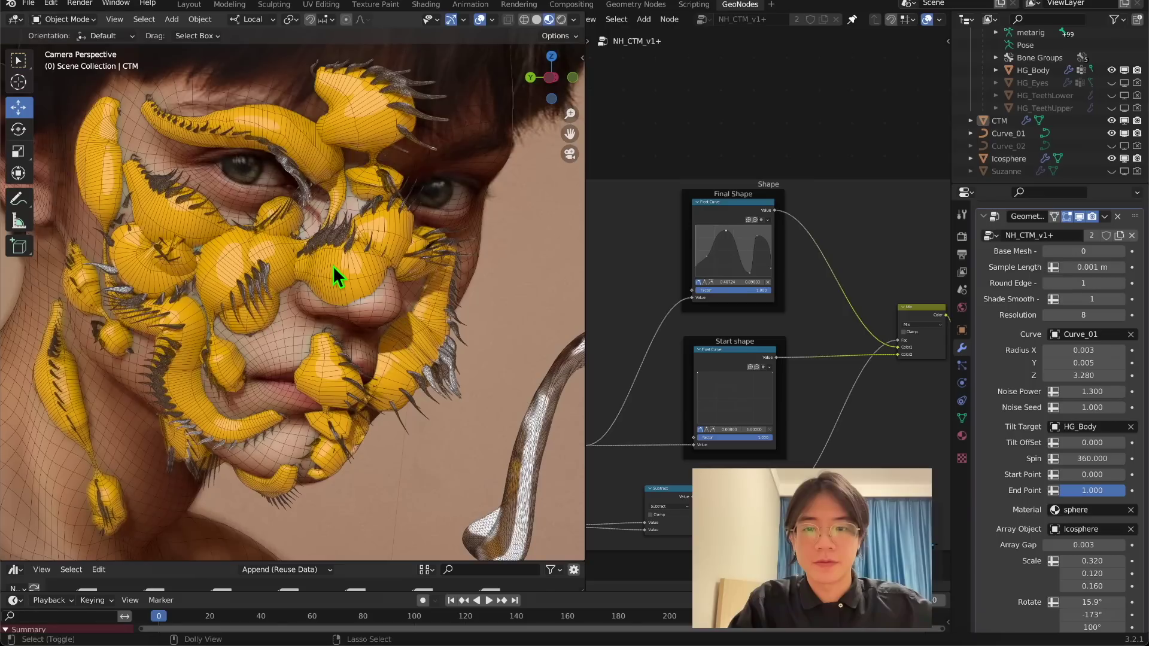
pyautogui.scroll(-6, 1086, 524)
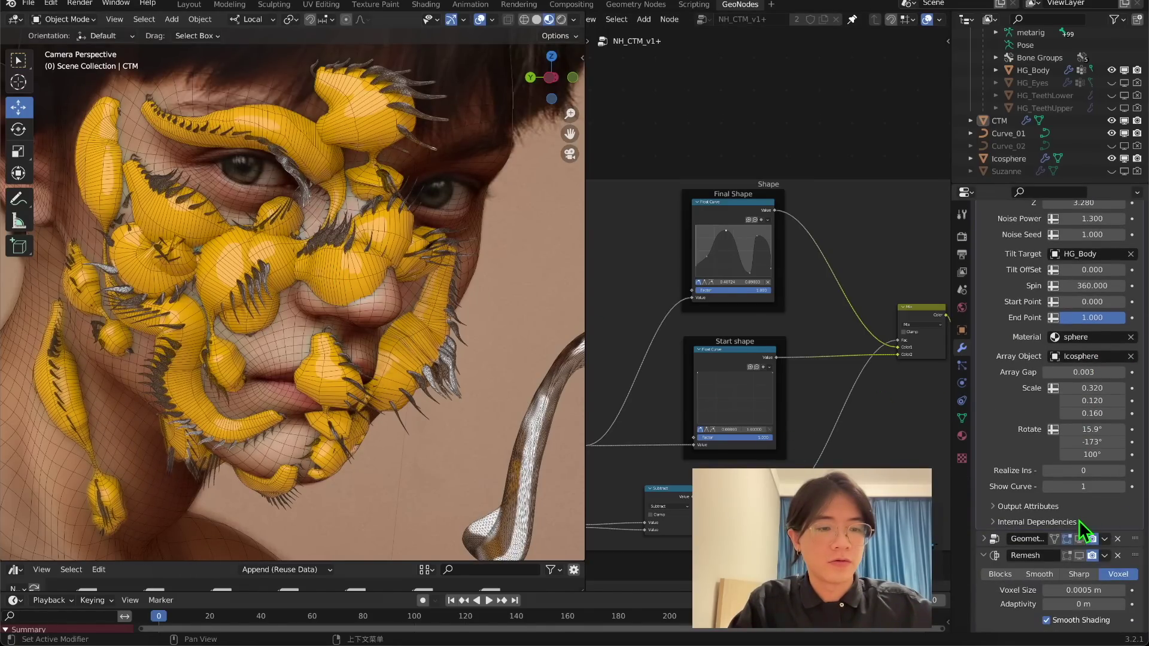
pyautogui.click(1078, 555)
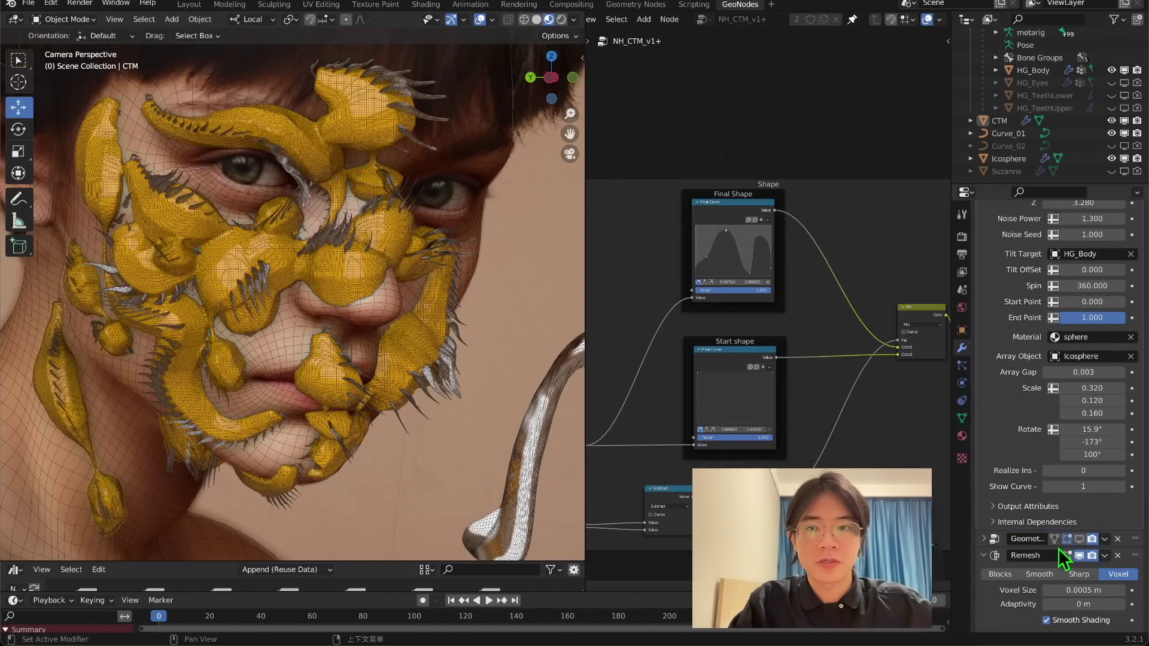
pyautogui.scroll(7, 413, 279)
pyautogui.keyDown('shift'); pyautogui.moveTo(447, 200); pyautogui.dragTo(302, 507, button='middle'); pyautogui.keyUp('shift')
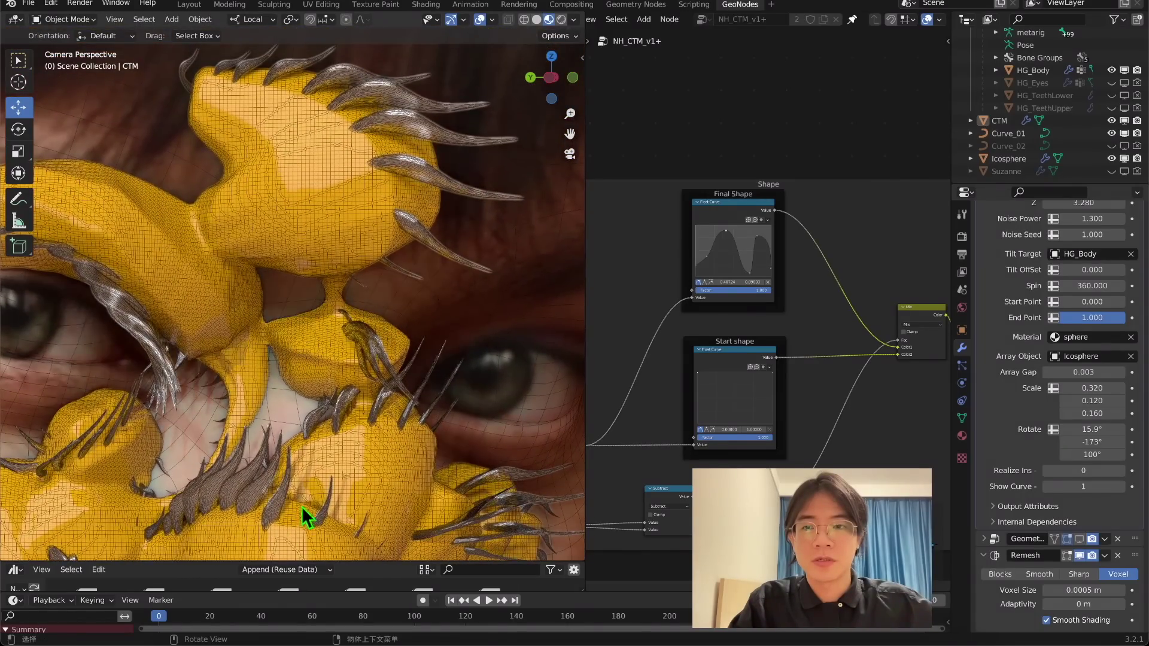
pyautogui.scroll(5, 353, 304)
pyautogui.scroll(-6, 361, 288)
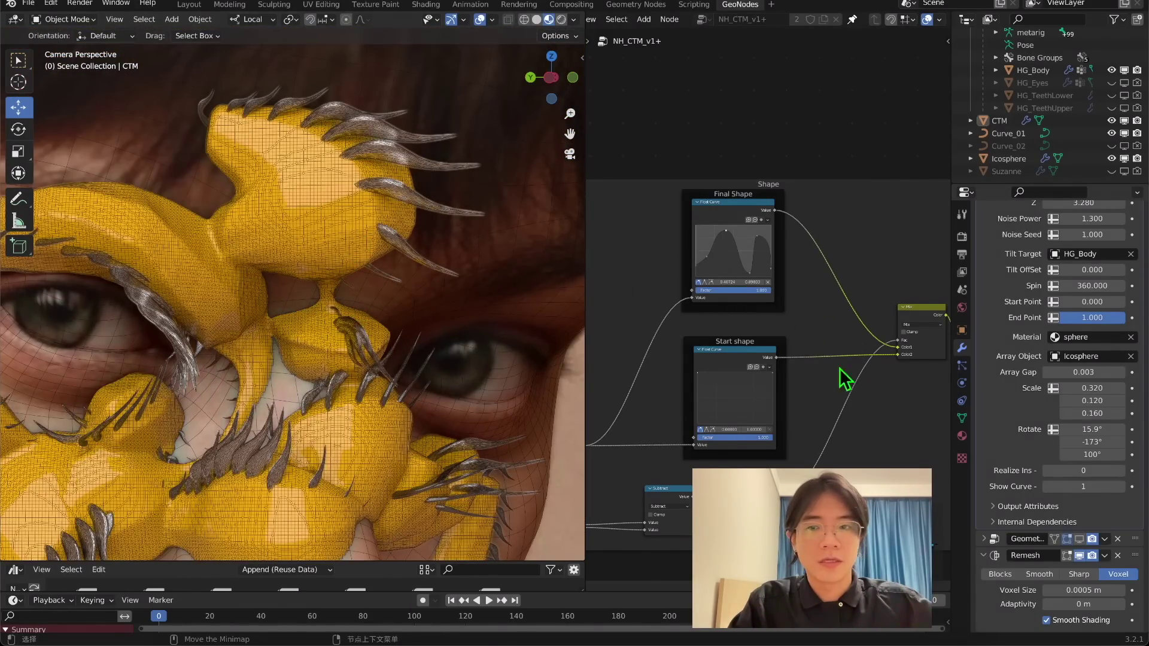
pyautogui.scroll(2, 370, 176)
pyautogui.scroll(3, 356, 353)
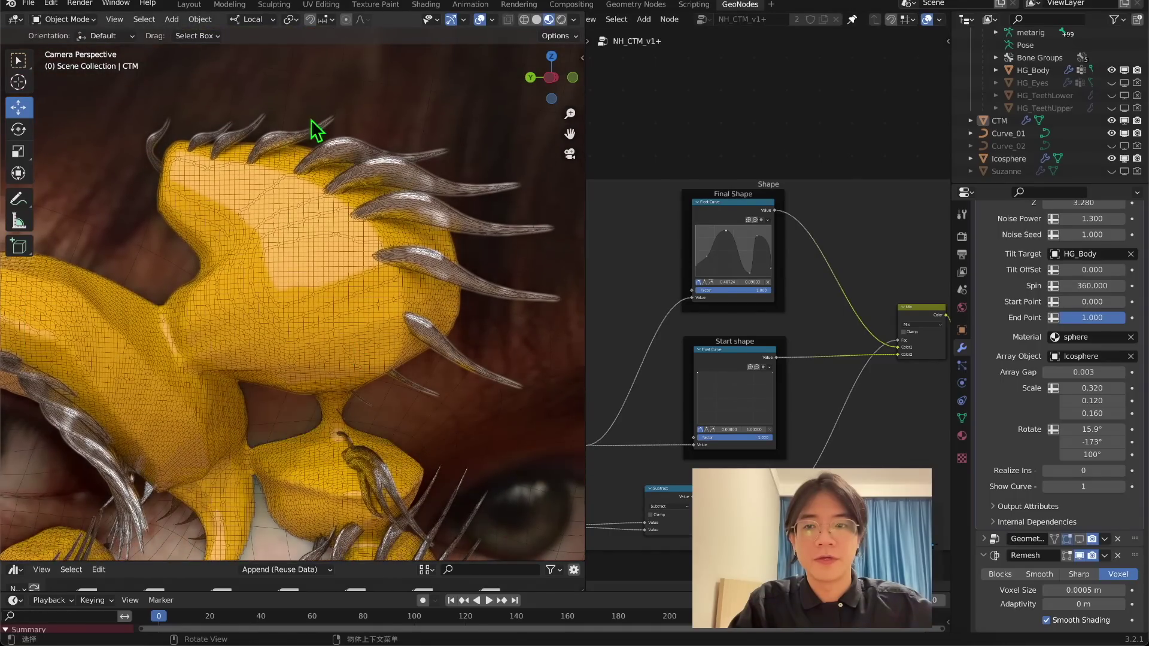
# Turn off the wireframe overlay in the 3D viewport
pyautogui.click(442, 218)
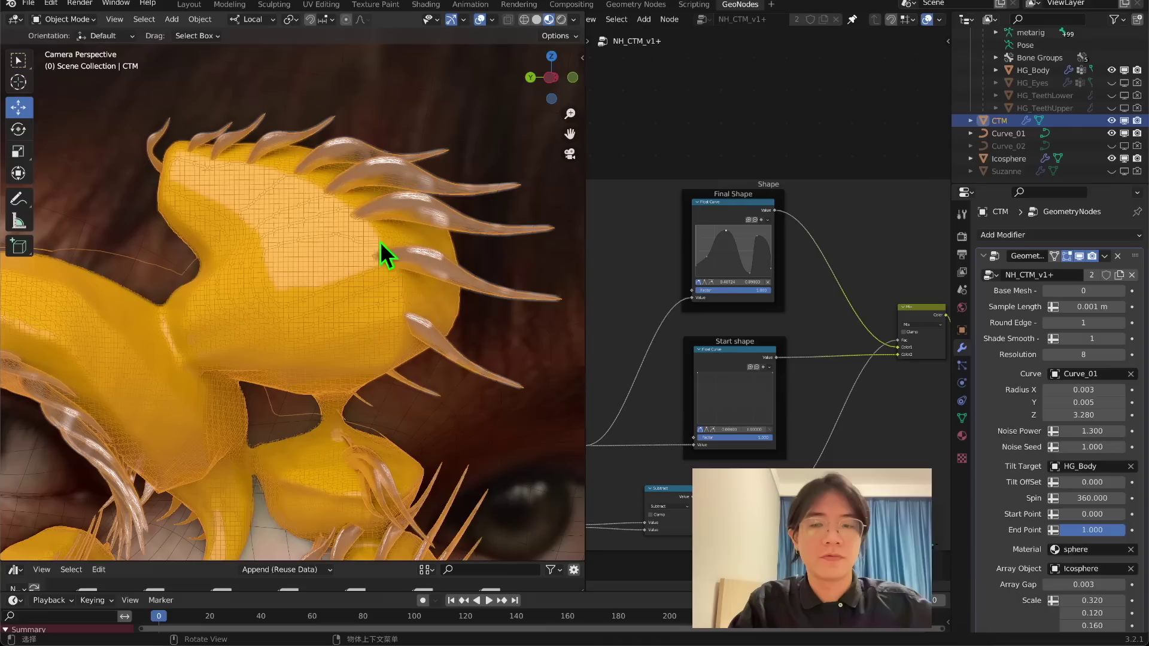
pyautogui.click(492, 19)
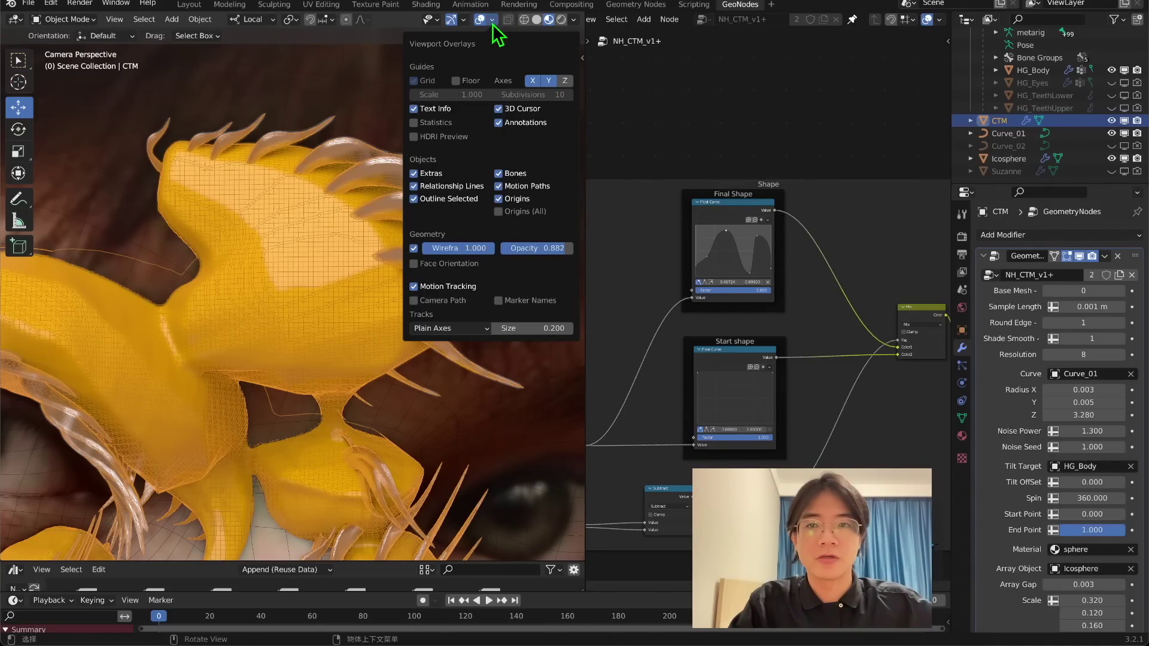
pyautogui.click(492, 19)
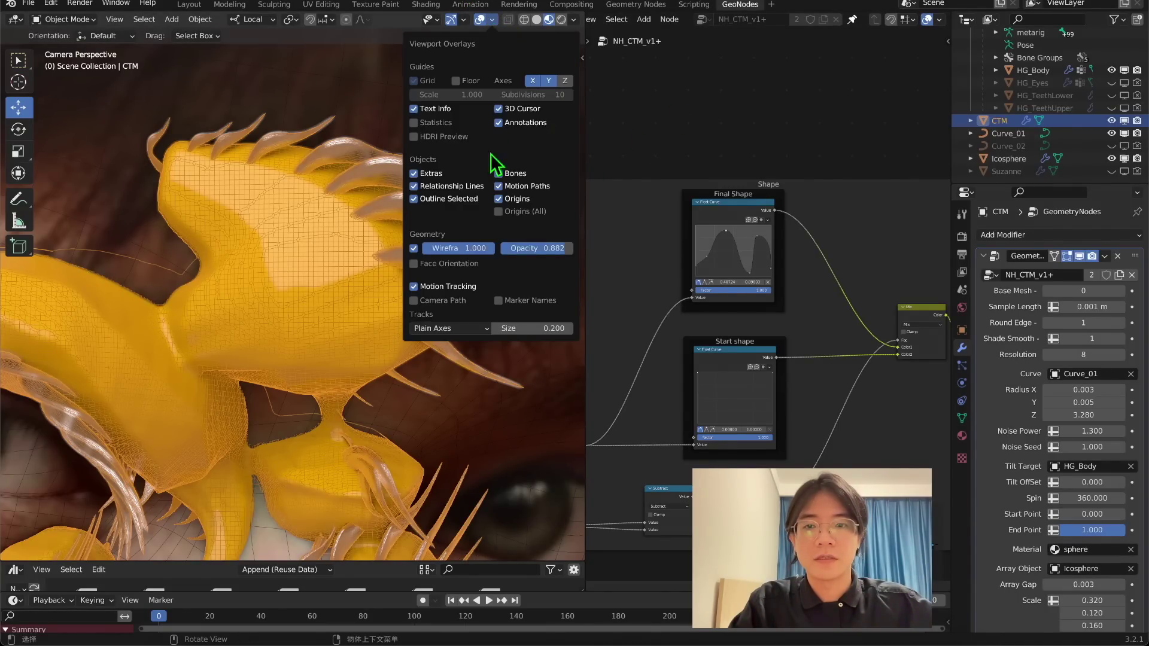
pyautogui.click(414, 249)
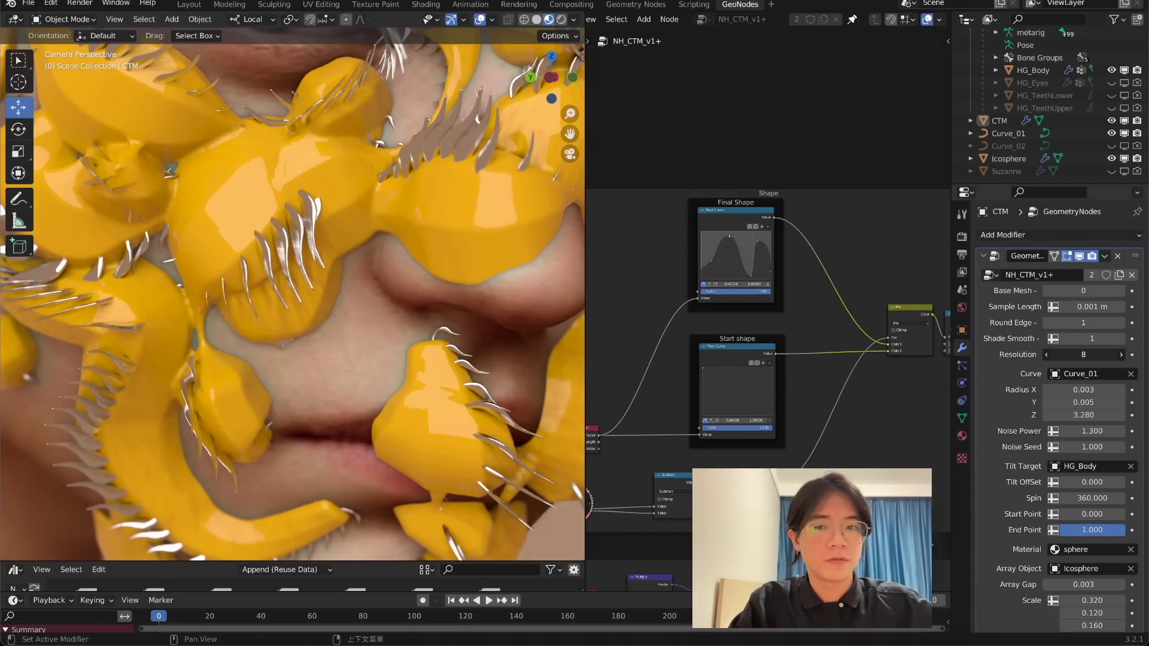
# Raise the curve geometry's Resolution to 32 and check how smooth the shapes are on the face
pyautogui.moveTo(1083, 355); pyautogui.dragTo(1113, 354)
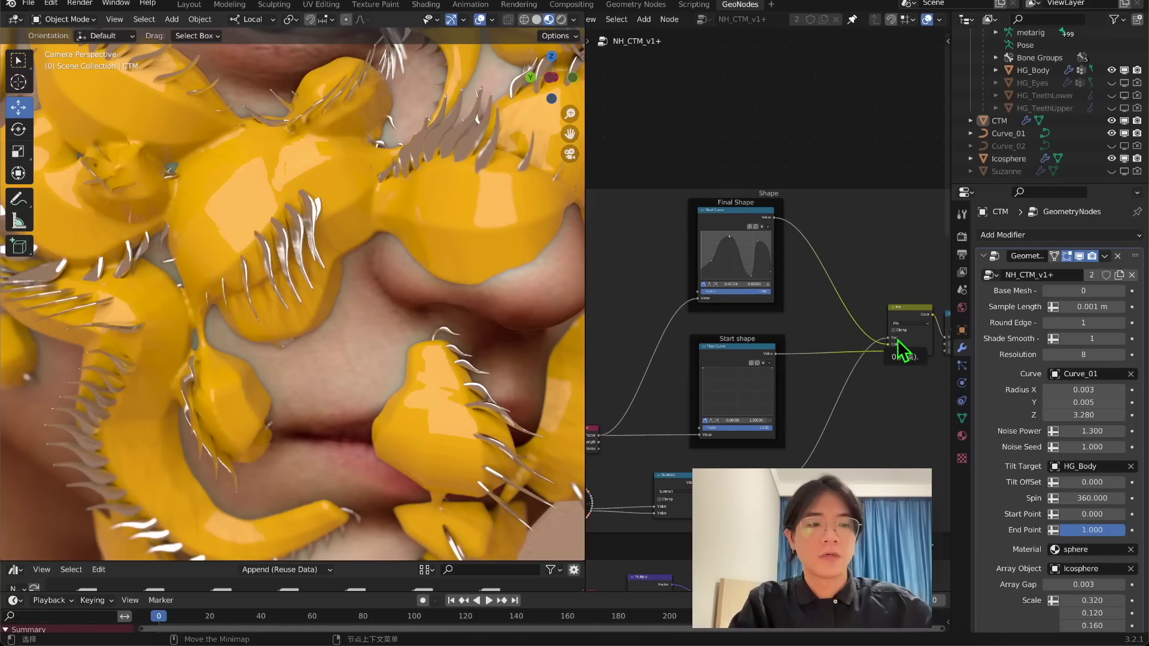
pyautogui.moveTo(1083, 354); pyautogui.dragTo(1109, 355)
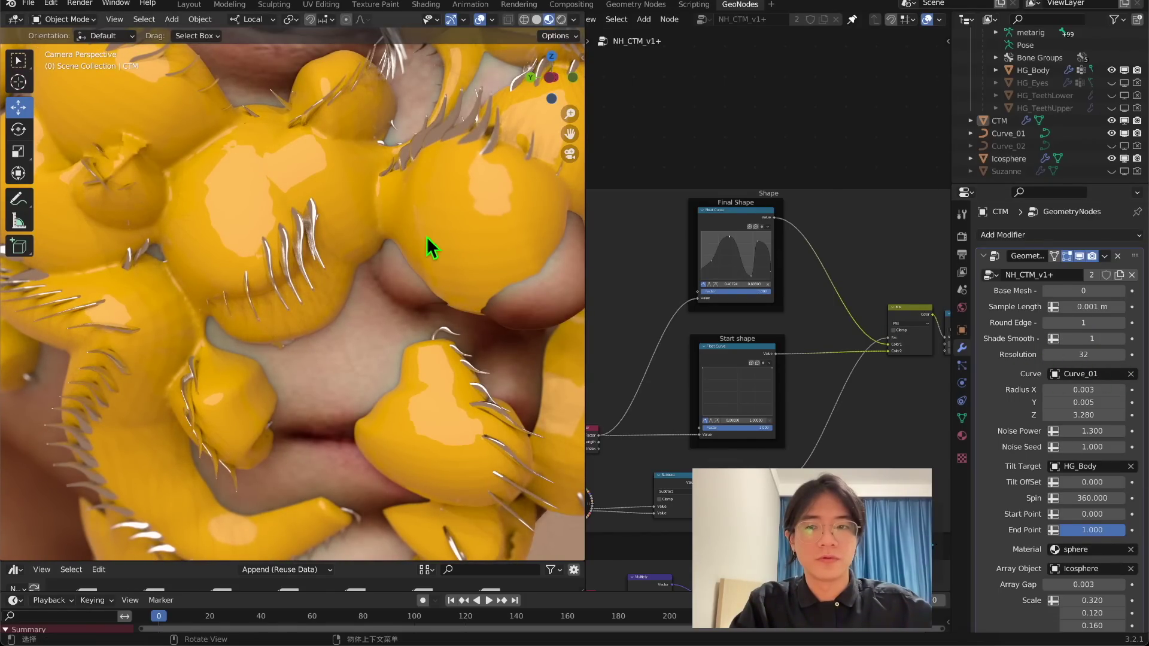
pyautogui.scroll(-3, 426, 235)
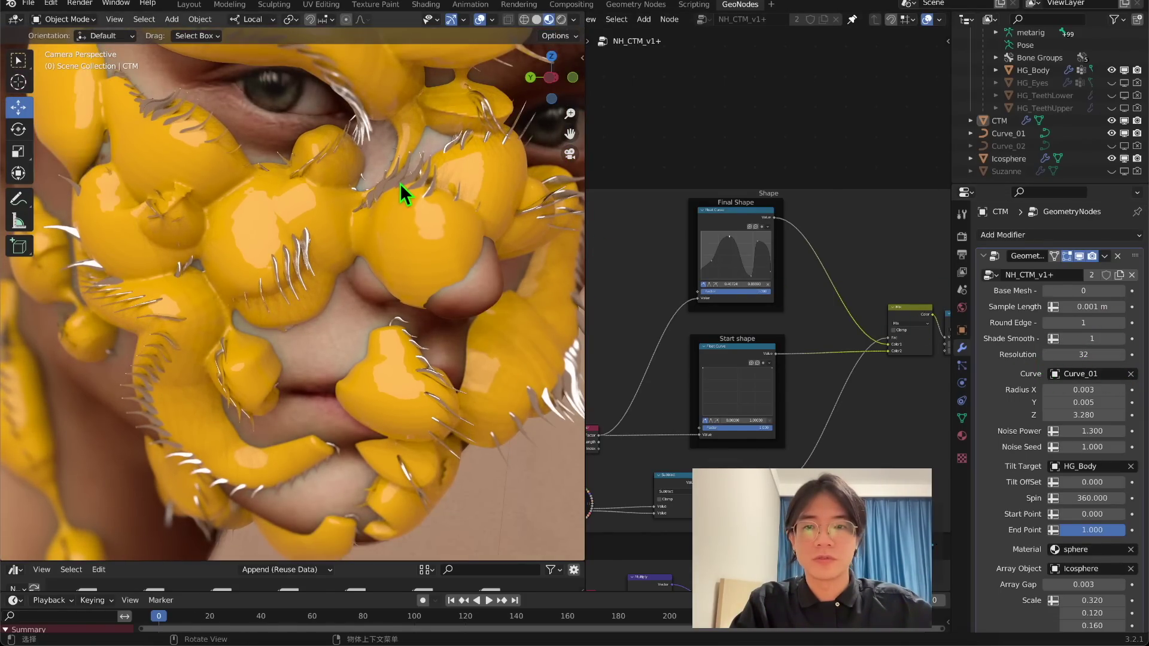
pyautogui.scroll(-3, 400, 183)
pyautogui.keyDown('shift'); pyautogui.moveTo(395, 199); pyautogui.dragTo(368, 330, button='middle'); pyautogui.keyUp('shift')
pyautogui.scroll(4, 368, 330)
# Set the Remesh modifier's adaptivity to 0.42 m
pyautogui.scroll(-9, 1125, 562)
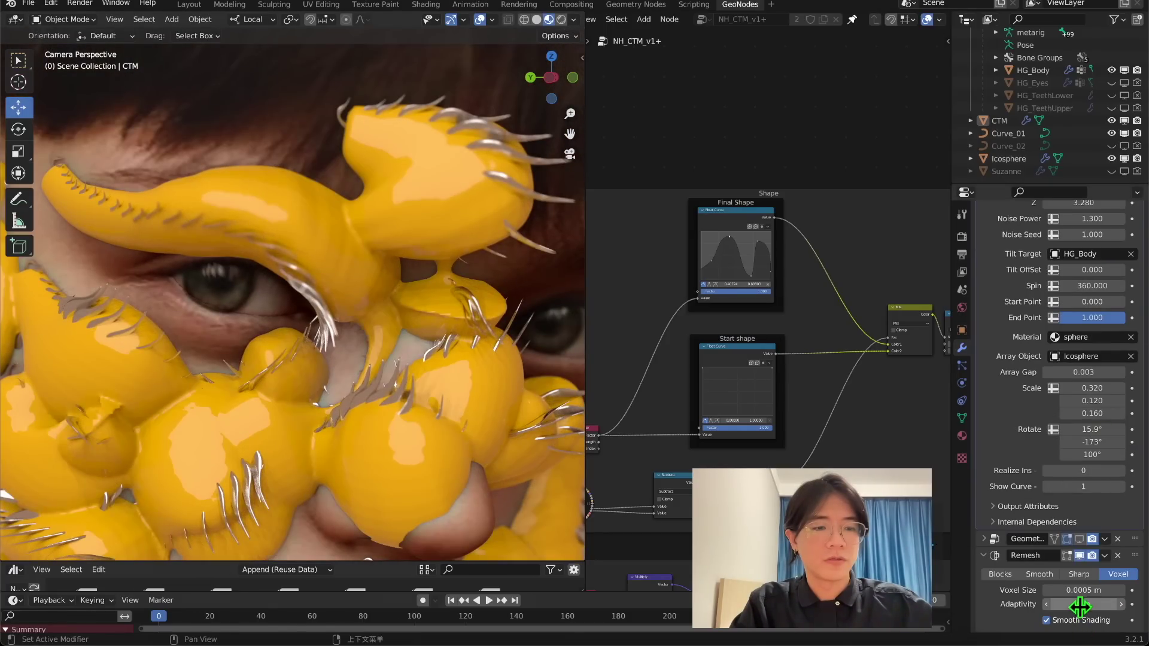
pyautogui.moveTo(1079, 605); pyautogui.dragTo(1105, 605)
pyautogui.scroll(-4, 351, 315)
pyautogui.scroll(4, 329, 419)
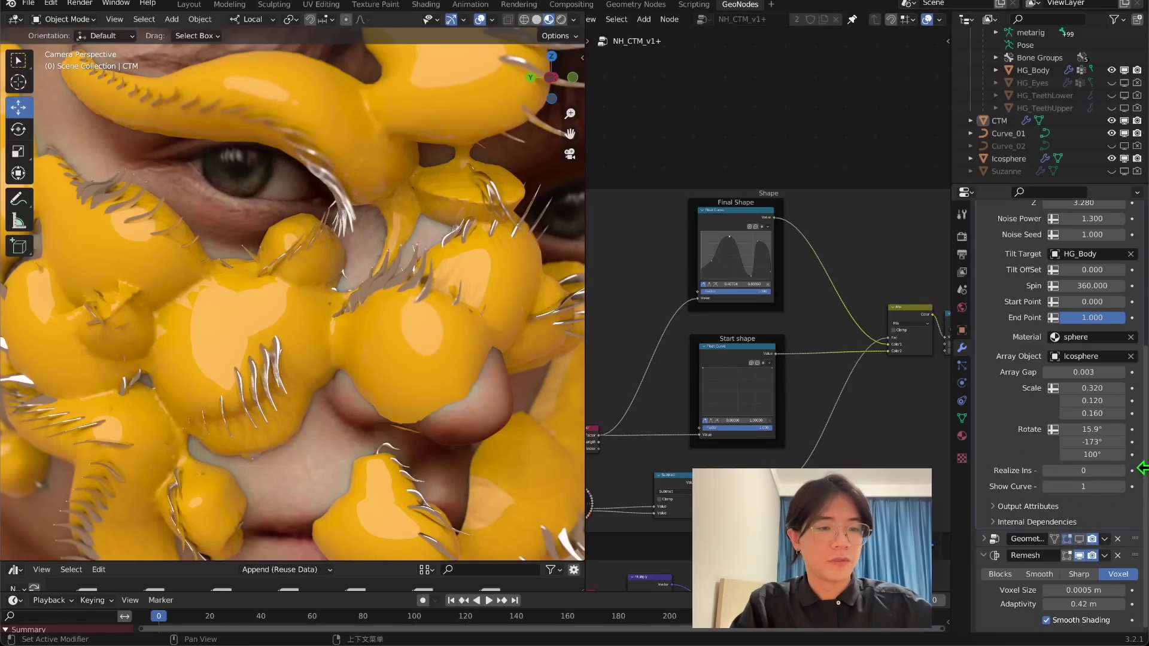
# Set Realize Instances to 1 and inspect the remeshed horns and curve shapes around the face from the side
pyautogui.click(1121, 471)
pyautogui.scroll(-3, 384, 236)
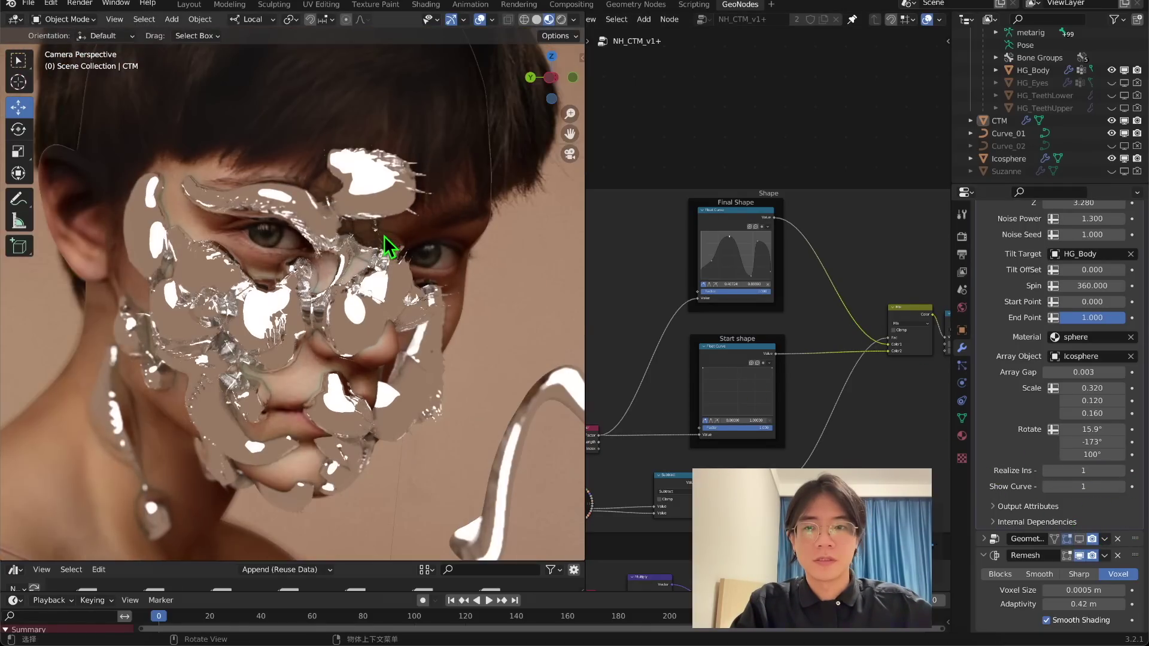
pyautogui.scroll(5, 389, 235)
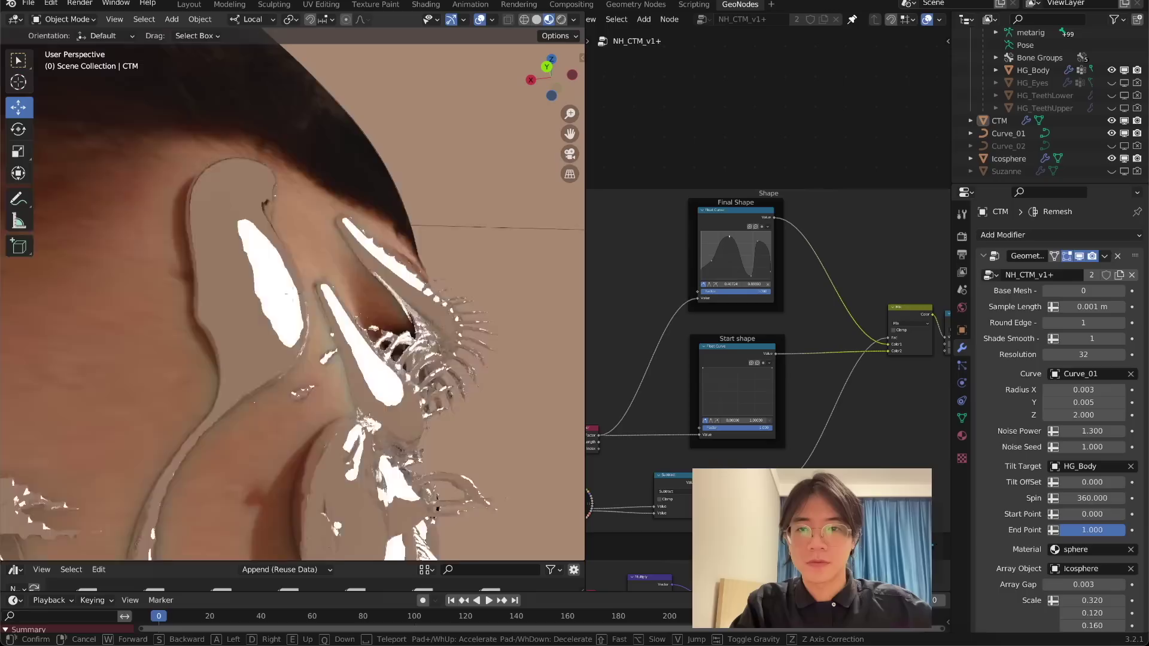
pyautogui.press('s')
pyautogui.press('d')
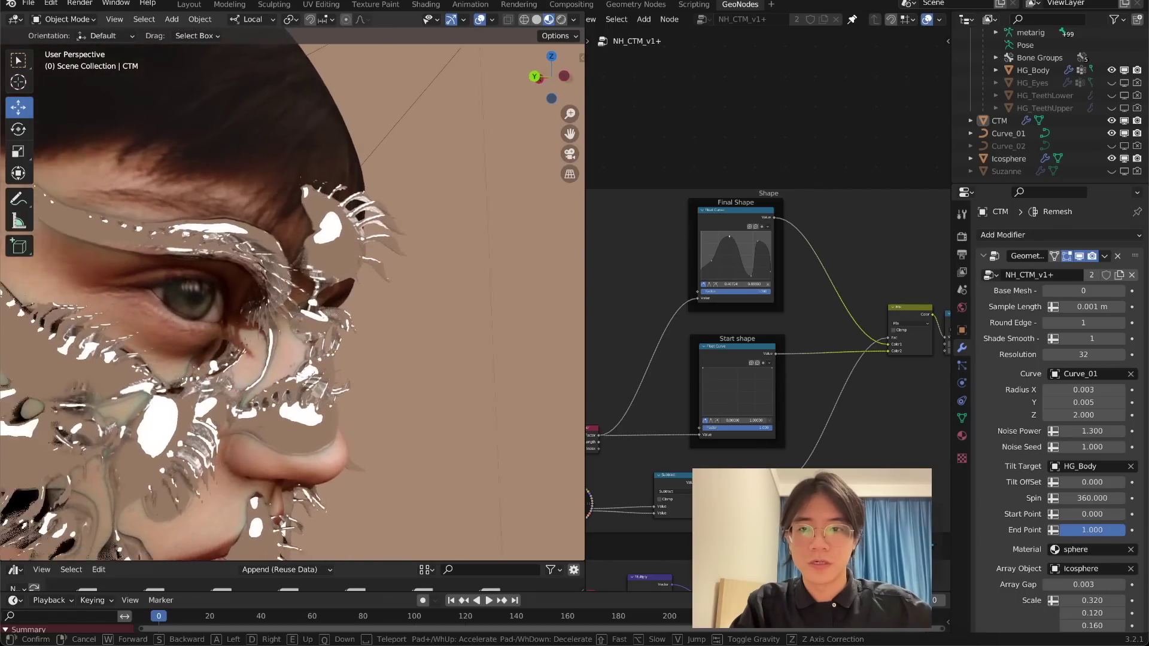
pyautogui.press('w')
pyautogui.click(94, 326)
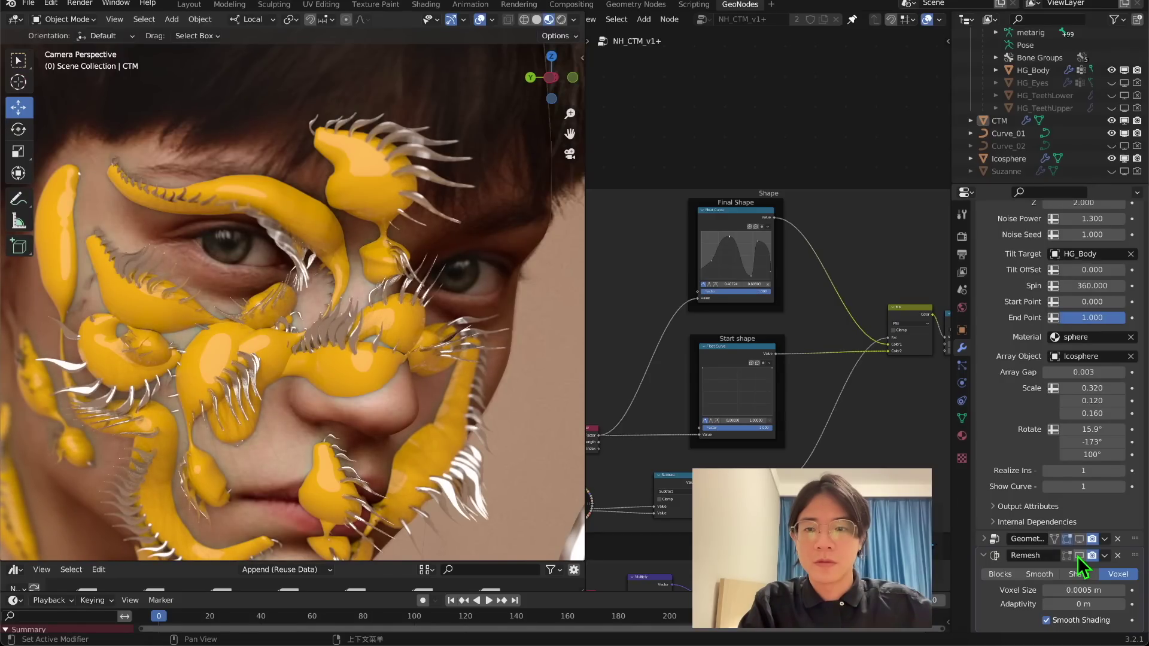
# Turn on the Remesh modifier's viewport display and set Realize Instances back to 0
pyautogui.click(1079, 556)
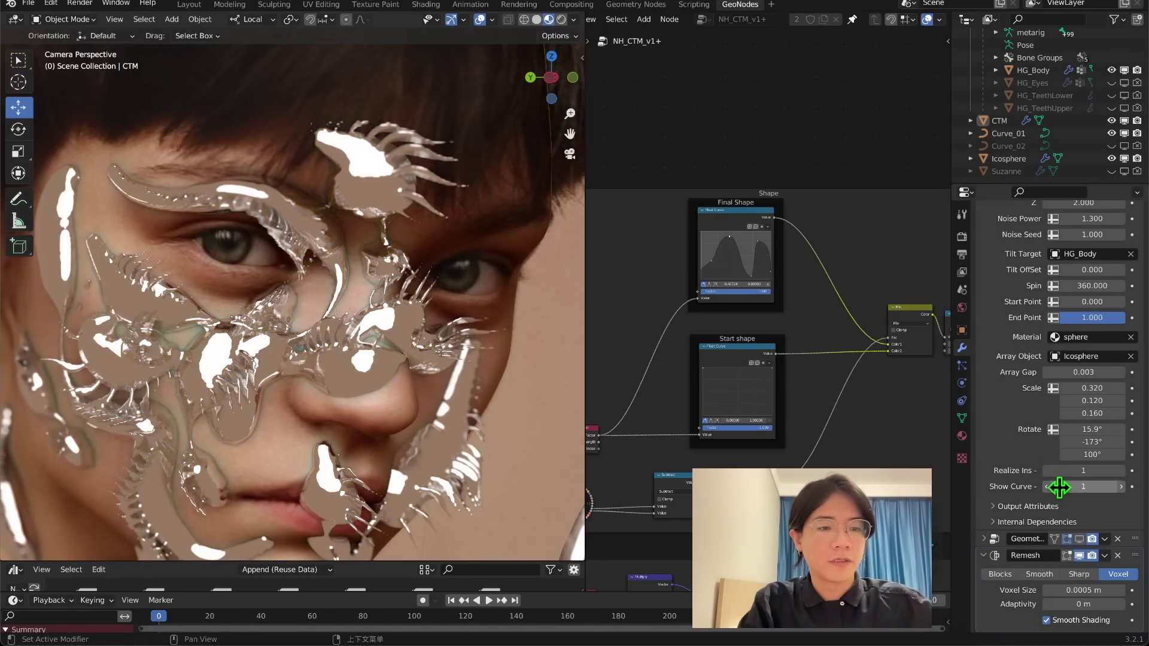
pyautogui.click(1051, 471)
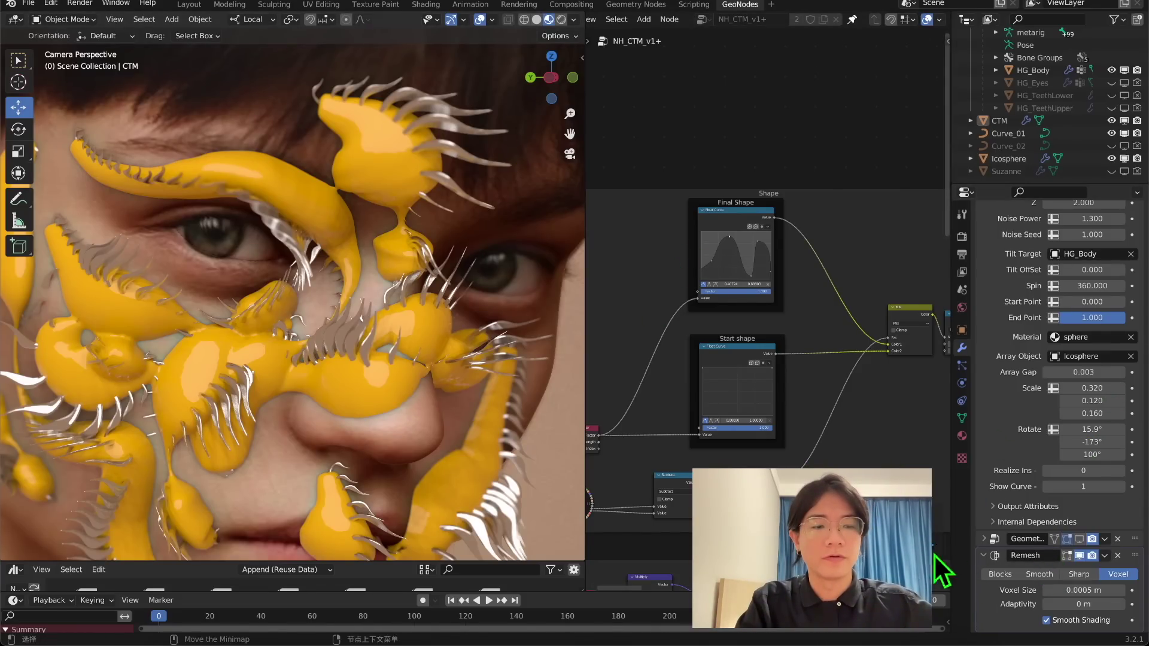
# Expand CTM's second geometry-nodes modifier, turn on its viewport display and review its Curve_02 settings
pyautogui.click(984, 538)
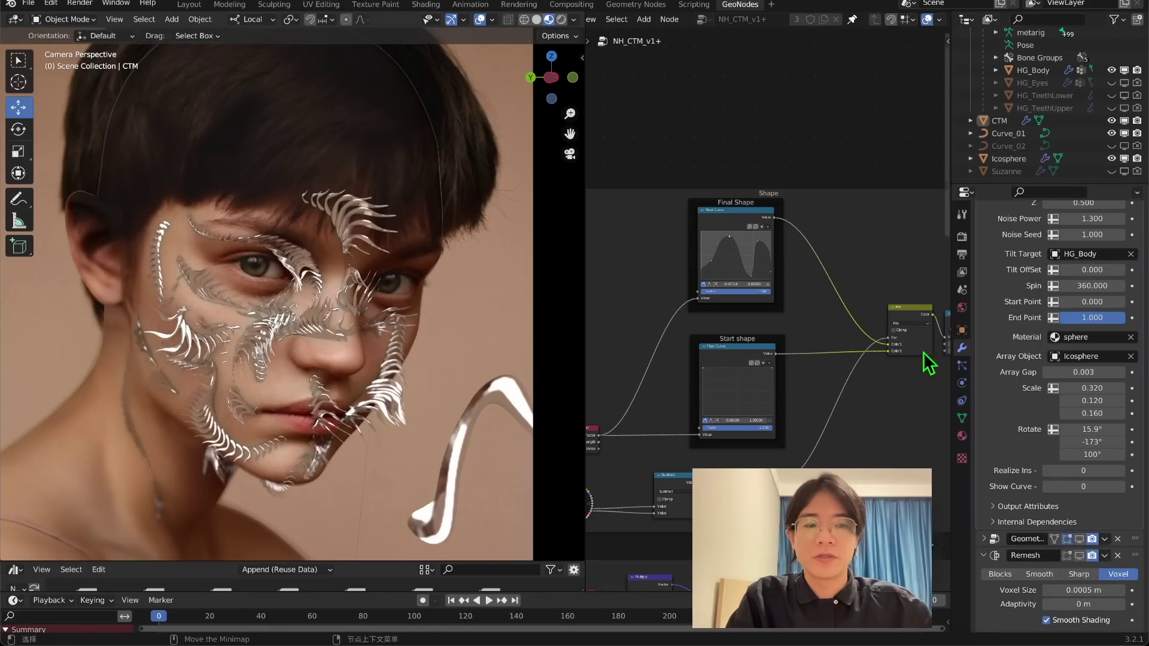
pyautogui.click(983, 539)
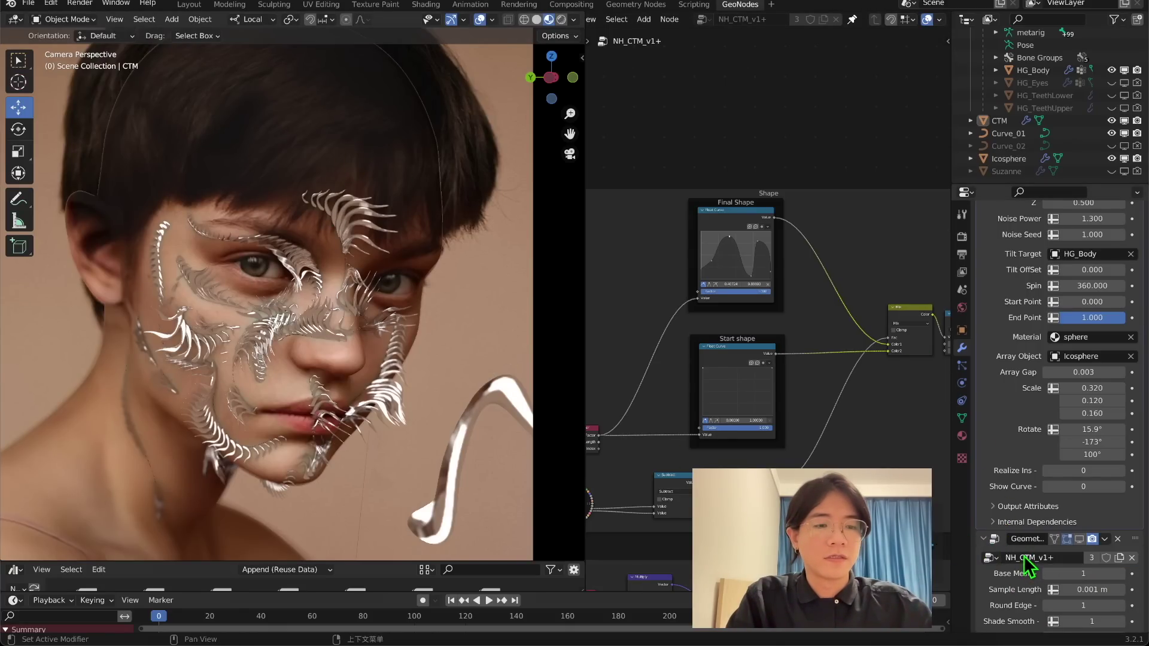
pyautogui.click(1078, 539)
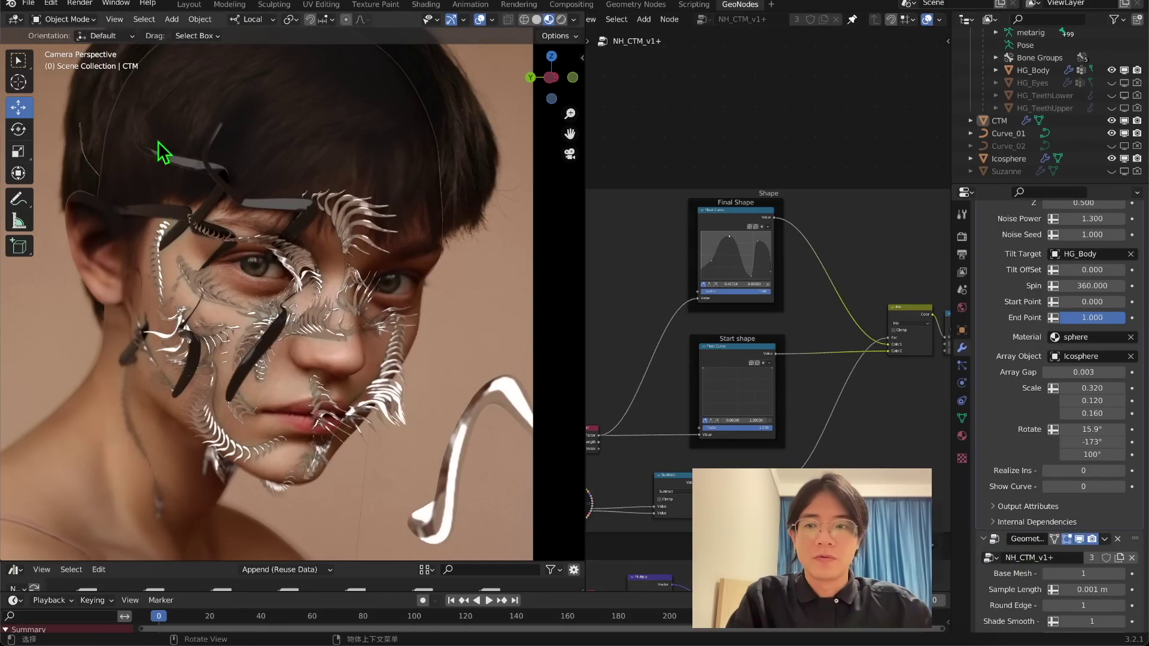
pyautogui.keyDown('shift'); pyautogui.moveTo(195, 235); pyautogui.dragTo(275, 144, button='middle'); pyautogui.keyUp('shift')
pyautogui.scroll(-5, 1035, 430)
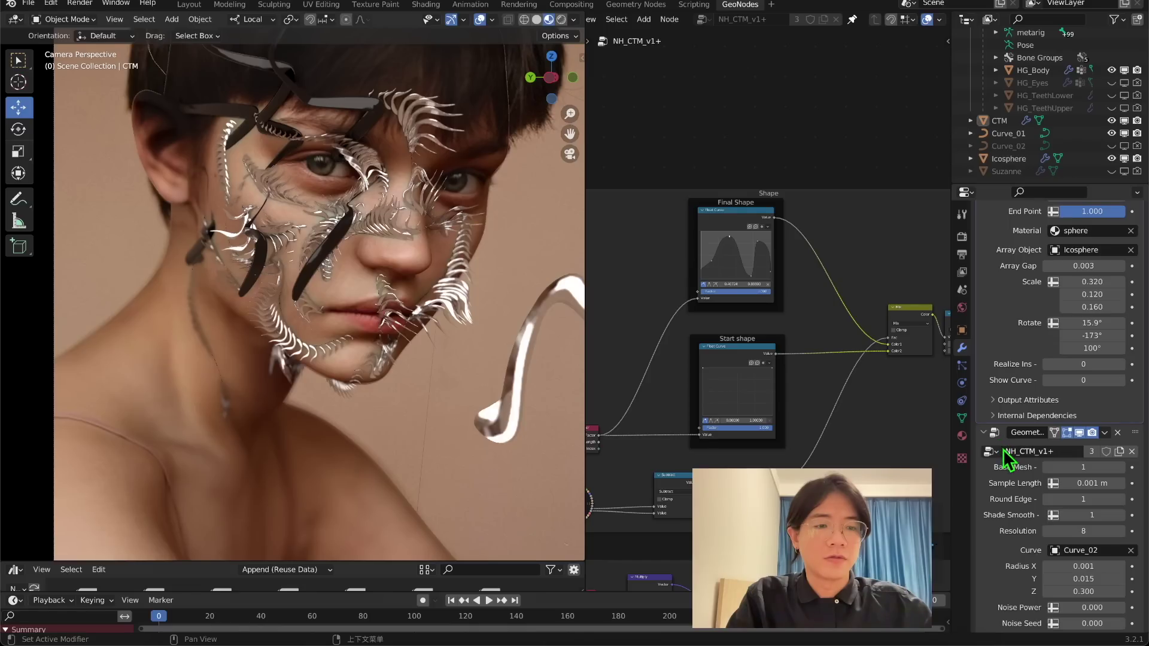
pyautogui.scroll(-2, 1041, 458)
pyautogui.scroll(-3, 1069, 500)
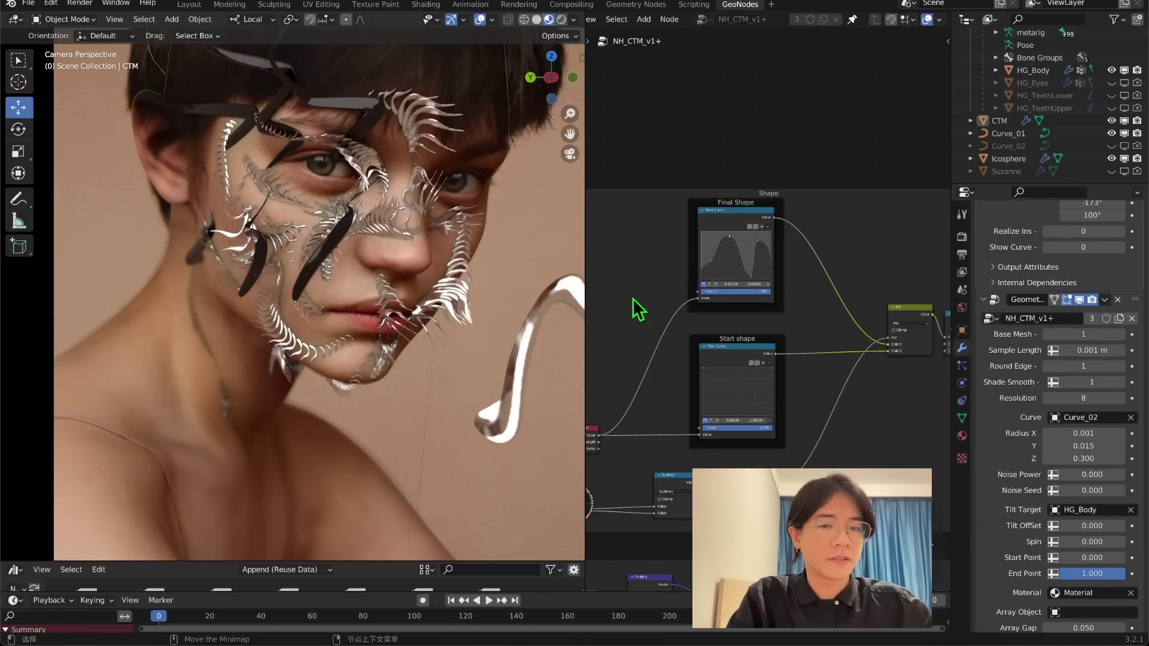
pyautogui.keyDown('shift'); pyautogui.moveTo(319, 250); pyautogui.dragTo(338, 394, button='middle'); pyautogui.keyUp('shift')
pyautogui.scroll(-9, 1024, 474)
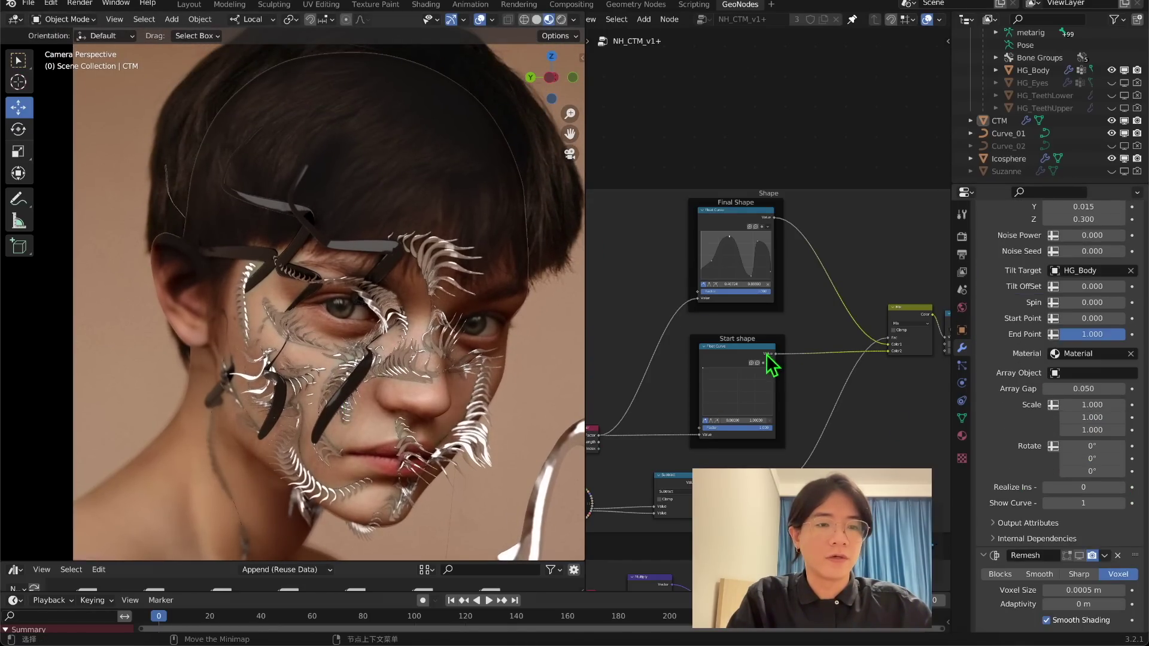
# Duplicate the metallic horn object beside the face and place the copy on the other side of the head, near the ear
pyautogui.moveTo(407, 345); pyautogui.dragTo(428, 344, button='middle')
pyautogui.scroll(-2, 368, 311)
pyautogui.scroll(4, 368, 312)
pyautogui.click(398, 351)
pyautogui.hotkey('shift', 'd')
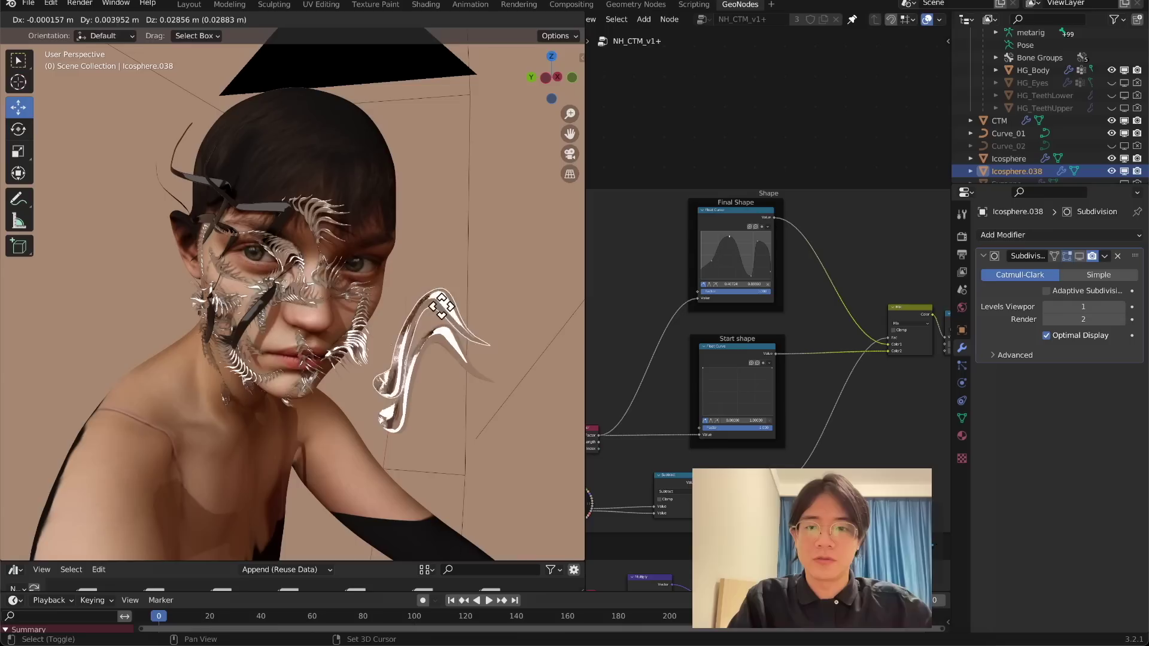
pyautogui.click(124, 232)
pyautogui.moveTo(123, 253); pyautogui.dragTo(309, 327, button='middle')
pyautogui.scroll(2, 311, 338)
# In Edit Mode, pull the middle and upper parts of the horn copy outward with proportional editing to form a side branch
pyautogui.press('Tab')
pyautogui.scroll(2, 295, 313)
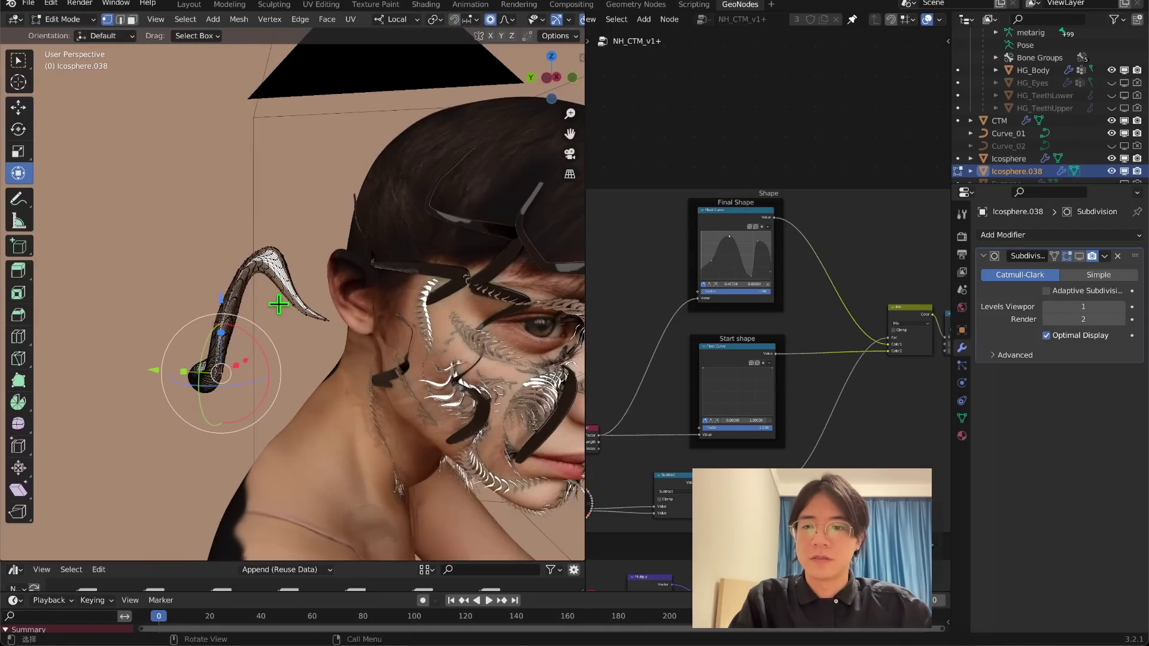
pyautogui.click(238, 303)
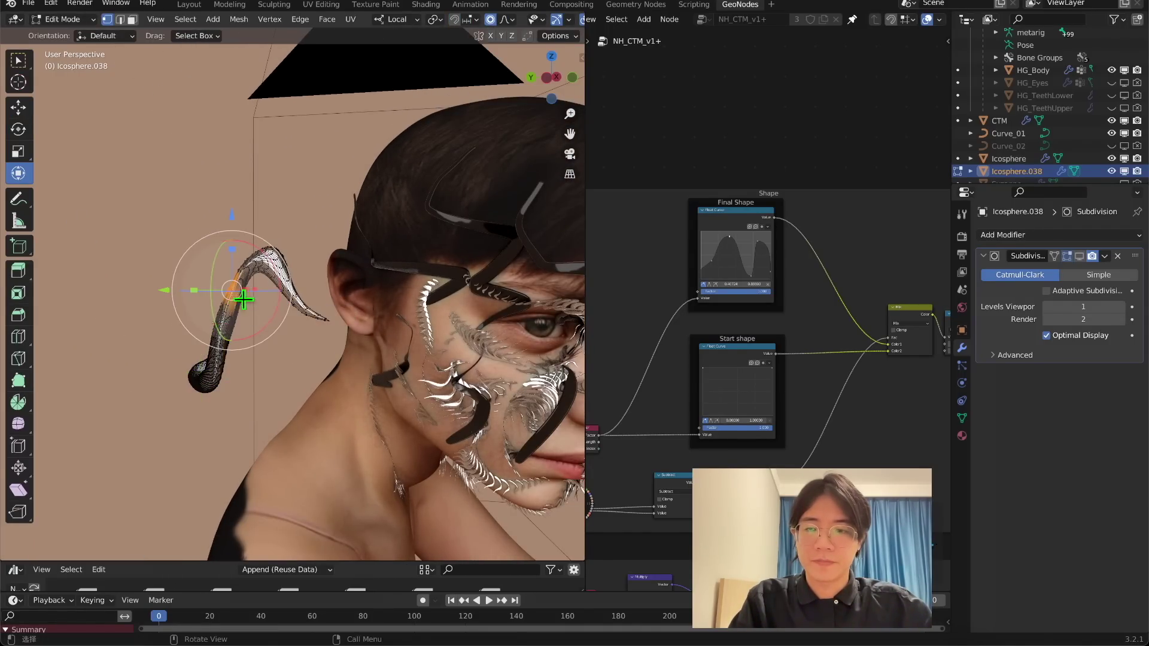
pyautogui.moveTo(244, 299); pyautogui.dragTo(223, 323, button='middle')
pyautogui.press('g')
pyautogui.click(143, 310)
pyautogui.click(172, 255)
pyautogui.moveTo(207, 257); pyautogui.dragTo(281, 287, button='middle')
pyautogui.press('g')
pyautogui.click(276, 338)
# Move the horn copy's lower stem and branch tip further out to finish the three-pronged shape, and return to Object Mode
pyautogui.click(255, 416)
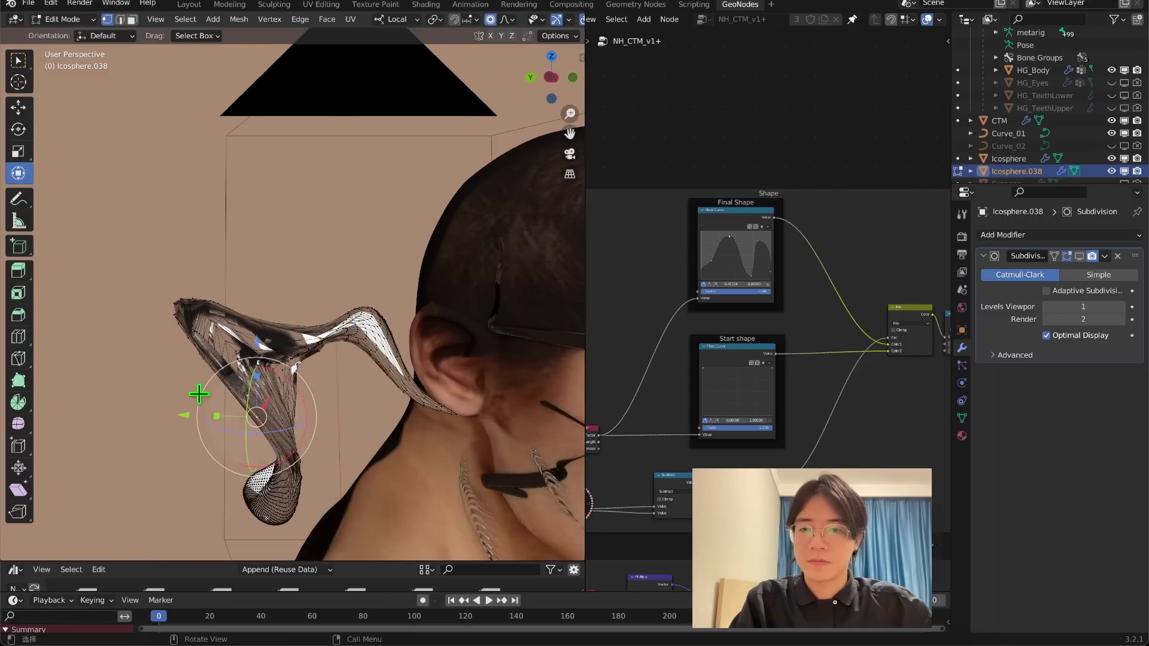
pyautogui.press('g')
pyautogui.click(187, 386)
pyautogui.moveTo(180, 353); pyautogui.dragTo(210, 366, button='middle')
pyautogui.click(164, 296)
pyautogui.press('g')
pyautogui.click(138, 290)
pyautogui.press('s')
pyautogui.click(346, 337)
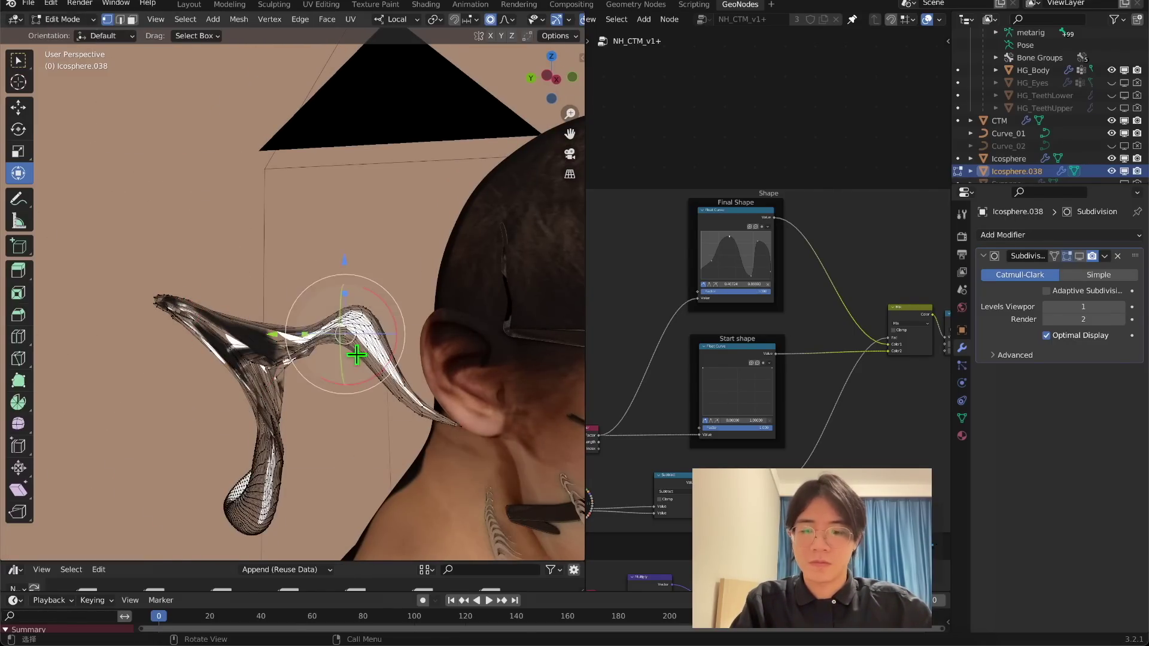
pyautogui.press('Tab')
pyautogui.scroll(-4, 354, 368)
pyautogui.keyDown('shift'); pyautogui.moveTo(353, 372); pyautogui.dragTo(296, 287, button='middle'); pyautogui.keyUp('shift')
pyautogui.scroll(6, 302, 266)
pyautogui.scroll(-6, 302, 265)
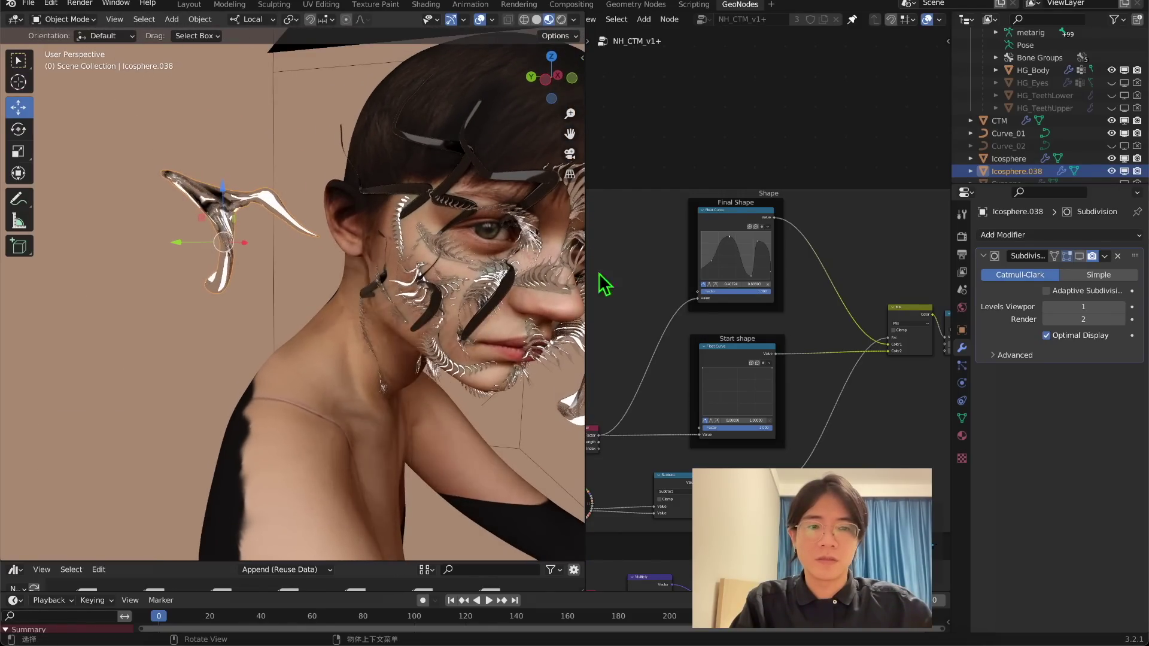
# Select CTM and set the second modifier's Array Object to Icosphere_02, viewing the result through the camera
pyautogui.click(537, 189)
pyautogui.click(1086, 506)
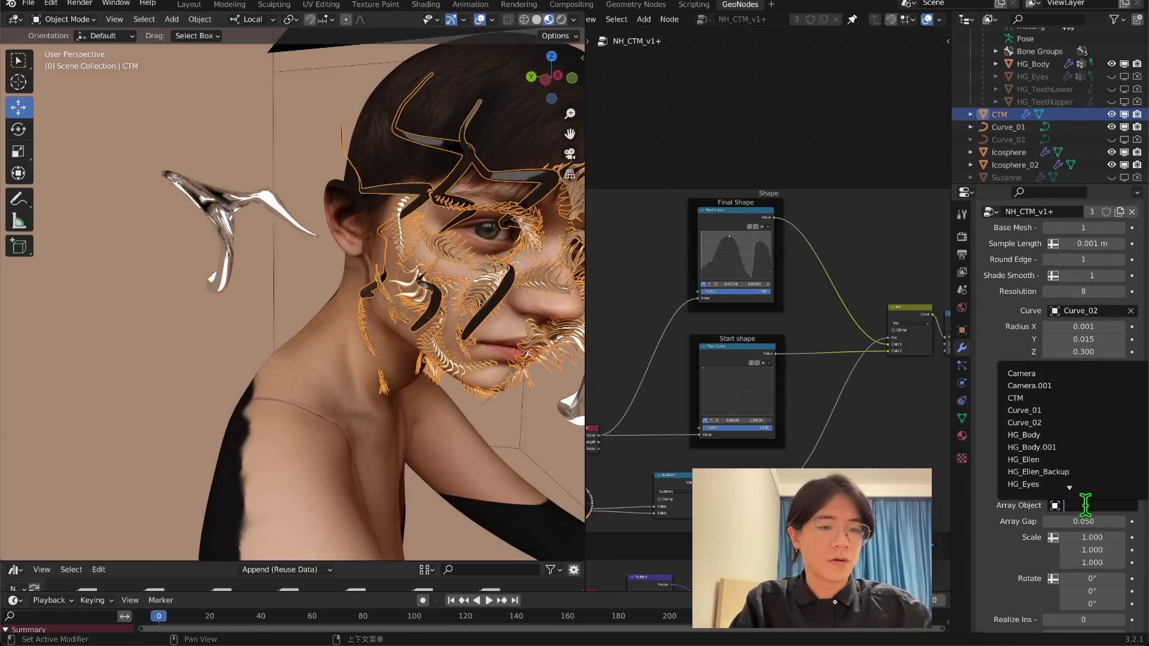
pyautogui.write('sph')
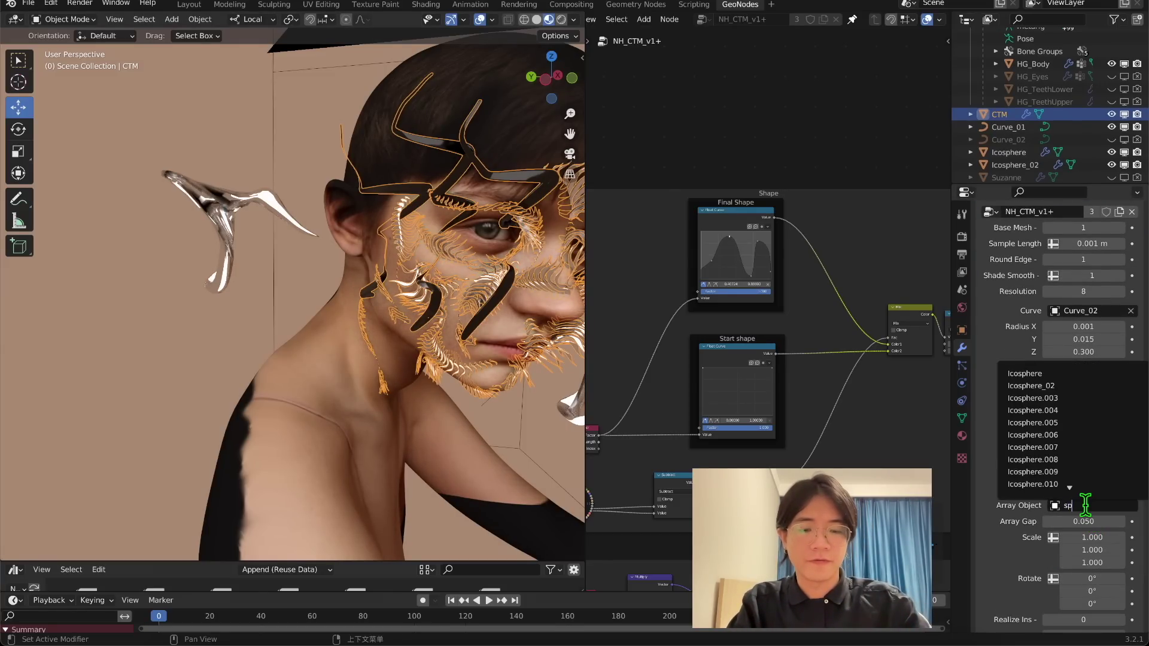
pyautogui.click(1088, 386)
pyautogui.moveTo(258, 274); pyautogui.dragTo(534, 165, button='middle')
pyautogui.click(570, 153)
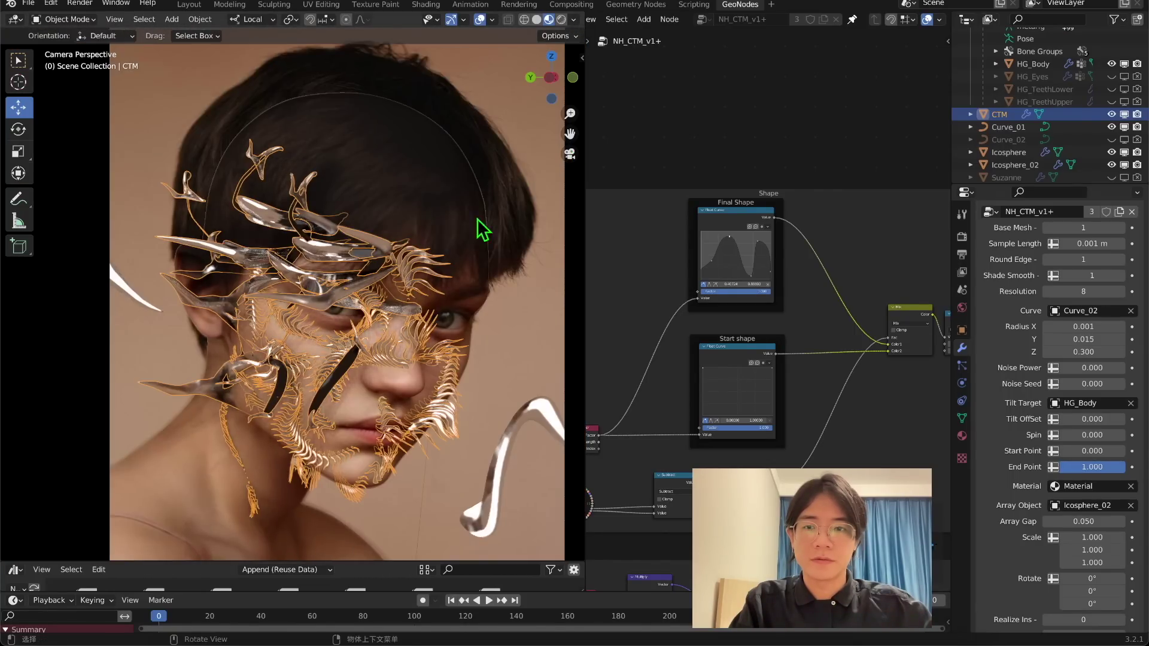
# Set the second modifier's array Scale to 0.5 on all axes and its Array Gap to 0.003
pyautogui.scroll(3, 1123, 557)
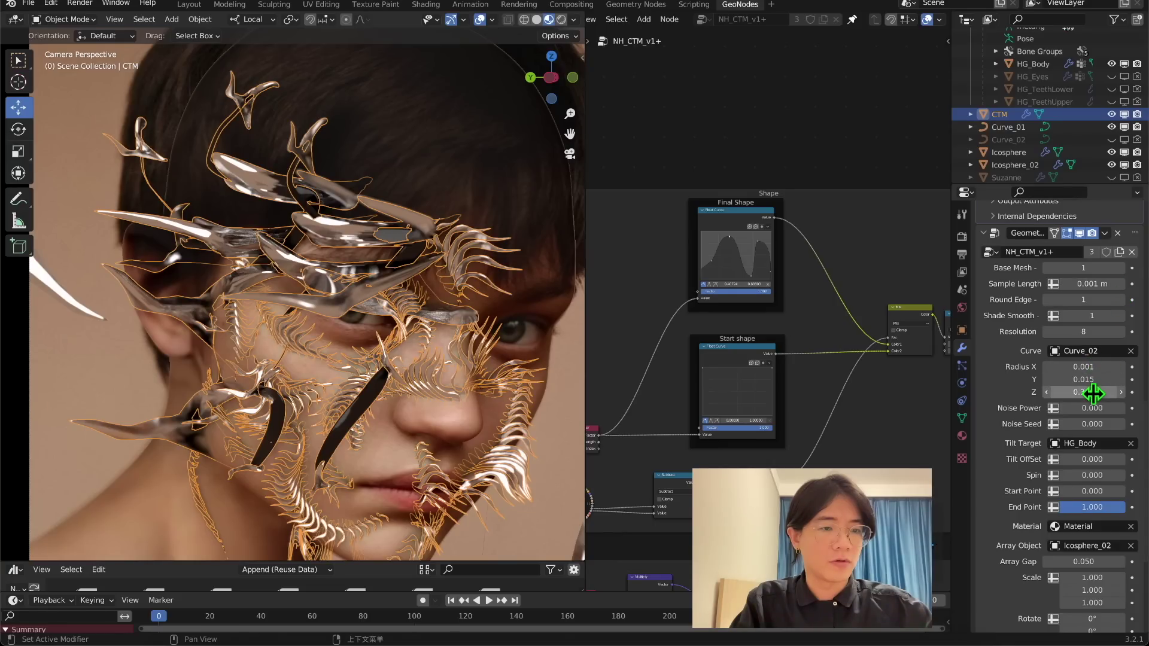
pyautogui.scroll(-5, 1095, 487)
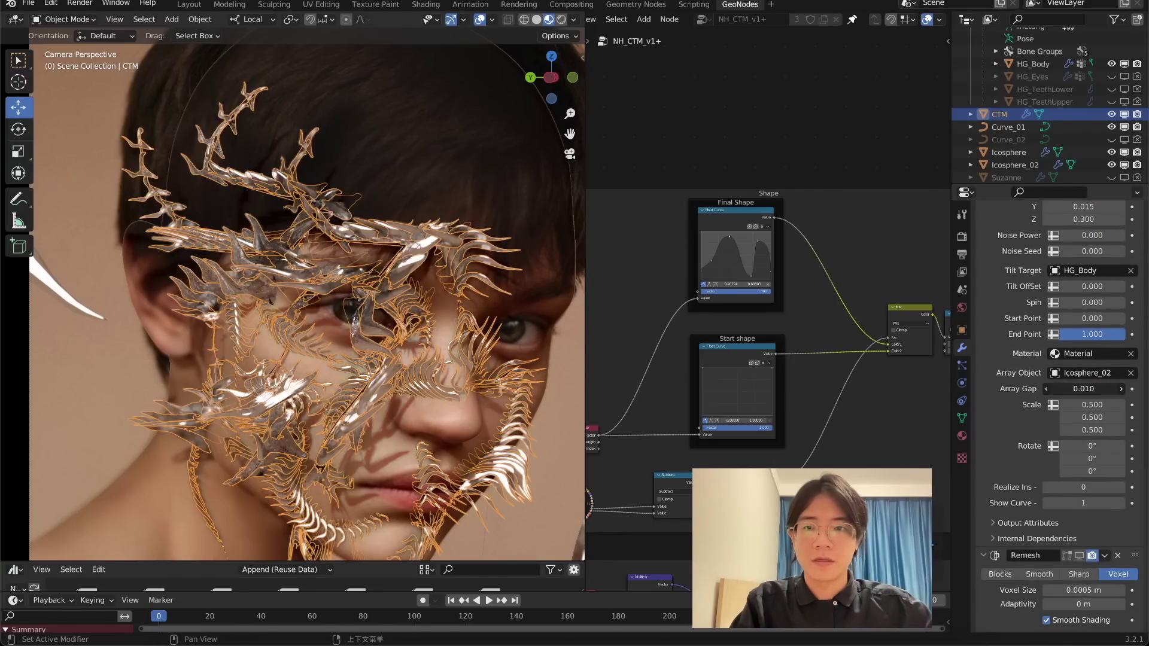
pyautogui.moveTo(1084, 389); pyautogui.dragTo(1065, 389)
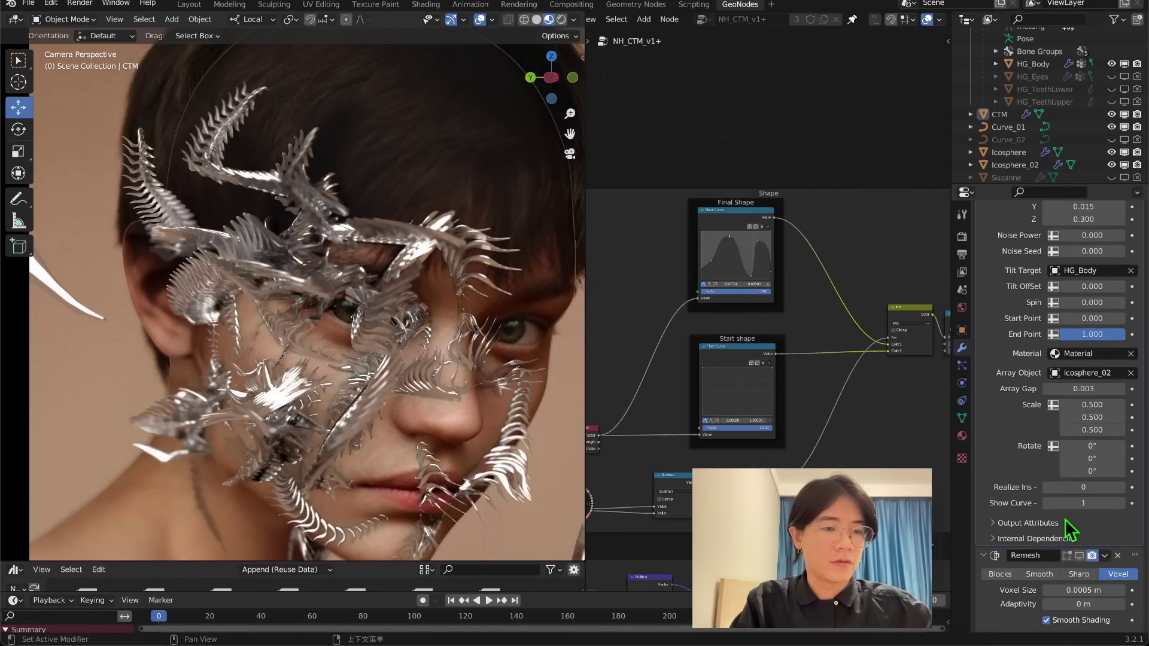
# Select the Icosphere_02 object beside the head and replace its Glass material with the one named Material
pyautogui.scroll(-3, 213, 266)
pyautogui.keyDown('shift'); pyautogui.moveTo(365, 294); pyautogui.dragTo(504, 308, button='middle'); pyautogui.keyUp('shift')
pyautogui.press('KP_0')
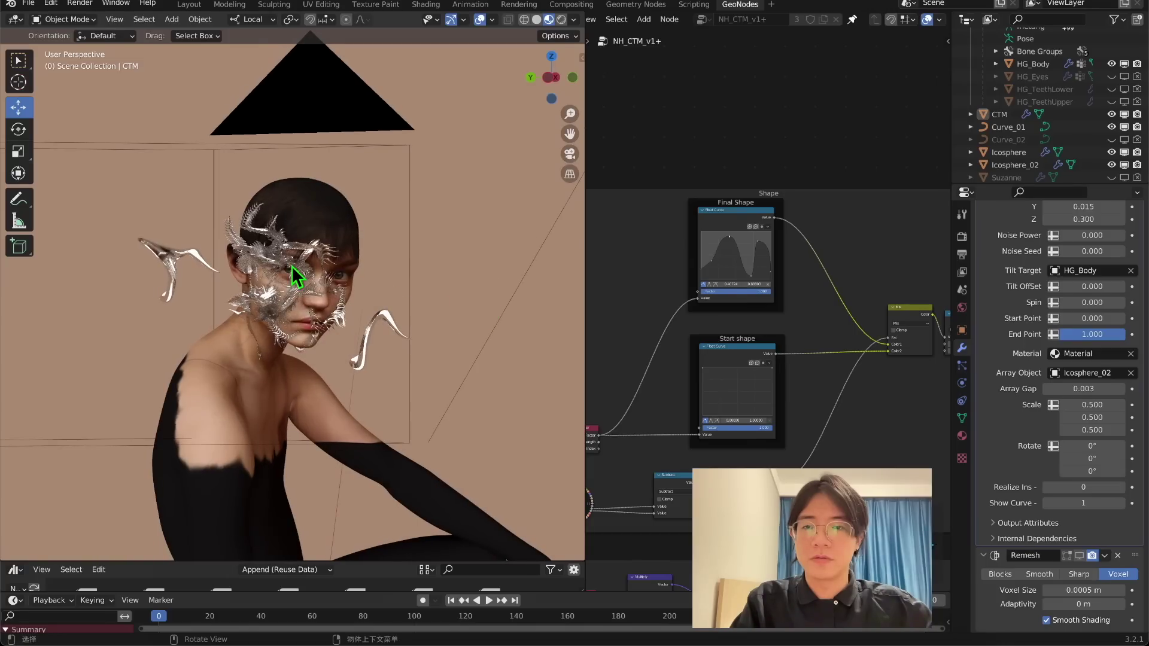
pyautogui.click(179, 254)
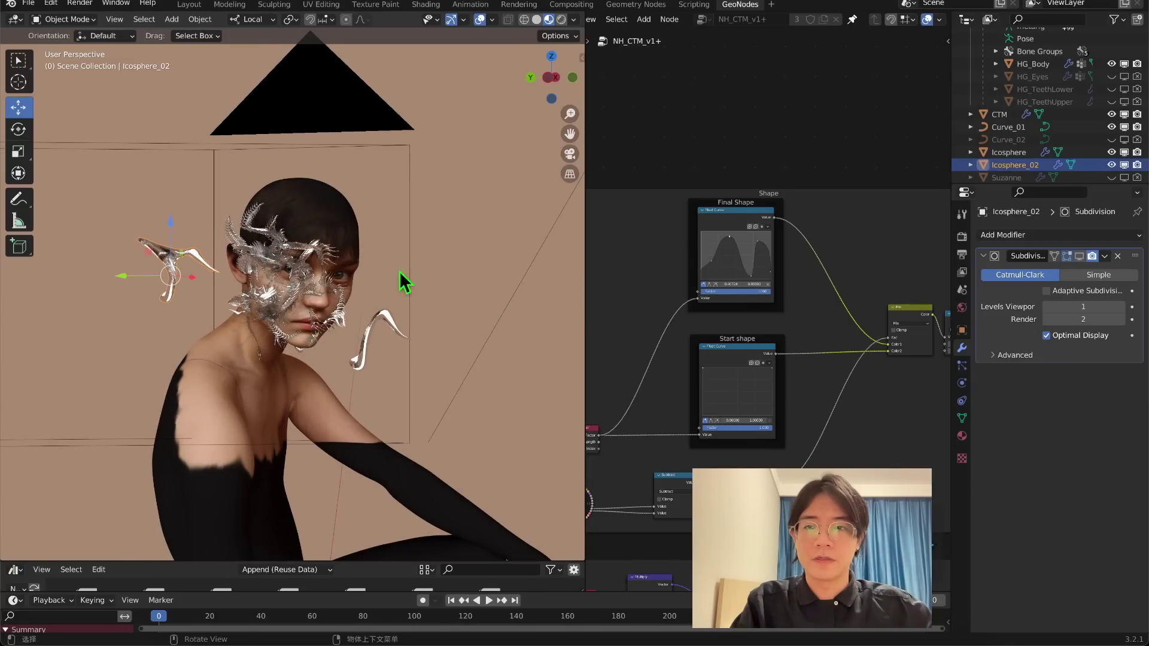
pyautogui.click(963, 435)
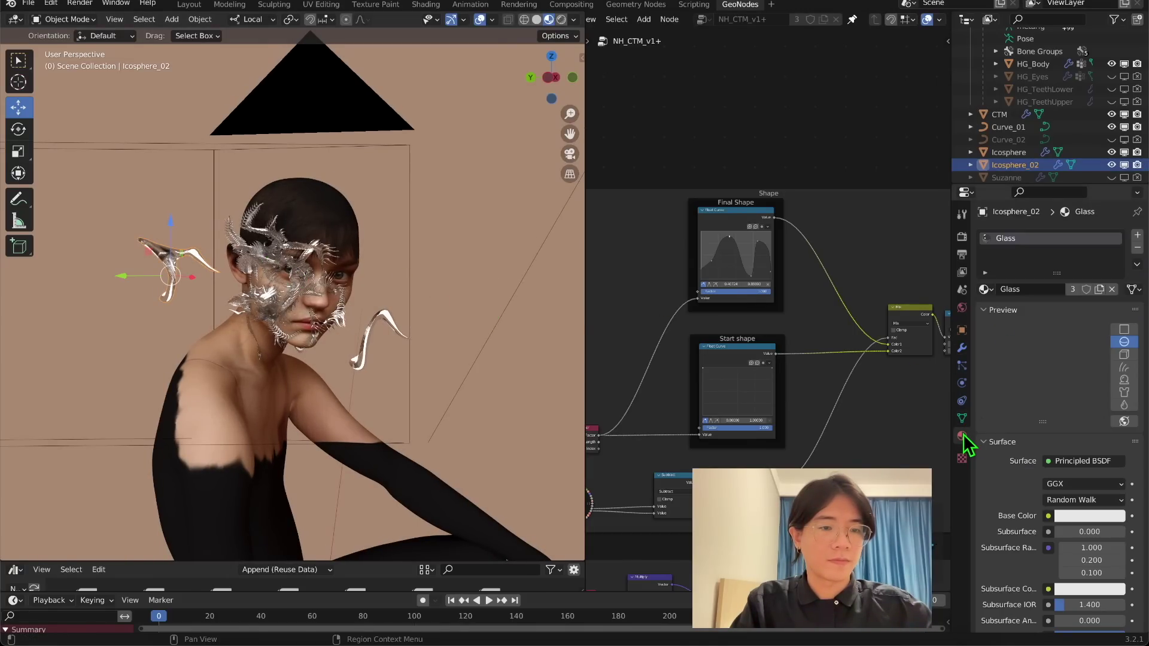
pyautogui.click(984, 289)
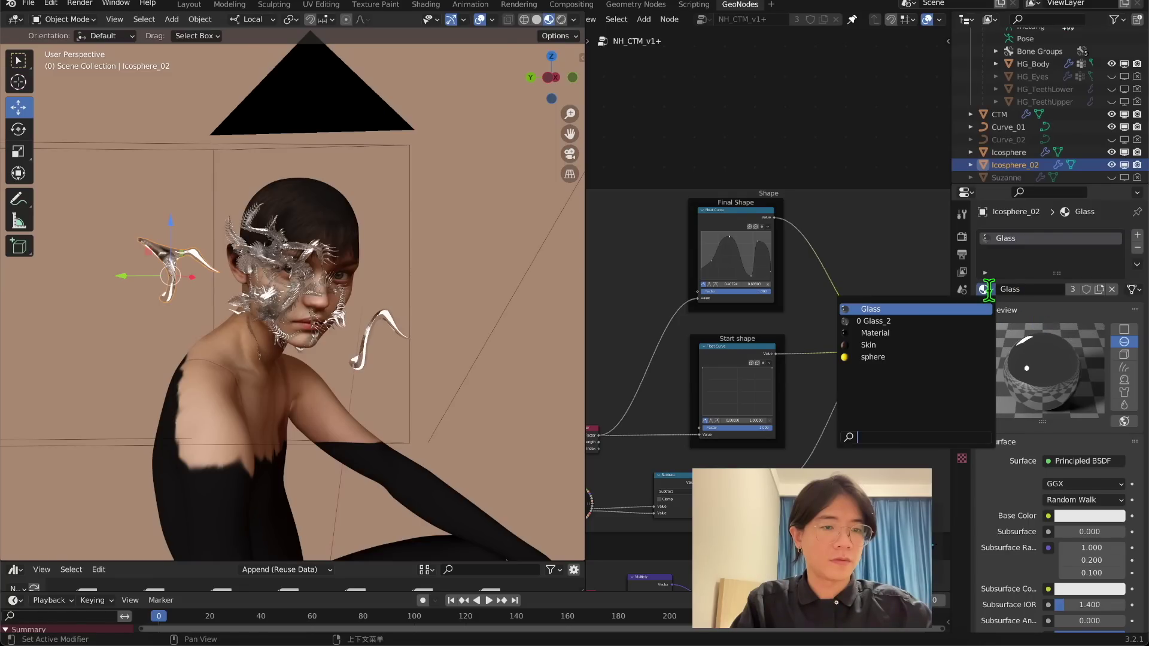
pyautogui.click(879, 333)
pyautogui.scroll(4, 522, 321)
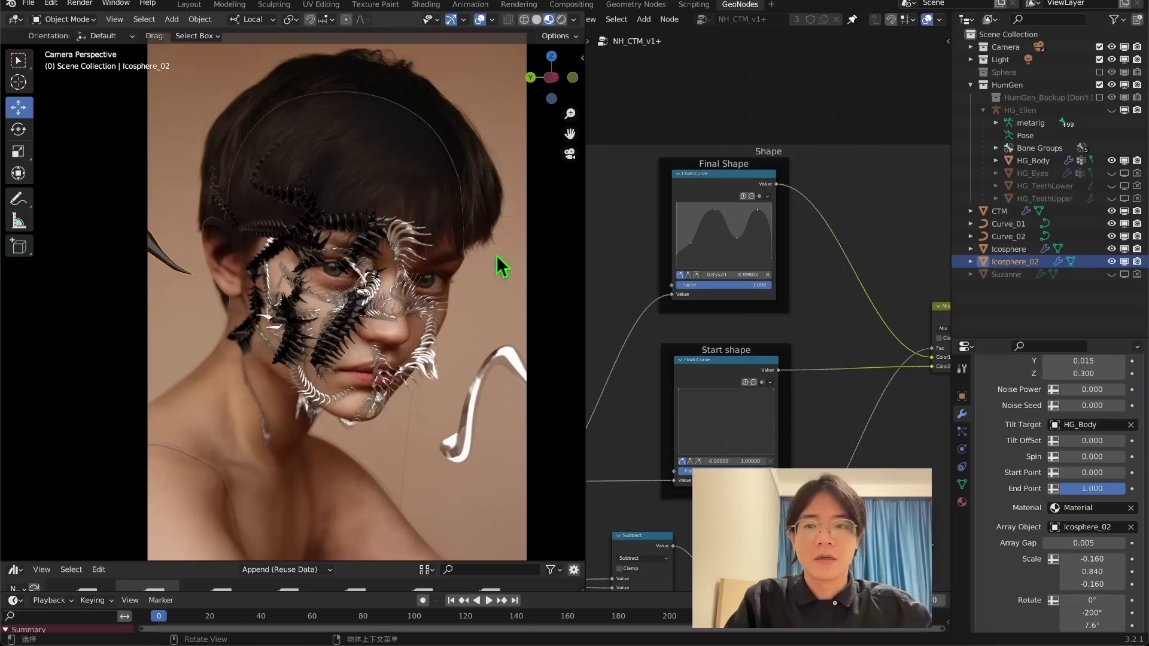
# Select the Curve_02 object and set the Array Gap of the modifier that uses it to 10
pyautogui.click(1021, 235)
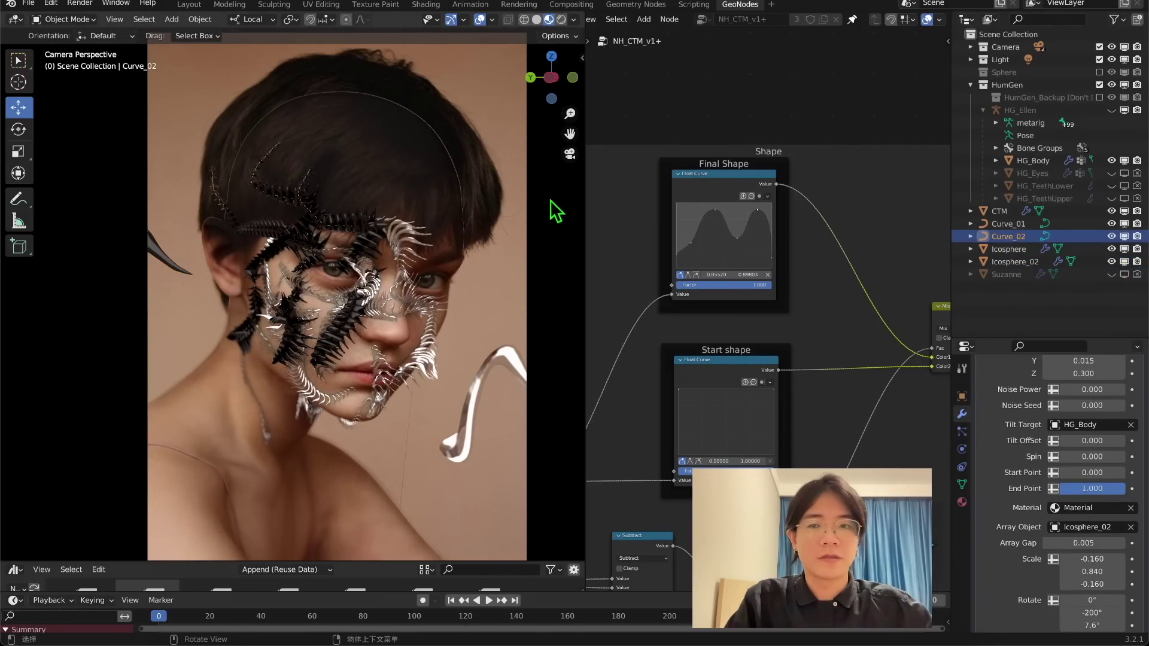
pyautogui.scroll(5, 1044, 463)
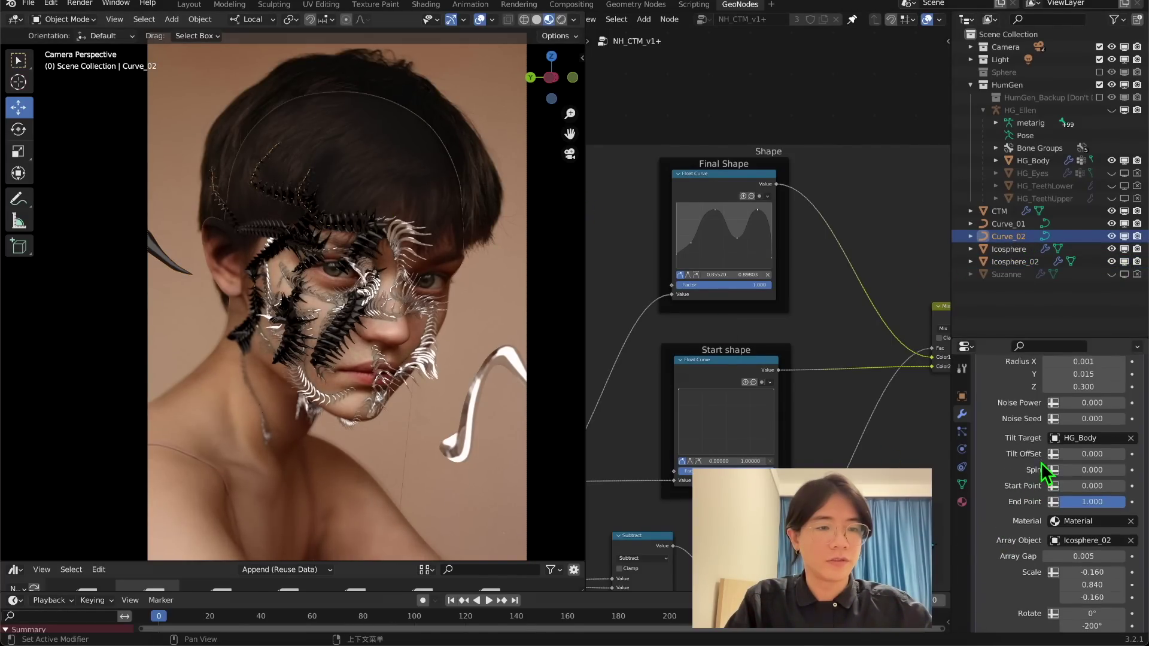
pyautogui.scroll(-8, 1045, 461)
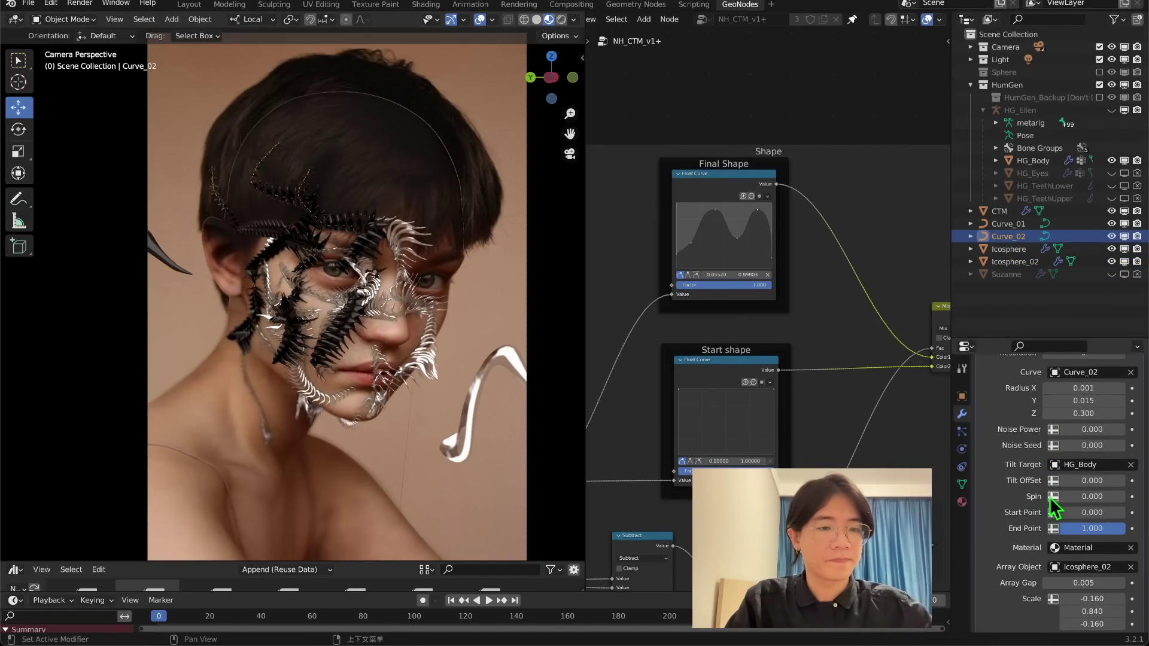
pyautogui.scroll(-1, 1050, 495)
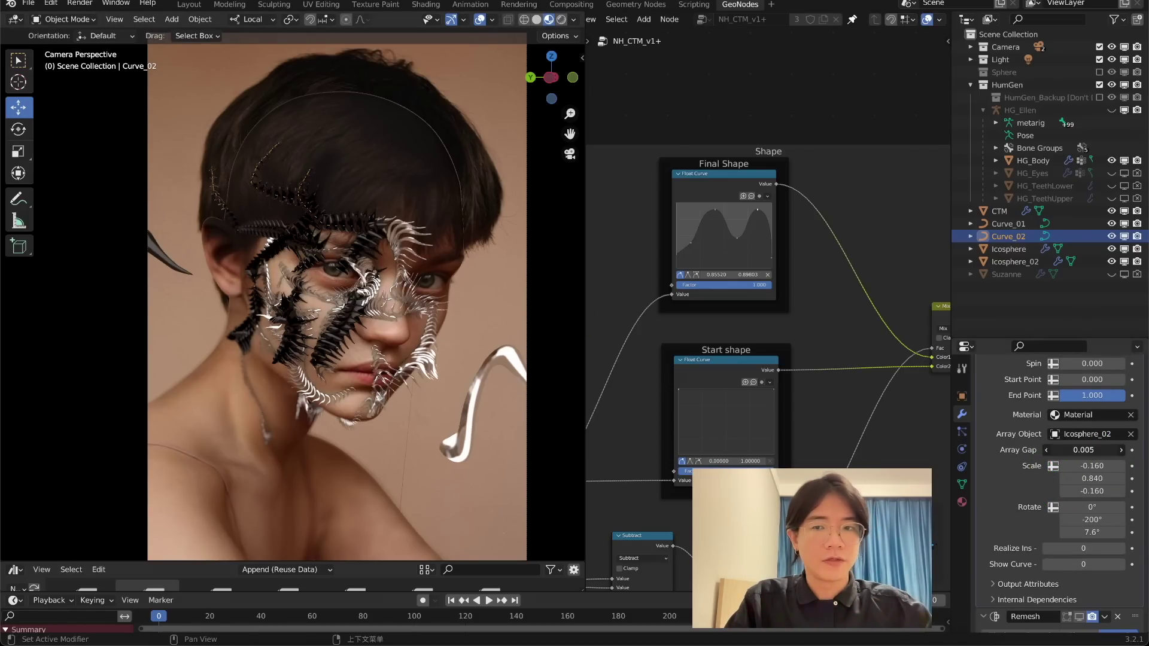
pyautogui.moveTo(1083, 450)
pyautogui.mouseDown()
pyautogui.moveTo(1047, 450)
pyautogui.moveTo(1082, 450)
pyautogui.mouseUp()
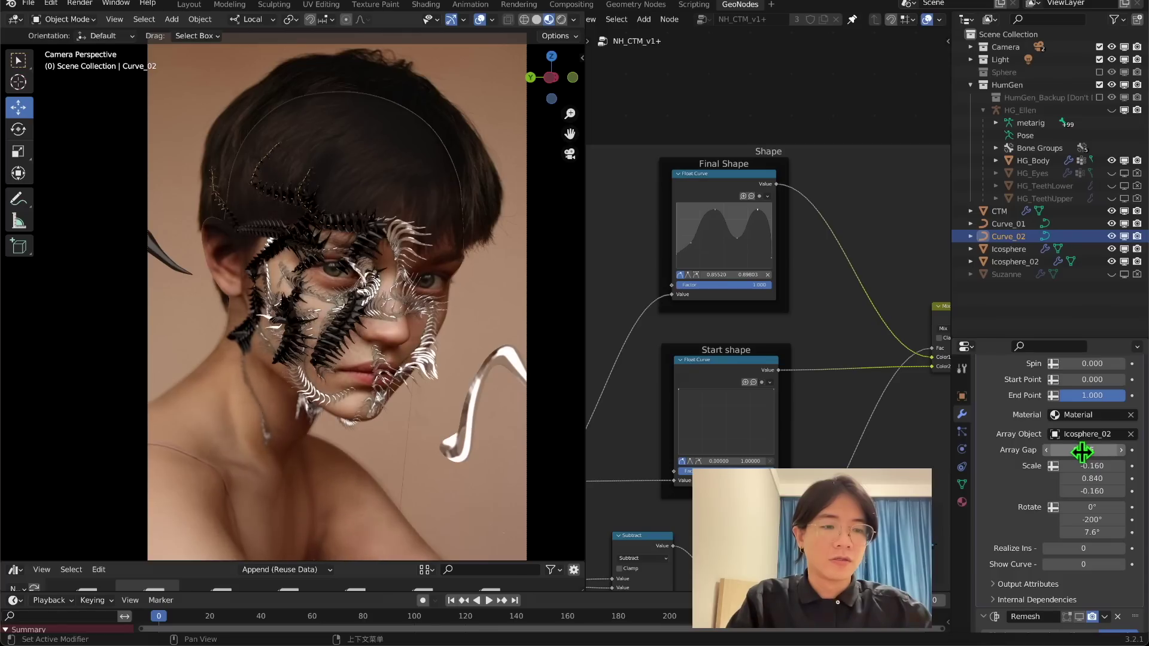
pyautogui.moveTo(1078, 448); pyautogui.dragTo(1127, 448)
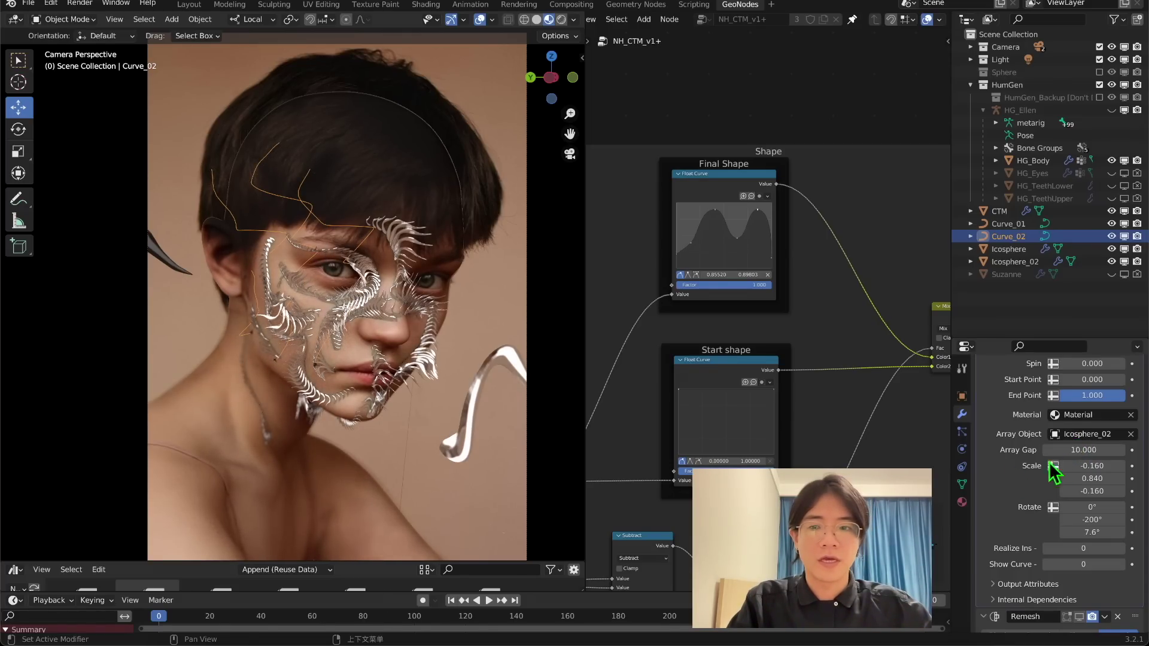
# Reshape the Final Shape float curve by shifting its second peak slightly earlier and raising the end point to about 0.93
pyautogui.scroll(6, 377, 359)
pyautogui.scroll(5, 359, 371)
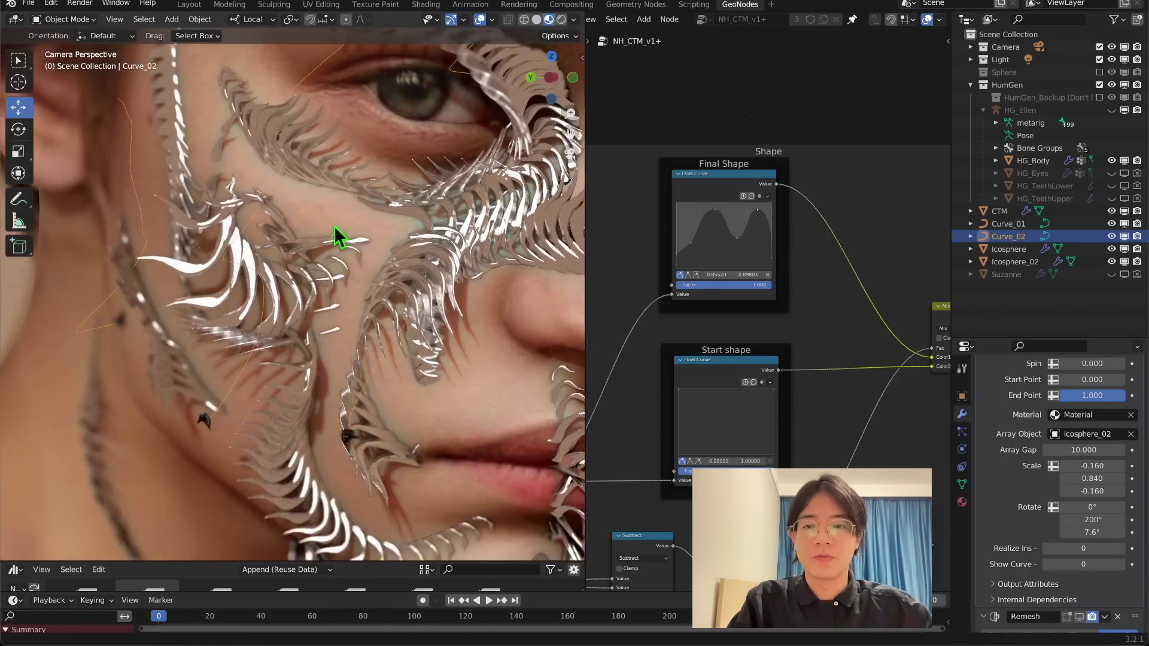
pyautogui.scroll(-8, 326, 341)
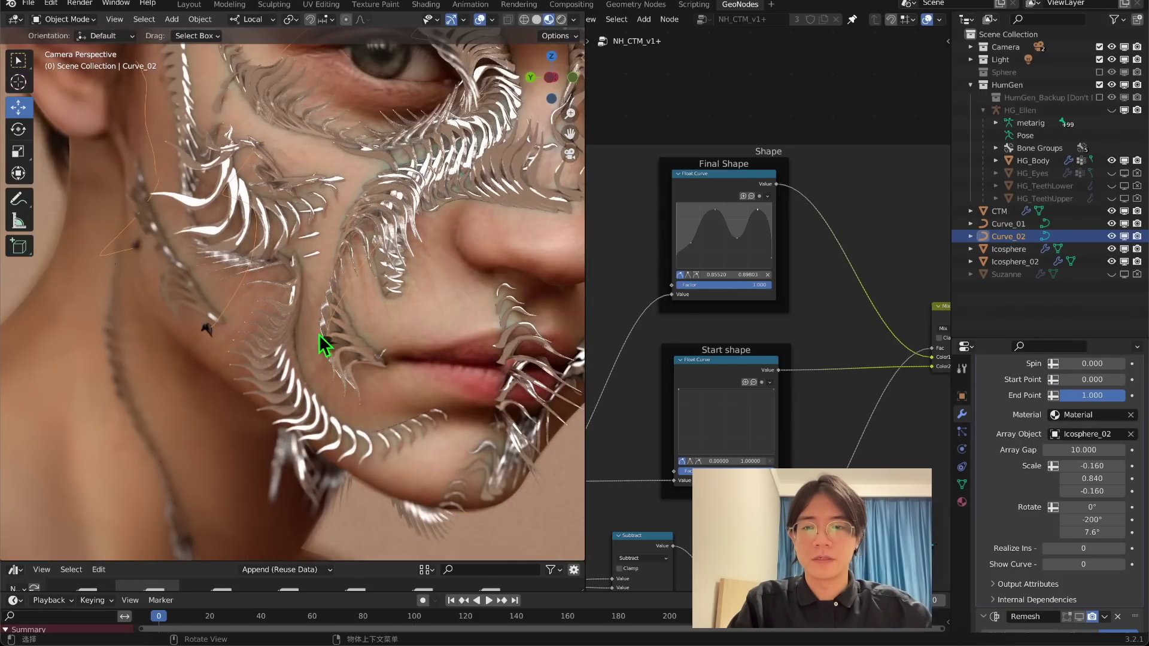
pyautogui.scroll(-5, 513, 443)
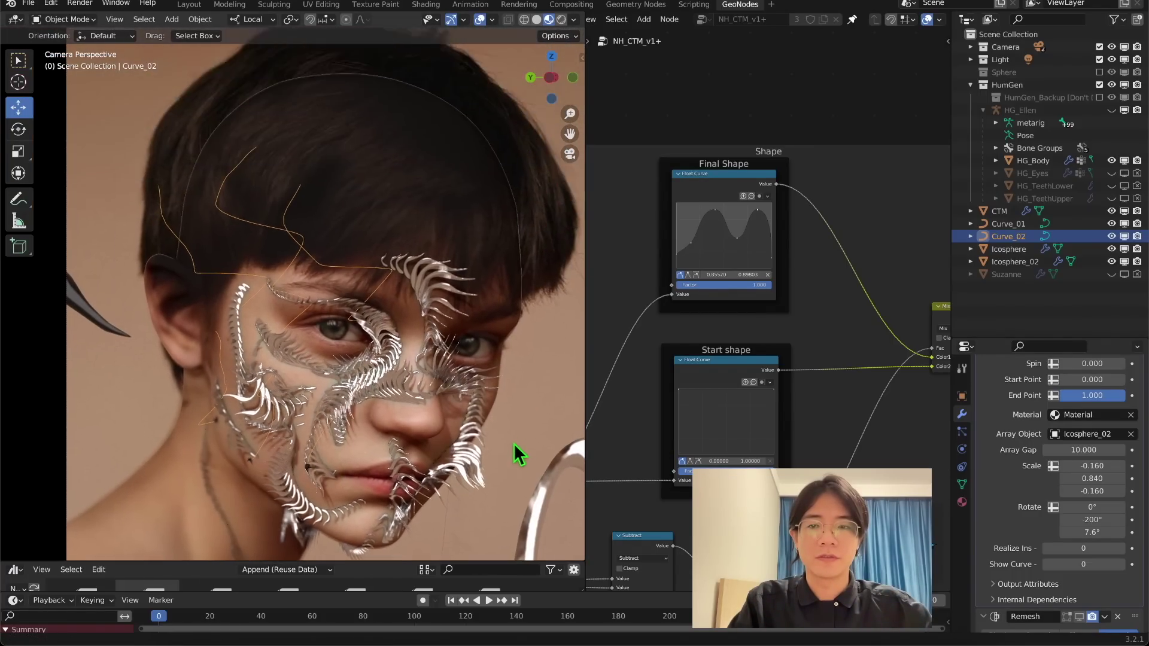
pyautogui.scroll(2, 772, 239)
pyautogui.scroll(2, 783, 224)
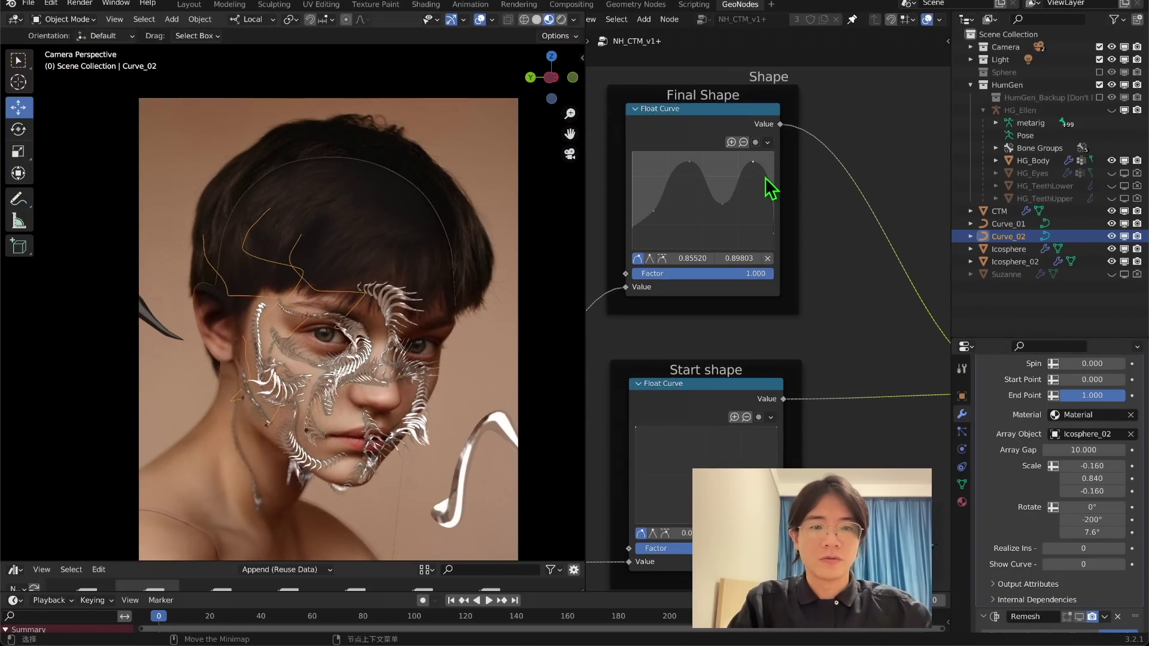
pyautogui.moveTo(753, 161); pyautogui.dragTo(746, 161)
pyautogui.moveTo(776, 233)
pyautogui.mouseDown()
pyautogui.moveTo(780, 204)
pyautogui.moveTo(772, 218)
pyautogui.mouseUp()
pyautogui.rightClick(773, 219)
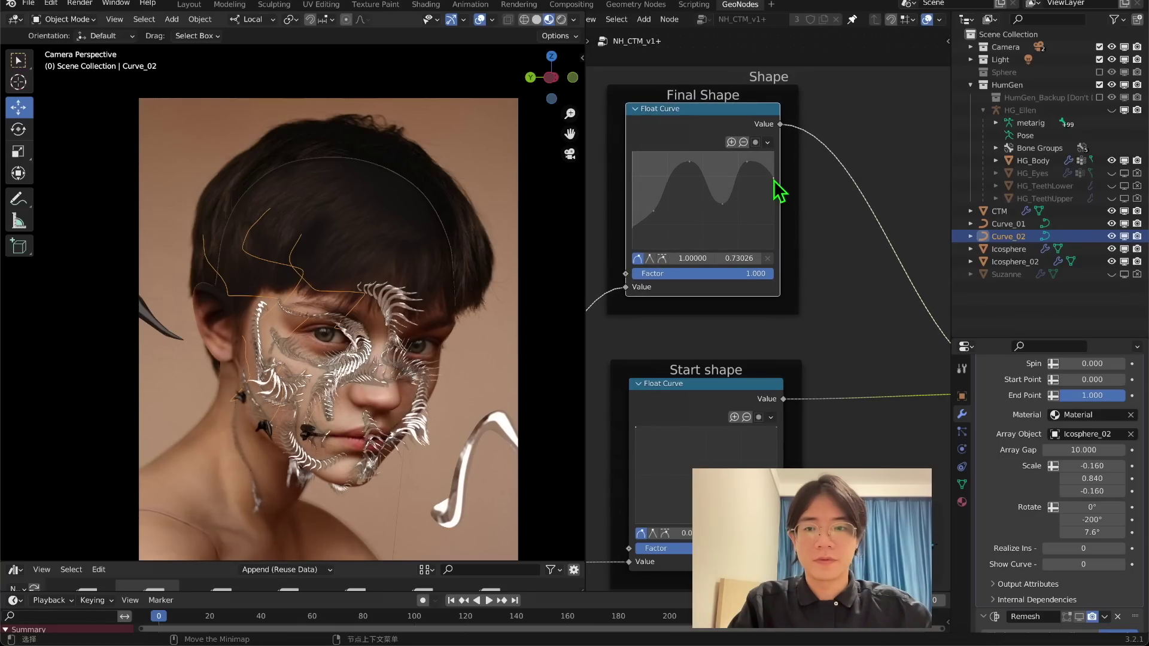
pyautogui.moveTo(773, 160); pyautogui.dragTo(773, 158)
pyautogui.scroll(4, 331, 336)
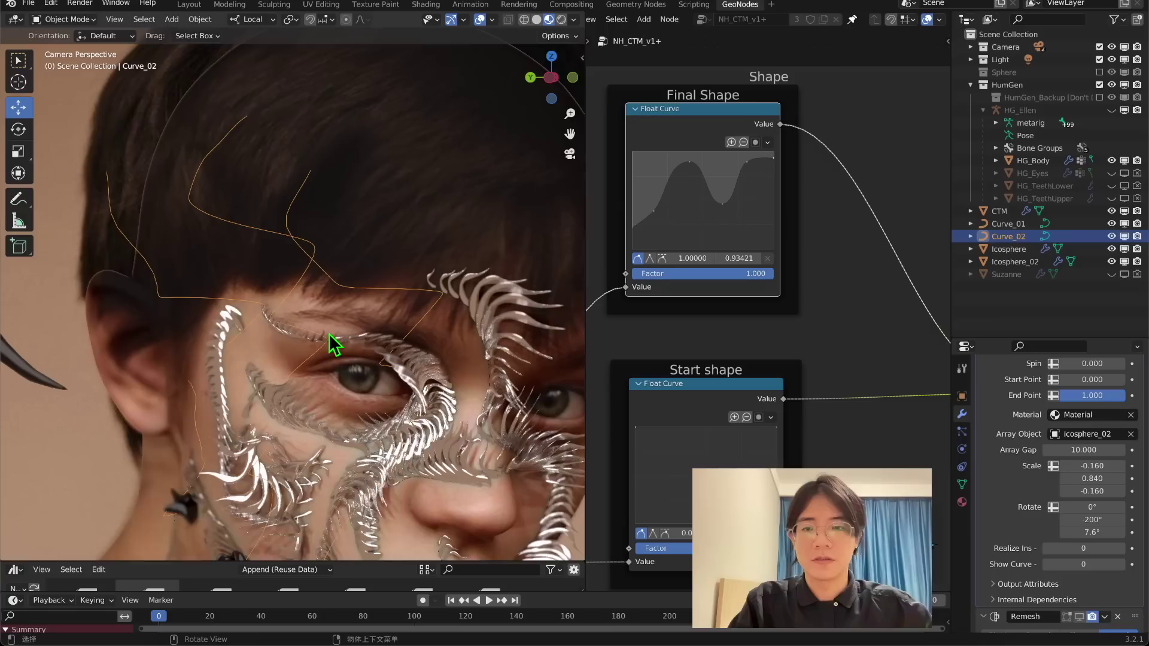
pyautogui.scroll(-2, 313, 371)
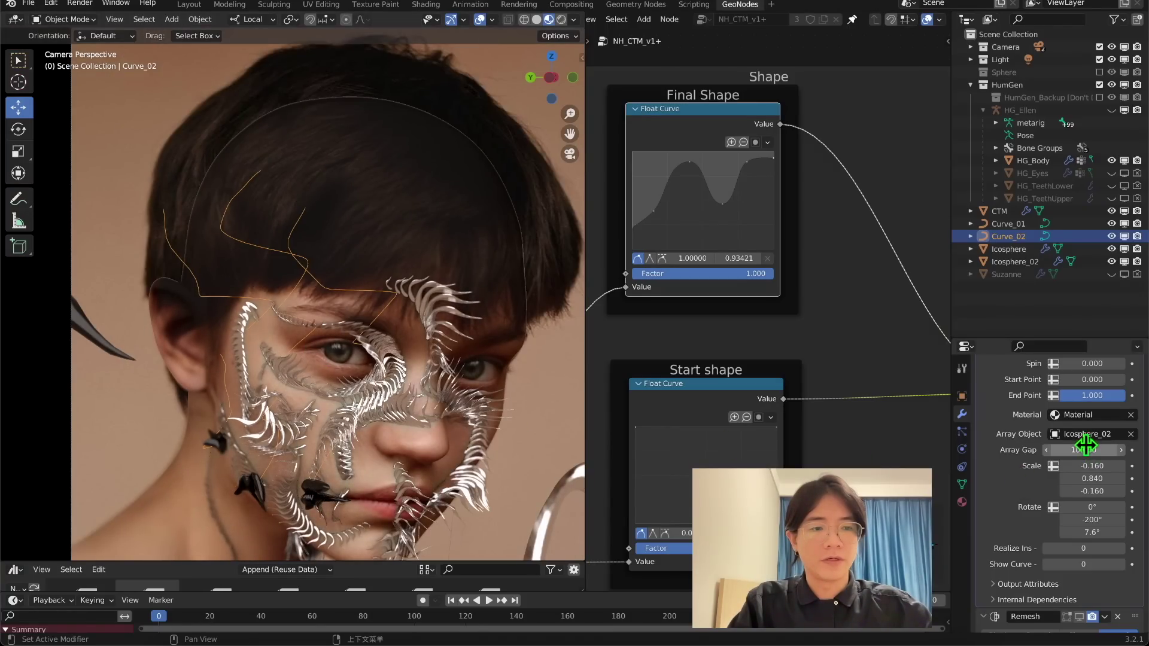
# Try the Curve_02 modifier's Array Gap at 9.99 and 7.63, and return it to 10
pyautogui.click(1051, 450)
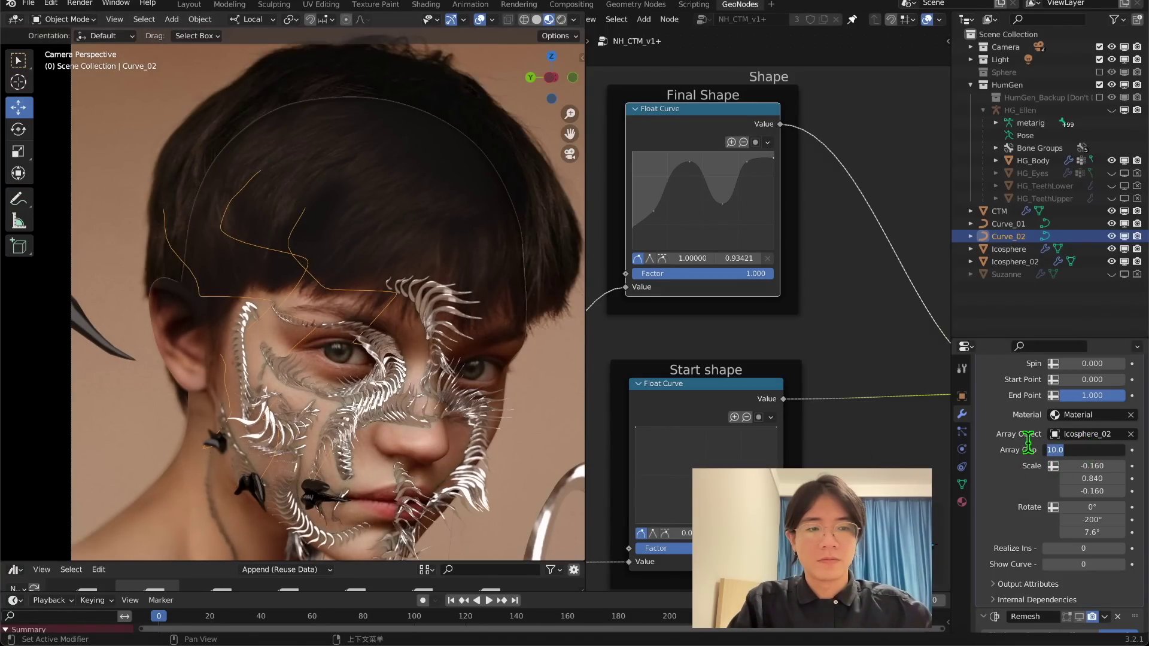
pyautogui.write('9.99')
pyautogui.press('Return')
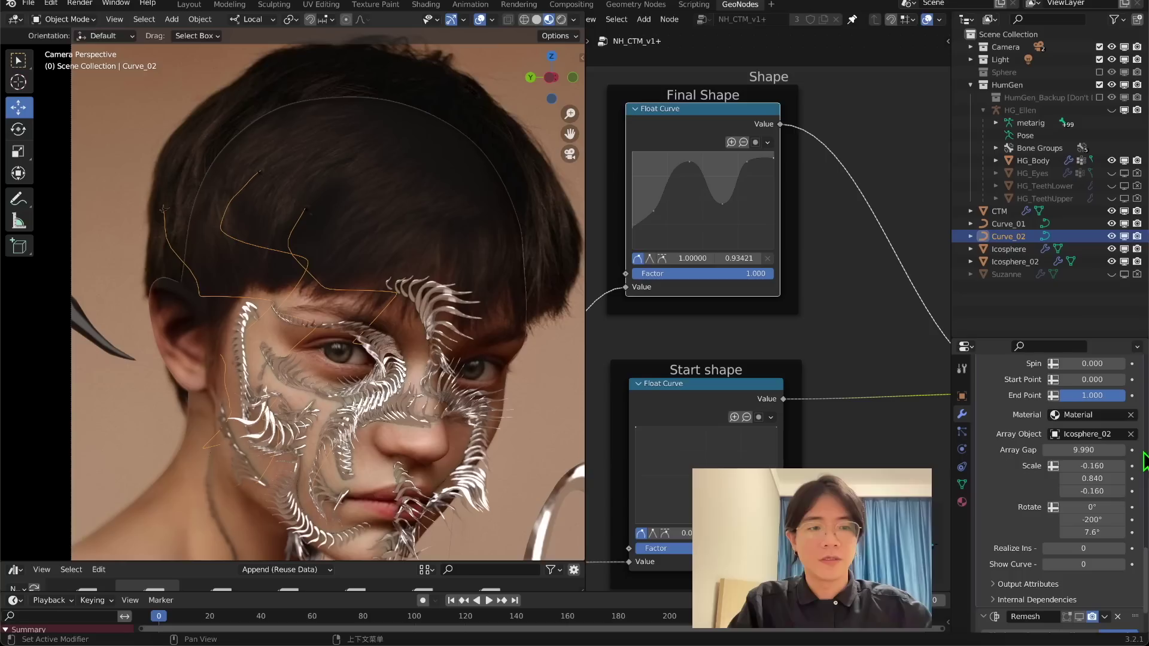
pyautogui.moveTo(1118, 453); pyautogui.dragTo(1086, 454)
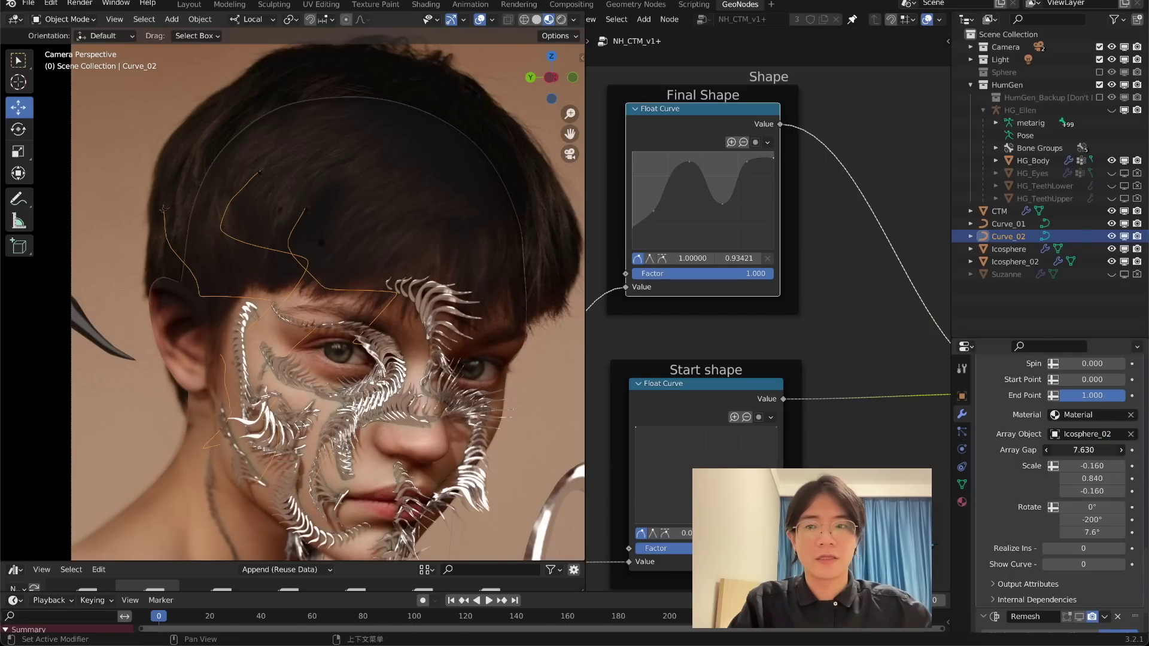
pyautogui.click(1085, 449)
pyautogui.write('10')
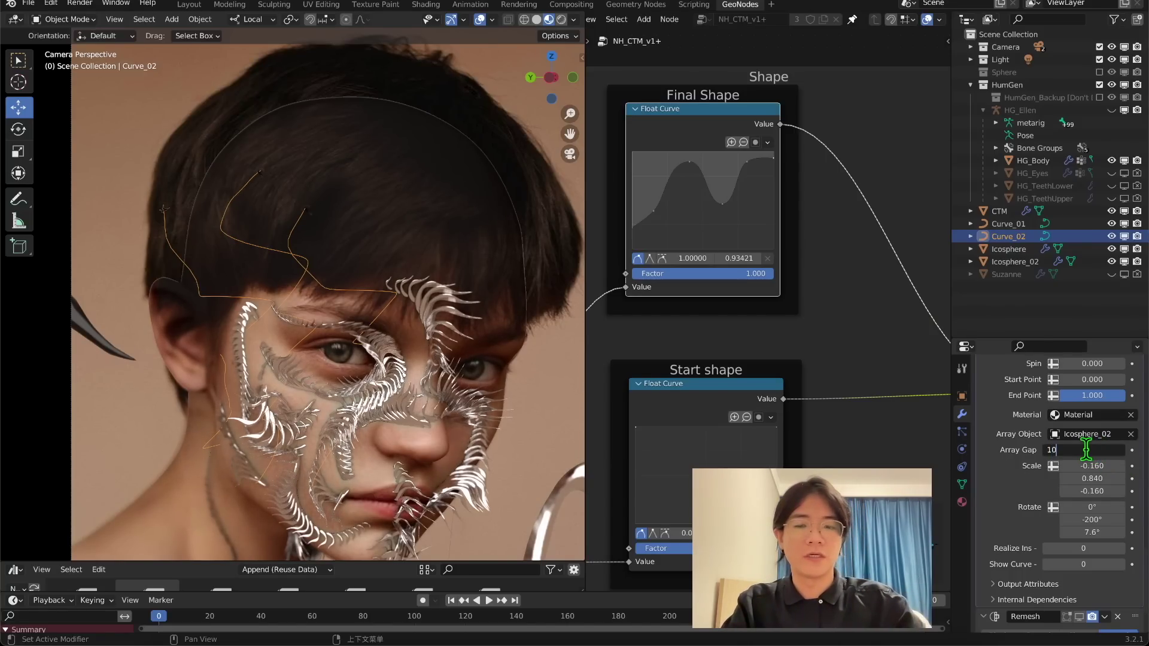
pyautogui.press('Return')
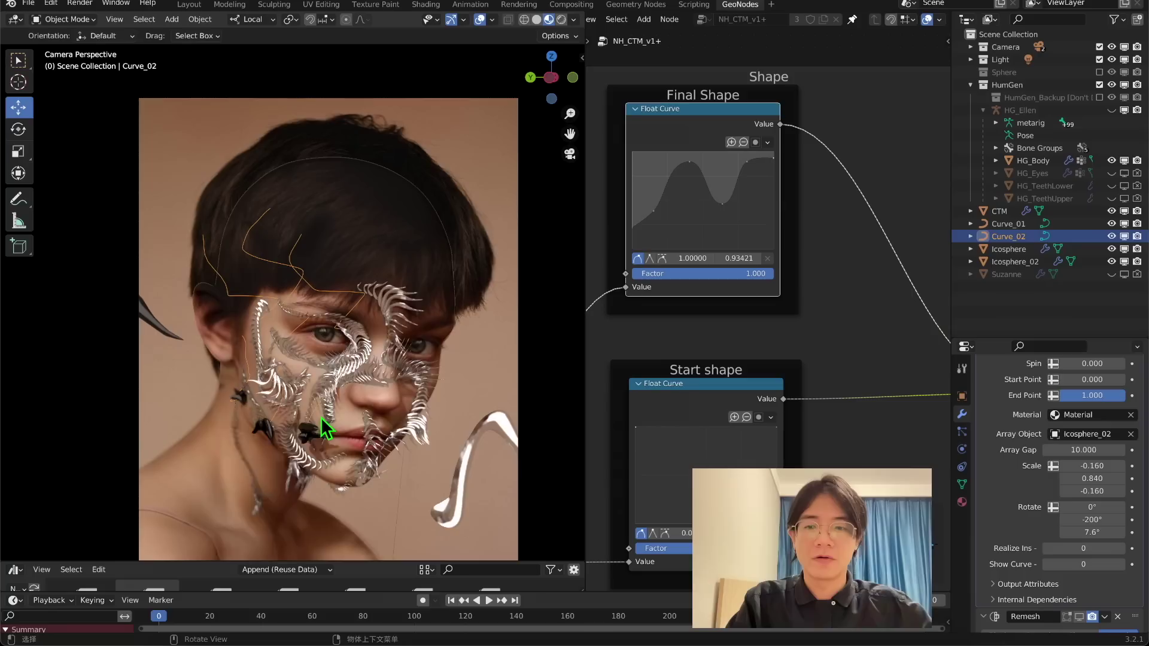
# Set the Show Curve option of the Curve_02 modifier to 1
pyautogui.press('Home')
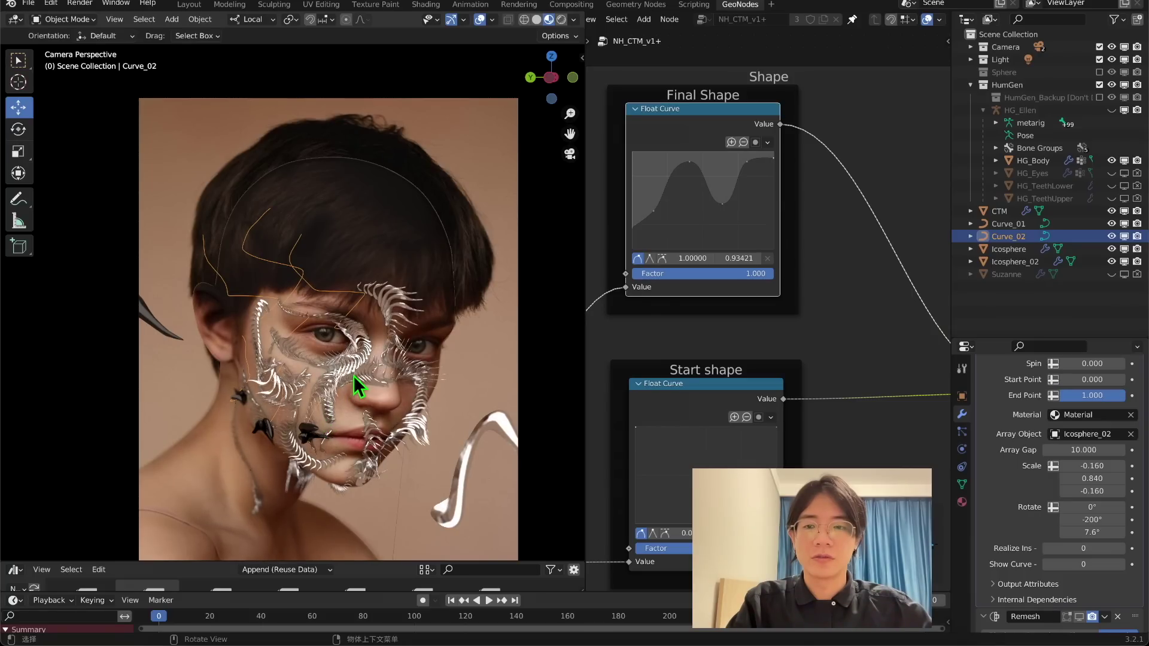
pyautogui.scroll(4, 306, 431)
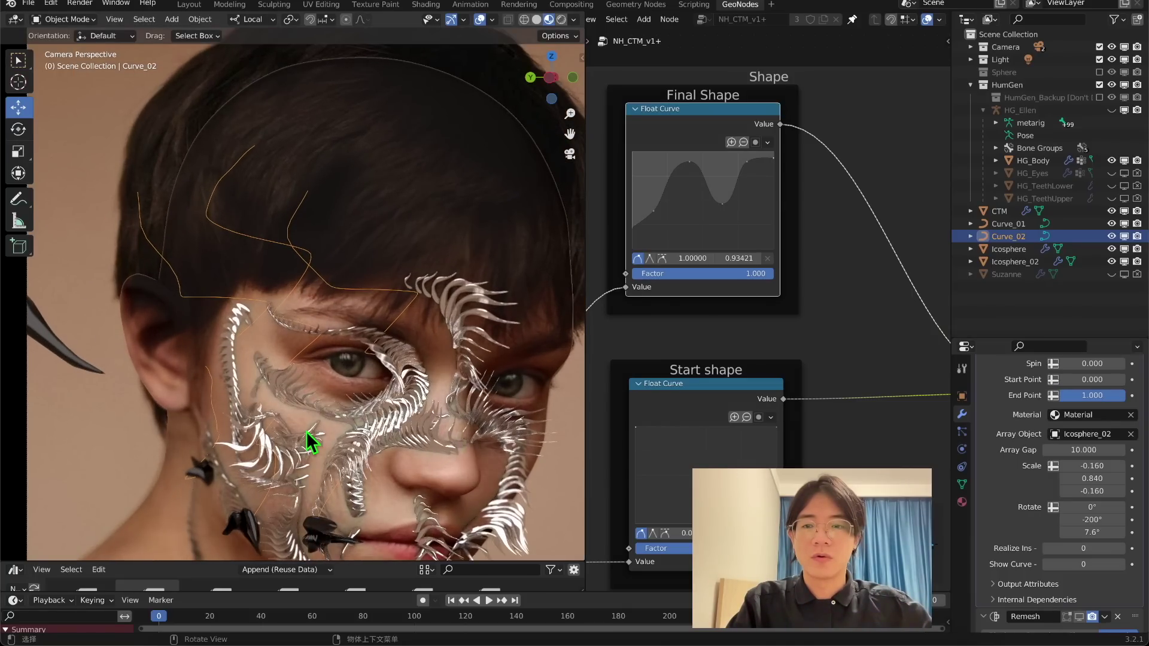
pyautogui.scroll(-3, 1074, 544)
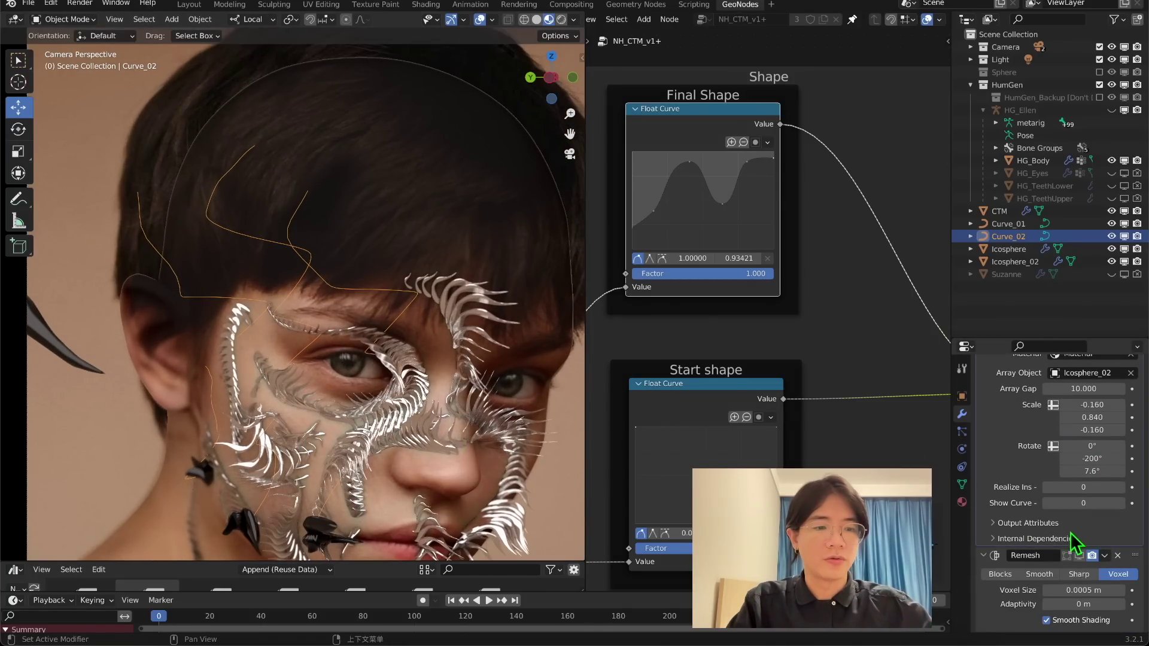
pyautogui.click(1120, 503)
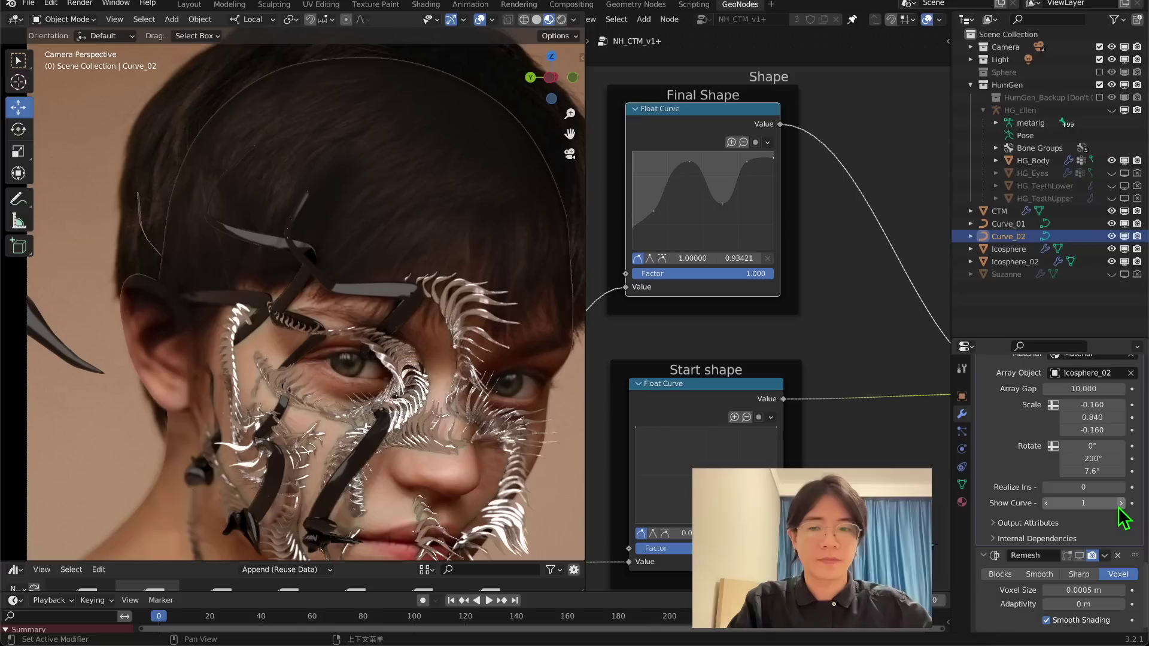
pyautogui.moveTo(441, 350); pyautogui.dragTo(371, 292, button='middle')
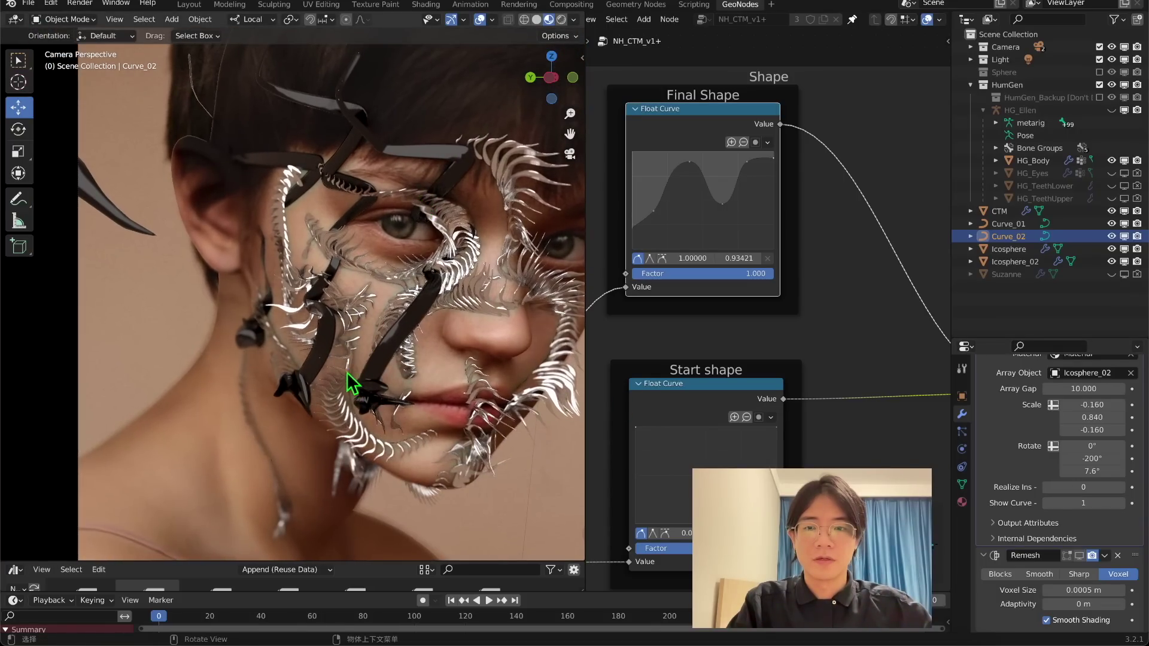
# Enter Edit Mode on Curve_02 and draw three freehand curves rising from the top and far side of the head
pyautogui.scroll(-2, 353, 383)
pyautogui.press('Tab')
pyautogui.scroll(-3, 338, 267)
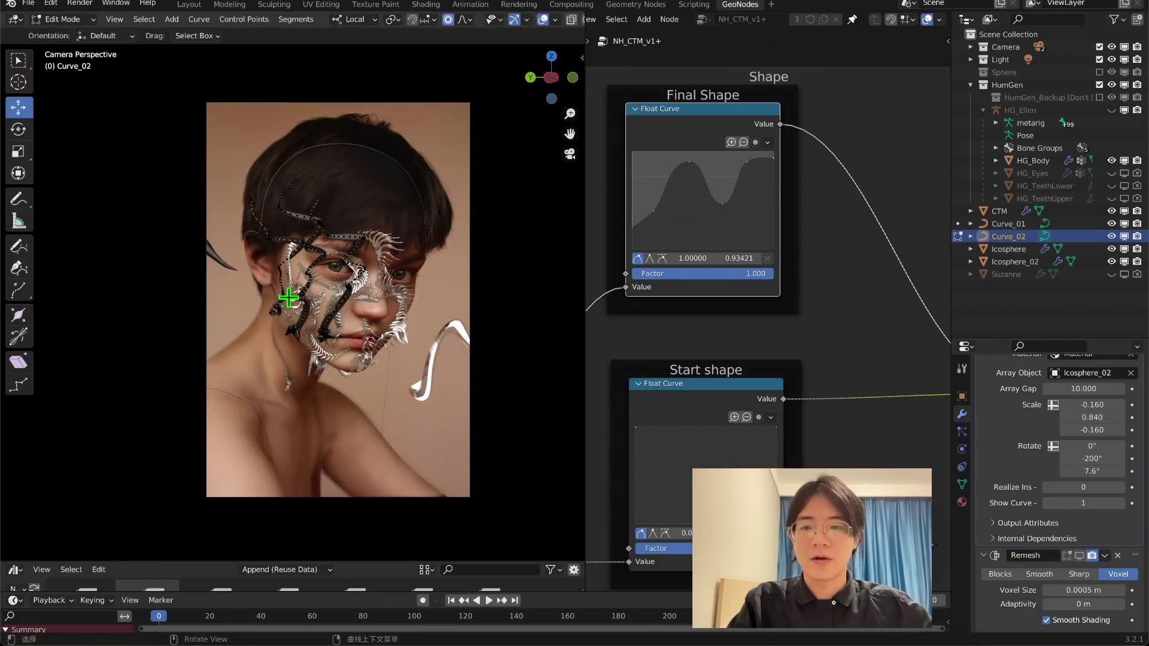
pyautogui.scroll(4, 288, 298)
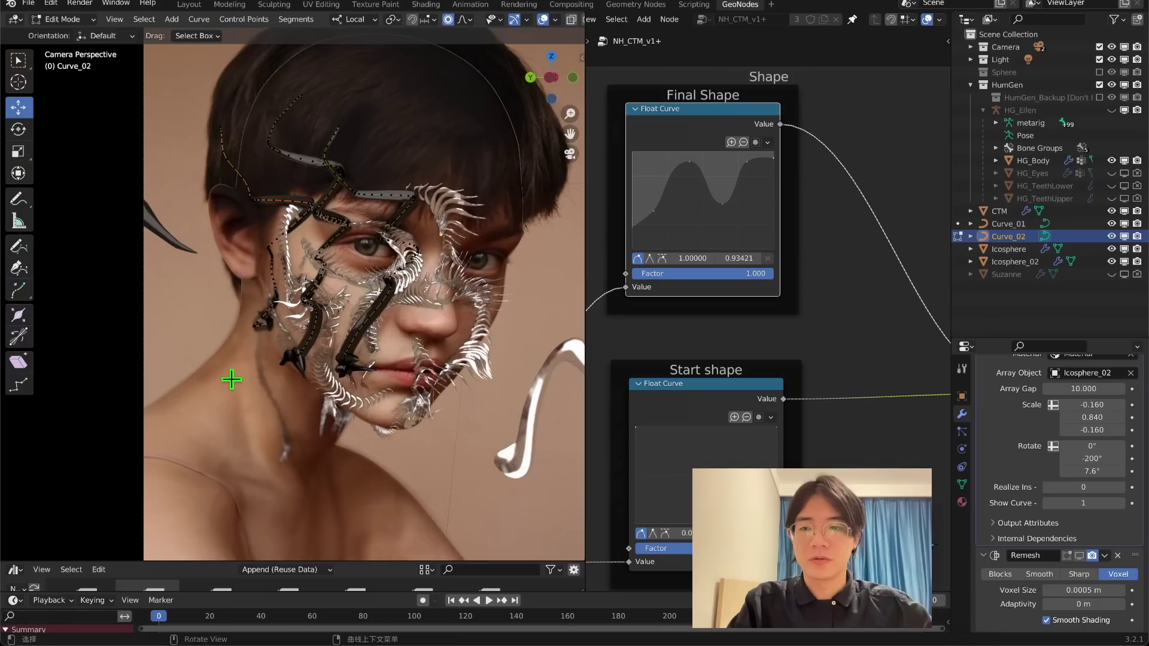
pyautogui.click(19, 245)
pyautogui.scroll(-2, 359, 311)
pyautogui.moveTo(359, 311); pyautogui.dragTo(341, 326, button='middle')
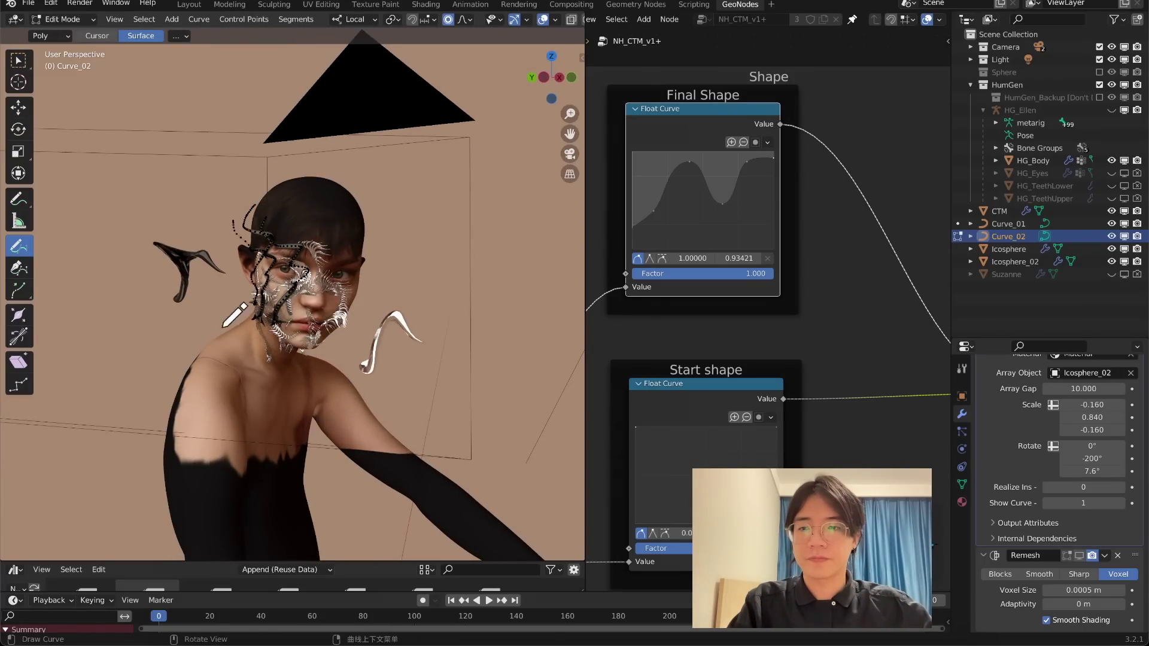
pyautogui.moveTo(223, 327); pyautogui.dragTo(317, 359, button='middle')
pyautogui.moveTo(321, 230); pyautogui.dragTo(343, 200)
pyautogui.moveTo(311, 263); pyautogui.dragTo(315, 217, button='middle')
pyautogui.moveTo(299, 191); pyautogui.dragTo(317, 150)
pyautogui.moveTo(389, 239); pyautogui.dragTo(329, 255, button='middle')
pyautogui.scroll(3, 329, 256)
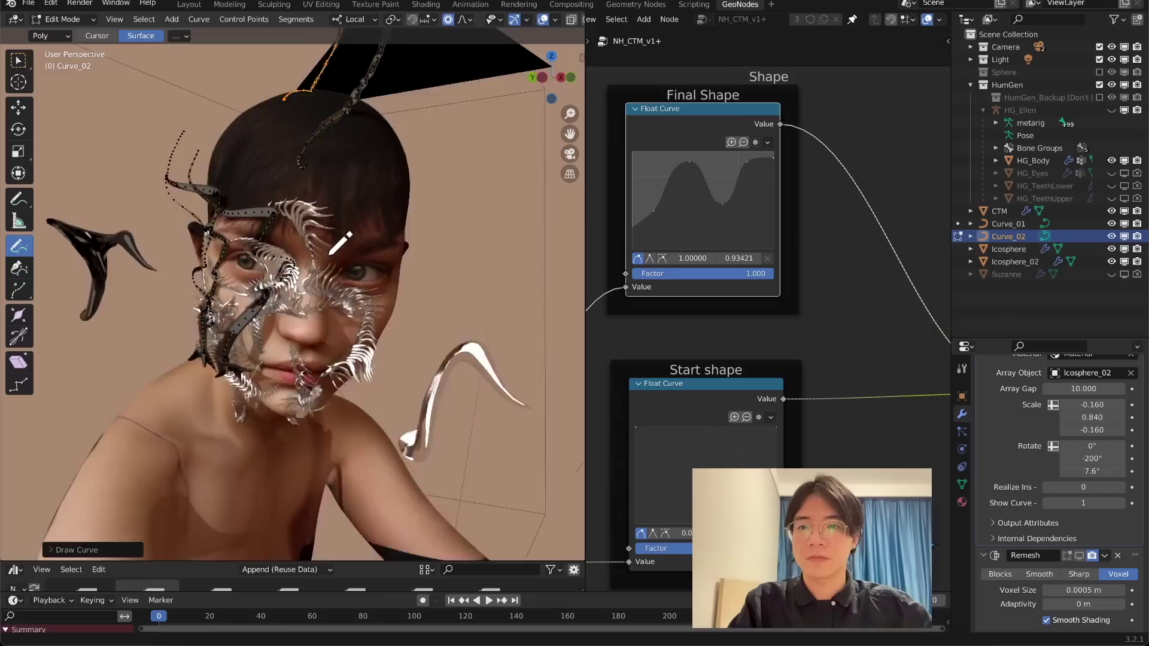
pyautogui.moveTo(291, 126)
pyautogui.keyDown('shift'); pyautogui.mouseDown(button='middle')
pyautogui.moveTo(336, 242)
pyautogui.moveTo(377, 245)
pyautogui.mouseUp(button='middle'); pyautogui.keyUp('shift')
pyautogui.moveTo(409, 335)
pyautogui.mouseDown()
pyautogui.moveTo(448, 332)
pyautogui.moveTo(471, 275)
pyautogui.mouseUp()
pyautogui.moveTo(471, 275); pyautogui.dragTo(381, 275, button='middle')
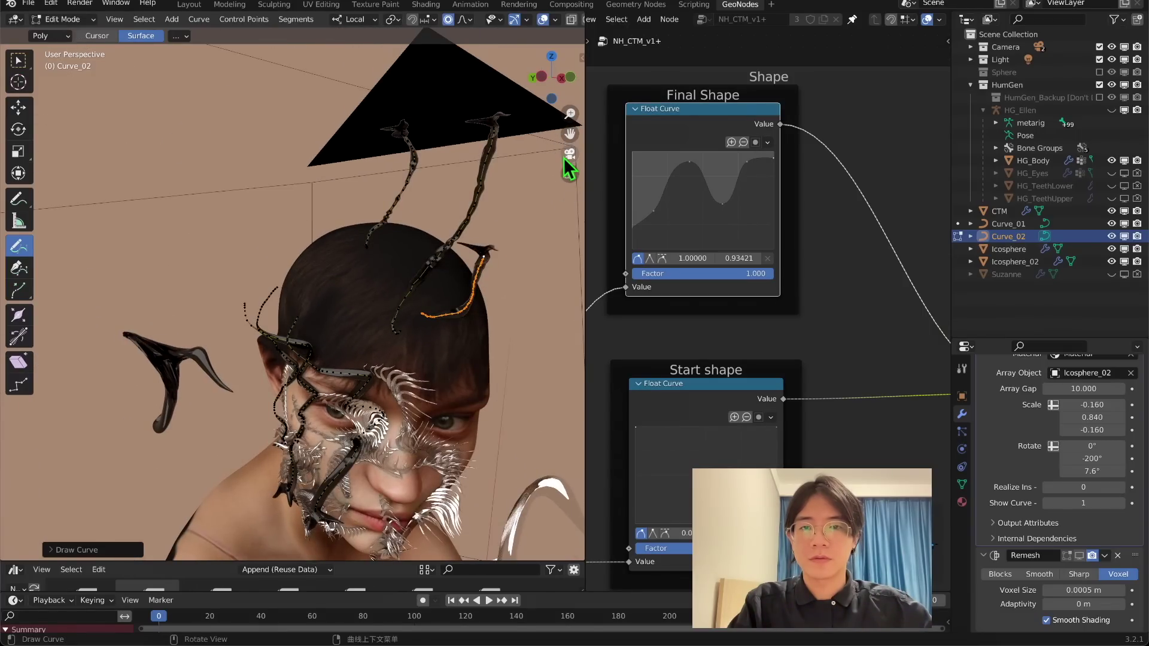
# In camera view, draw short freehand curves beside the neck, over the upper arm and below the chin, and return to Object Mode
pyautogui.click(568, 156)
pyautogui.moveTo(431, 479); pyautogui.dragTo(410, 495)
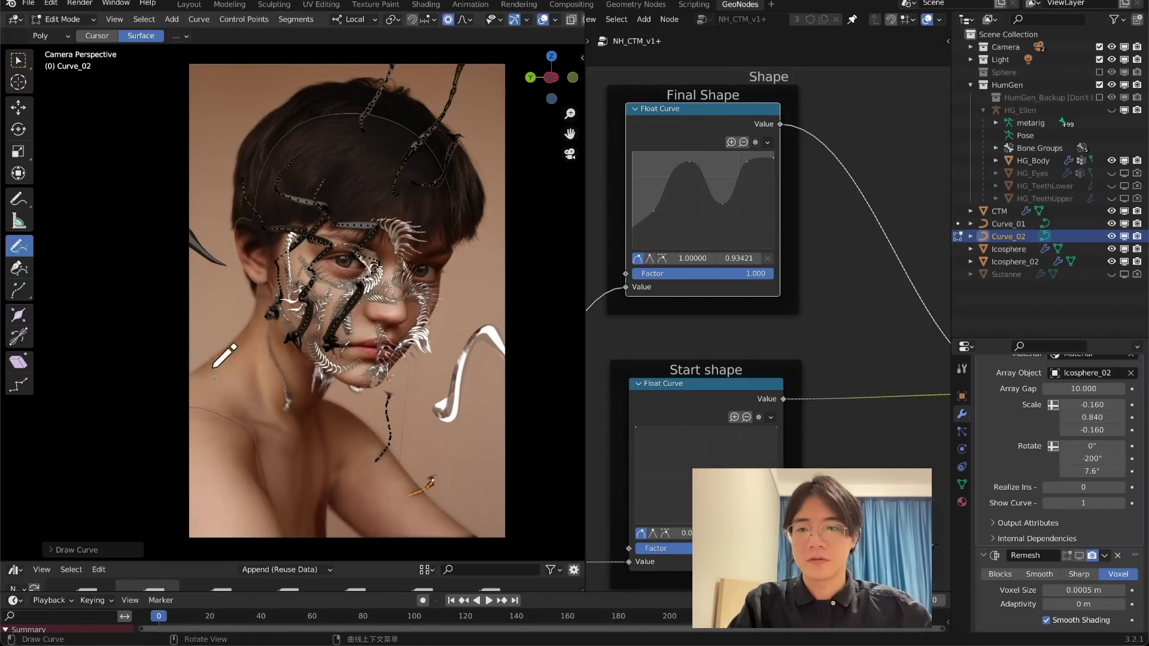
pyautogui.moveTo(213, 367); pyautogui.dragTo(195, 298)
pyautogui.moveTo(233, 345); pyautogui.dragTo(220, 299)
pyautogui.moveTo(236, 480)
pyautogui.mouseDown()
pyautogui.moveTo(273, 477)
pyautogui.moveTo(300, 444)
pyautogui.mouseUp()
pyautogui.moveTo(252, 331); pyautogui.dragTo(234, 296)
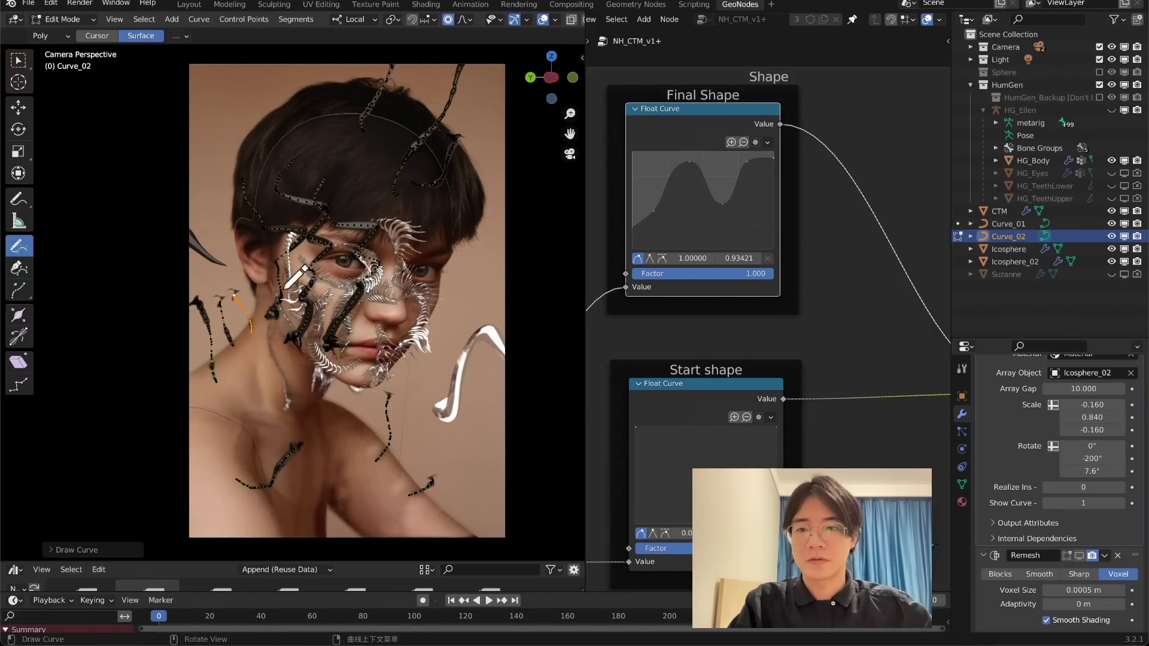
pyautogui.press('Tab')
# Check the new curves from several angles and set the modifier's Array Gap to 9.99
pyautogui.moveTo(423, 314); pyautogui.dragTo(458, 139, button='middle')
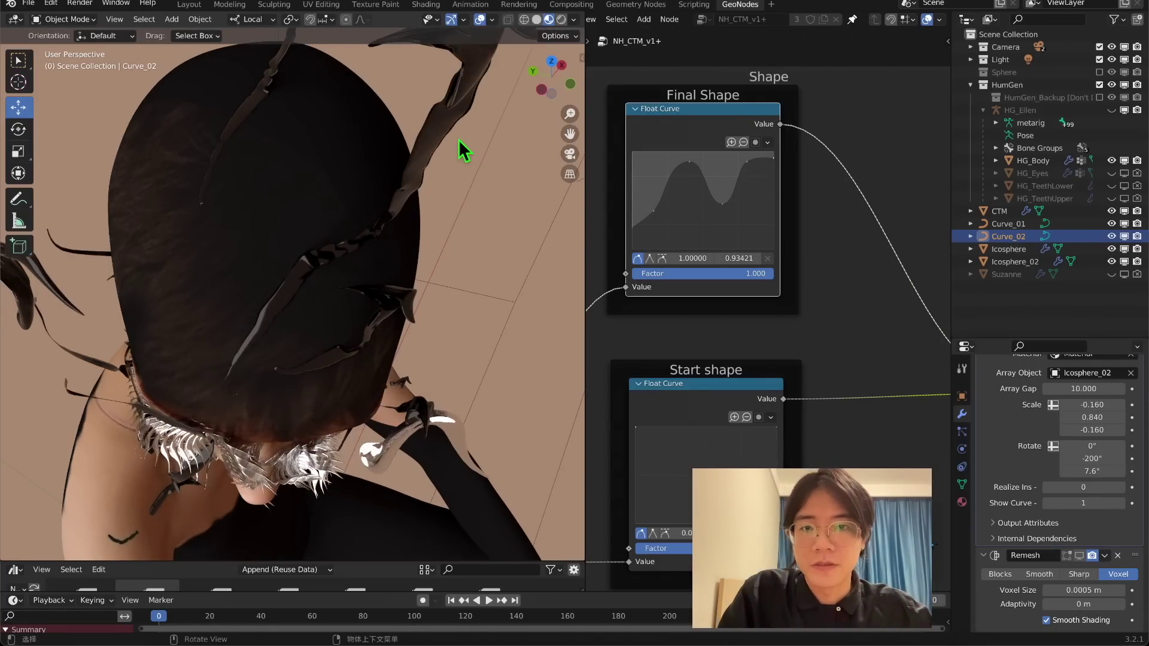
pyautogui.click(572, 154)
pyautogui.scroll(4, 423, 225)
pyautogui.keyDown('shift'); pyautogui.moveTo(371, 342); pyautogui.dragTo(263, 574, button='middle'); pyautogui.keyUp('shift')
pyautogui.moveTo(311, 239); pyautogui.dragTo(345, 43, button='middle')
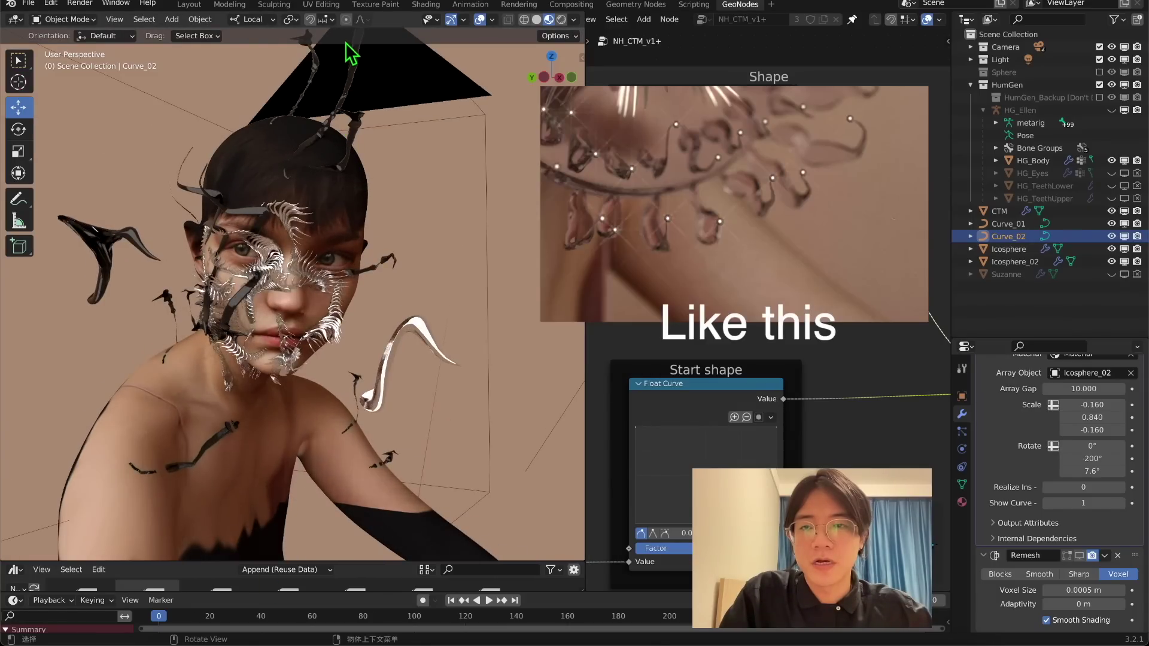
pyautogui.moveTo(264, 289); pyautogui.dragTo(456, 341, button='middle')
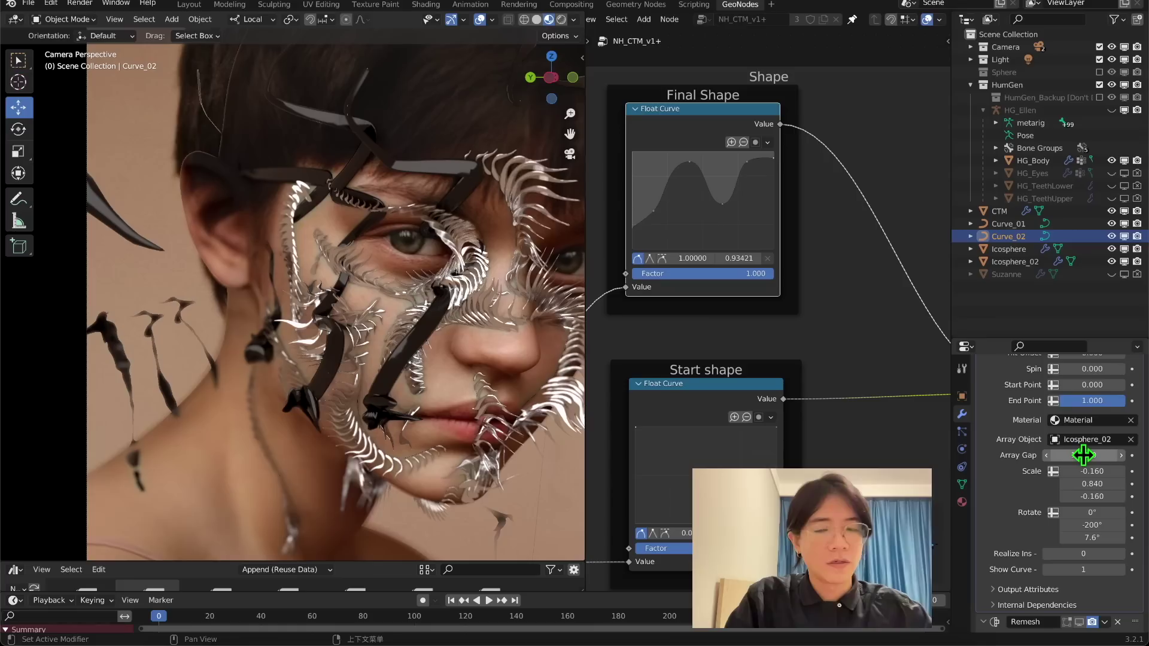
pyautogui.moveTo(1089, 457); pyautogui.dragTo(1059, 456)
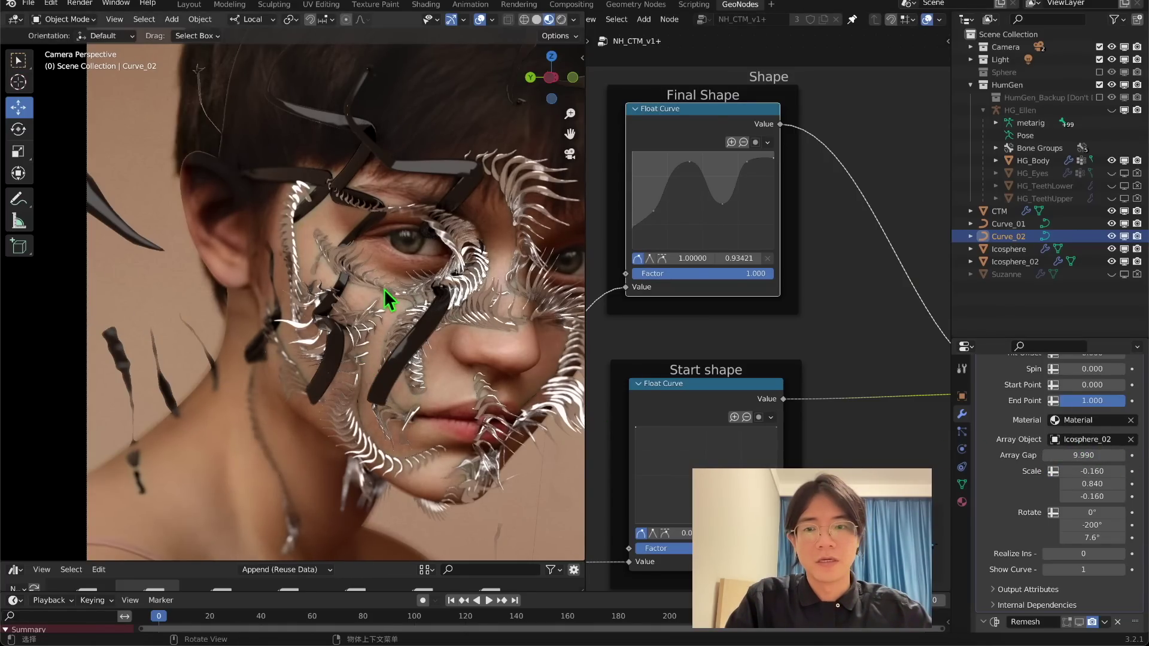
pyautogui.scroll(-1, 353, 184)
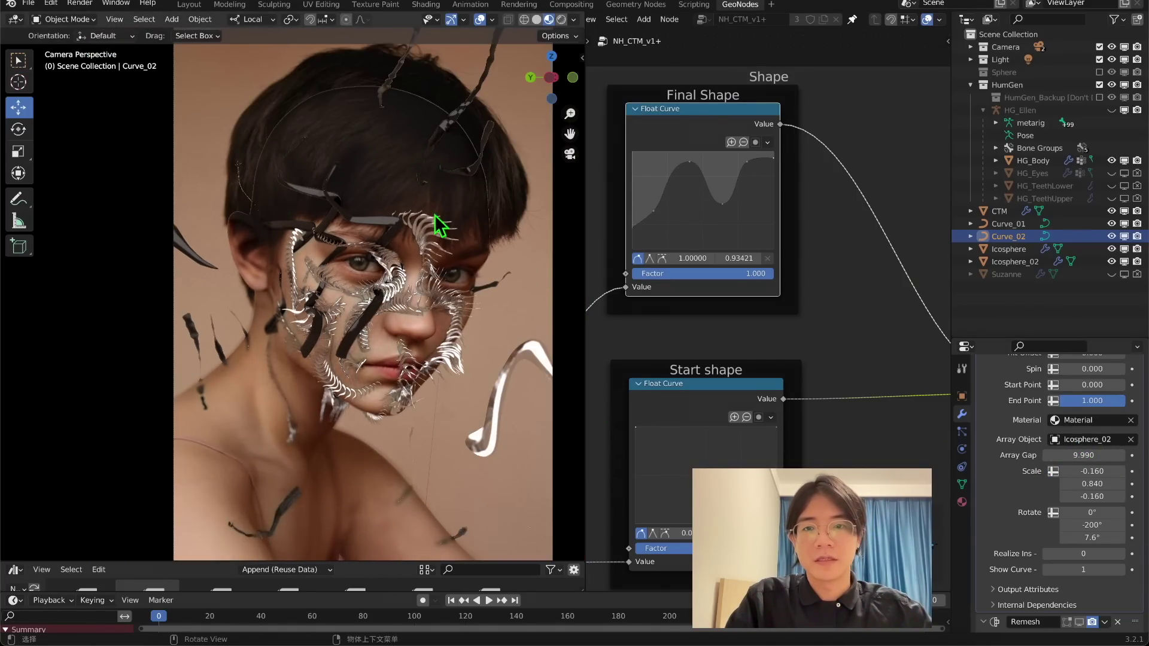
# Raise the start of the Final Shape float curve, with the first point at about 0.67 and the second at about 0.62
pyautogui.scroll(4, 442, 226)
pyautogui.keyDown('shift'); pyautogui.moveTo(434, 255); pyautogui.dragTo(271, 122, button='middle'); pyautogui.keyUp('shift')
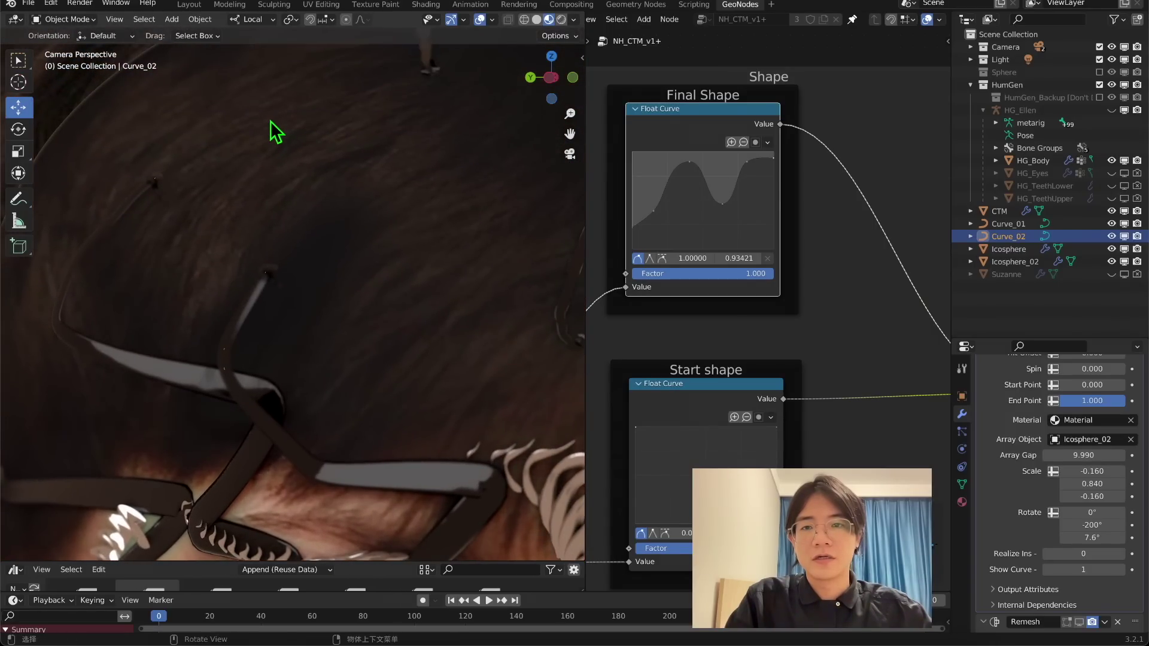
pyautogui.scroll(-5, 224, 210)
pyautogui.moveTo(632, 228); pyautogui.dragTo(649, 189)
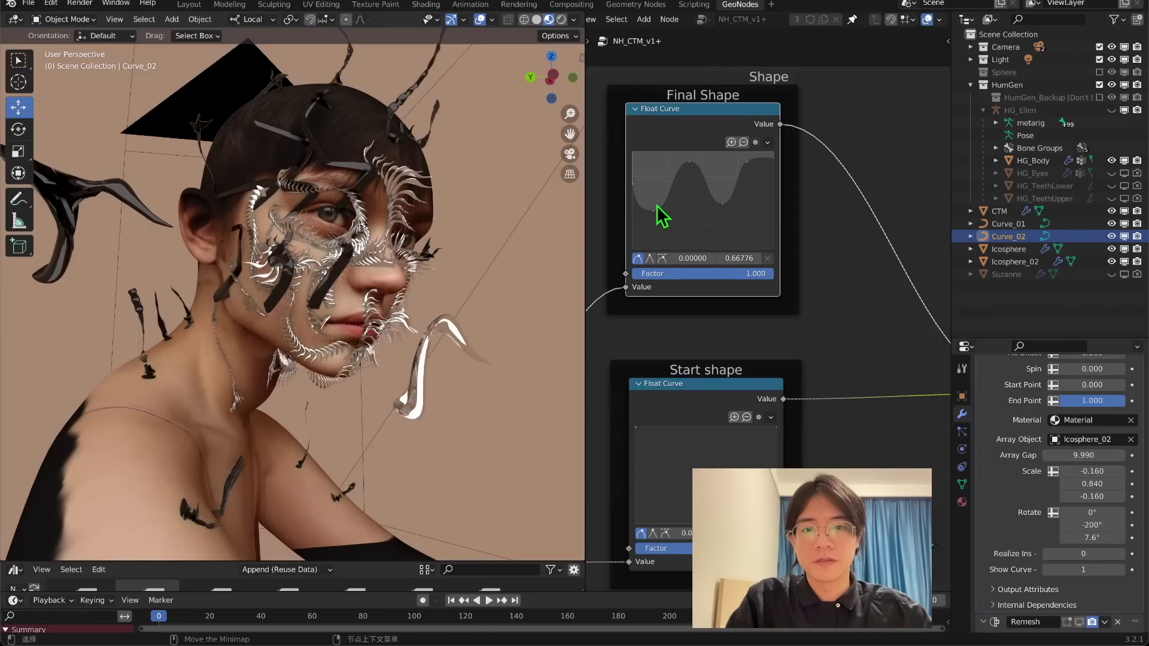
pyautogui.moveTo(329, 228); pyautogui.dragTo(401, 173, button='middle')
pyautogui.moveTo(343, 210); pyautogui.dragTo(333, 274, button='middle')
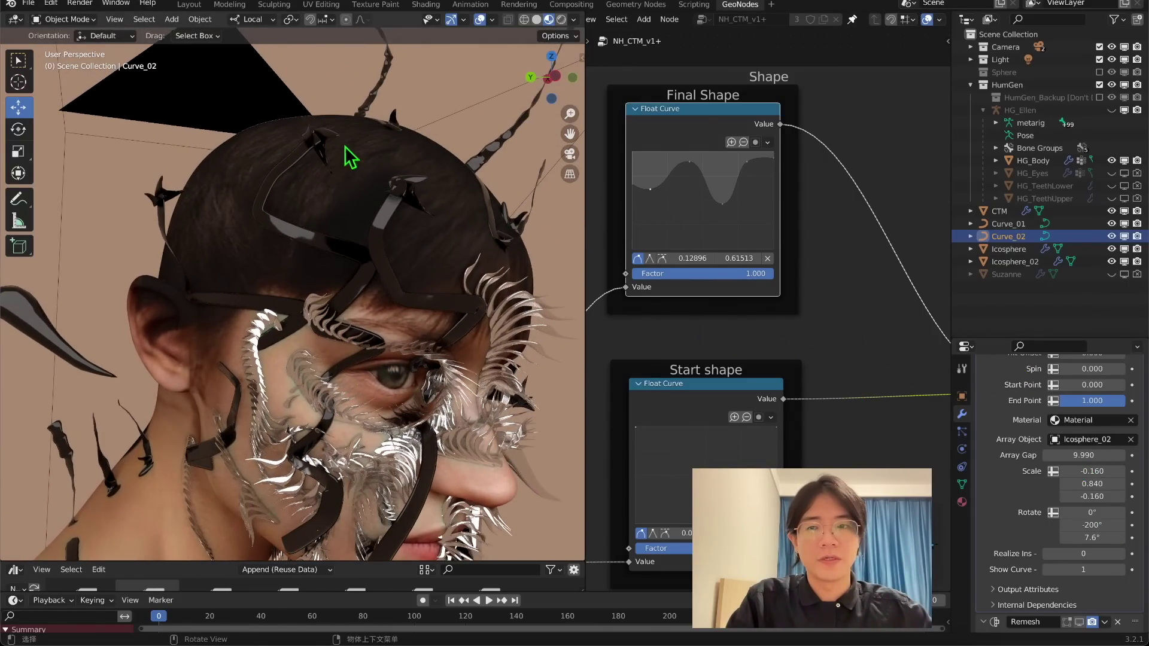
pyautogui.moveTo(352, 157); pyautogui.dragTo(258, 195, button='middle')
pyautogui.moveTo(271, 260); pyautogui.dragTo(288, 256, button='middle')
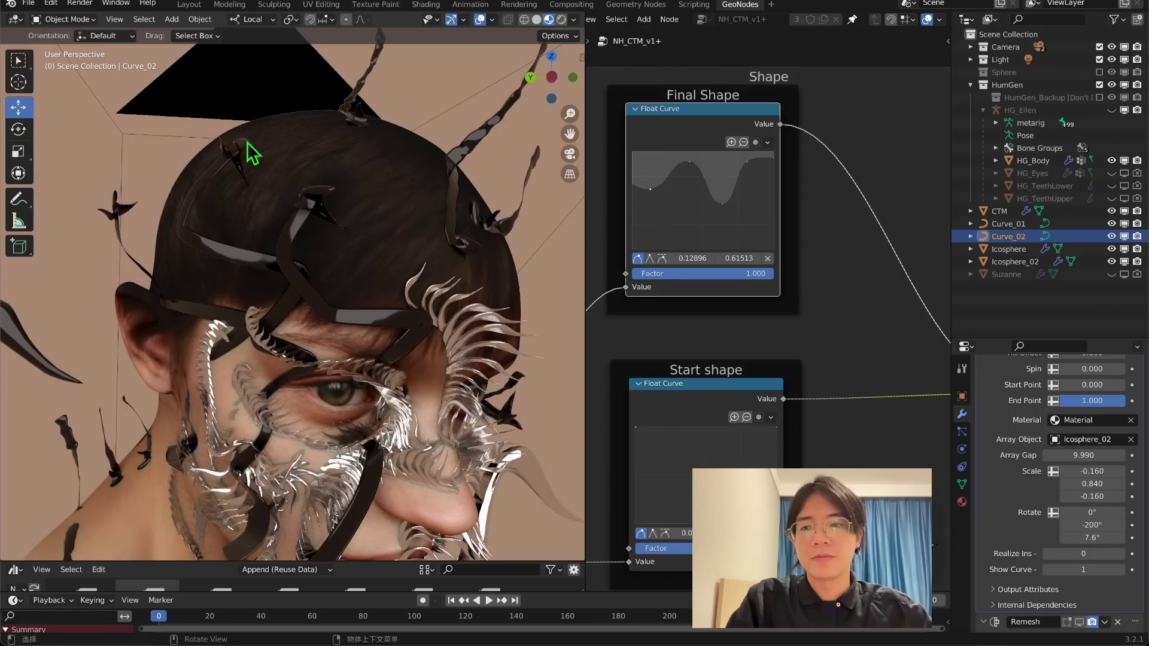
pyautogui.scroll(-5, 289, 197)
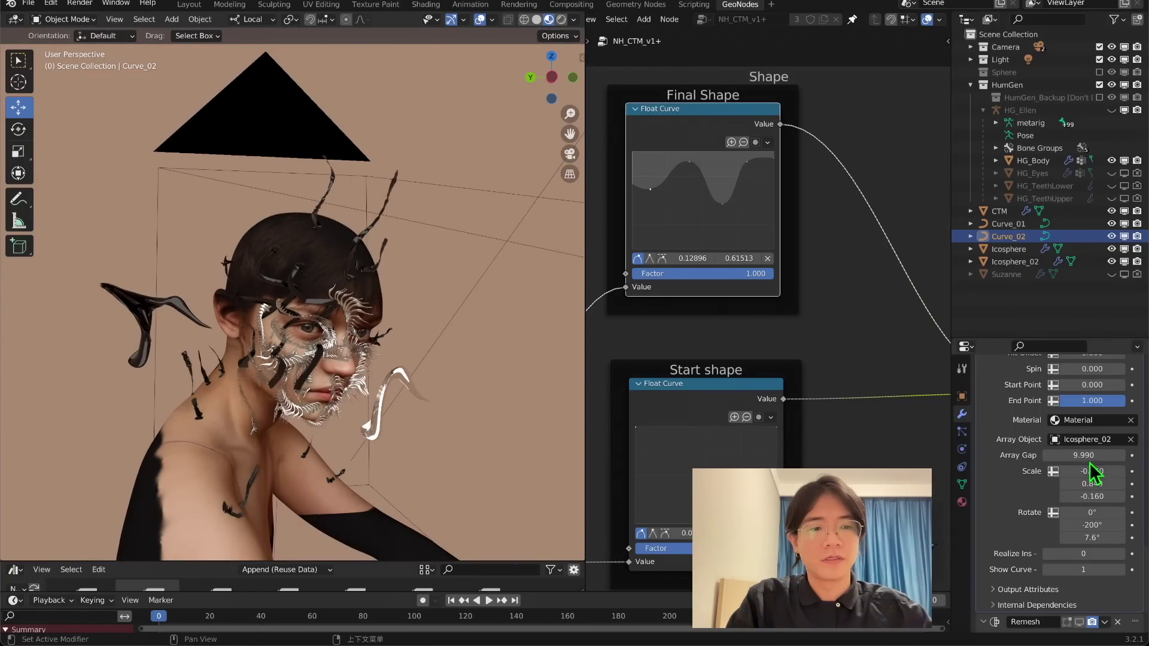
pyautogui.moveTo(441, 259); pyautogui.dragTo(269, 251, button='middle')
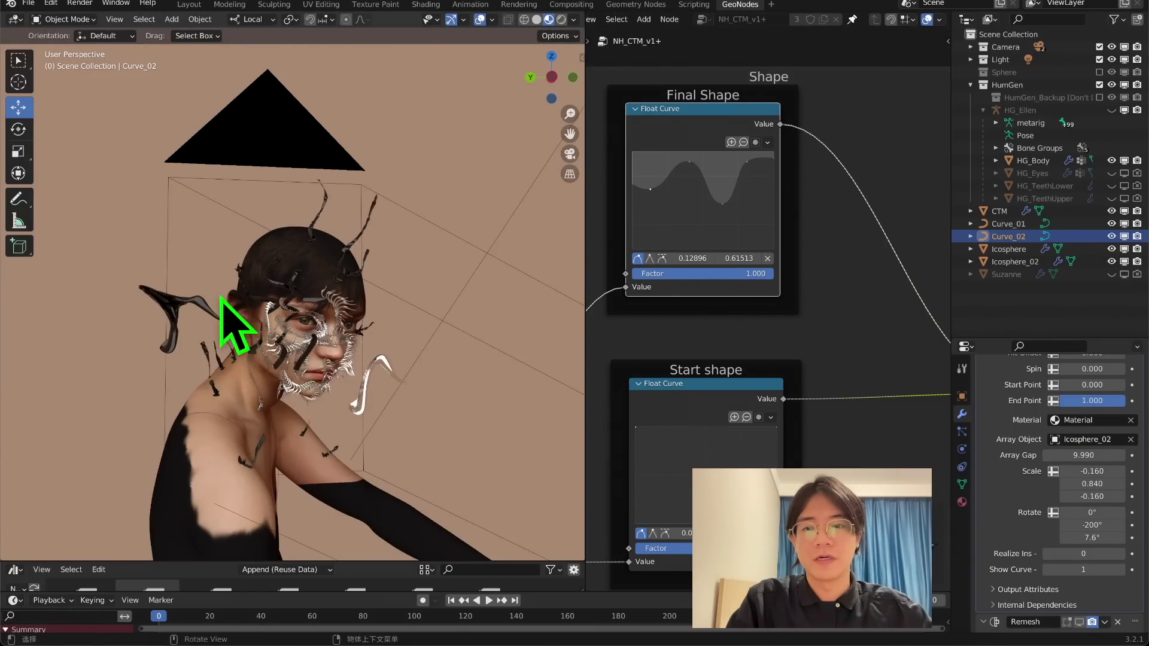
# Set the Curve_02 modifier's Array Gap to 0.01 and check the denser horns on the head
pyautogui.scroll(4, 221, 297)
pyautogui.moveTo(1084, 455); pyautogui.dragTo(1077, 455)
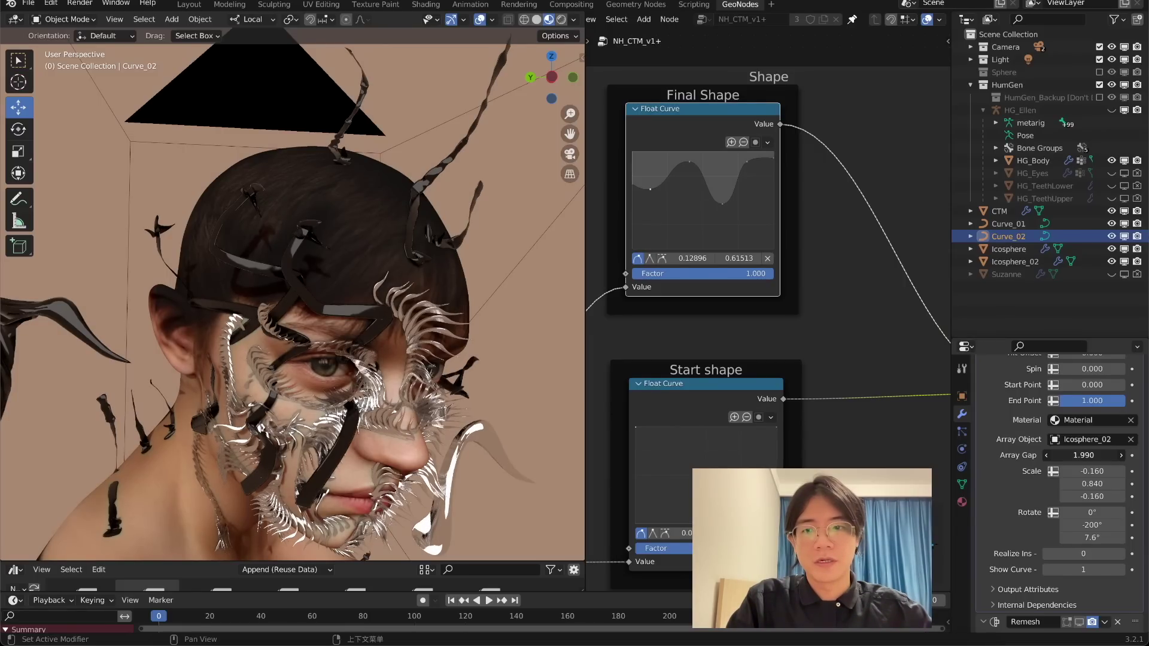
pyautogui.moveTo(1083, 456); pyautogui.dragTo(1054, 455)
pyautogui.moveTo(443, 263); pyautogui.dragTo(556, 179, button='middle')
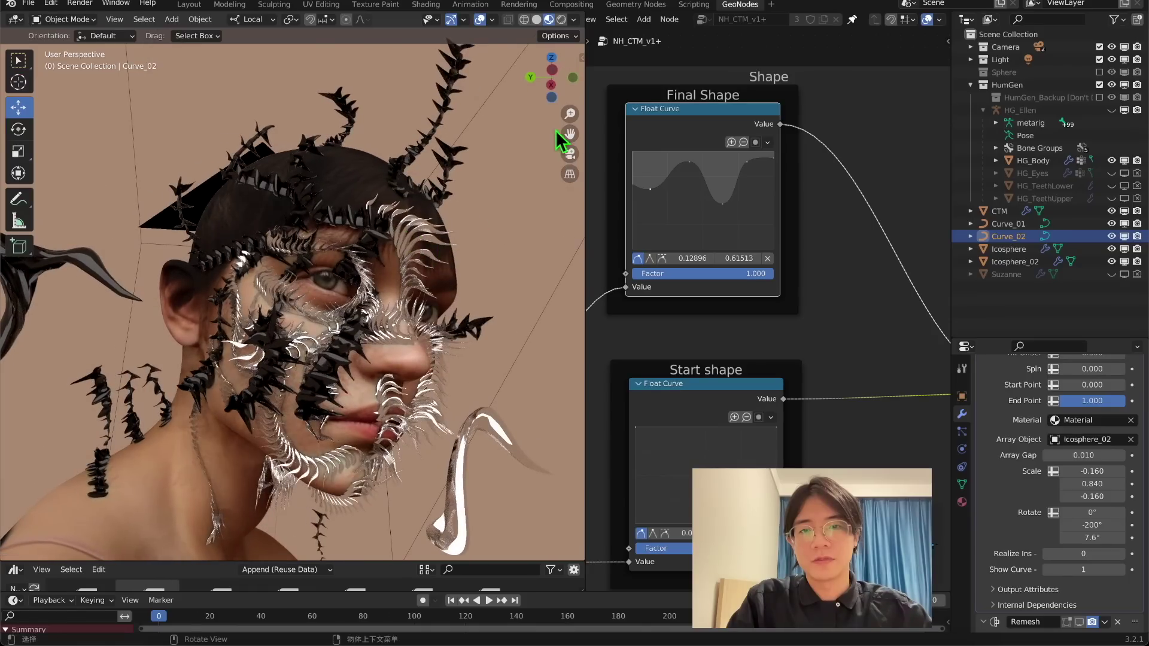
pyautogui.click(570, 155)
pyautogui.scroll(4, 414, 343)
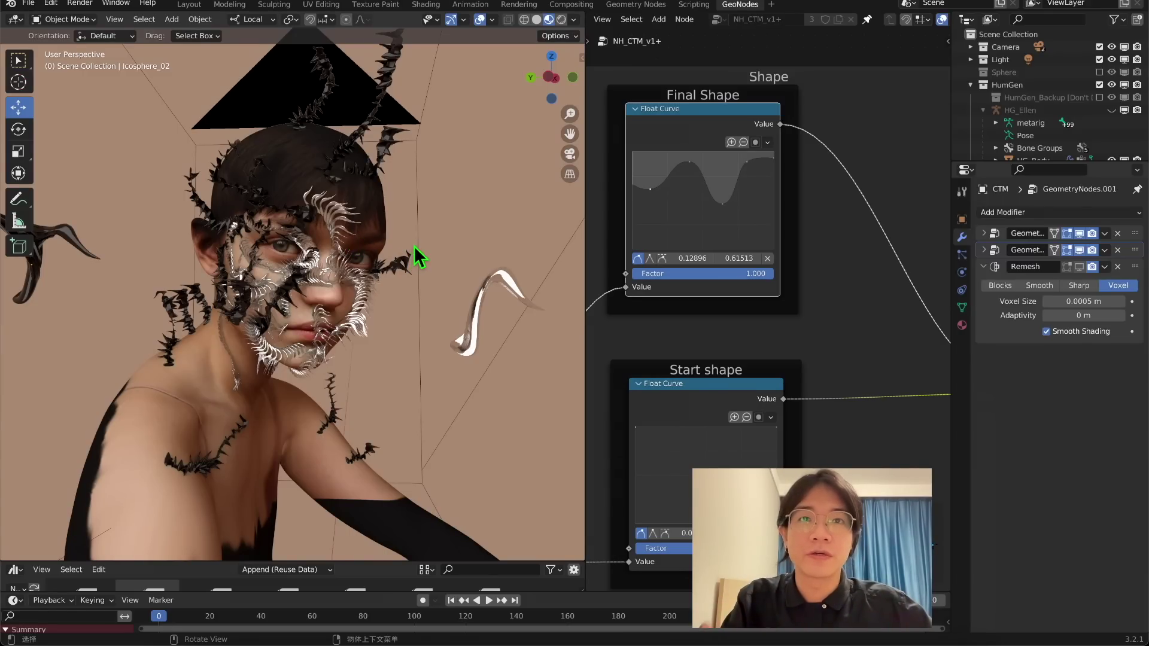
# Examine the ornaments from below and in camera view, and review the settings of the first Geometry Nodes modifier using Curve_01
pyautogui.moveTo(419, 256); pyautogui.dragTo(183, 144, button='middle')
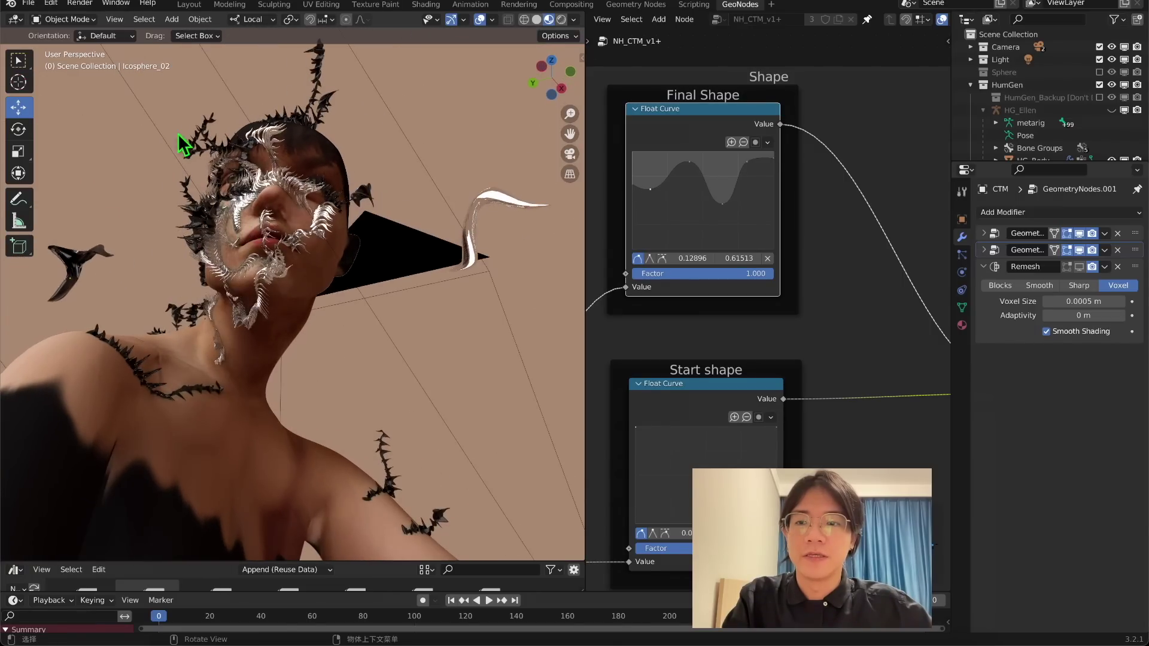
pyautogui.click(570, 154)
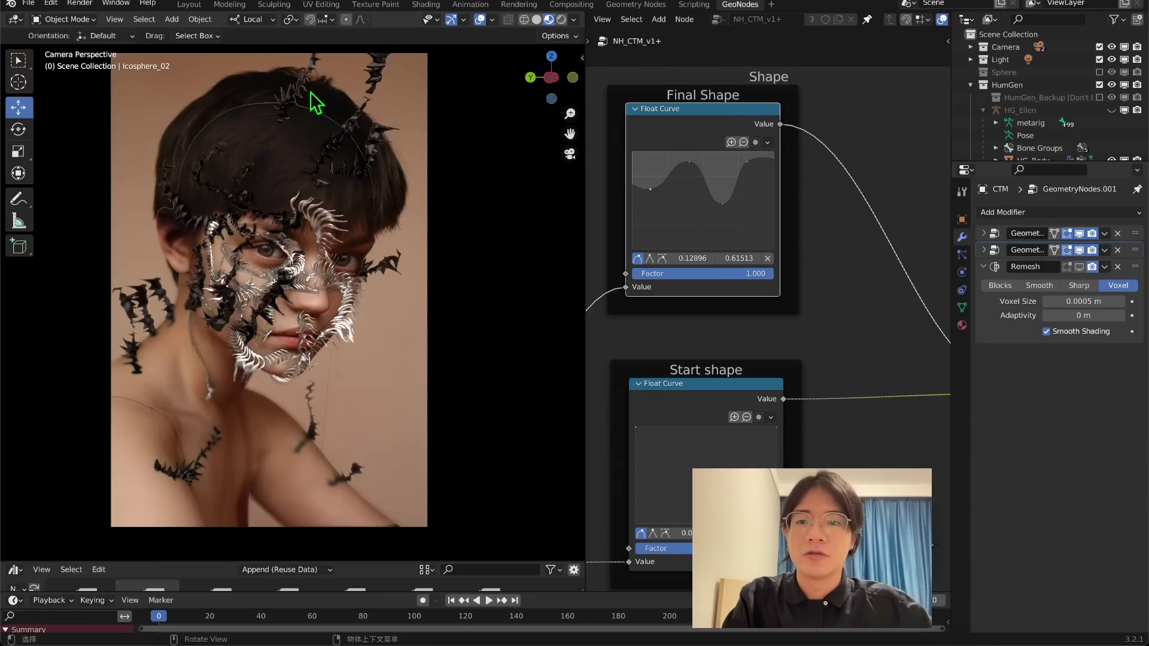
pyautogui.scroll(1, 318, 268)
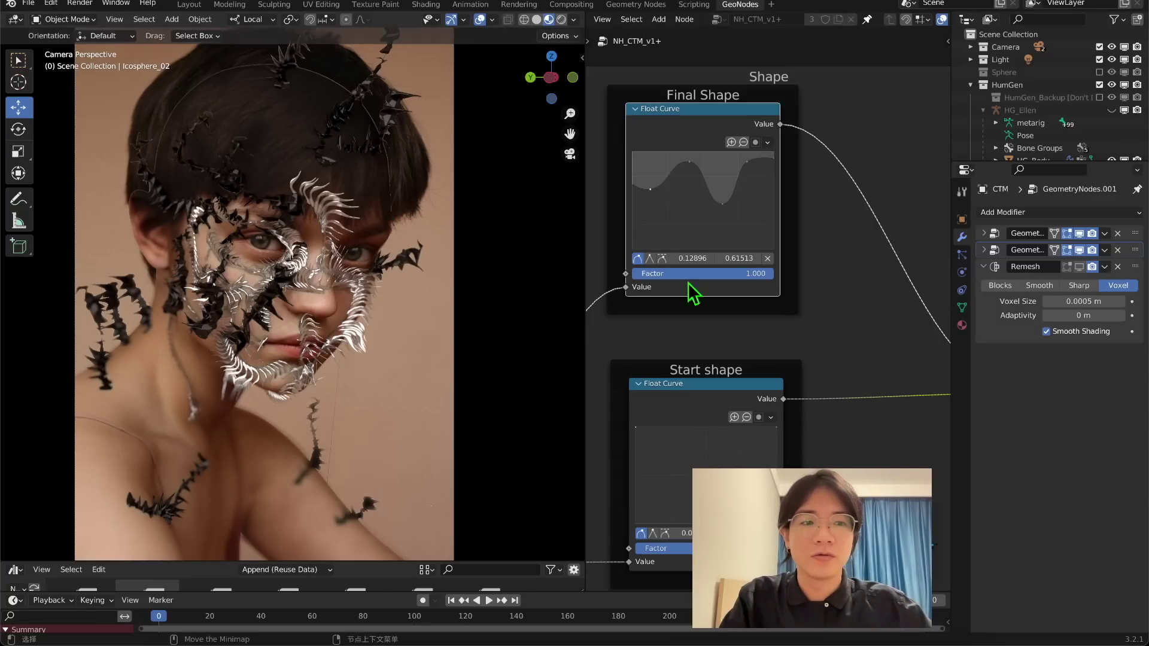
pyautogui.click(984, 268)
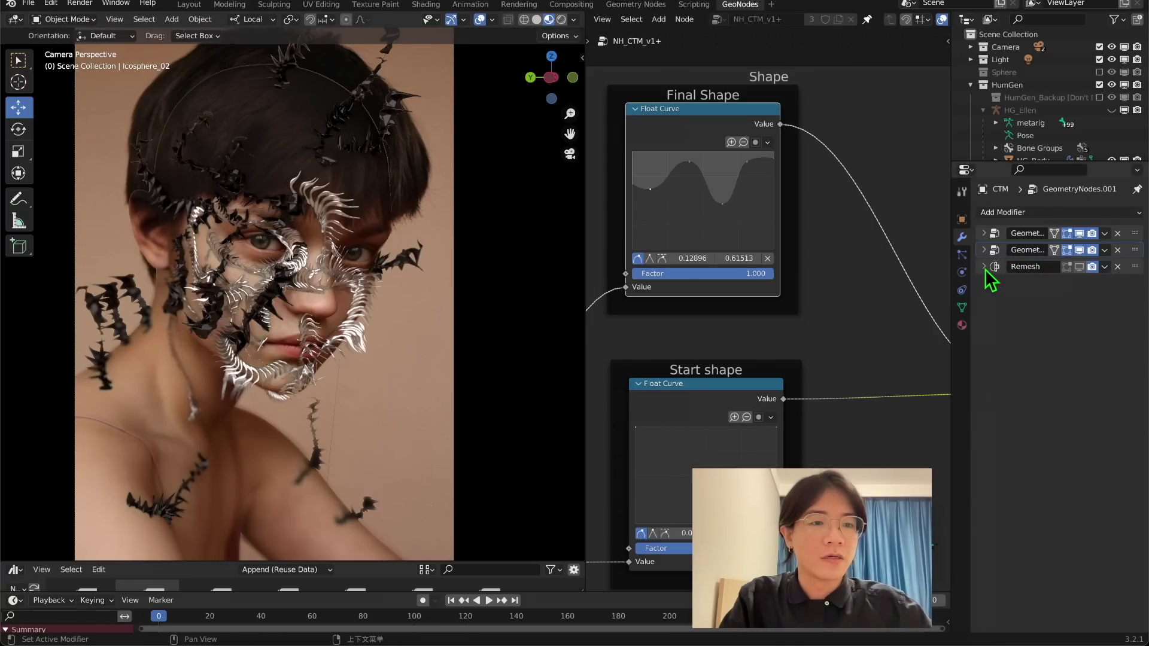
pyautogui.click(984, 233)
pyautogui.scroll(-2, 970, 496)
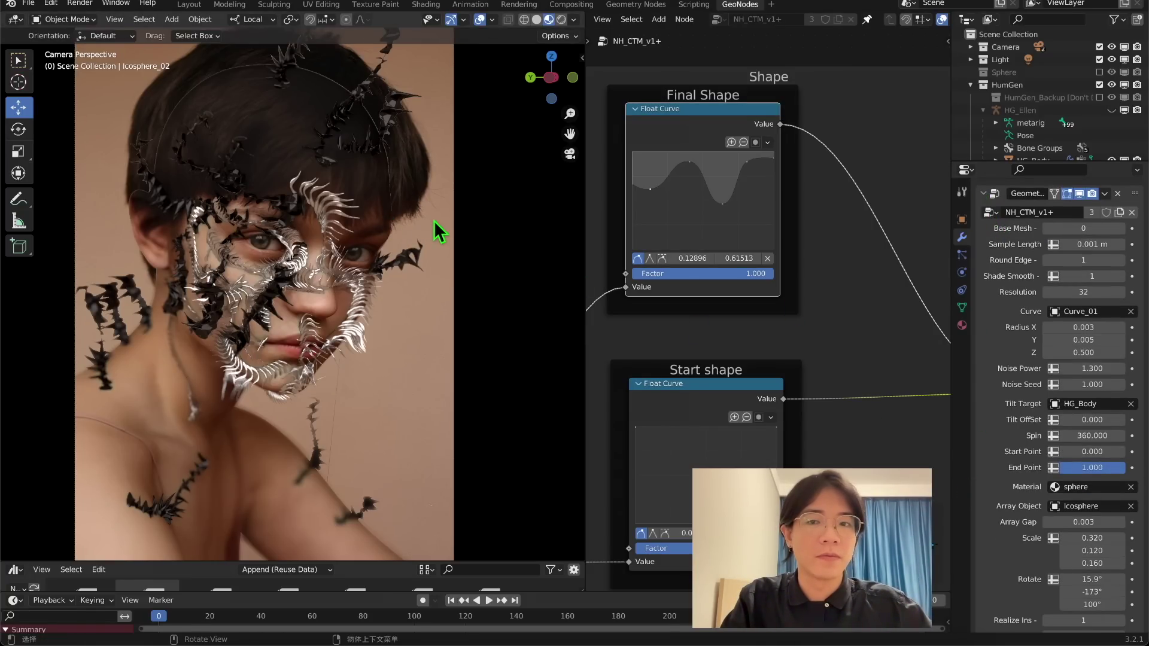
pyautogui.scroll(1, 317, 228)
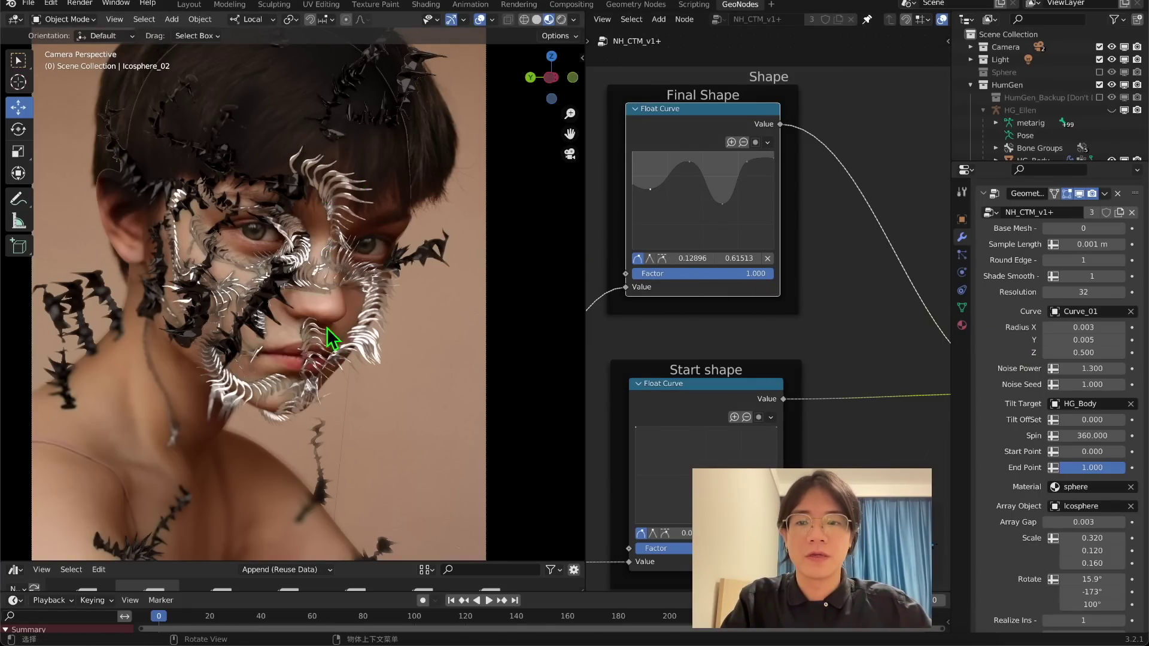
pyautogui.scroll(-3, 1010, 442)
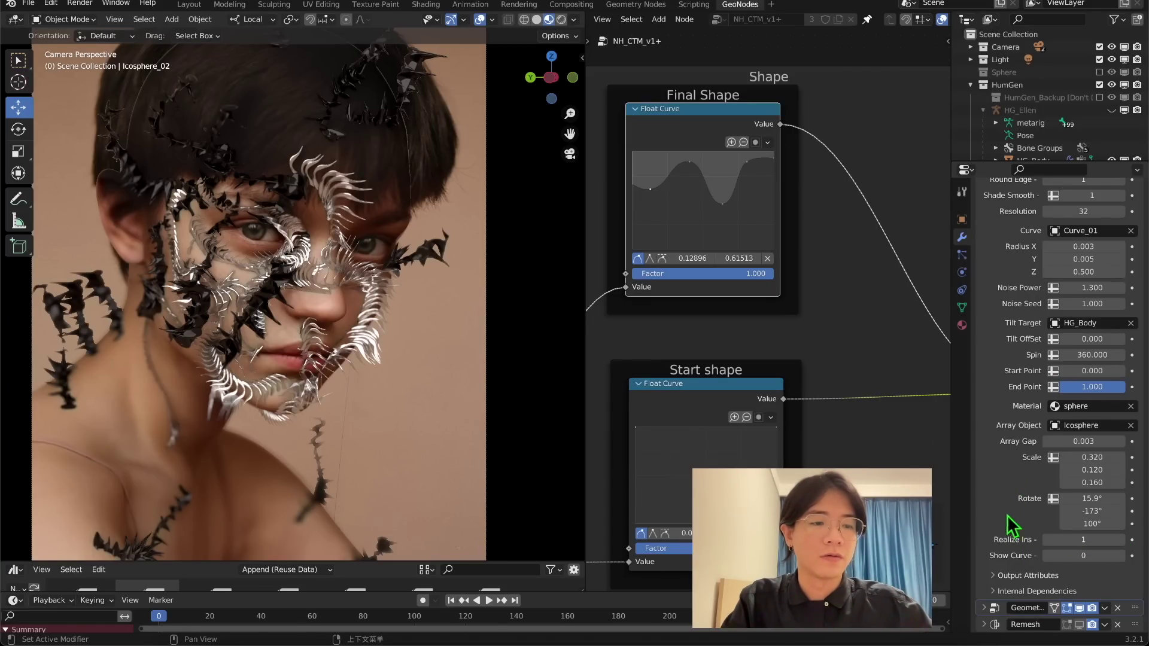
pyautogui.scroll(5, 1021, 419)
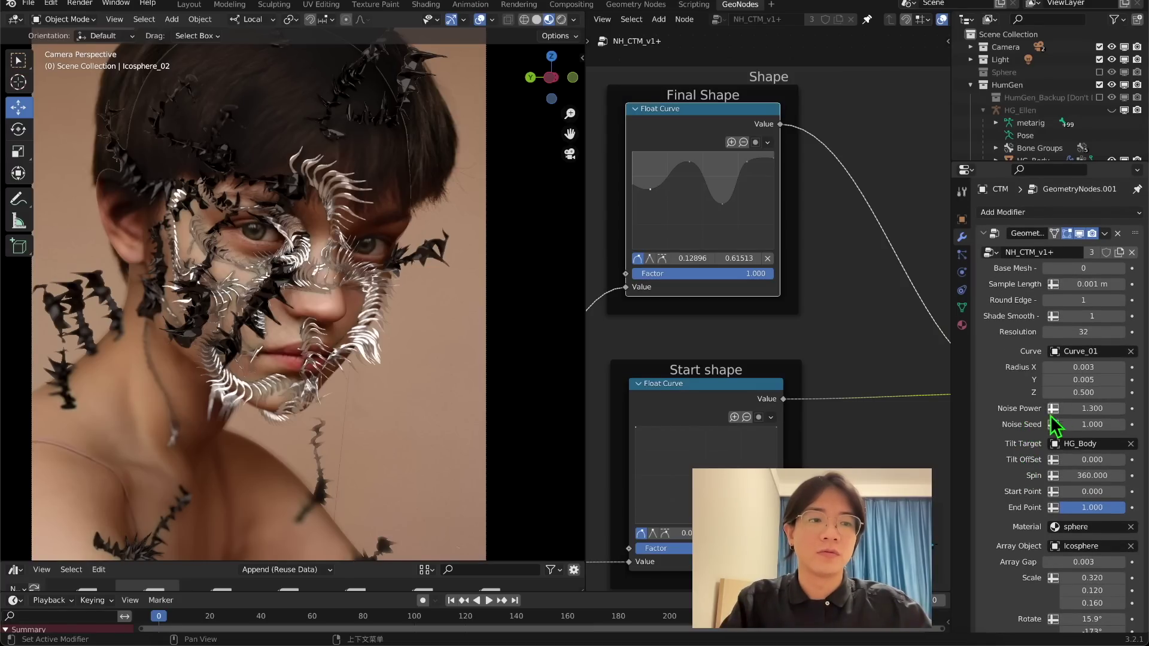
# Try to apply the Curve_01 Geometry Nodes modifier with Realize Instances at 0, and undo it
pyautogui.scroll(-5, 1053, 412)
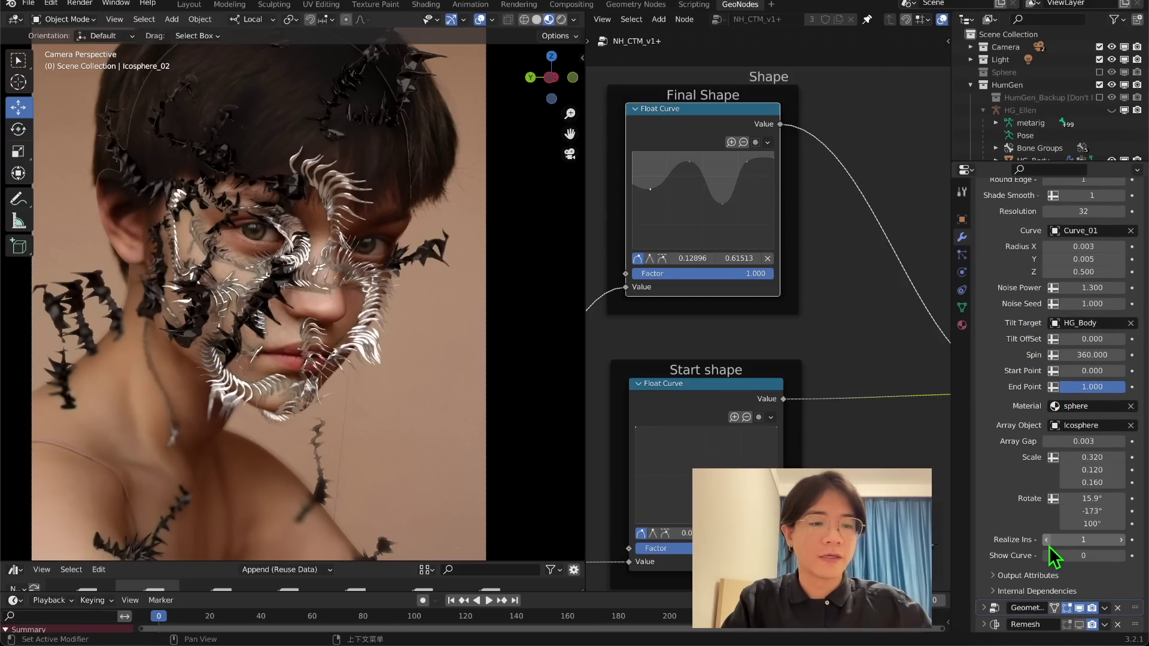
pyautogui.scroll(5, 1017, 496)
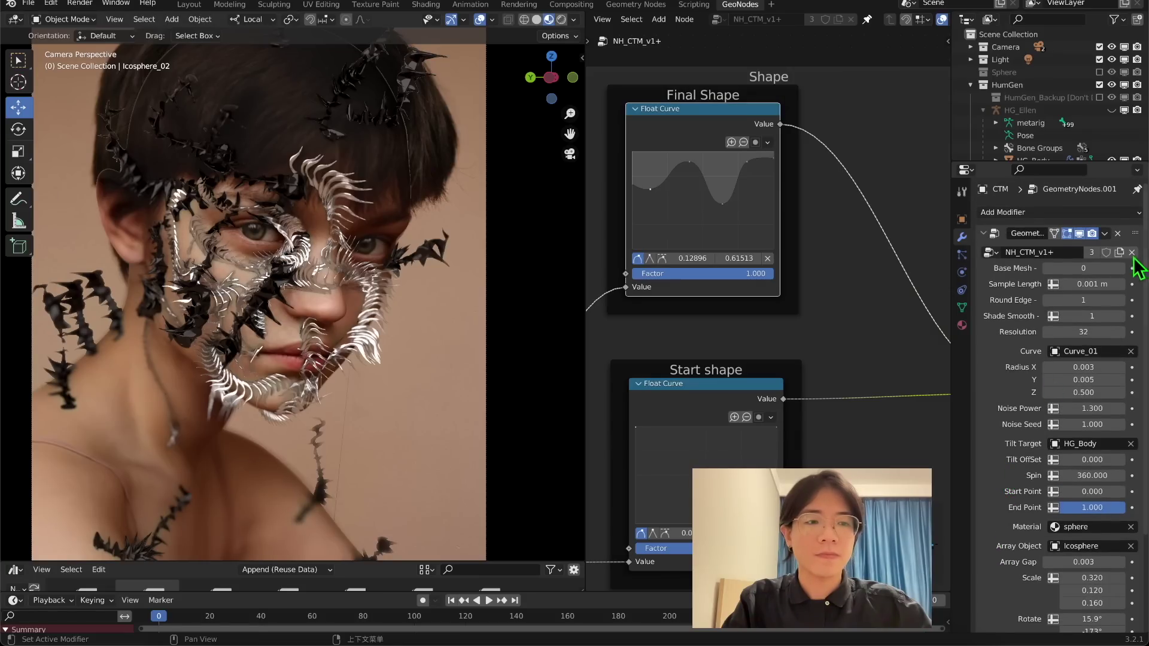
pyautogui.click(1104, 233)
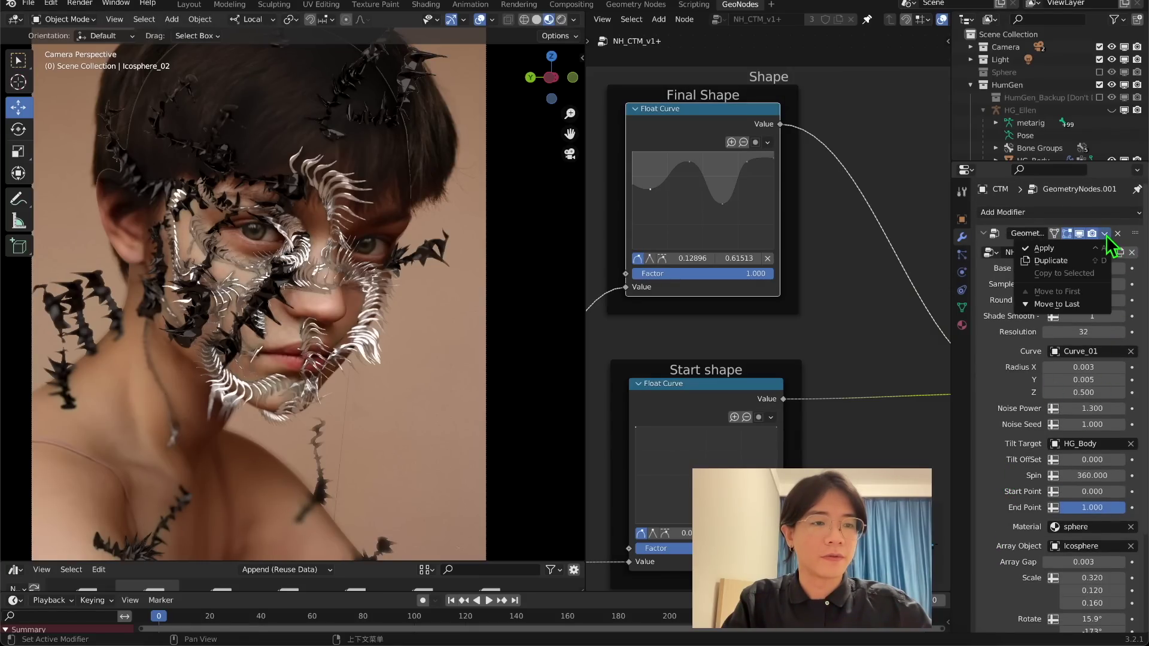
pyautogui.click(1071, 249)
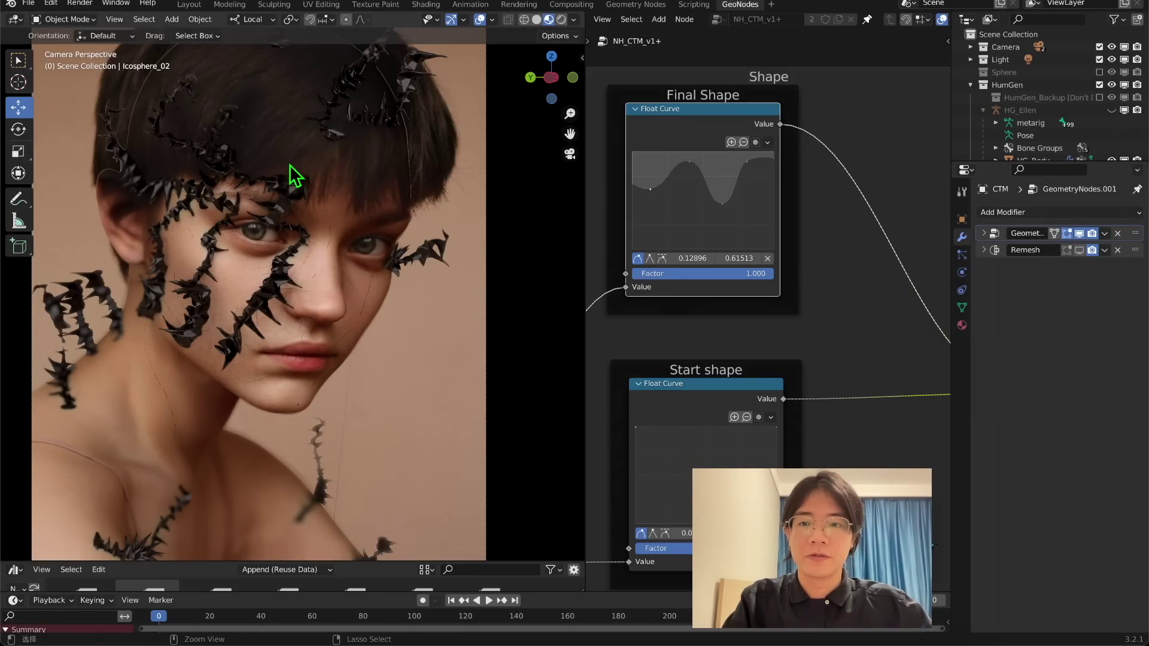
pyautogui.hotkey('ctrl', 'z')
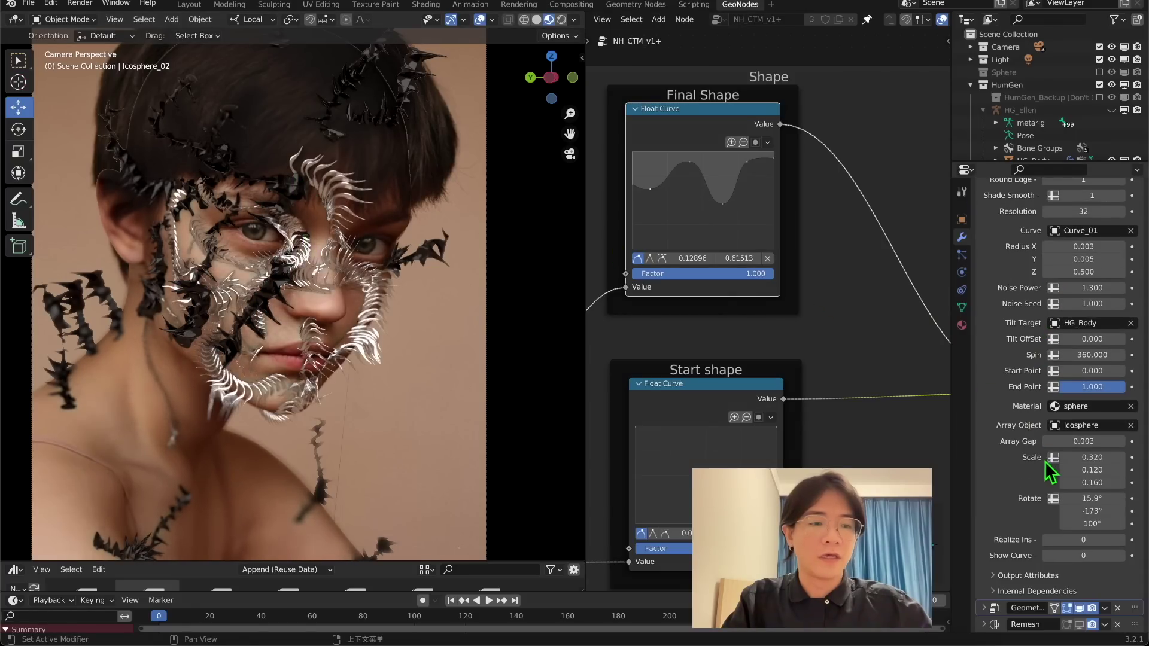
# Set Show Curve to 1 on the Curve_01 modifier, try applying it without realized instances, and undo the application
pyautogui.click(1125, 555)
pyautogui.scroll(2, 368, 320)
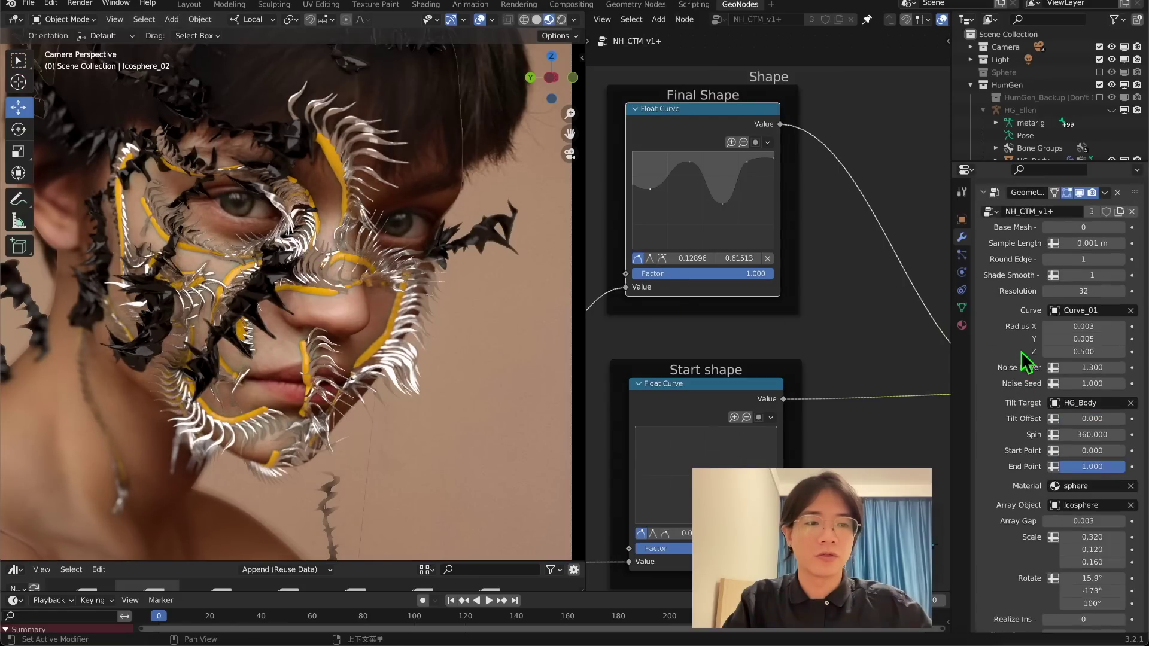
pyautogui.scroll(5, 1020, 351)
pyautogui.click(1106, 234)
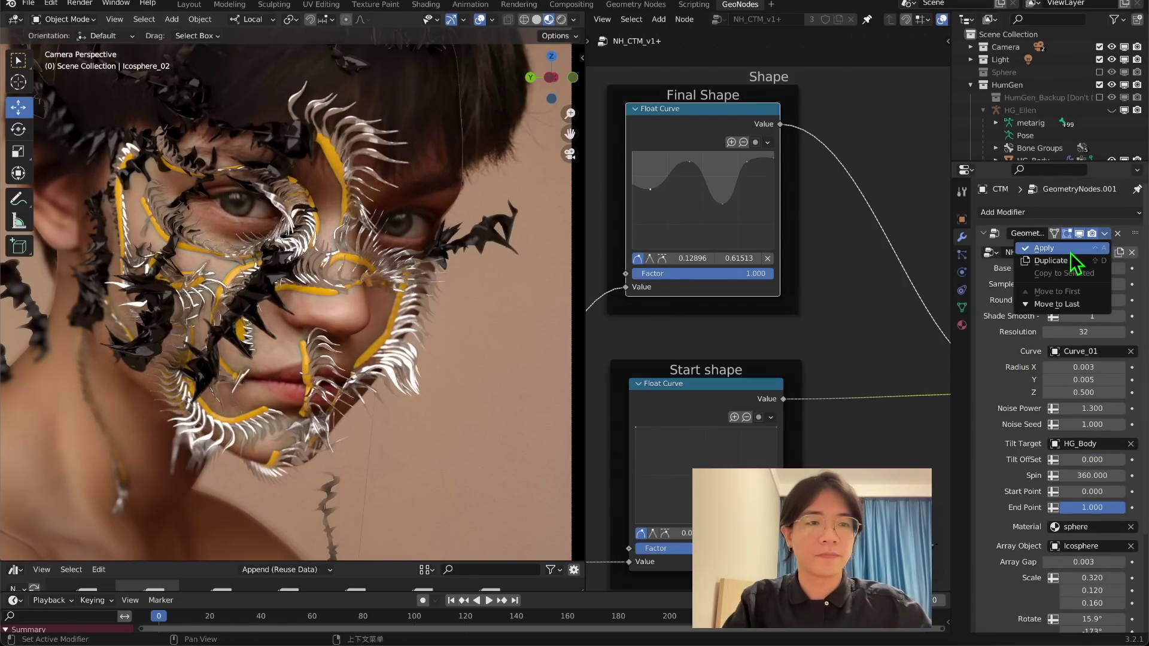
pyautogui.click(1071, 249)
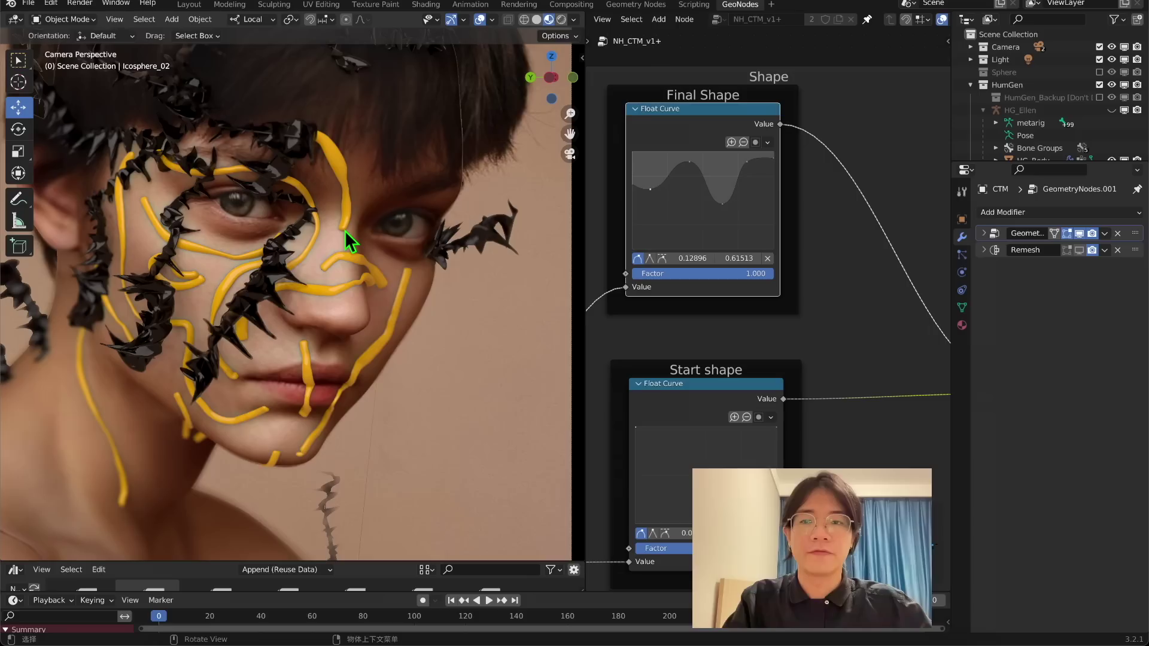
pyautogui.hotkey('ctrl', 'z')
# Set Show Curve to 0 and Realize Instances to 1 on the Curve_01 modifier, and apply it
pyautogui.scroll(-5, 1075, 392)
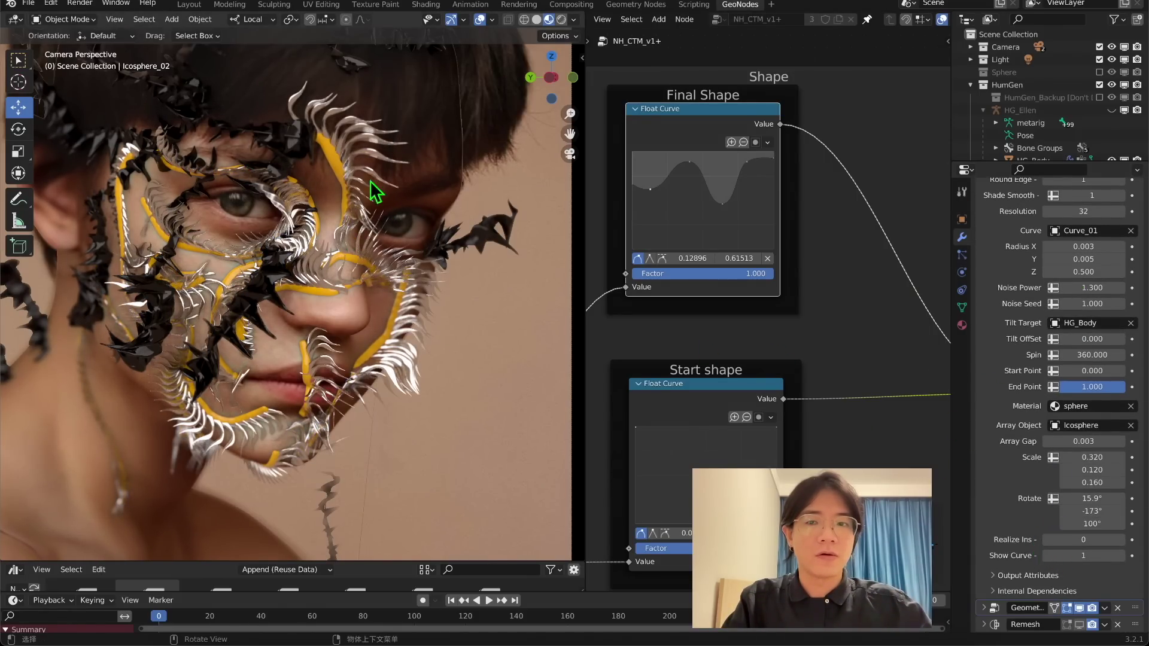
pyautogui.click(1046, 555)
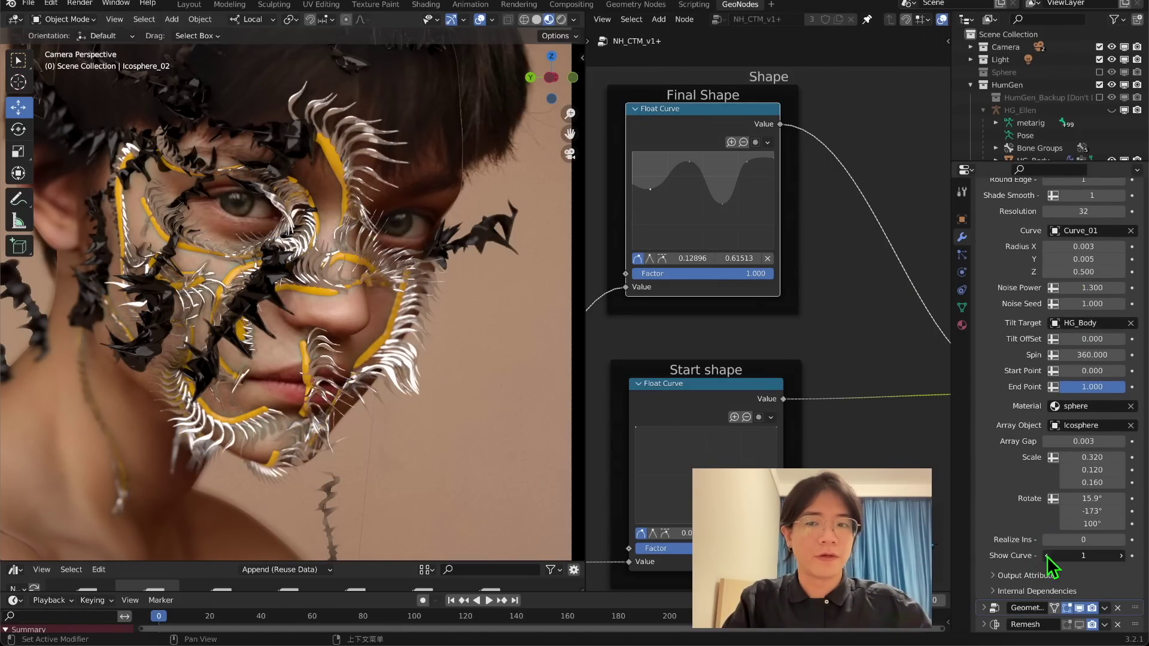
pyautogui.click(1123, 539)
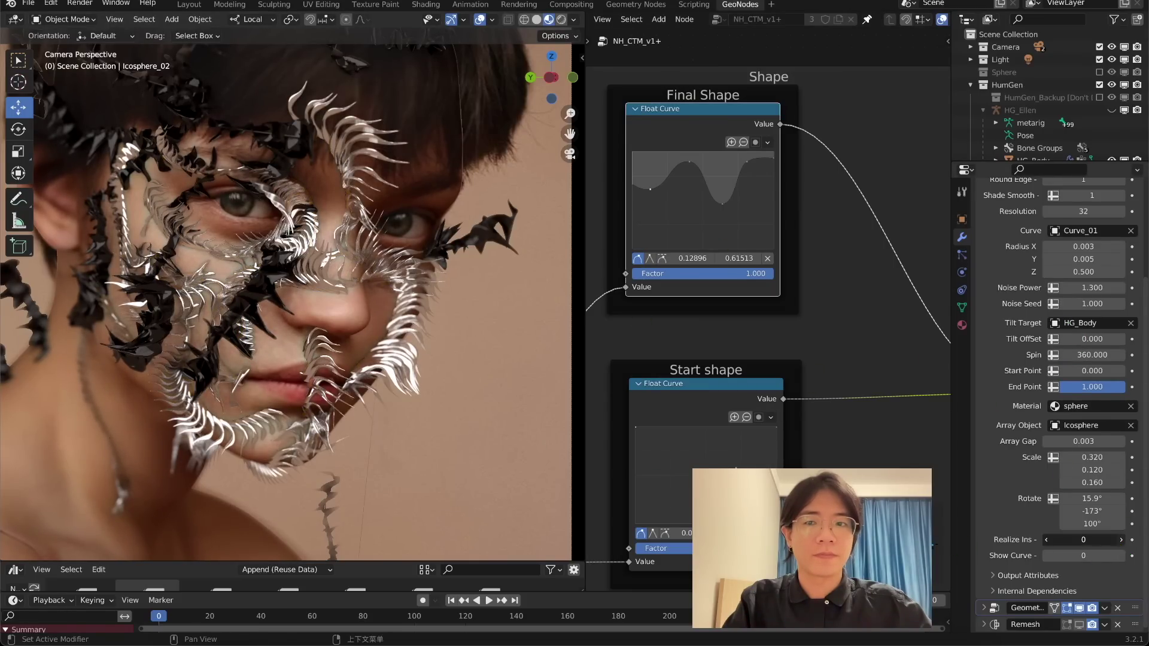
pyautogui.scroll(5, 1017, 412)
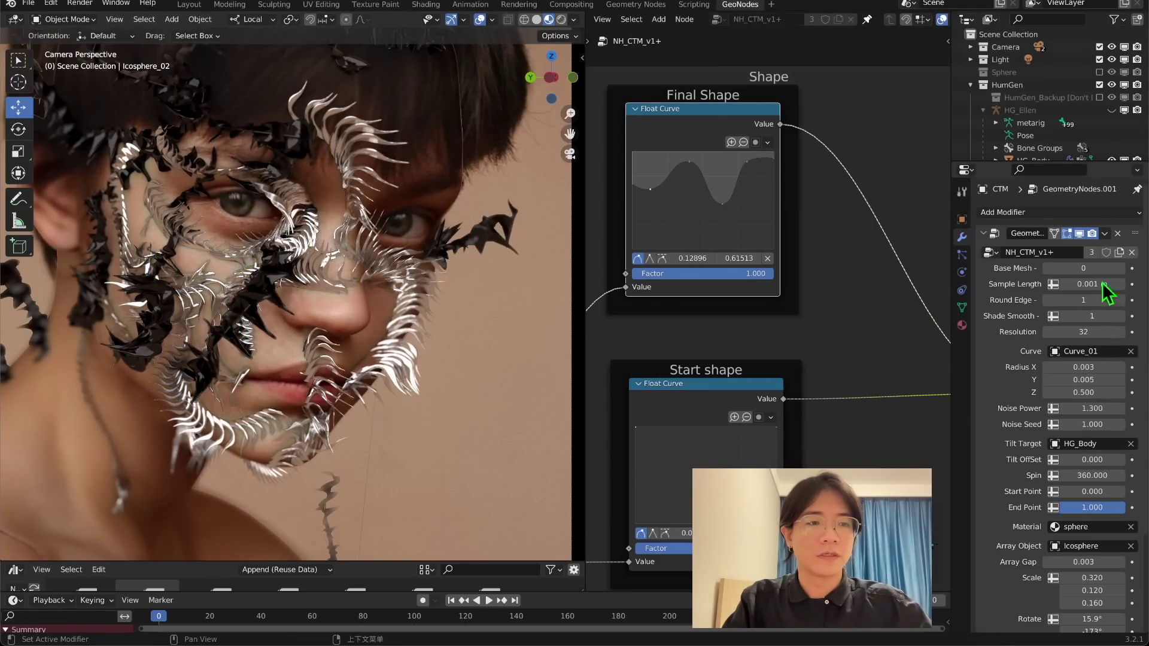
pyautogui.click(1103, 235)
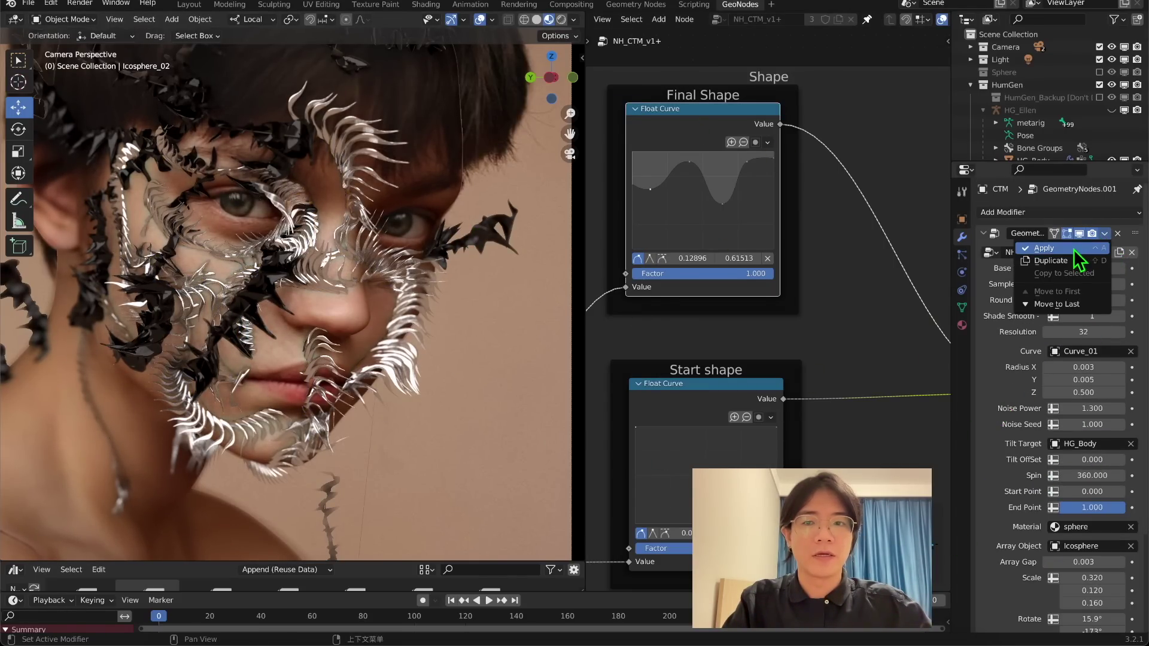
pyautogui.click(1053, 247)
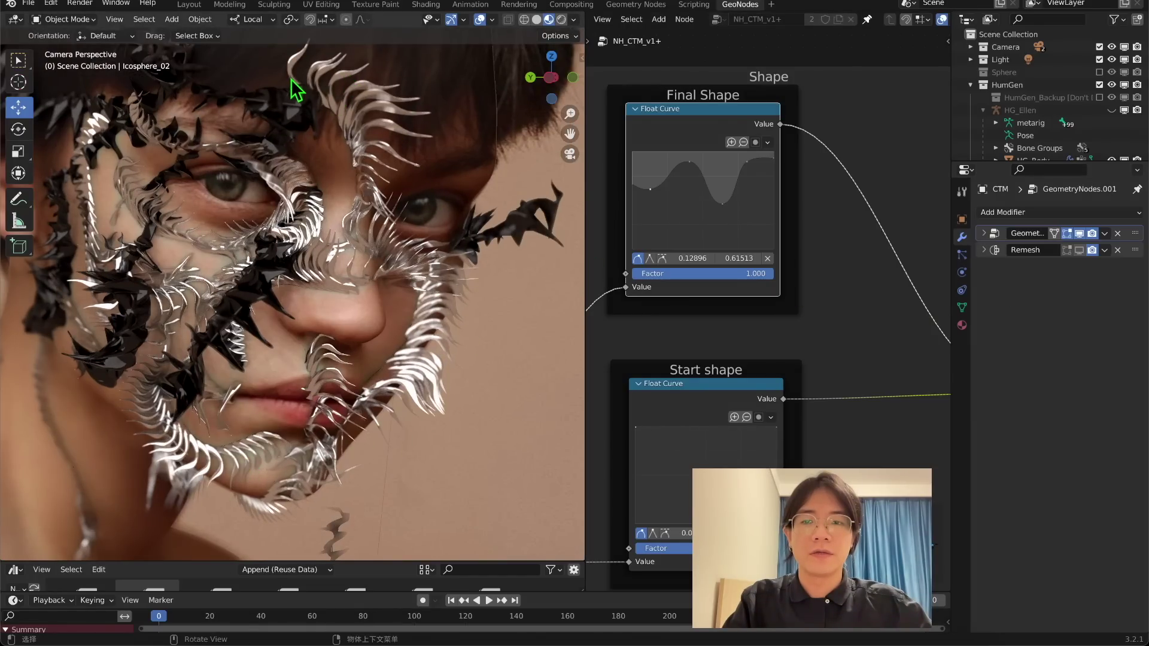
# Apply the remaining Curve_02 Geometry Nodes modifier on the CTM object with Realize Instances at 1
pyautogui.scroll(-2, 361, 258)
pyautogui.moveTo(372, 150)
pyautogui.mouseDown(button='middle')
pyautogui.moveTo(359, 165)
pyautogui.moveTo(372, 166)
pyautogui.mouseUp(button='middle')
pyautogui.click(567, 155)
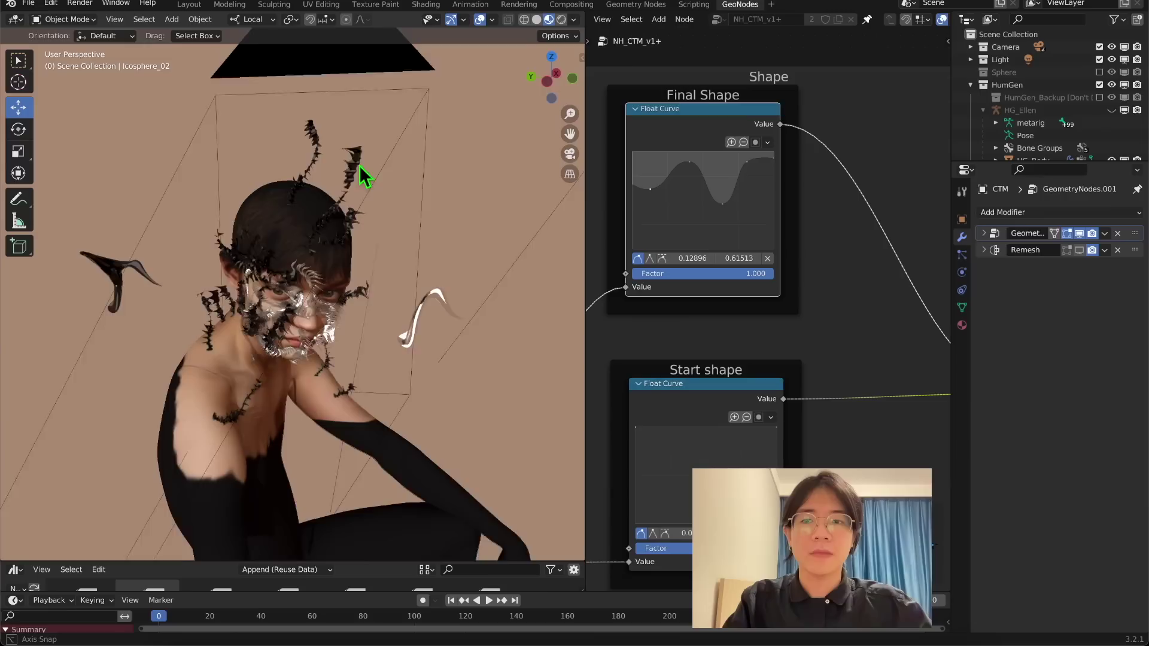
pyautogui.scroll(3, 413, 234)
pyautogui.keyDown('shift'); pyautogui.moveTo(413, 240); pyautogui.dragTo(377, 374, button='middle'); pyautogui.keyUp('shift')
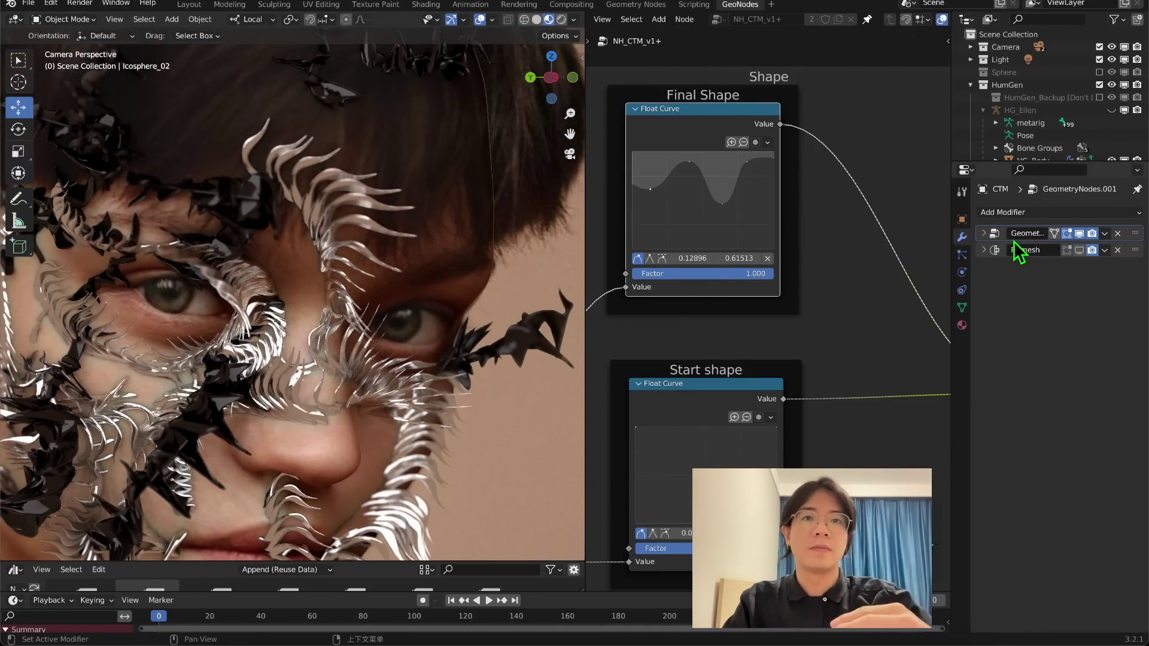
pyautogui.scroll(-1, 523, 234)
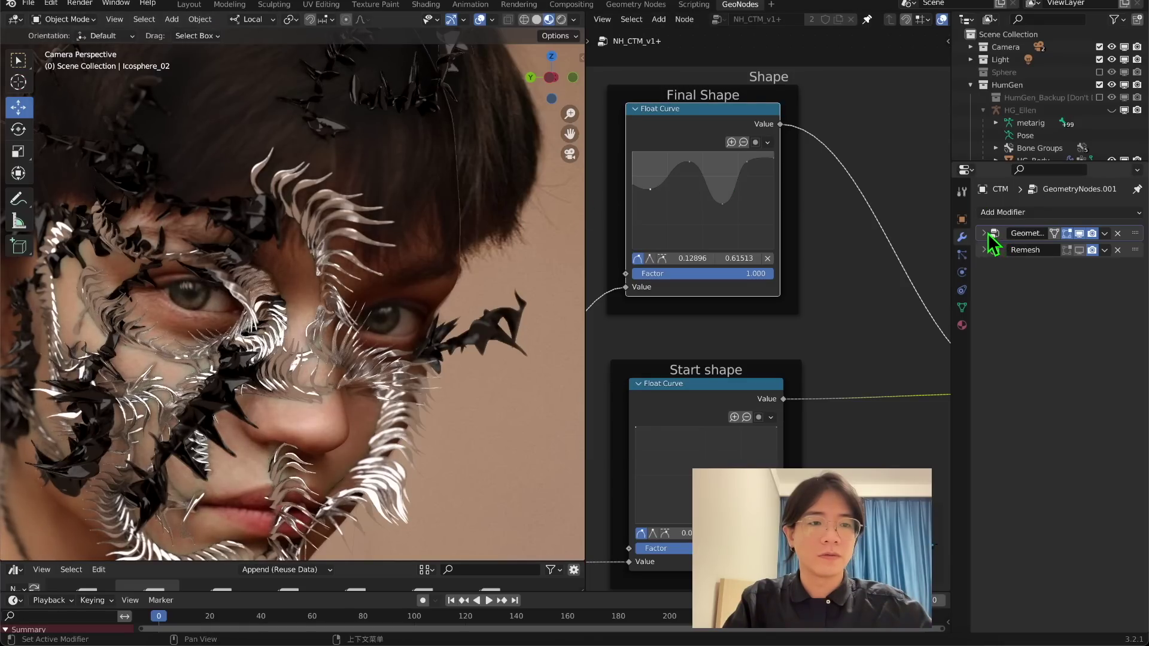
pyautogui.click(984, 233)
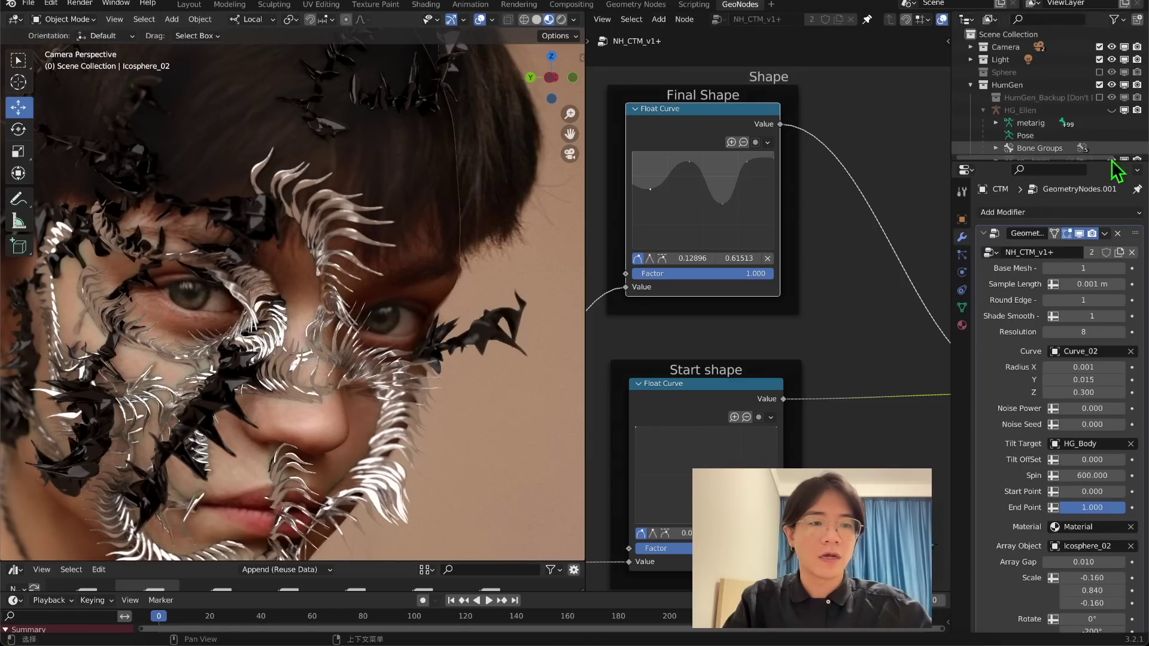
pyautogui.scroll(-5, 1065, 388)
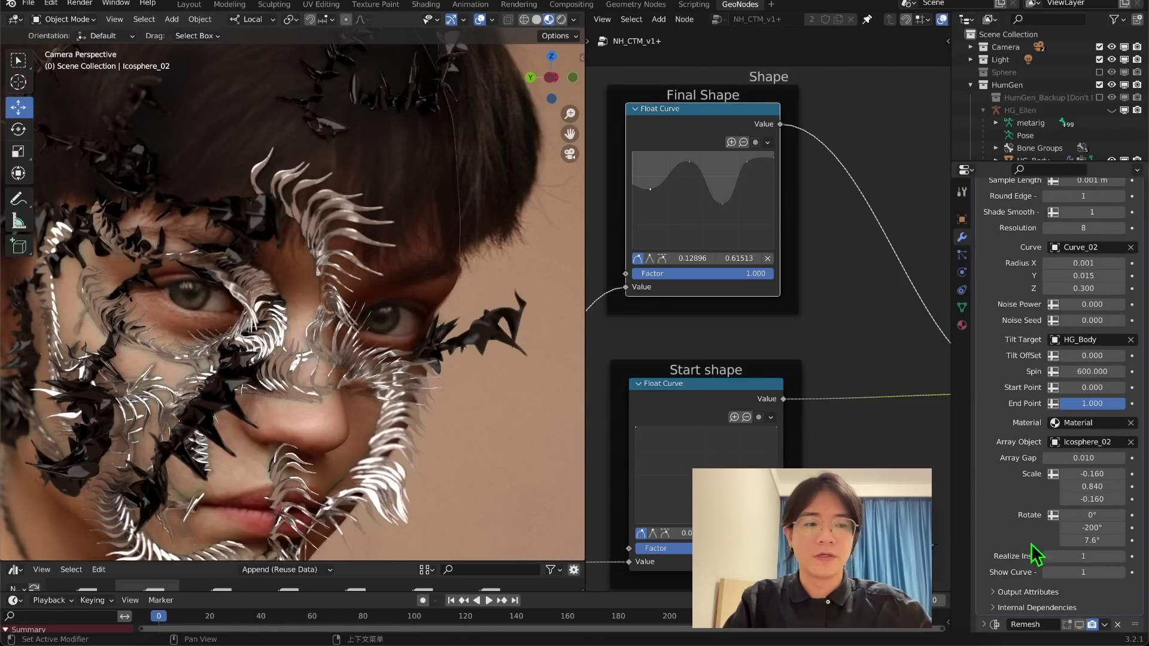
pyautogui.click(1092, 572)
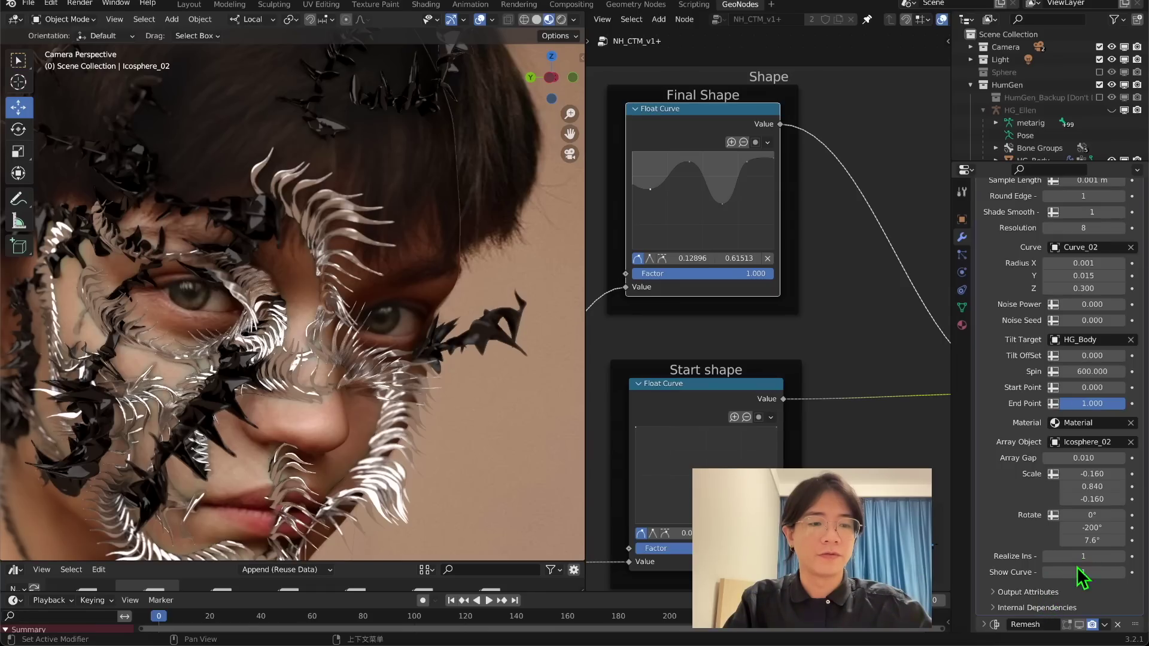
pyautogui.scroll(4, 1092, 509)
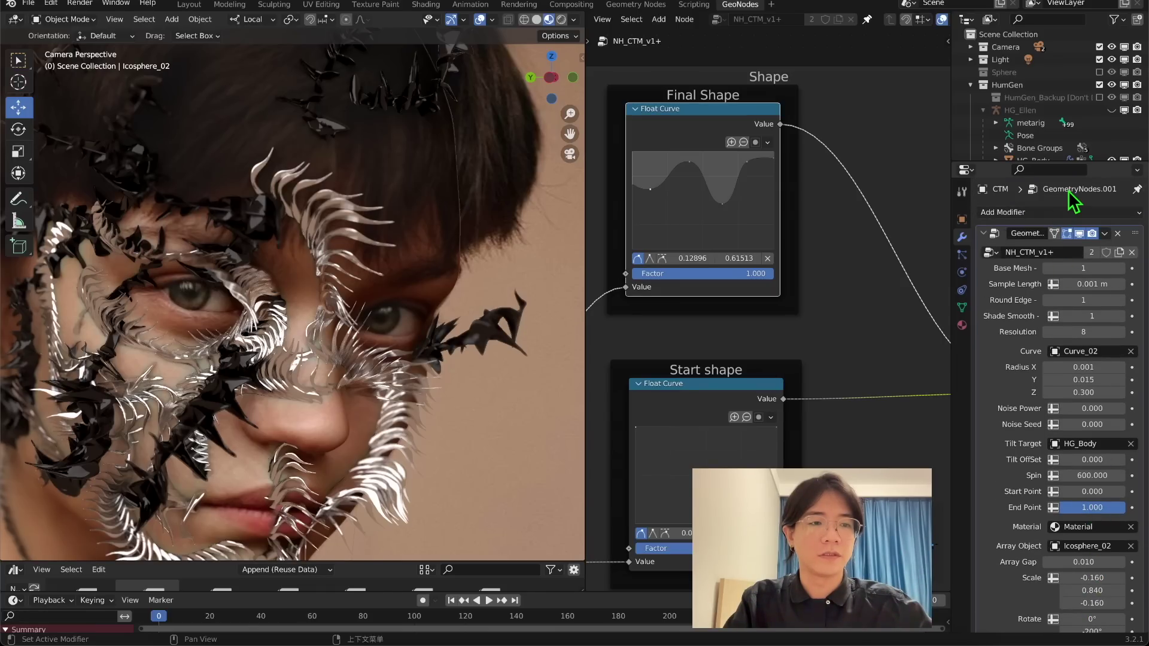
pyautogui.click(1104, 233)
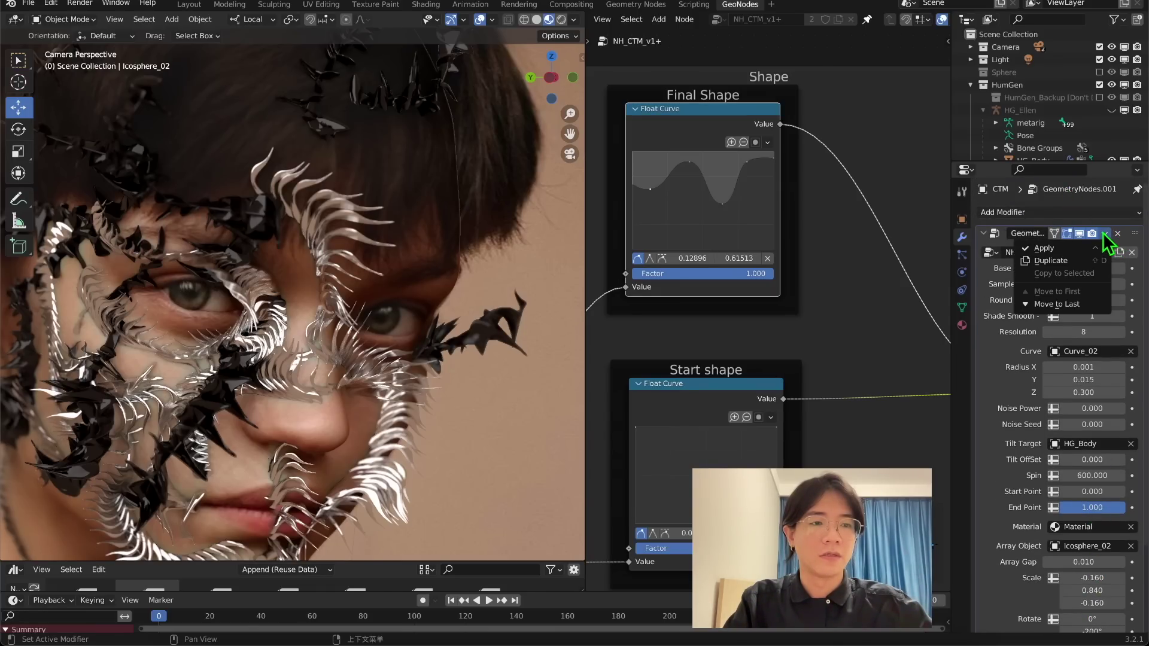
pyautogui.click(1066, 249)
# Examine the applied ornament mesh from the side of the head and close up around the nose and mouth
pyautogui.moveTo(419, 341); pyautogui.dragTo(460, 128, button='middle')
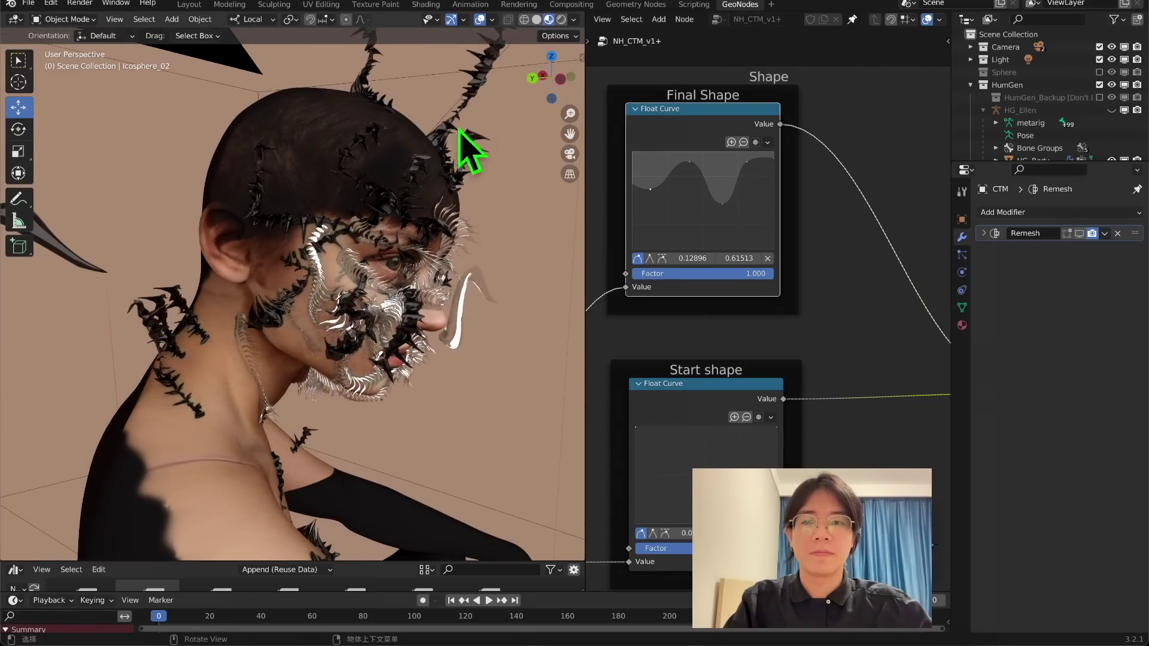
pyautogui.moveTo(300, 242)
pyautogui.mouseDown(button='middle')
pyautogui.moveTo(231, 377)
pyautogui.moveTo(293, 257)
pyautogui.mouseUp(button='middle')
pyautogui.scroll(5, 311, 246)
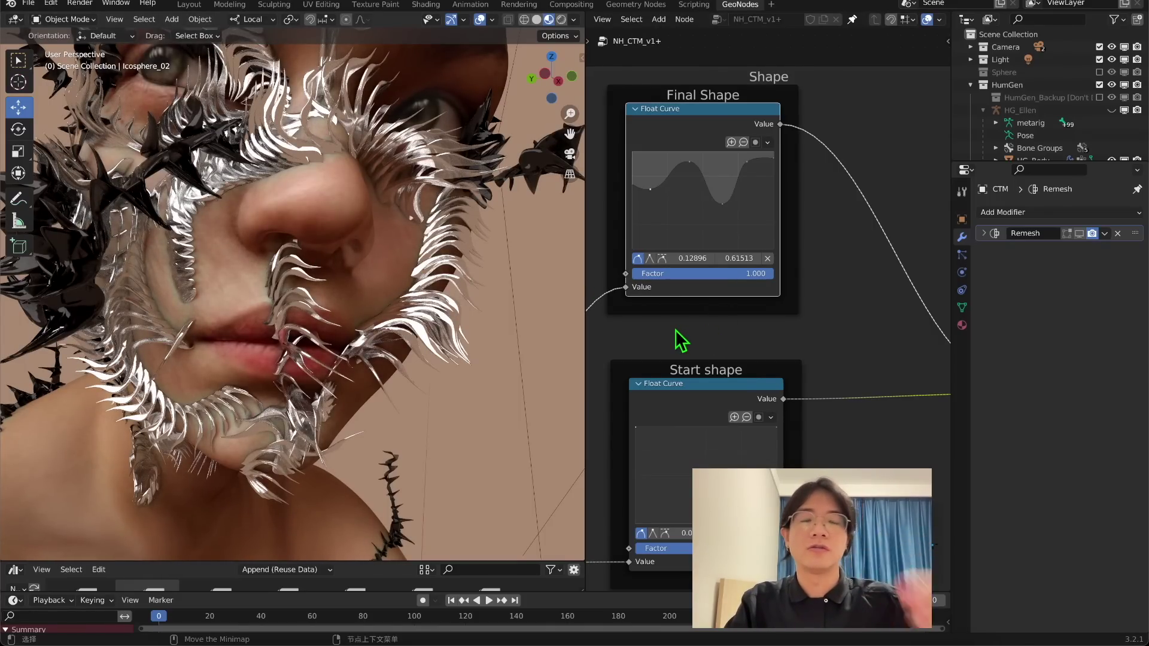
# Enter Edit Mode on the CTM mesh and move the tip vertex of a spike beside the brow slightly upward
pyautogui.moveTo(380, 306); pyautogui.dragTo(446, 260, button='middle')
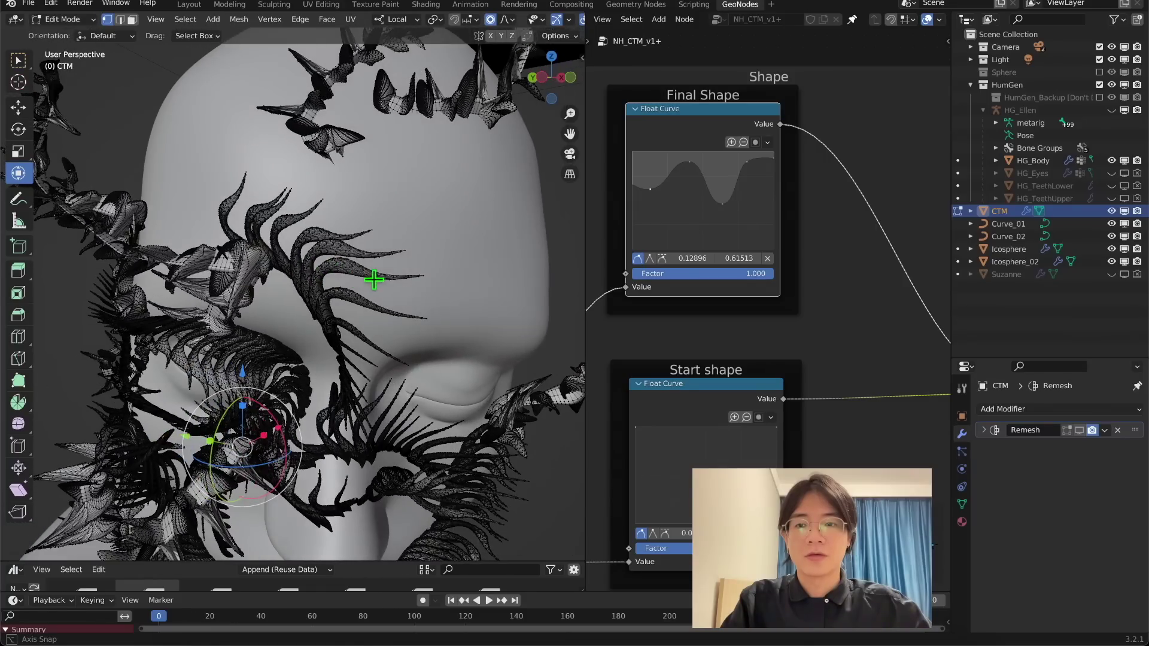
pyautogui.moveTo(374, 279); pyautogui.dragTo(139, 415, button='middle')
pyautogui.moveTo(338, 392); pyautogui.dragTo(513, 294, button='middle')
pyautogui.click(503, 296)
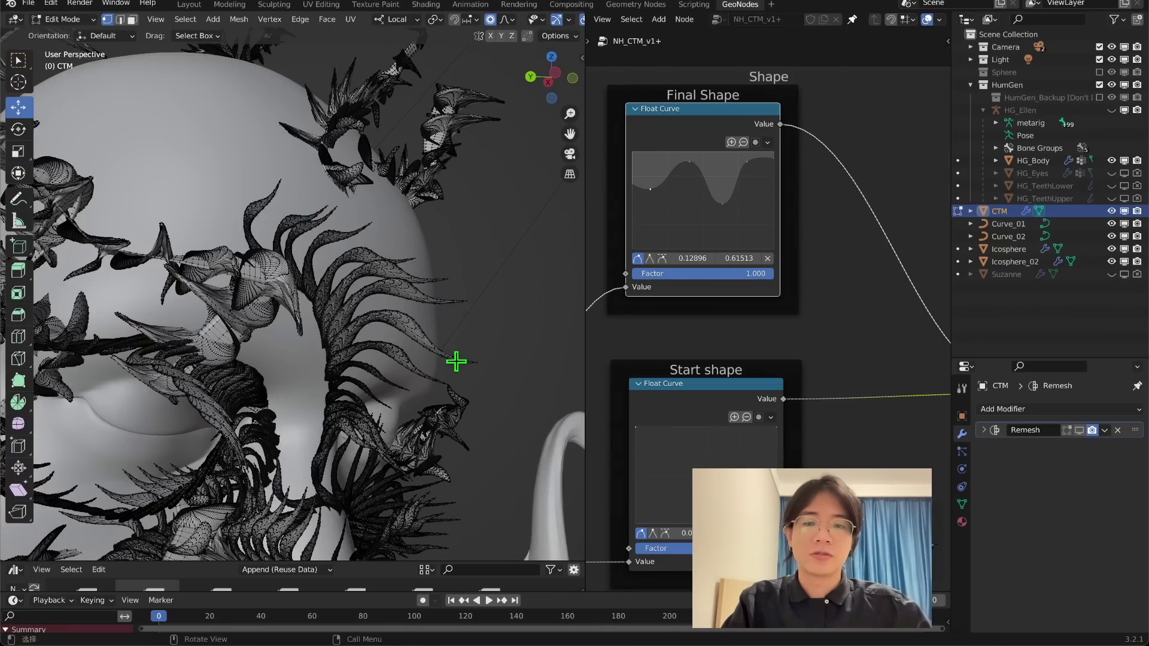
pyautogui.moveTo(465, 359); pyautogui.dragTo(467, 315, button='middle')
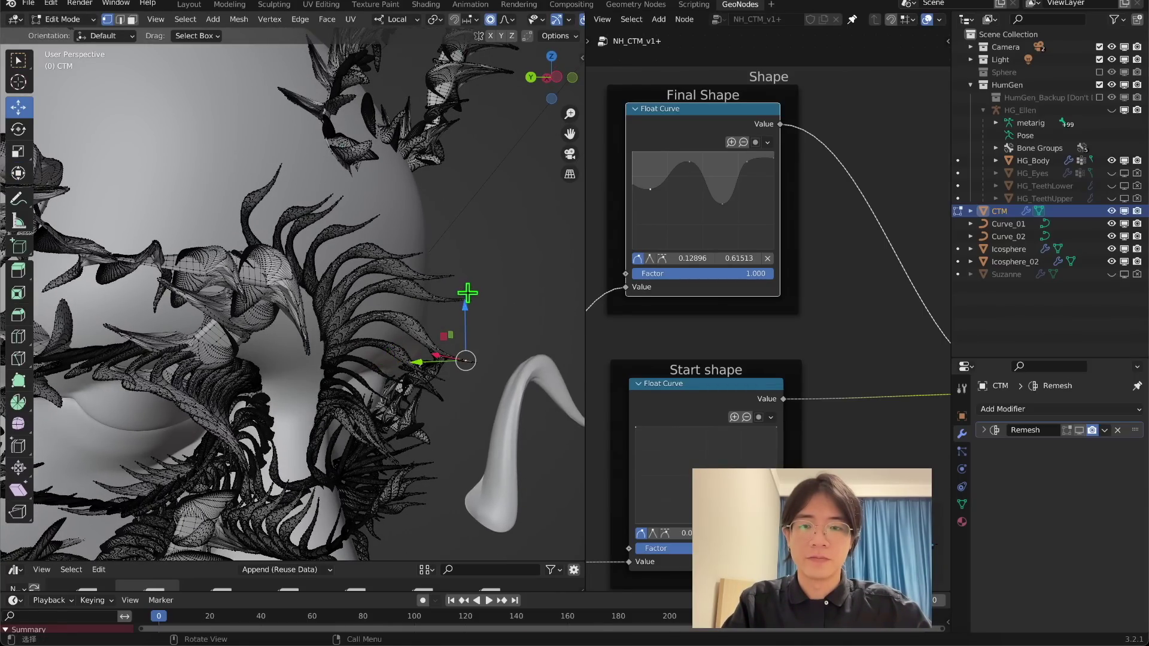
pyautogui.moveTo(468, 293)
pyautogui.mouseDown()
pyautogui.moveTo(469, 270)
pyautogui.moveTo(463, 331)
pyautogui.moveTo(464, 297)
pyautogui.mouseUp()
pyautogui.moveTo(361, 397); pyautogui.dragTo(349, 374, button='middle')
pyautogui.scroll(6, 425, 353)
pyautogui.scroll(-6, 425, 350)
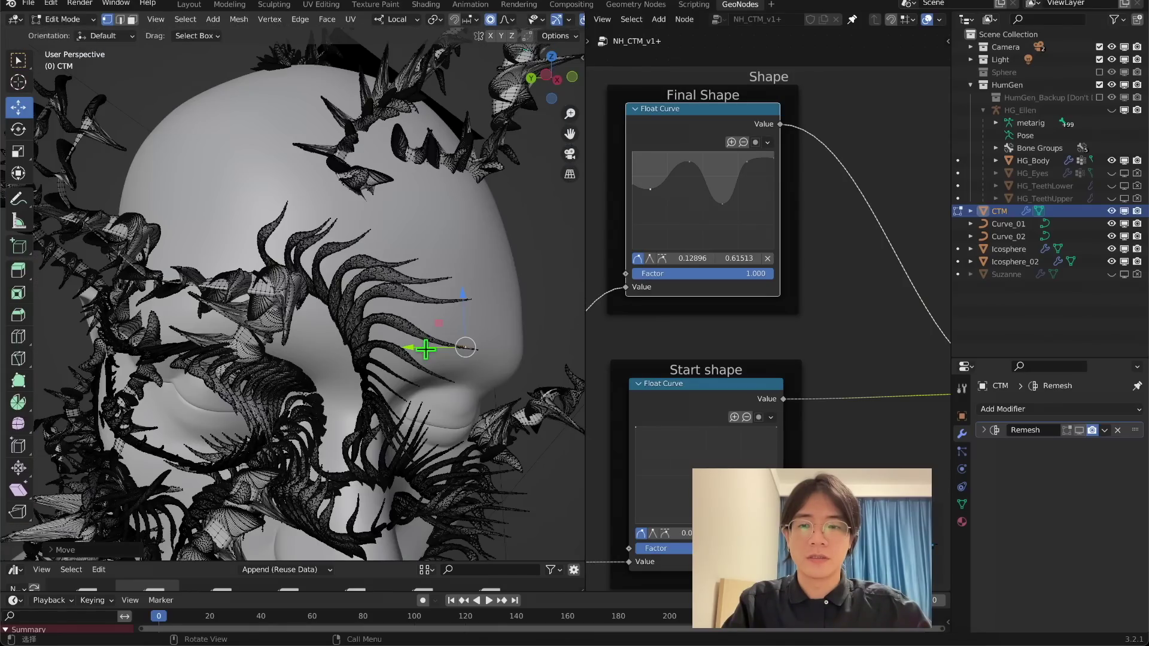
# Select one whole linked spike on the brow and try moving it as a separate piece
pyautogui.hotkey('shift', 'ctrl', 'm')
pyautogui.scroll(6, 356, 371)
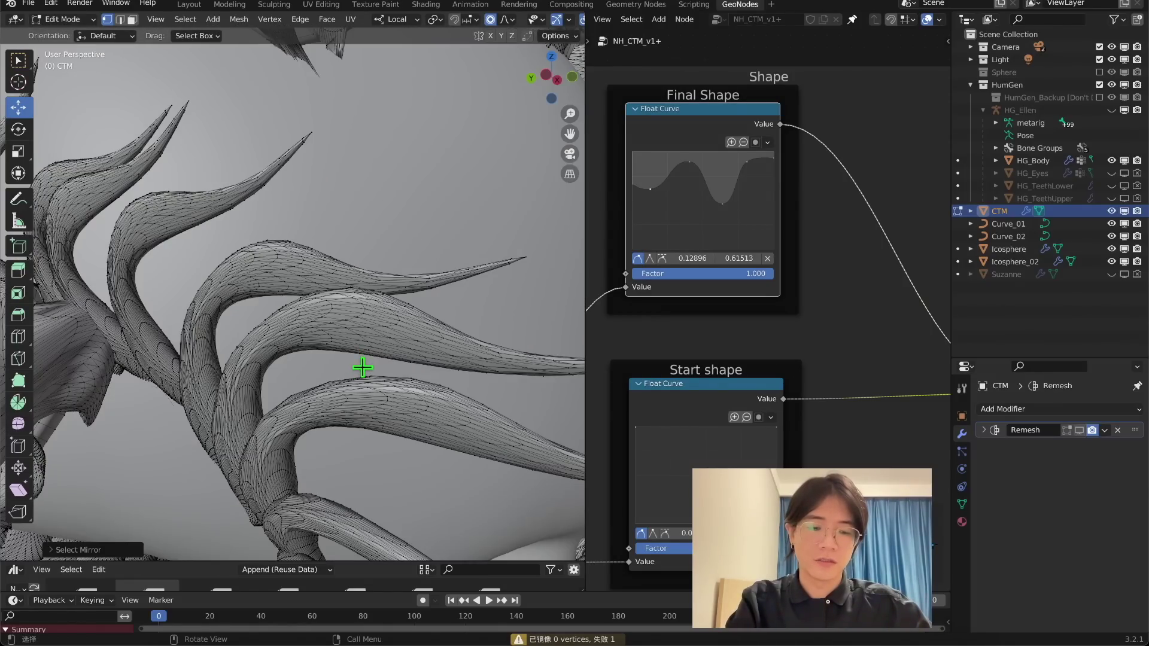
pyautogui.scroll(-2, 365, 367)
pyautogui.press('l')
pyautogui.scroll(-5, 311, 383)
pyautogui.moveTo(295, 384); pyautogui.dragTo(296, 358, button='middle')
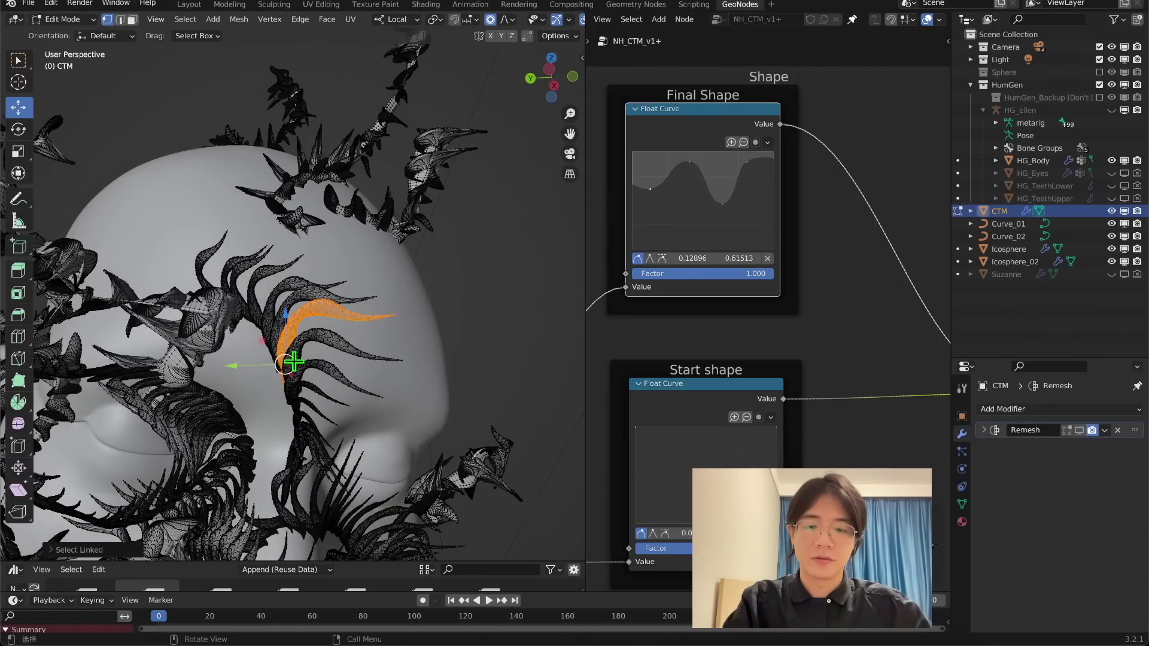
pyautogui.press('g')
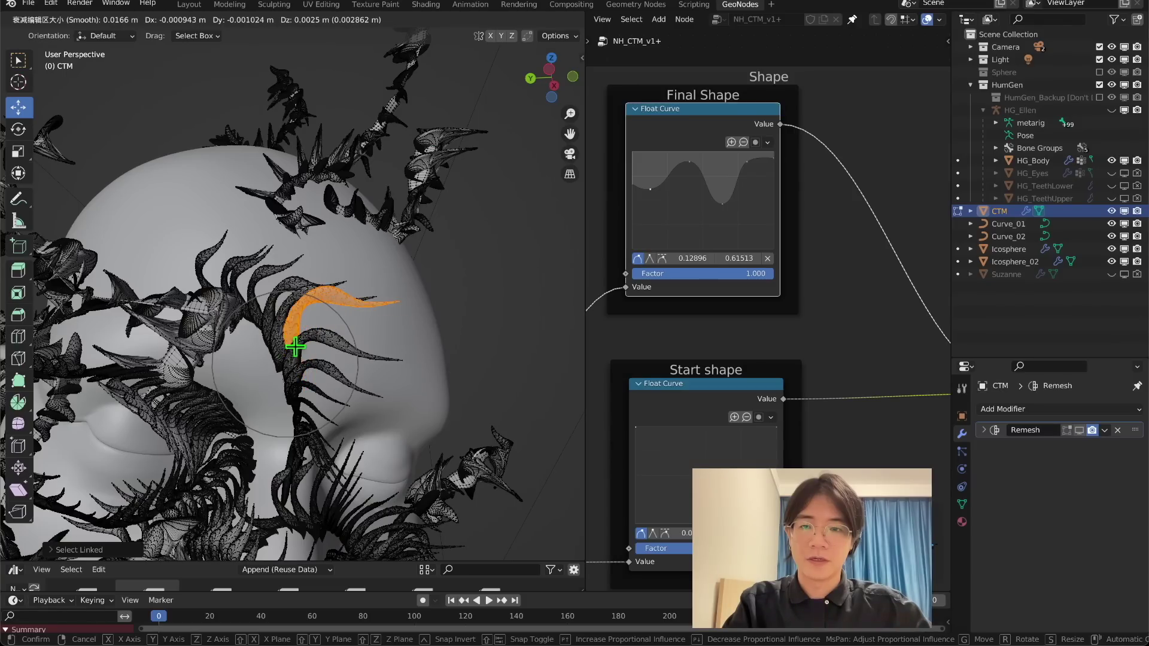
pyautogui.click(285, 363)
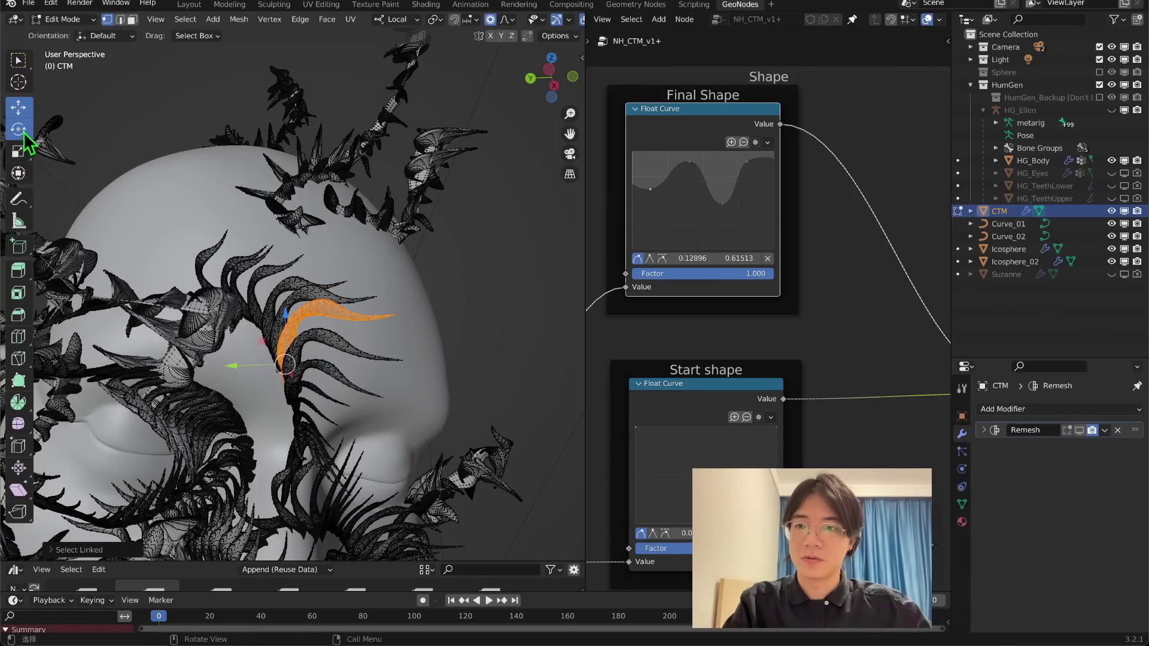
# Adjust the selected brow spike with the Transform tool
pyautogui.click(18, 173)
pyautogui.moveTo(311, 357); pyautogui.dragTo(289, 366)
pyautogui.moveTo(338, 306); pyautogui.dragTo(286, 213, button='middle')
pyautogui.hotkey('ctrl', 'shift', 'm')
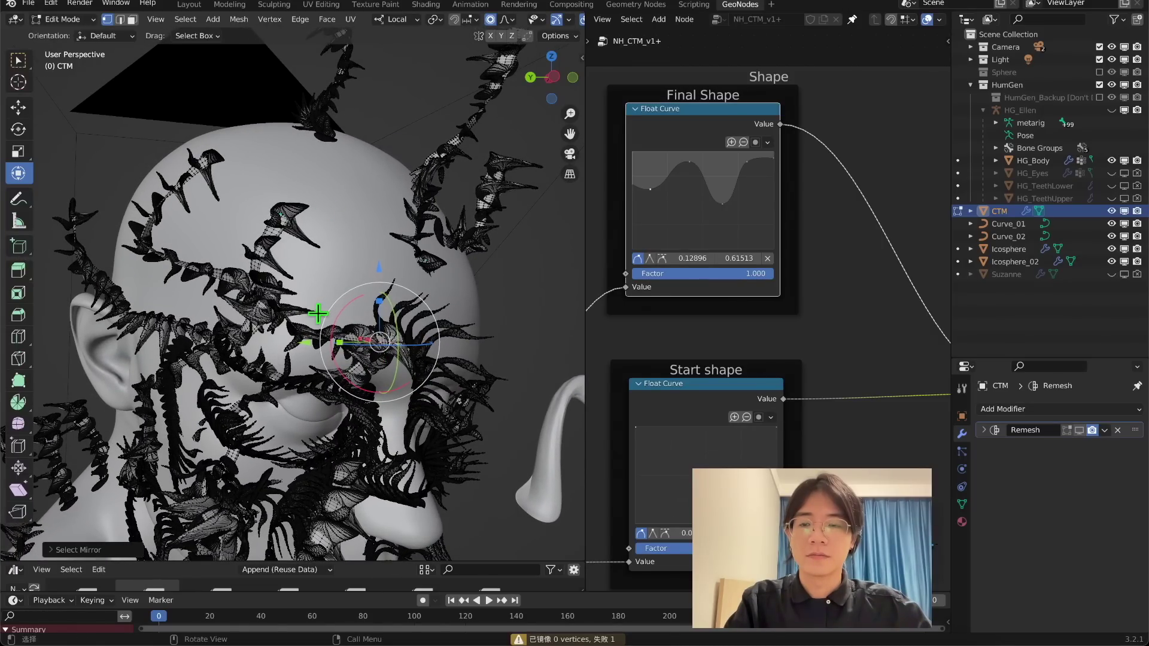
# Select the linked tube strand running through the forehead ornaments and delete its vertices
pyautogui.moveTo(317, 314); pyautogui.dragTo(287, 245, button='middle')
pyautogui.click(304, 226)
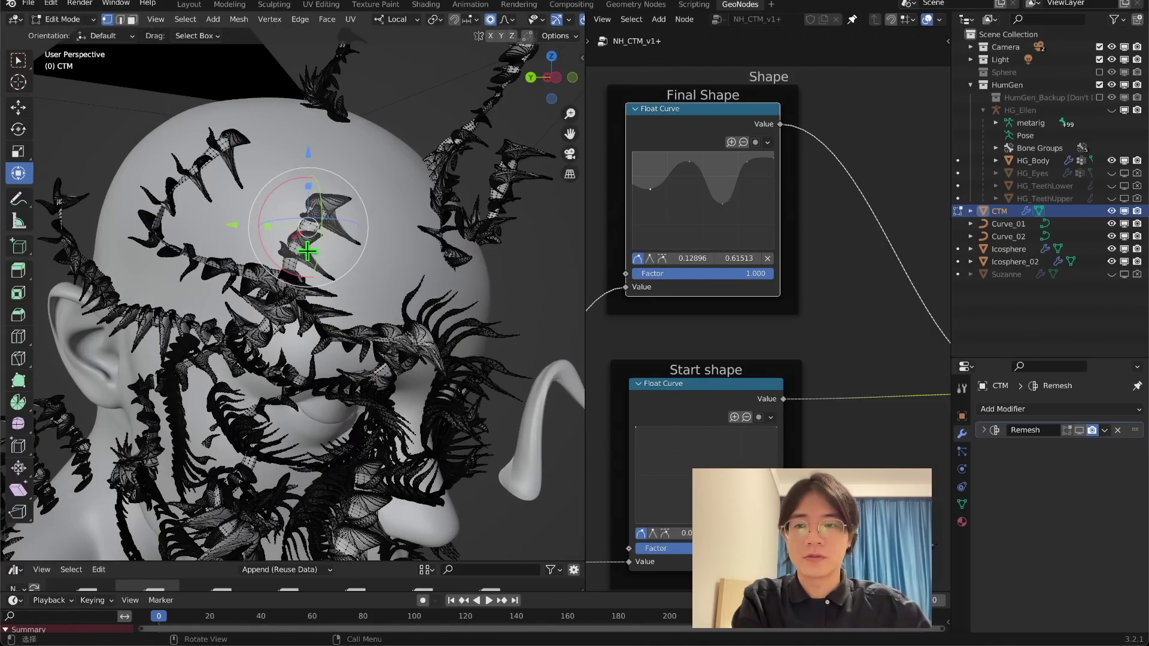
pyautogui.moveTo(303, 227); pyautogui.dragTo(307, 161, button='middle')
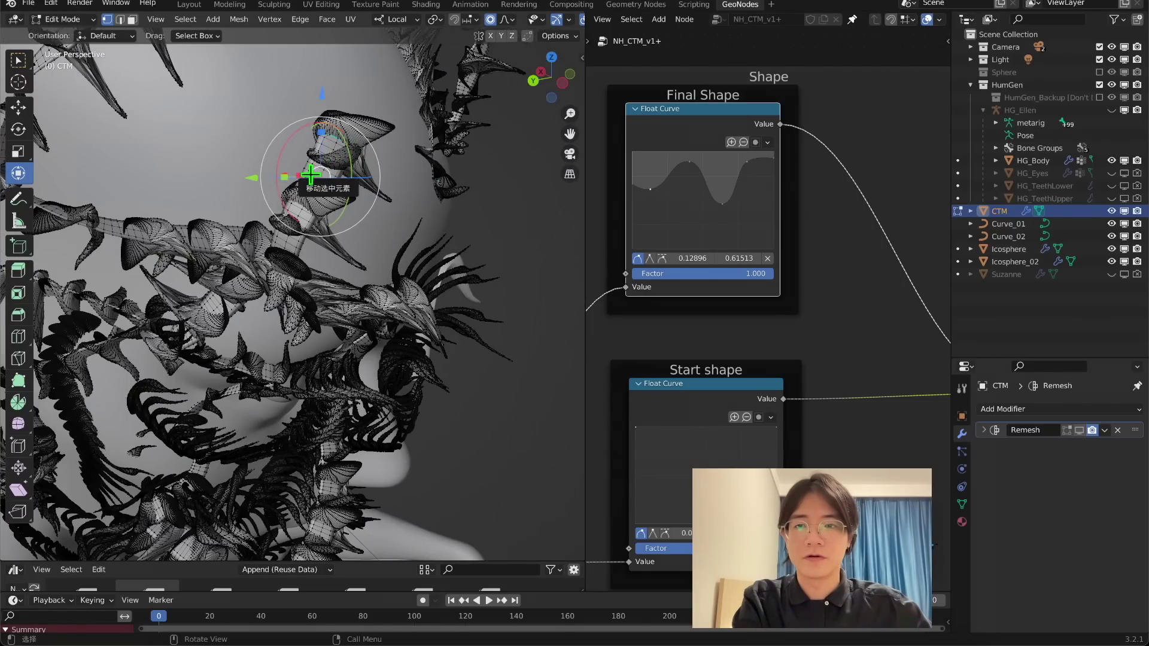
pyautogui.press('l')
pyautogui.moveTo(307, 265); pyautogui.dragTo(231, 189, button='middle')
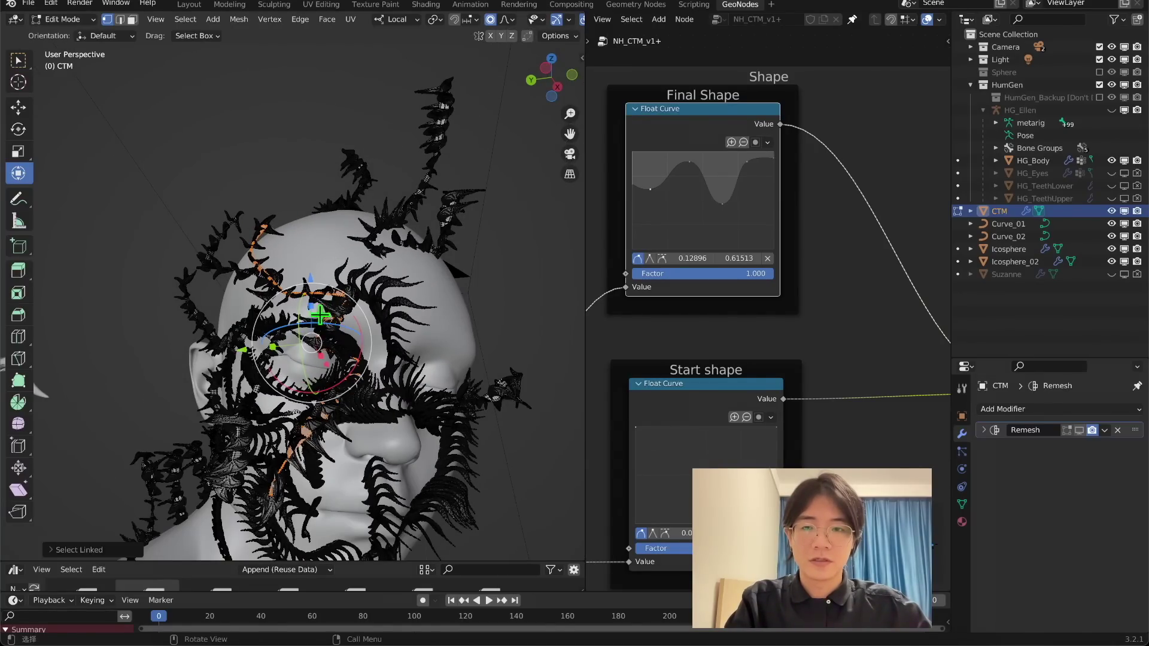
pyautogui.moveTo(320, 315); pyautogui.dragTo(297, 203)
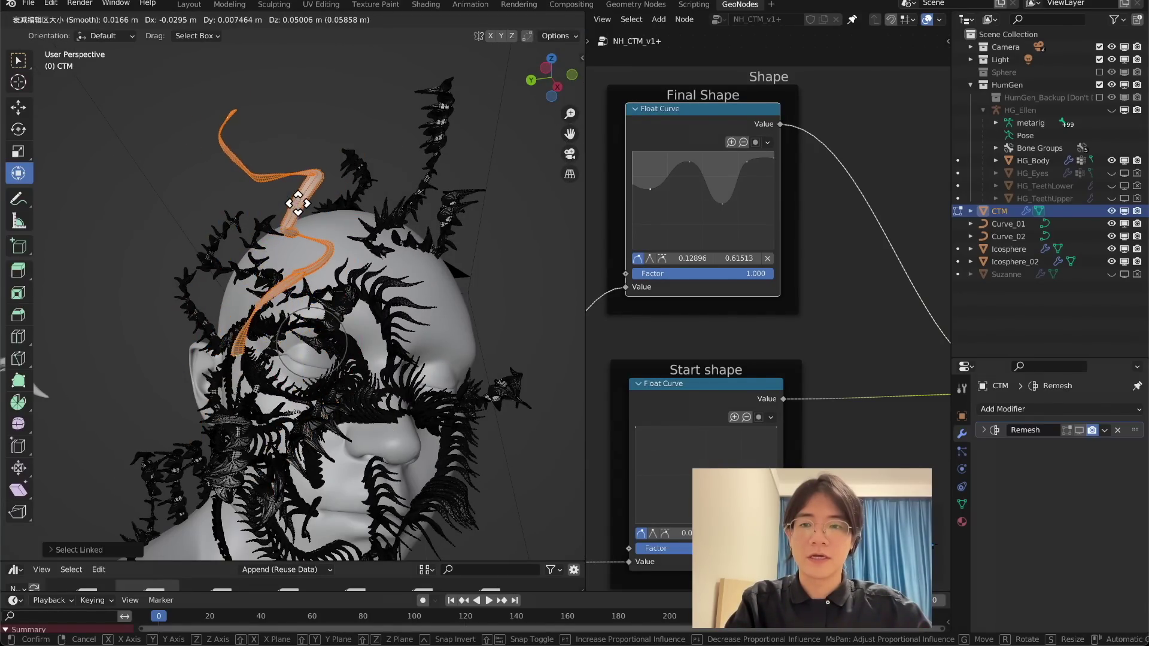
pyautogui.rightClick(298, 204)
pyautogui.moveTo(252, 267); pyautogui.dragTo(313, 286, button='middle')
pyautogui.scroll(3, 313, 286)
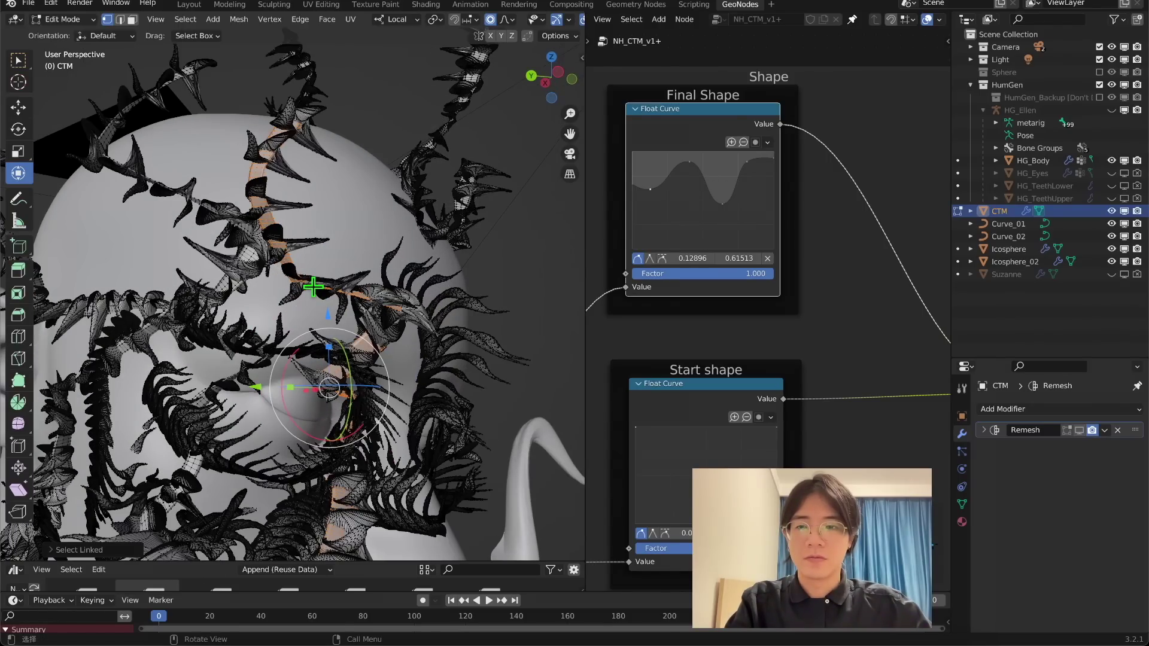
pyautogui.press('x')
pyautogui.press('x')
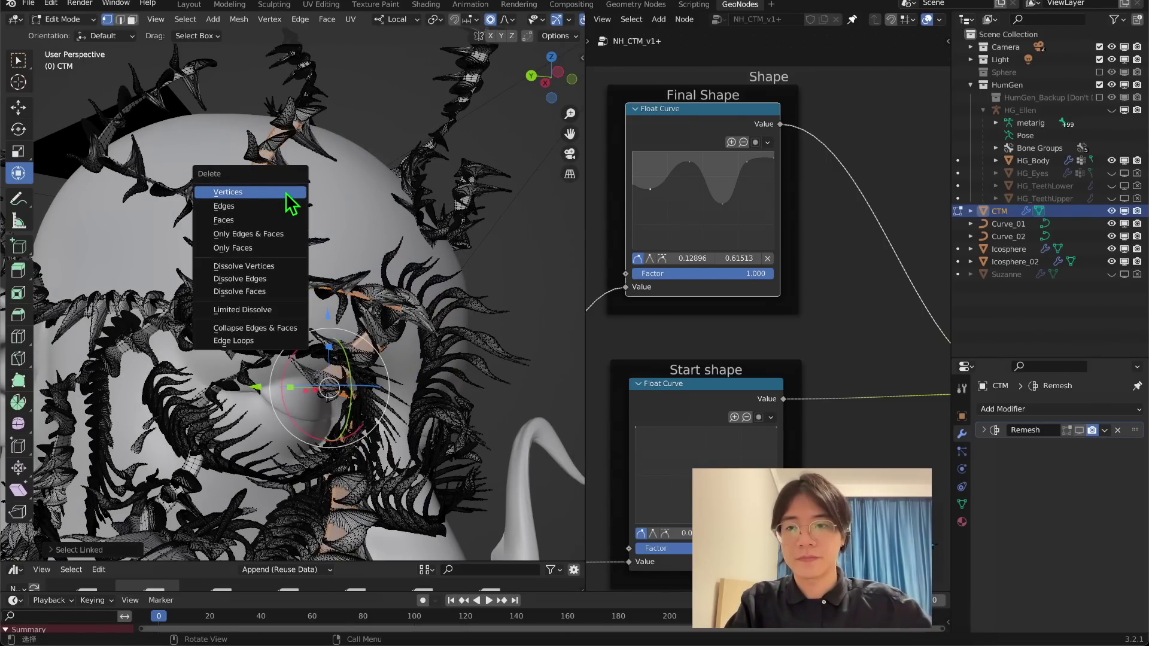
pyautogui.click(253, 189)
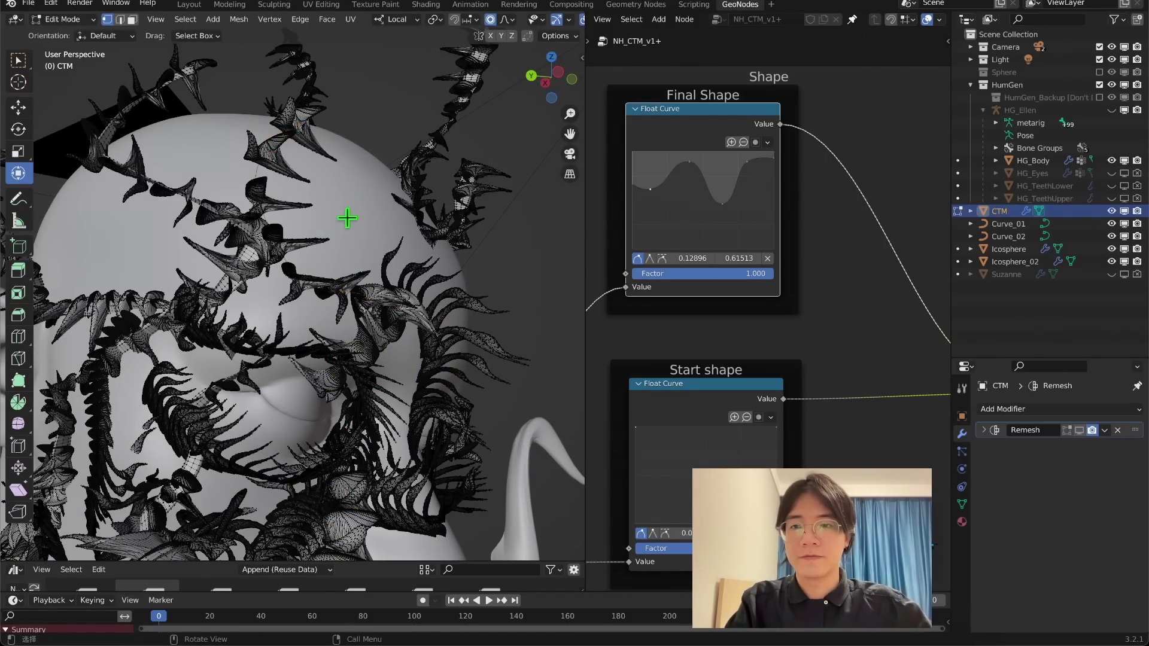
# Switch to the Sculpting workspace in camera view and choose the Inflate/Deflate brush with material shading shown
pyautogui.moveTo(348, 218); pyautogui.dragTo(249, 231, button='middle')
pyautogui.press('KP_0')
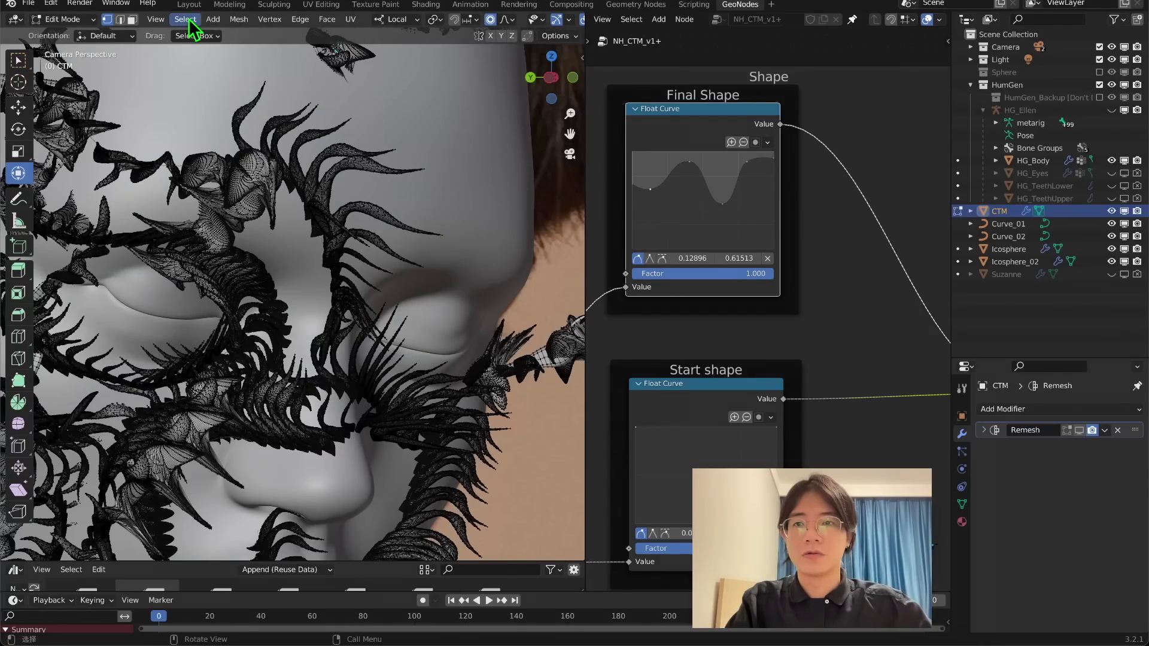
pyautogui.click(274, 5)
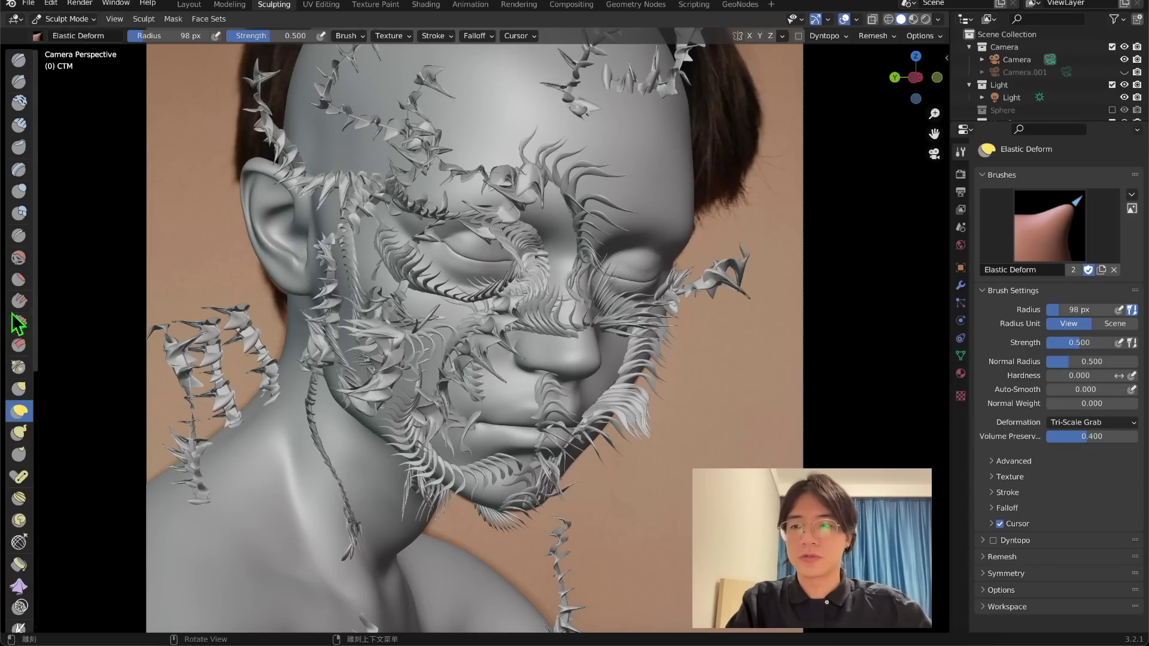
pyautogui.click(19, 191)
pyautogui.scroll(3, 636, 158)
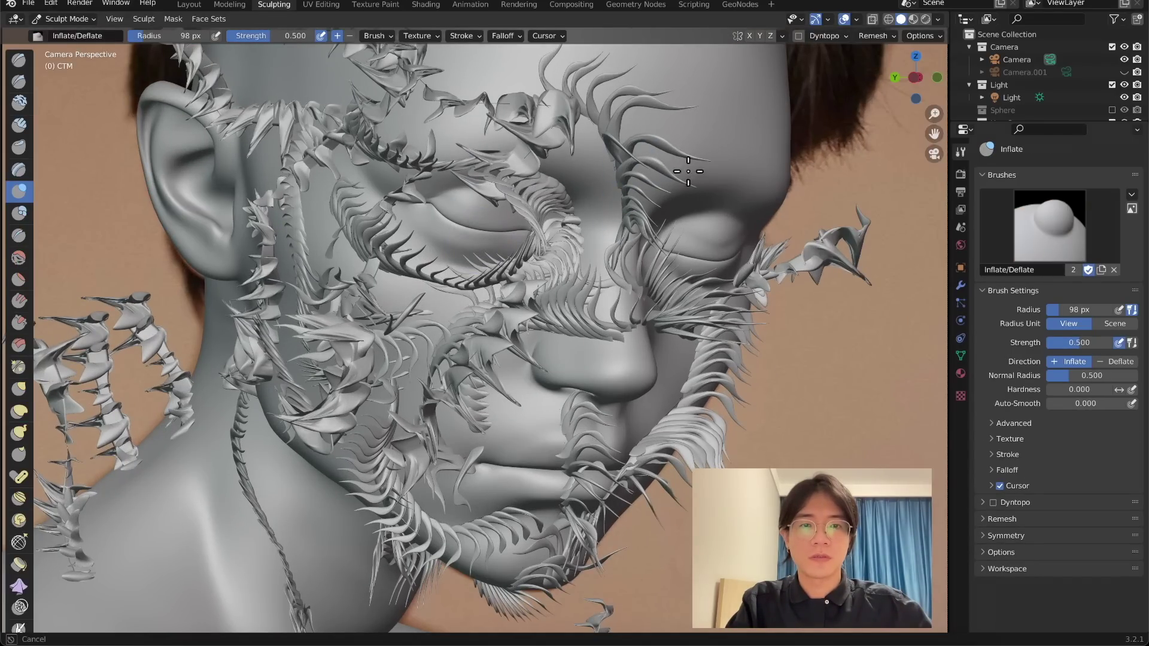
pyautogui.press('Home')
pyautogui.scroll(3, 531, 288)
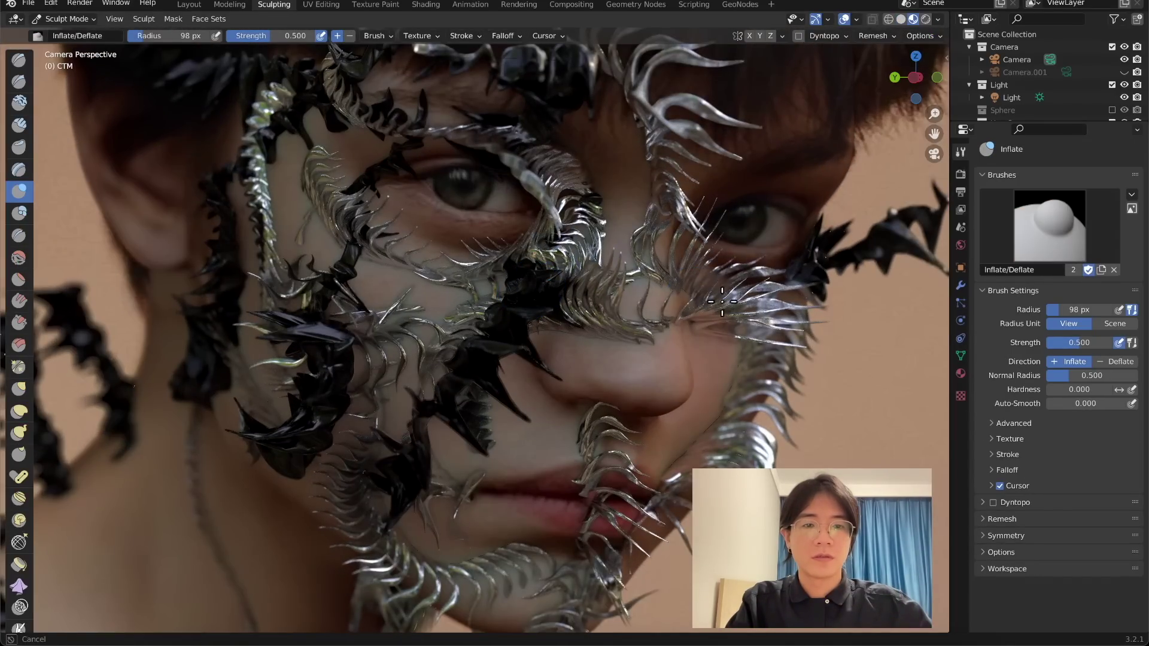
# Set the Inflate/Deflate brush radius to 216 px and thicken the spikes on the brow and the far cheek
pyautogui.scroll(3, 741, 205)
pyautogui.press('f')
pyautogui.click(780, 198)
pyautogui.moveTo(779, 198)
pyautogui.keyDown('shift'); pyautogui.mouseDown(button='middle')
pyautogui.moveTo(604, 392)
pyautogui.moveTo(457, 224)
pyautogui.mouseUp(button='middle'); pyautogui.keyUp('shift')
pyautogui.keyDown('shift'); pyautogui.moveTo(551, 548); pyautogui.dragTo(574, 395, button='middle'); pyautogui.keyUp('shift')
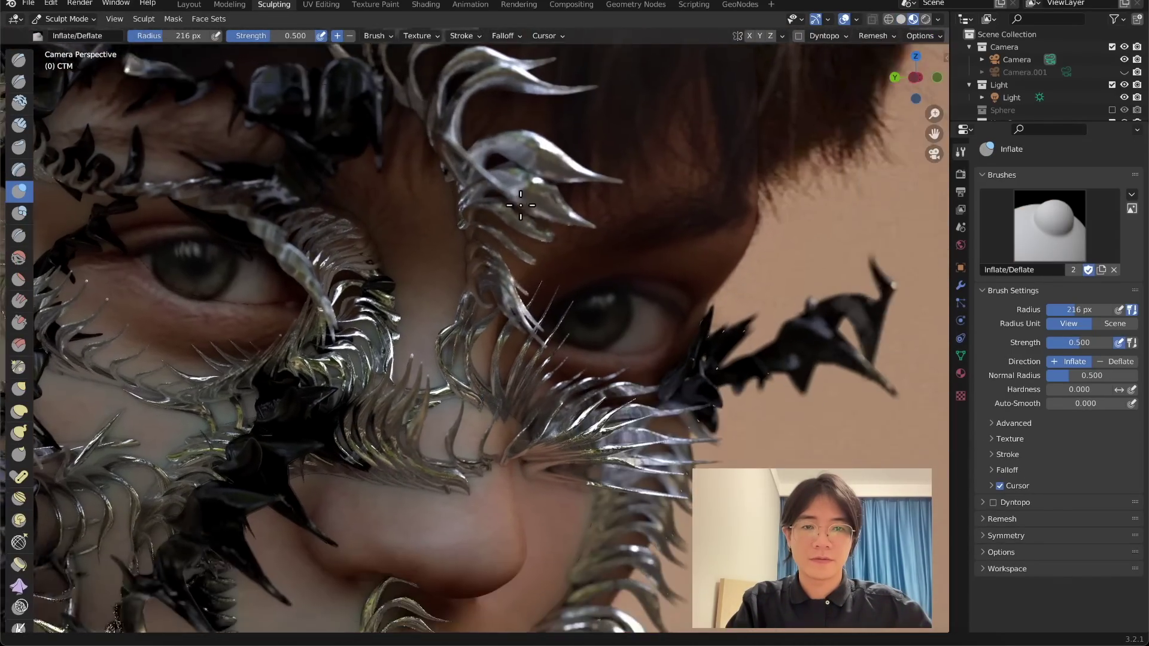
pyautogui.moveTo(573, 395); pyautogui.dragTo(576, 434)
pyautogui.scroll(-3, 575, 434)
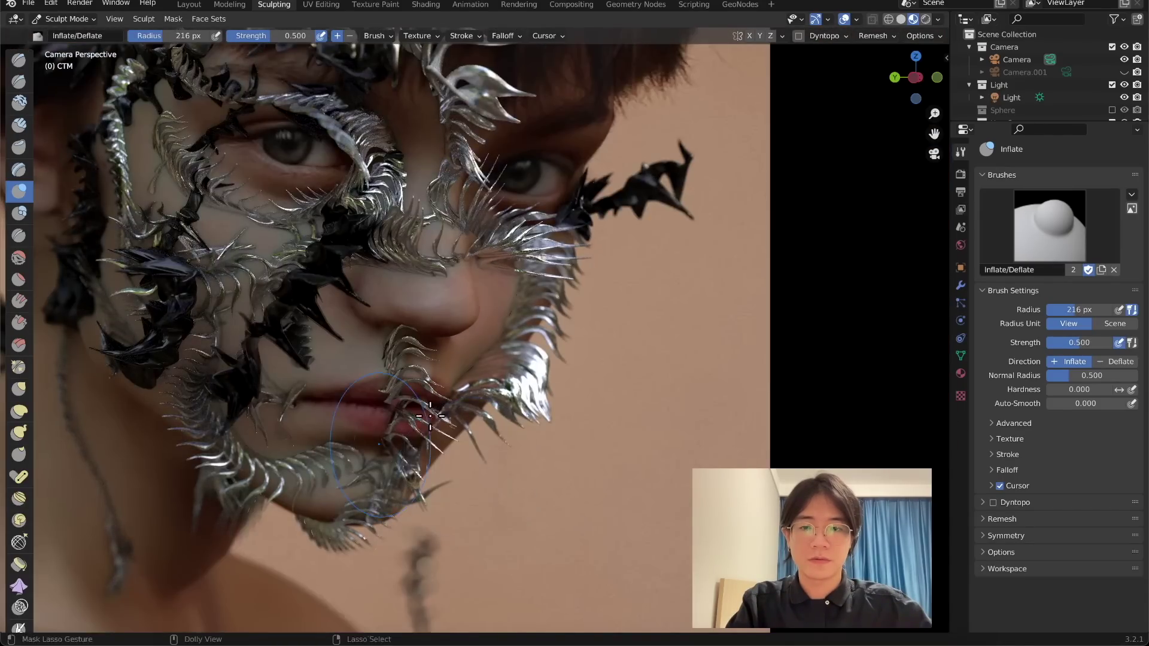
pyautogui.scroll(2, 619, 211)
pyautogui.moveTo(479, 287)
pyautogui.keyDown('shift'); pyautogui.mouseDown(button='middle')
pyautogui.moveTo(620, 210)
pyautogui.moveTo(585, 489)
pyautogui.mouseUp(button='middle'); pyautogui.keyUp('shift')
pyautogui.scroll(-3, 585, 489)
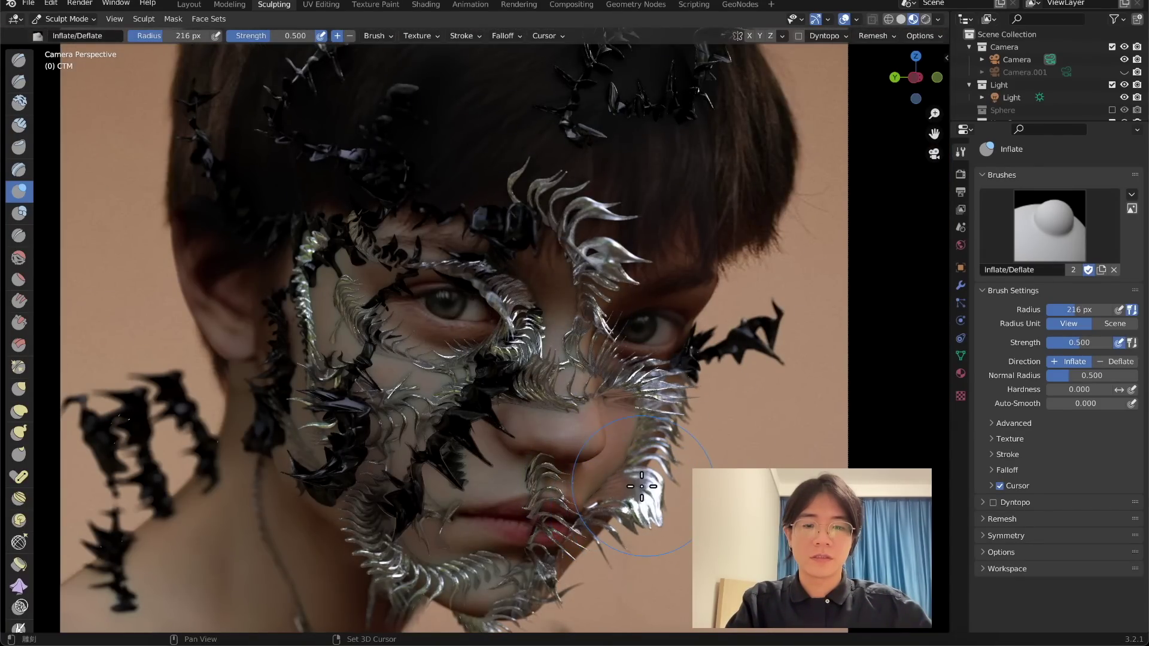
pyautogui.scroll(3, 597, 277)
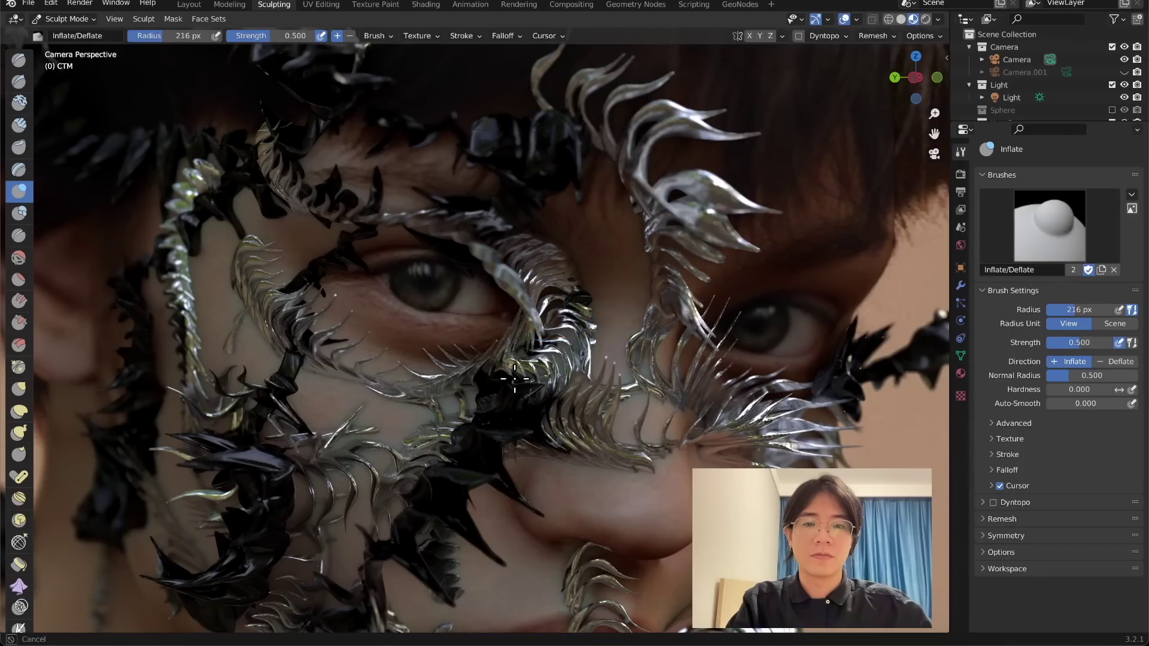
pyautogui.scroll(-3, 410, 222)
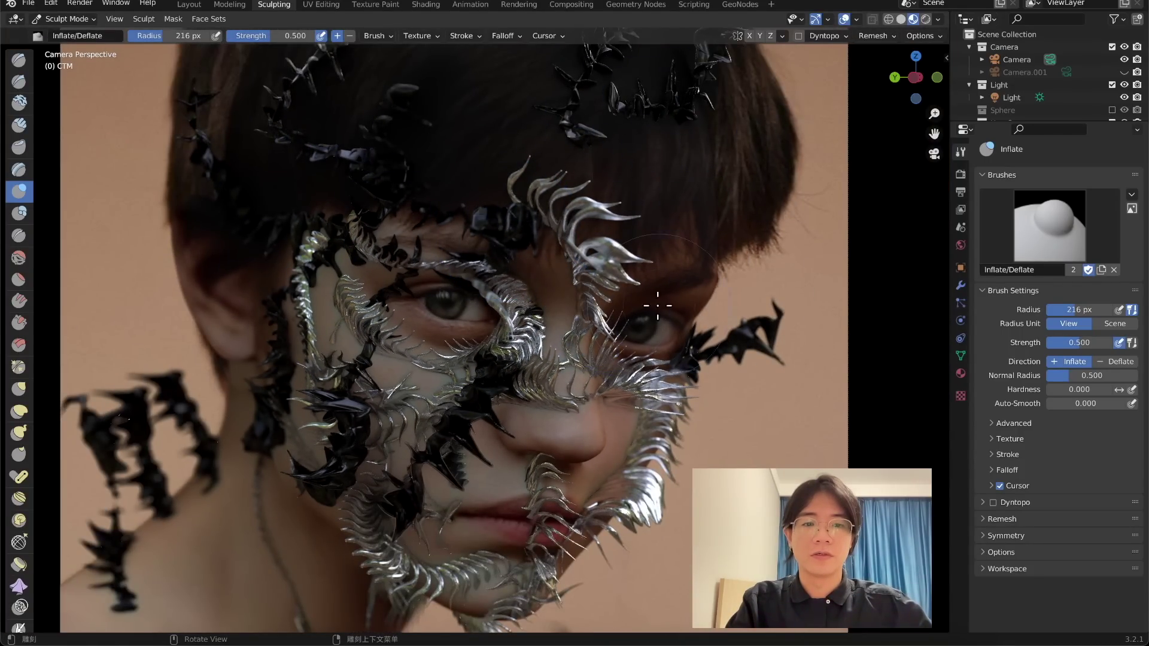
# Pull the spikes on the far cheek outward into long points with the Snake Hook brush
pyautogui.keyDown('shift'); pyautogui.moveTo(550, 335); pyautogui.dragTo(490, 132, button='middle'); pyautogui.keyUp('shift')
pyautogui.scroll(4, 478, 180)
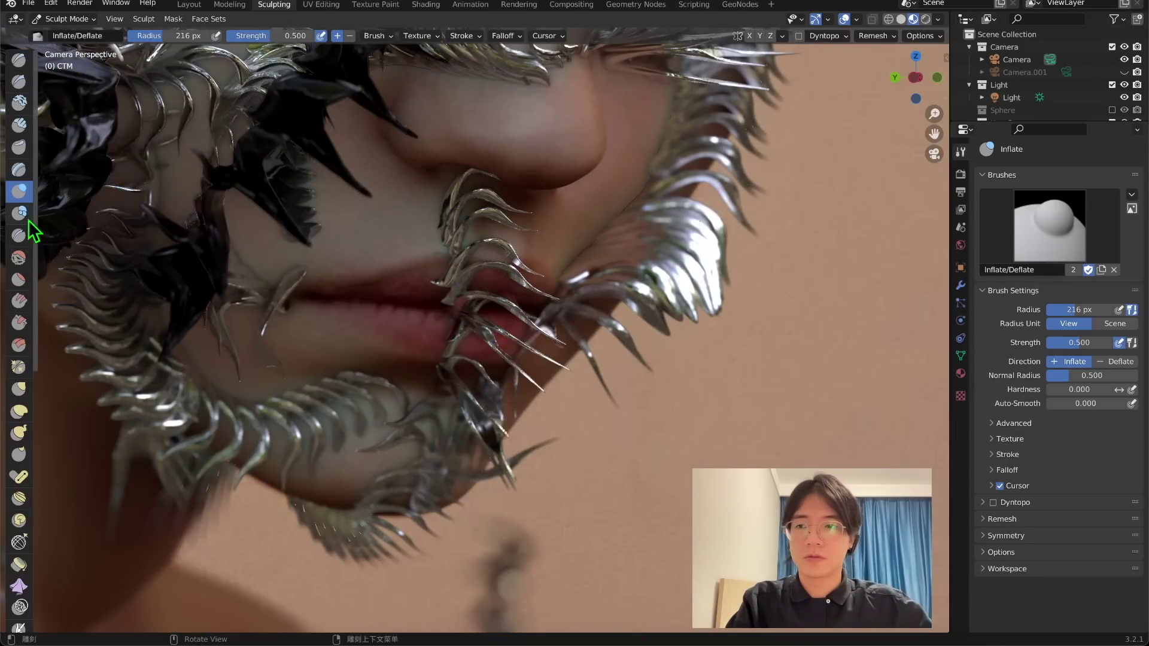
pyautogui.click(19, 432)
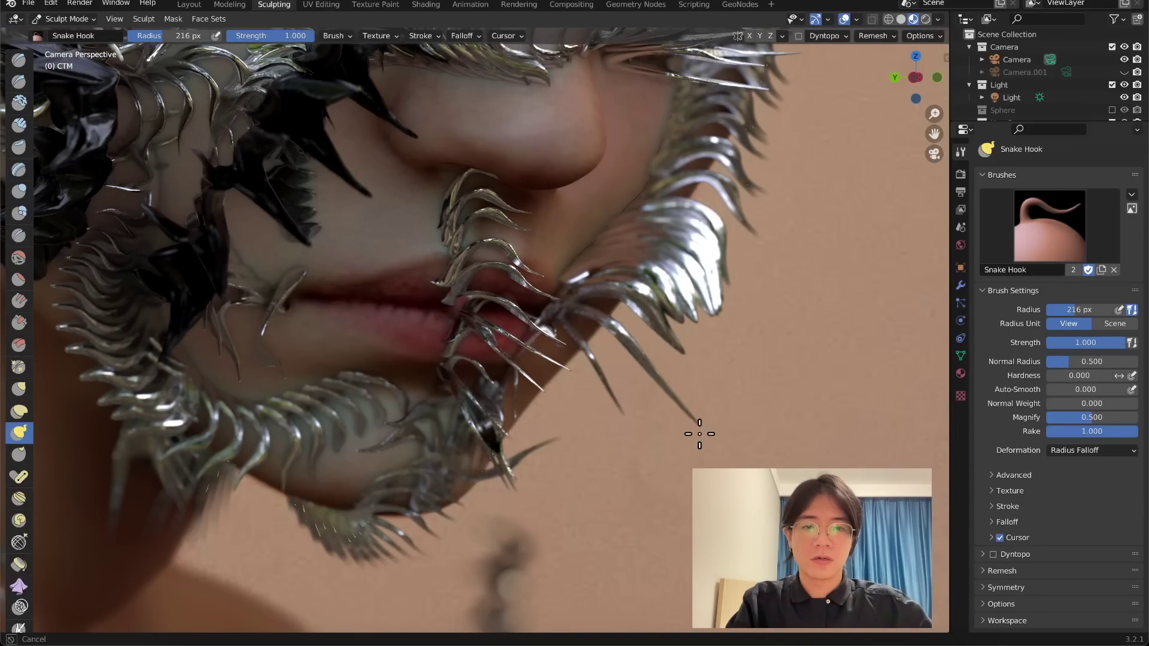
pyautogui.moveTo(715, 275)
pyautogui.mouseDown()
pyautogui.moveTo(738, 328)
pyautogui.moveTo(804, 383)
pyautogui.mouseUp()
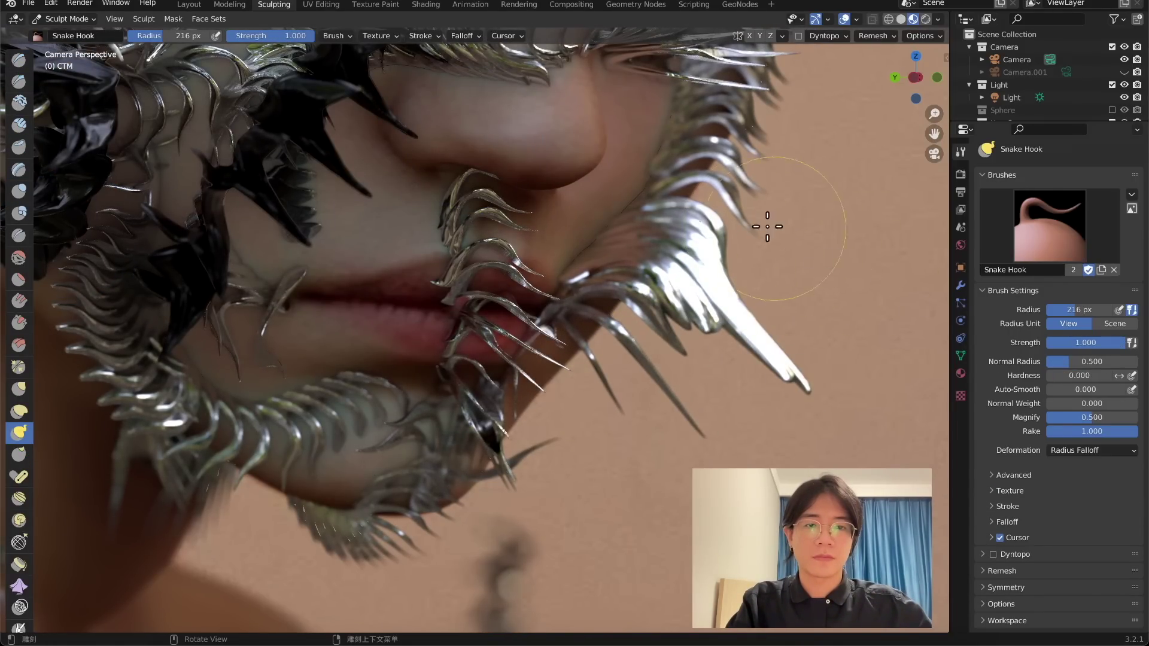
pyautogui.scroll(-3, 667, 256)
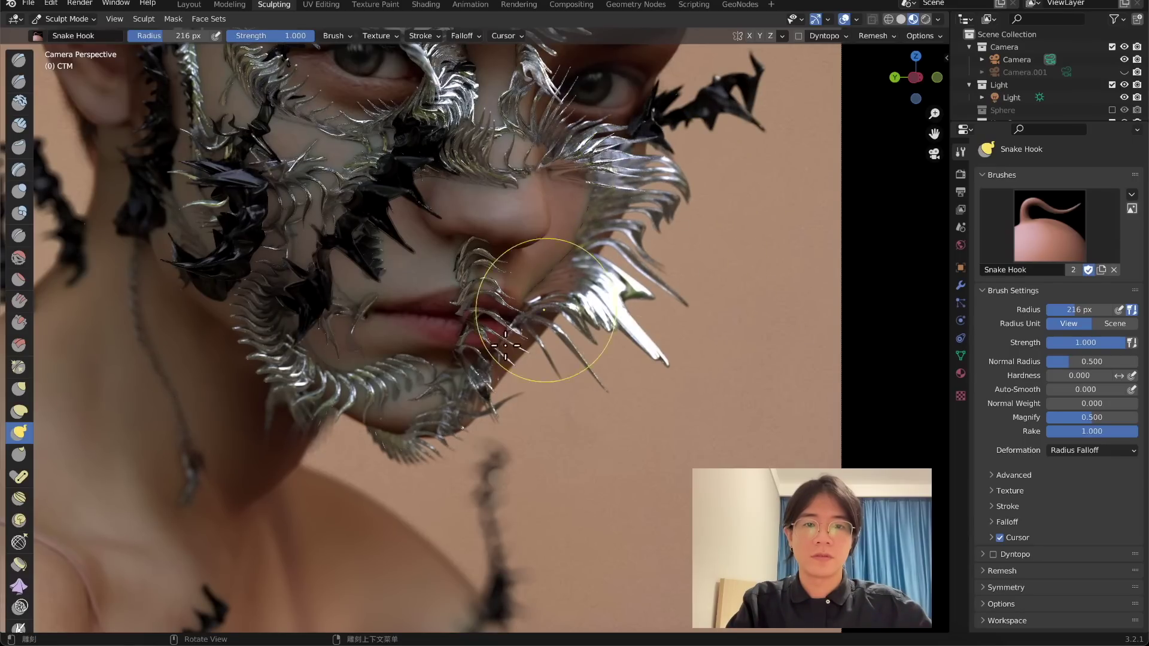
# Pull the ornament along the near side of the jaw outward with the Snake Hook brush
pyautogui.moveTo(269, 367); pyautogui.dragTo(174, 431)
pyautogui.moveTo(258, 332); pyautogui.dragTo(92, 351)
pyautogui.scroll(-4, 269, 372)
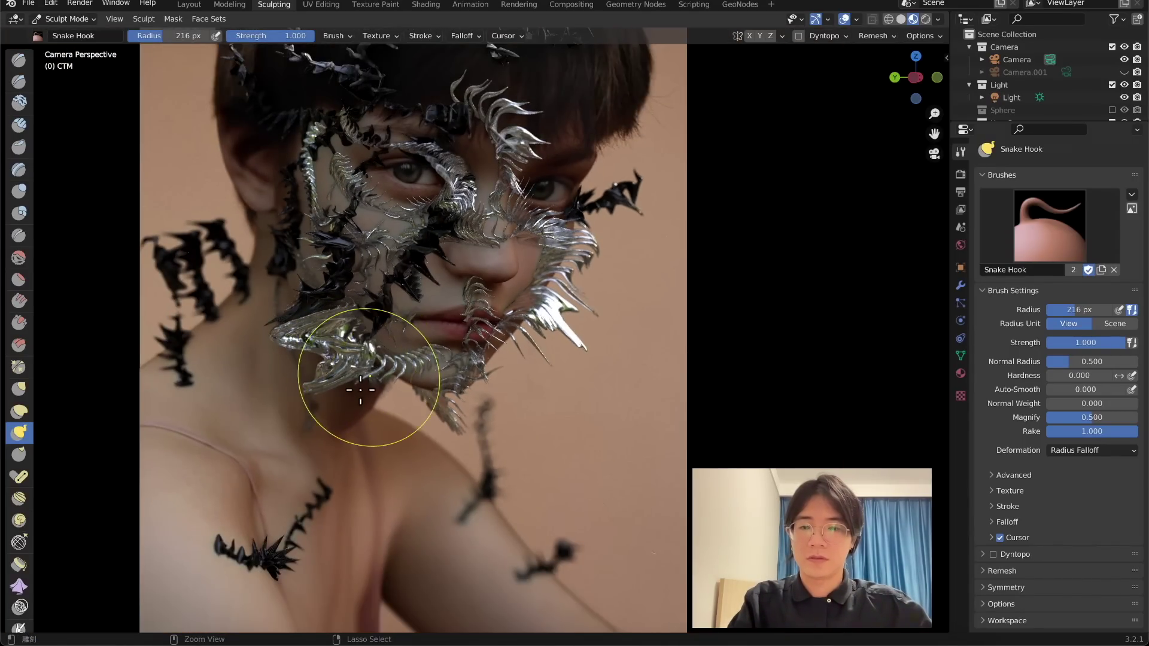
pyautogui.scroll(3, 360, 390)
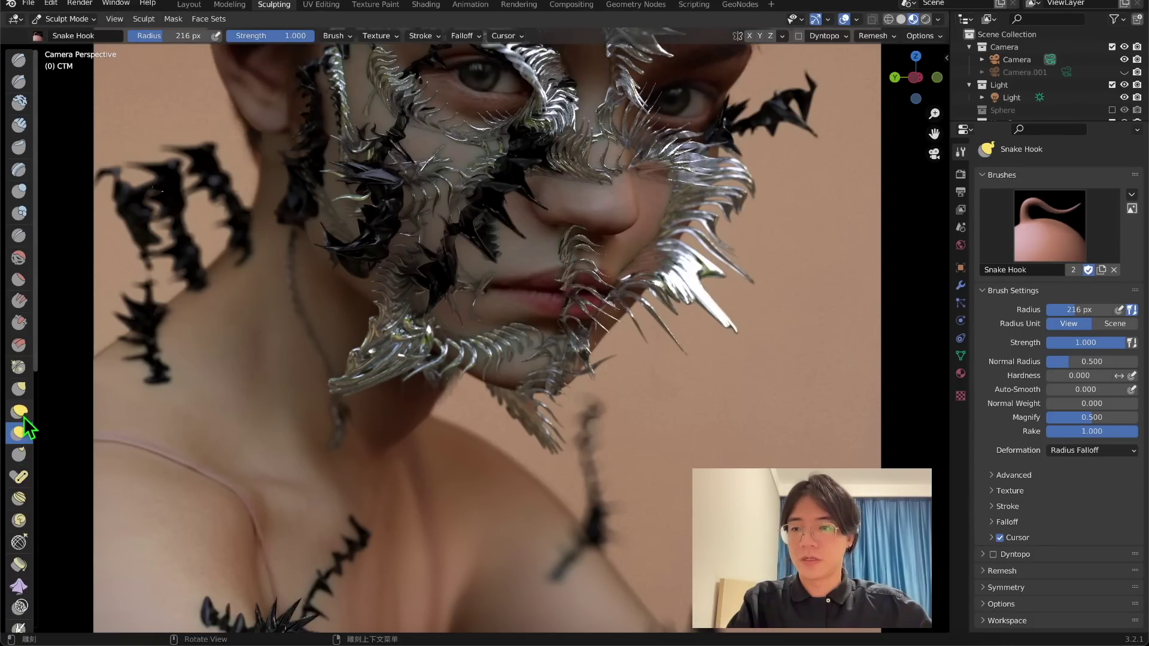
# Twist the ornaments at the near jaw and far cheek into curls with the Rotate brush
pyautogui.scroll(-3, 23, 417)
pyautogui.click(19, 467)
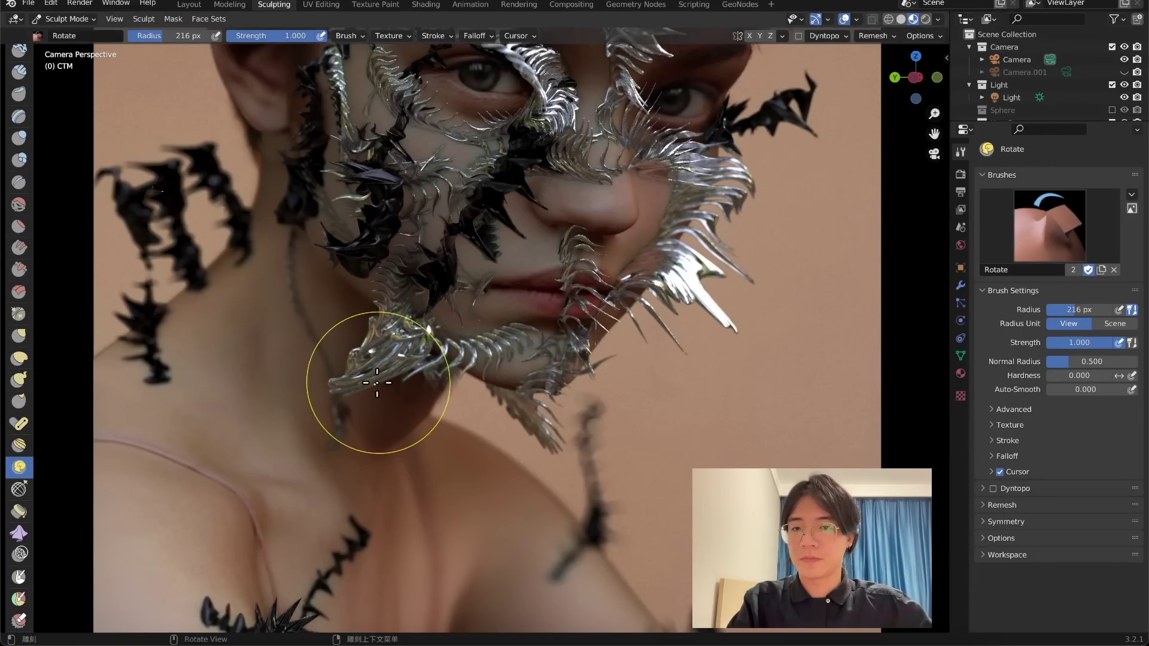
pyautogui.moveTo(380, 371)
pyautogui.mouseDown()
pyautogui.moveTo(407, 335)
pyautogui.moveTo(359, 323)
pyautogui.moveTo(347, 383)
pyautogui.mouseUp()
pyautogui.moveTo(650, 305)
pyautogui.mouseDown()
pyautogui.moveTo(670, 281)
pyautogui.moveTo(696, 299)
pyautogui.moveTo(676, 317)
pyautogui.mouseUp()
pyautogui.moveTo(358, 389)
pyautogui.mouseDown()
pyautogui.moveTo(432, 341)
pyautogui.moveTo(392, 299)
pyautogui.moveTo(446, 341)
pyautogui.mouseUp()
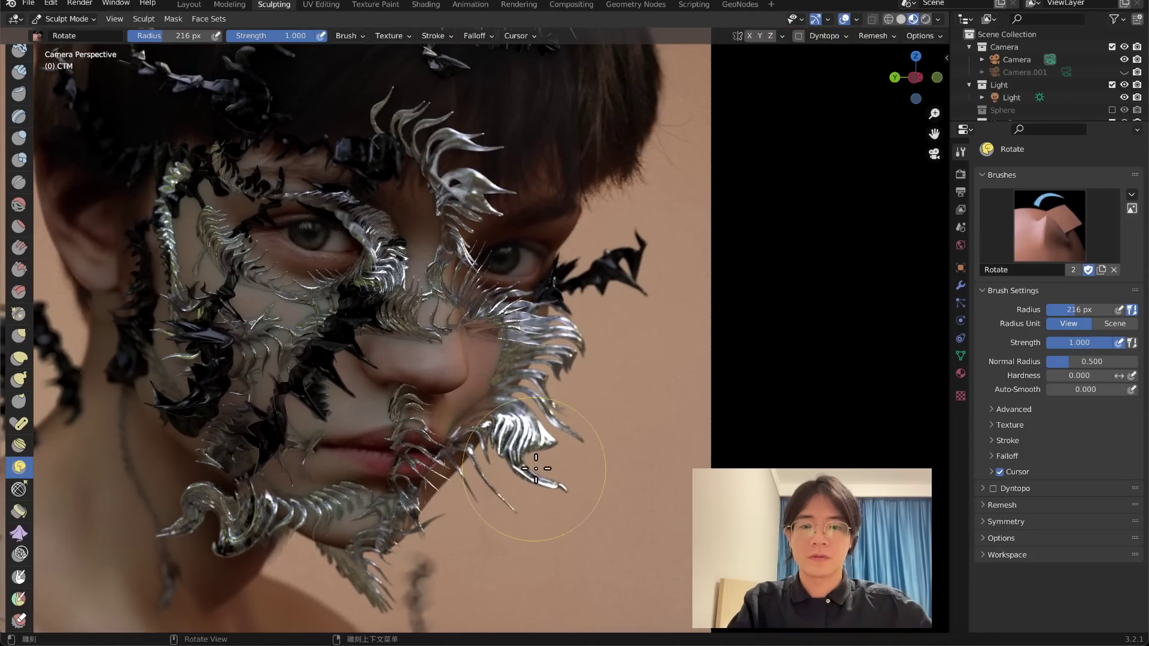
pyautogui.moveTo(592, 413); pyautogui.dragTo(597, 402)
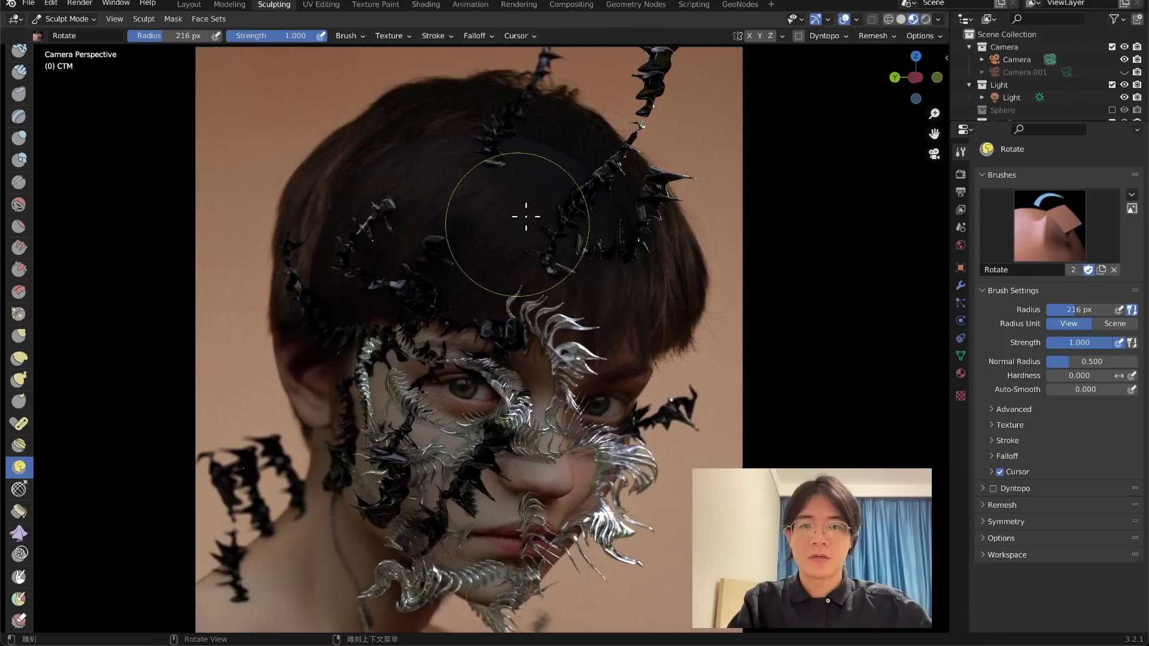
pyautogui.moveTo(525, 215)
pyautogui.mouseDown()
pyautogui.moveTo(653, 152)
pyautogui.moveTo(752, 11)
pyautogui.mouseUp()
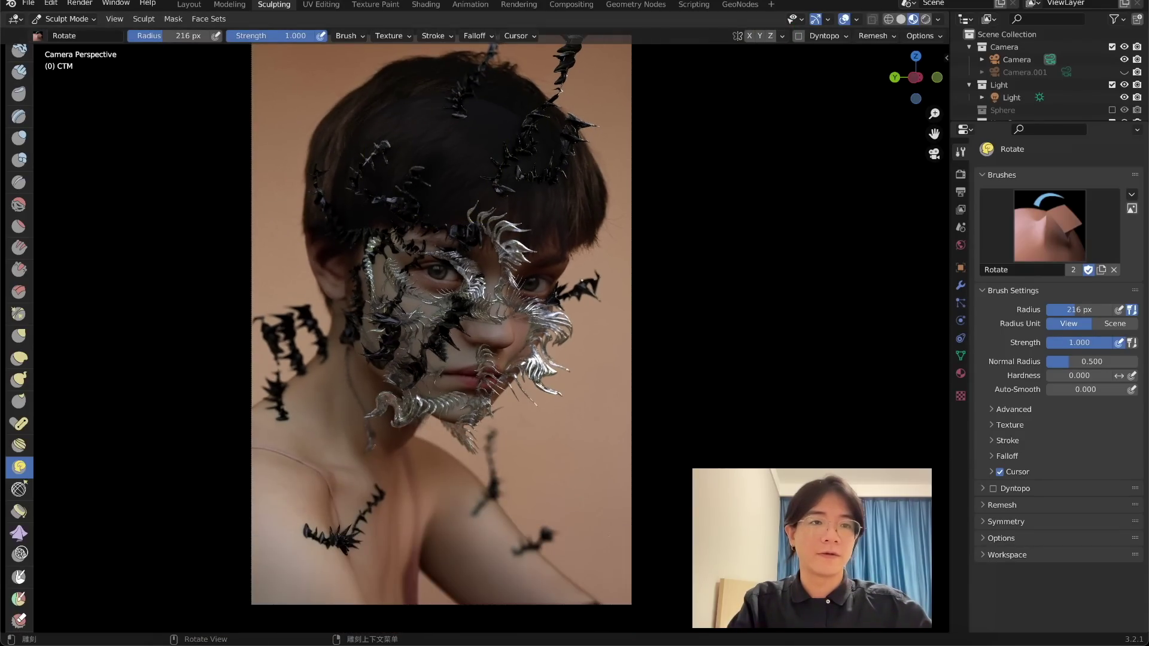
# Preview the ornamented portrait in Rendered shading, enlarge the outliner, and return the viewport to Material Preview
pyautogui.click(926, 19)
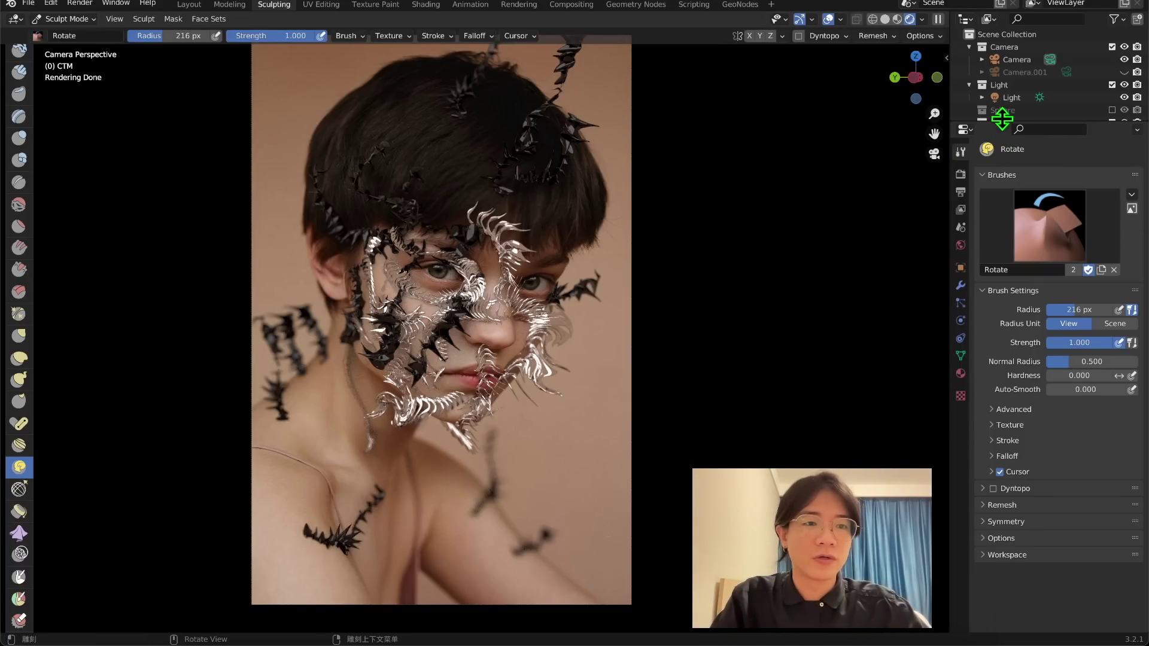
pyautogui.moveTo(1002, 121); pyautogui.dragTo(1002, 248)
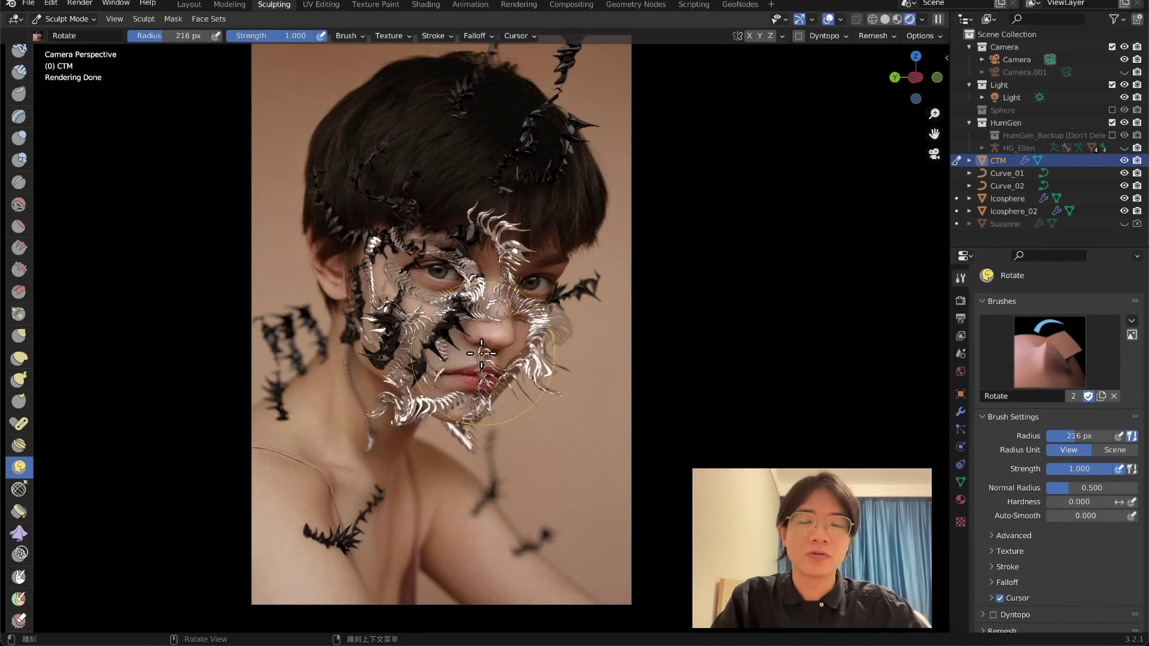
pyautogui.moveTo(482, 323); pyautogui.dragTo(628, 281, button='middle')
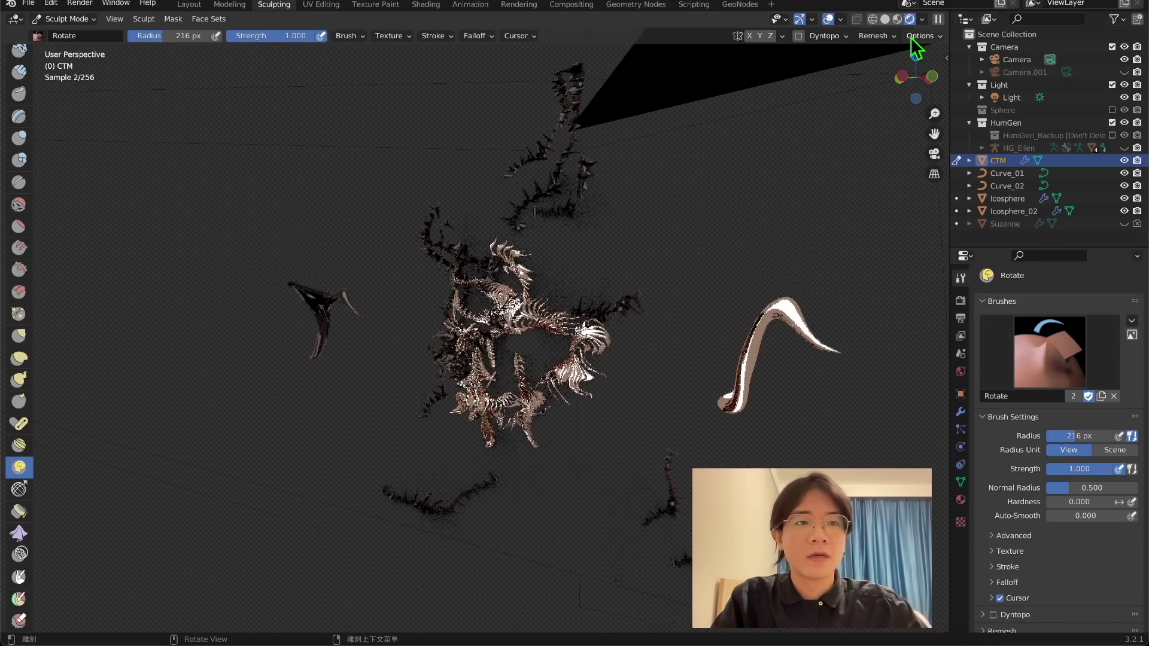
pyautogui.click(896, 19)
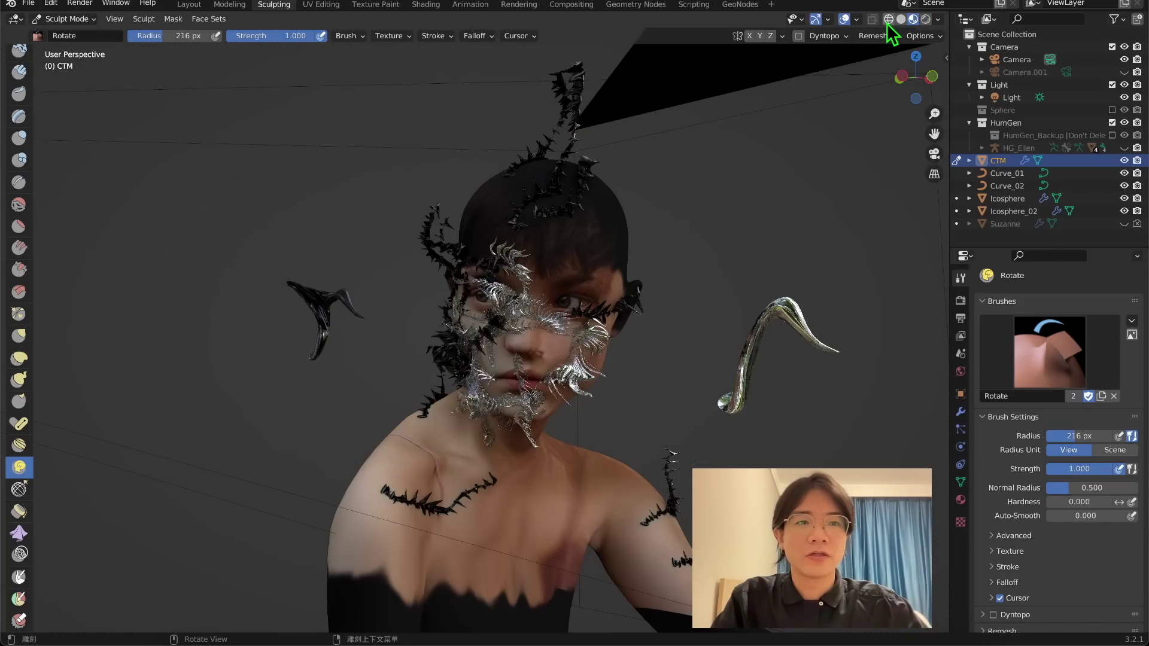
# Examine the ornaments around the face, jaw and neck from several angles and return to the camera view
pyautogui.scroll(6, 593, 317)
pyautogui.moveTo(615, 270)
pyautogui.mouseDown(button='middle')
pyautogui.moveTo(564, 250)
pyautogui.moveTo(546, 328)
pyautogui.mouseUp(button='middle')
pyautogui.scroll(-3, 672, 102)
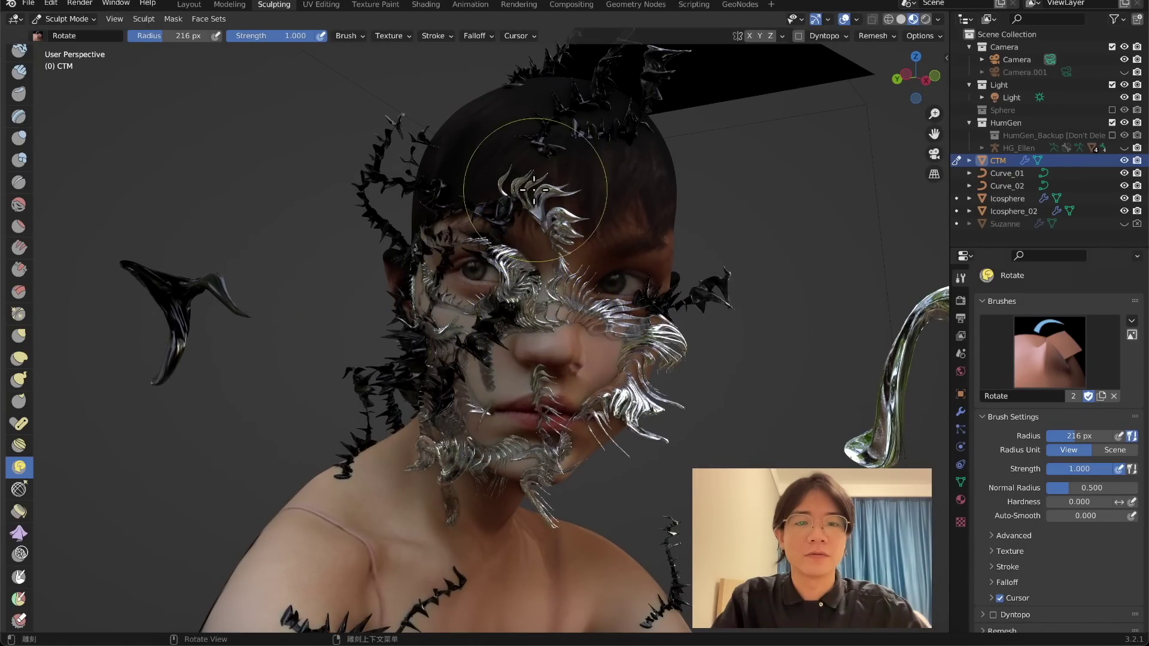
pyautogui.moveTo(520, 453); pyautogui.dragTo(569, 412, button='middle')
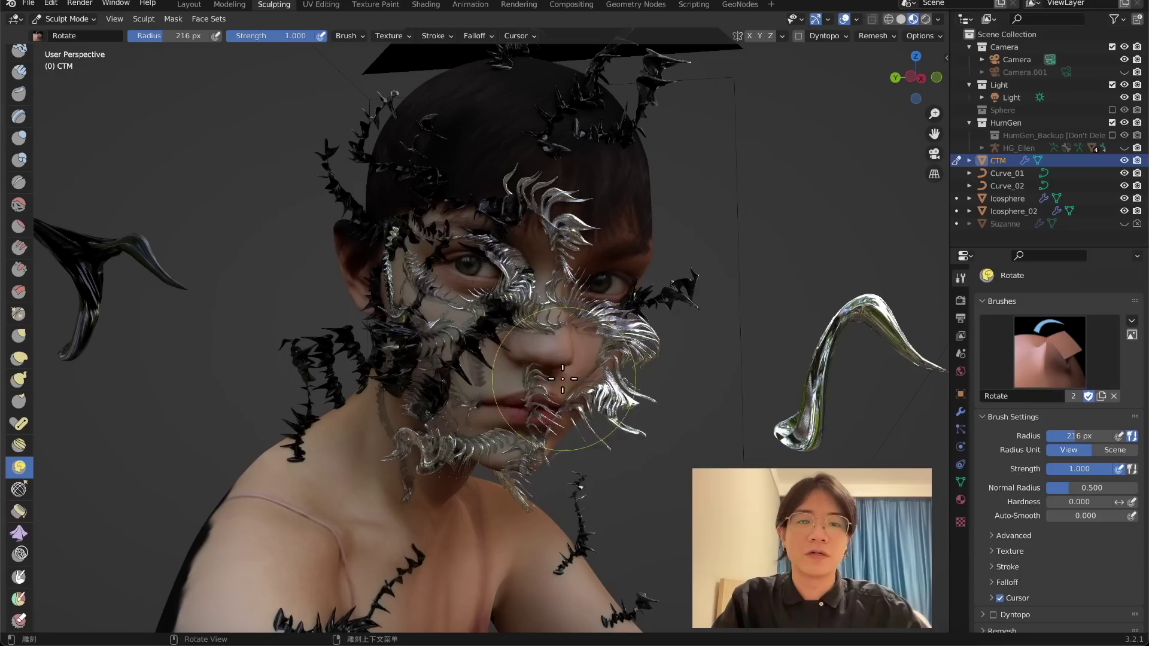
pyautogui.moveTo(532, 340); pyautogui.dragTo(592, 339, button='middle')
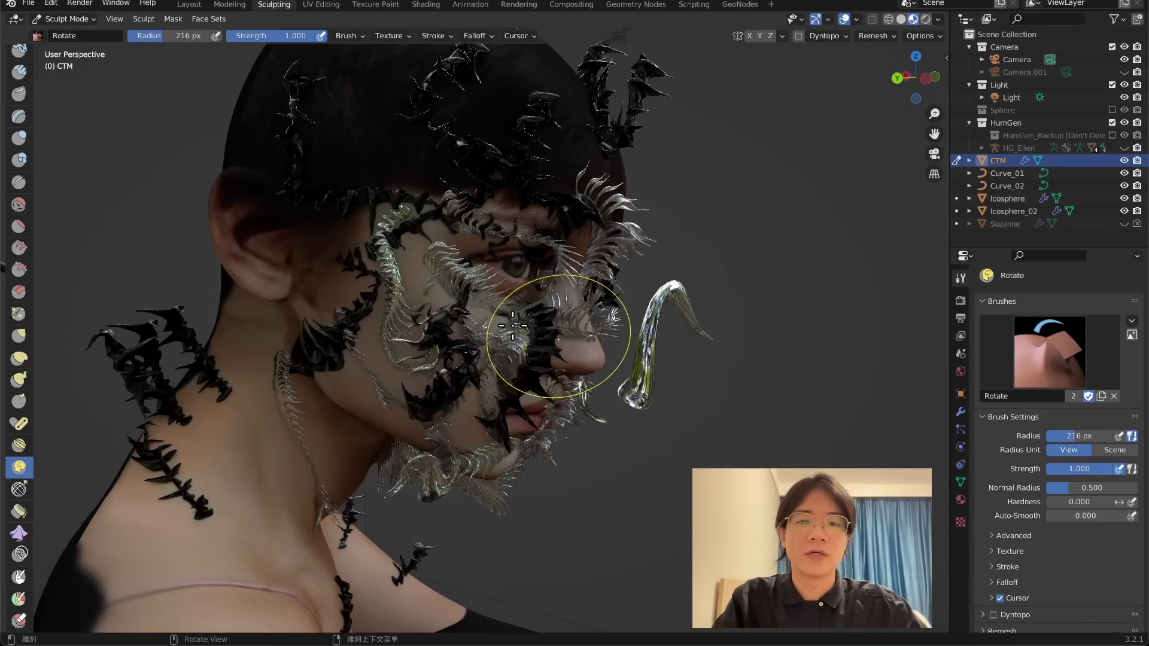
pyautogui.moveTo(583, 269); pyautogui.dragTo(470, 254, button='middle')
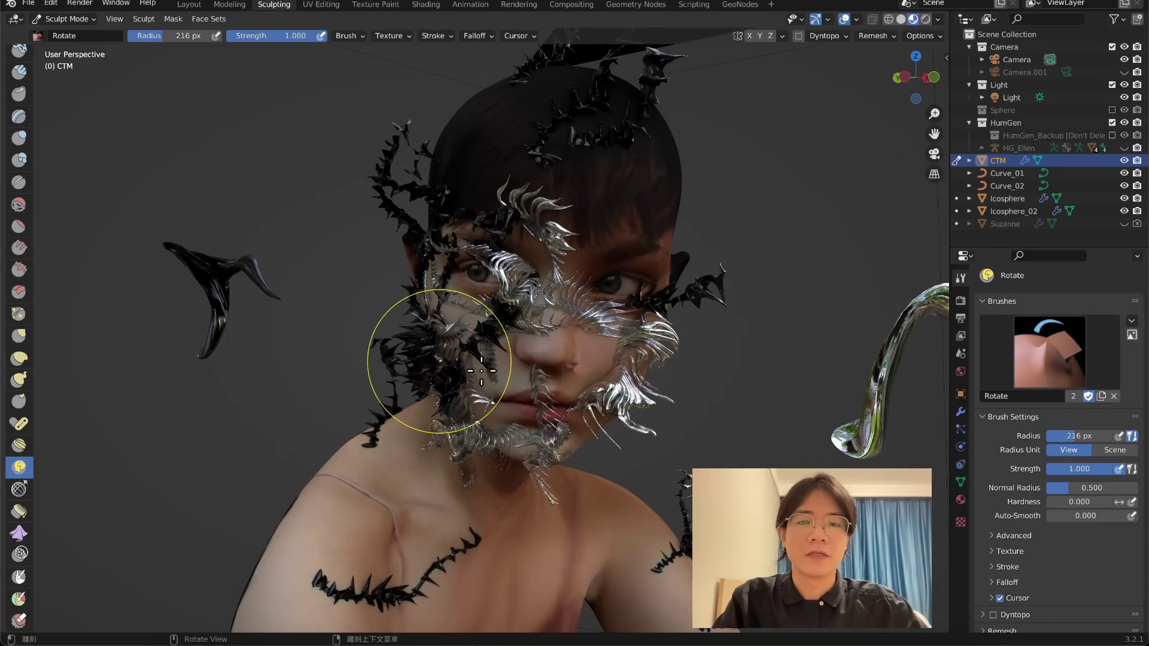
pyautogui.moveTo(436, 359); pyautogui.dragTo(500, 359, button='middle')
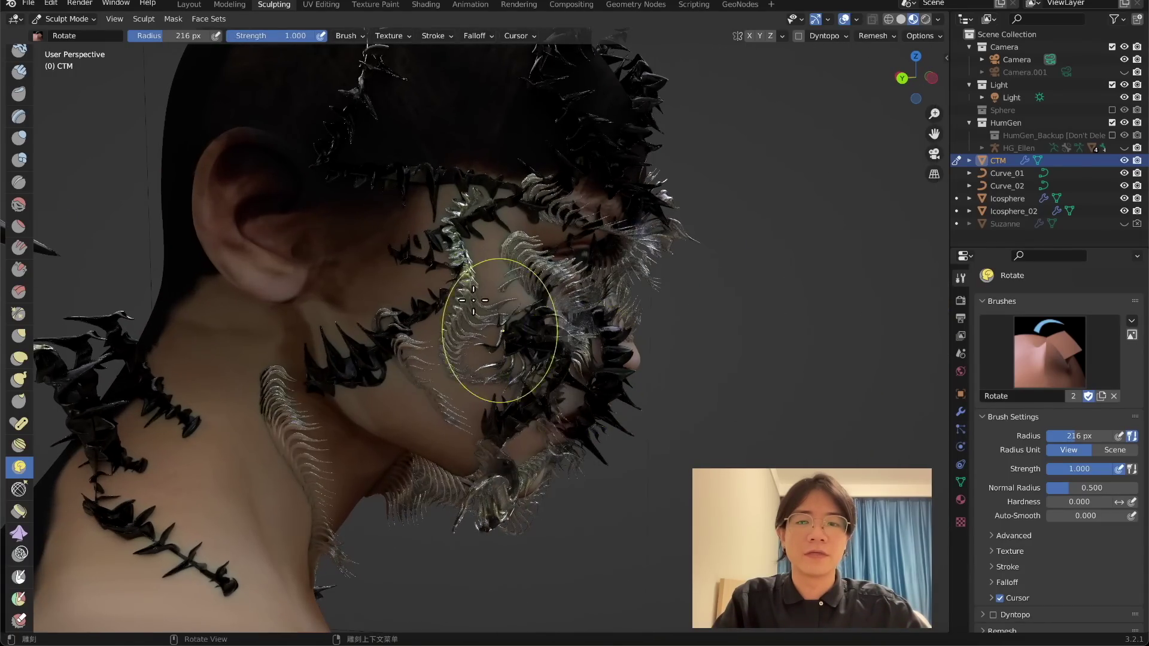
pyautogui.click(934, 154)
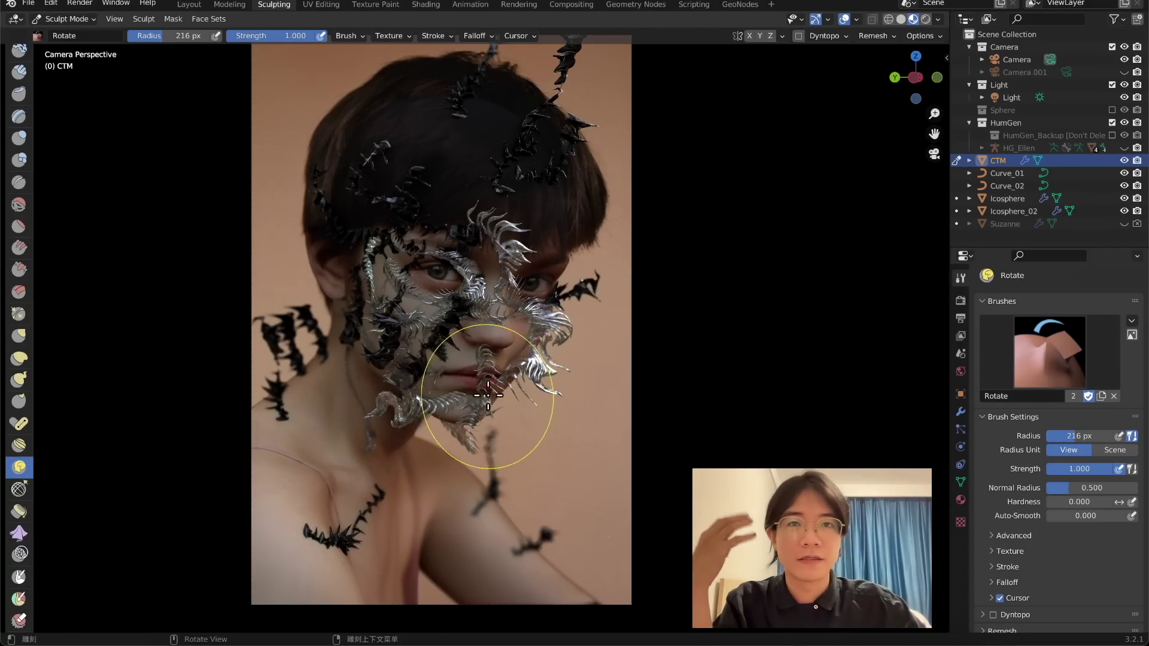
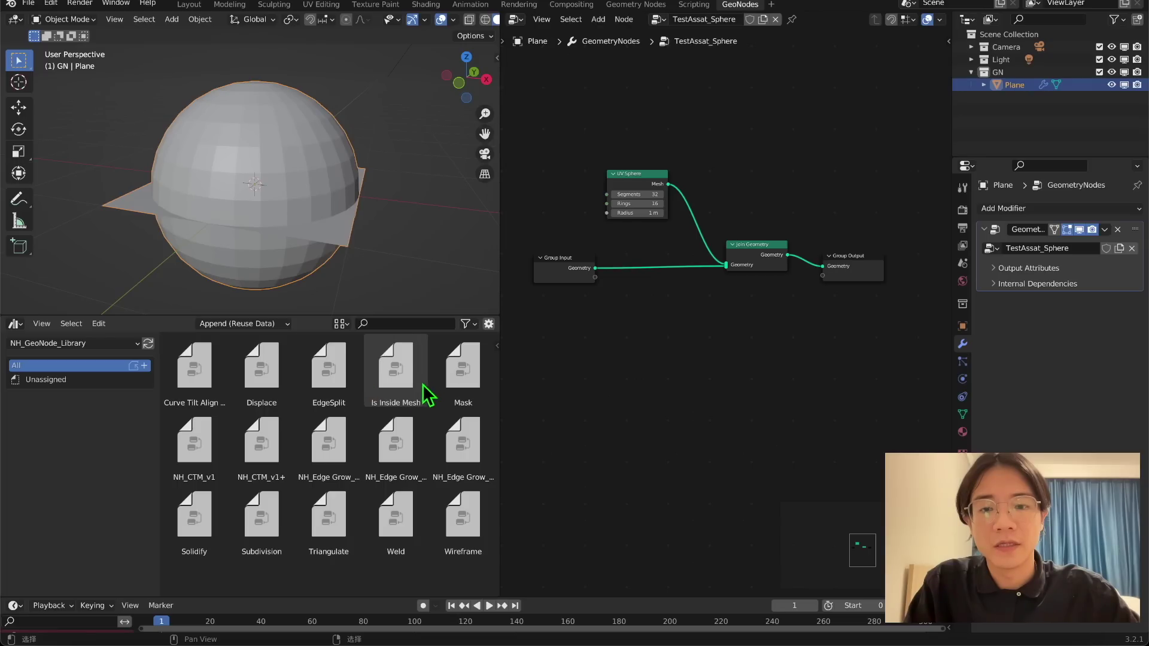
# Enlarge the 3D viewport above the asset browser and move the UV Sphere node farther above the Join Geometry node
pyautogui.moveTo(461, 368); pyautogui.dragTo(604, 385)
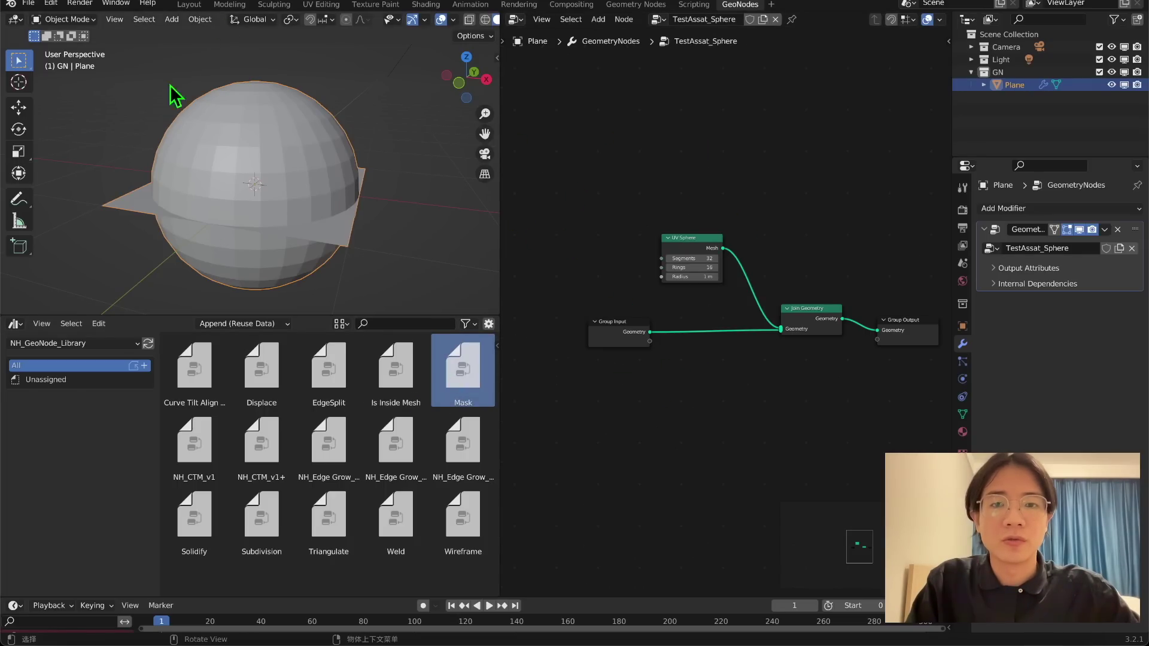
pyautogui.moveTo(402, 314); pyautogui.dragTo(402, 379)
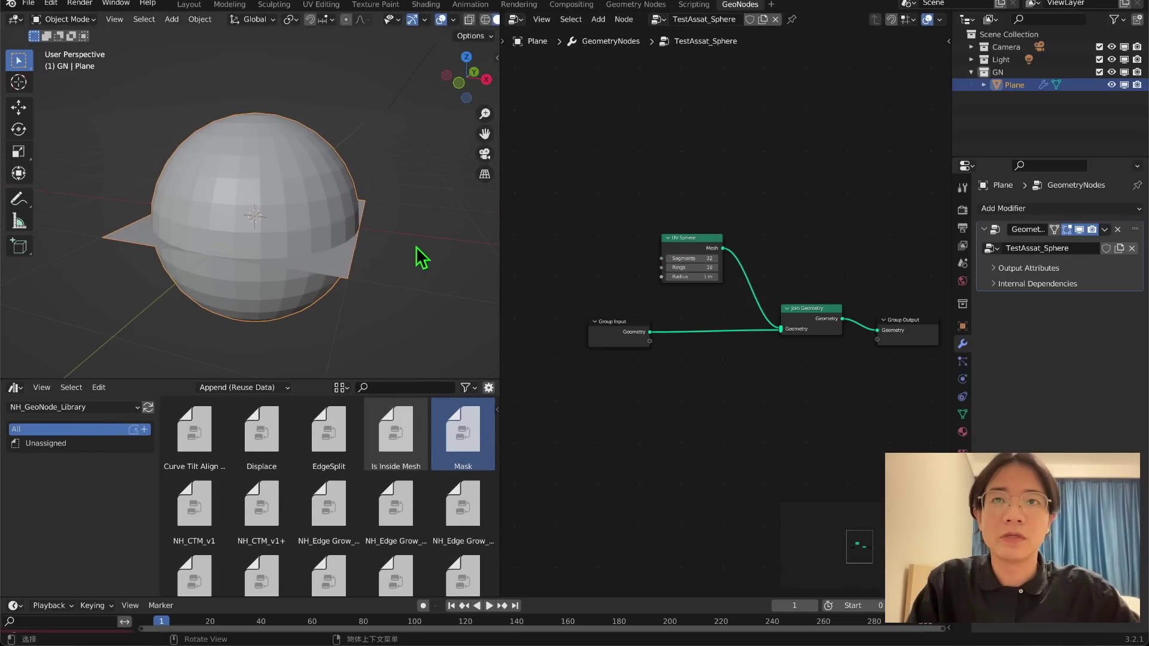
pyautogui.moveTo(423, 256); pyautogui.dragTo(303, 266, button='middle')
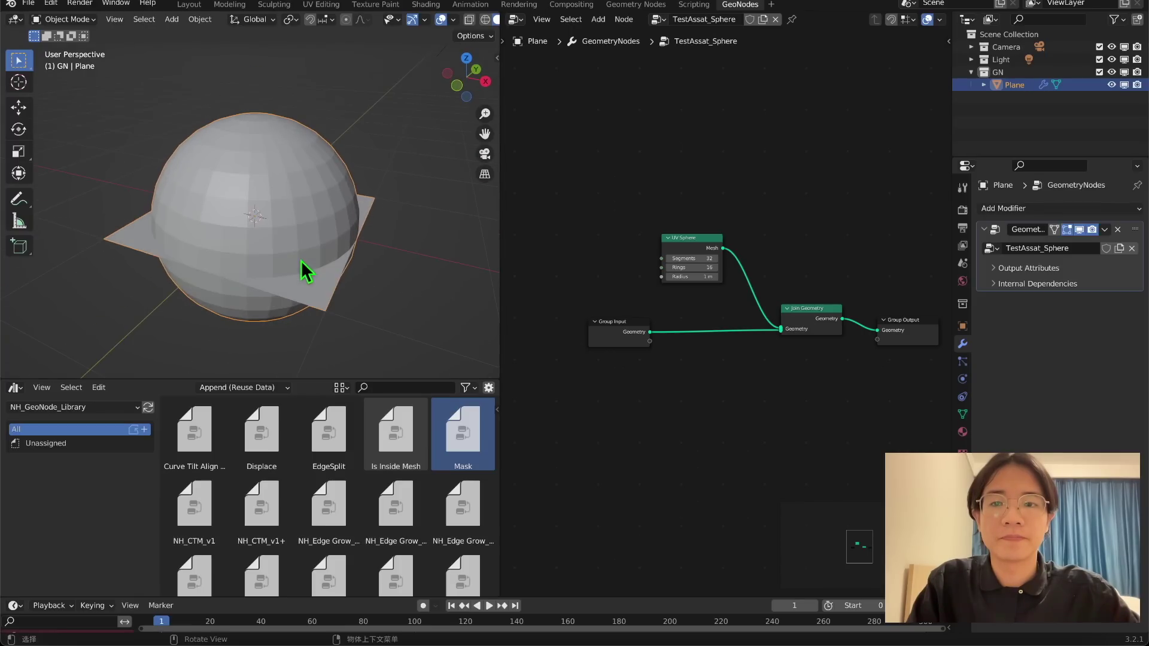
pyautogui.moveTo(707, 247); pyautogui.dragTo(715, 216)
pyautogui.moveTo(731, 243); pyautogui.dragTo(619, 220, button='middle')
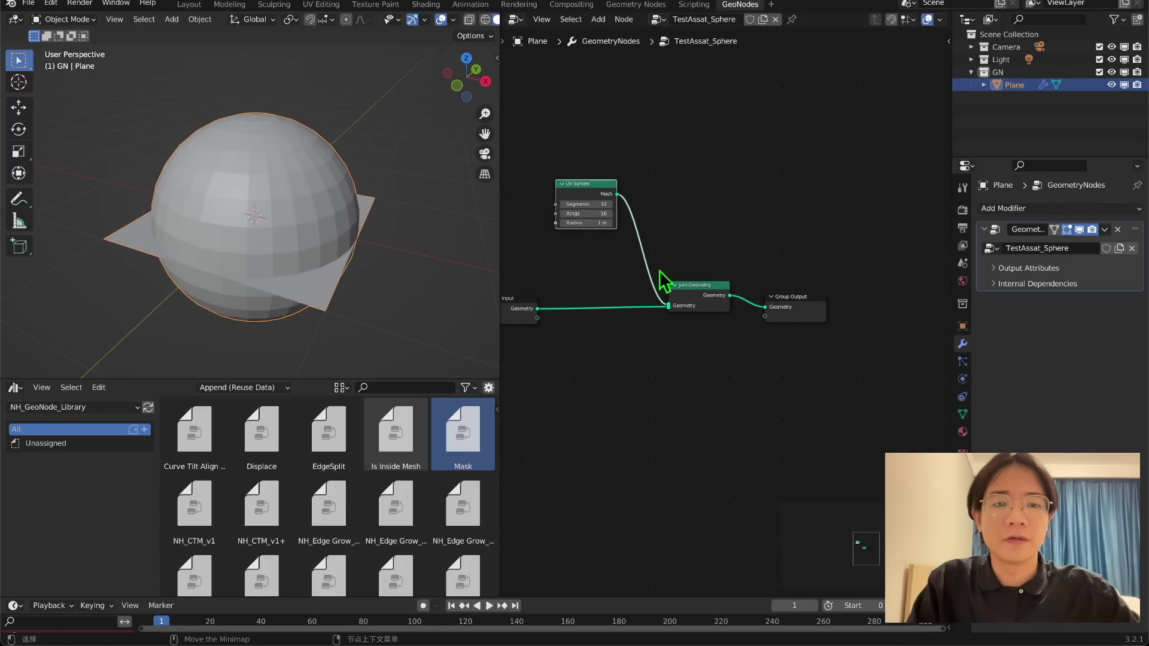
# Mark the TestAssat_Sphere node group as an asset and save the file to the Desktop as Test Asset.blend
pyautogui.click(1051, 247)
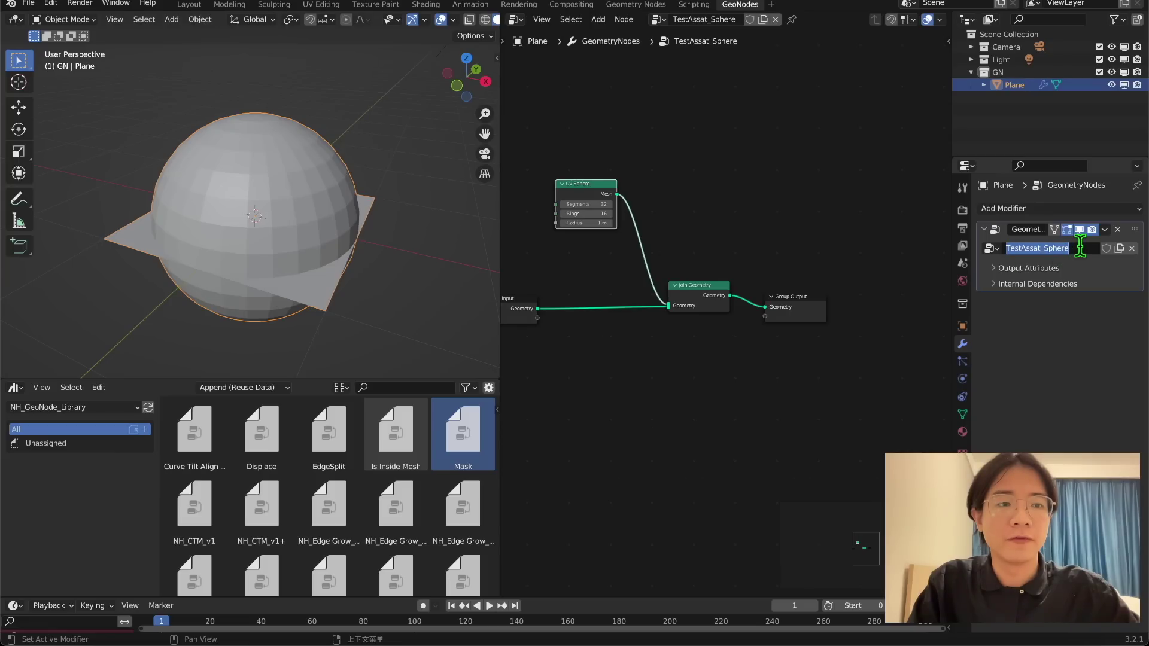
pyautogui.click(712, 236)
pyautogui.click(712, 235)
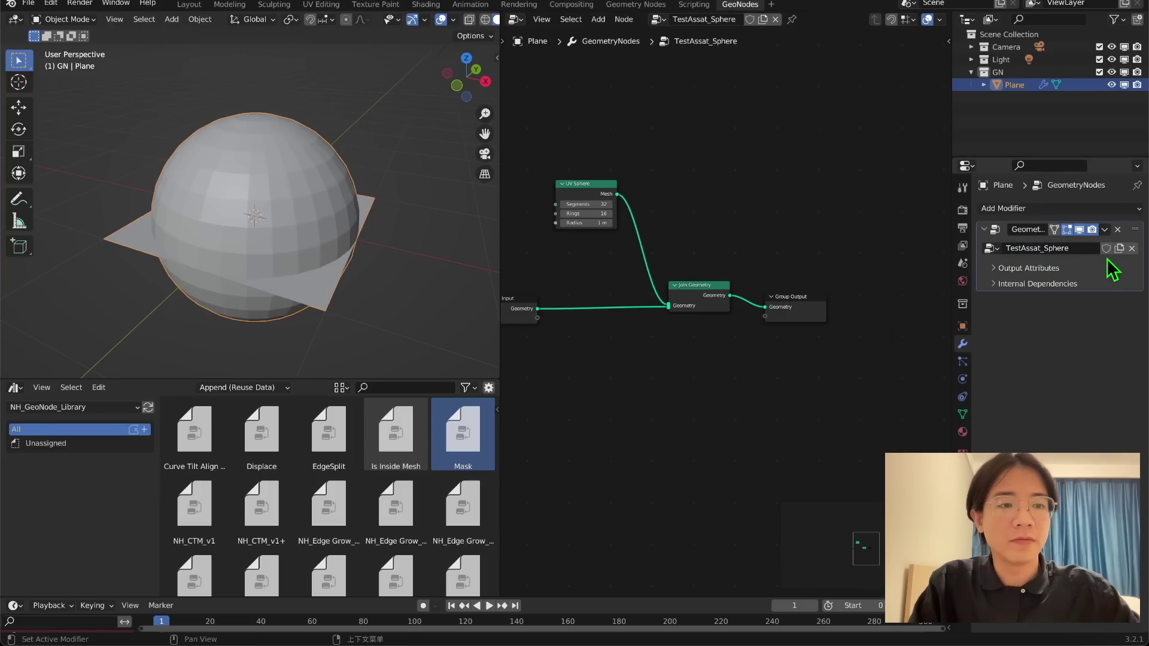
pyautogui.rightClick(1106, 249)
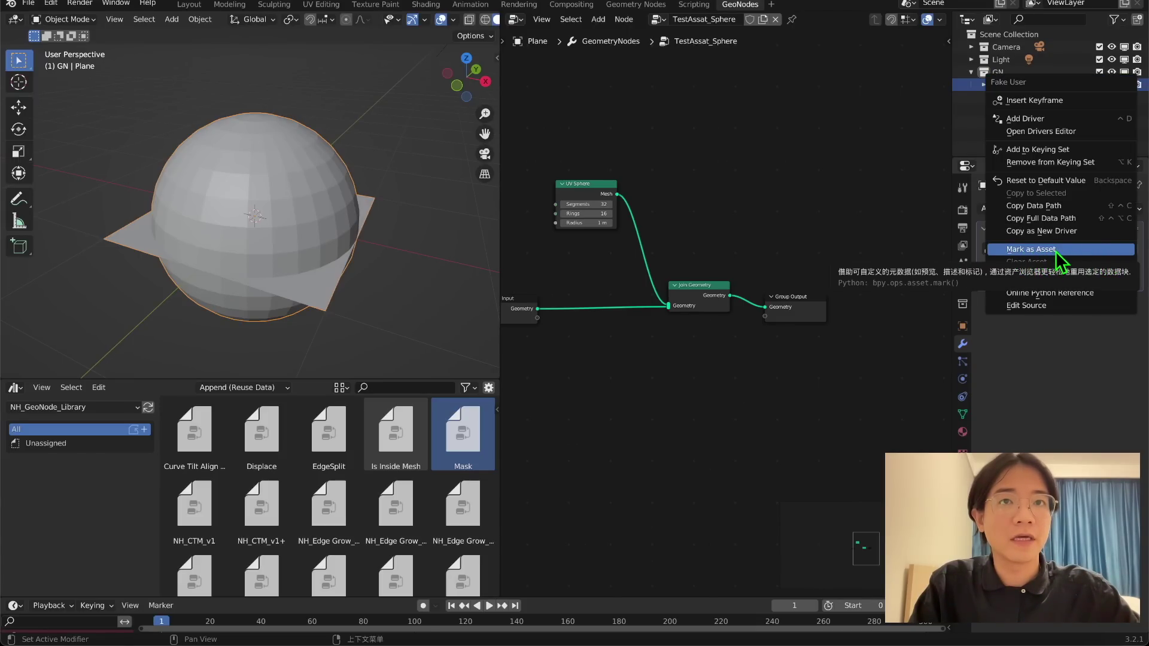
pyautogui.click(1044, 265)
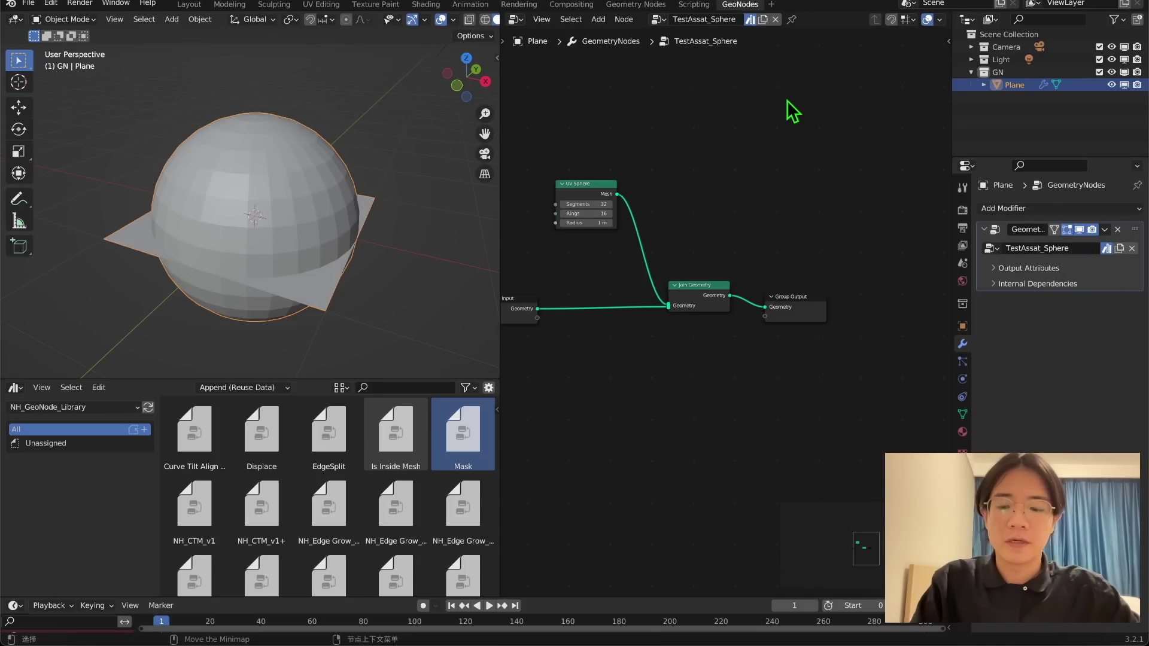
pyautogui.press('super+shift+s')
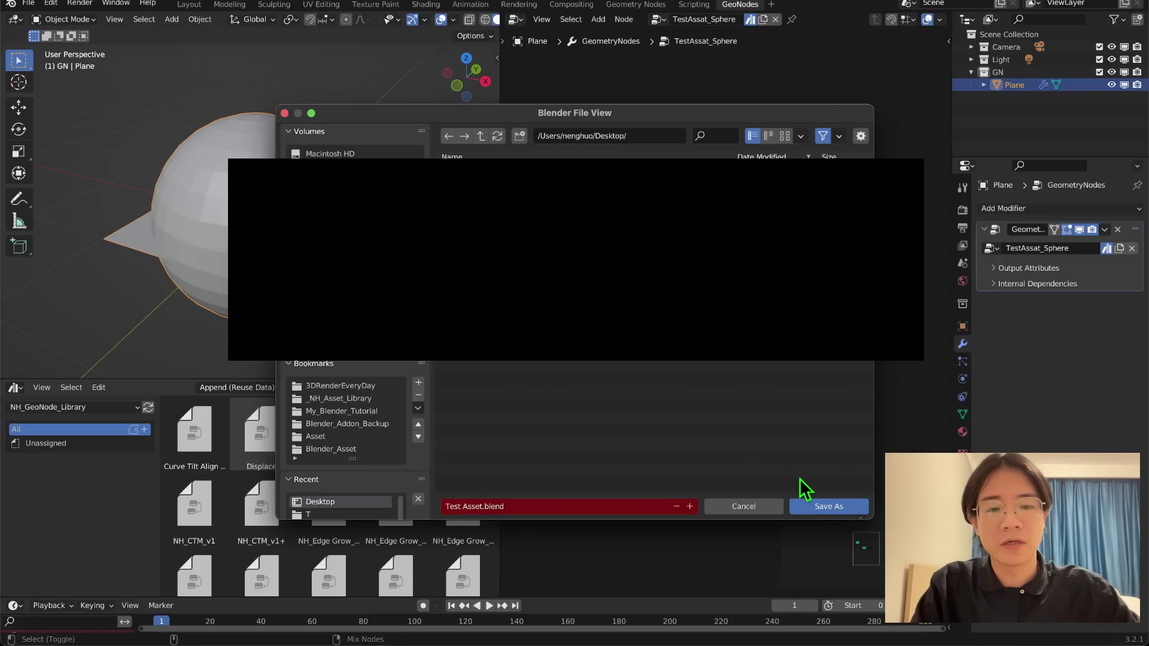
pyautogui.click(821, 506)
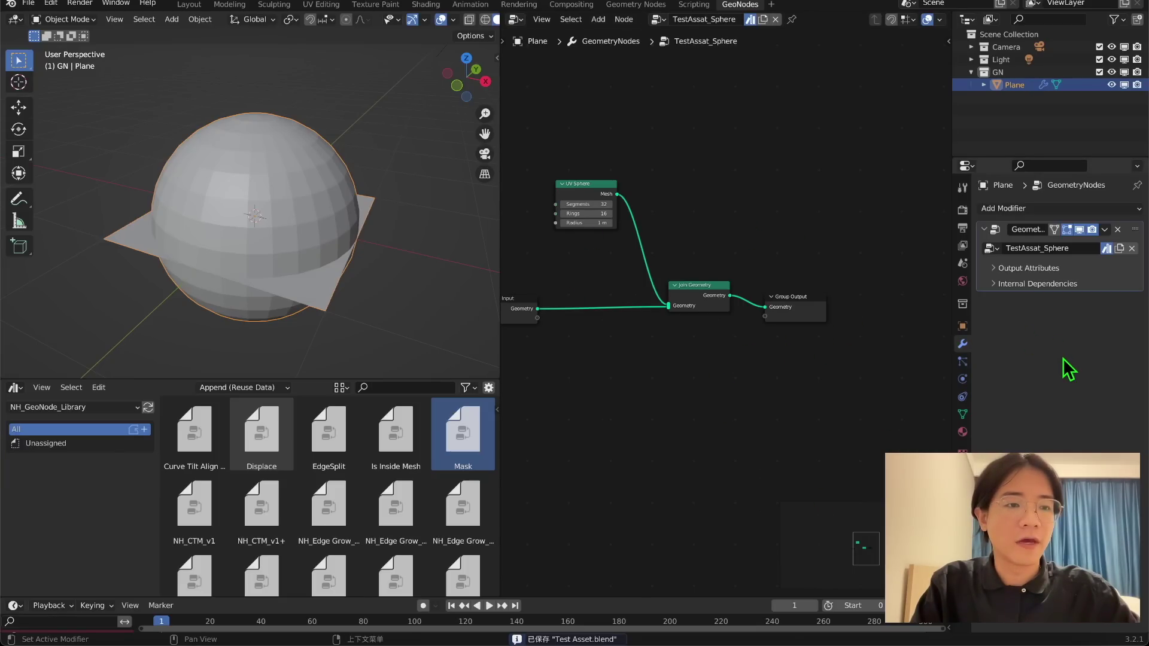
# Look up the Asset Libraries list in the File Paths preferences and view the folder chooser for adding another library
pyautogui.click(54, 3)
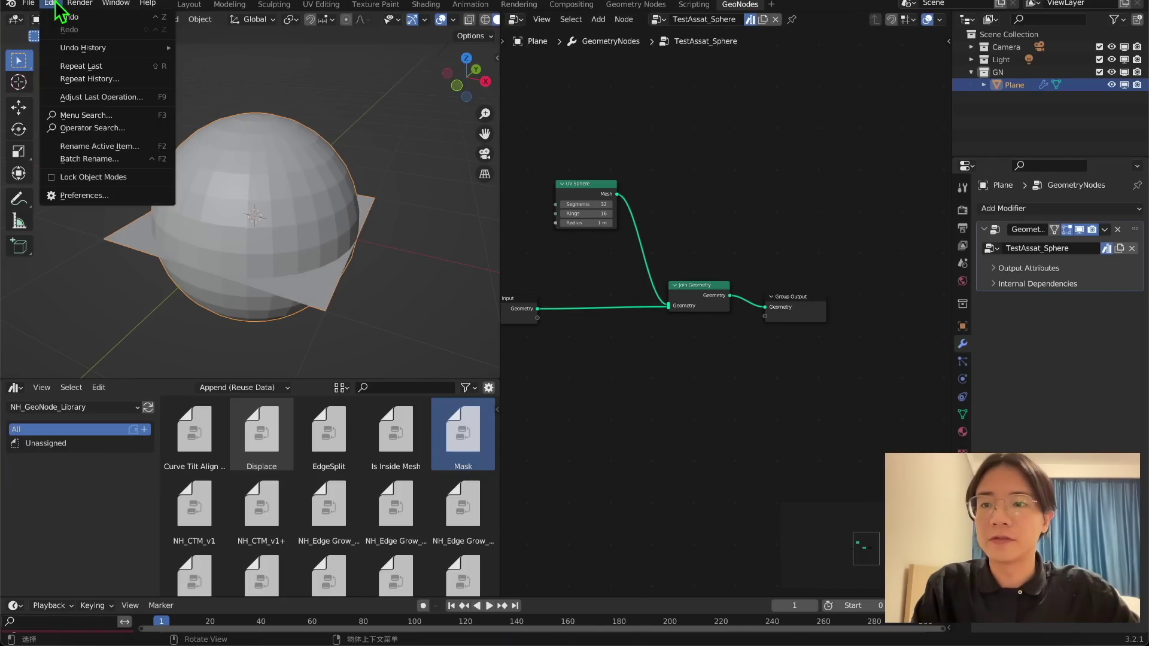
pyautogui.click(128, 197)
pyautogui.moveTo(452, 13); pyautogui.dragTo(692, 140)
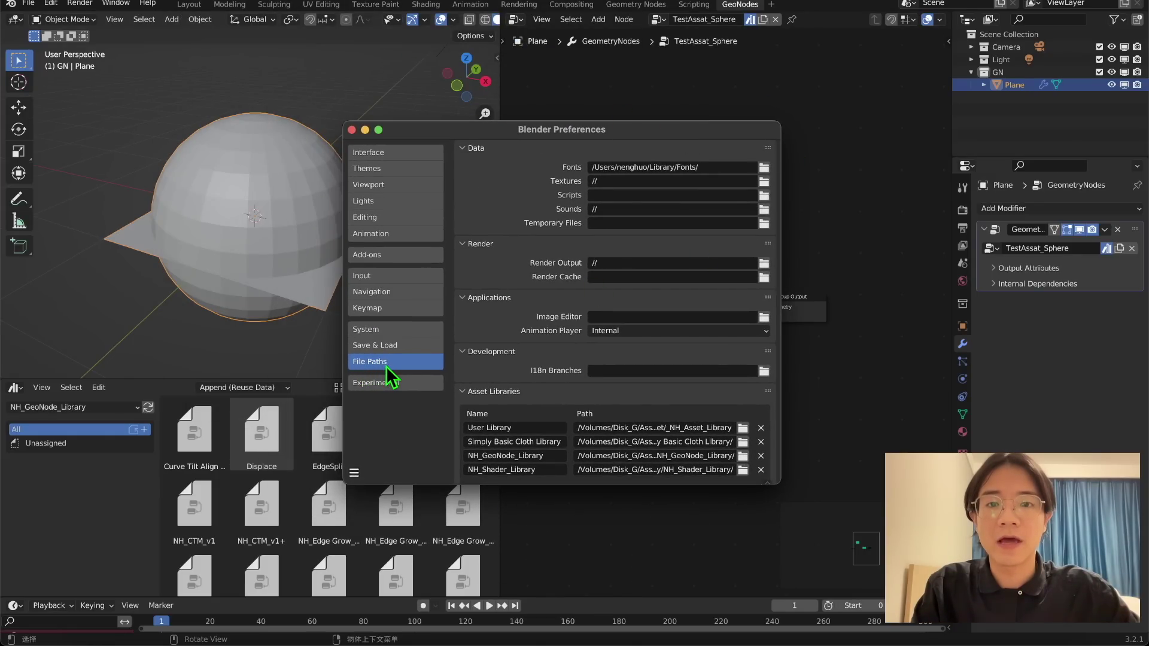
pyautogui.scroll(-1, 515, 380)
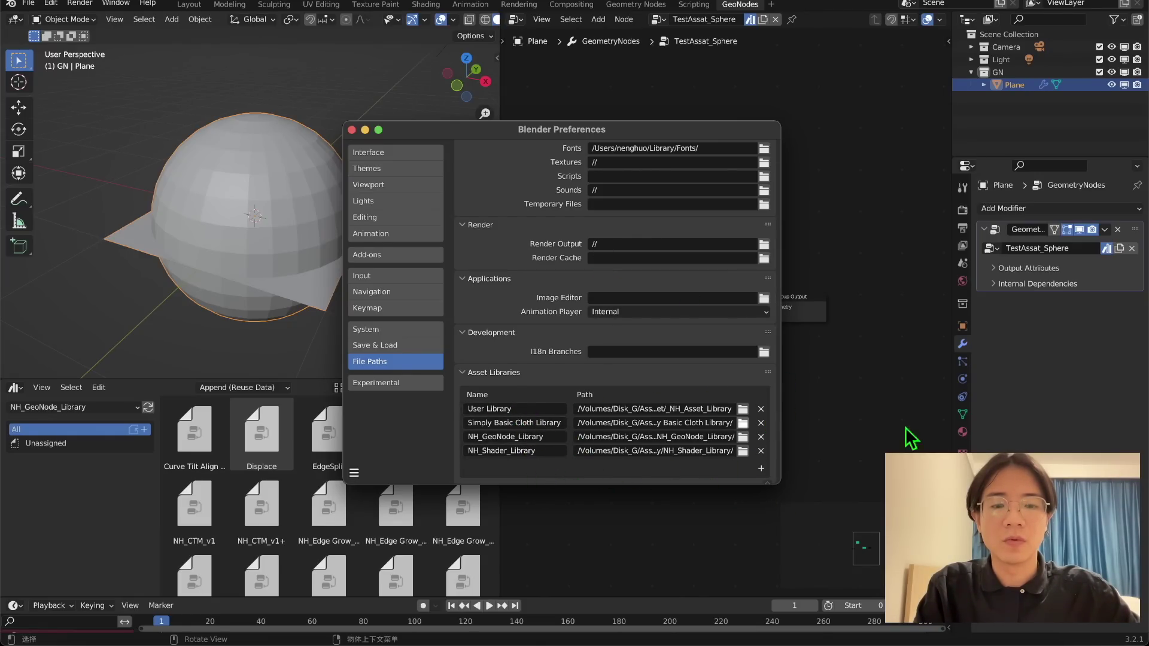
pyautogui.click(761, 469)
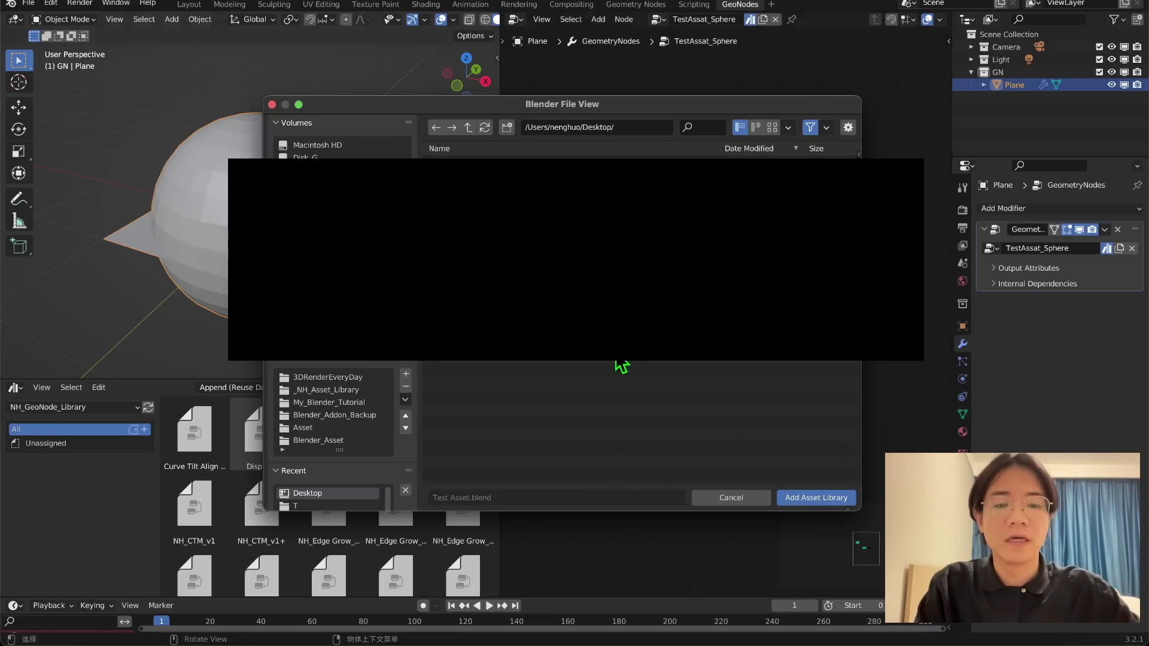
pyautogui.click(728, 499)
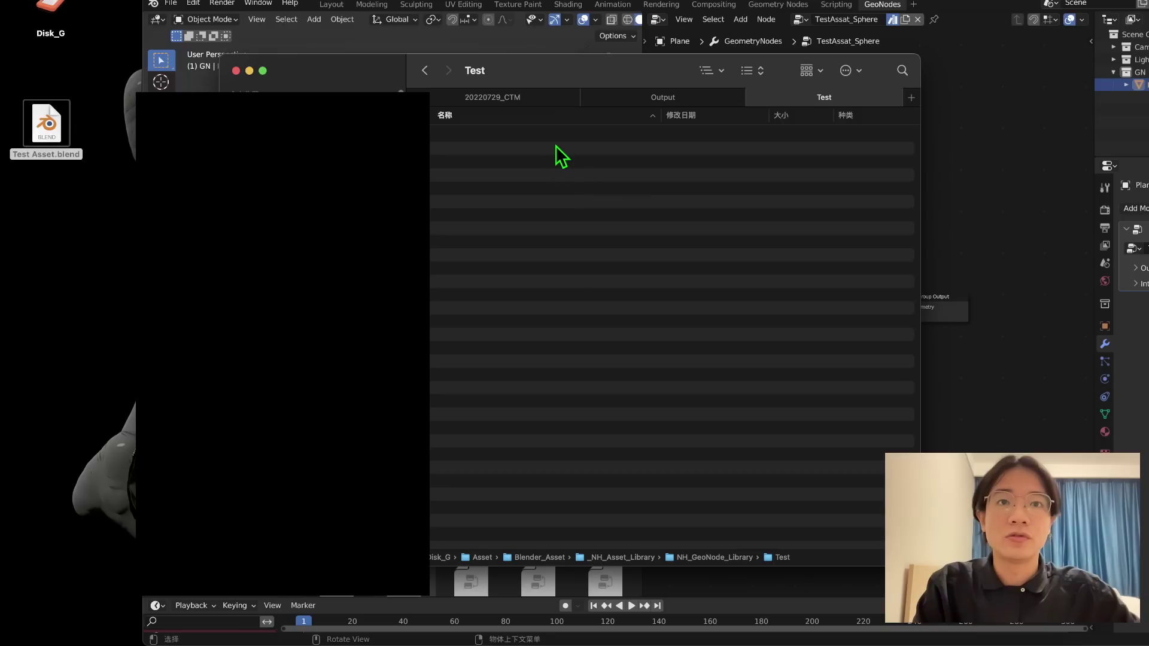
# In Finder, put Test Asset.blend from the desktop into the Test folder of NH_GeoNode_Library and return to Blender
pyautogui.click(51, 116)
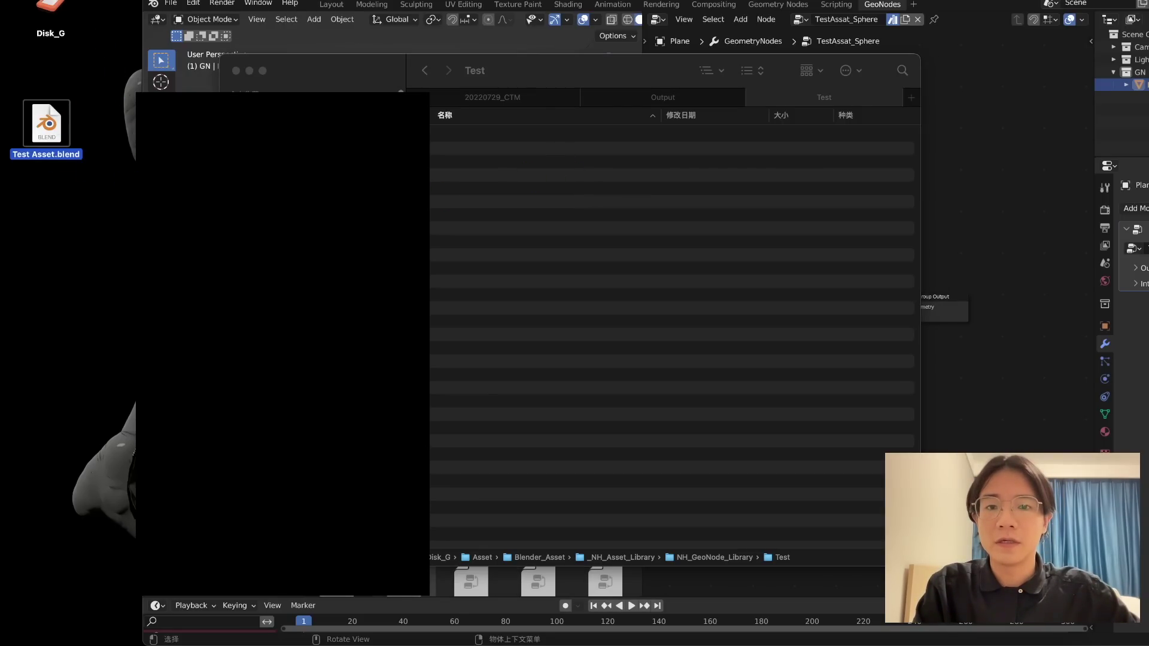
pyautogui.moveTo(47, 123); pyautogui.dragTo(497, 144)
pyautogui.click(798, 2)
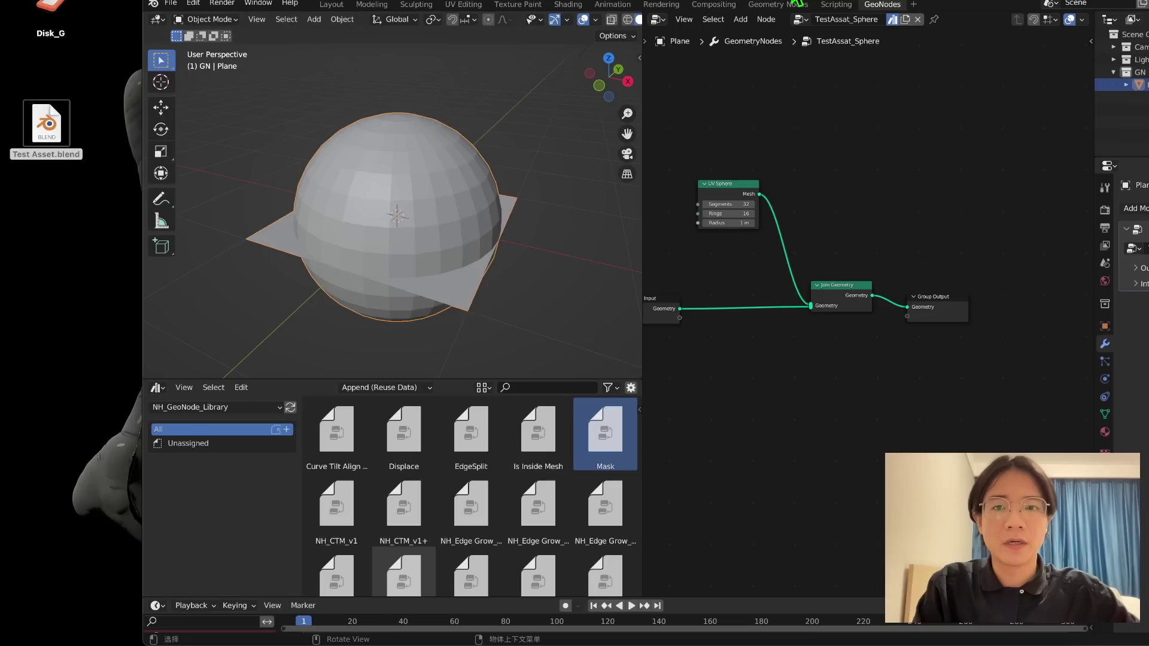
# Extend the asset browser upward and refresh the NH_GeoNode_Library assets
pyautogui.scroll(-1, 461, 514)
pyautogui.moveTo(445, 377); pyautogui.dragTo(469, 123)
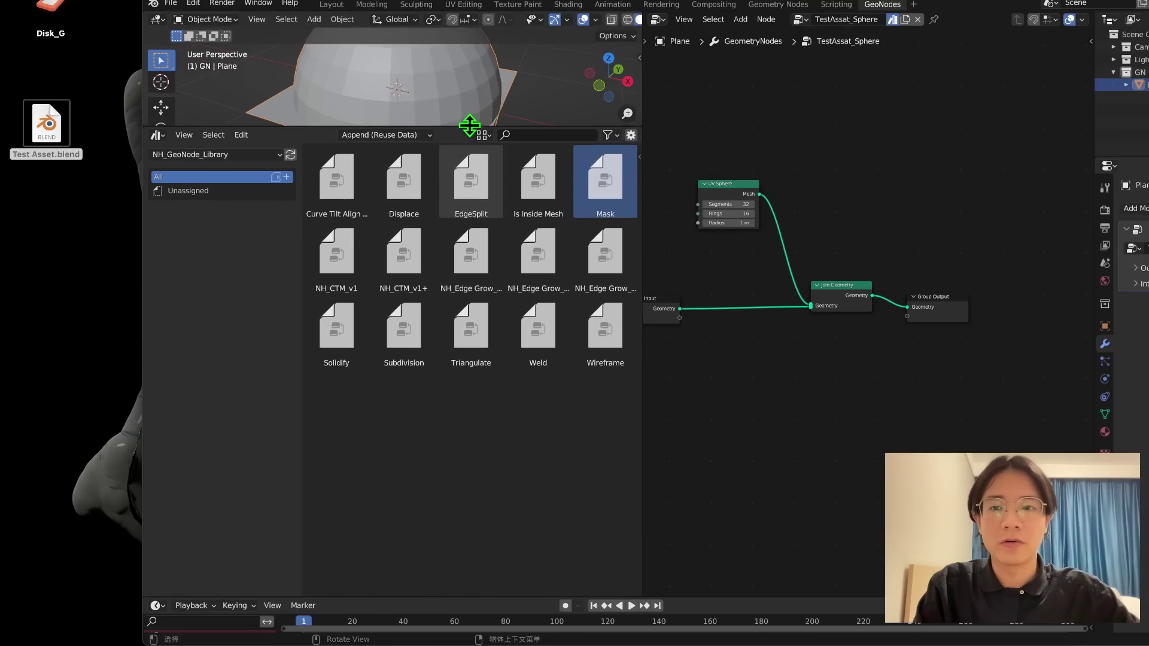
pyautogui.click(290, 155)
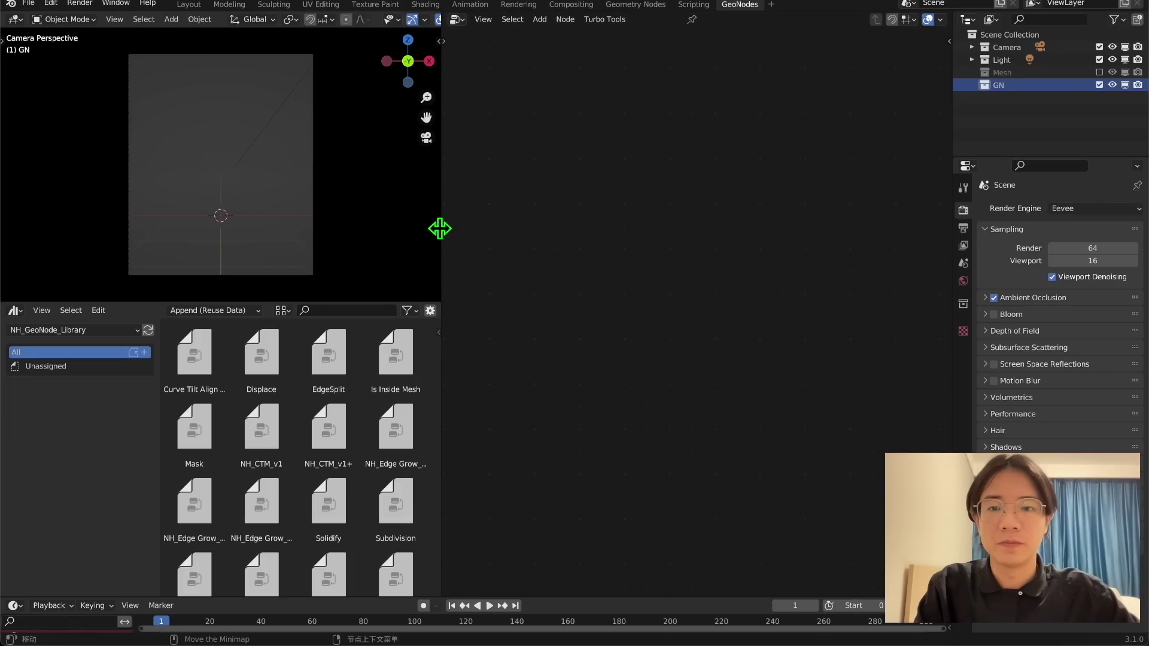
# Widen the asset browser and adjust its height so that all NH_GeoNode_Library assets fit below the 3D viewport
pyautogui.moveTo(441, 228); pyautogui.dragTo(518, 240)
pyautogui.moveTo(429, 302); pyautogui.dragTo(411, 161)
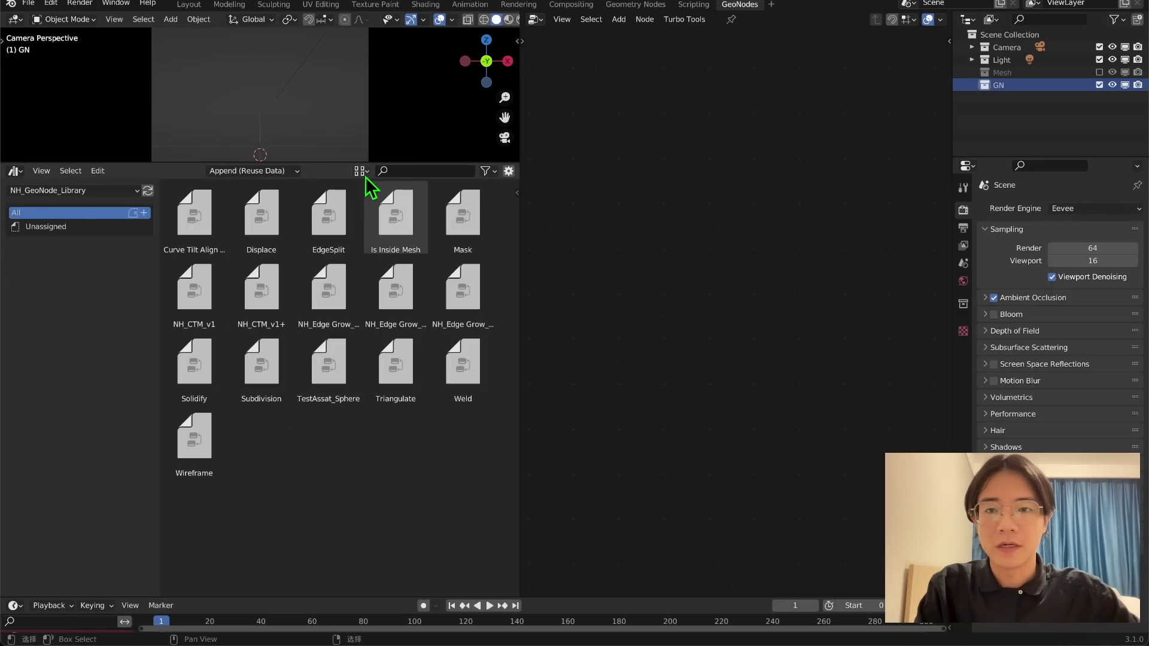
pyautogui.moveTo(370, 162); pyautogui.dragTo(359, 252)
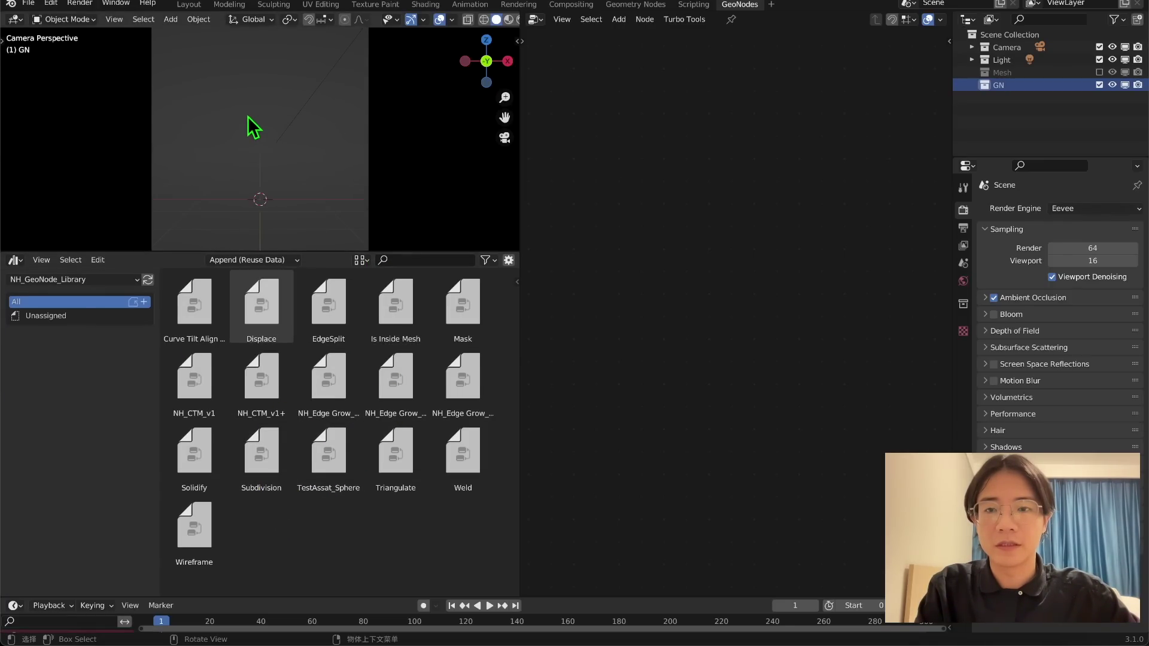
# Add a plane to the GN collection and give it a new geometry node tree
pyautogui.rightClick(258, 97)
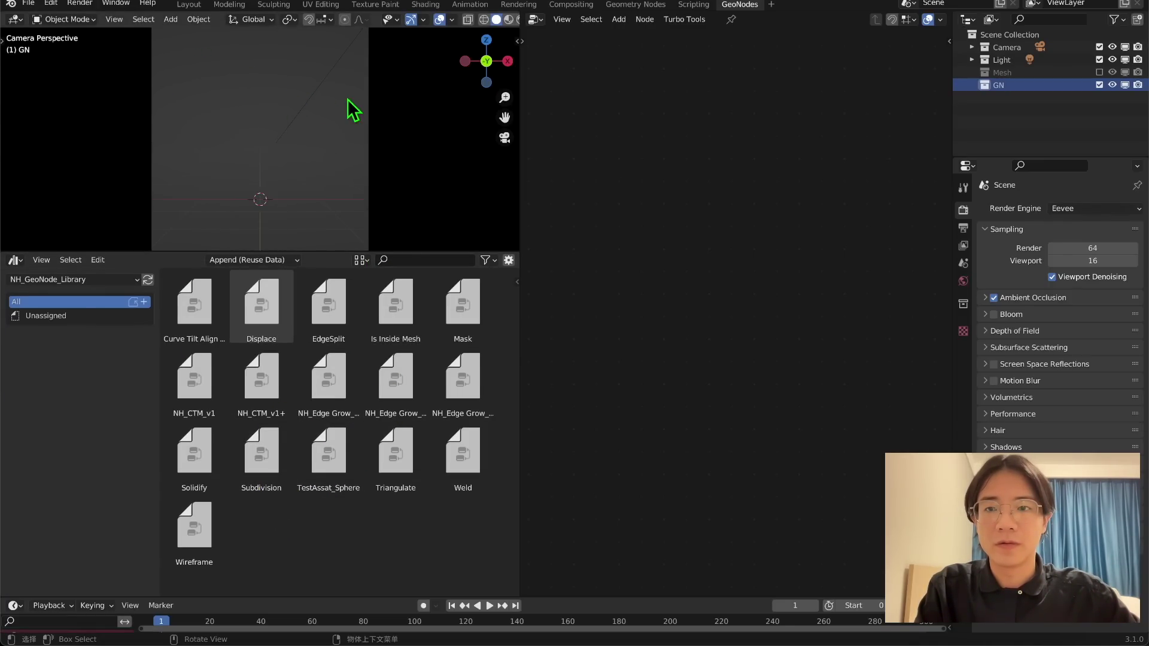
pyautogui.hotkey('shift', 'a')
pyautogui.click(293, 108)
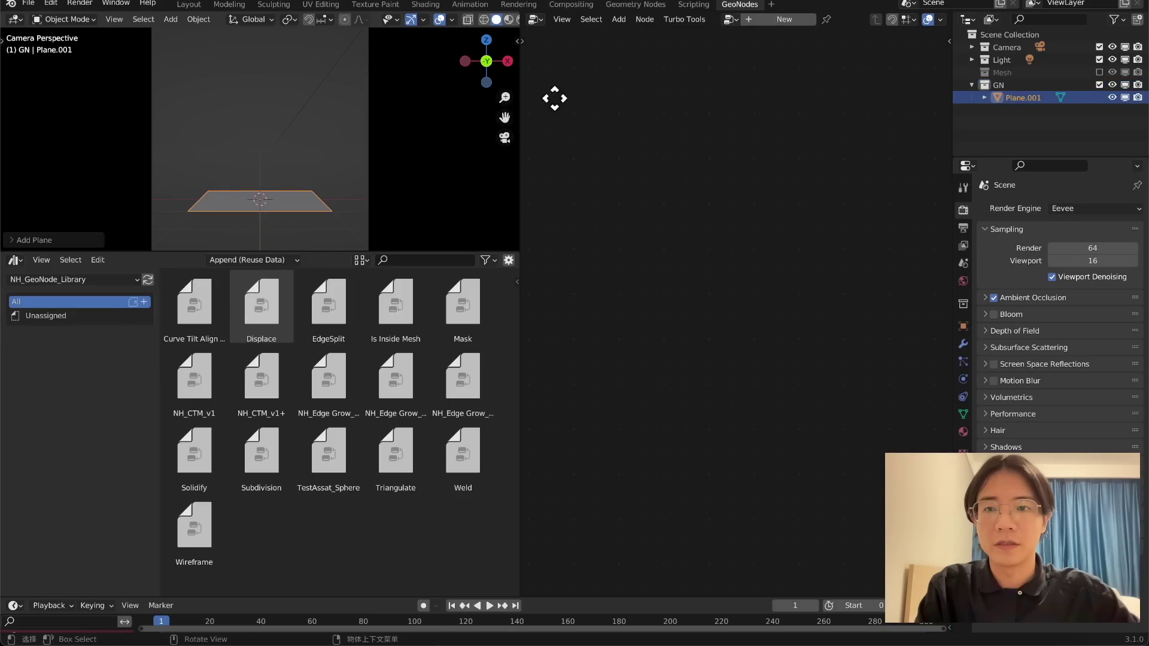
pyautogui.click(779, 20)
# Insert the TestAssat_Sphere library asset as a group node below the link between Group Input and Group Output
pyautogui.moveTo(325, 462); pyautogui.dragTo(709, 357)
pyautogui.click(709, 357)
pyautogui.scroll(3, 709, 357)
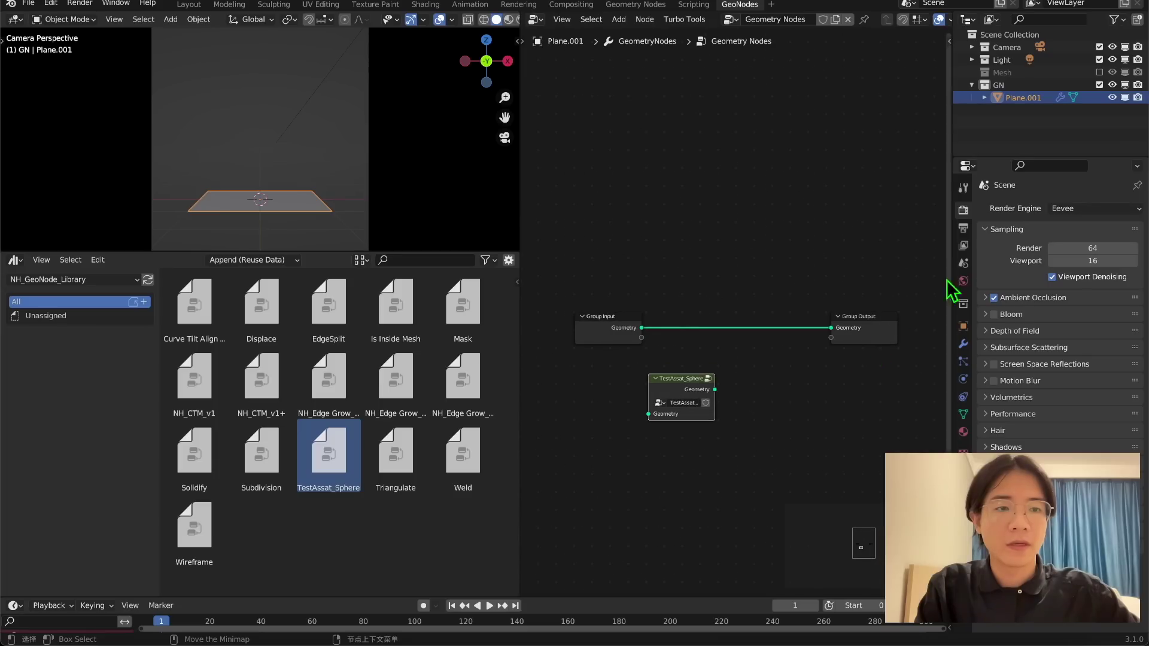
# Replace the plane's Geometry Nodes modifier with a new one that uses the TestAssat_Sphere node group
pyautogui.click(963, 343)
pyautogui.click(1011, 209)
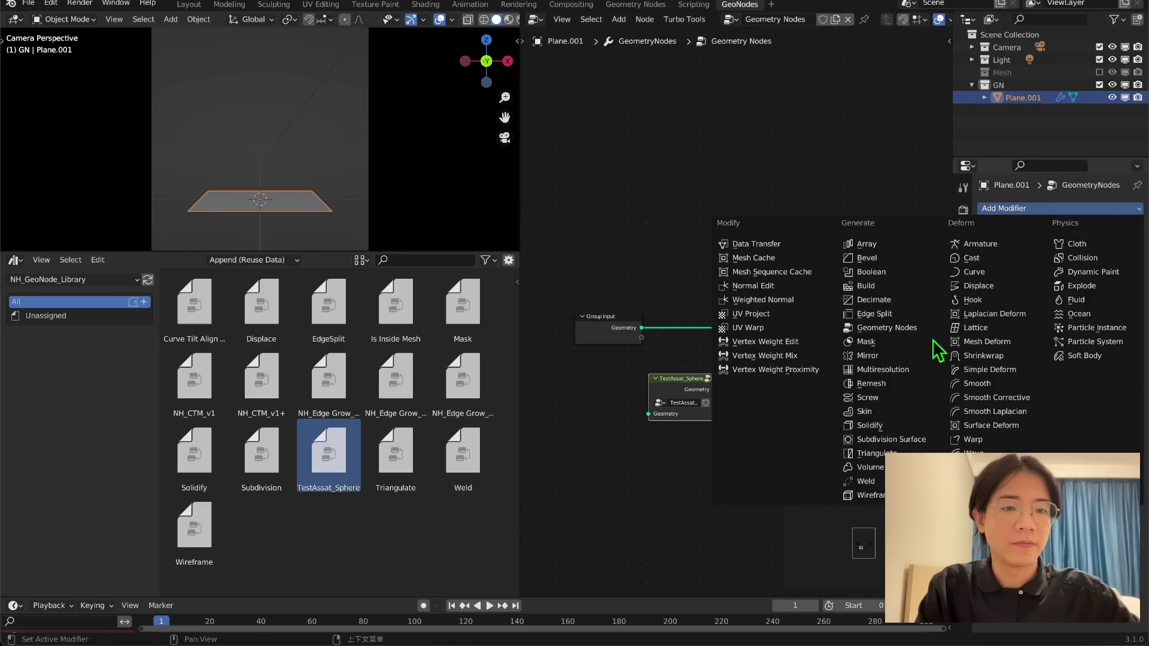
pyautogui.click(876, 329)
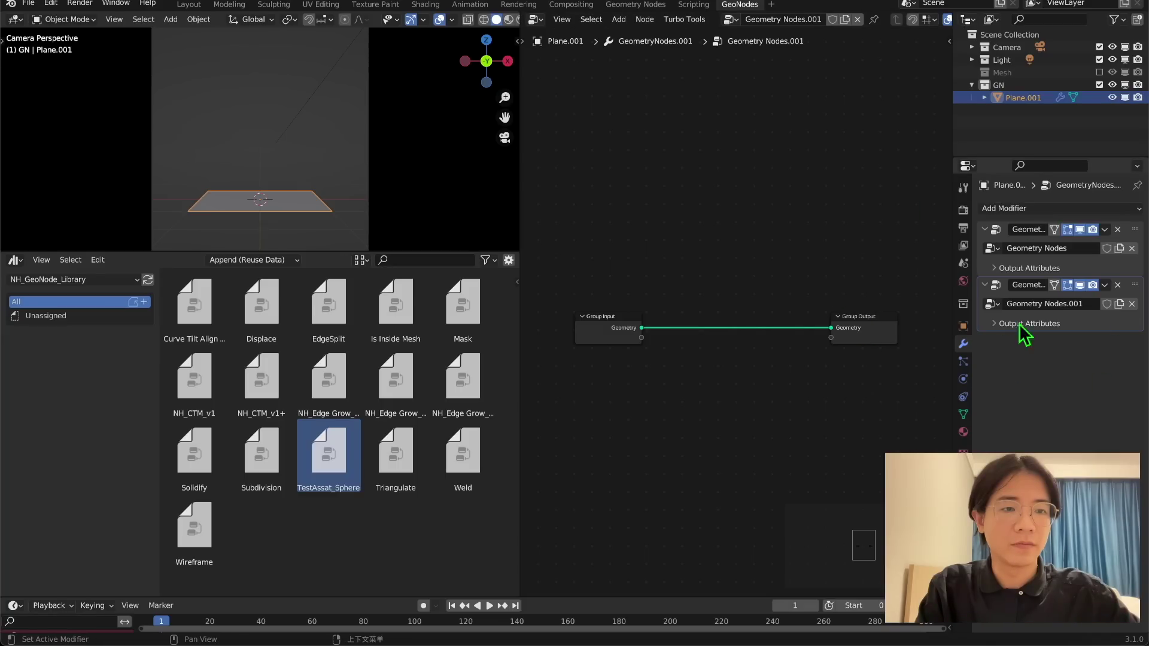
pyautogui.click(1117, 230)
pyautogui.click(991, 248)
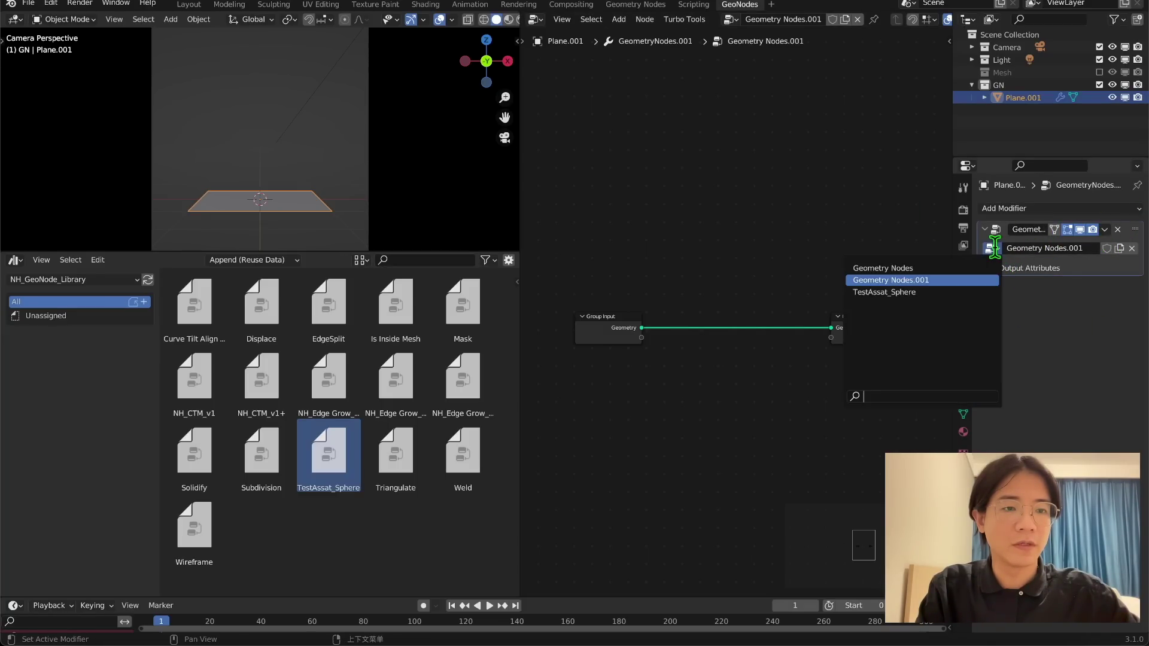
pyautogui.click(889, 292)
pyautogui.moveTo(308, 246); pyautogui.dragTo(243, 137, button='middle')
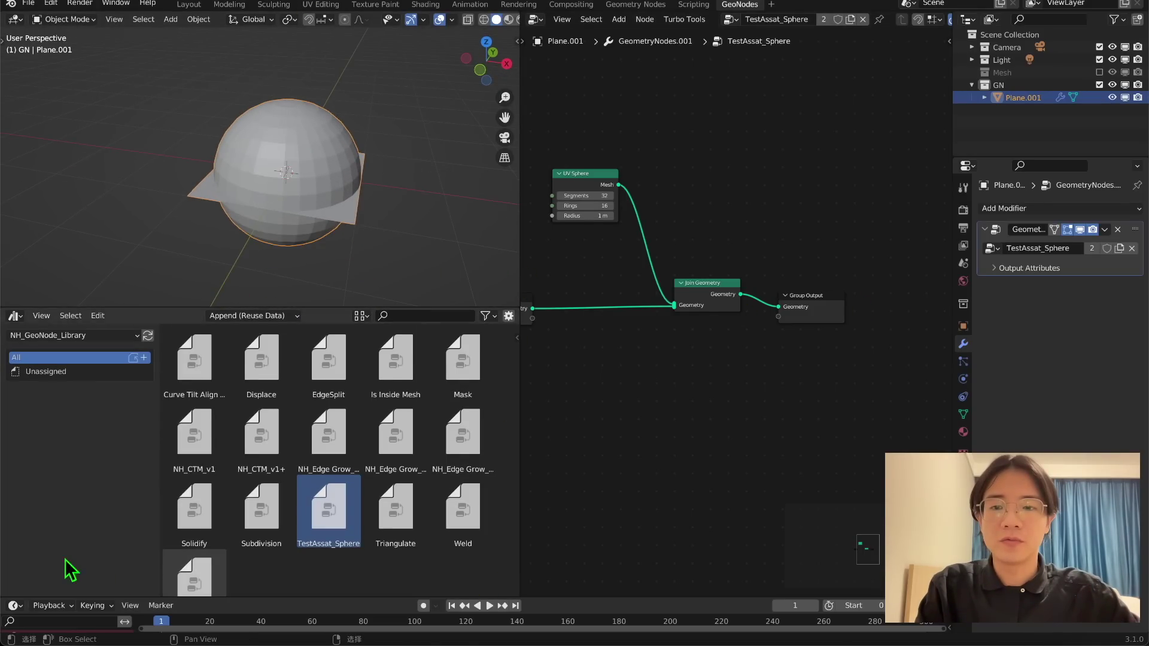
# Split a second asset browser showing NH_GeoNode_Library off the 3D viewport, and merge that area back into the viewport
pyautogui.click(15, 316)
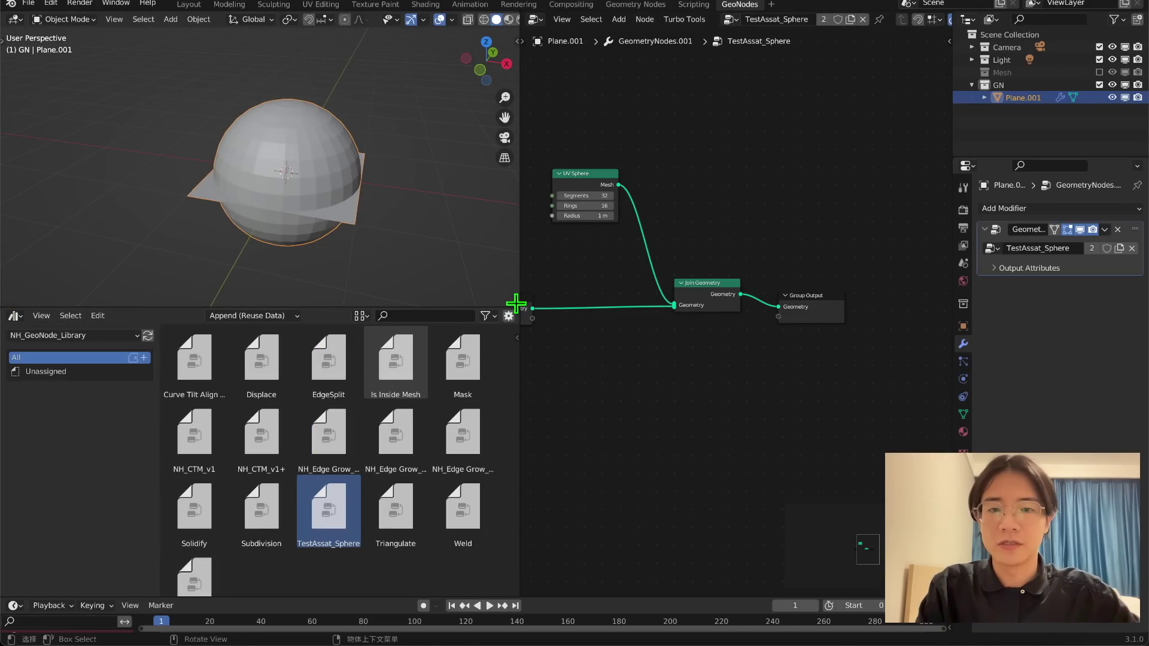
pyautogui.moveTo(514, 306); pyautogui.dragTo(3, 108)
pyautogui.click(15, 121)
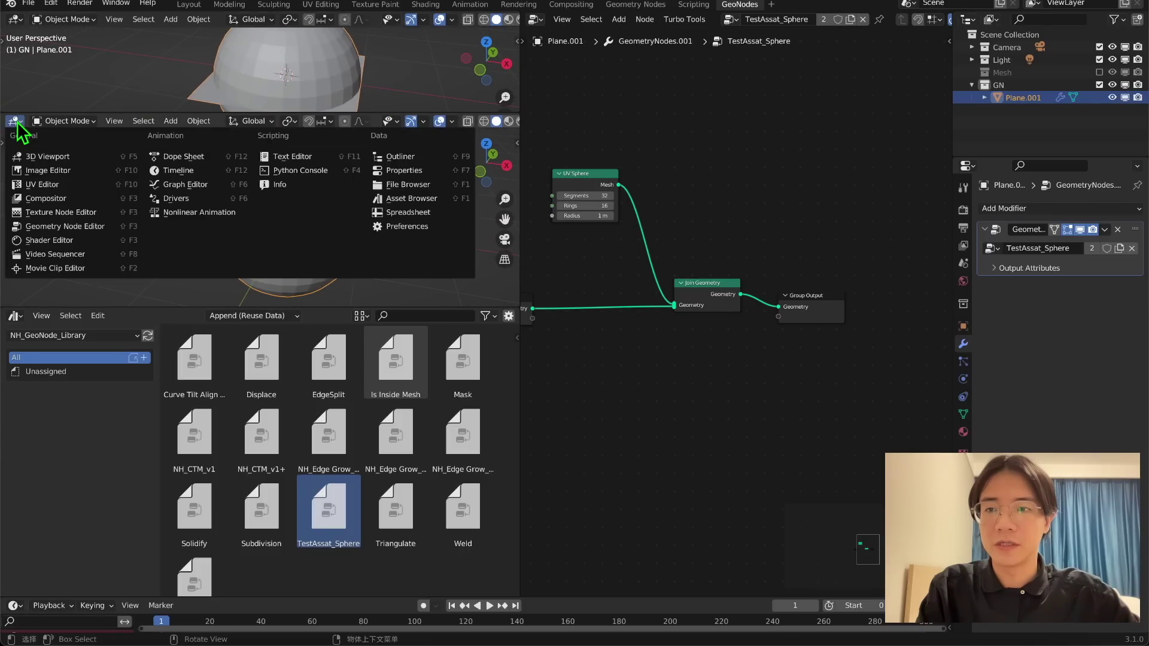
pyautogui.click(411, 203)
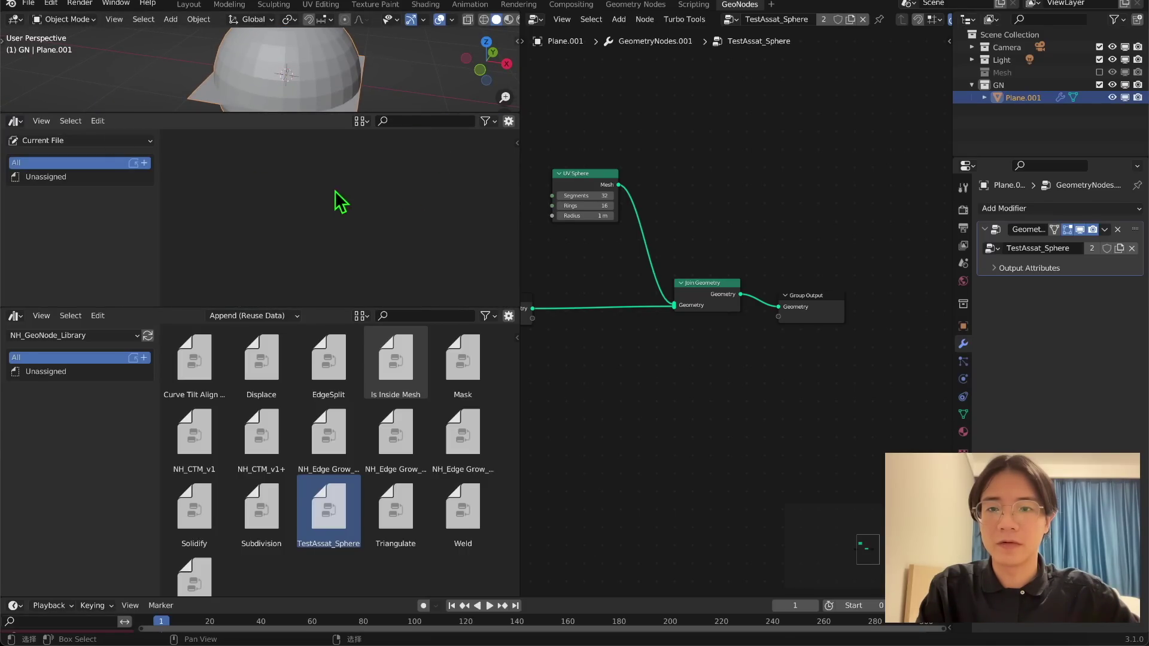
pyautogui.click(89, 140)
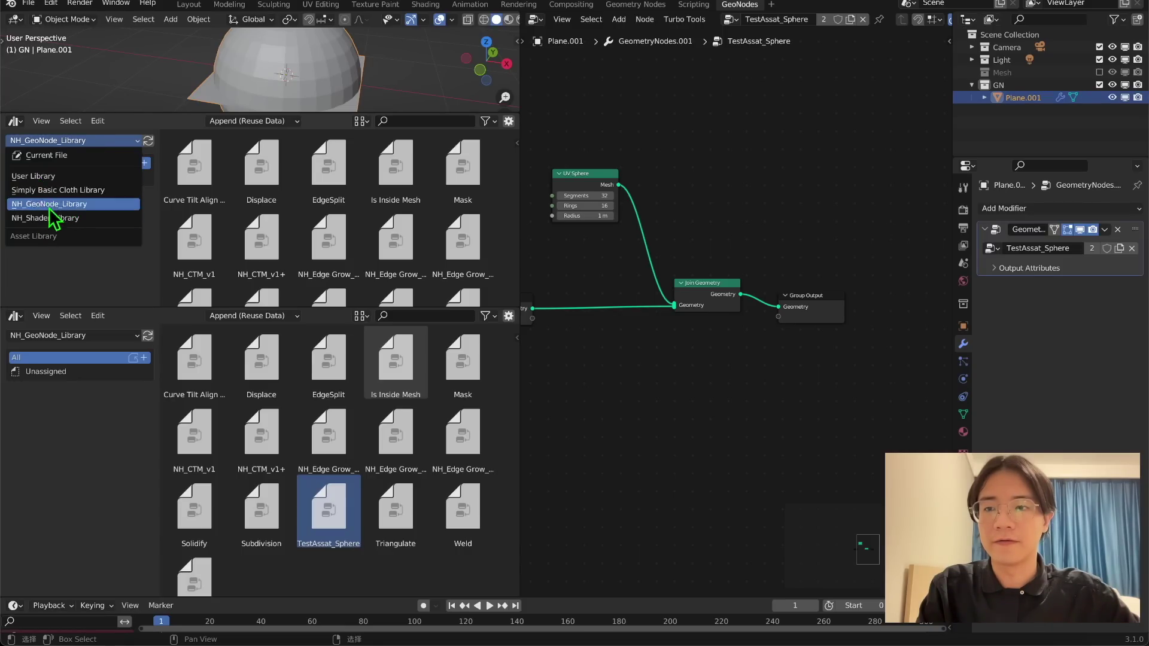
pyautogui.click(51, 206)
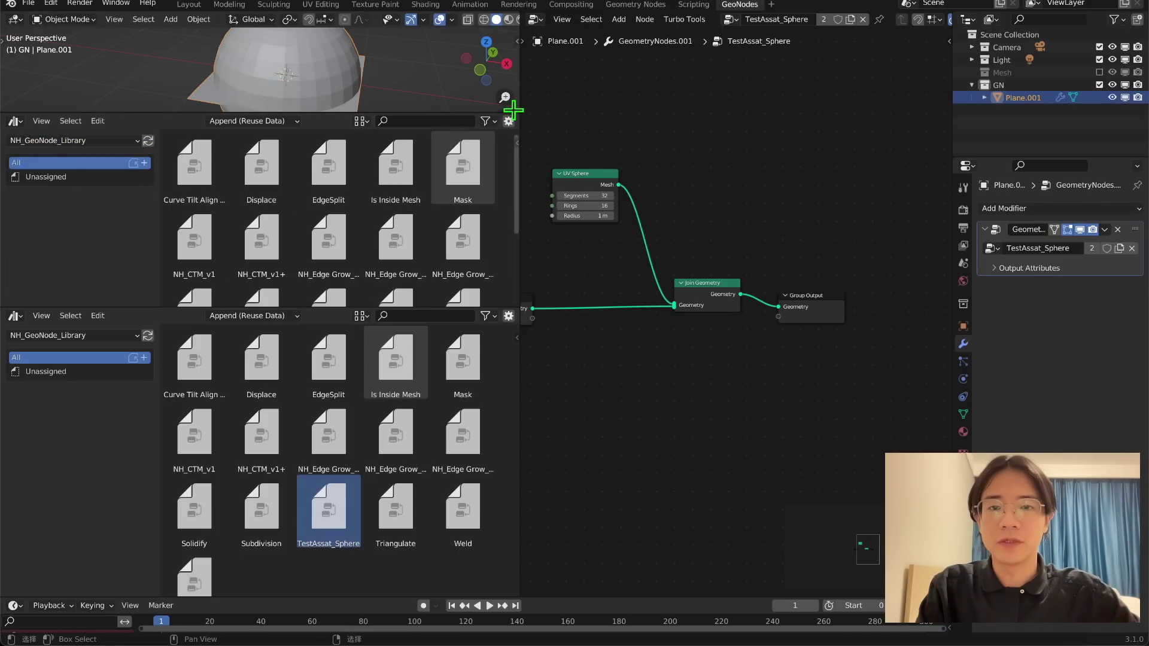
pyautogui.moveTo(516, 110); pyautogui.dragTo(507, 156)
# Enlarge the asset browser to fit all assets and open the source blend file of TestAssat_Sphere, dismissing the Preferences window
pyautogui.moveTo(431, 308); pyautogui.dragTo(431, 243)
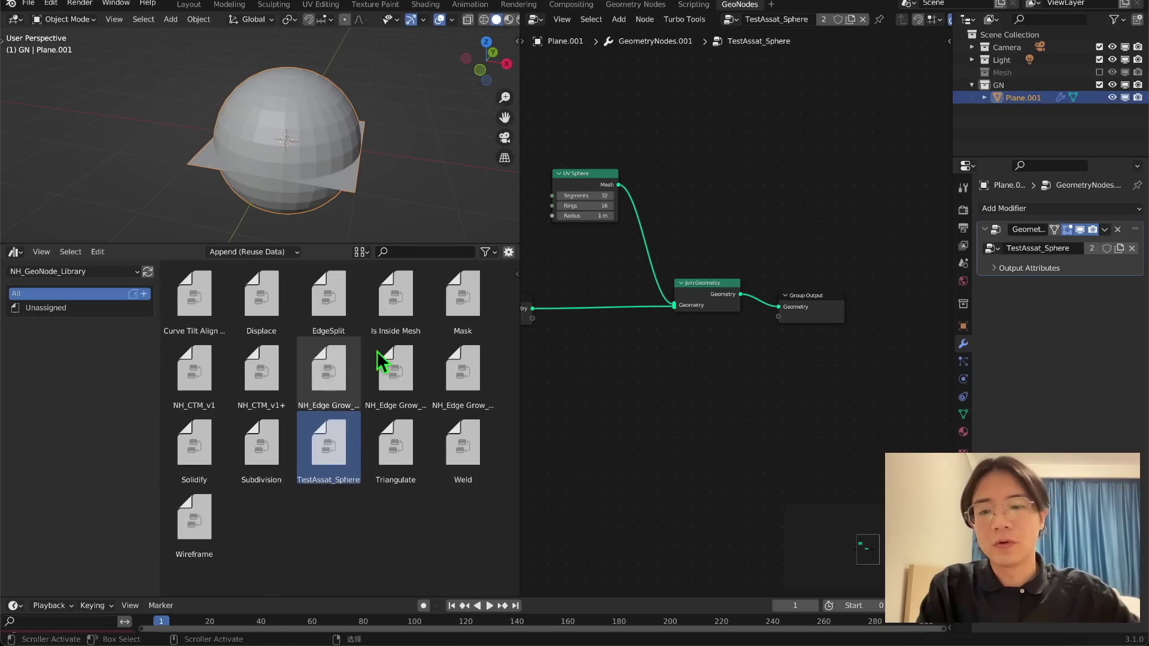
pyautogui.moveTo(669, 323); pyautogui.dragTo(703, 324, button='middle')
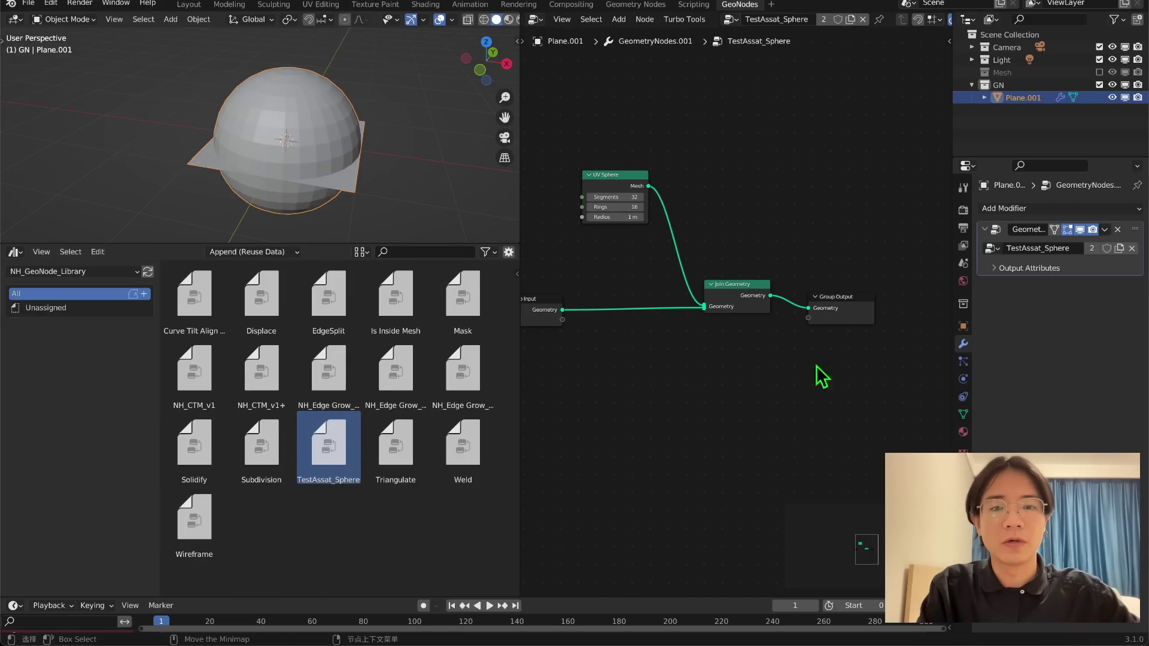
pyautogui.rightClick(329, 440)
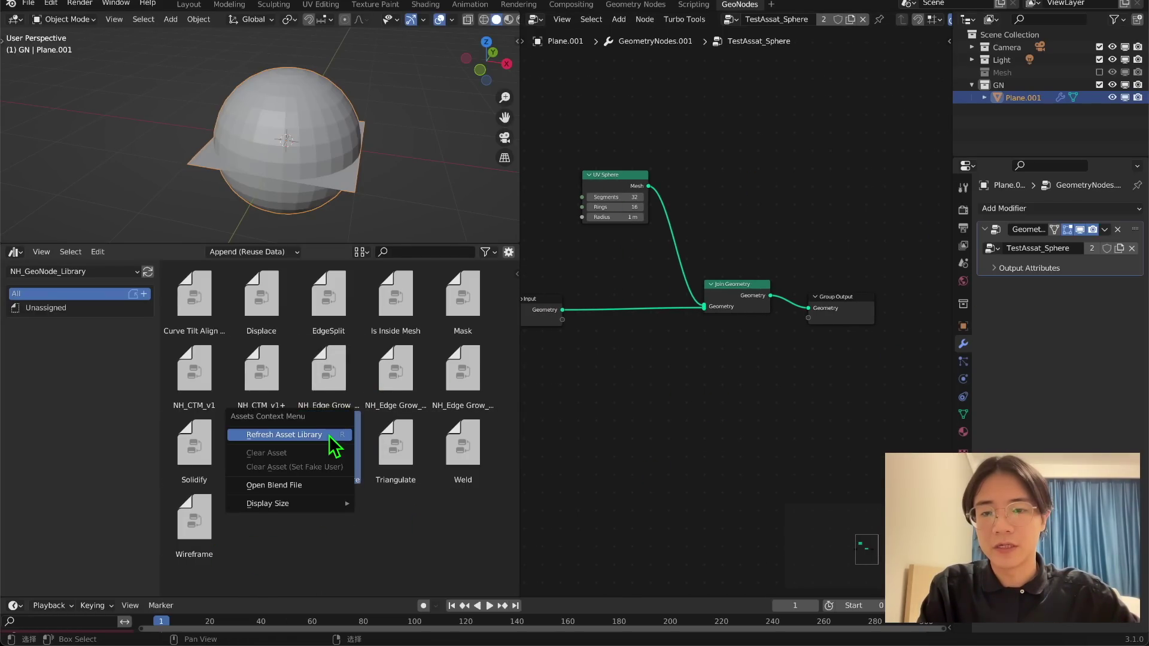
pyautogui.click(268, 487)
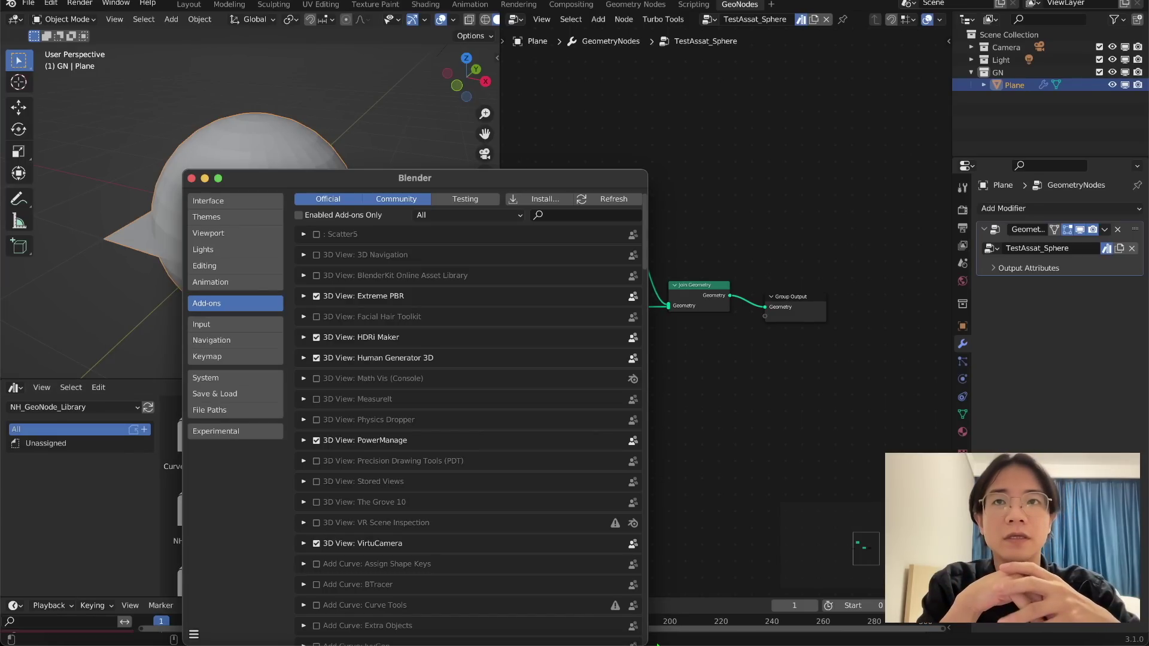
pyautogui.click(206, 179)
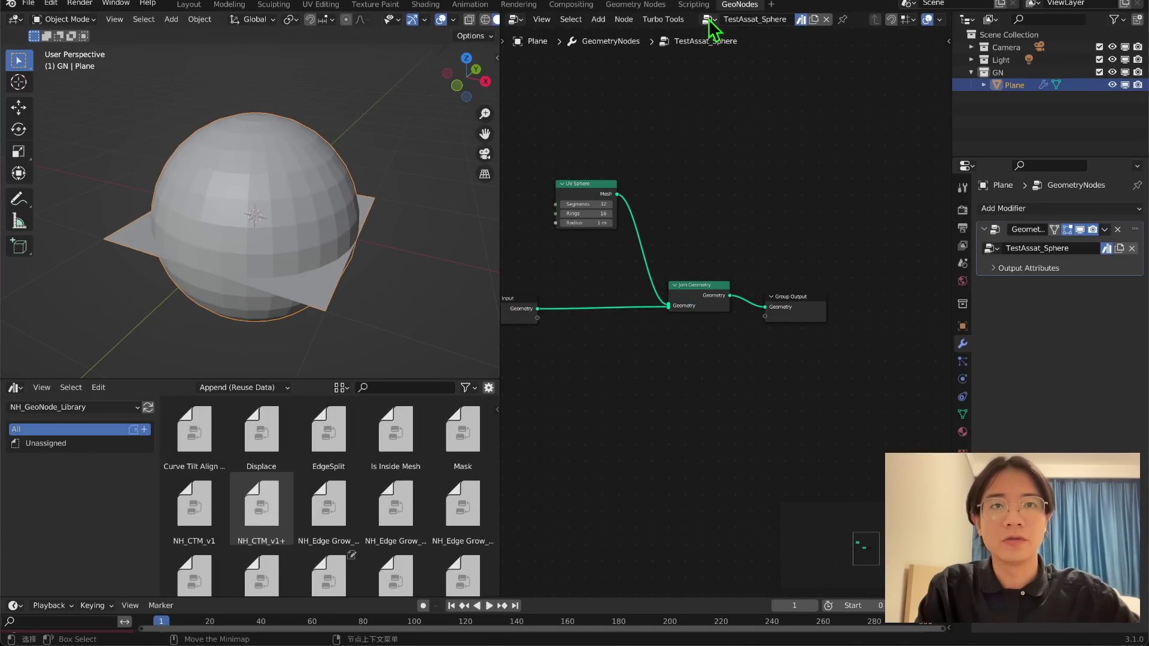
# Extend the asset browser upward to fit all assets and move the Group Output node slightly up, away from Join Geometry
pyautogui.moveTo(451, 379); pyautogui.dragTo(418, 238)
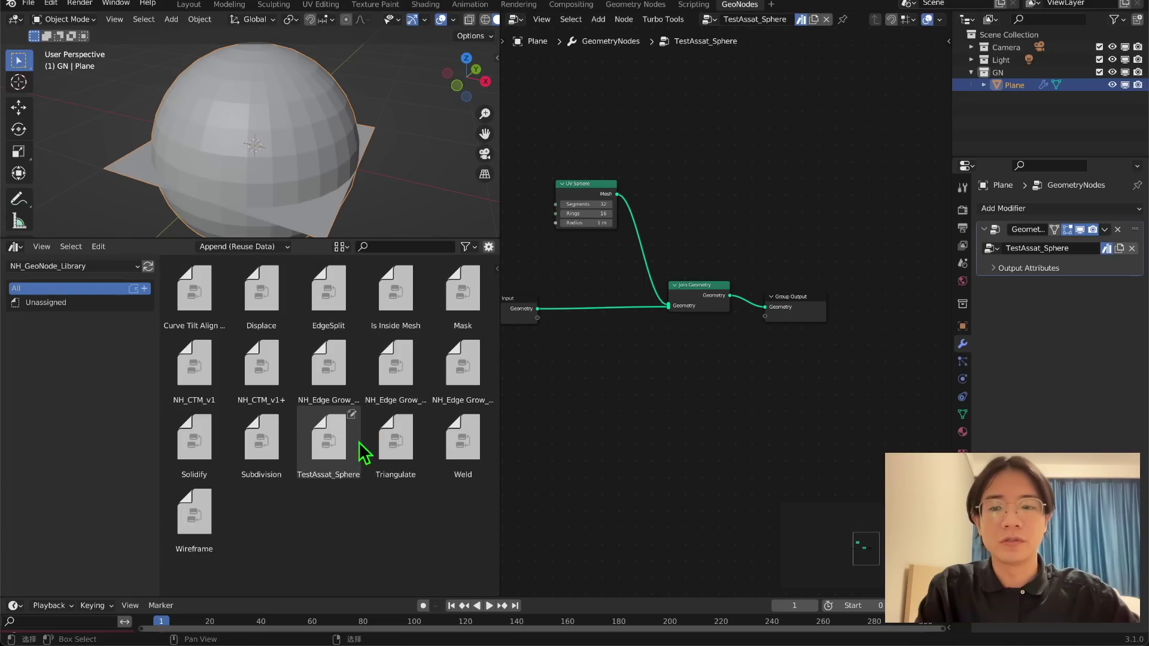
pyautogui.moveTo(664, 272); pyautogui.dragTo(718, 260, button='middle')
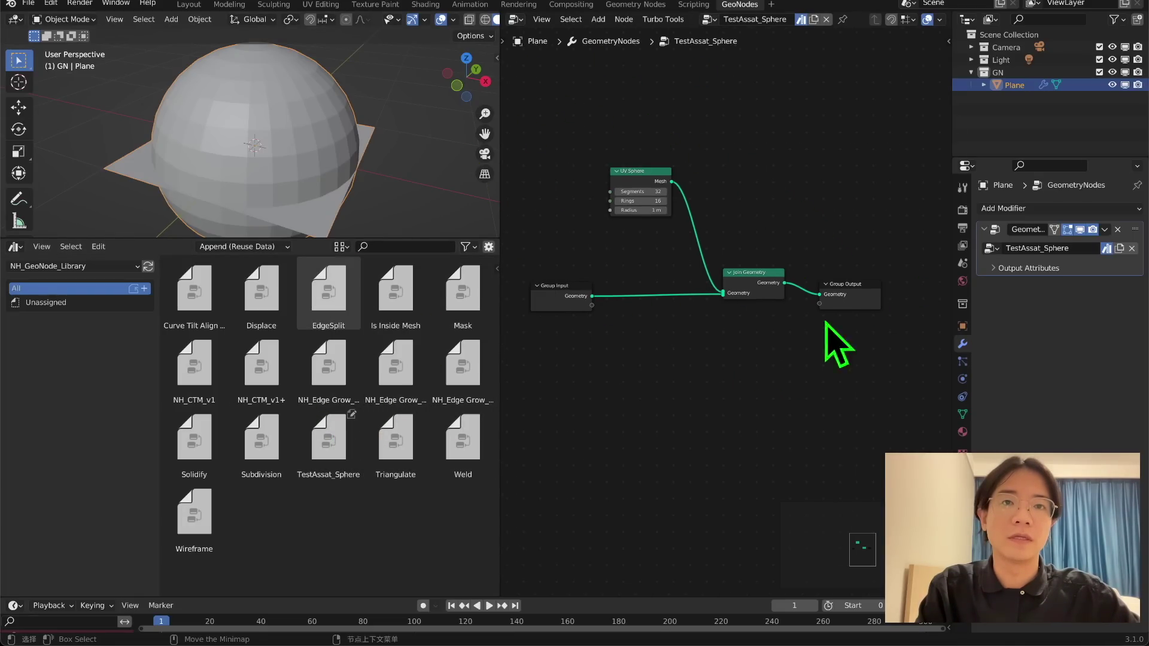
pyautogui.moveTo(866, 304); pyautogui.dragTo(874, 292)
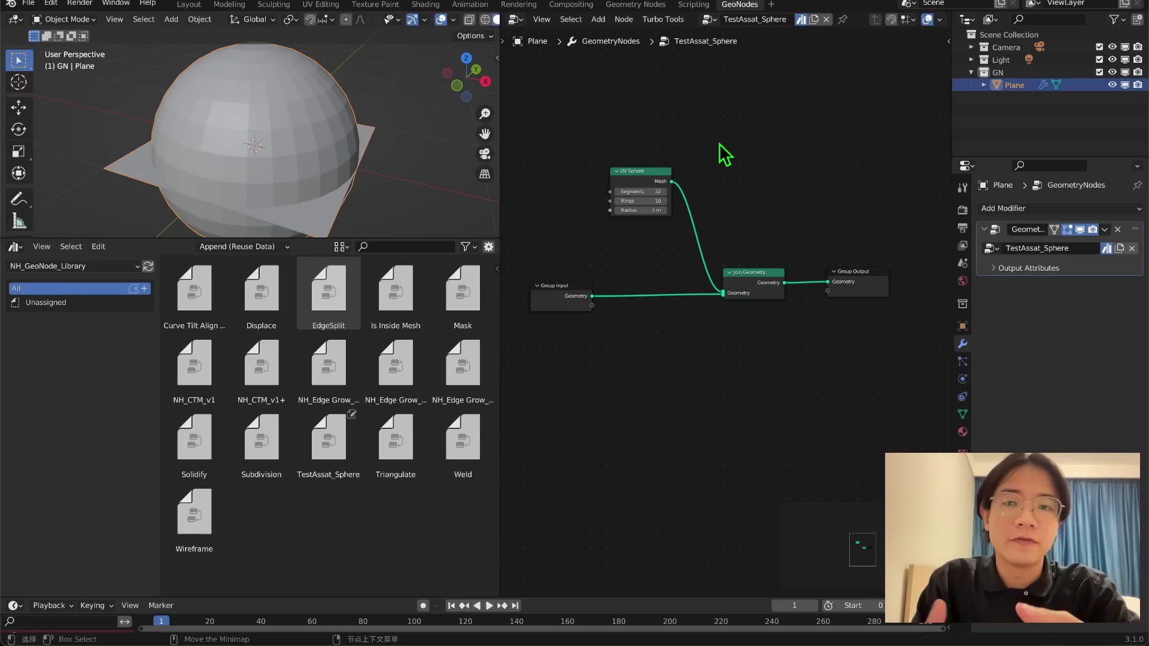